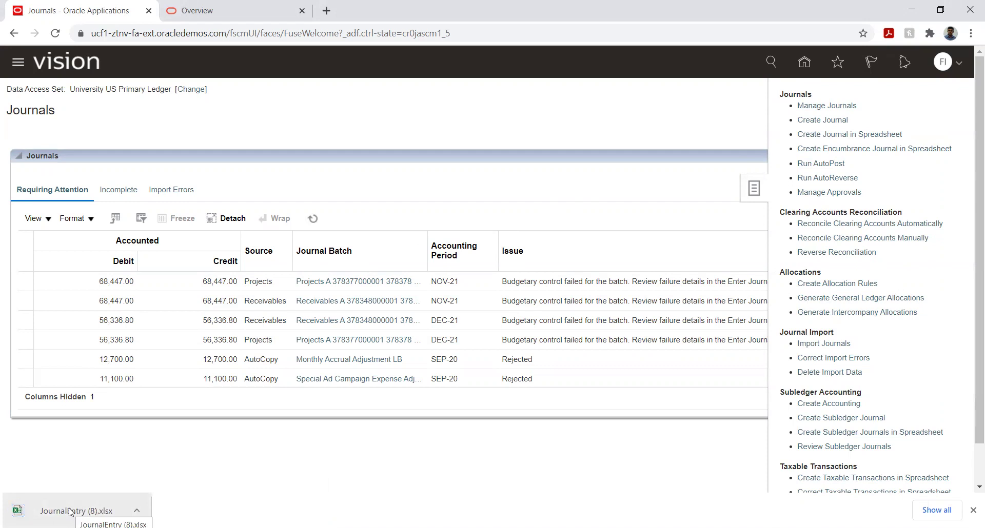
# Step: Open the downloaded JournalEntry (8).xlsx journal workbook in Excel
pyautogui.click(71, 511)
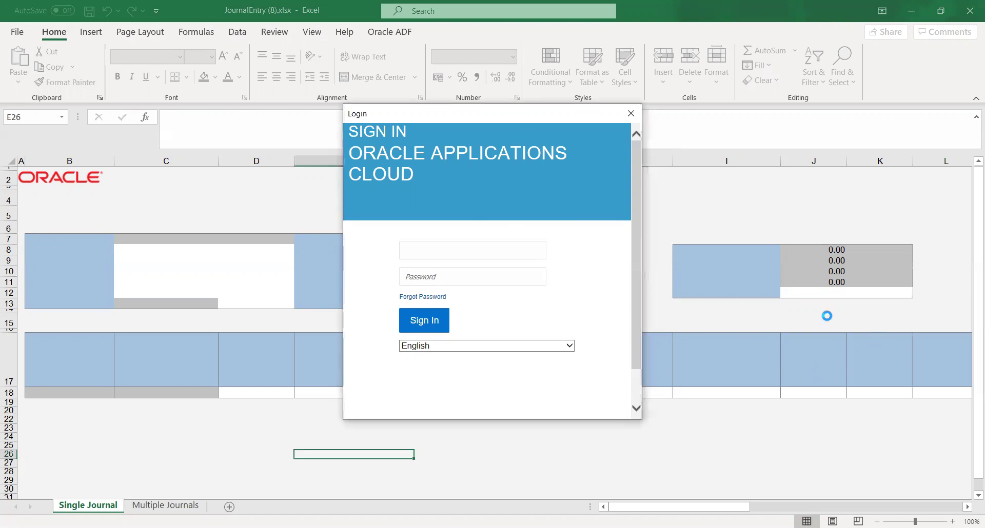
# Step: Sign in to Oracle Applications Cloud with the username and account password, skipping the ADF add-in update
pyautogui.click(480, 245)
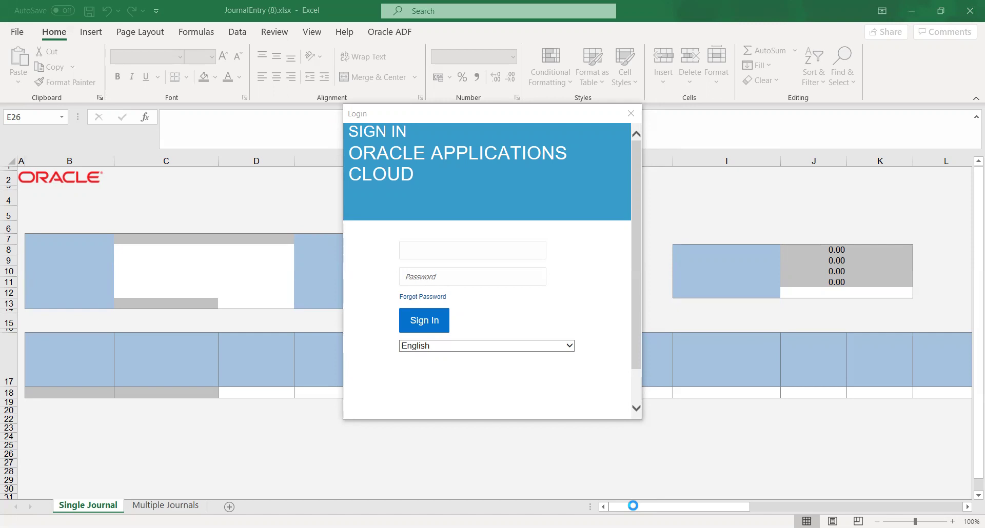
pyautogui.click(439, 247)
pyautogui.write('f')
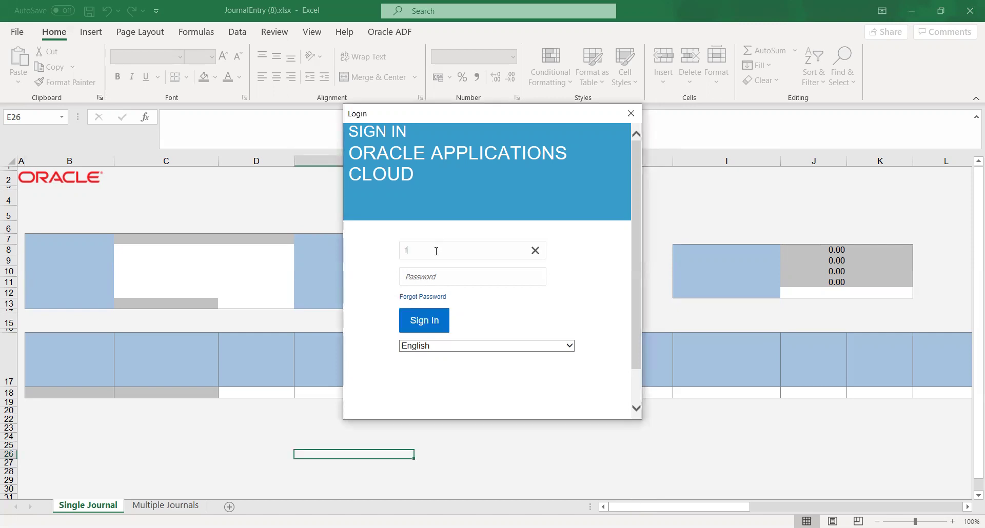
pyautogui.write('in_impl')
pyautogui.press('Tab')
pyautogui.hotkey('ctrl', 'v')
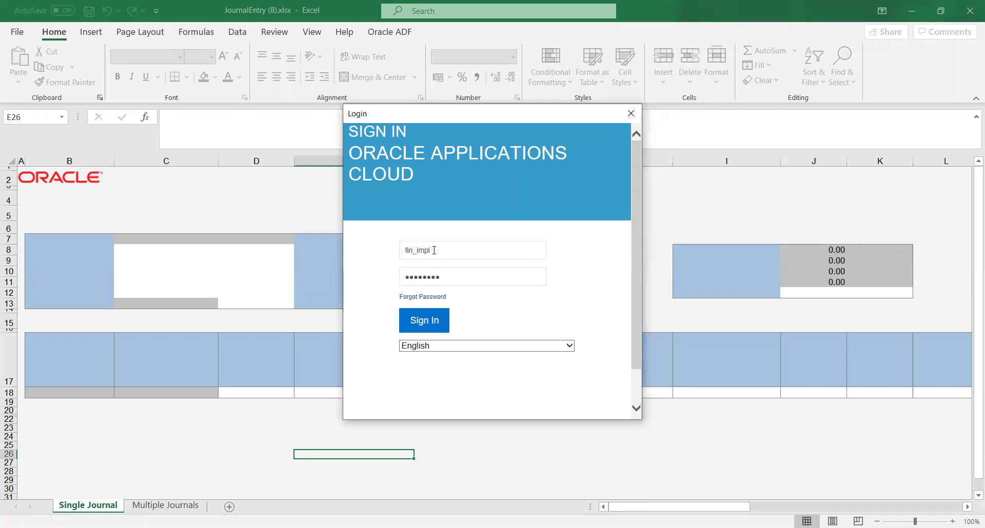
pyautogui.click(418, 323)
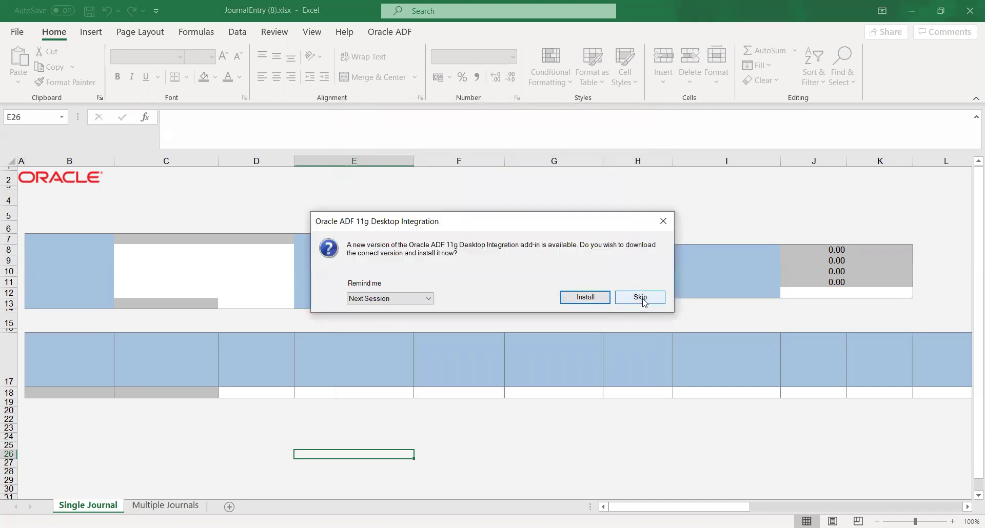
pyautogui.click(640, 297)
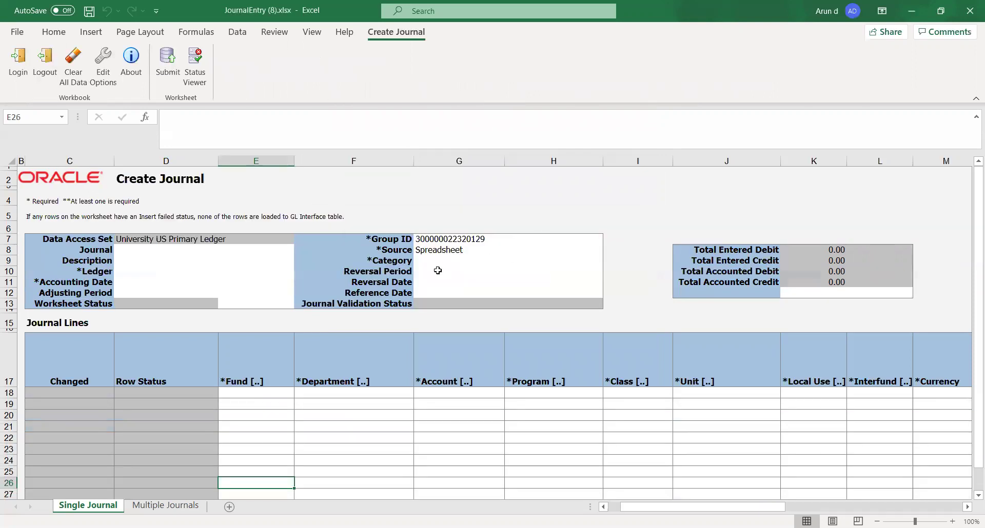
# Step: Set the Ledger to University US Primary Ledger and the Accounting Date to 31-Dec-20
pyautogui.click(463, 215)
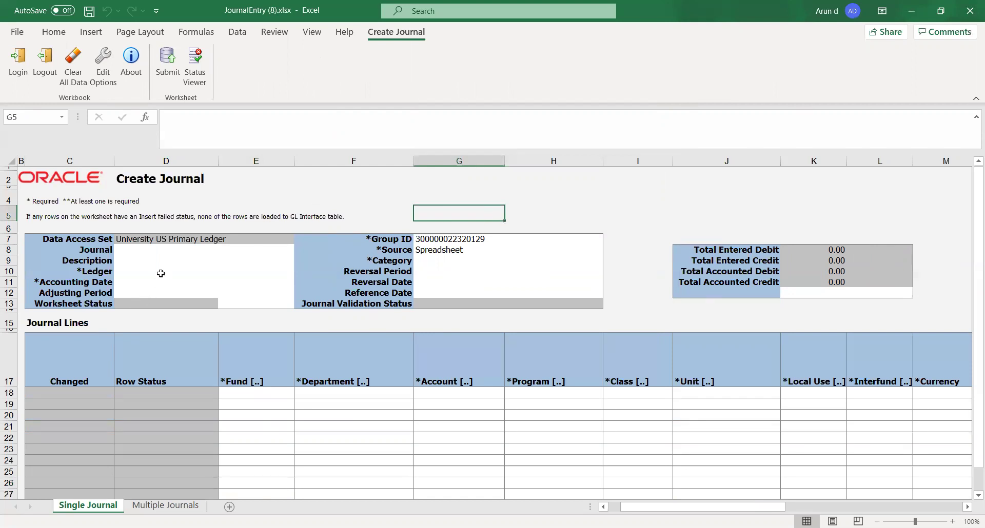
pyautogui.click(147, 251)
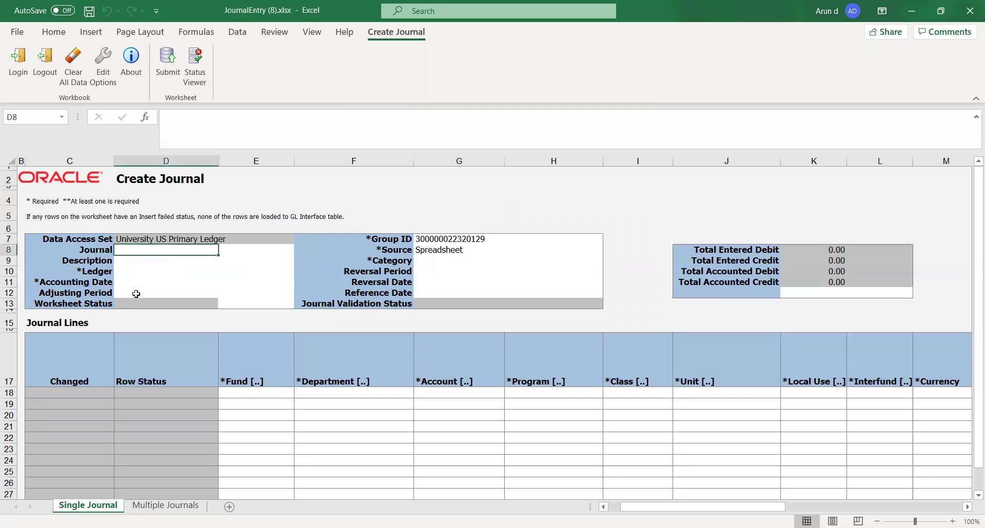
pyautogui.click(126, 273)
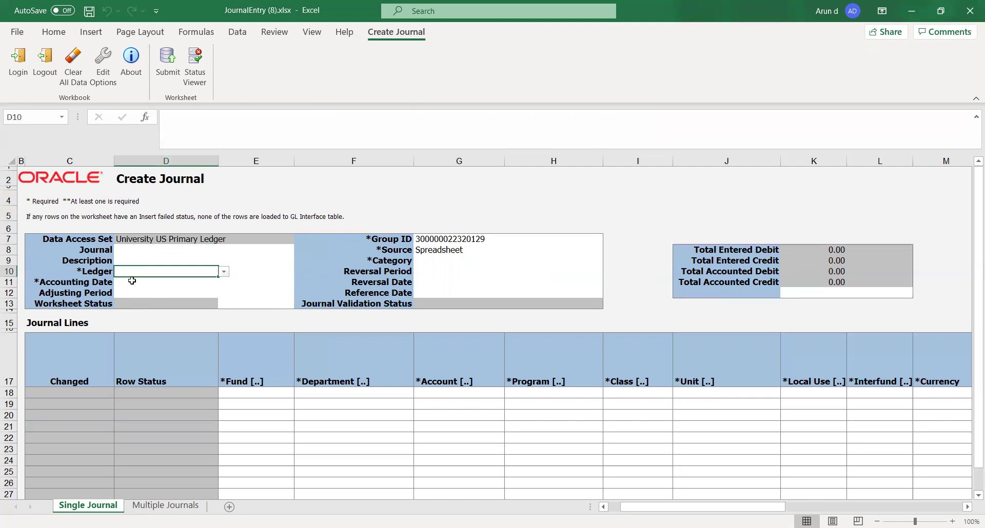
pyautogui.click(79, 275)
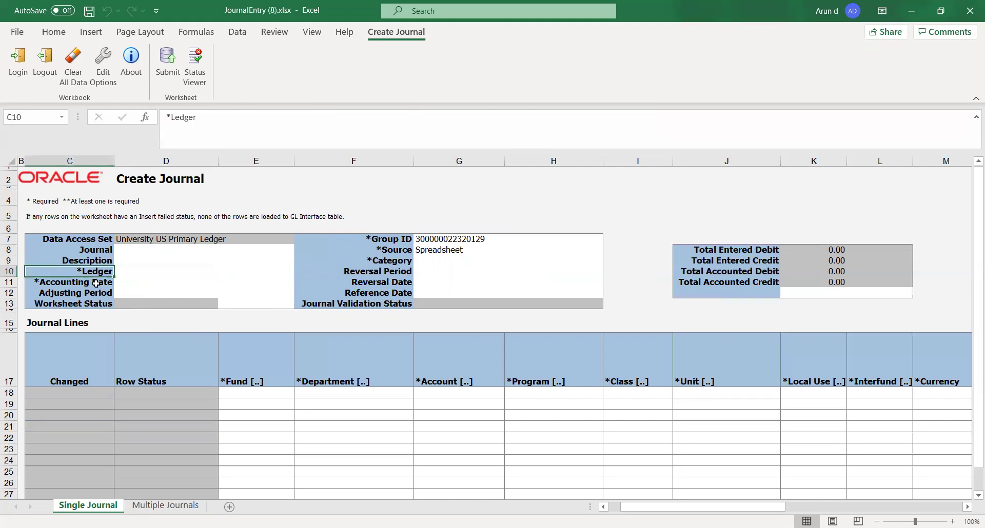
pyautogui.click(167, 273)
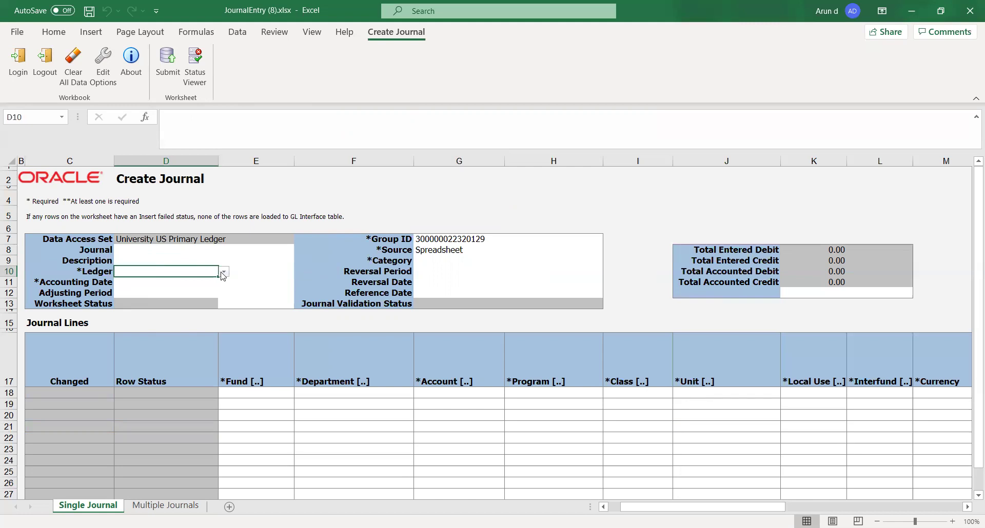
pyautogui.click(225, 273)
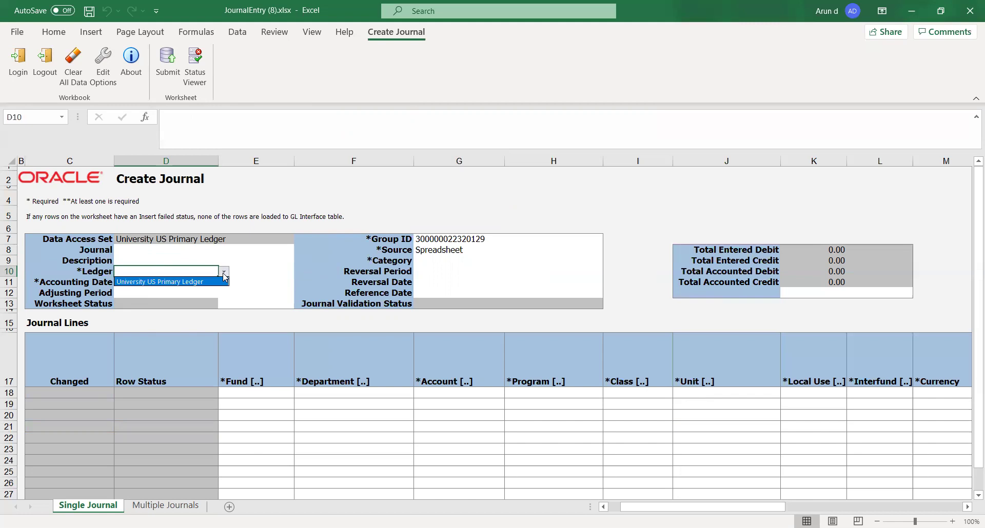
pyautogui.click(193, 282)
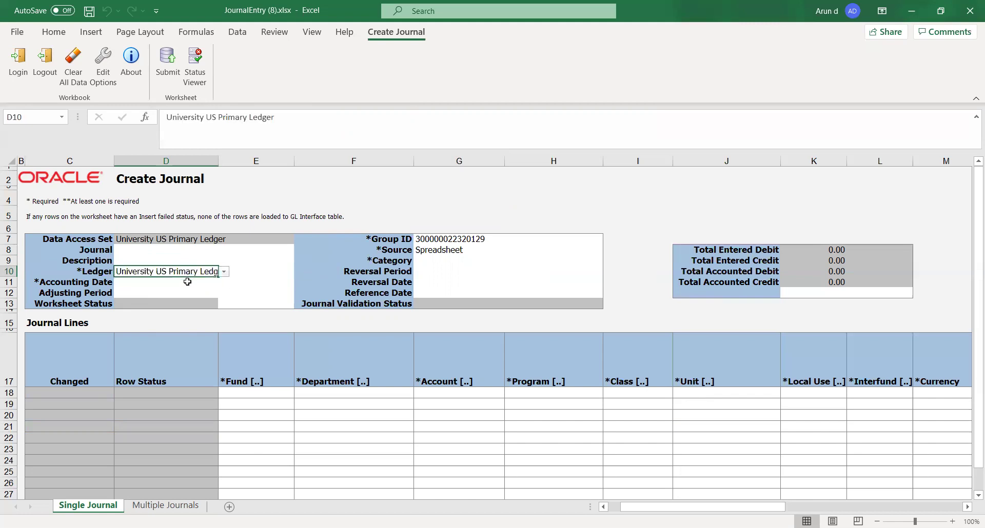
pyautogui.click(134, 284)
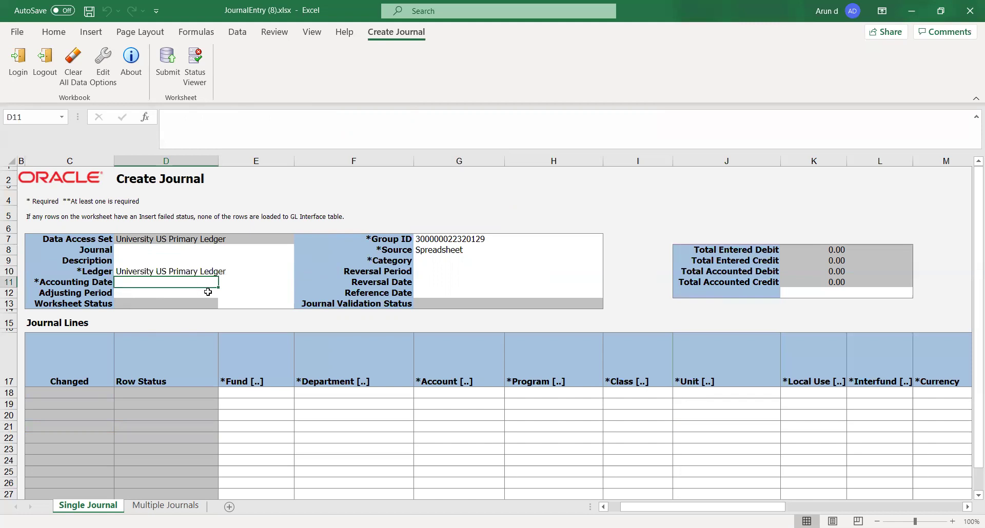
pyautogui.write('31')
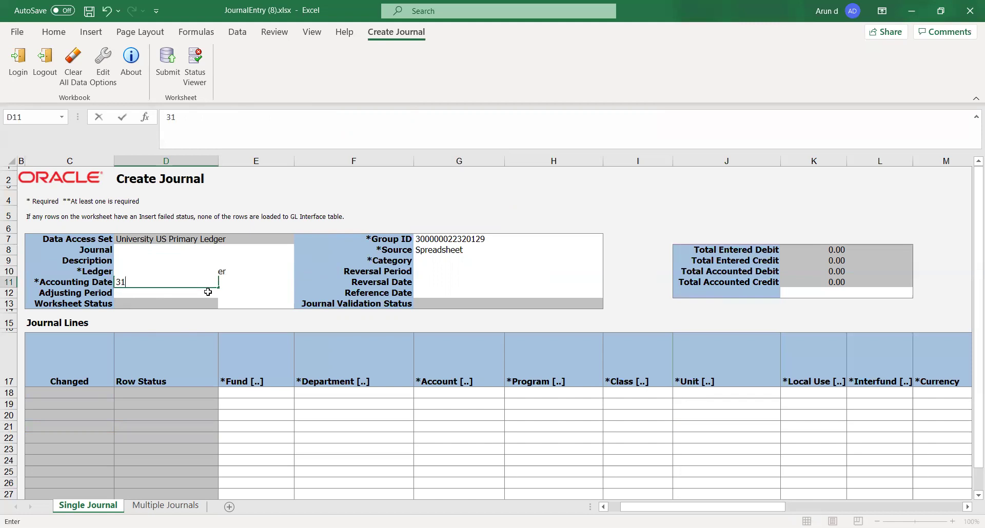
pyautogui.write('-Dec-20')
pyautogui.press('Tab')
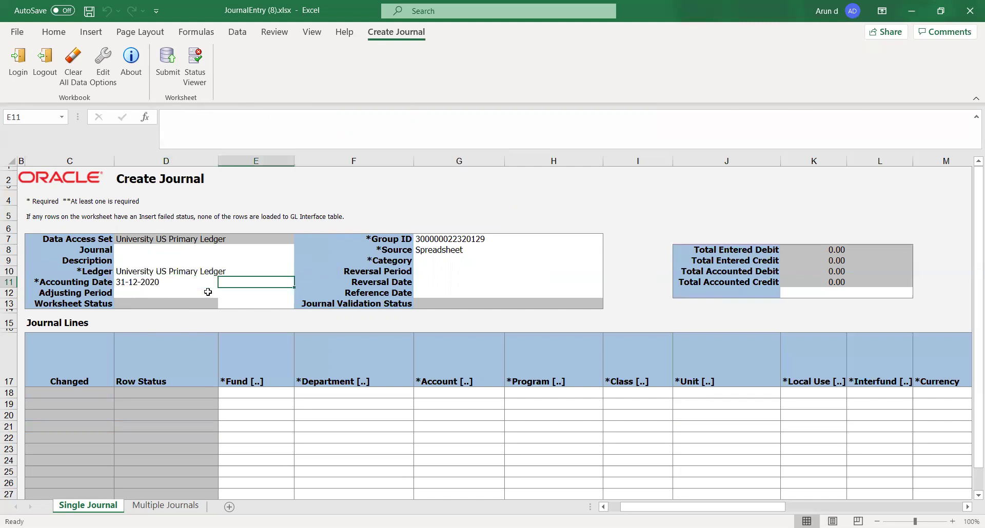
# Step: Enter journal name JV_091209 and category Adjustment in the header
pyautogui.click(144, 251)
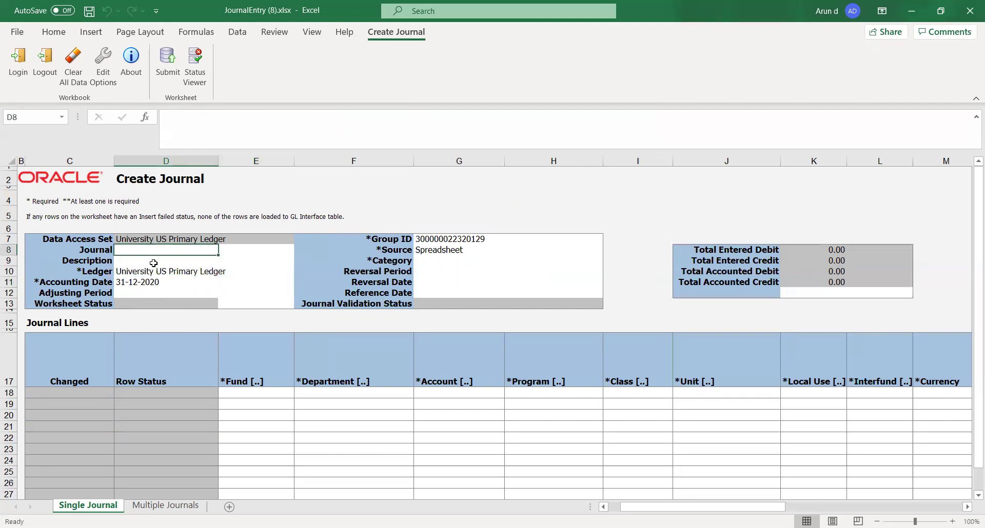
pyautogui.write('JV')
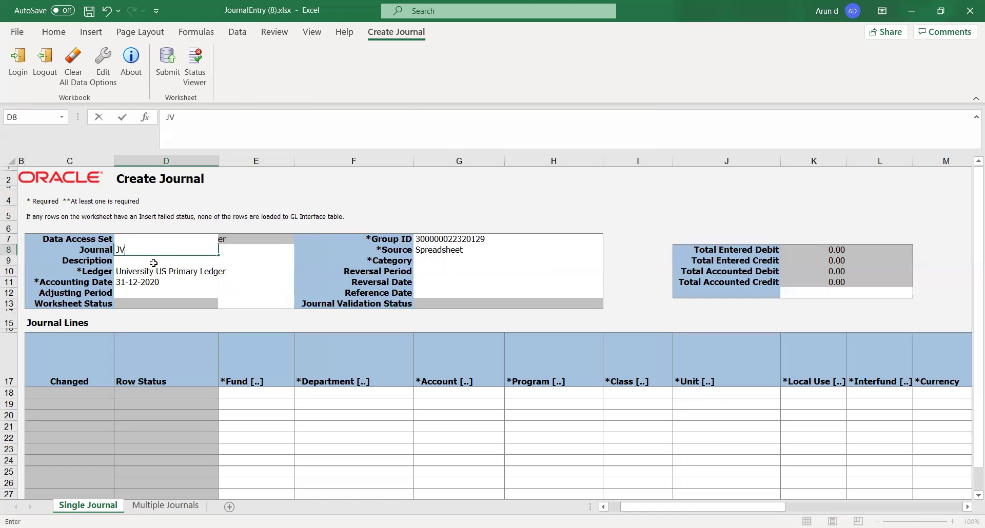
pyautogui.write('_091209')
pyautogui.press('Tab')
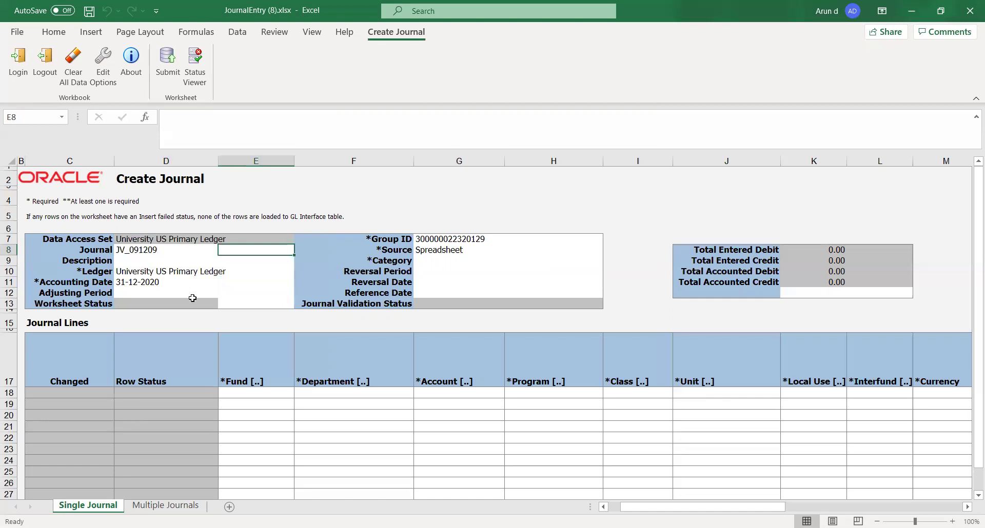
pyautogui.click(434, 260)
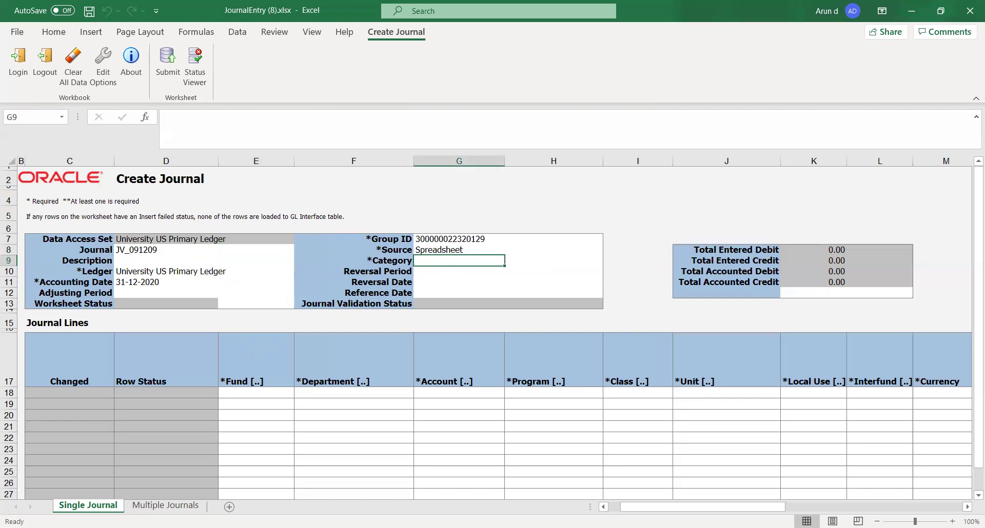
pyautogui.write('Adjustment')
pyautogui.press('Tab')
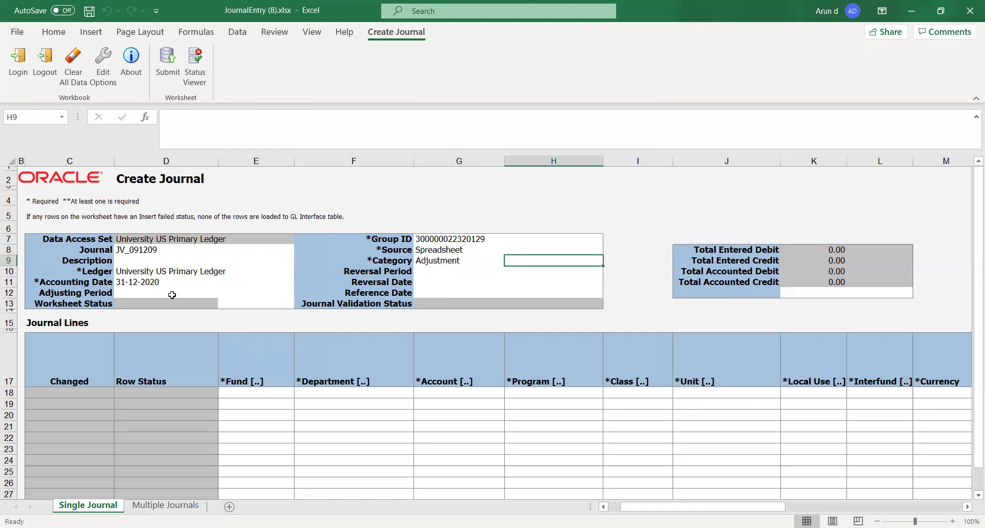
pyautogui.click(172, 295)
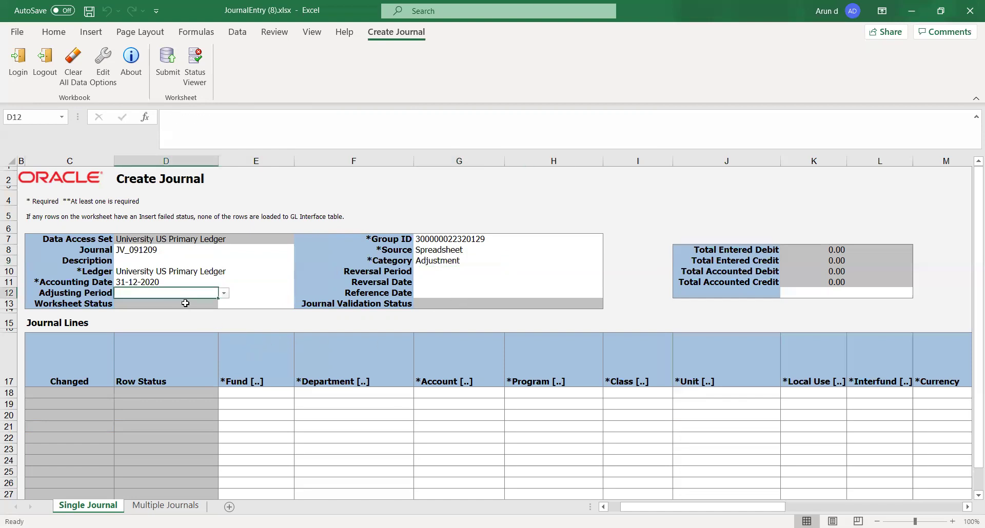
pyautogui.click(265, 399)
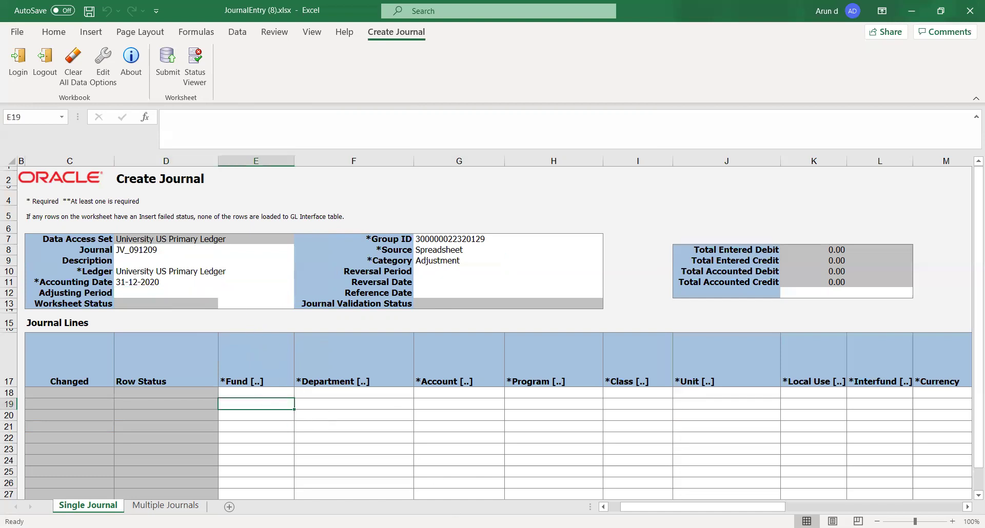
# Step: Fill row 18 with Fund 110, Department 21000, Account 11300, Program 0000 and Class 000
pyautogui.hotkey('alt', 'Tab')
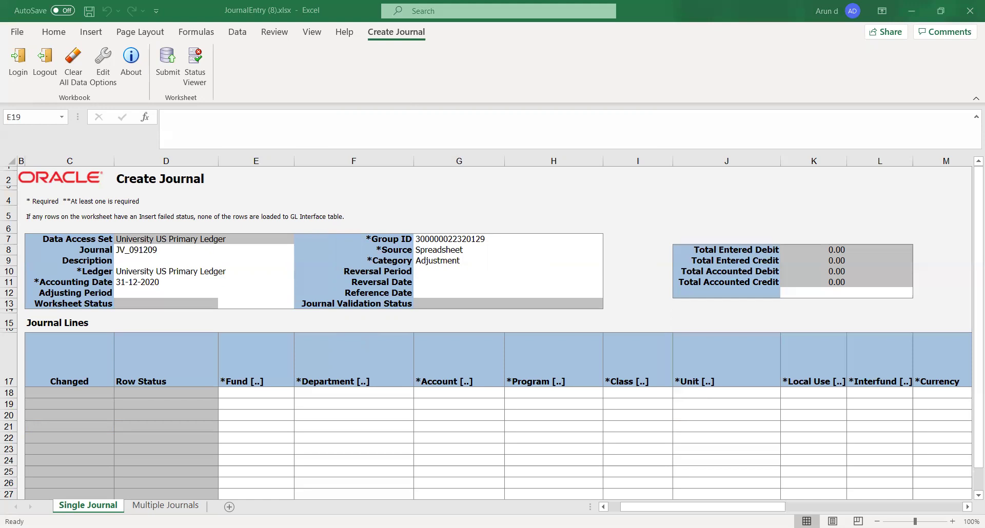
pyautogui.click(282, 402)
pyautogui.click(269, 392)
pyautogui.write('110')
pyautogui.press('Tab')
pyautogui.write('21000')
pyautogui.press('Tab')
pyautogui.write('11300')
pyautogui.press('Tab')
pyautogui.write('0000')
pyautogui.press('Tab')
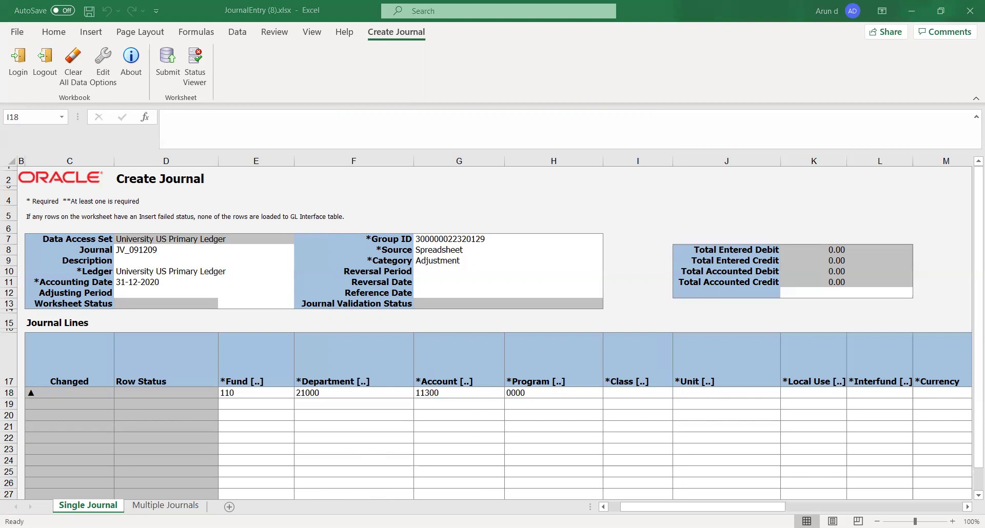
pyautogui.write('000')
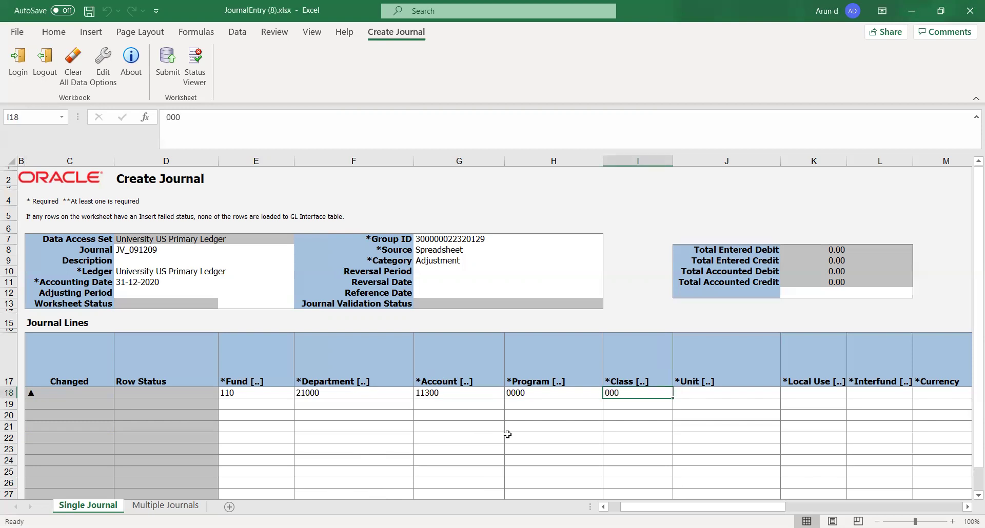
pyautogui.press('Tab')
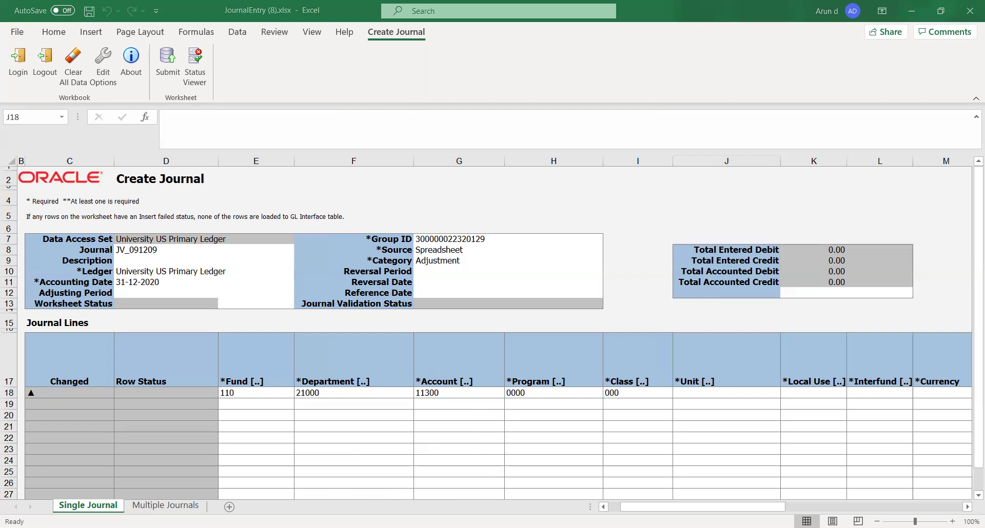
# Step: Complete row 18 with Unit 00, Local Use 000 and Interfund 000
pyautogui.click(658, 410)
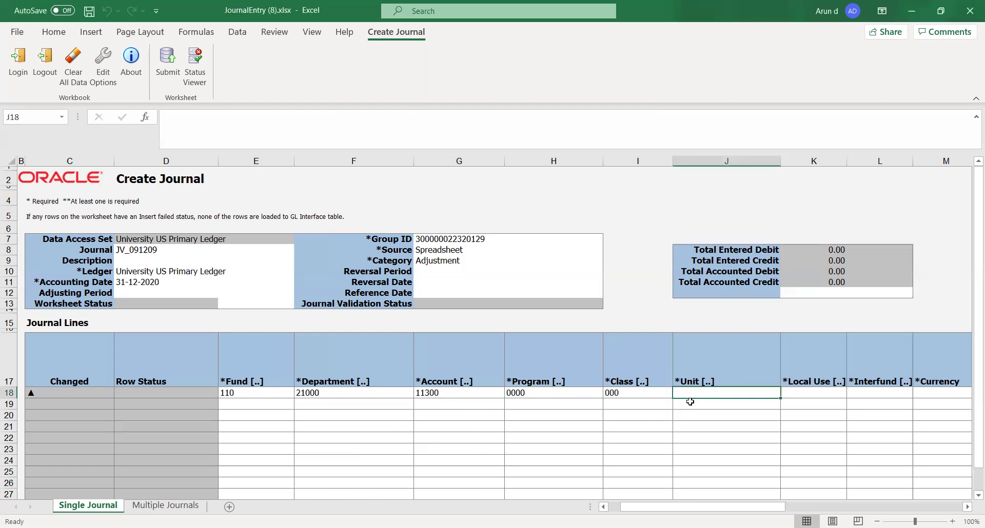
pyautogui.write('00')
pyautogui.press('Tab')
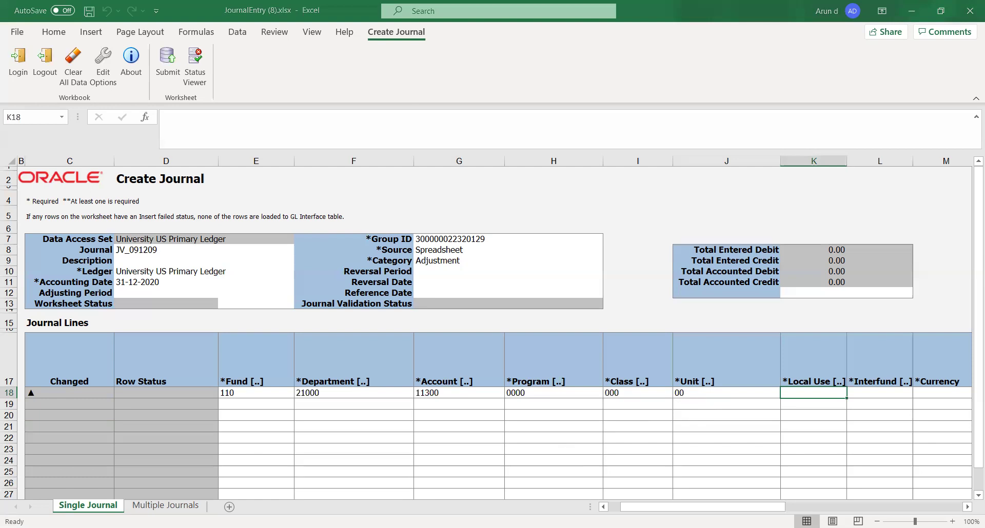
pyautogui.hotkey('alt', 'Tab')
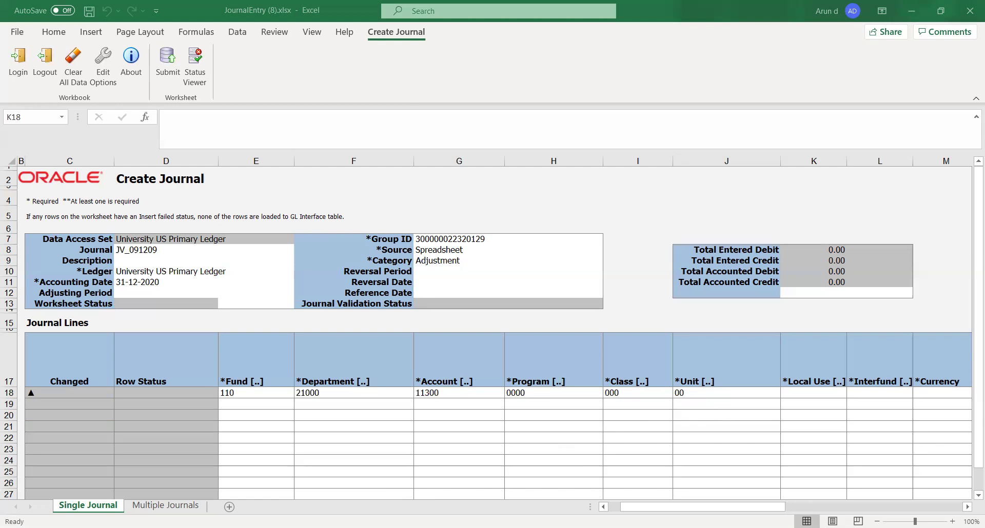
pyautogui.hotkey('alt', 'Tab')
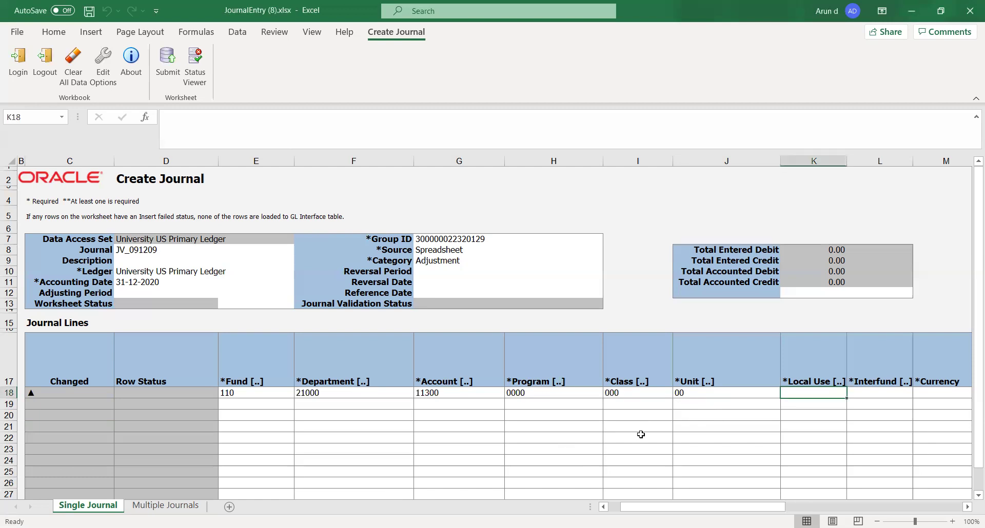
pyautogui.write('000')
pyautogui.press('Tab')
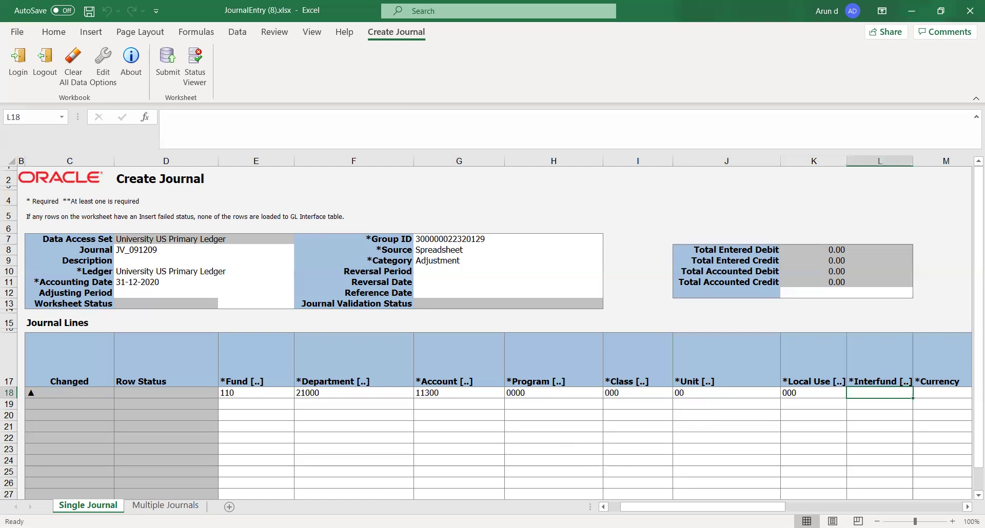
pyautogui.hotkey('alt', 'Tab')
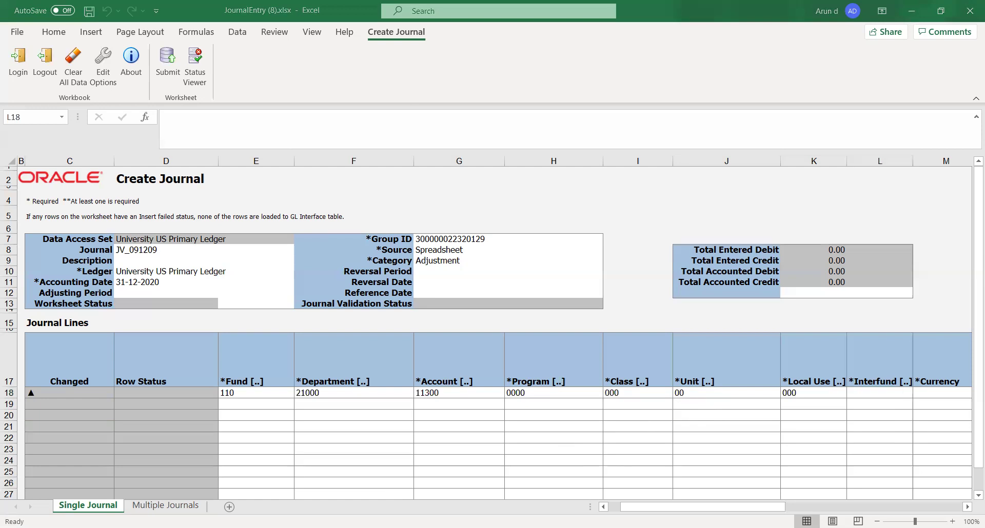
pyautogui.hotkey('alt', 'Tab')
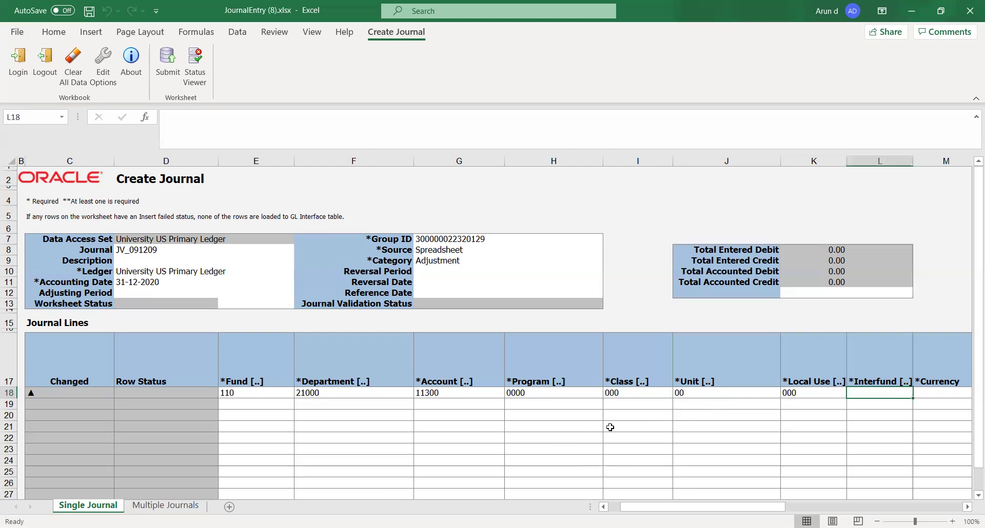
pyautogui.write('000')
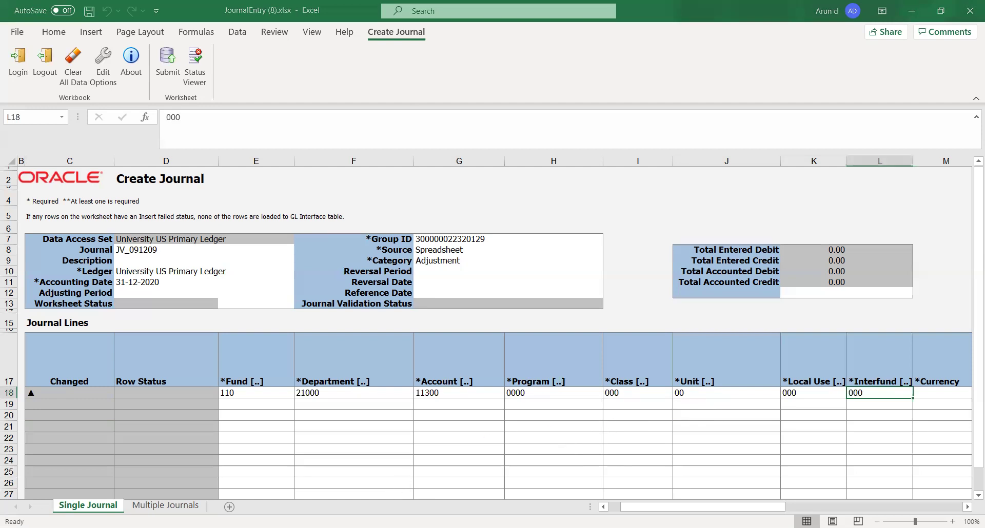
pyautogui.hotkey('alt', 'Tab')
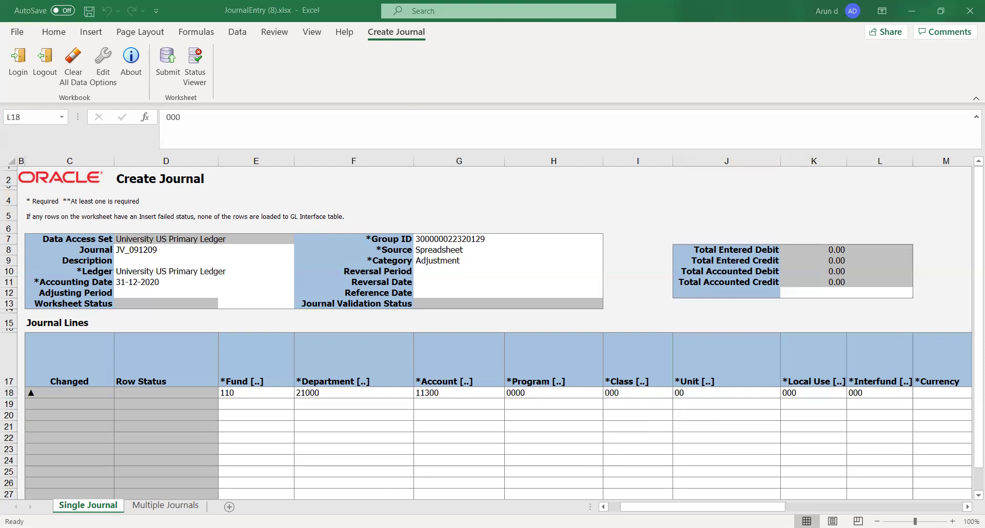
# Step: Enter account 11200 in G19 and copy Fund 110 and Department 21000 into row 19
pyautogui.click(609, 405)
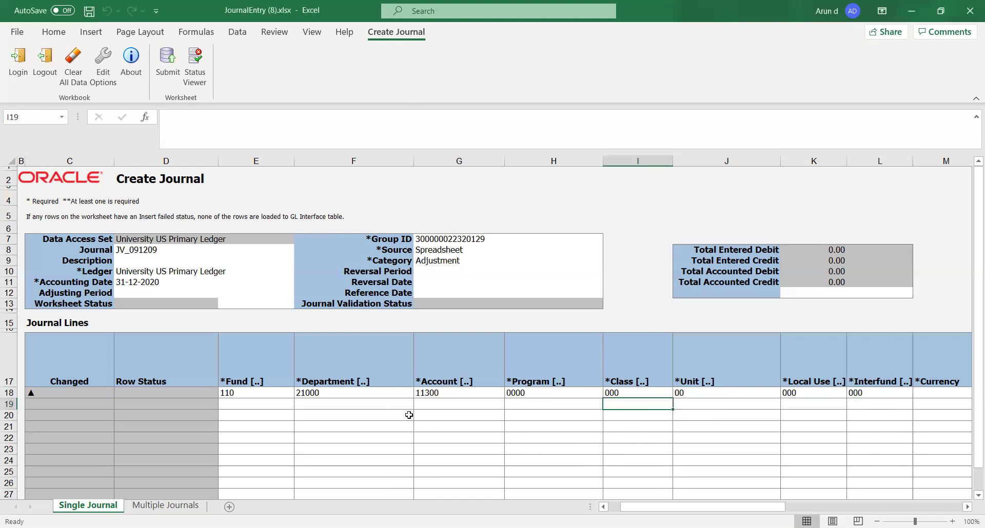
pyautogui.click(430, 404)
pyautogui.write('11200')
pyautogui.click(347, 413)
pyautogui.moveTo(243, 395); pyautogui.dragTo(313, 394)
pyautogui.hotkey('ctrl', 'c')
pyautogui.click(282, 408)
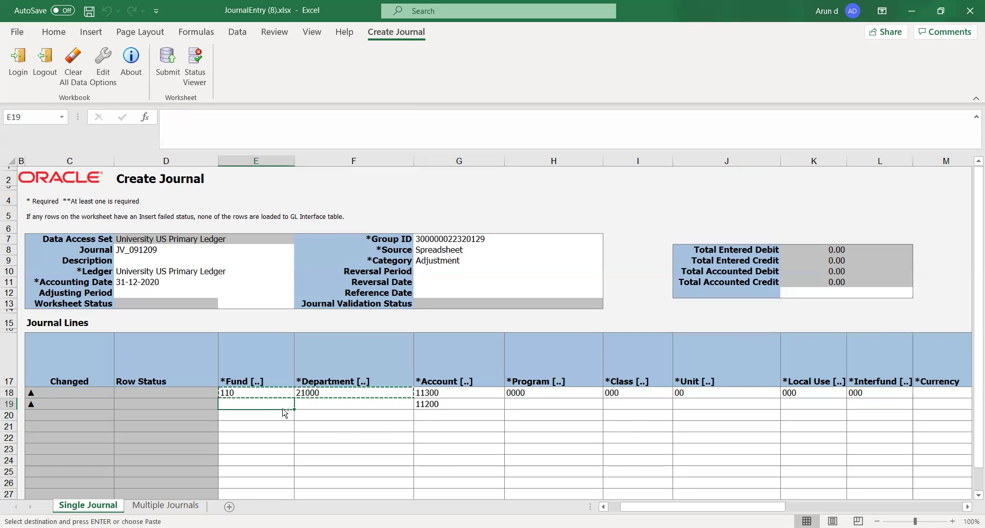
pyautogui.press('Return')
# Step: Copy the Program through Interfund values from row 18 into row 19 and check them
pyautogui.click(516, 393)
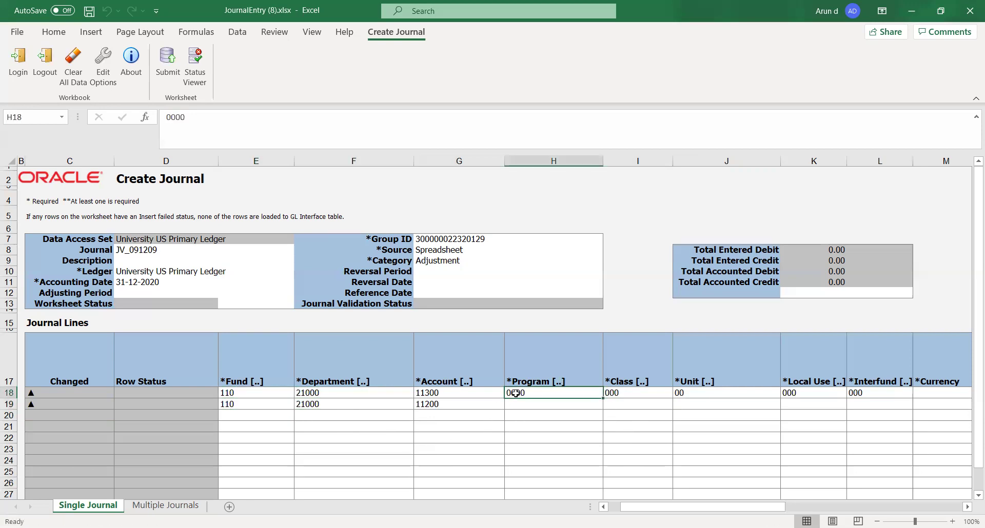
pyautogui.hotkey('shift', 'Right')
pyautogui.hotkey('shift', 'Right')
pyautogui.hotkey('shift', 'Right')
pyautogui.hotkey('shift', 'Right')
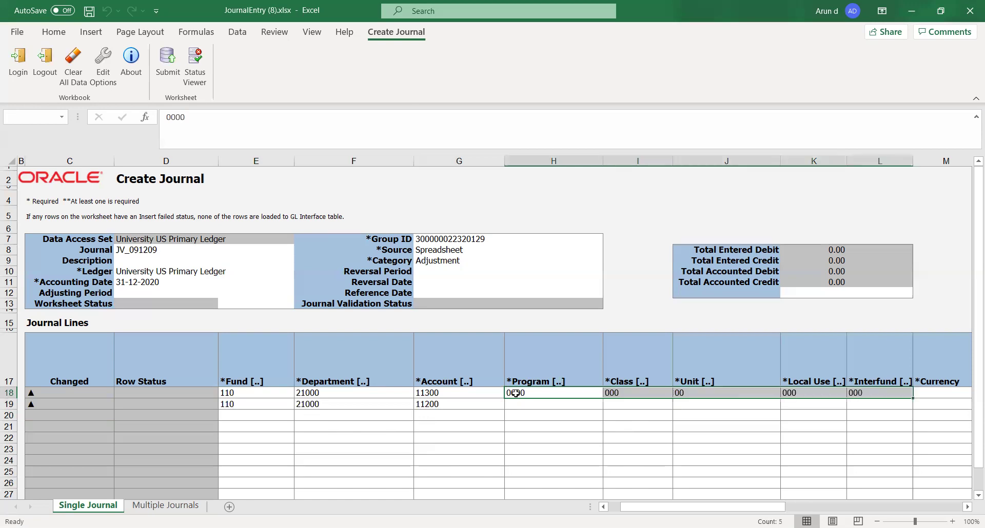
pyautogui.hotkey('ctrl', 'c')
pyautogui.press('Down')
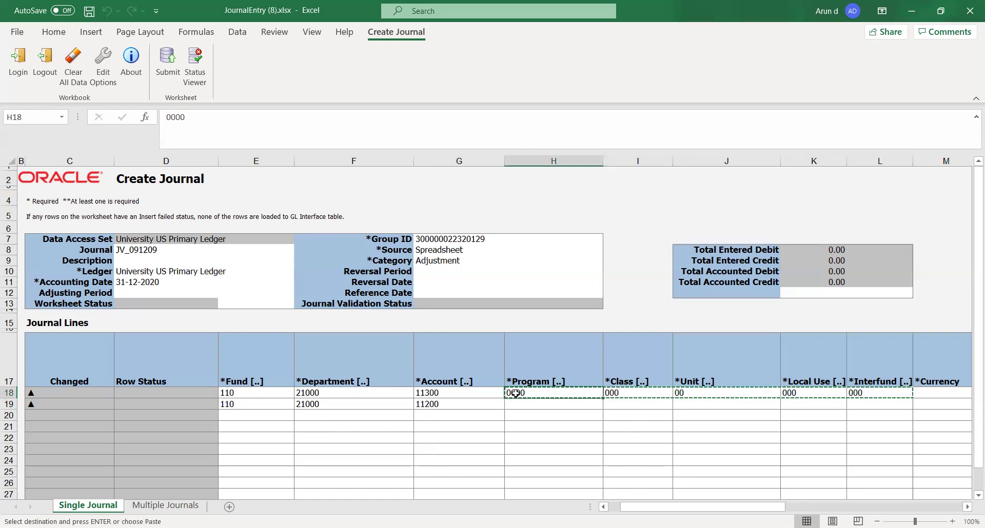
pyautogui.press('Return')
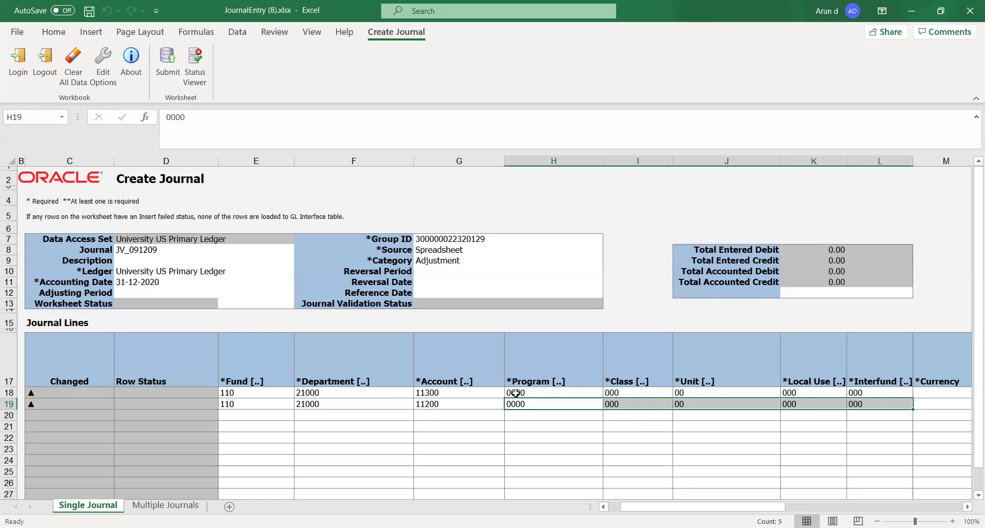
pyautogui.press('Right')
pyautogui.press('Right')
pyautogui.press('Right')
pyautogui.press('Right')
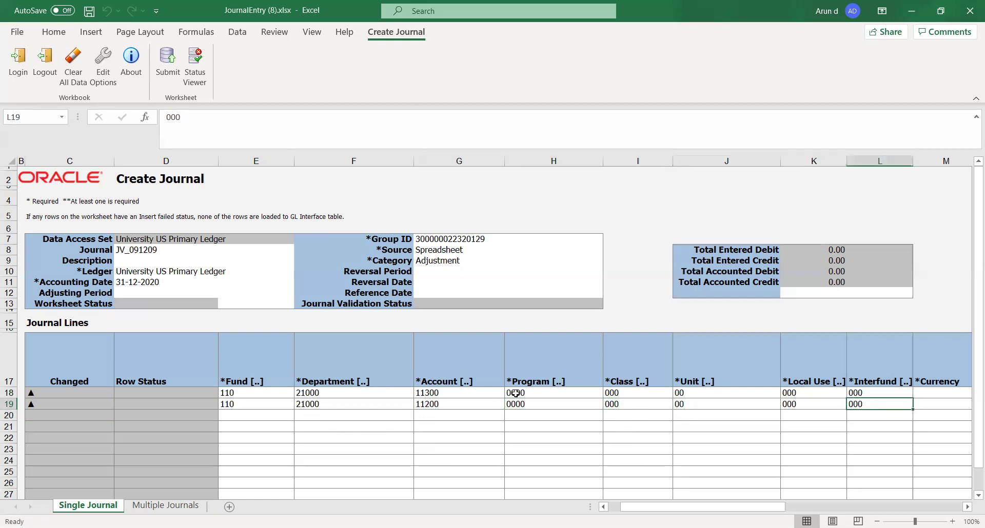
pyautogui.press('Left')
pyautogui.press('Left')
pyautogui.press('Left')
pyautogui.press('Left')
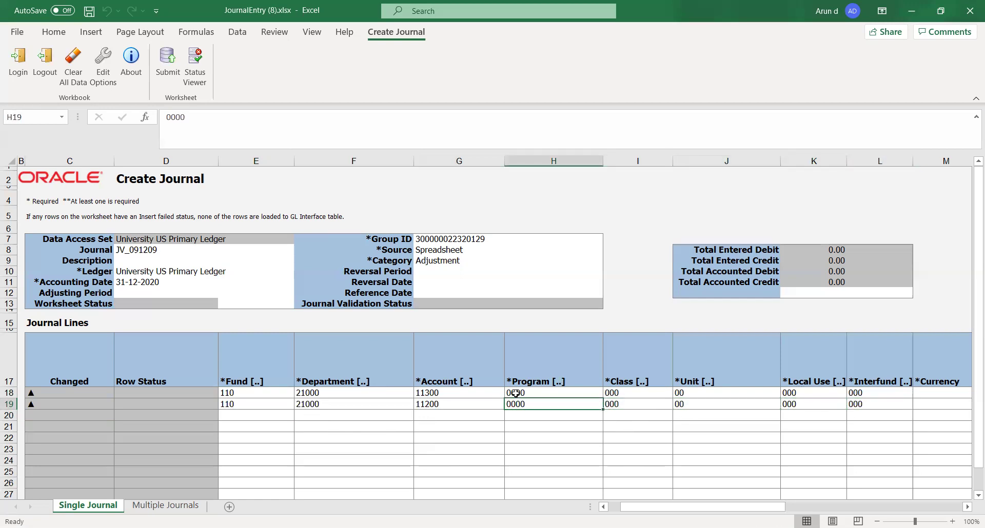
pyautogui.press('Up')
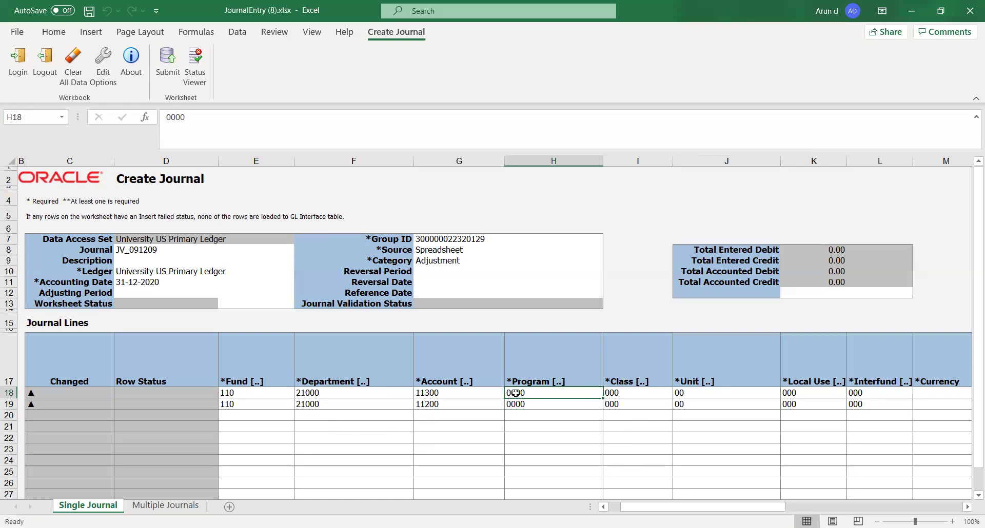
pyautogui.press('Down')
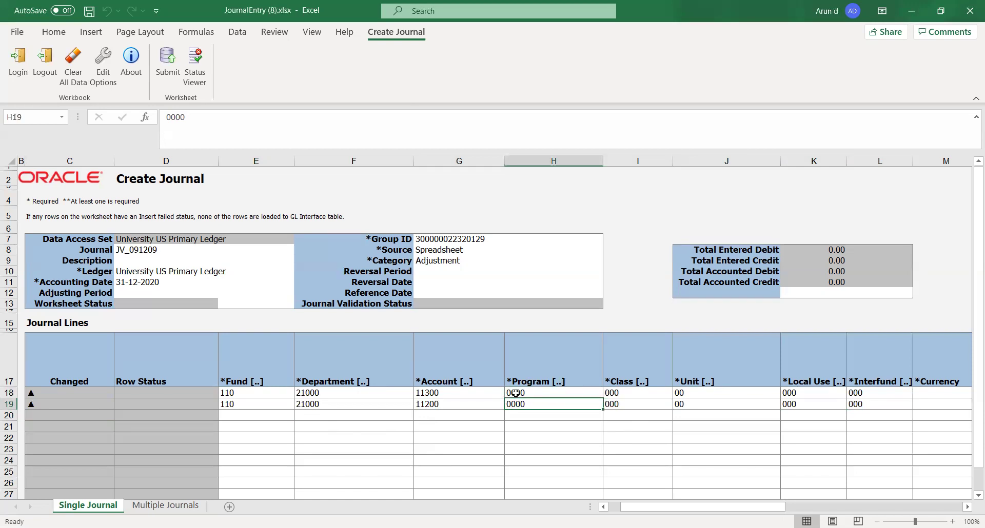
pyautogui.press('Right')
pyautogui.press('Right')
pyautogui.press('Right')
pyautogui.press('Right')
pyautogui.press('Right')
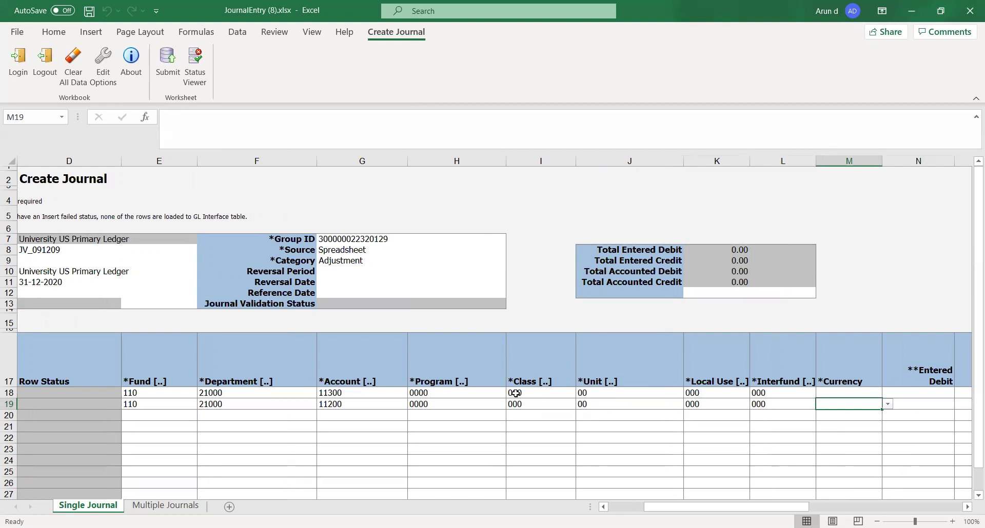
# Step: Choose USD from the Currency dropdowns in M18 and M19
pyautogui.click(840, 393)
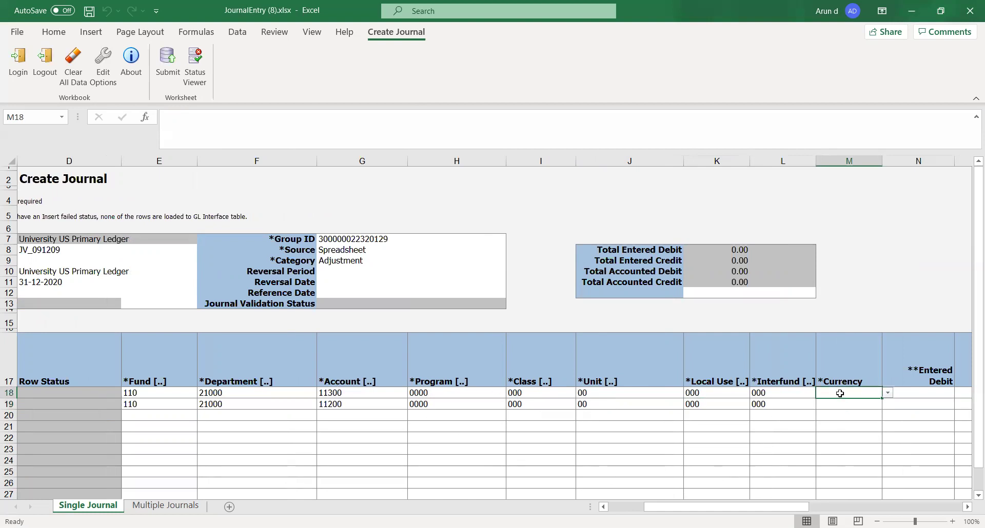
pyautogui.click(887, 393)
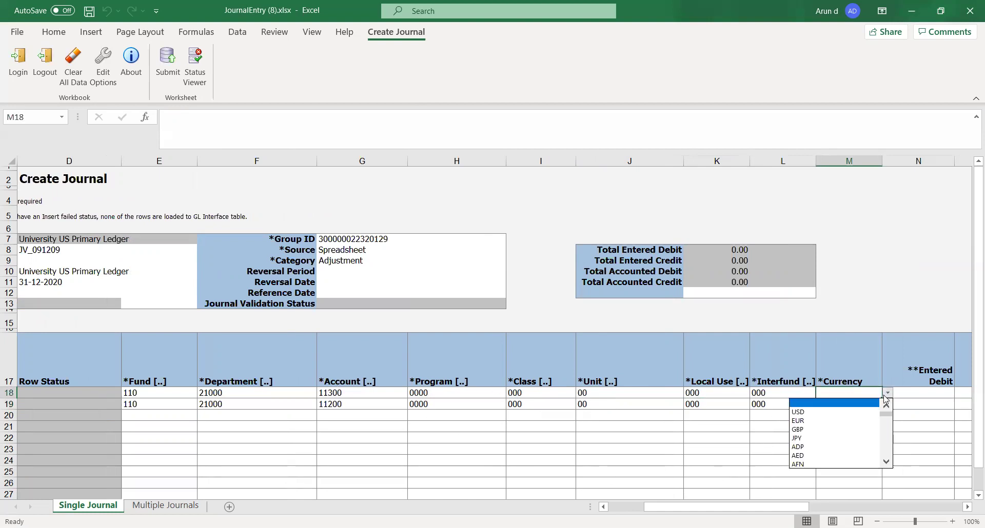
pyautogui.click(853, 414)
pyautogui.click(855, 405)
pyautogui.click(886, 404)
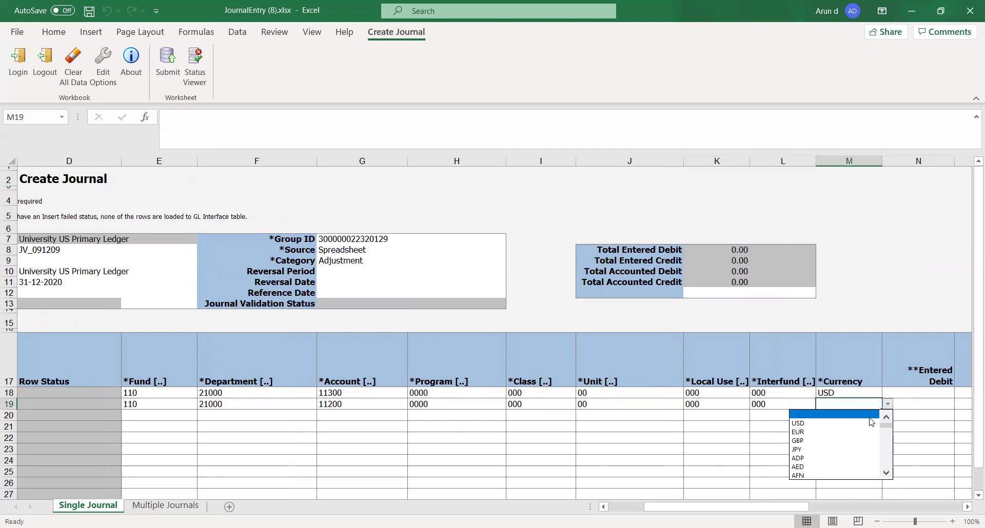
pyautogui.click(861, 426)
pyautogui.click(385, 425)
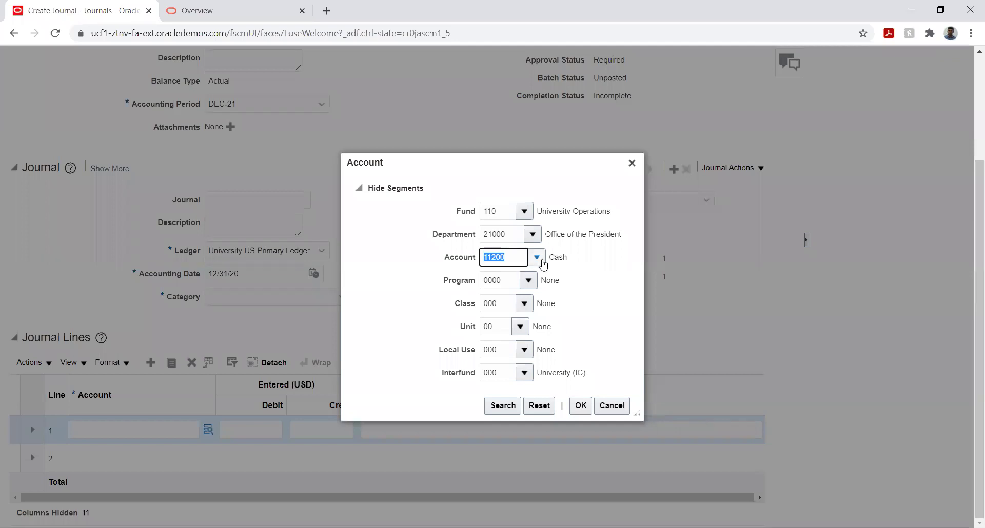
# Step: Review the list of available accounts in the Oracle Fusion Account dialog
pyautogui.click(536, 257)
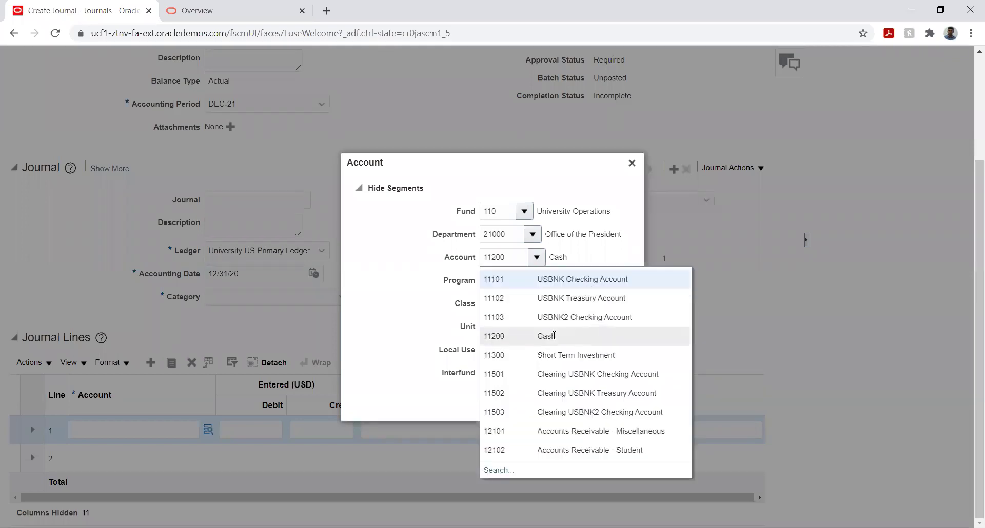
pyautogui.click(556, 337)
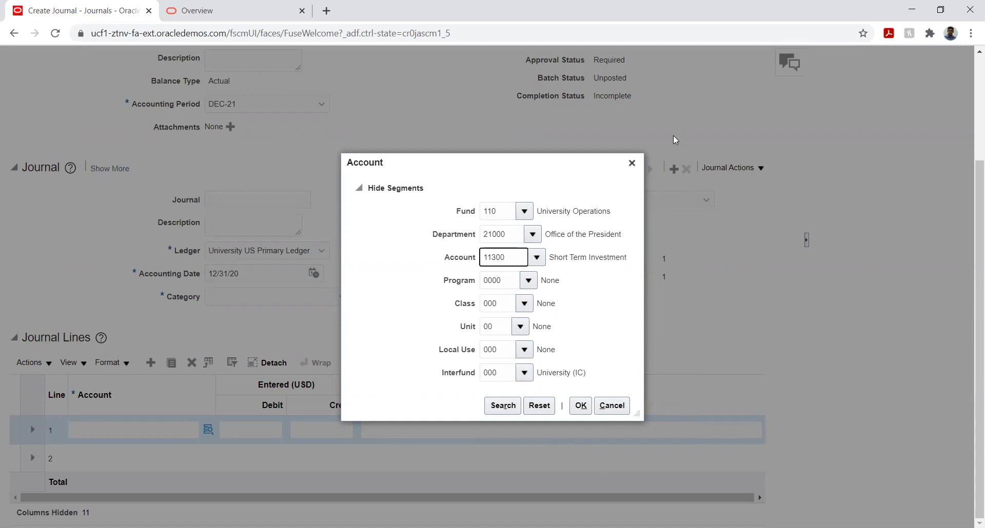
pyautogui.hotkey('alt', 'Tab')
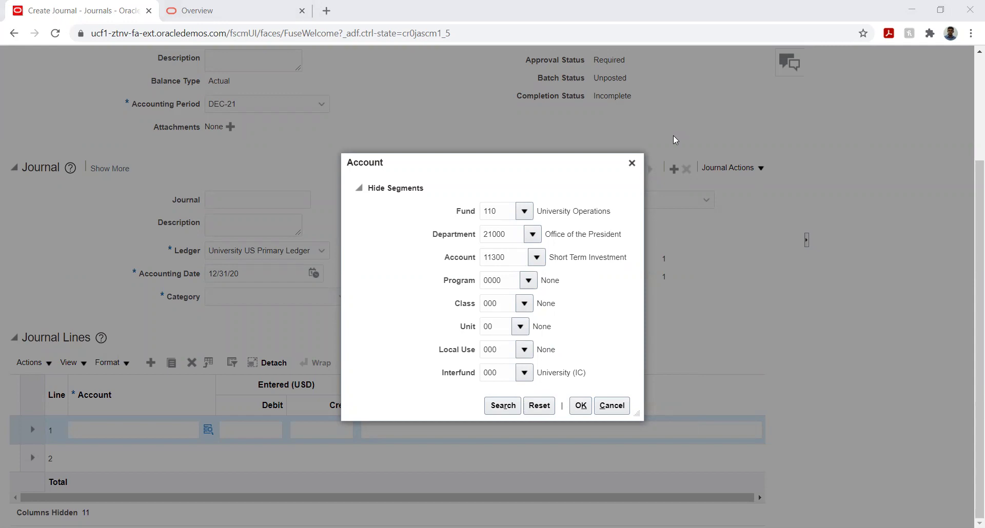
# Step: Enter 10000 as the Entered Debit in N18 and as the Entered Credit in O19
pyautogui.hotkey('alt', 'Tab')
pyautogui.click(549, 427)
pyautogui.press('Up')
pyautogui.press('Up')
pyautogui.press('Right')
pyautogui.press('Right')
pyautogui.press('Right')
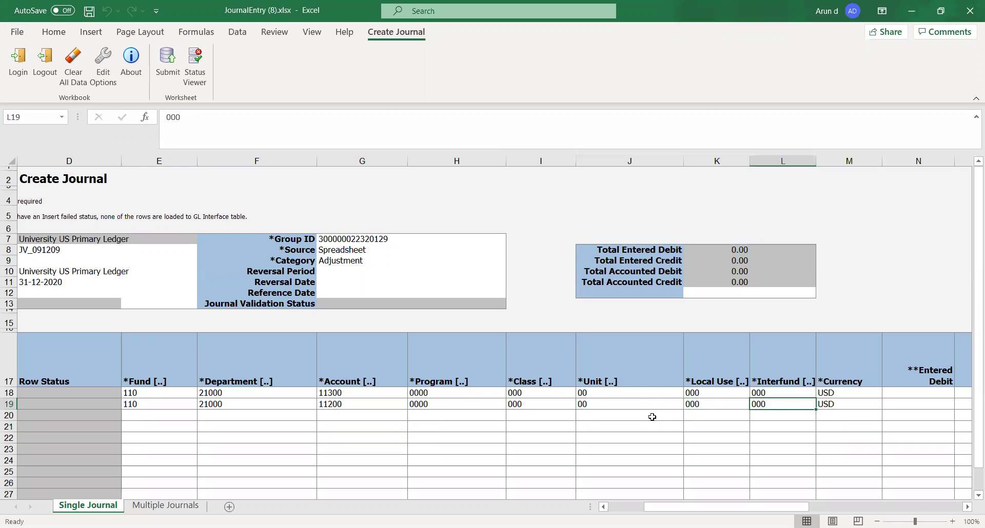
pyautogui.press('Left')
pyautogui.press('Left')
pyautogui.press('Left')
pyautogui.press('Left')
pyautogui.press('Left')
pyautogui.press('Left')
pyautogui.press('Left')
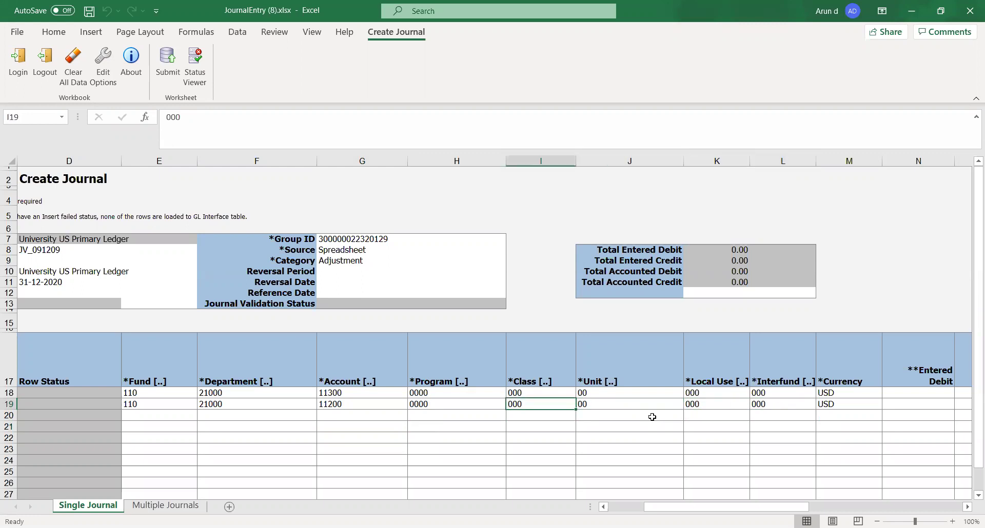
pyautogui.press('Down')
pyautogui.press('Down')
pyautogui.press('Down')
pyautogui.press('Down')
pyautogui.press('Down')
pyautogui.press('Down')
pyautogui.press('Down')
pyautogui.press('Down')
pyautogui.press('Down')
pyautogui.press('Down')
pyautogui.press('Down')
pyautogui.press('Down')
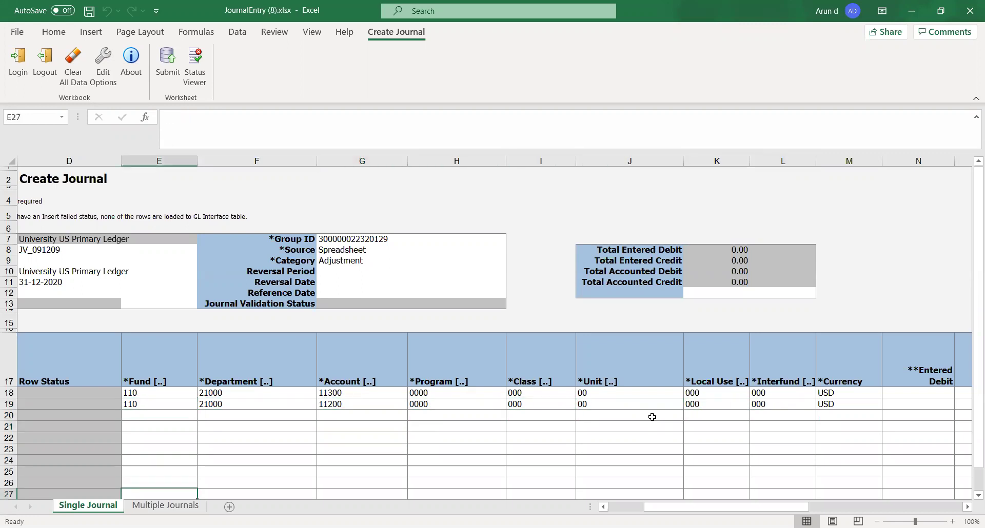
pyautogui.press('Up')
pyautogui.press('Up')
pyautogui.press('Up')
pyautogui.press('Up')
pyautogui.press('Up')
pyautogui.press('Up')
pyautogui.press('Up')
pyautogui.press('Up')
pyautogui.press('Up')
pyautogui.press('Up')
pyautogui.press('Up')
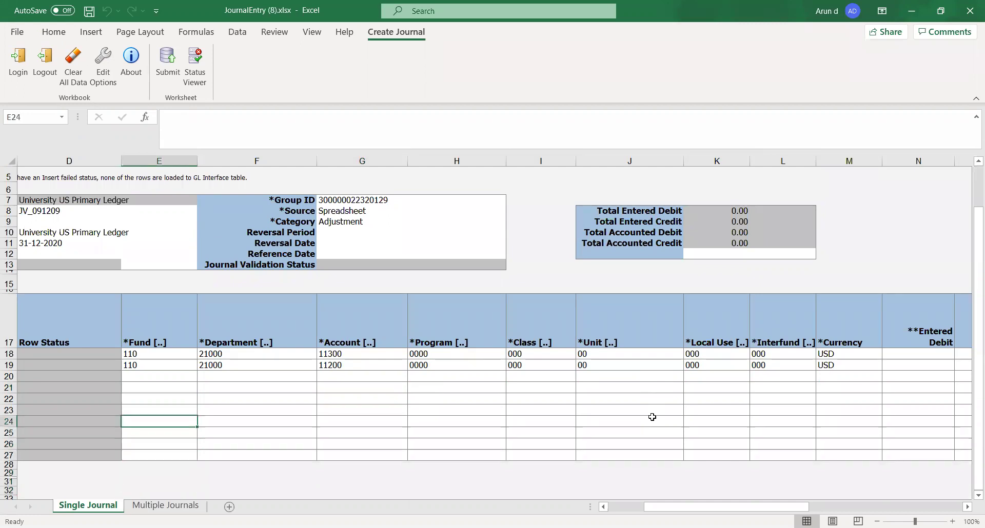
pyautogui.press('Up')
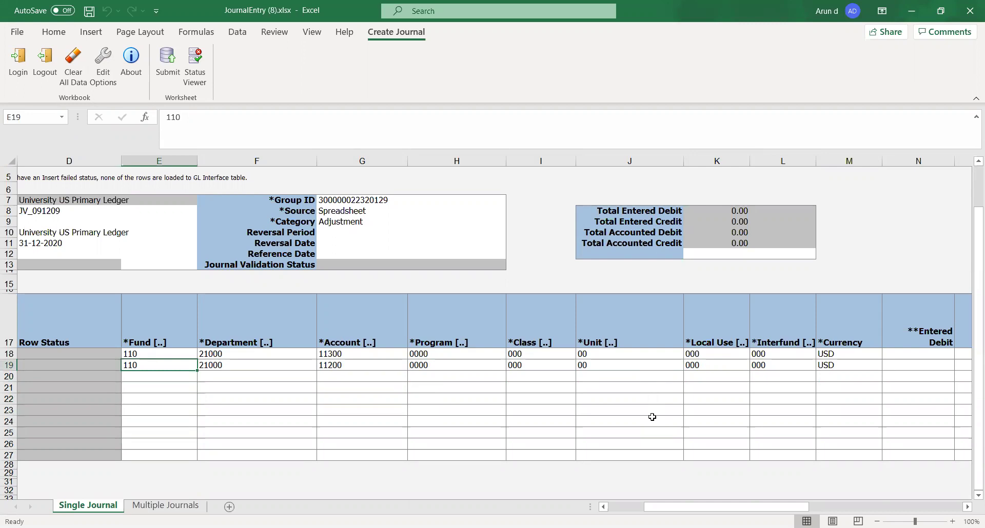
pyautogui.press('Right')
pyautogui.press('Right')
pyautogui.press('Right')
pyautogui.press('Right')
pyautogui.press('Right')
pyautogui.press('Right')
pyautogui.press('Right')
pyautogui.press('Right')
pyautogui.press('Right')
pyautogui.press('Right')
pyautogui.press('Right')
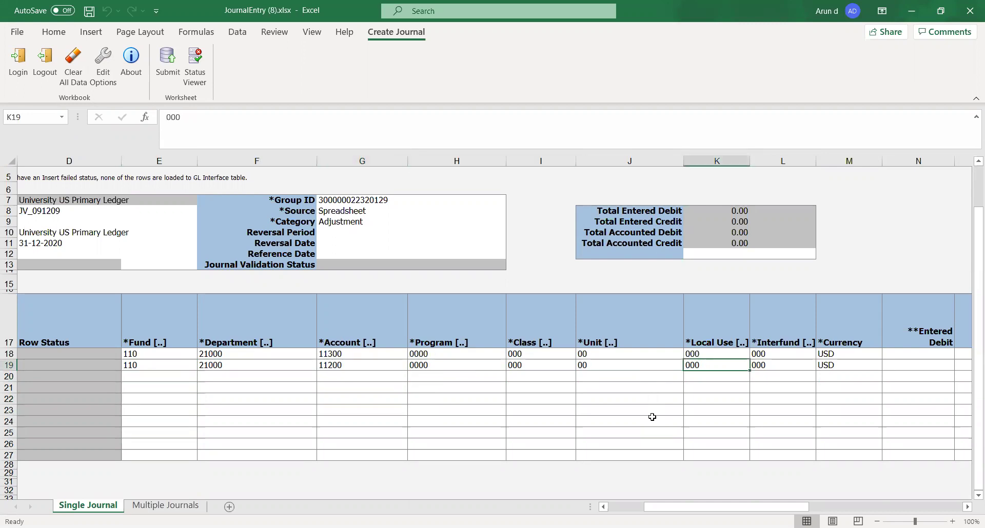
pyautogui.press('Left')
pyautogui.press('Left')
pyautogui.press('Up')
pyautogui.press('Down')
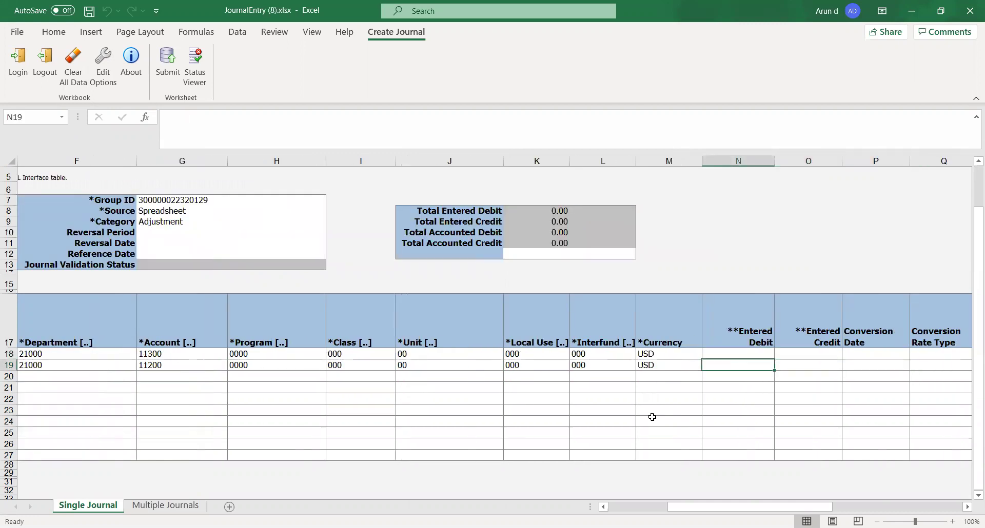
pyautogui.press('Right')
pyautogui.press('Left')
pyautogui.press('Up')
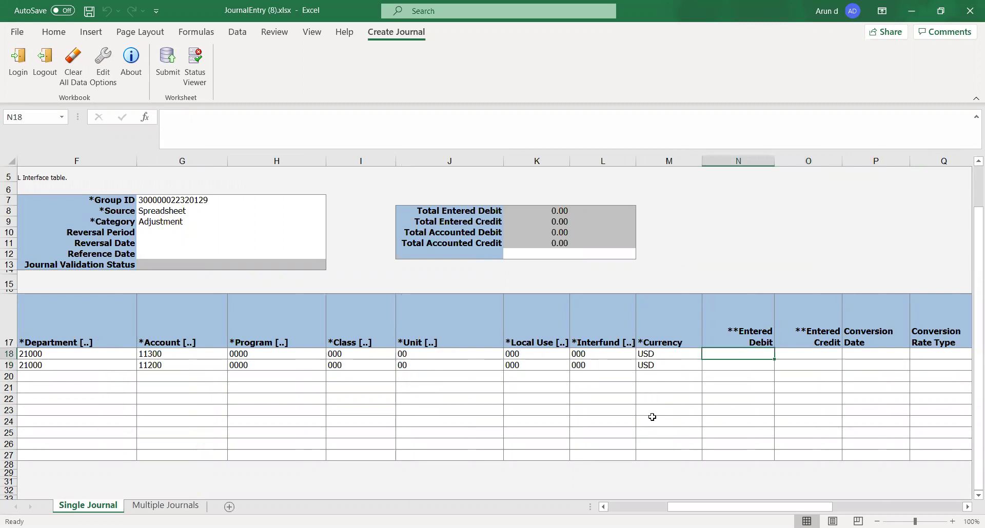
pyautogui.write('10000')
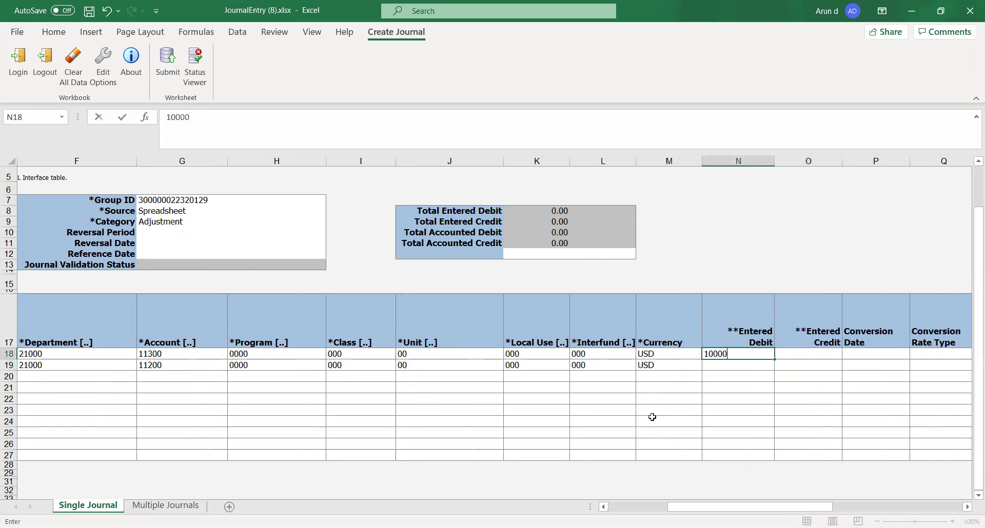
pyautogui.press('Tab')
pyautogui.press('Down')
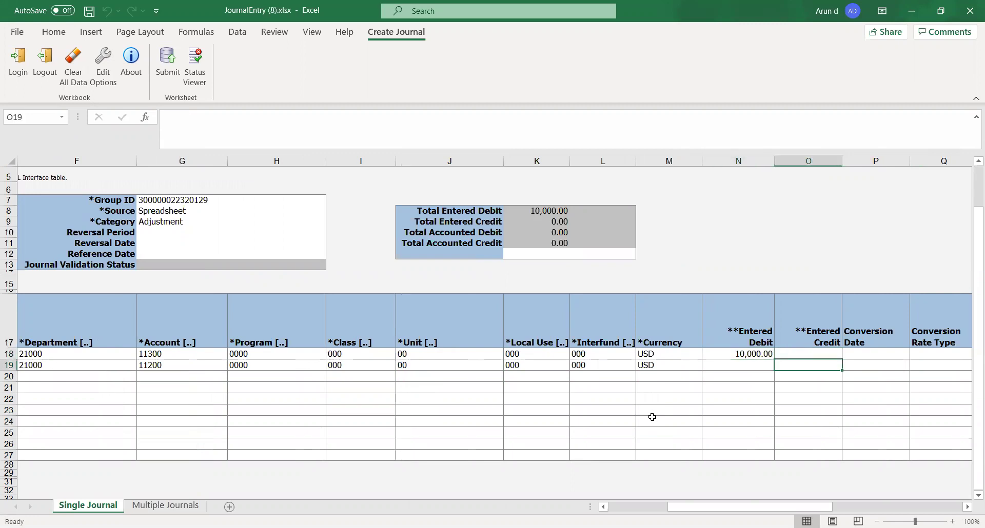
pyautogui.write('10000')
pyautogui.press('Tab')
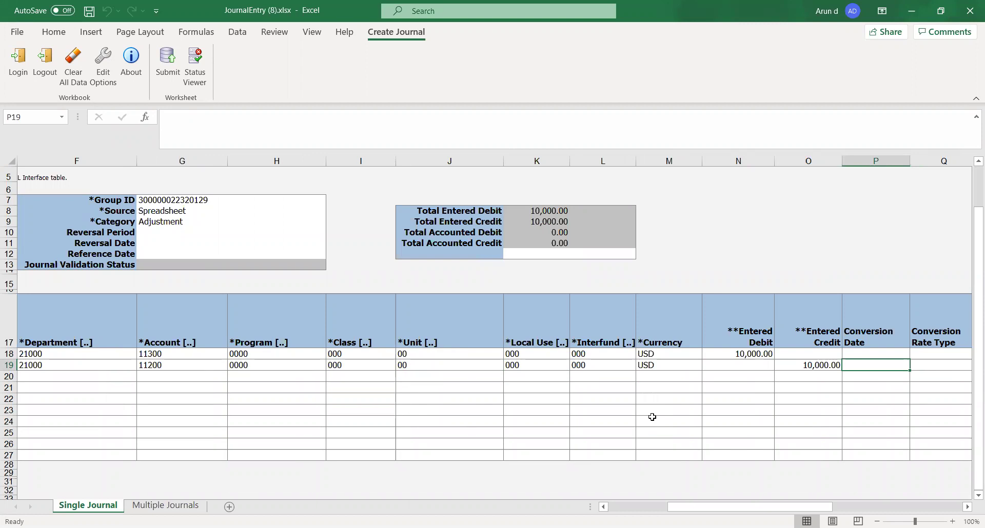
pyautogui.press('Up')
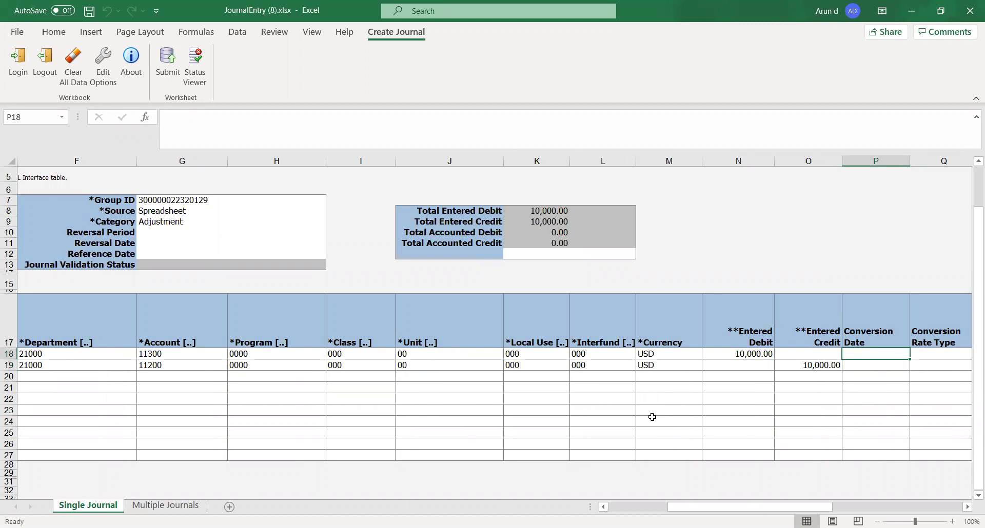
# Step: Enter conversion date 31-12-2020 in P18 and copy it to P19
pyautogui.write('31-')
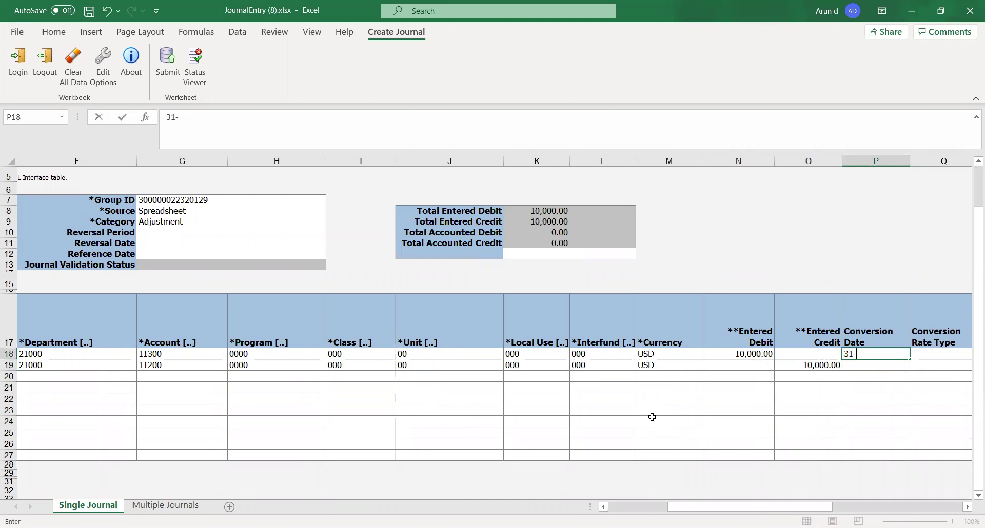
pyautogui.write('12-2020')
pyautogui.hotkey('ctrl', 'Return')
pyautogui.press('Tab')
pyautogui.hotkey('shift', 'Tab')
pyautogui.hotkey('shift', 'Tab')
pyautogui.hotkey('shift', 'Tab')
pyautogui.hotkey('shift', 'Tab')
pyautogui.hotkey('shift', 'Tab')
pyautogui.hotkey('shift', 'Tab')
pyautogui.hotkey('shift', 'Tab')
pyautogui.hotkey('shift', 'Tab')
pyautogui.hotkey('shift', 'Tab')
pyautogui.hotkey('shift', 'Tab')
pyautogui.hotkey('shift', 'Tab')
pyautogui.hotkey('shift', 'Tab')
pyautogui.hotkey('shift', 'Tab')
pyautogui.hotkey('shift', 'Tab')
pyautogui.hotkey('shift', 'Tab')
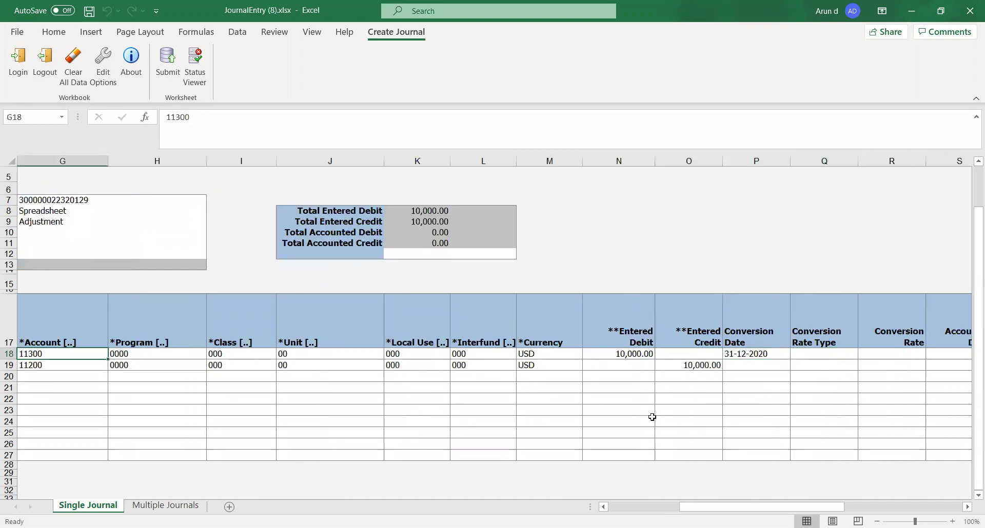
pyautogui.press('Tab')
pyautogui.press('Tab')
pyautogui.press('Tab')
pyautogui.press('Tab')
pyautogui.press('Tab')
pyautogui.press('Tab')
pyautogui.press('Tab')
pyautogui.press('Tab')
pyautogui.press('Tab')
pyautogui.press('Tab')
pyautogui.press('Tab')
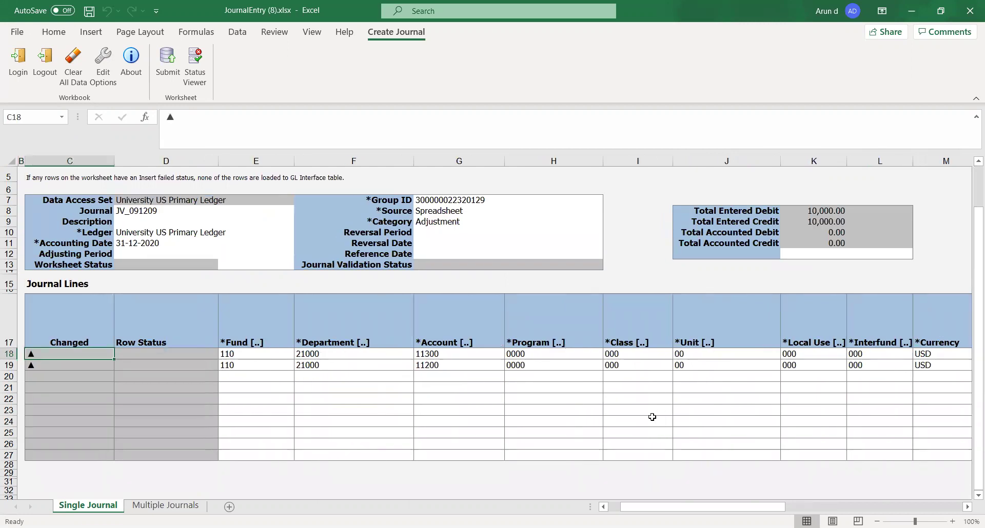
pyautogui.press('Tab')
pyautogui.press('Tab')
pyautogui.press('Tab')
pyautogui.press('Tab')
pyautogui.press('Tab')
pyautogui.press('Tab')
pyautogui.press('Tab')
pyautogui.hotkey('shift', 'Tab')
pyautogui.hotkey('shift', 'Tab')
pyautogui.hotkey('shift', 'Tab')
pyautogui.hotkey('shift', 'Tab')
pyautogui.hotkey('ctrl', 'c')
pyautogui.press('Down')
pyautogui.press('Return')
pyautogui.press('Tab')
pyautogui.press('Up')
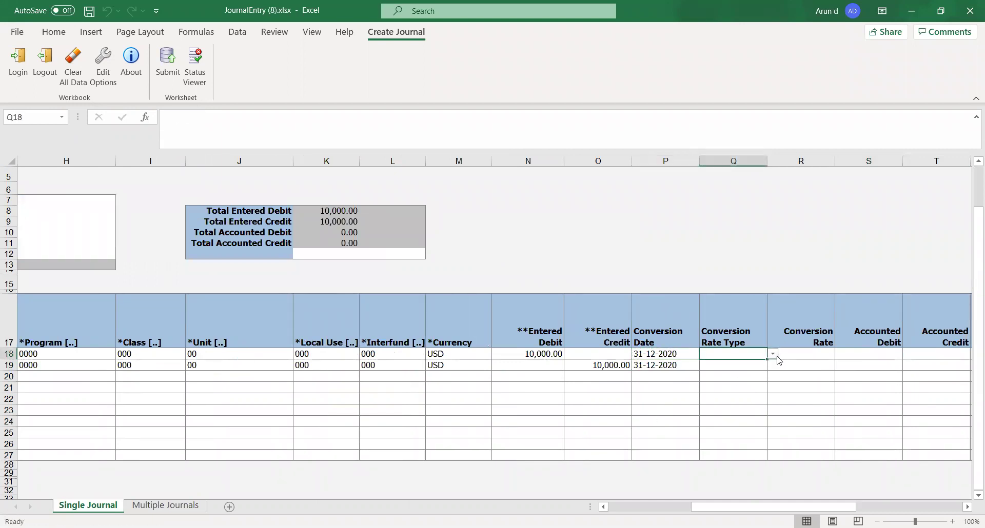
# Step: Choose User as the conversion rate type for both journal lines
pyautogui.click(772, 355)
pyautogui.click(714, 408)
pyautogui.click(737, 367)
pyautogui.click(772, 365)
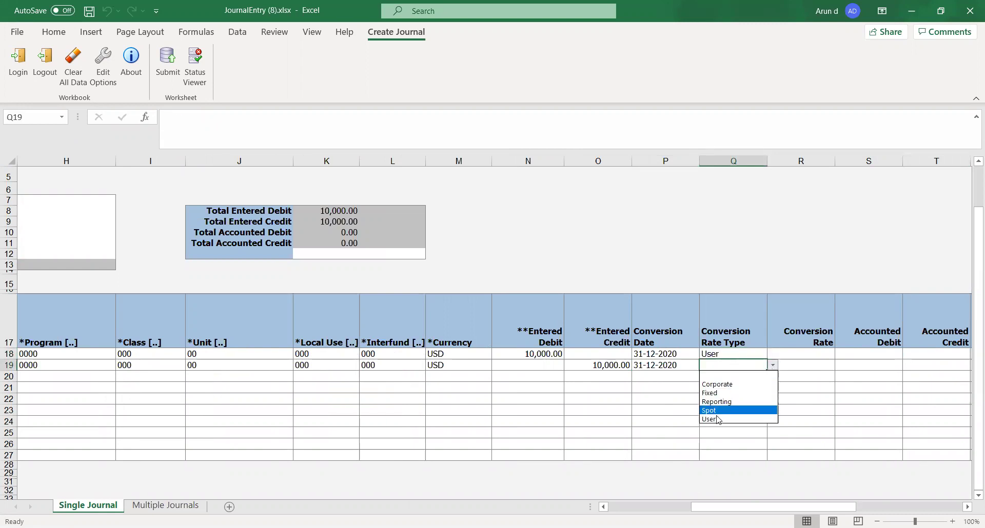
pyautogui.click(716, 418)
# Step: Enter a conversion rate of 1 in R18 and R19
pyautogui.click(797, 357)
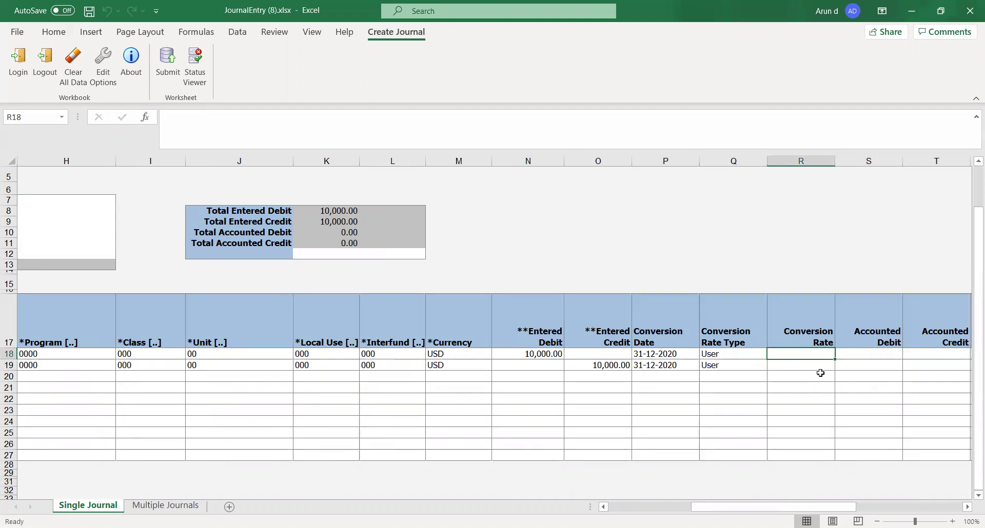
pyautogui.write('1')
pyautogui.press('Tab')
pyautogui.click(810, 367)
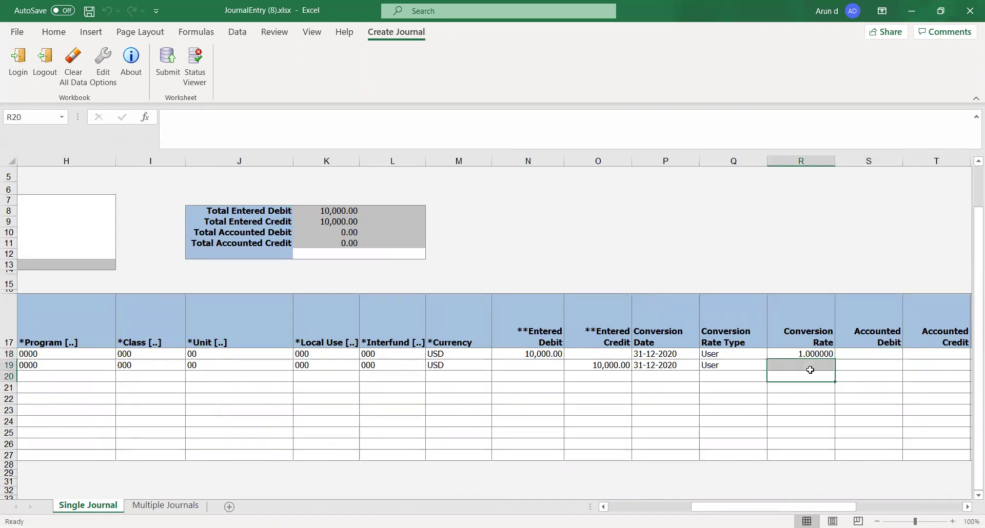
pyautogui.click(818, 389)
pyautogui.click(812, 364)
pyautogui.write('1')
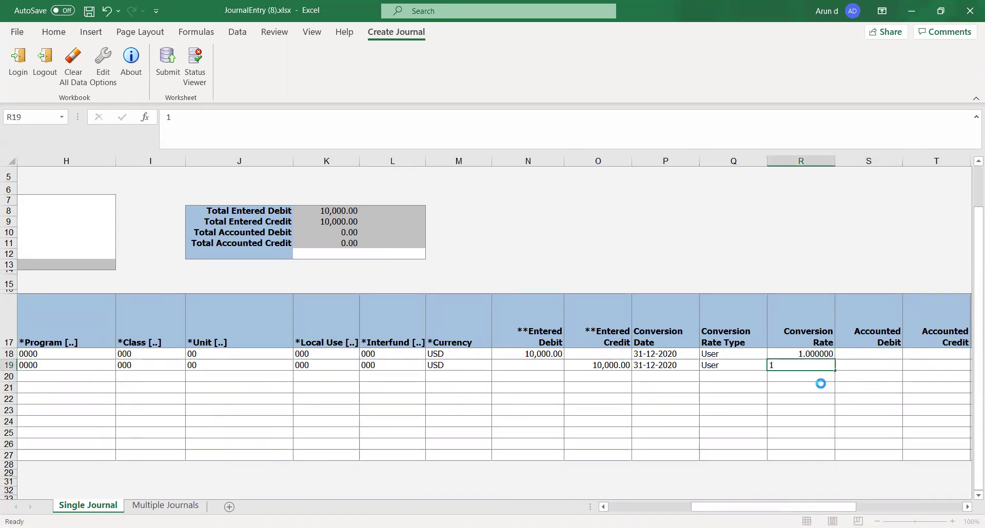
pyautogui.press('Tab')
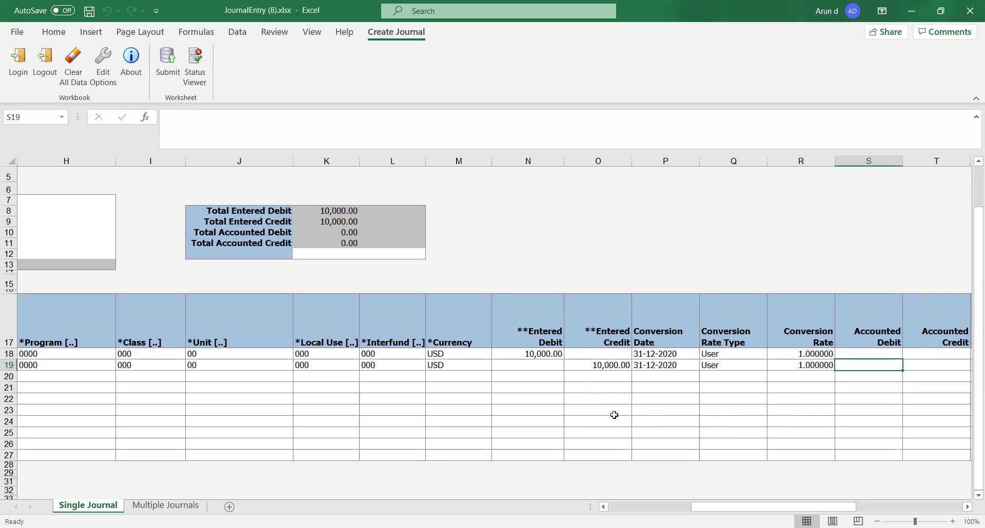
pyautogui.press('Tab')
pyautogui.press('Tab')
pyautogui.press('Tab')
pyautogui.press('Tab')
pyautogui.press('Tab')
pyautogui.press('Tab')
pyautogui.press('Tab')
pyautogui.press('Tab')
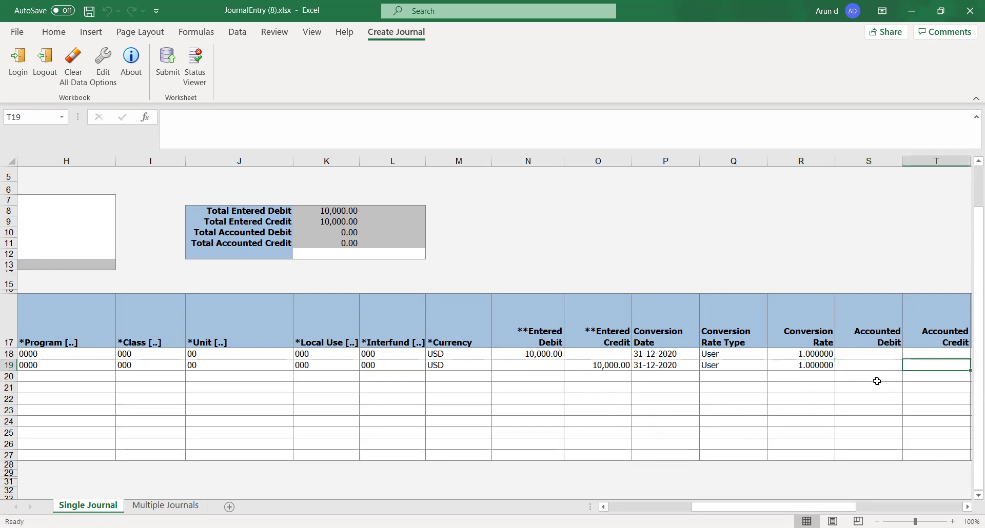
pyautogui.press('Tab')
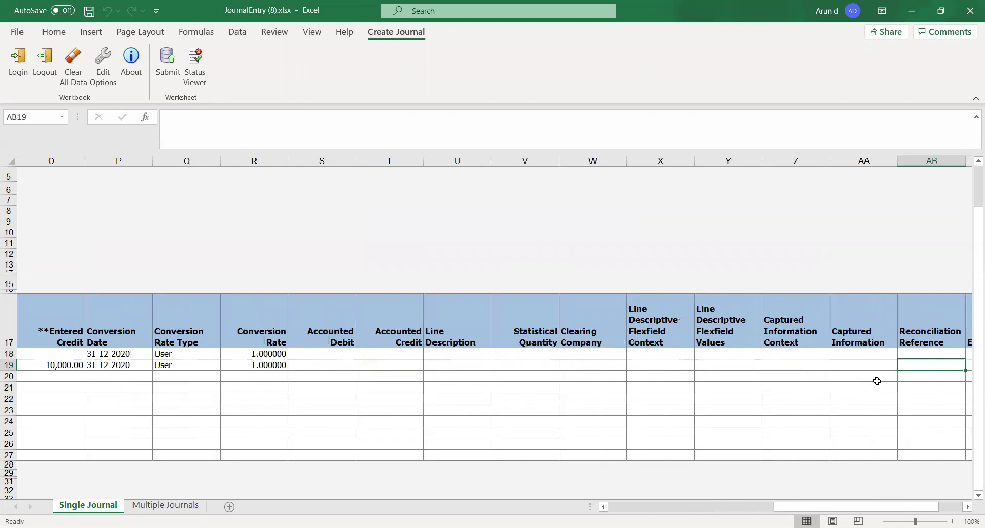
pyautogui.press('Left')
pyautogui.press('Left')
pyautogui.press('Left')
pyautogui.press('Left')
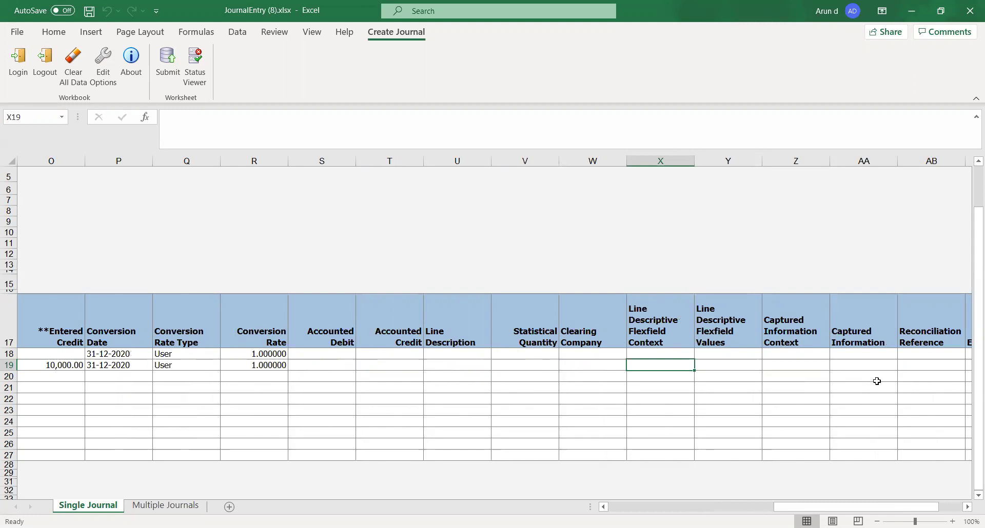
pyautogui.press('Up')
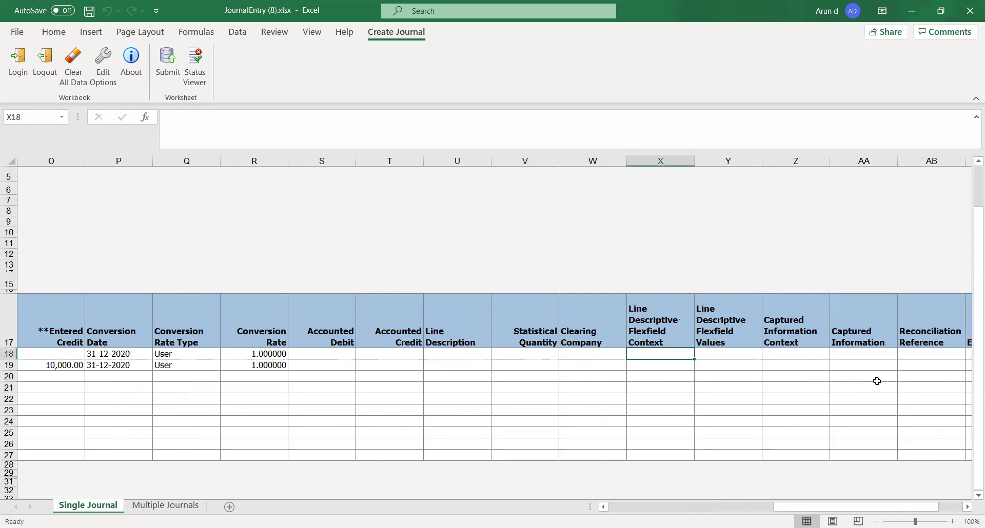
pyautogui.press('Left')
pyautogui.press('Left')
pyautogui.press('Left')
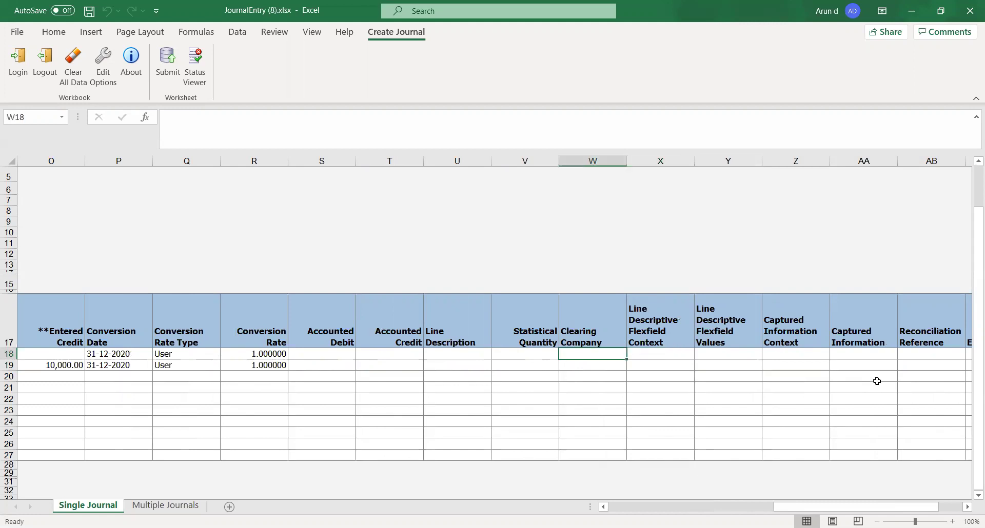
pyautogui.press('Right')
pyautogui.press('Right')
pyautogui.press('Right')
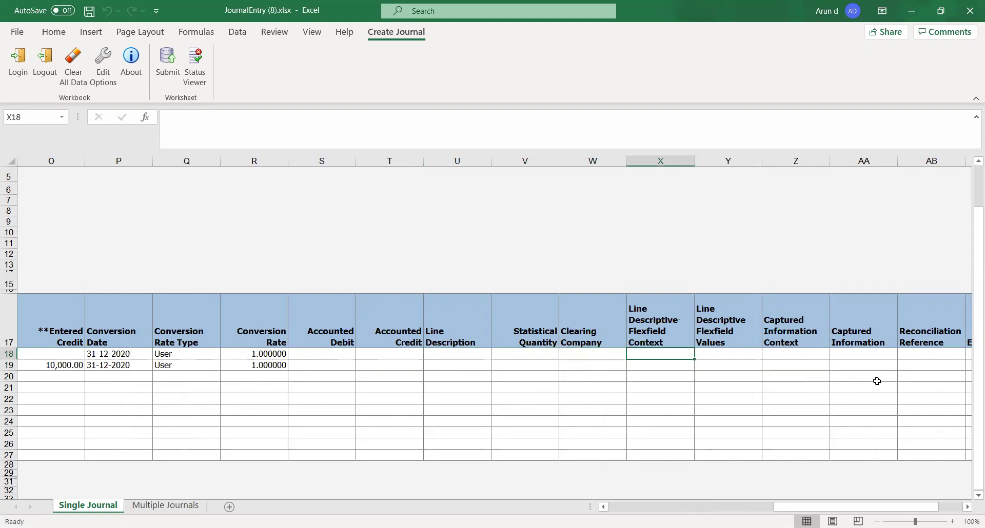
pyautogui.press('Left')
pyautogui.press('Left')
pyautogui.press('Left')
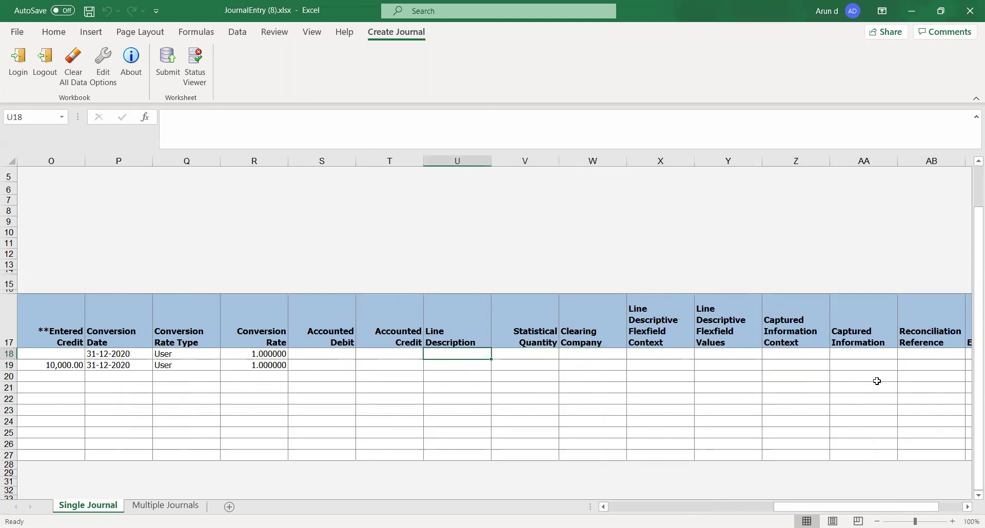
pyautogui.press('Right')
pyautogui.press('Right')
pyautogui.press('Right')
pyautogui.press('Right')
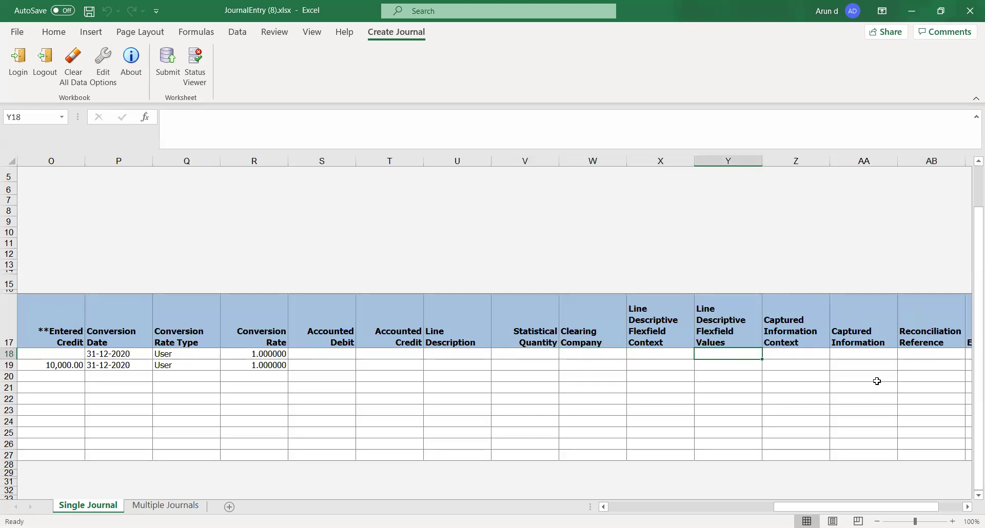
pyautogui.press('Left')
pyautogui.press('Right')
pyautogui.press('Right')
pyautogui.press('Right')
pyautogui.press('Right')
pyautogui.press('Right')
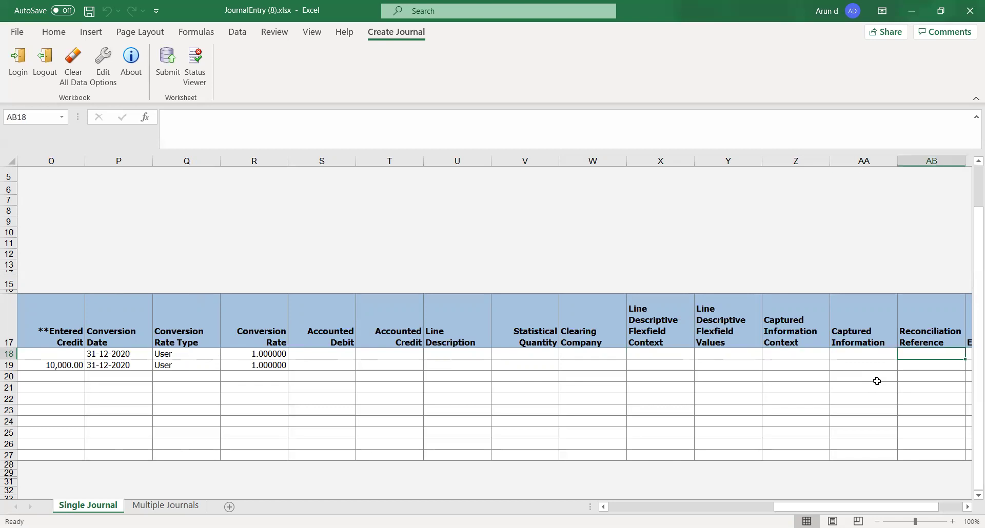
pyautogui.press('Right')
pyautogui.press('Left')
pyautogui.press('Left')
pyautogui.press('Left')
pyautogui.press('Left')
pyautogui.press('Left')
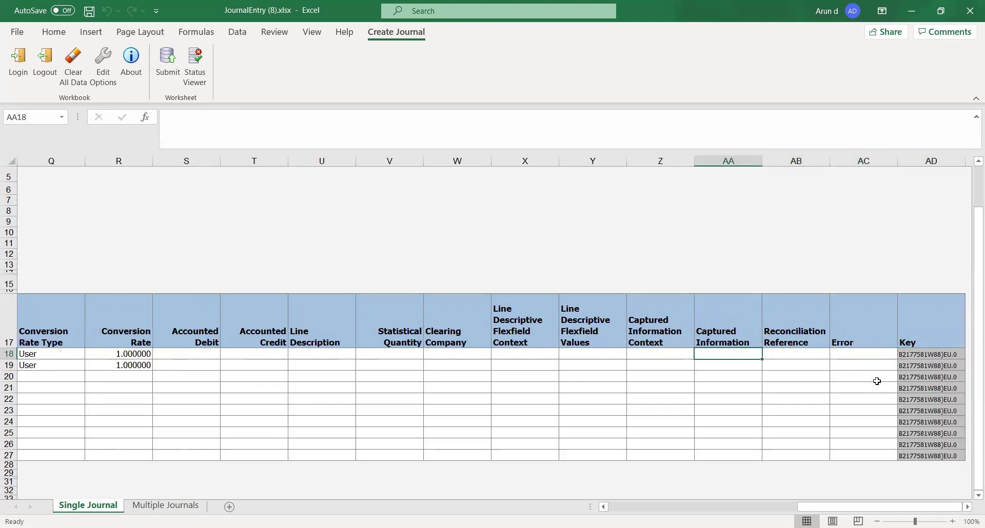
pyautogui.press('Left')
pyautogui.press('Left')
pyautogui.press('Left')
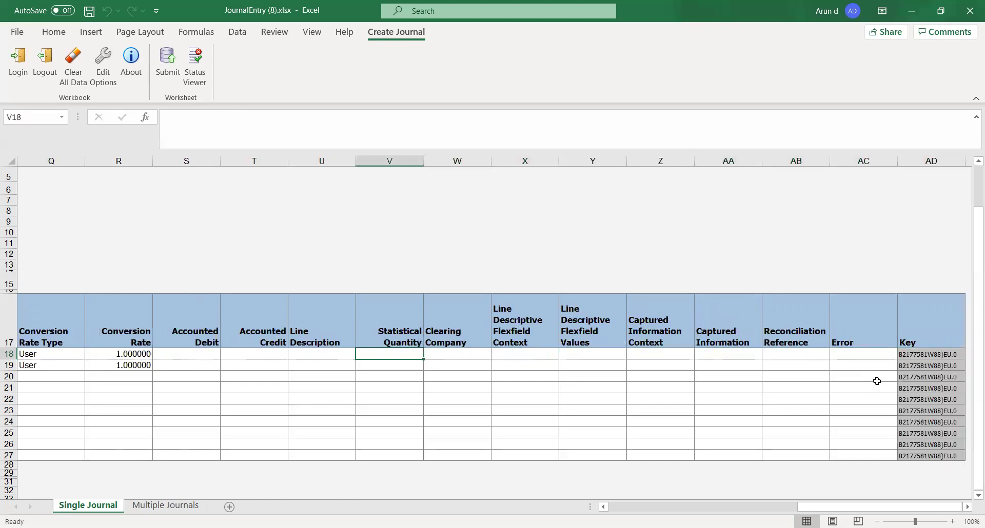
pyautogui.press('Left')
pyautogui.press('Left')
pyautogui.press('Left')
pyautogui.press('Left')
pyautogui.press('Left')
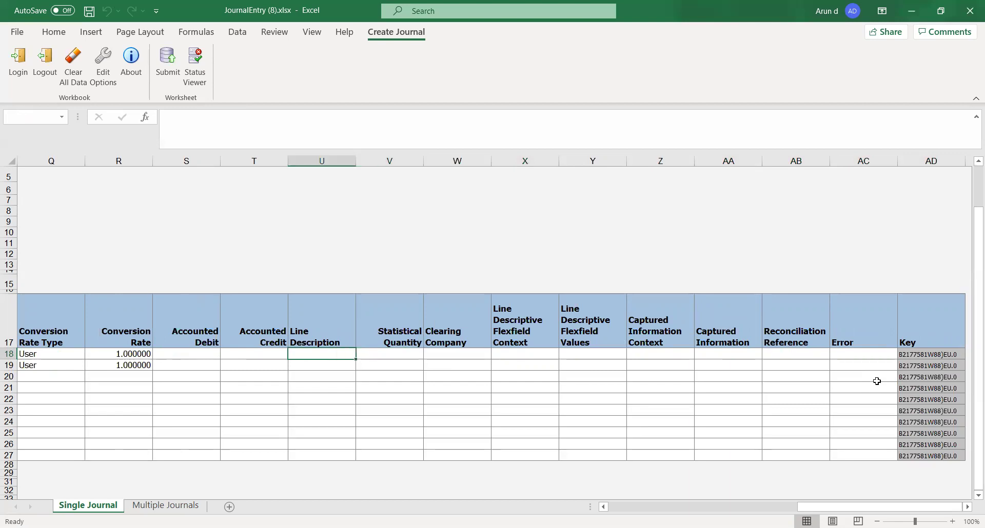
pyautogui.press('Left')
pyautogui.press('Left')
pyautogui.press('Left')
pyautogui.press('Left')
pyautogui.press('Left')
pyautogui.press('Left')
pyautogui.press('Left')
pyautogui.press('Left')
pyautogui.press('Left')
pyautogui.press('Left')
pyautogui.press('Left')
pyautogui.press('Left')
pyautogui.press('Left')
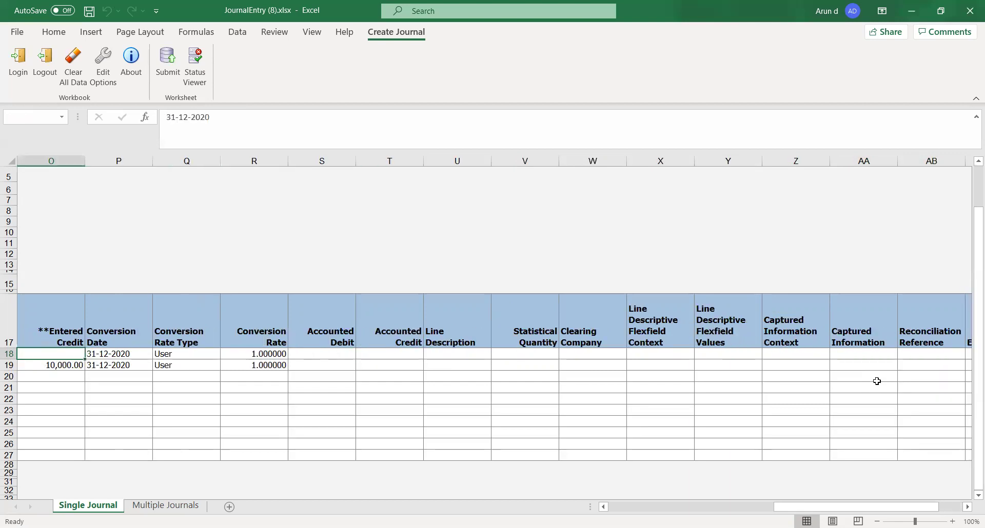
pyautogui.press('Left')
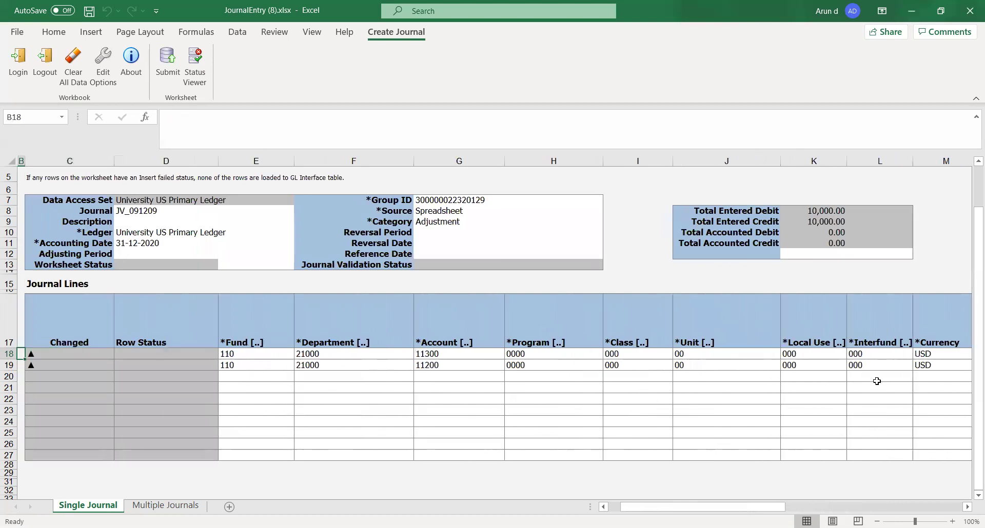
# Step: Submit journal JV_091209 for Journal Import and Posting and confirm the submission
pyautogui.press('Right')
pyautogui.press('Right')
pyautogui.press('Right')
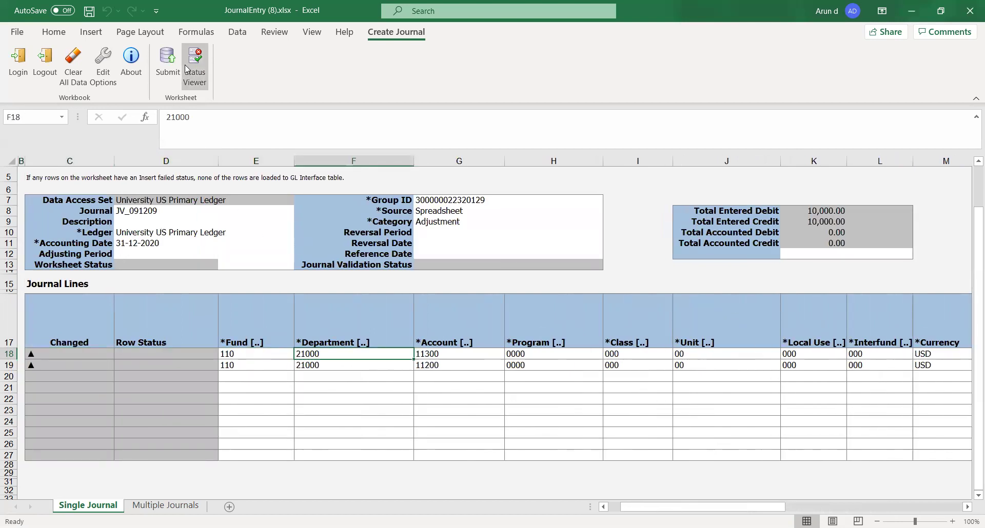
pyautogui.click(168, 66)
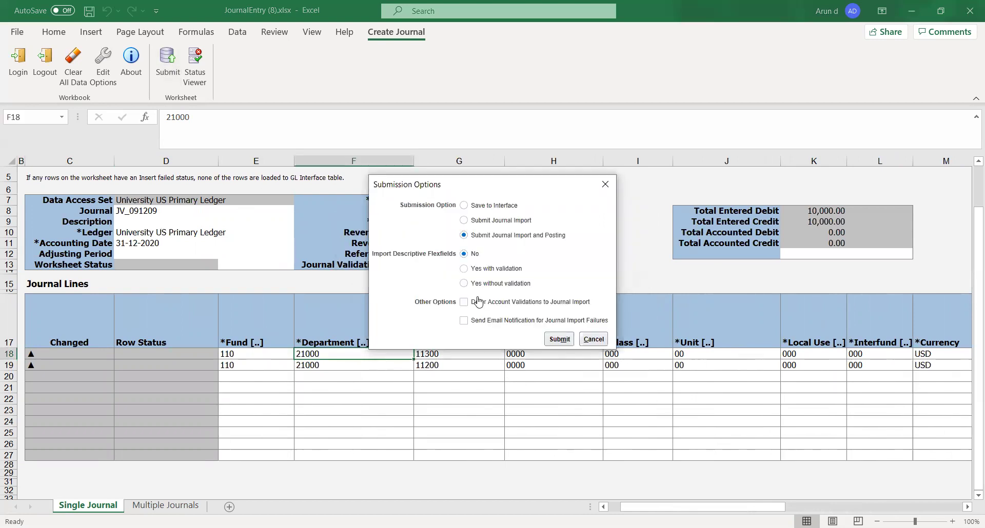
pyautogui.click(559, 340)
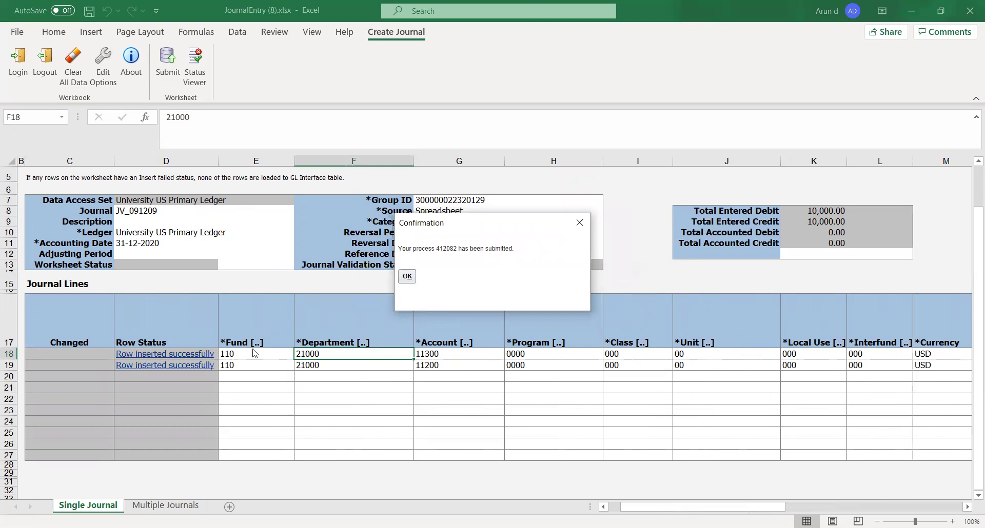
pyautogui.click(409, 278)
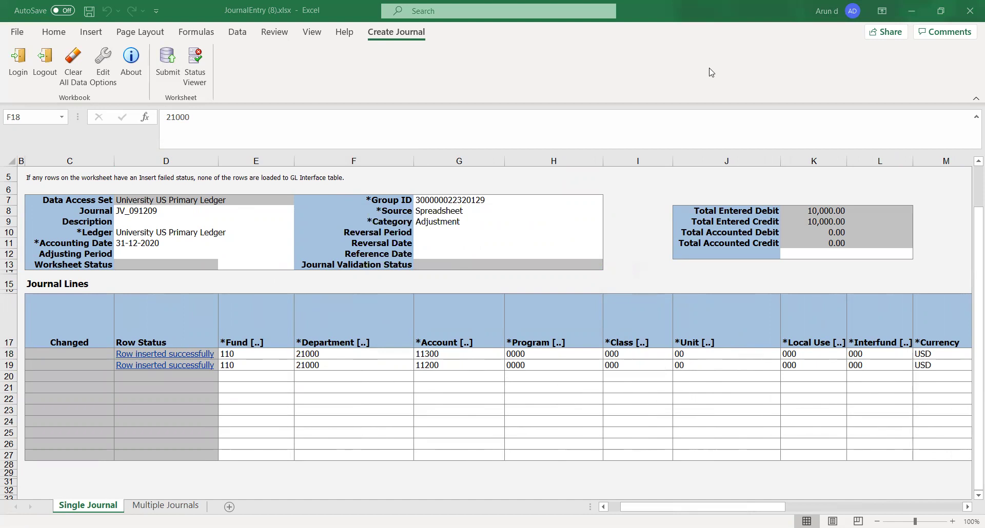
# Step: Copy the journal name JV_091209, dismiss the Account dialog and cancel the unfinished journal
pyautogui.click(131, 212)
pyautogui.hotkey('ctrl', 'c')
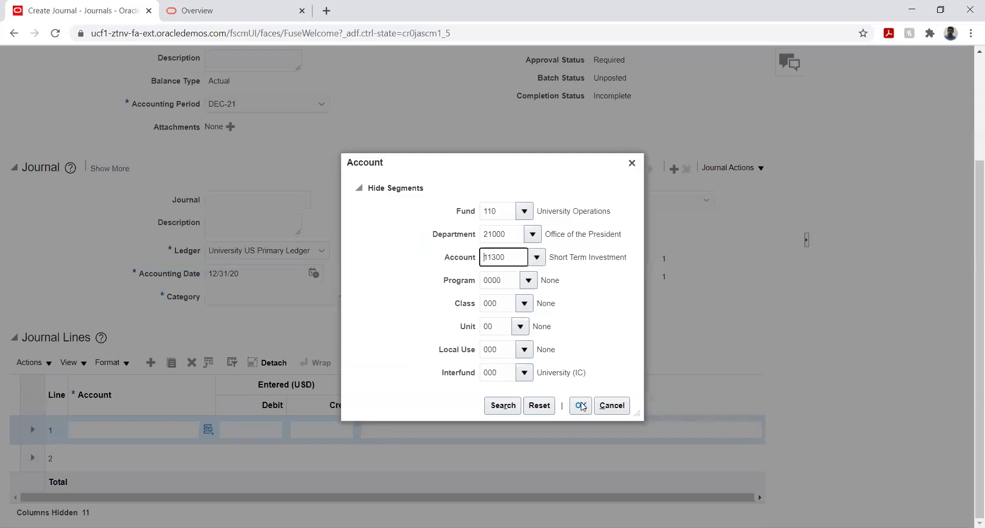
pyautogui.click(611, 405)
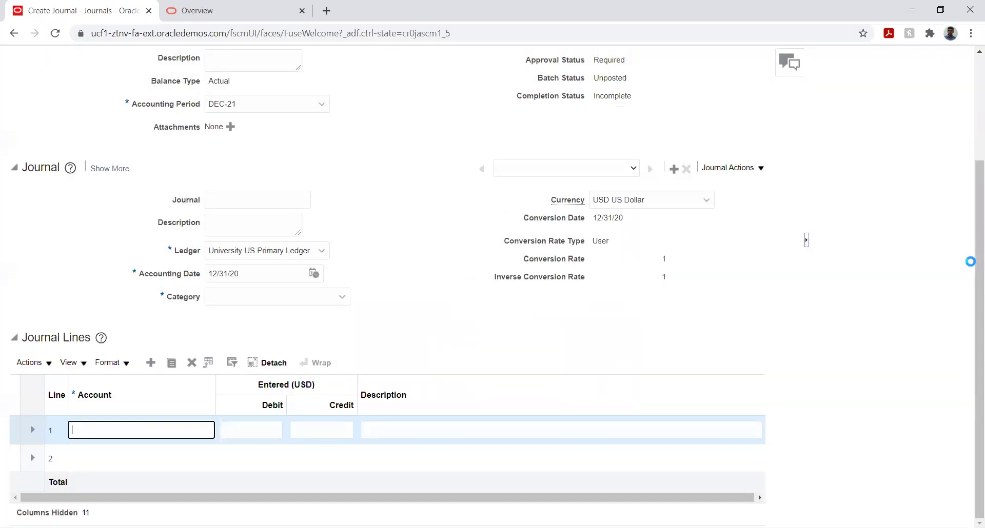
pyautogui.scroll(3, 970, 228)
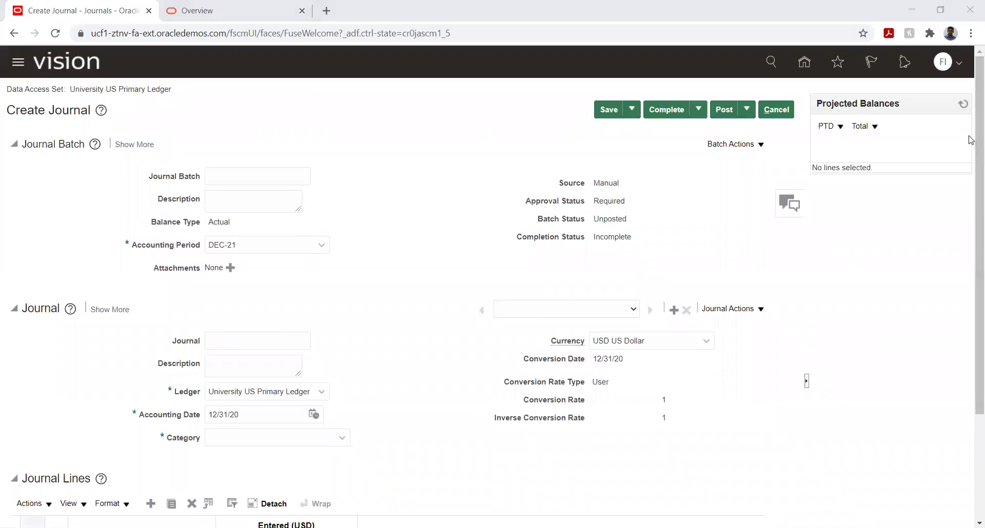
pyautogui.click(784, 112)
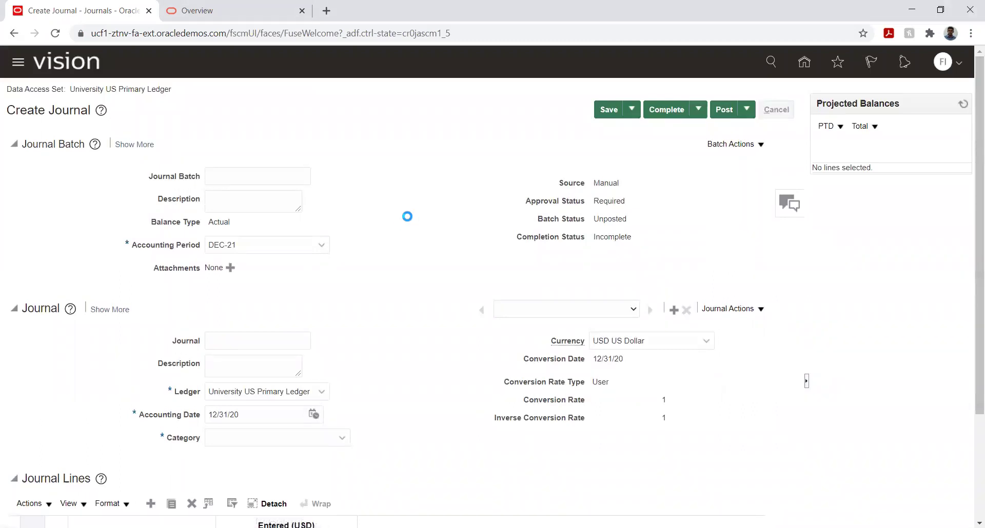
pyautogui.click(957, 192)
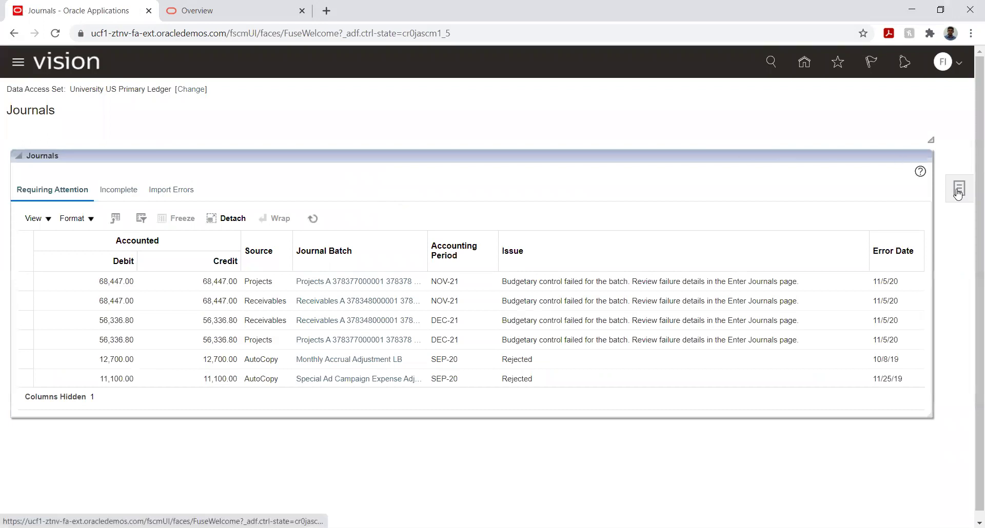
# Step: Search Manage Journals for JV_091209 and open the JV_091209 Adjustment result
pyautogui.click(823, 106)
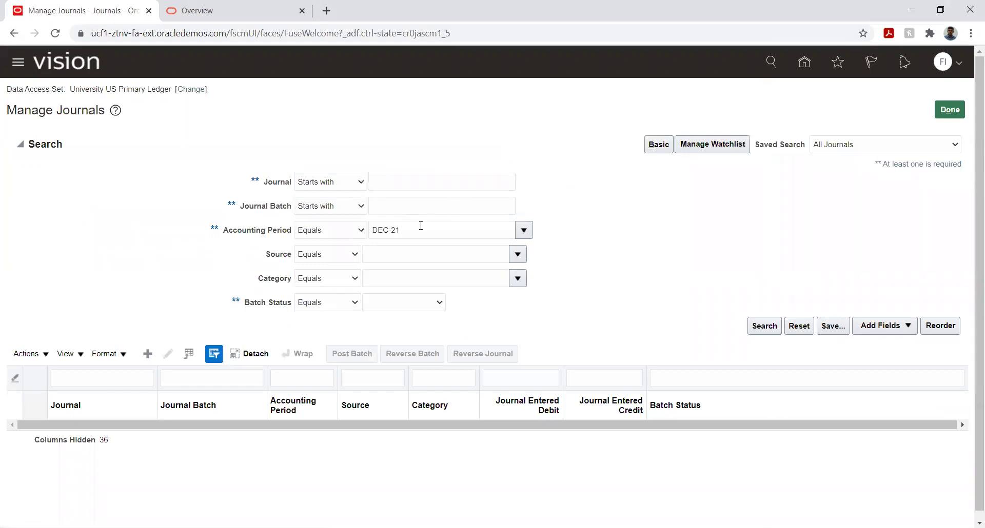
pyautogui.click(417, 183)
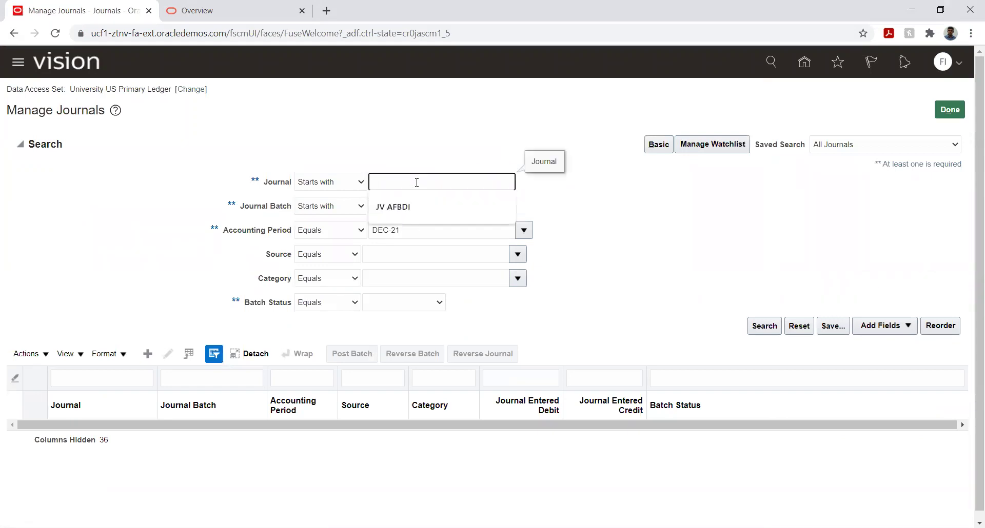
pyautogui.hotkey('ctrl', 'v')
pyautogui.click(763, 328)
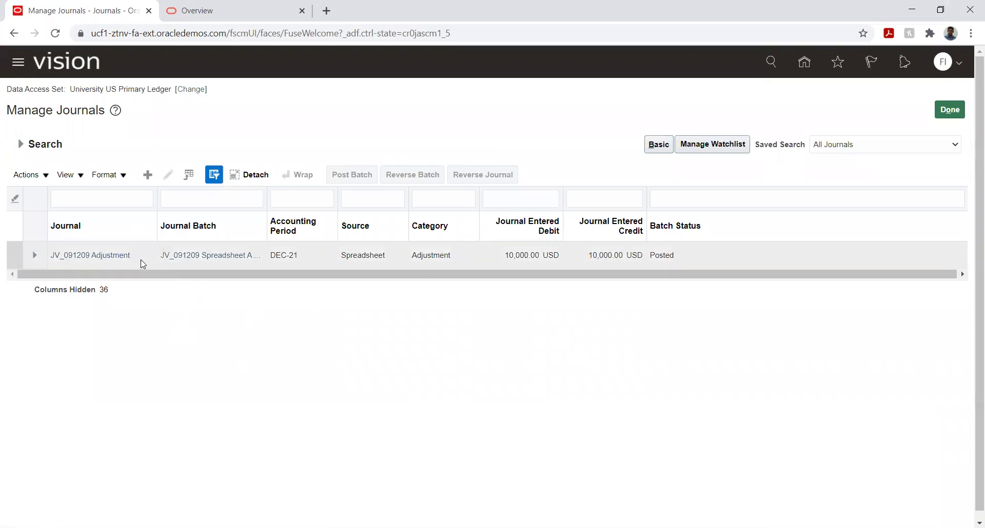
pyautogui.click(97, 256)
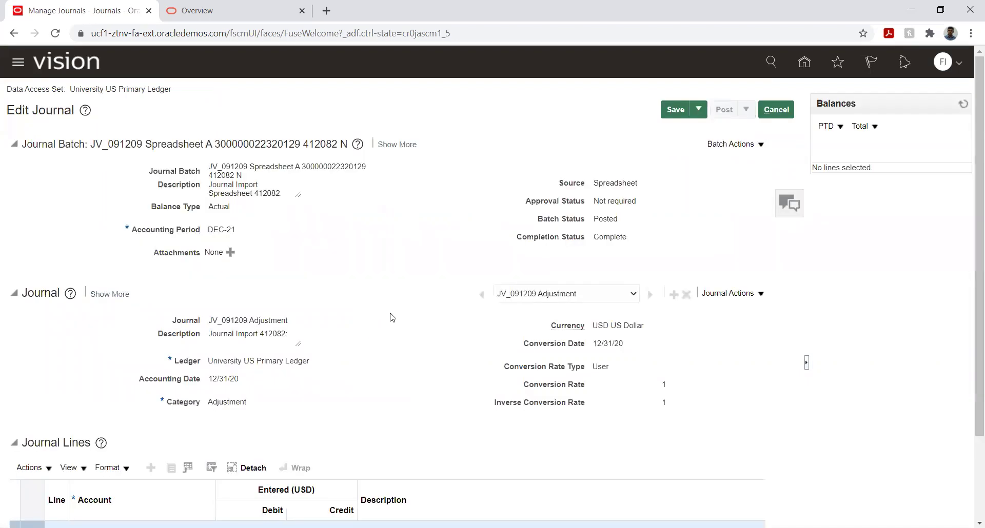
# Step: Review the journal lines: a 10,000.00 USD credit to 11200 Cash and a matching debit to 11300
pyautogui.scroll(-2, 365, 259)
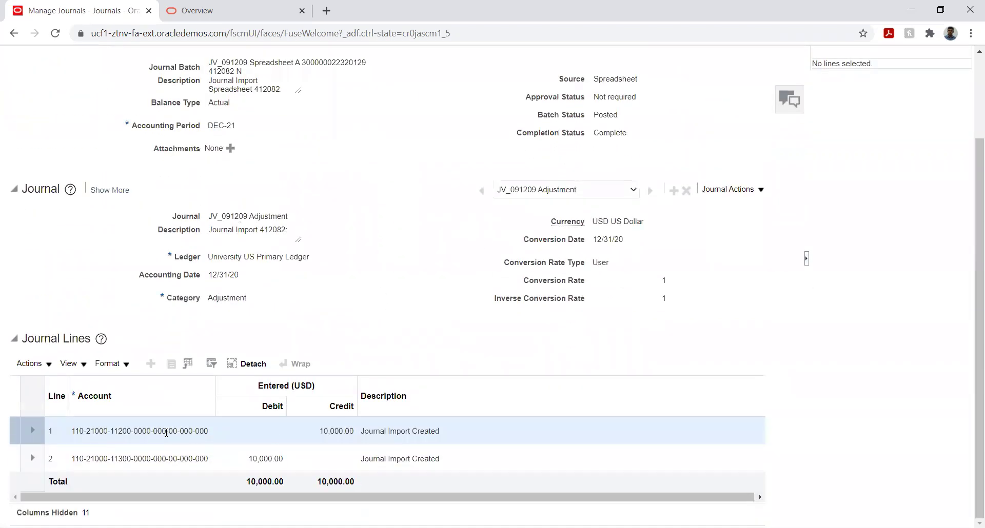
pyautogui.moveTo(166, 430)
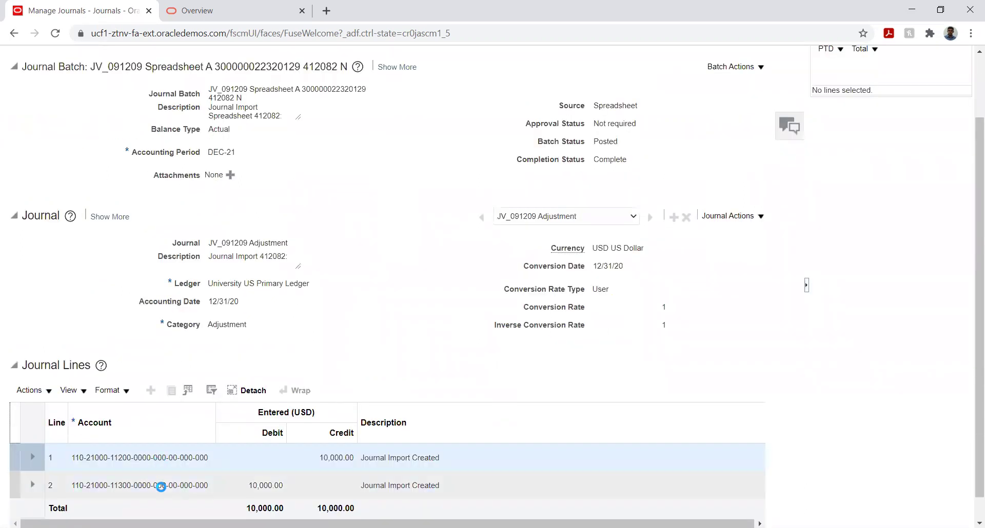
pyautogui.moveTo(161, 485)
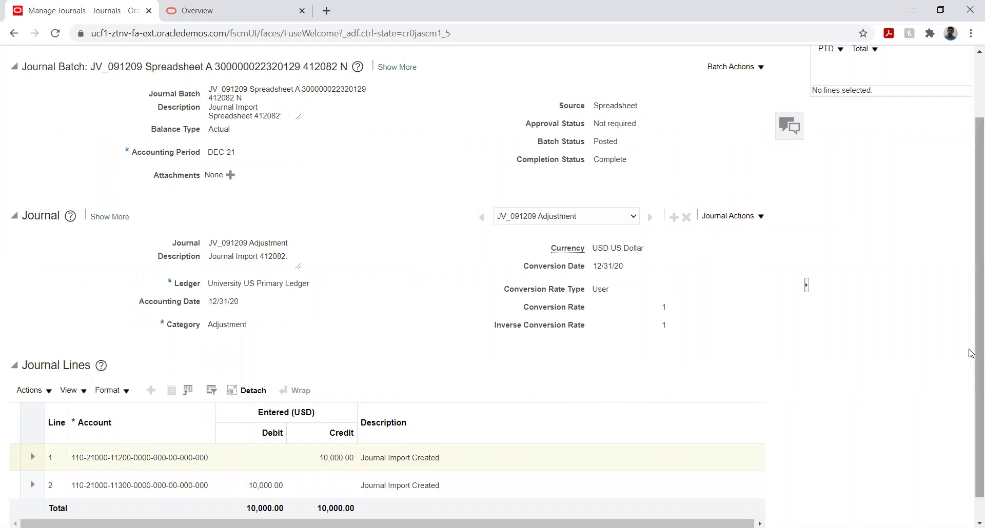
pyautogui.moveTo(971, 349); pyautogui.dragTo(971, 372)
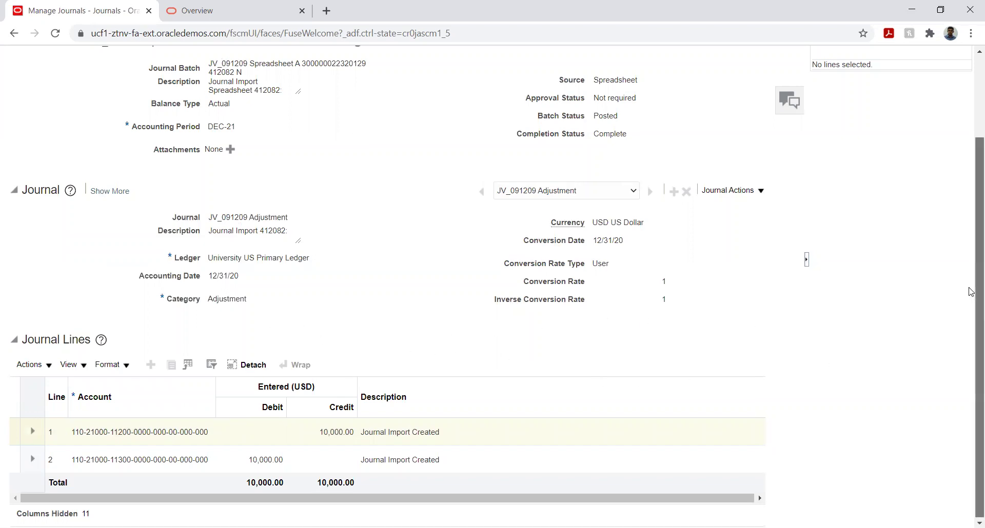
pyautogui.scroll(2, 971, 292)
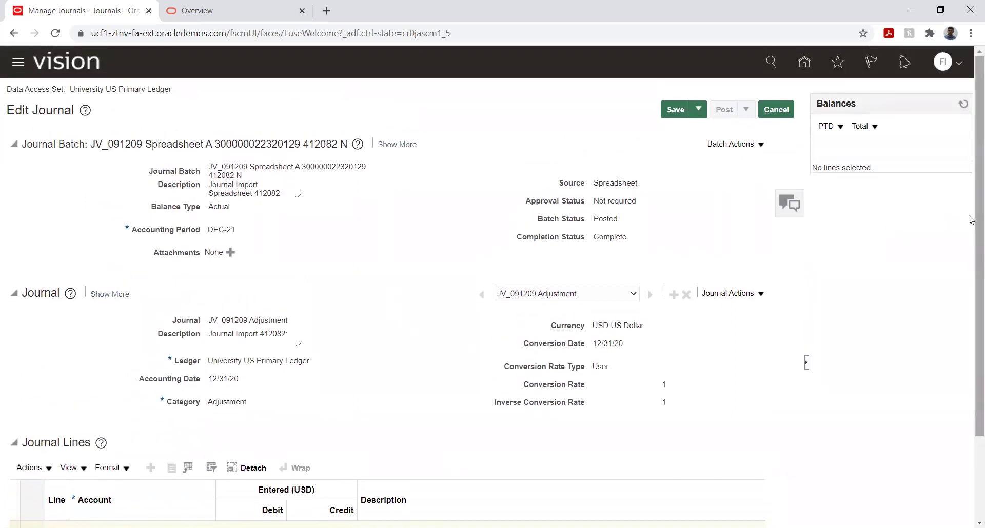
pyautogui.scroll(-2, 968, 217)
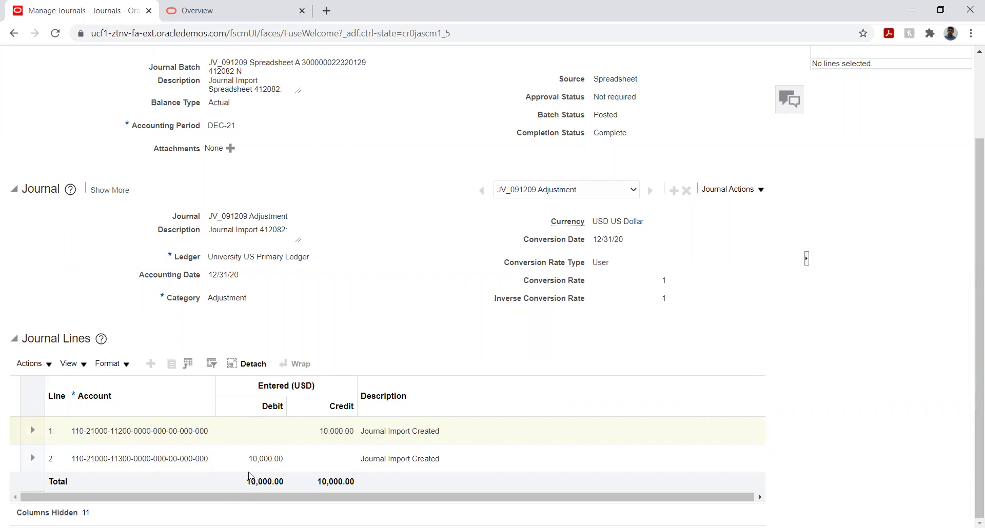
pyautogui.click(124, 433)
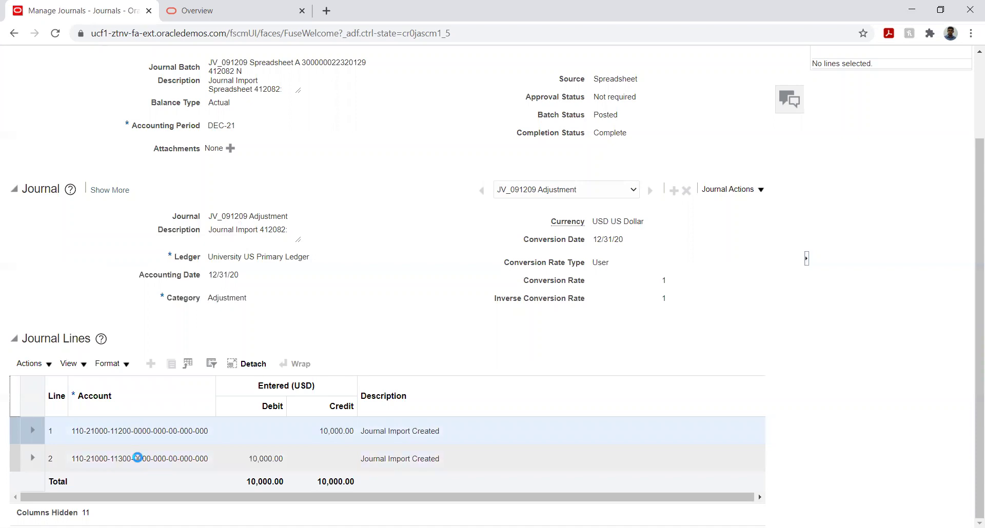
pyautogui.moveTo(138, 458)
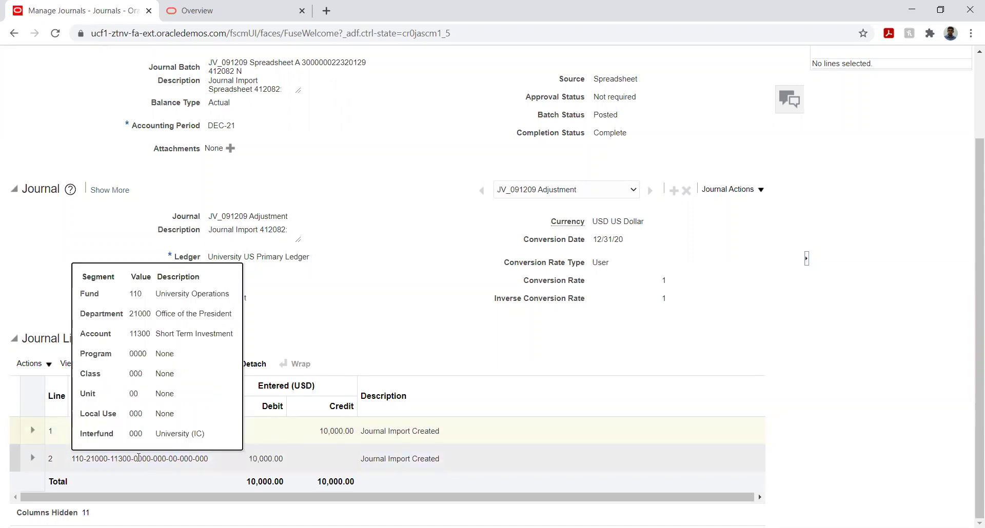
pyautogui.click(138, 457)
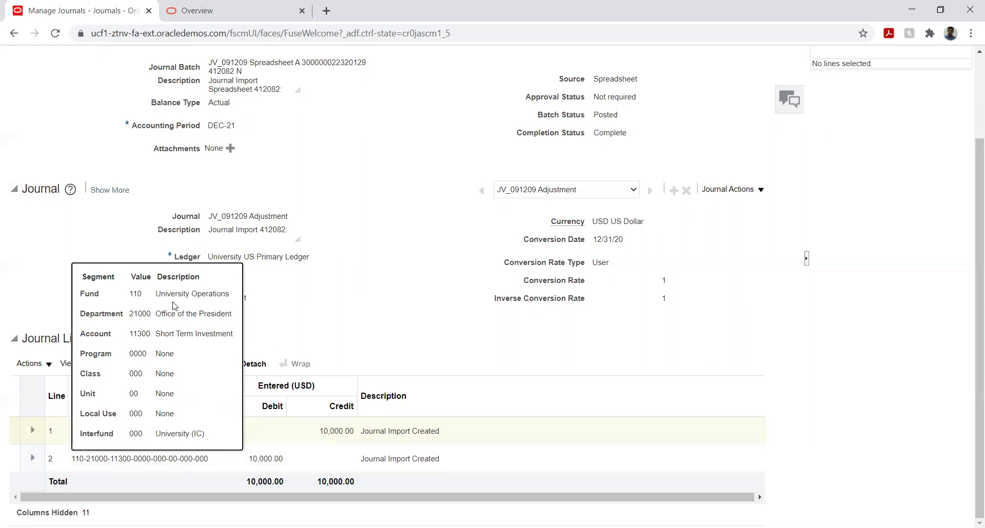
pyautogui.click(390, 327)
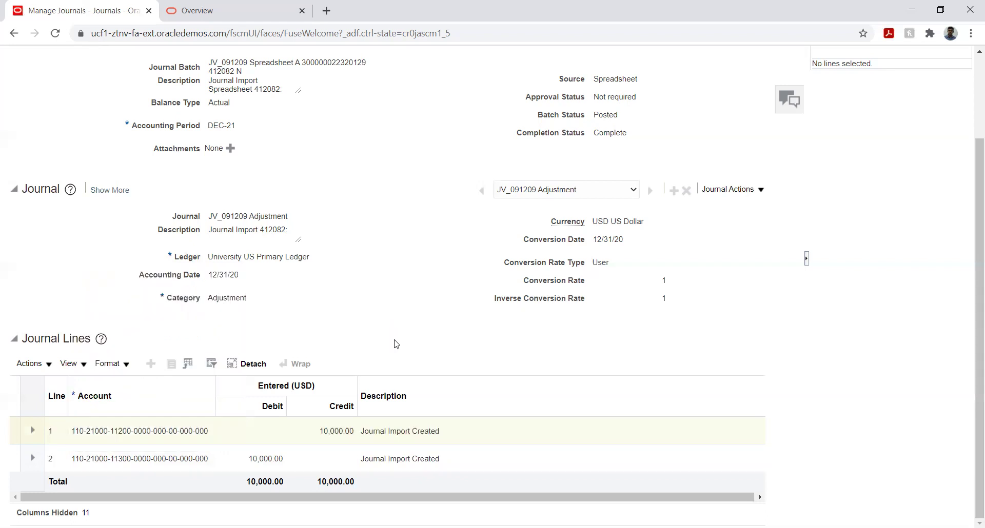
pyautogui.click(129, 431)
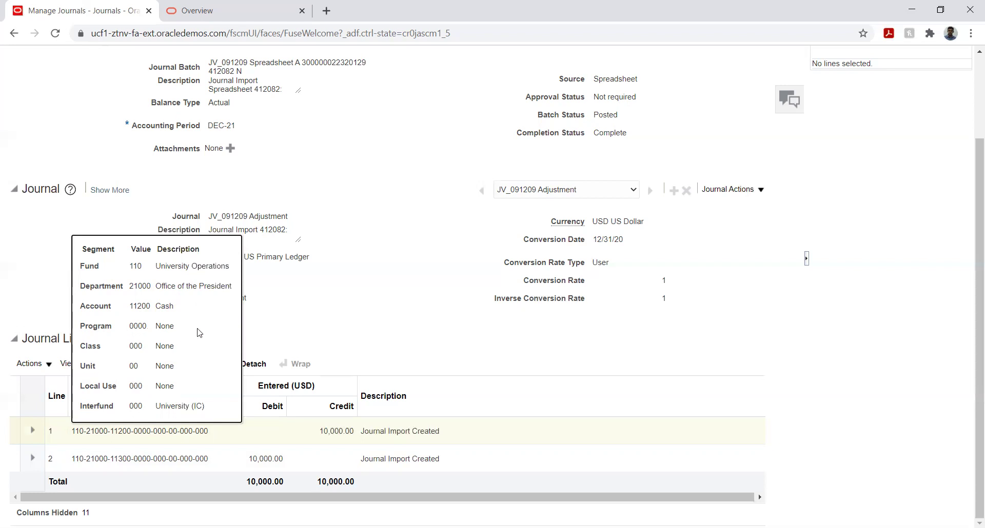
pyautogui.click(522, 333)
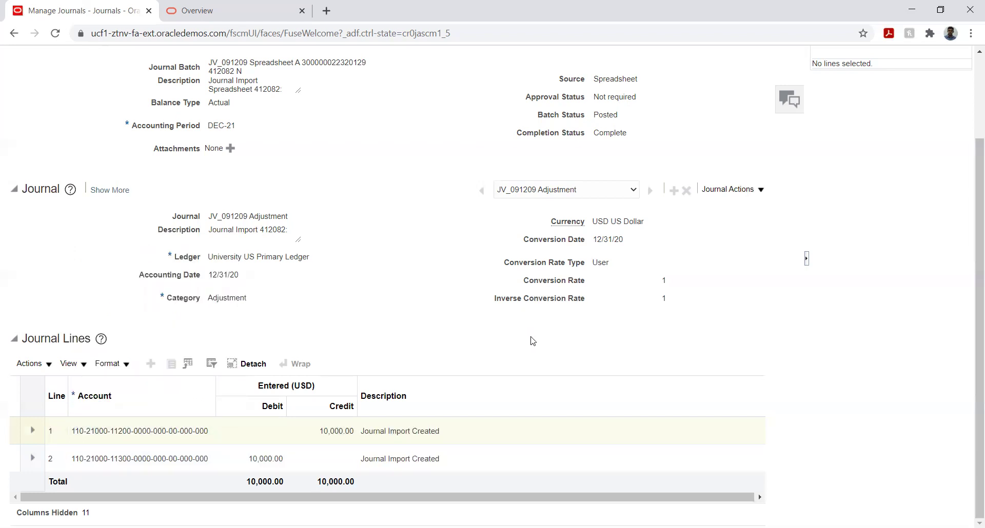
pyautogui.moveTo(970, 213); pyautogui.dragTo(971, 129)
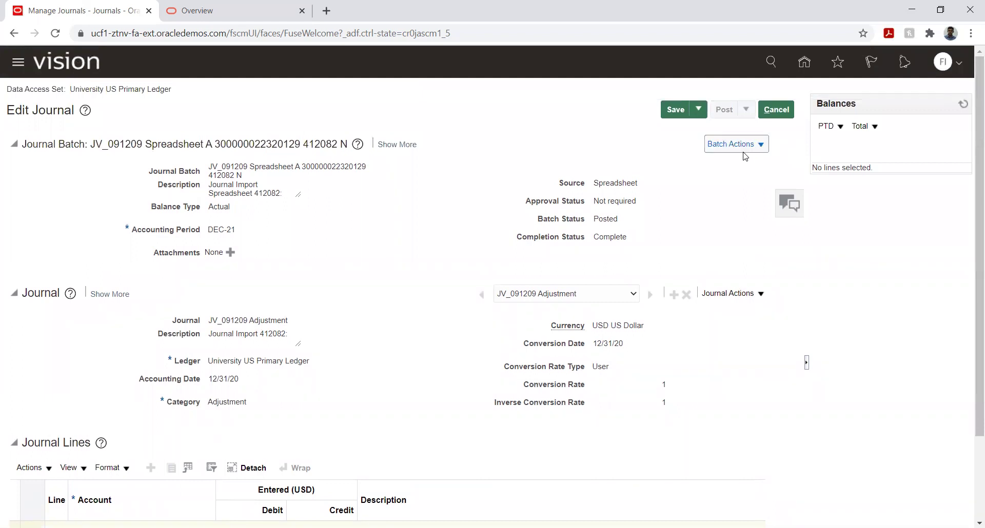
pyautogui.scroll(-2, 403, 236)
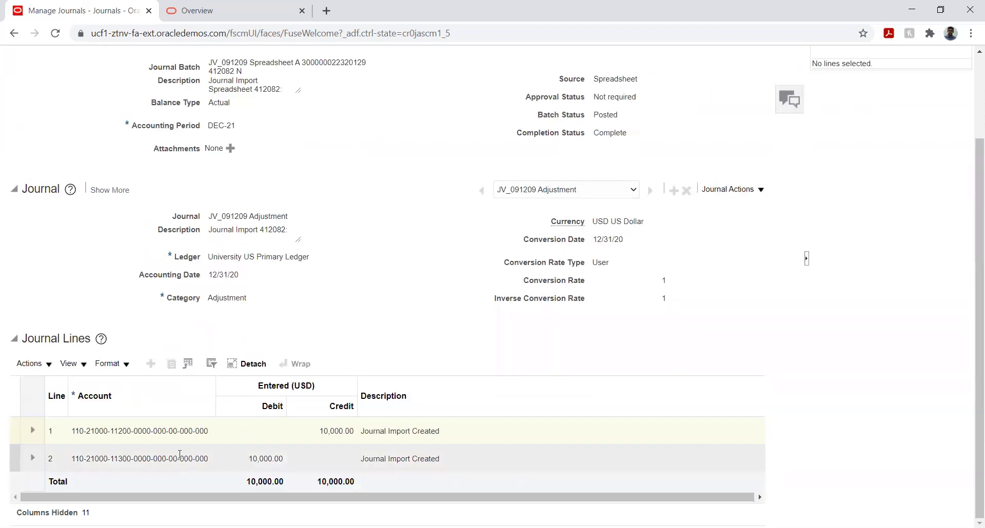
pyautogui.click(160, 459)
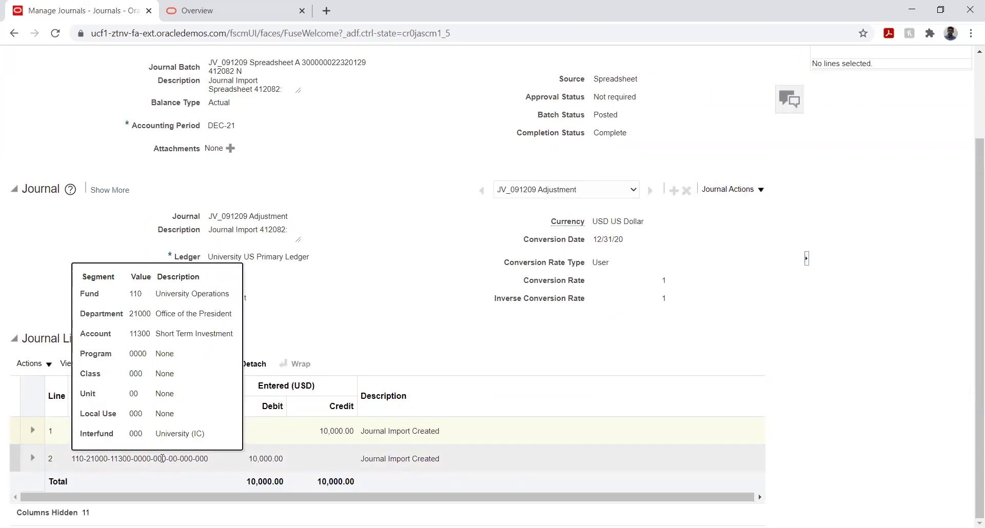
pyautogui.scroll(2, 970, 192)
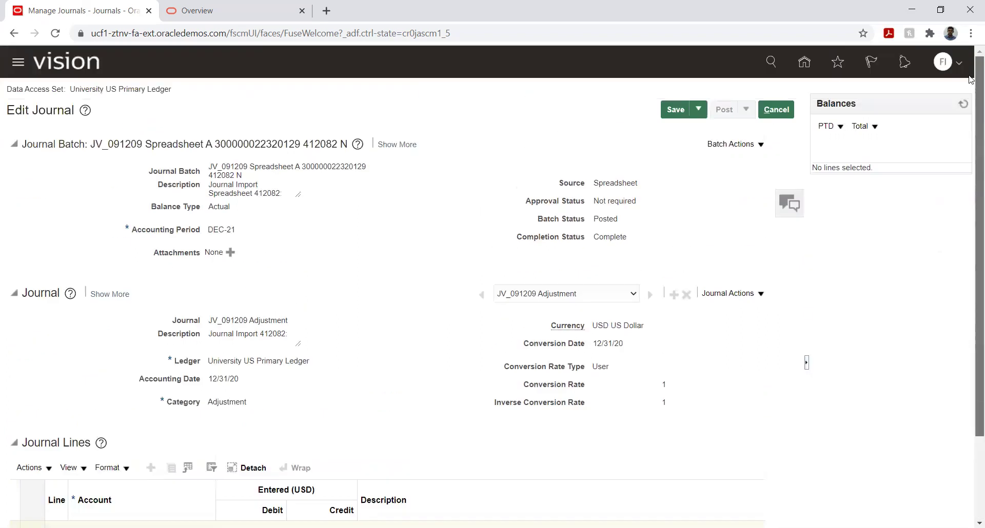
pyautogui.click(533, 176)
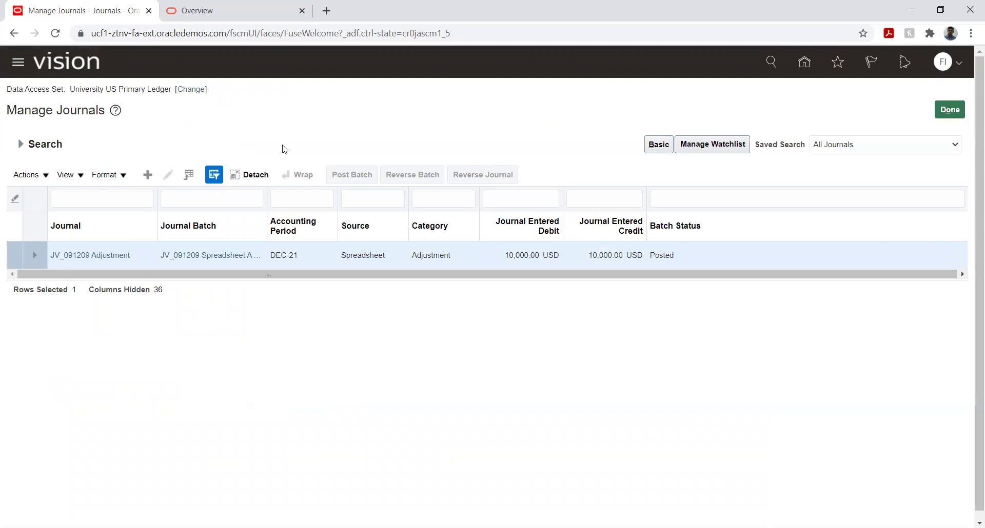
# Step: Start a new journal and open line 1's account combination chooser on the Account segment
pyautogui.click(147, 174)
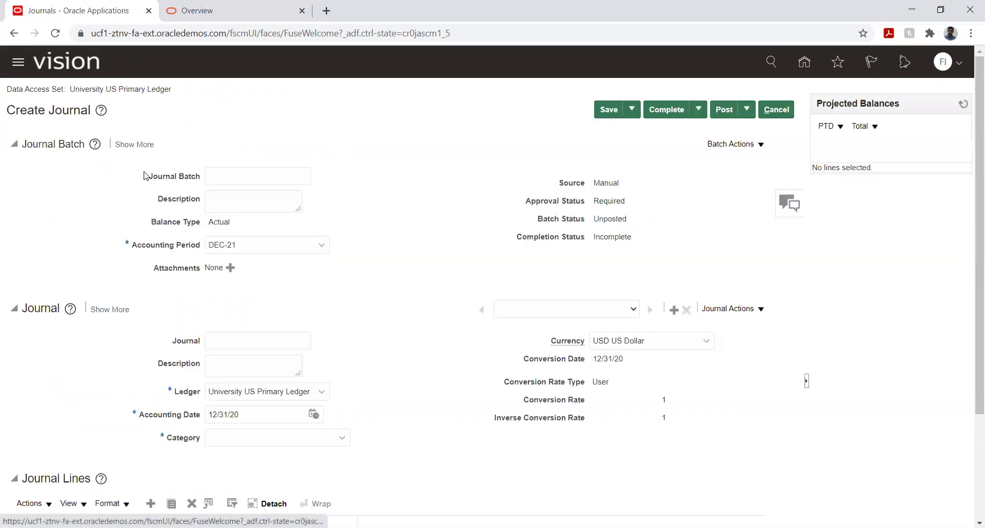
pyautogui.scroll(-3, 177, 491)
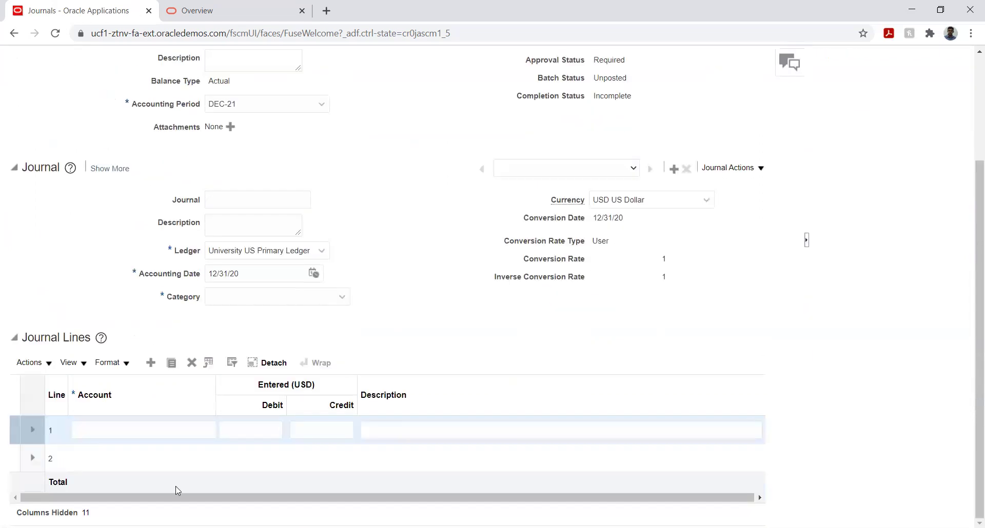
pyautogui.click(139, 429)
pyautogui.press('Tab')
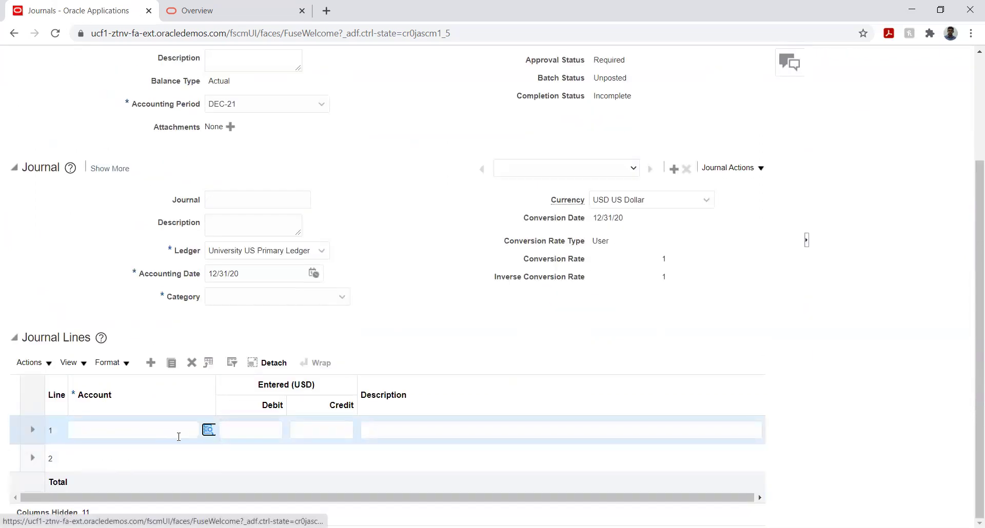
pyautogui.click(208, 431)
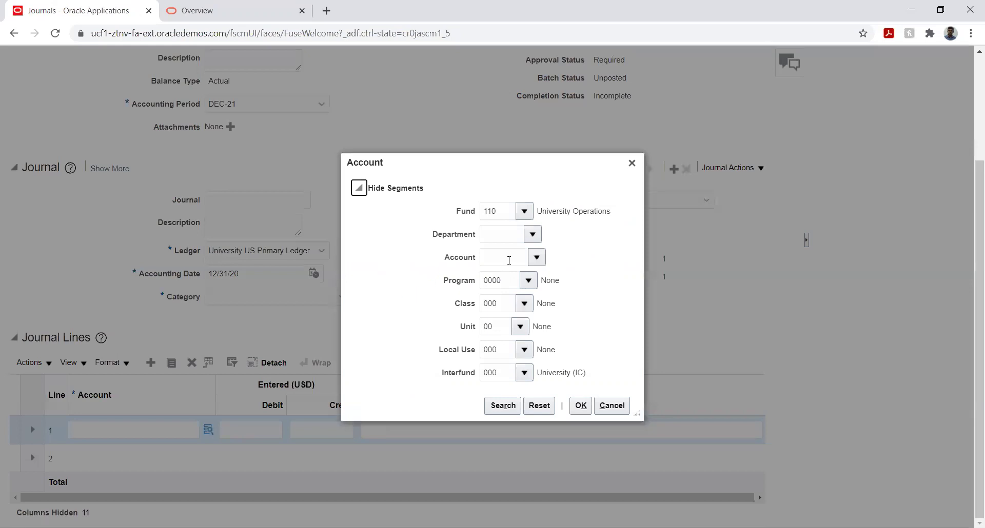
pyautogui.click(509, 260)
pyautogui.click(537, 258)
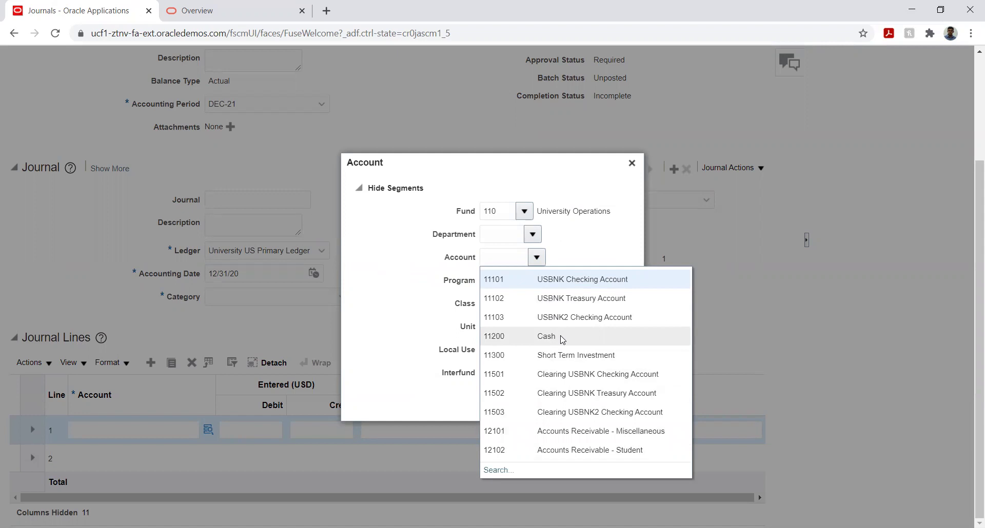
# Step: Search account descriptions for %cash%, pick 11200 Cash, then cancel the Account dialog
pyautogui.click(493, 469)
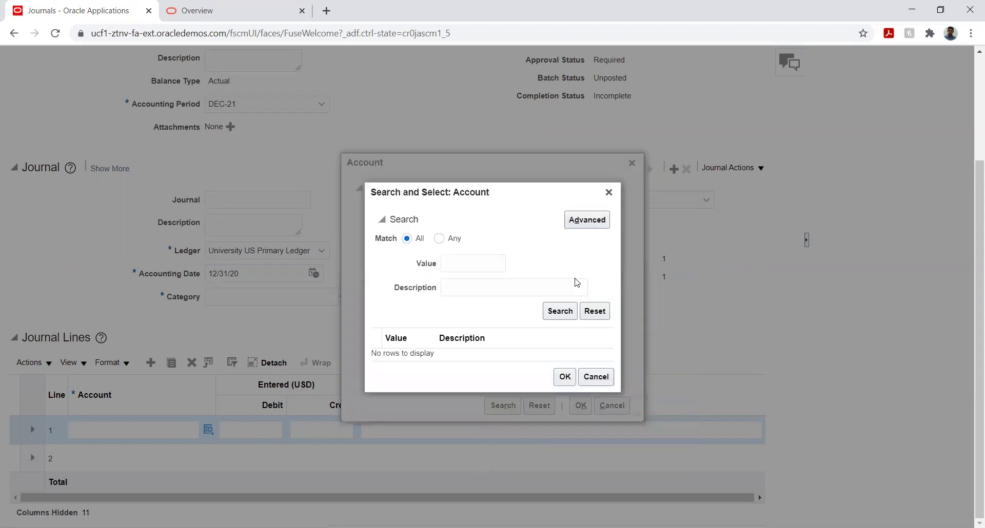
pyautogui.click(470, 287)
pyautogui.write('%cash%')
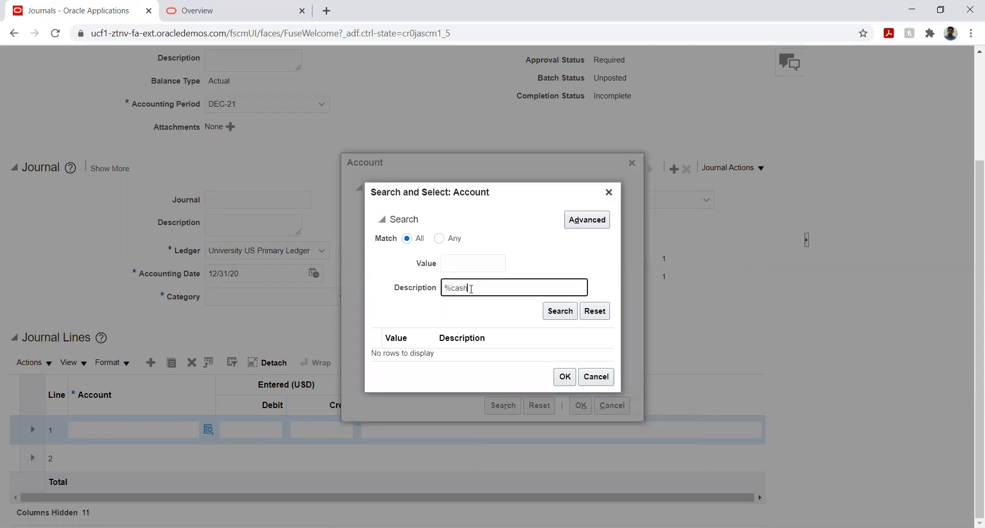
pyautogui.click(545, 312)
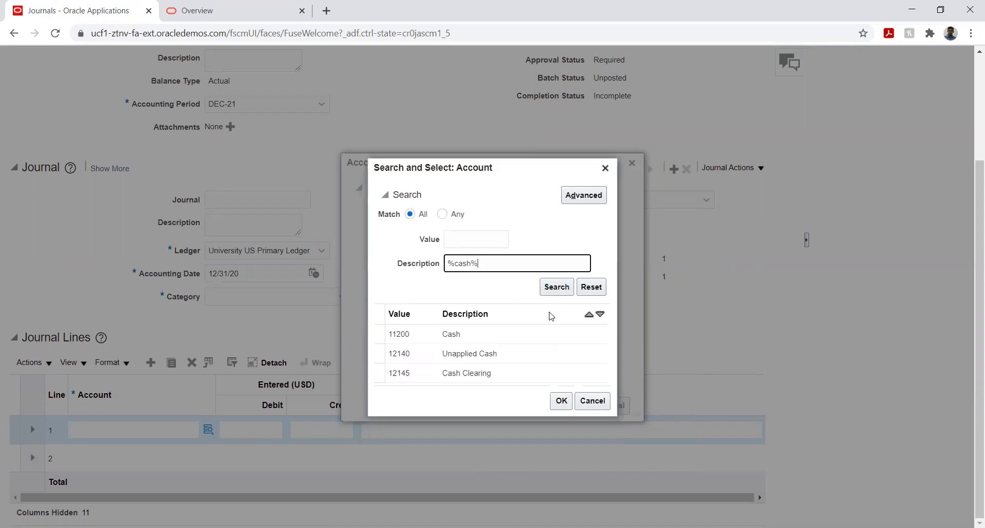
pyautogui.click(505, 334)
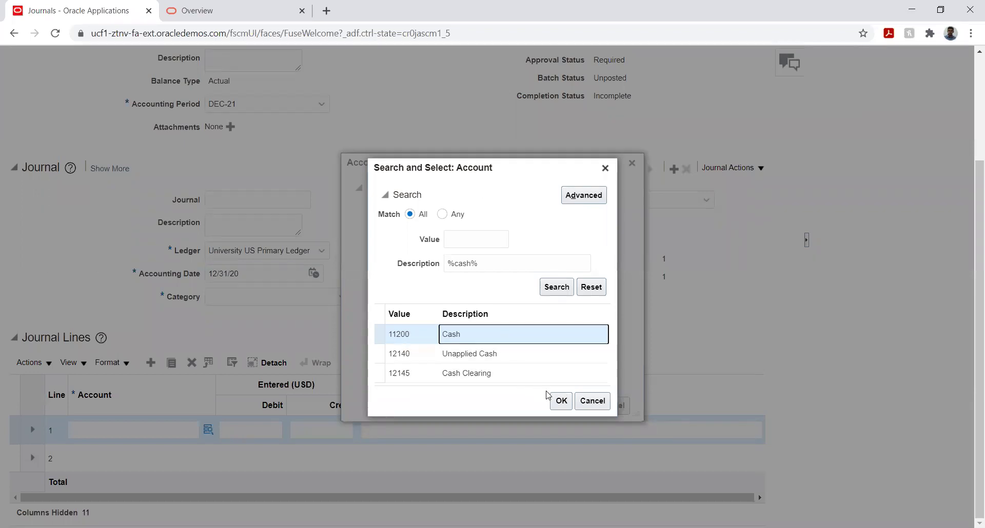
pyautogui.click(561, 402)
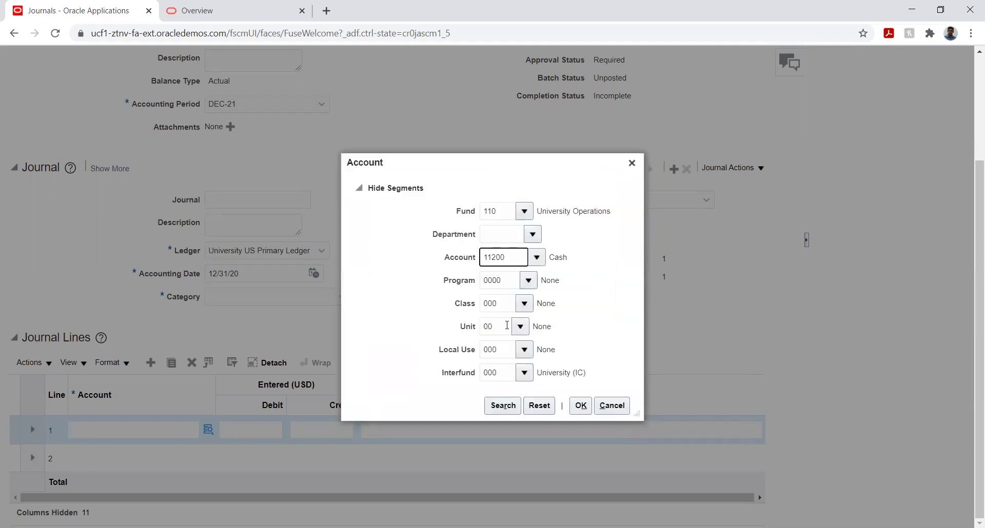
pyautogui.click(612, 406)
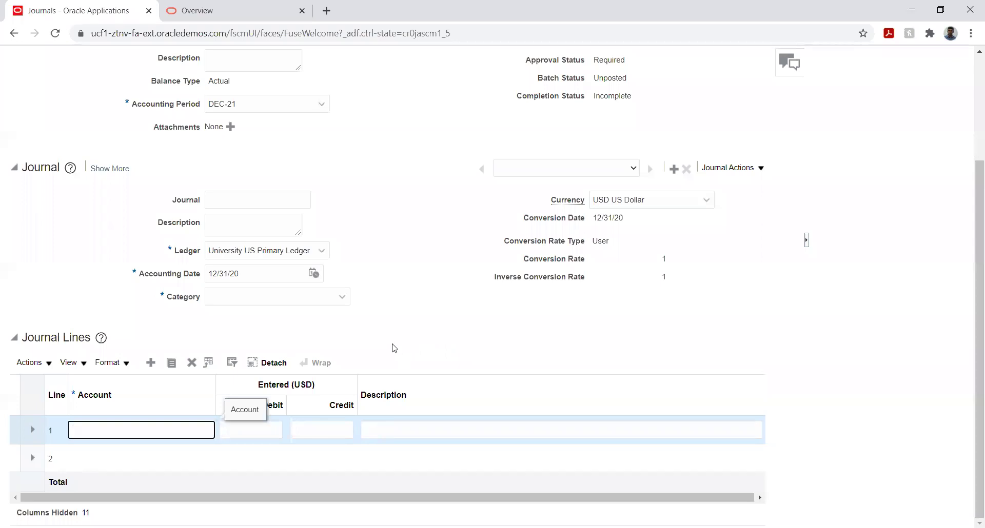
# Step: Leave the empty account field, cancel Create Journal and go to the Oracle documentation
pyautogui.click(445, 344)
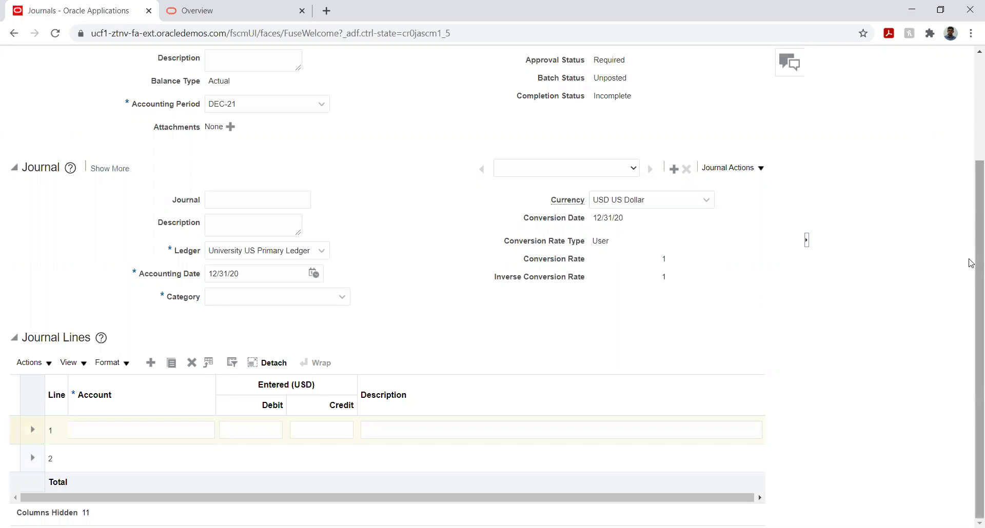
pyautogui.scroll(3, 967, 262)
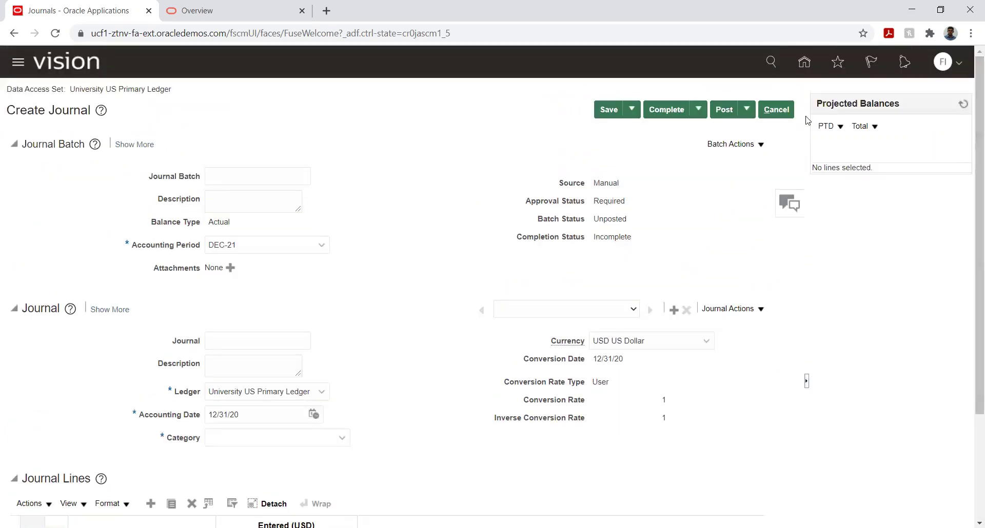
pyautogui.click(785, 116)
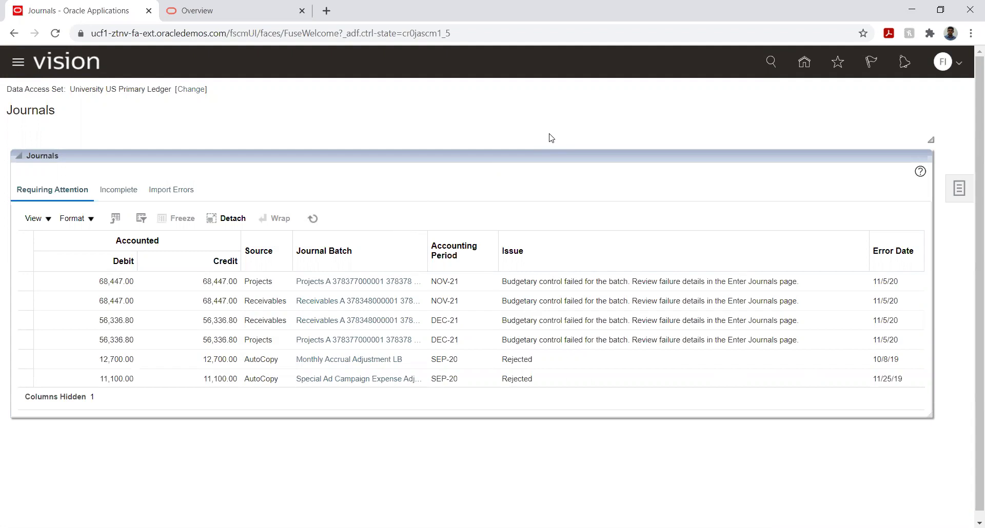
pyautogui.click(231, 16)
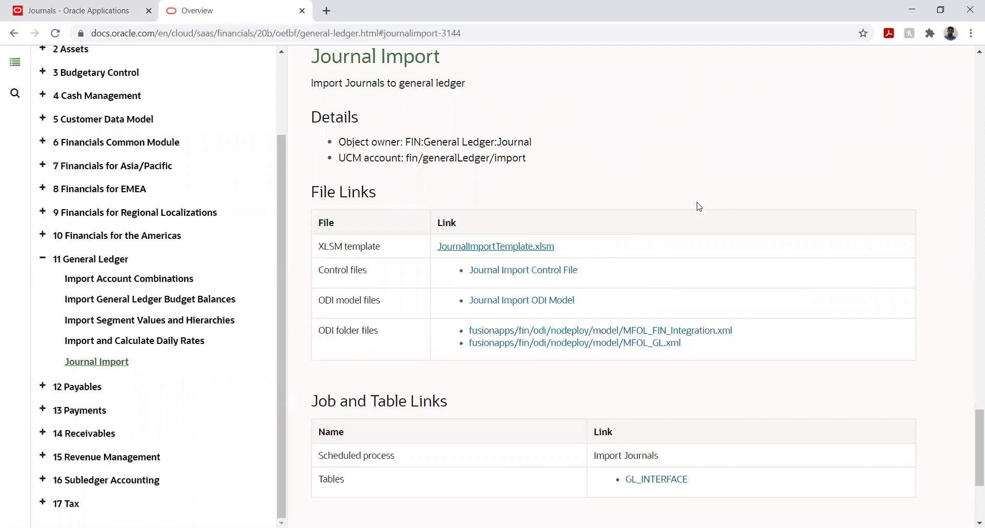
# Step: Go to the Journal Import topic, download JournalImportTemplate.xlsm and open it
pyautogui.scroll(1, 700, 205)
pyautogui.scroll(2, 181, 248)
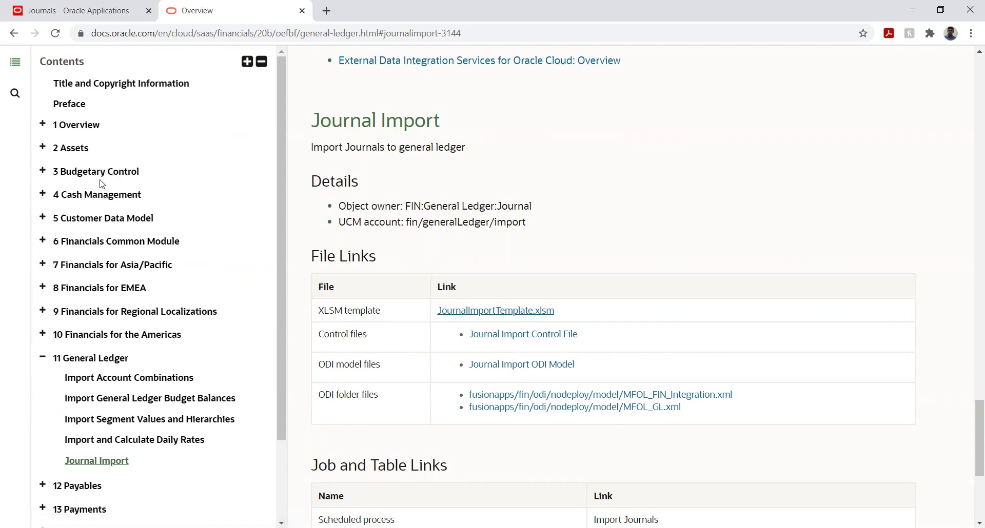
pyautogui.scroll(-3, 955, 210)
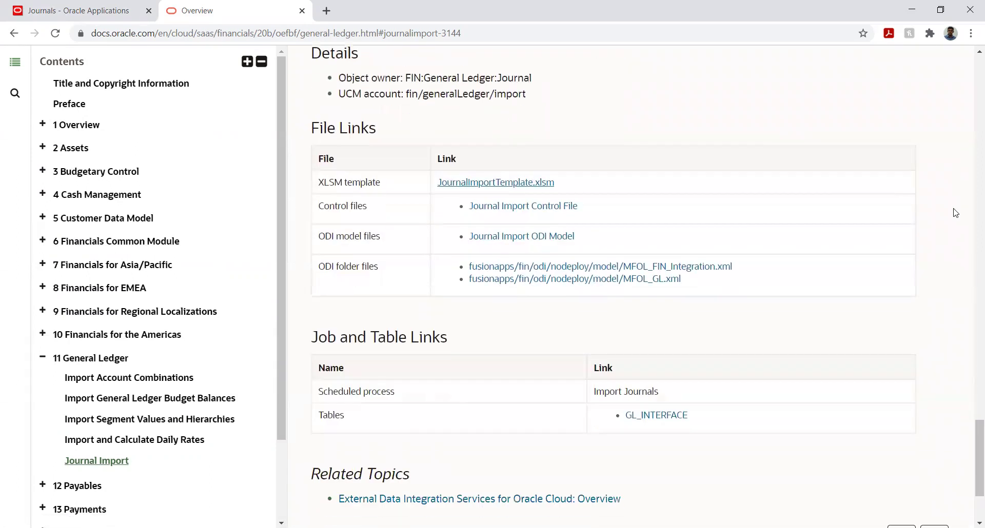
pyautogui.scroll(-1, 207, 344)
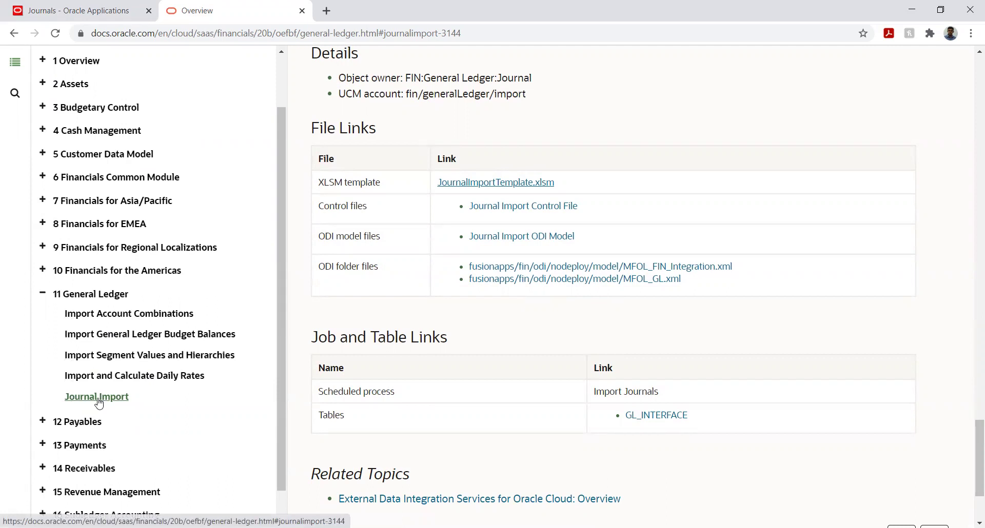
pyautogui.click(97, 397)
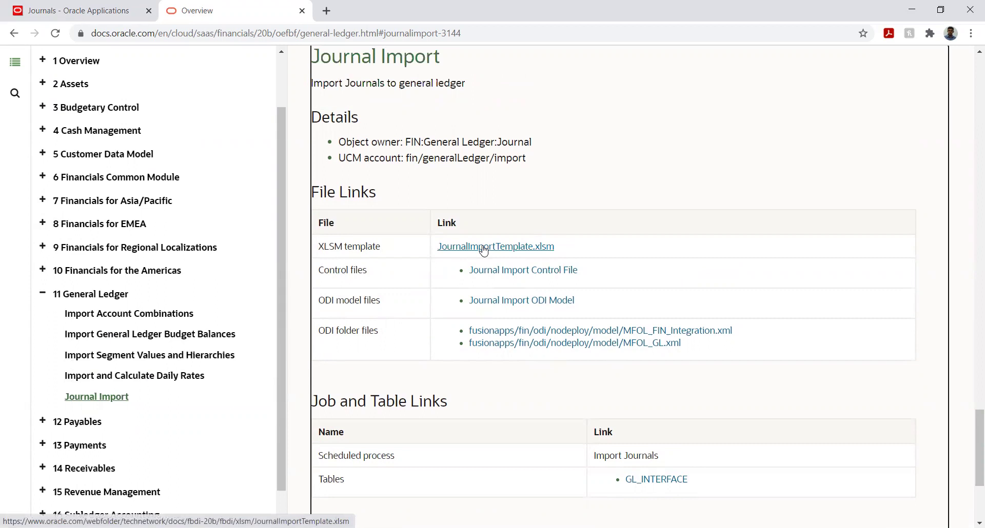
pyautogui.click(462, 249)
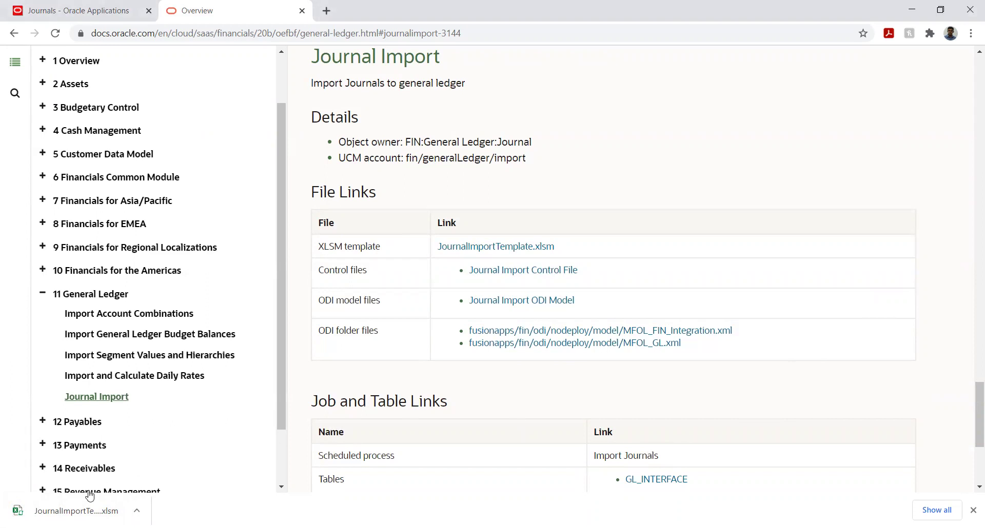
pyautogui.click(77, 510)
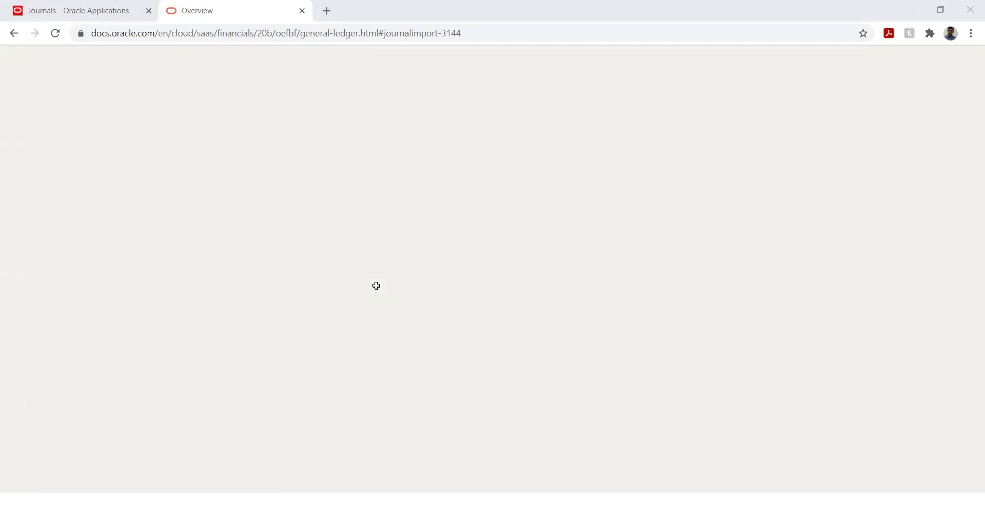
# Step: Enable the workbook's macros, then select A7 to the last data row and column and delete it
pyautogui.hotkey('alt', 'Tab')
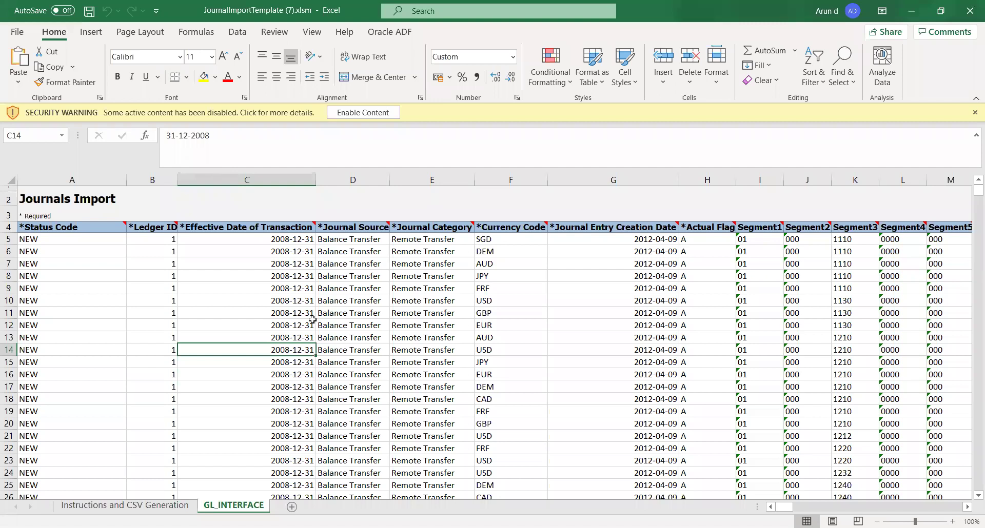
pyautogui.click(360, 114)
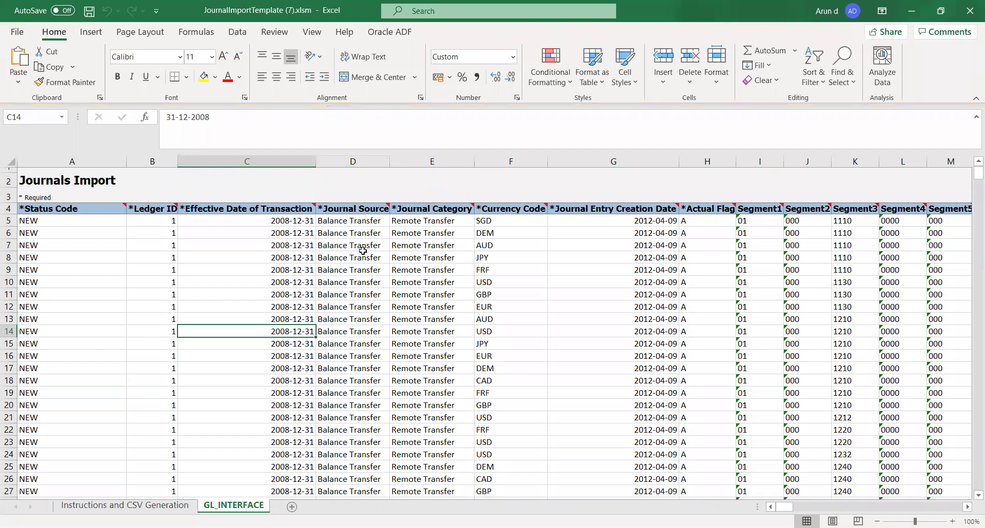
pyautogui.click(199, 264)
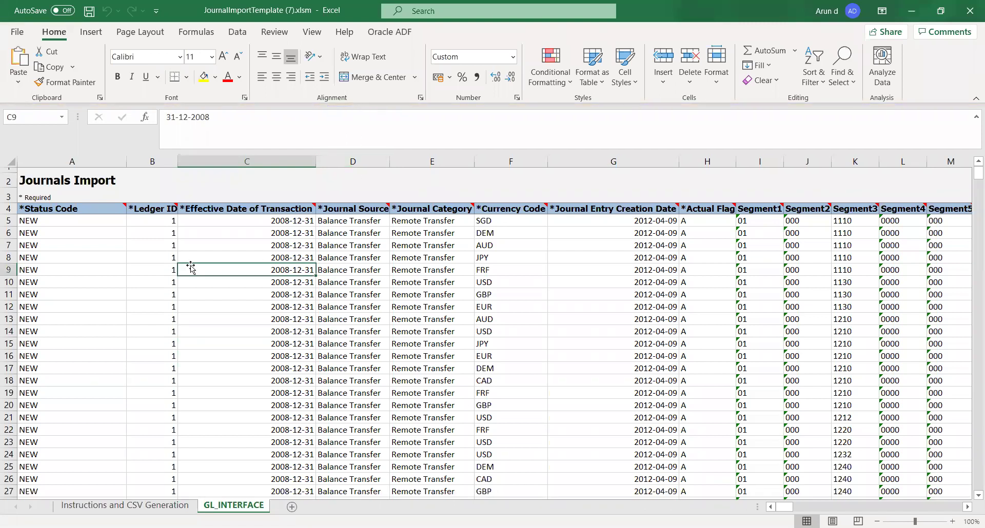
pyautogui.click(105, 286)
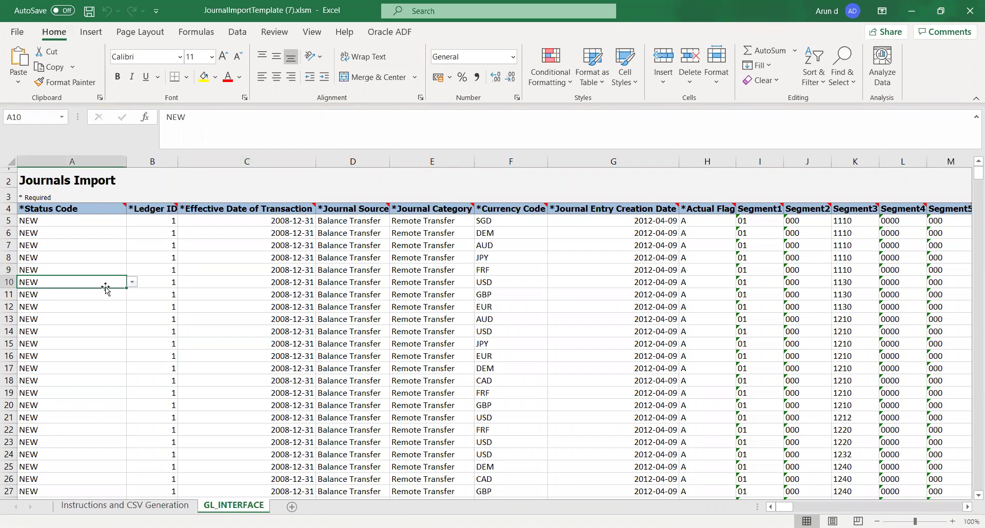
pyautogui.press('Up')
pyautogui.press('Up')
pyautogui.press('Up')
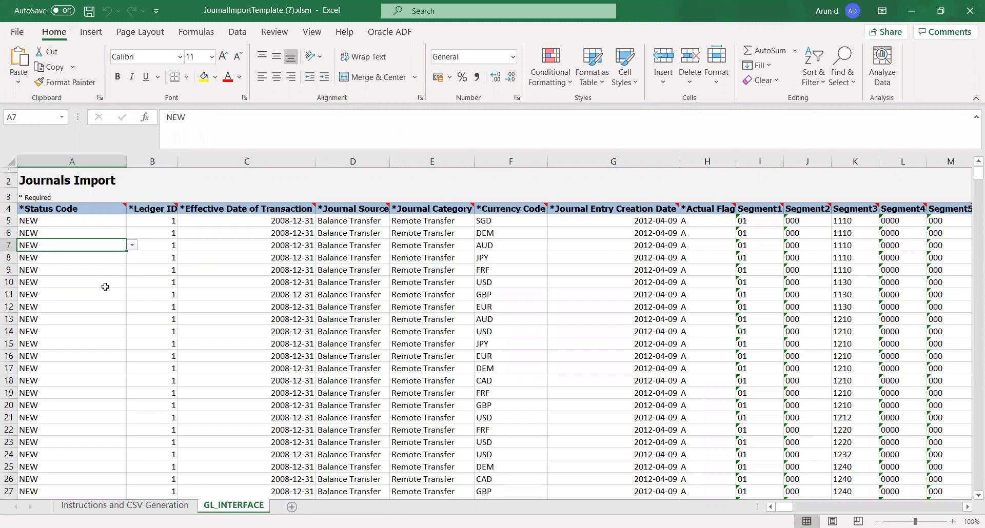
pyautogui.hotkey('ctrl', 'shift', 'Down')
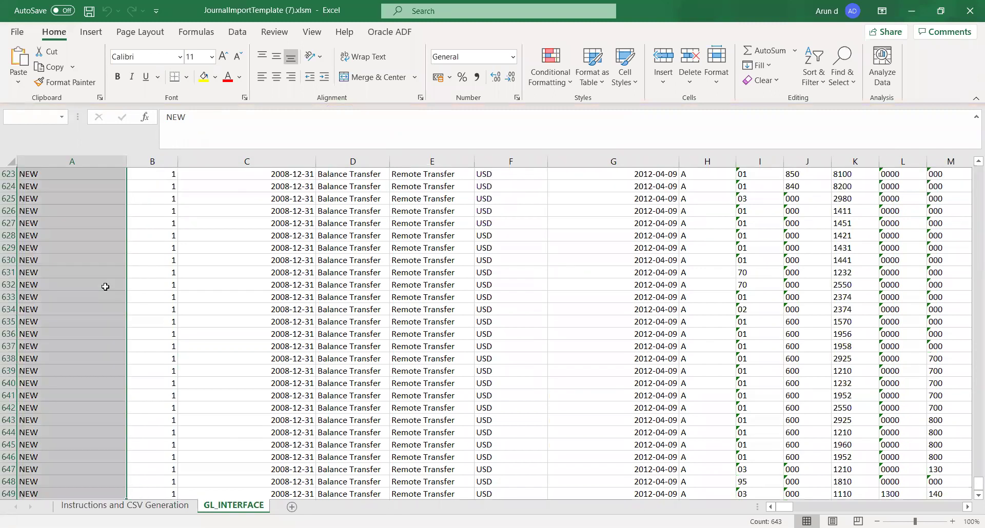
pyautogui.hotkey('ctrl', 'shift', 'Right')
pyautogui.press('Delete')
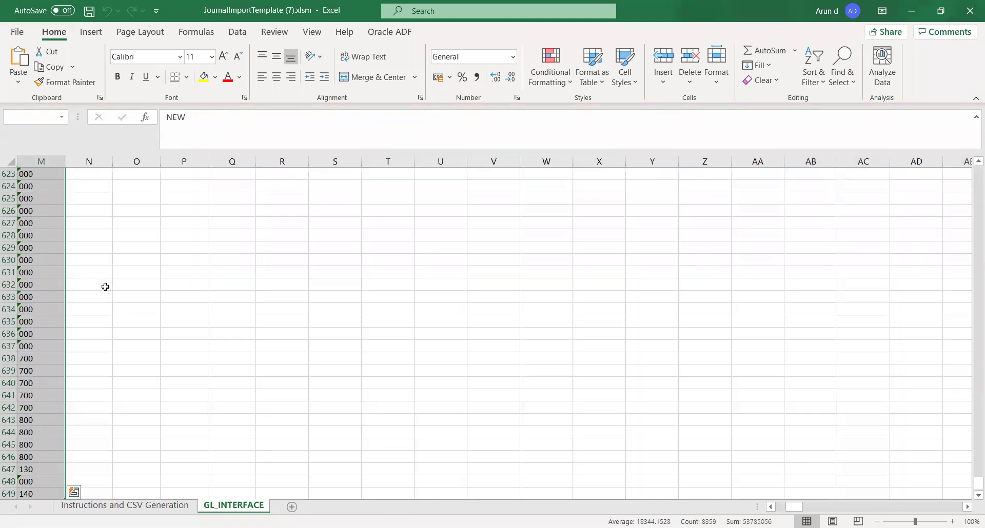
pyautogui.press('Down')
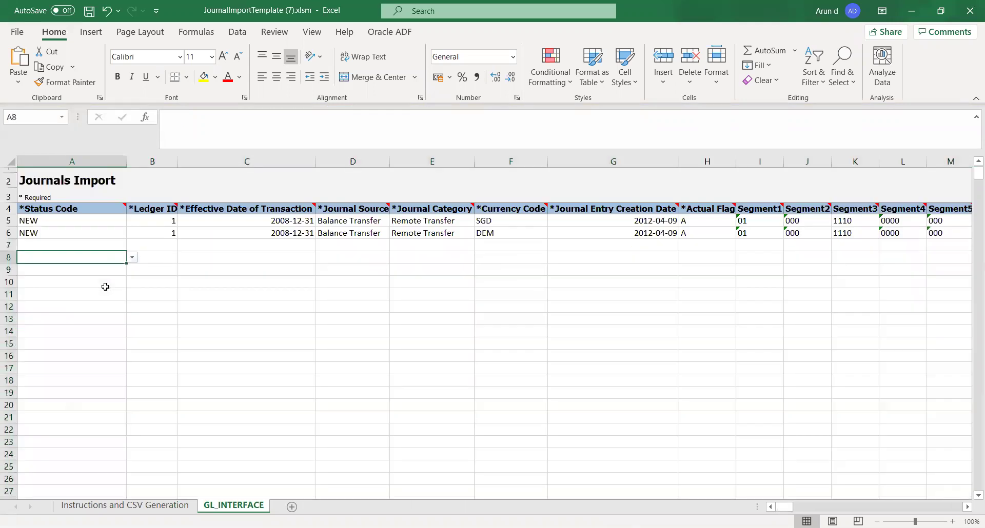
pyautogui.press('Down')
pyautogui.press('Right')
pyautogui.press('Left')
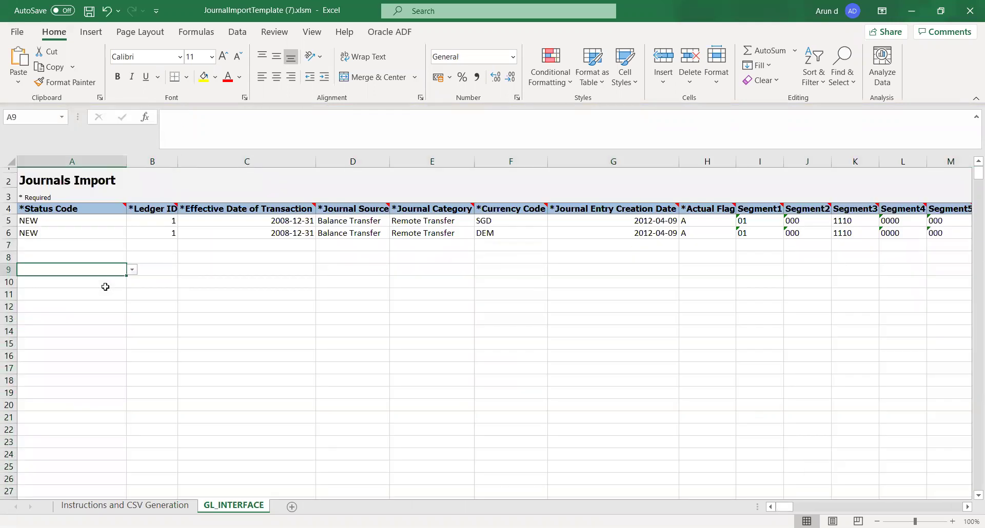
# Step: Switch to the Instructions and CSV Generation sheet and read its Overview text
pyautogui.click(103, 507)
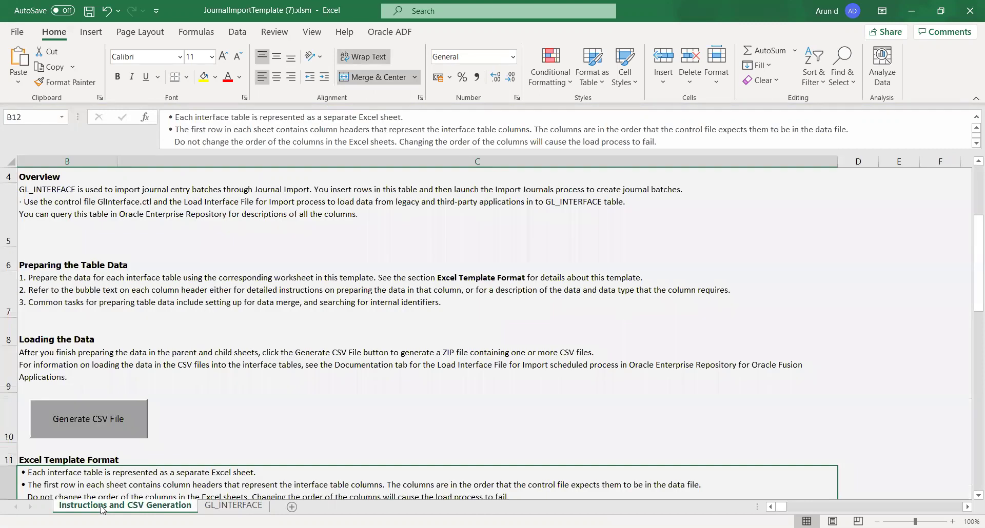
pyautogui.click(142, 243)
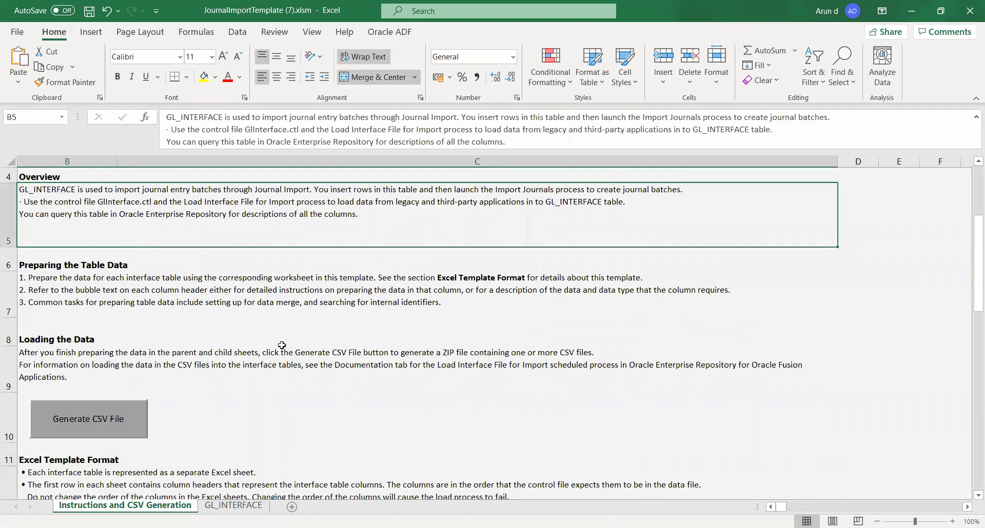
pyautogui.scroll(1, 291, 372)
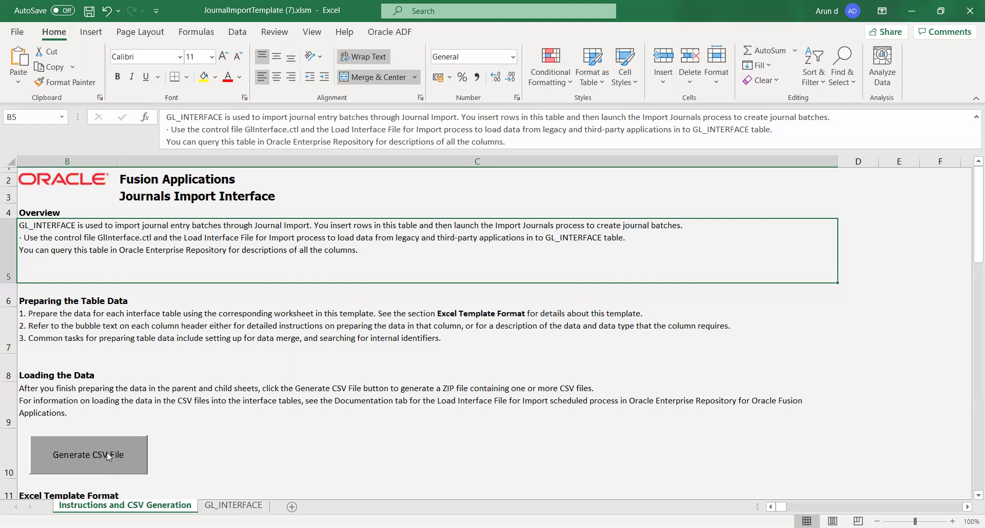
pyautogui.click(202, 450)
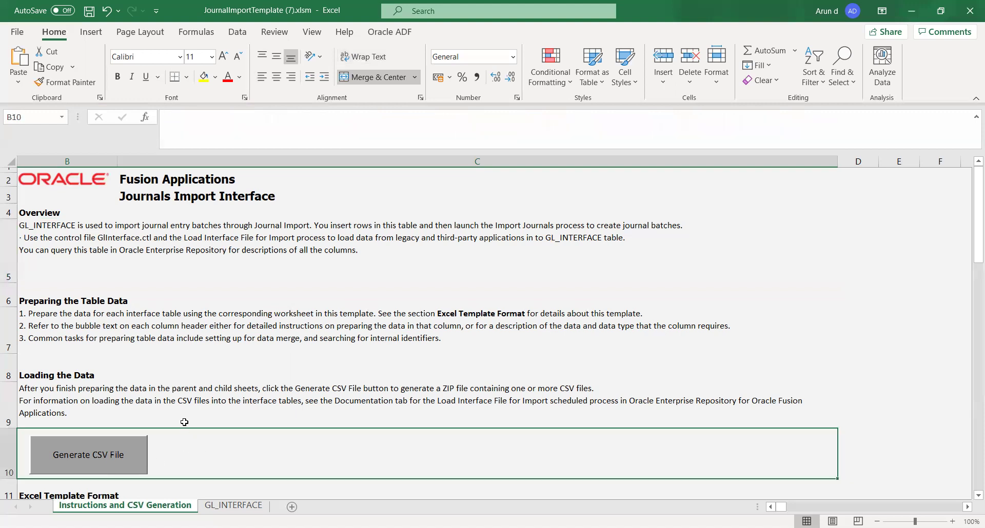
pyautogui.click(173, 401)
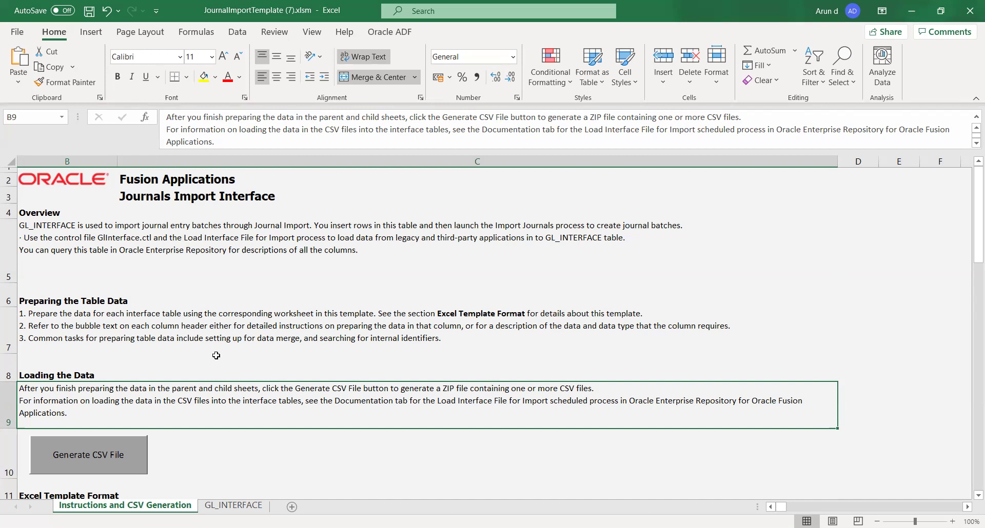
# Step: Back on GL_INTERFACE, inspect the Ledger ID, Effective Date and Journal Source columns below the sample rows
pyautogui.click(223, 506)
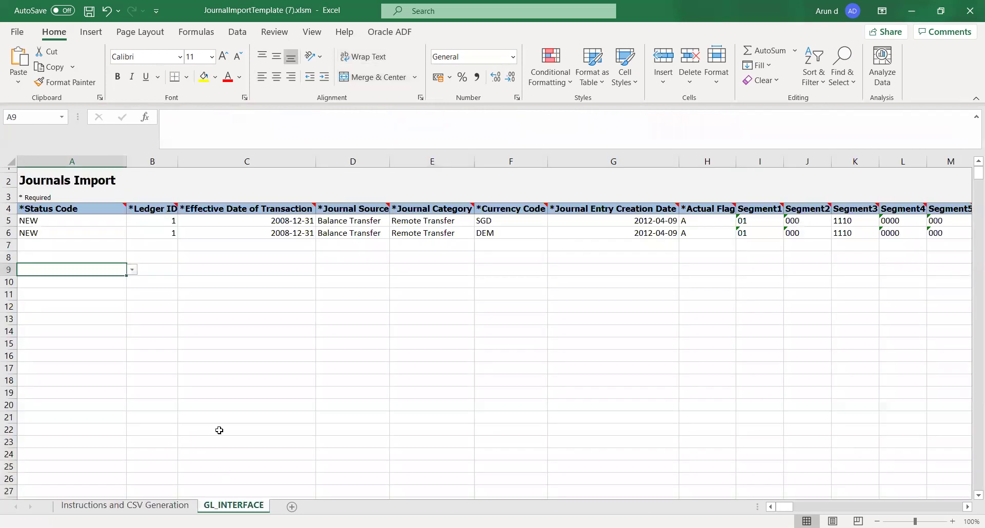
pyautogui.click(257, 293)
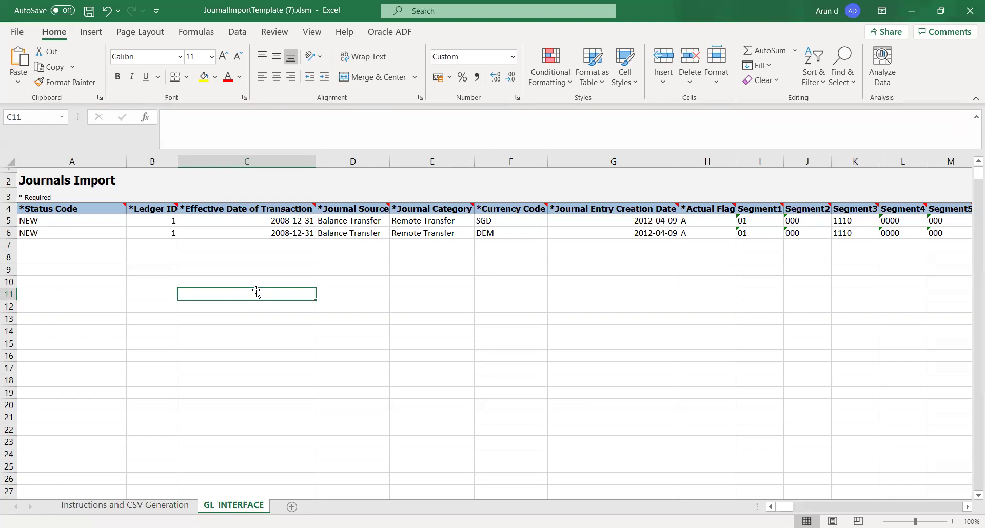
pyautogui.click(257, 245)
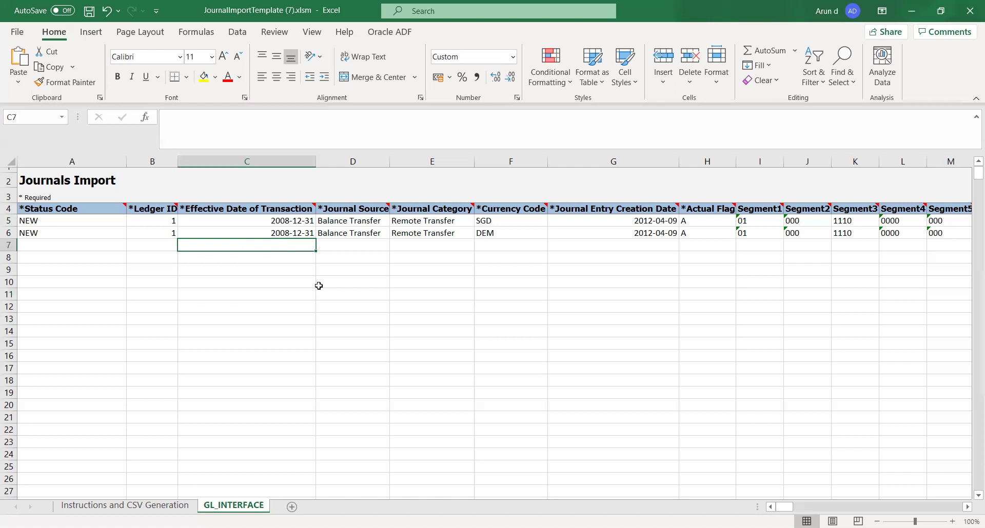
pyautogui.press('Left')
pyautogui.press('Left')
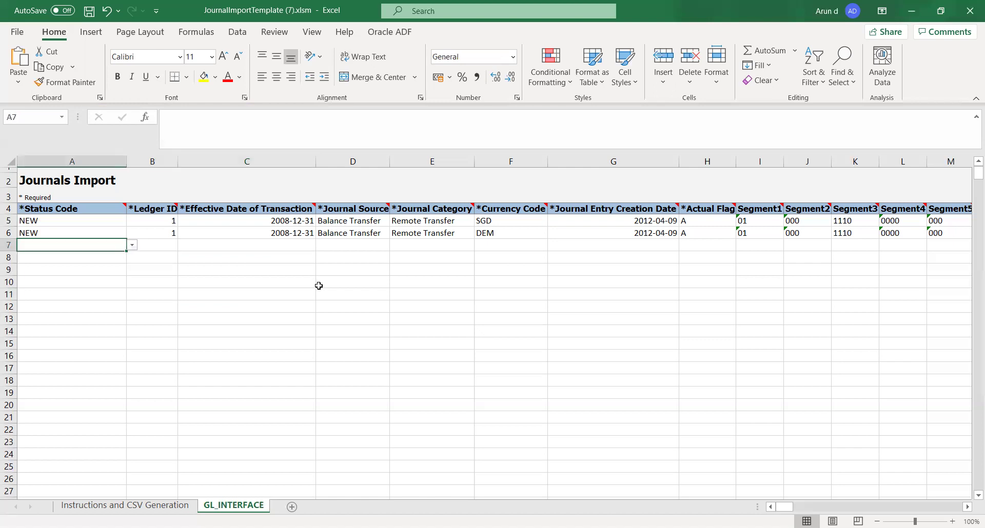
pyautogui.click(169, 268)
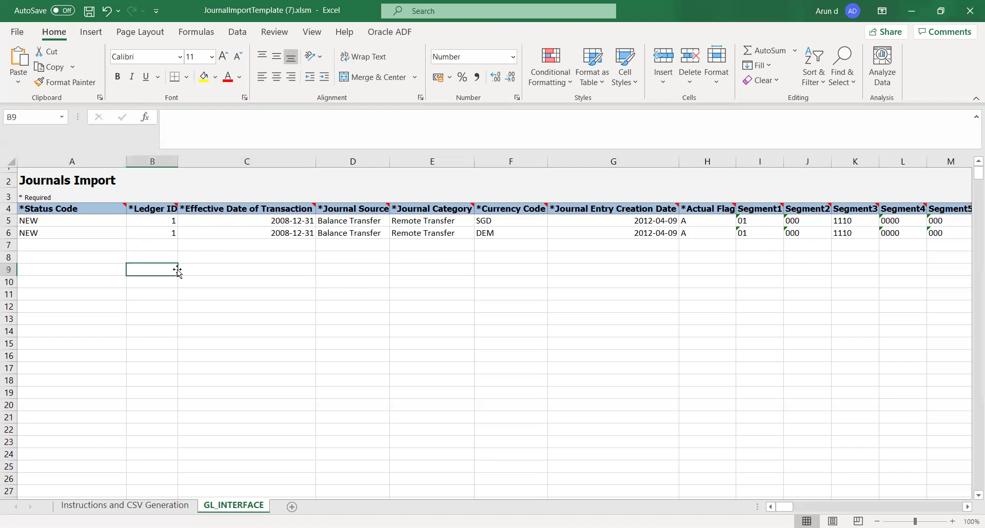
pyautogui.click(253, 271)
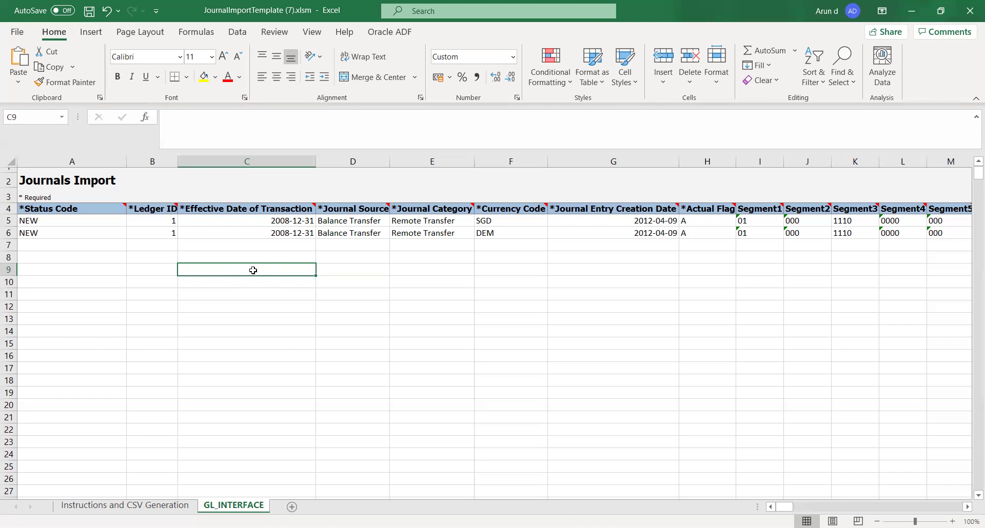
pyautogui.press('Right')
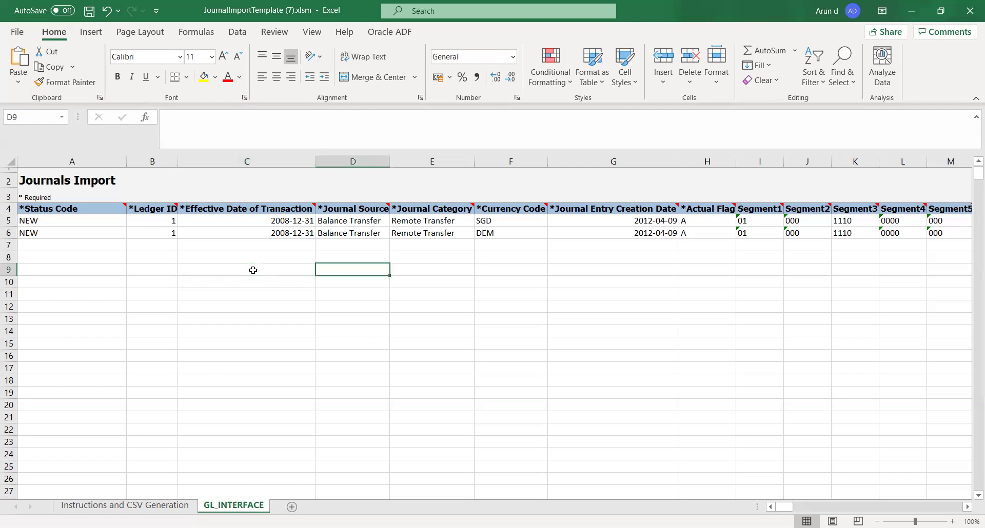
pyautogui.press('Right')
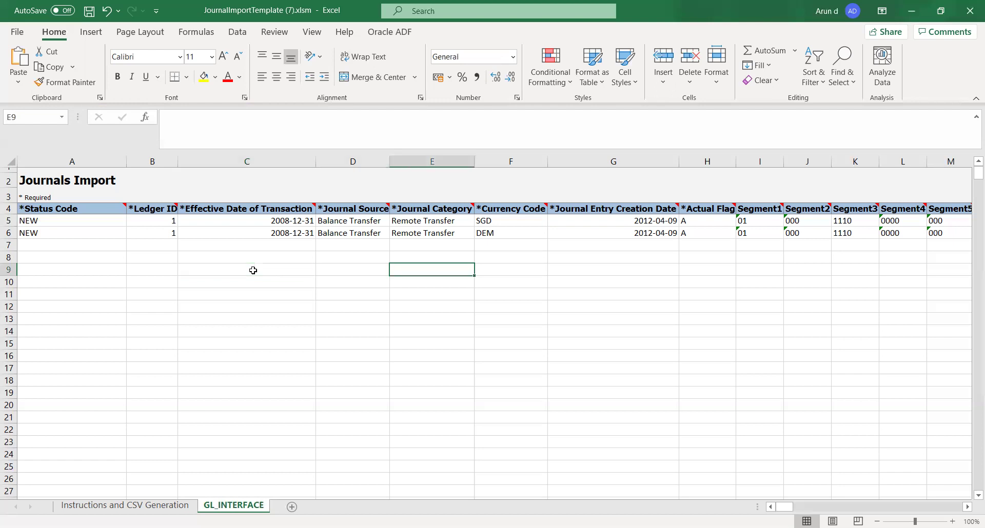
pyautogui.press('Left')
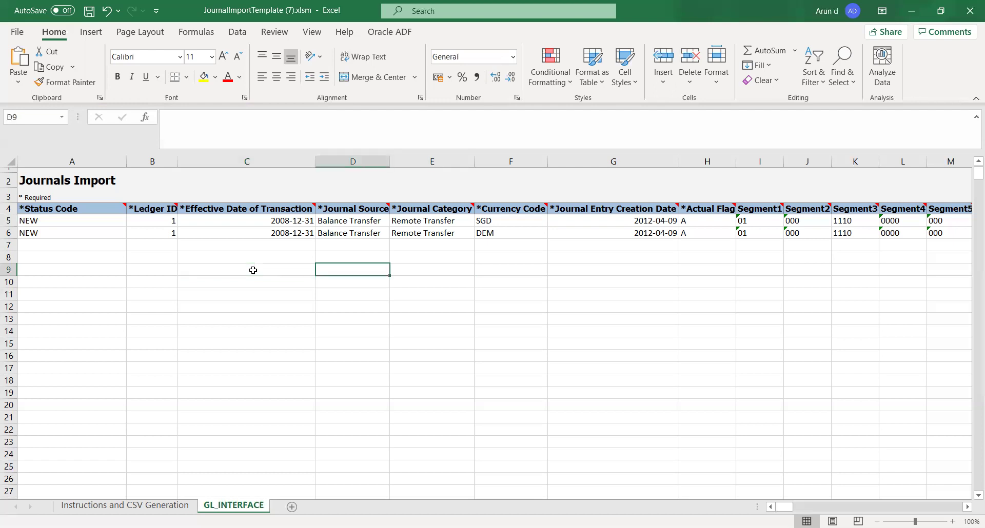
pyautogui.press('Left')
pyautogui.press('Left')
pyautogui.press('Left')
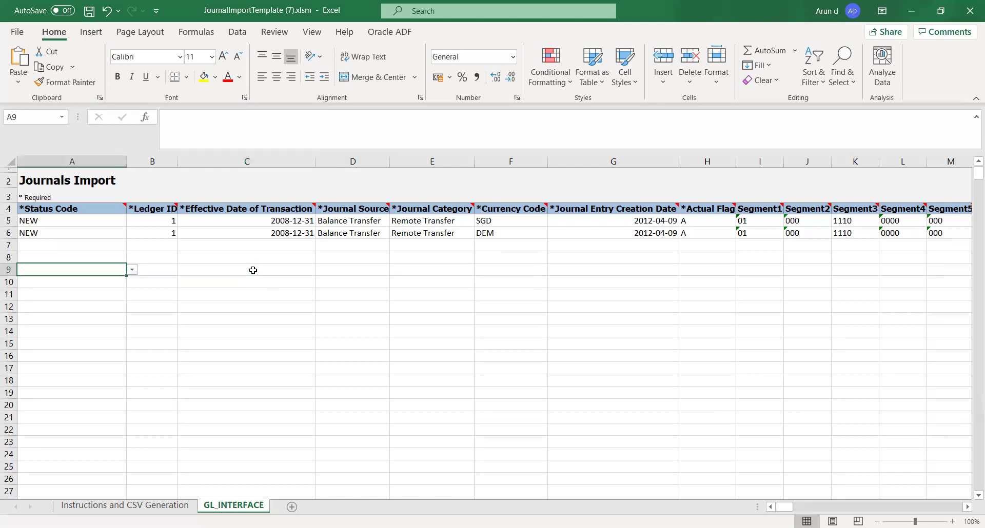
pyautogui.press('Right')
pyautogui.press('Right')
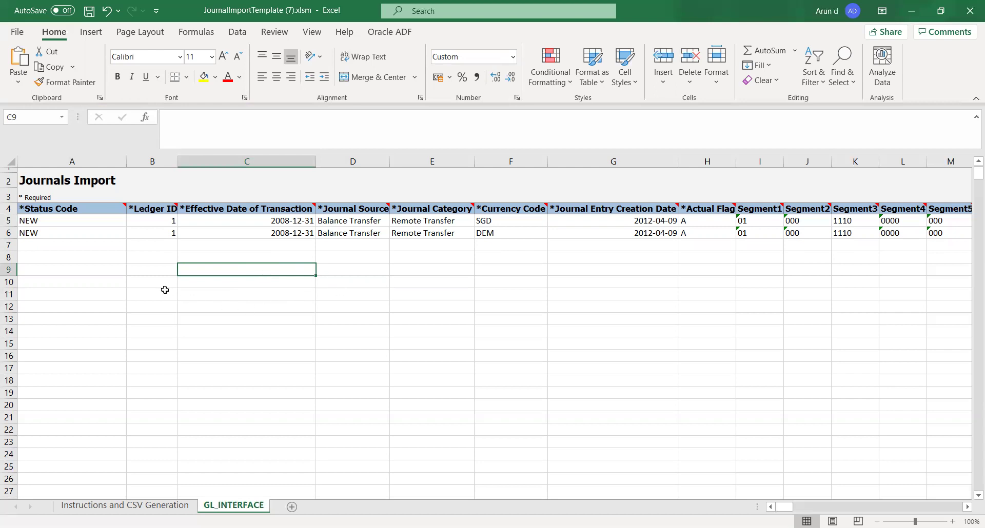
pyautogui.press('Left')
pyautogui.press('Left')
pyautogui.press('Up')
pyautogui.press('Up')
pyautogui.press('Up')
pyautogui.press('Up')
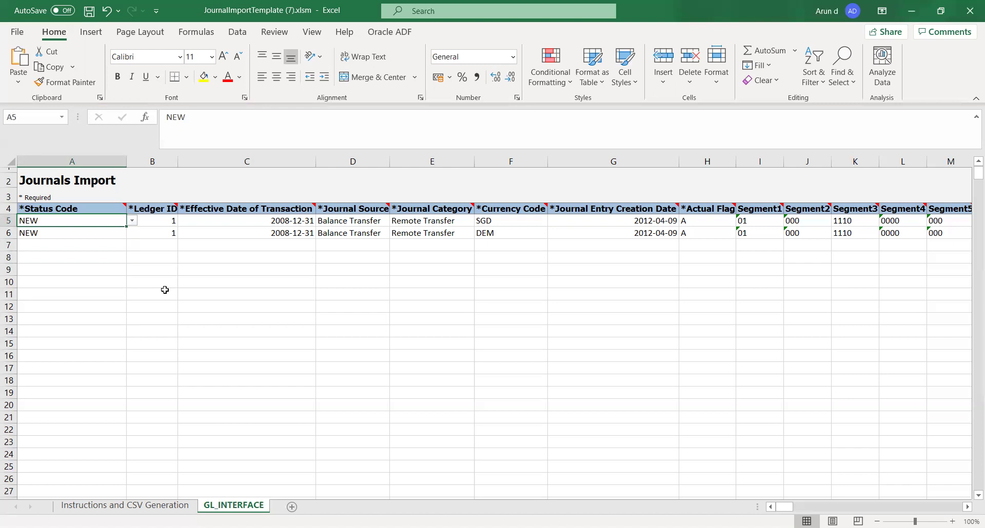
pyautogui.press('Right')
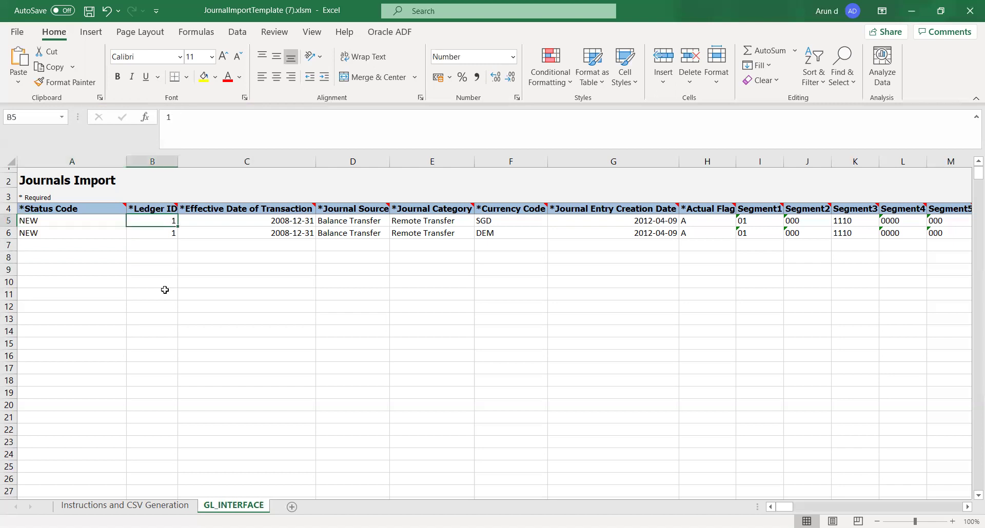
pyautogui.press('Right')
pyautogui.press('Right')
pyautogui.press('Right')
pyautogui.press('Right')
pyautogui.press('Left')
pyautogui.press('Left')
pyautogui.press('Left')
pyautogui.press('Left')
pyautogui.press('Left')
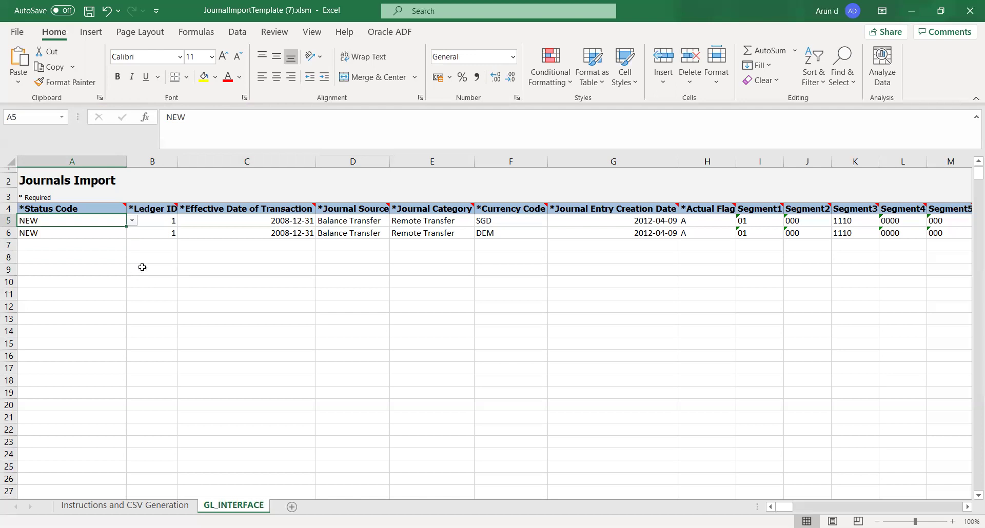
pyautogui.click(140, 247)
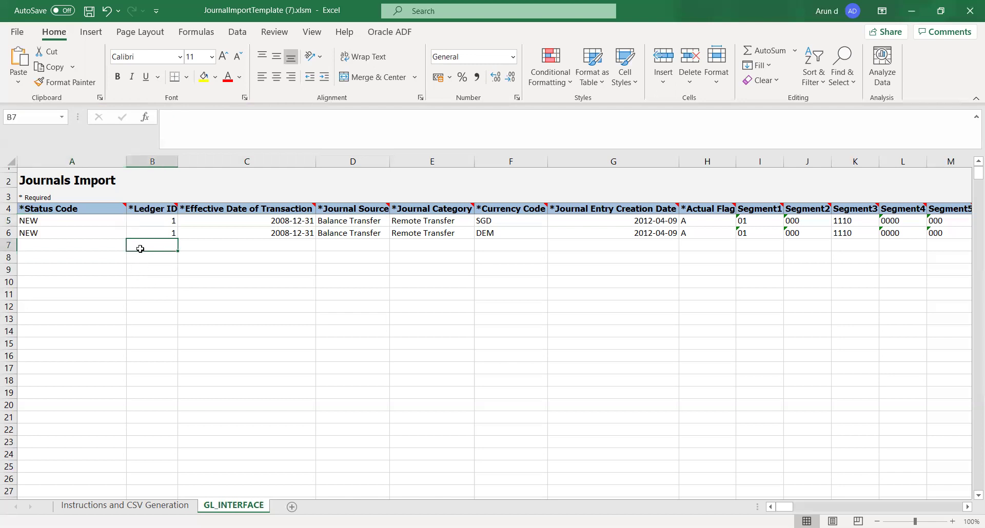
pyautogui.click(107, 224)
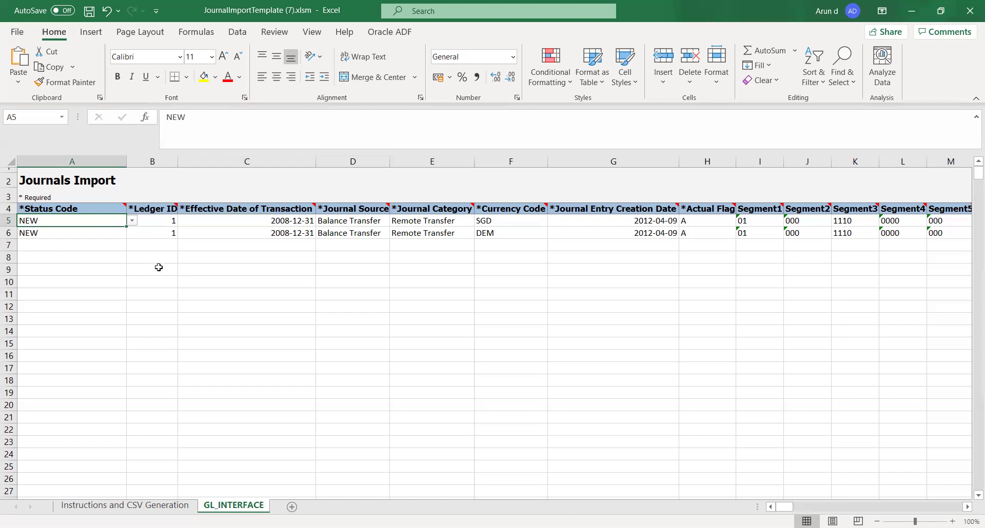
pyautogui.click(100, 258)
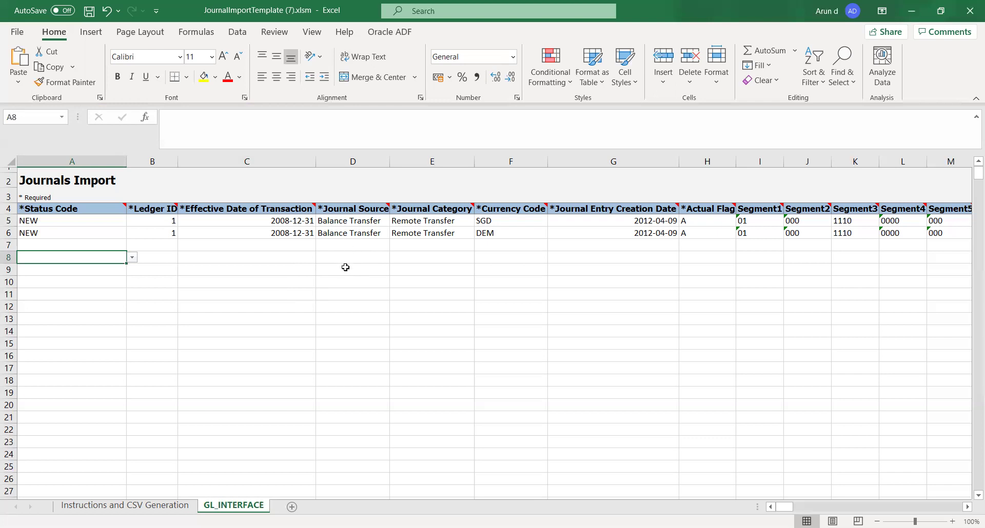
pyautogui.click(342, 276)
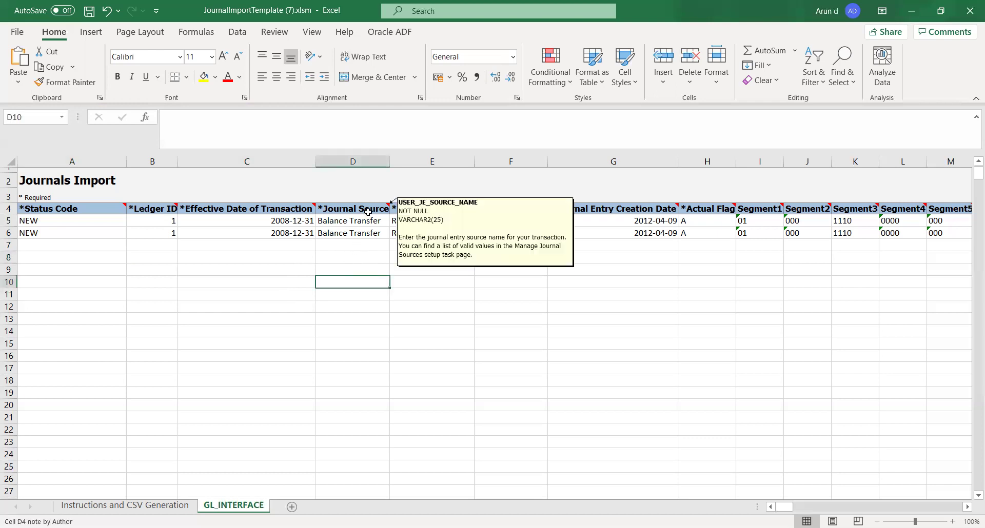
pyautogui.click(421, 284)
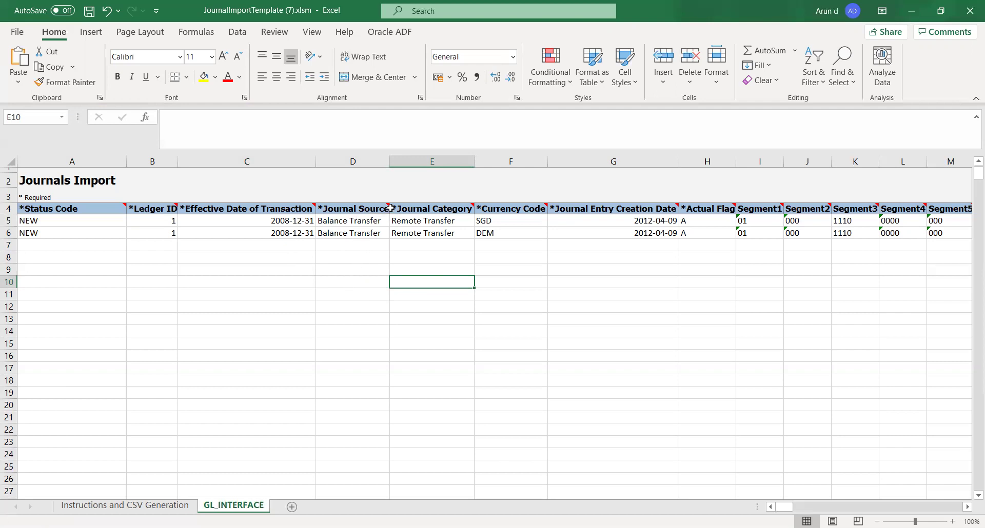
pyautogui.click(352, 272)
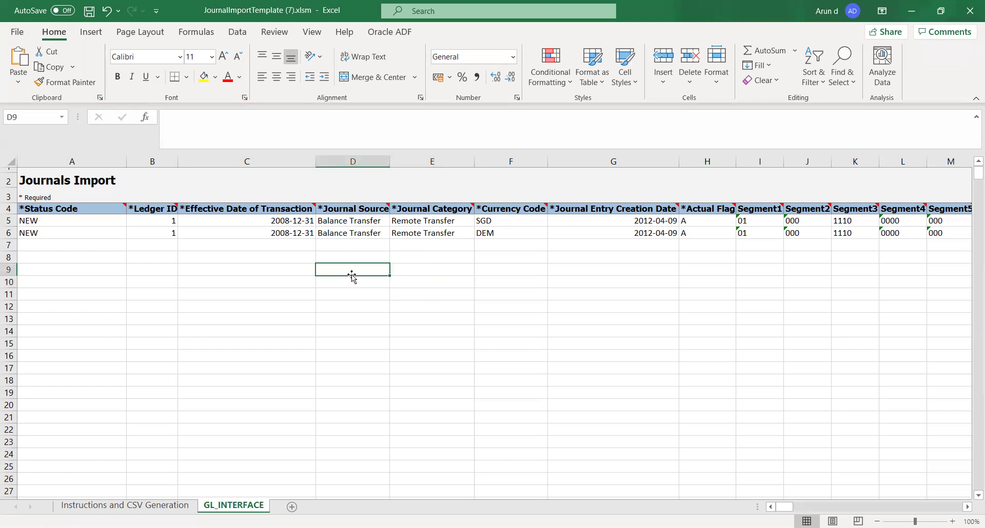
pyautogui.click(441, 267)
pyautogui.press('Right')
pyautogui.press('Right')
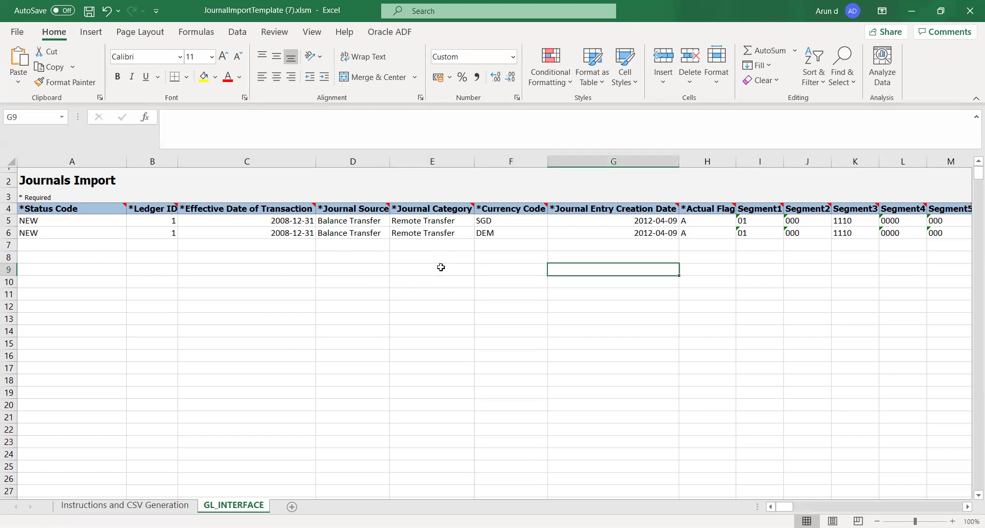
# Step: Locate the leftover sample amounts, starting at row 7's Entered Debit Amount cell
pyautogui.press('Right')
pyautogui.press('Right')
pyautogui.press('Right')
pyautogui.press('Right')
pyautogui.press('Right')
pyautogui.press('Right')
pyautogui.press('Right')
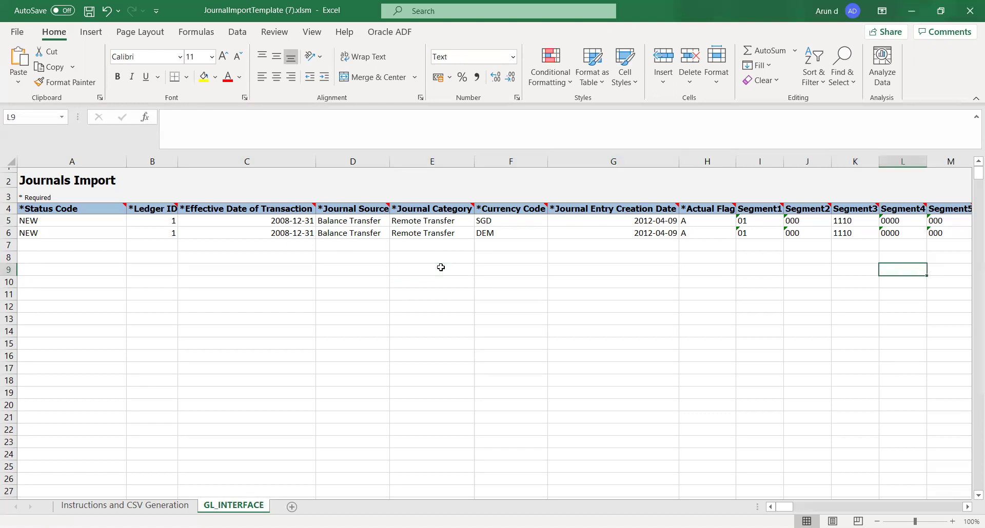
pyautogui.press('Right')
pyautogui.press('Right')
pyautogui.press('Right')
pyautogui.press('Right')
pyautogui.press('Right')
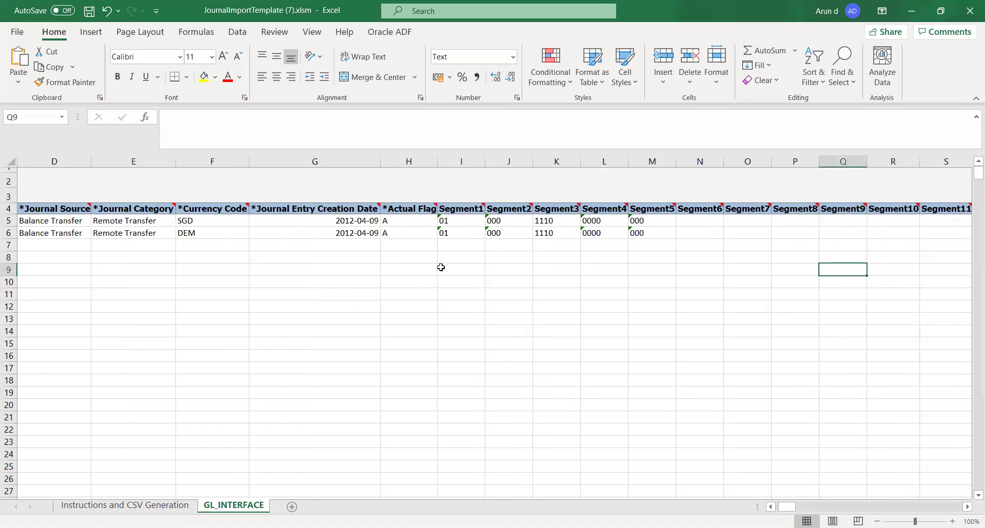
pyautogui.press('Right')
pyautogui.press('Right')
pyautogui.press('Right')
pyautogui.press('Right')
pyautogui.press('Right')
pyautogui.press('Right')
pyautogui.press('Right')
pyautogui.press('Right')
pyautogui.press('Right')
pyautogui.press('Right')
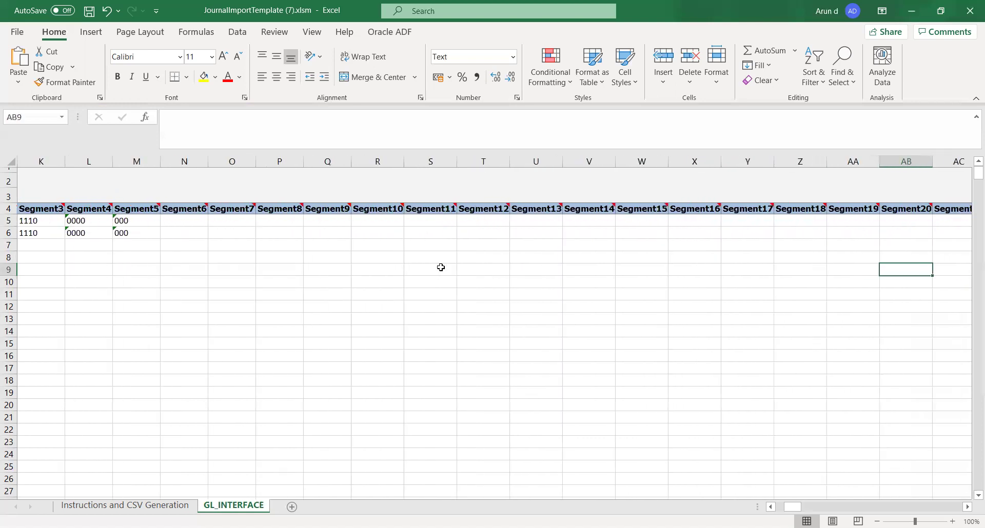
pyautogui.press('Right')
pyautogui.press('Right')
pyautogui.press('Right')
pyautogui.press('Right')
pyautogui.press('Right')
pyautogui.press('Right')
pyautogui.press('Right')
pyautogui.press('Right')
pyautogui.press('Right')
pyautogui.press('Right')
pyautogui.press('Right')
pyautogui.press('Right')
pyautogui.press('Right')
pyautogui.press('Right')
pyautogui.press('Right')
pyautogui.press('Right')
pyautogui.press('Right')
pyautogui.press('Right')
pyautogui.press('Right')
pyautogui.press('Right')
pyautogui.press('Left')
pyautogui.press('Left')
pyautogui.press('Left')
pyautogui.press('Left')
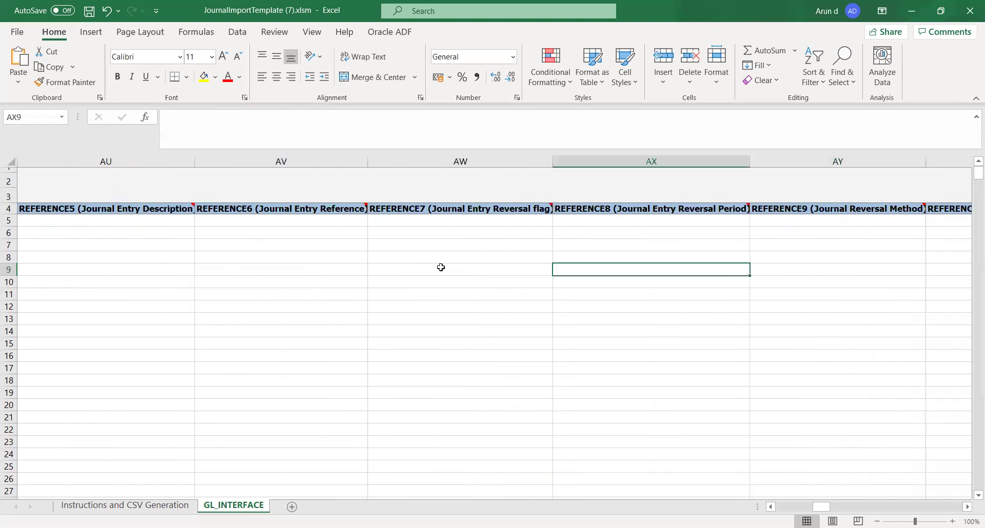
pyautogui.press('Left')
pyautogui.press('Left')
pyautogui.press('Left')
pyautogui.press('Left')
pyautogui.press('Left')
pyautogui.press('Left')
pyautogui.press('Left')
pyautogui.press('Left')
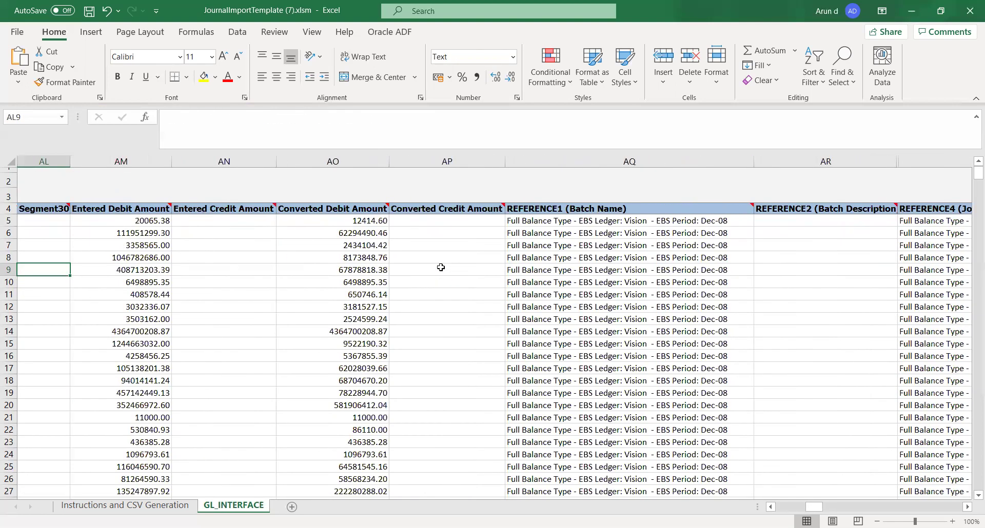
pyautogui.press('Right')
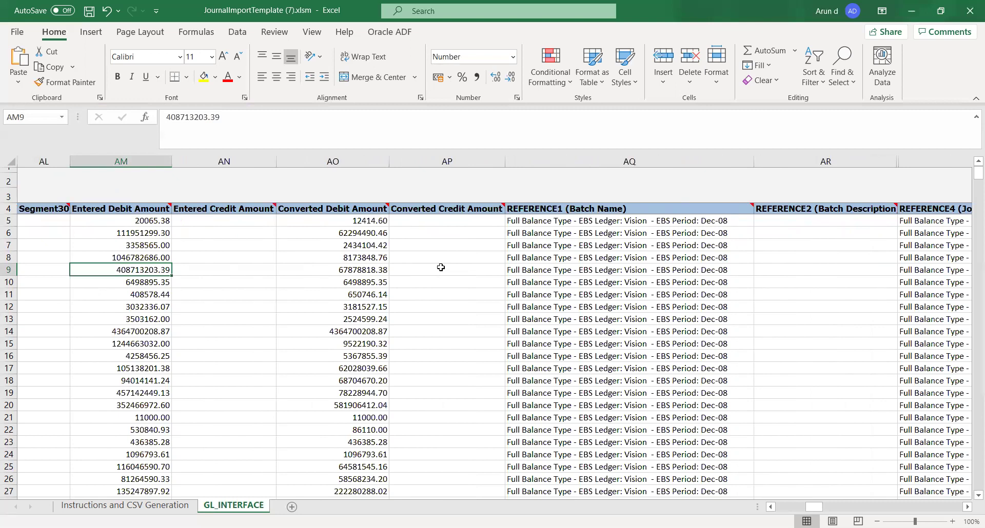
pyautogui.press('Left')
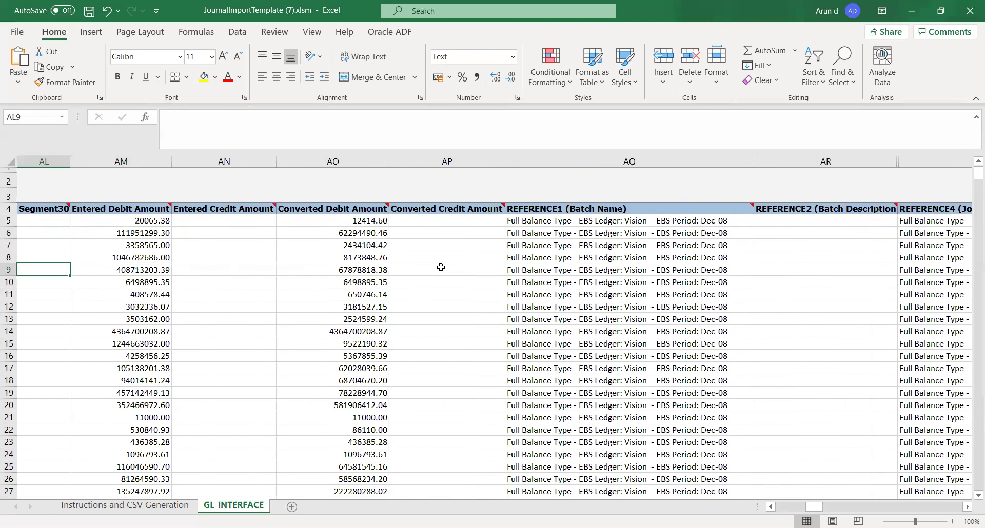
pyautogui.press('Left')
pyautogui.press('Left')
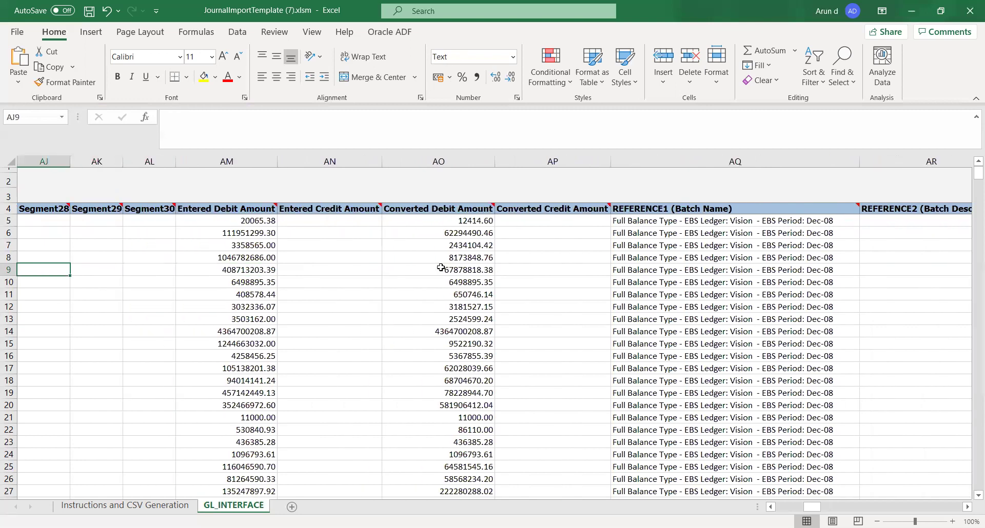
pyautogui.press('Right')
pyautogui.press('Right')
pyautogui.press('Right')
pyautogui.press('Up')
pyautogui.press('Up')
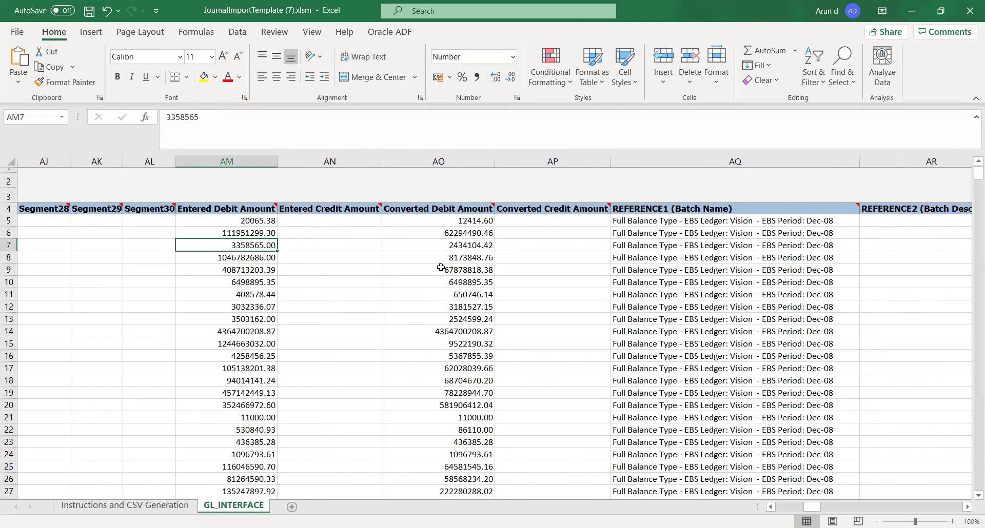
# Step: Select from there to the last row and column XFD, delete it, and return to A5
pyautogui.hotkey('ctrl', 'shift', 'Down')
pyautogui.hotkey('ctrl', 'shift', 'Right')
pyautogui.hotkey('ctrl', 'shift', 'Right')
pyautogui.hotkey('ctrl', 'shift', 'Right')
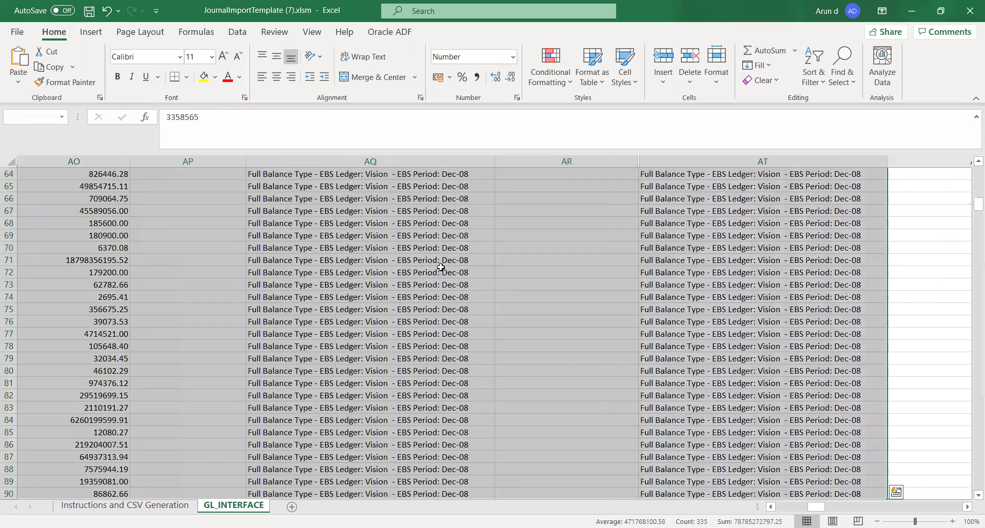
pyautogui.hotkey('ctrl', 'shift', 'Right')
pyautogui.hotkey('ctrl', 'shift', 'Right')
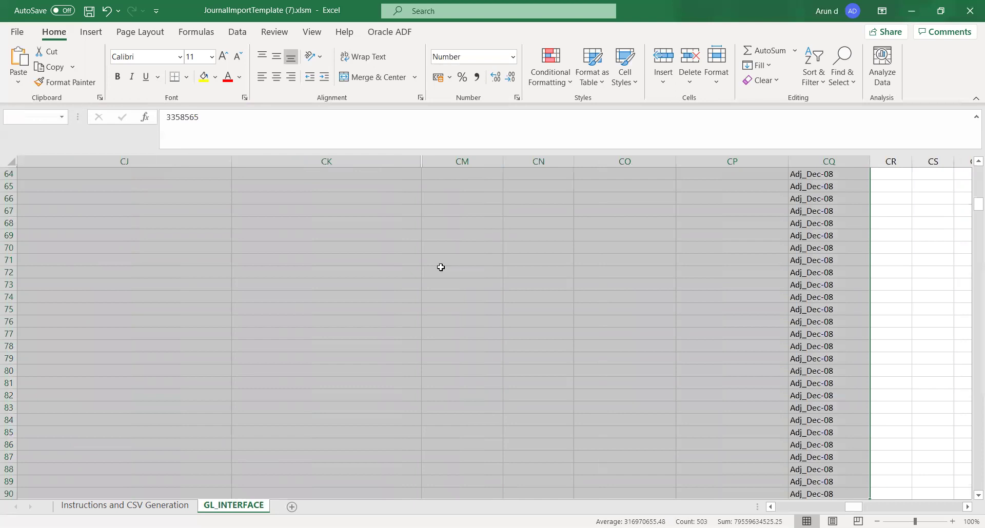
pyautogui.hotkey('ctrl', 'shift', 'Right')
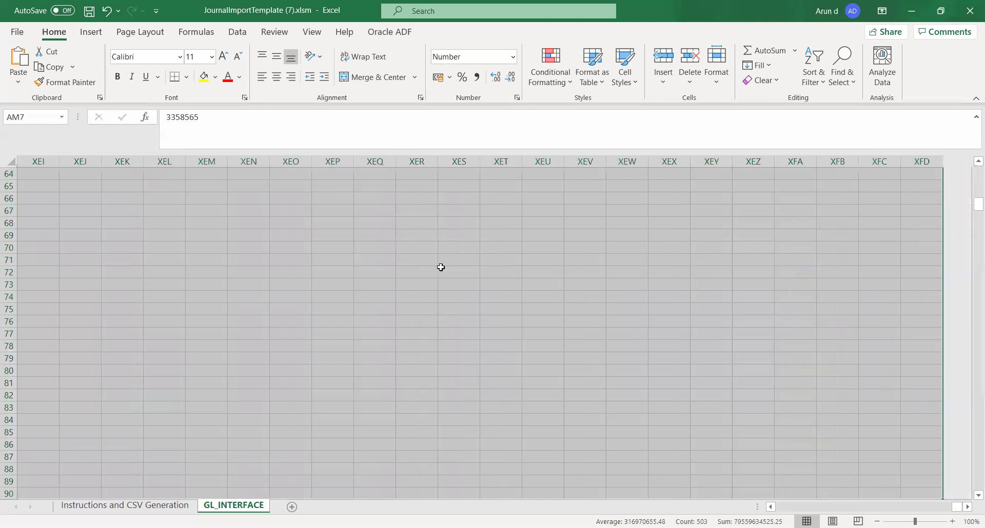
pyautogui.press('Delete')
pyautogui.press('Left')
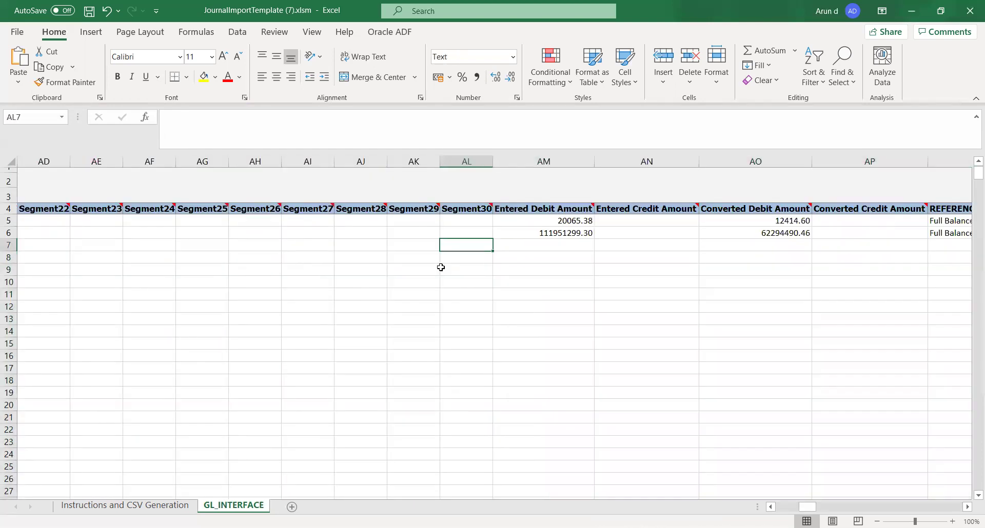
pyautogui.press('Up')
pyautogui.press('Up')
pyautogui.press('Left')
pyautogui.press('Left')
pyautogui.press('Left')
pyautogui.press('Left')
pyautogui.press('Left')
pyautogui.press('Left')
pyautogui.press('Left')
pyautogui.press('Left')
pyautogui.press('Left')
pyautogui.press('Left')
pyautogui.press('Left')
pyautogui.press('Left')
pyautogui.press('Left')
pyautogui.press('Left')
pyautogui.press('Left')
pyautogui.press('Left')
pyautogui.press('Left')
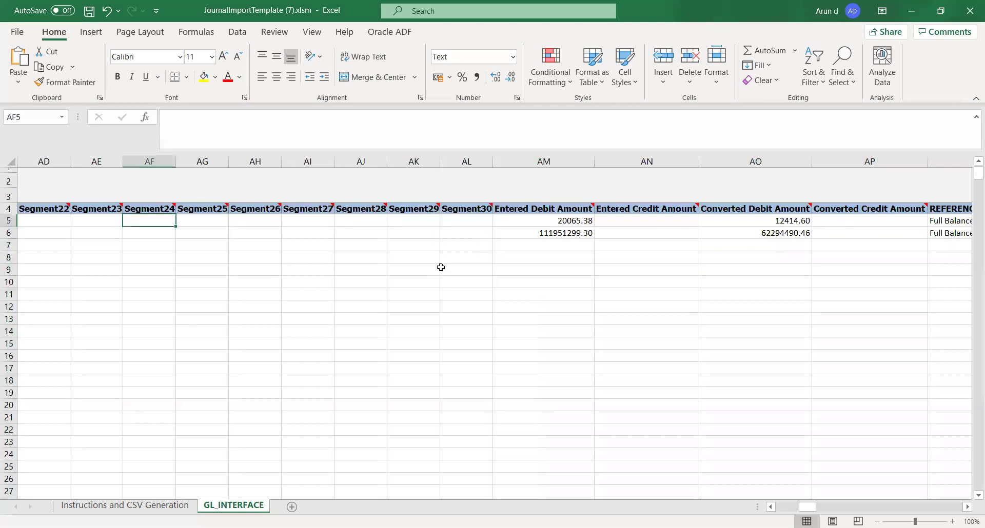
pyautogui.press('Left')
pyautogui.press('Left')
pyautogui.press('Left')
pyautogui.press('Left')
pyautogui.press('Left')
pyautogui.press('Left')
pyautogui.press('Left')
pyautogui.press('Left')
pyautogui.press('Left')
pyautogui.press('Left')
pyautogui.press('Left')
pyautogui.press('Left')
pyautogui.press('Left')
pyautogui.press('Left')
pyautogui.press('Left')
pyautogui.press('Left')
pyautogui.press('Left')
pyautogui.press('Left')
pyautogui.press('Left')
pyautogui.press('Left')
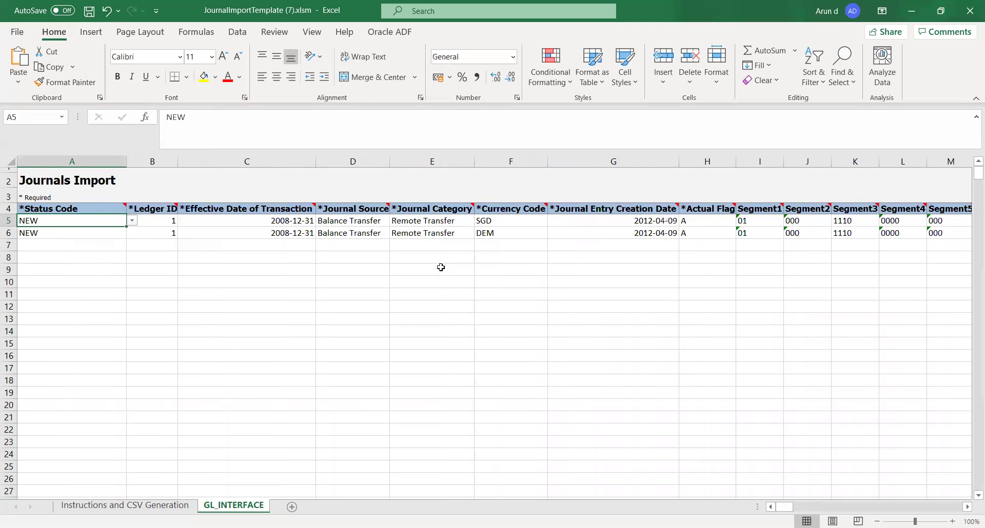
# Step: Check the allowed Status Code values for row 5 and the empty row below the journal lines
pyautogui.click(133, 221)
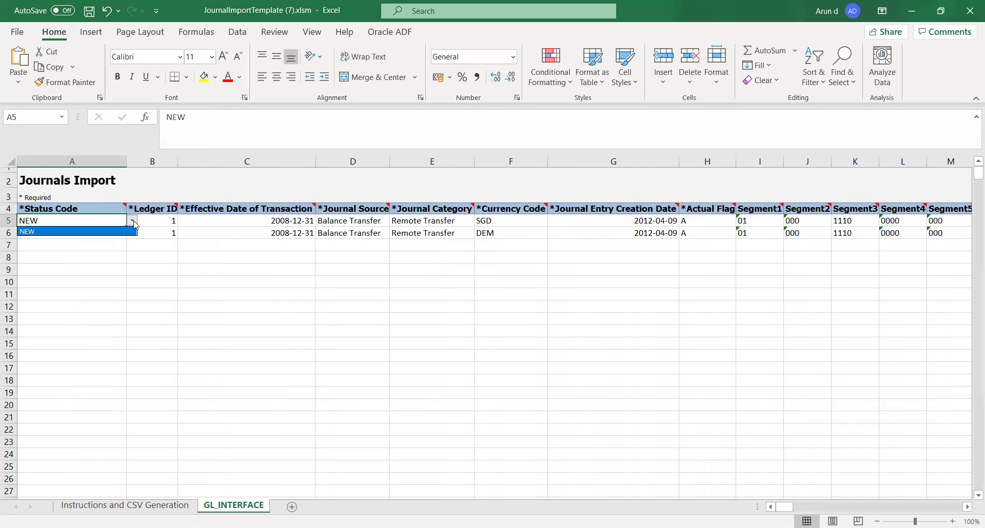
pyautogui.click(170, 258)
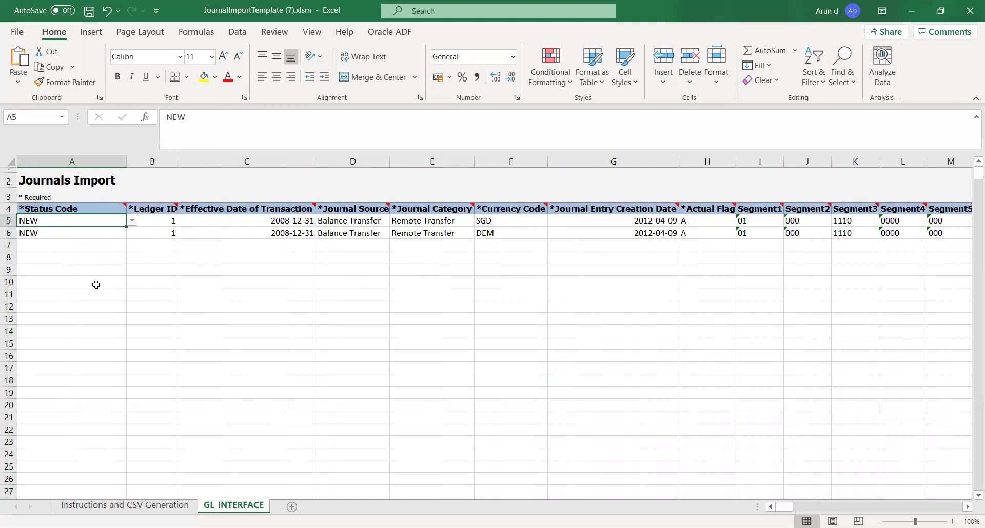
pyautogui.click(68, 246)
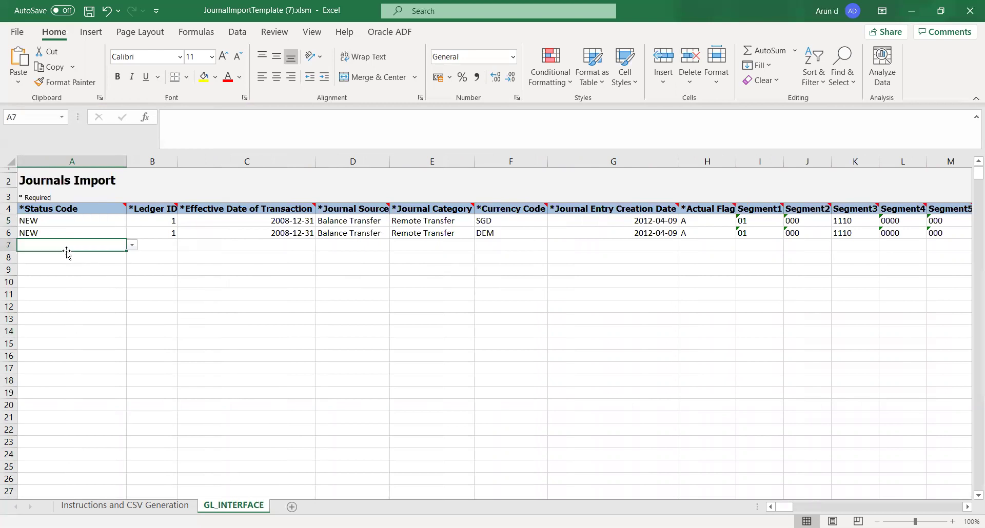
pyautogui.click(90, 271)
pyautogui.click(65, 223)
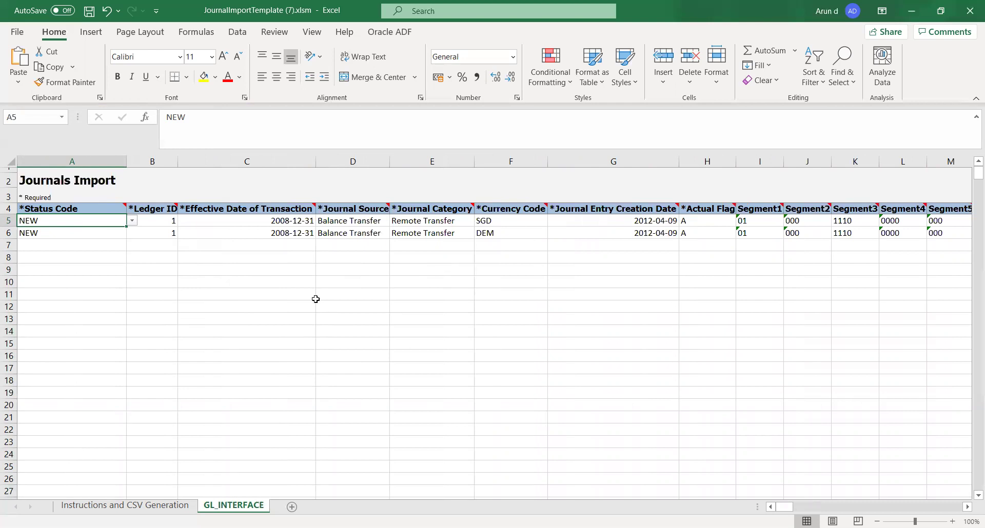
pyautogui.click(240, 259)
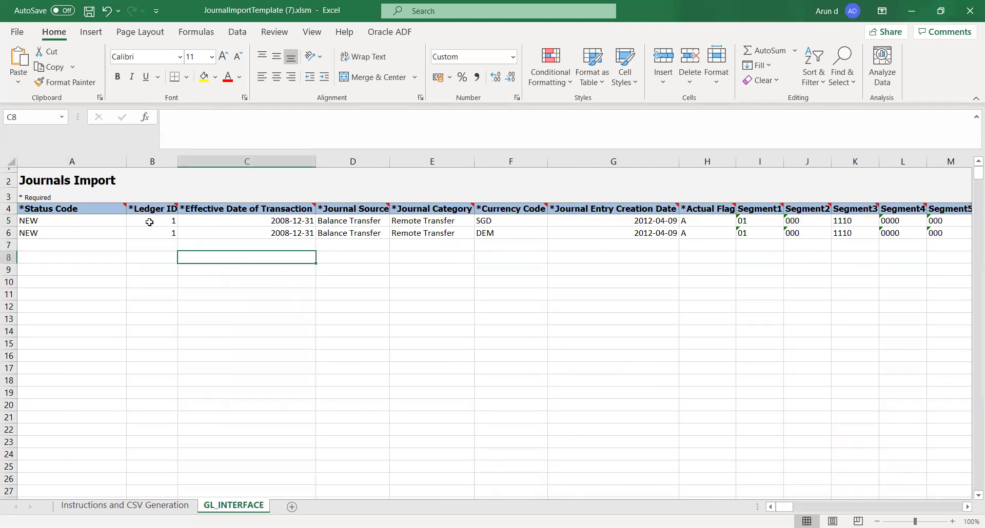
# Step: Select both Ledger ID values in B5:B6
pyautogui.click(149, 225)
pyautogui.hotkey('shift', 'Down')
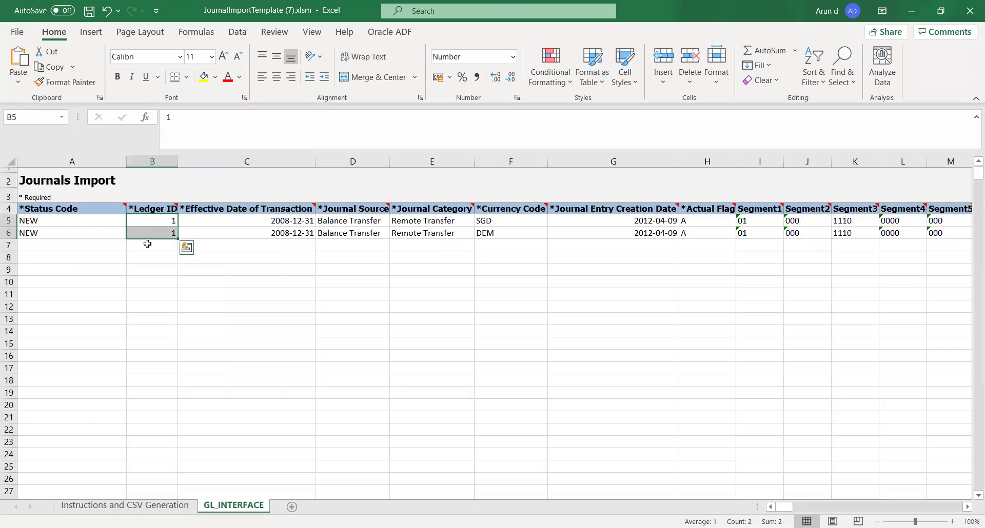
pyautogui.click(155, 278)
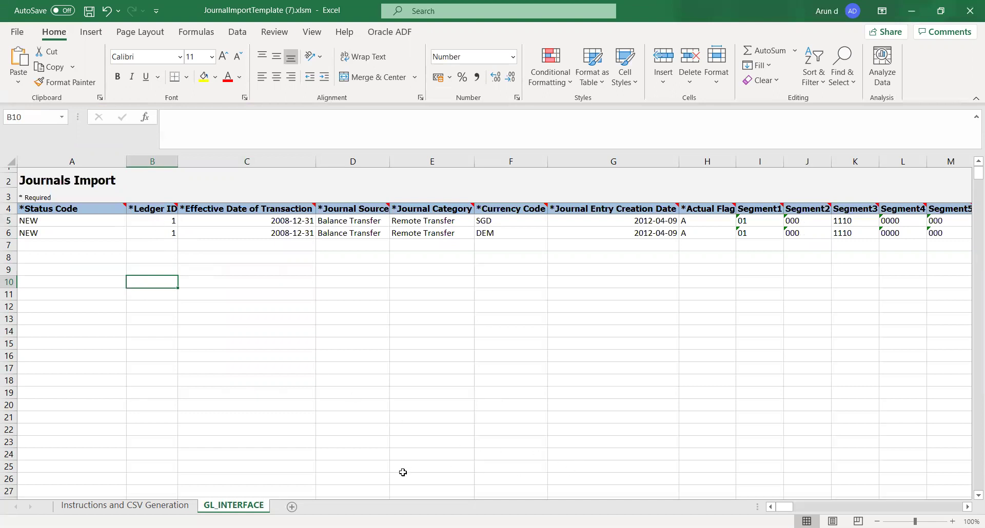
pyautogui.click(250, 270)
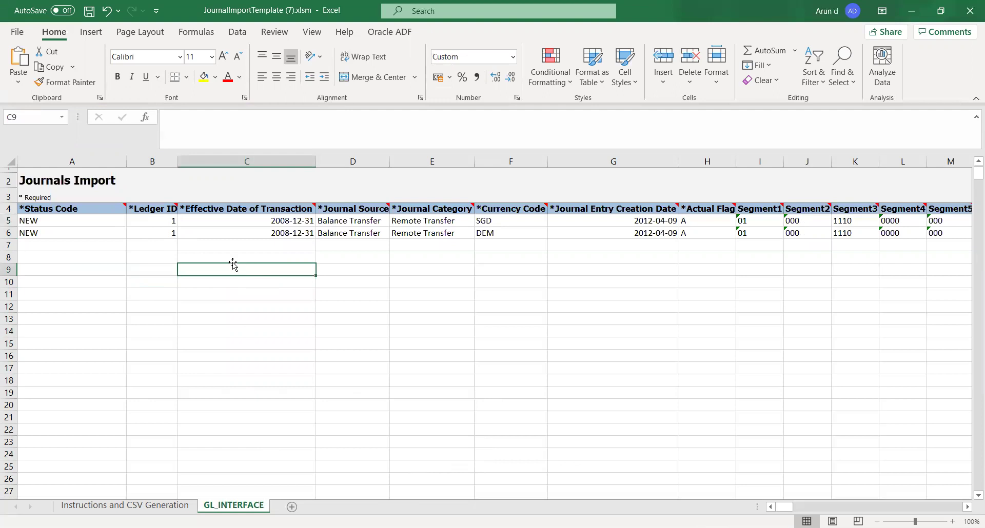
# Step: Inspect the effective date, Journal Source, Journal Category and currencies SGD and DEM in rows 5–6
pyautogui.click(209, 223)
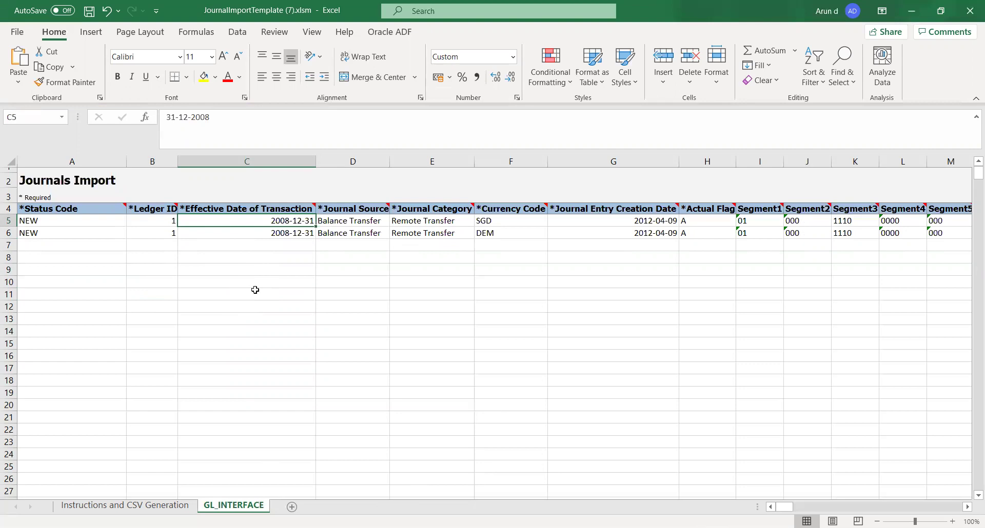
pyautogui.click(350, 224)
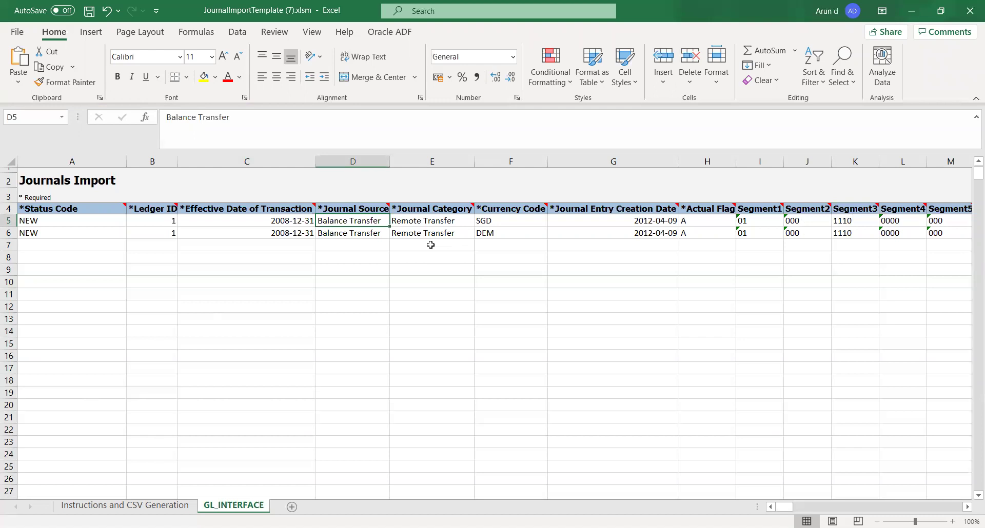
pyautogui.click(360, 237)
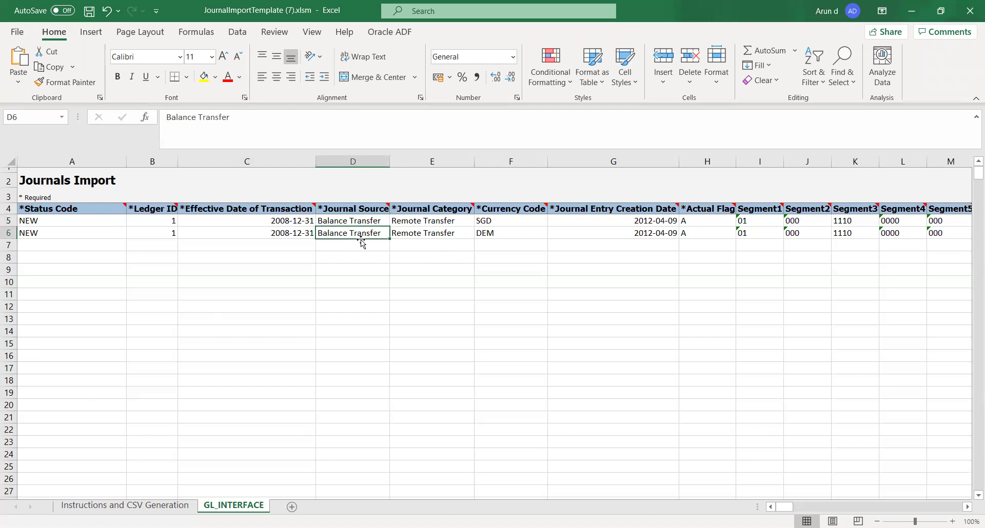
pyautogui.click(401, 235)
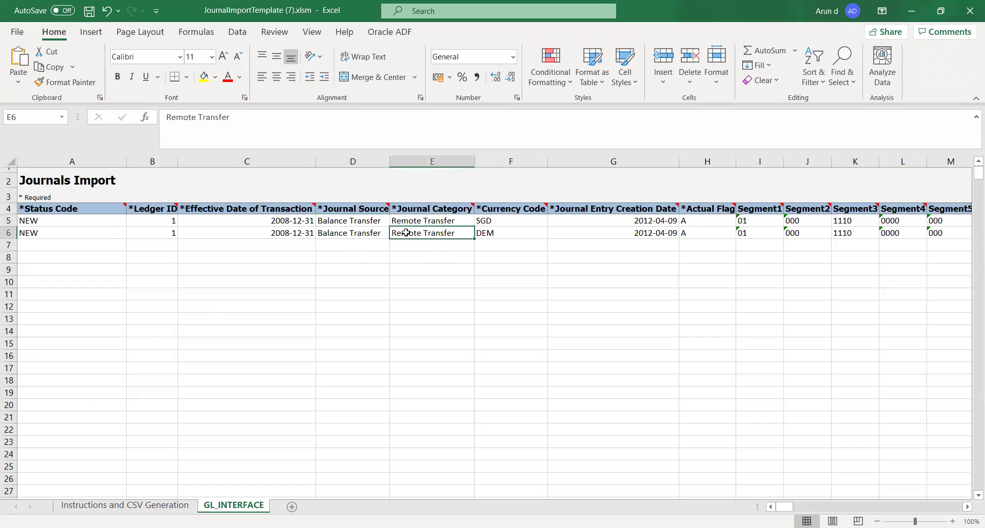
pyautogui.click(507, 234)
pyautogui.click(512, 222)
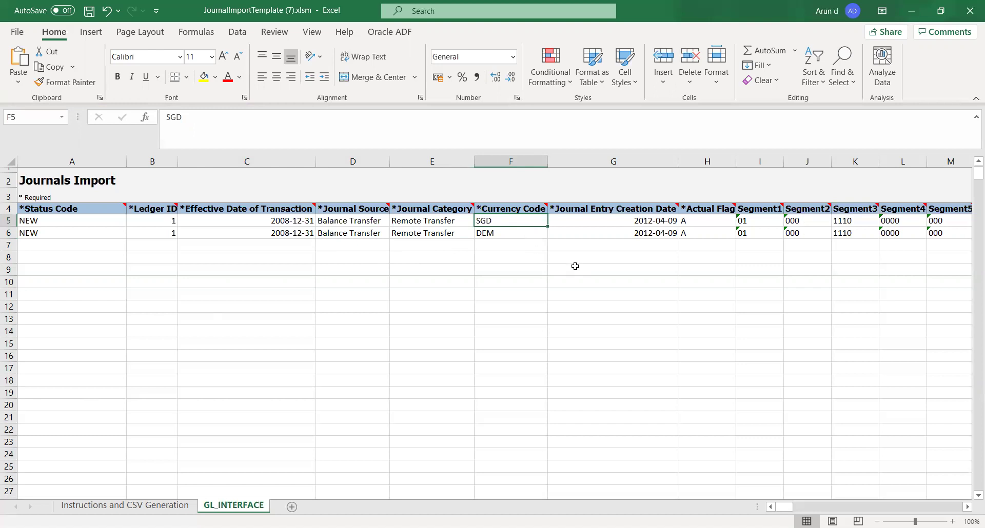
# Step: Check the creation date in G5 and show the Actual Flag choices for H5
pyautogui.click(580, 223)
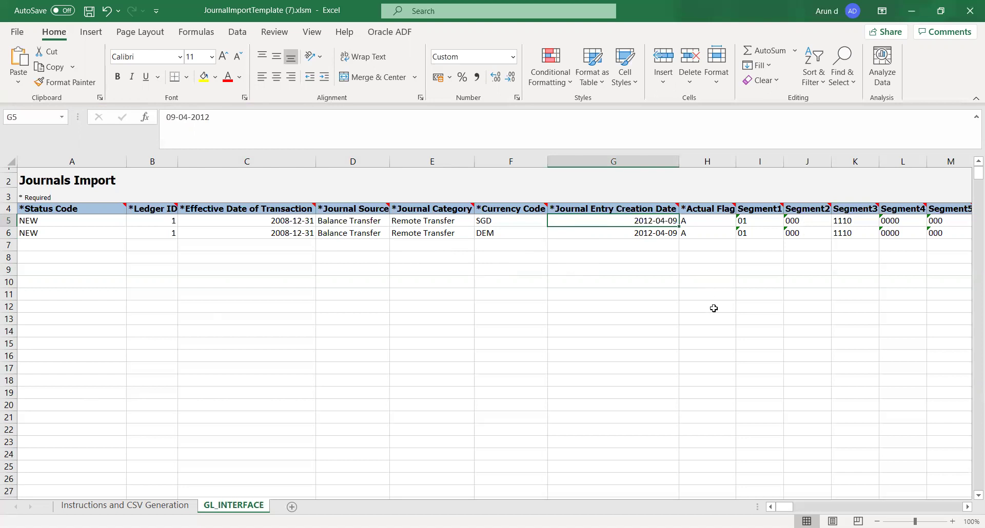
pyautogui.click(968, 507)
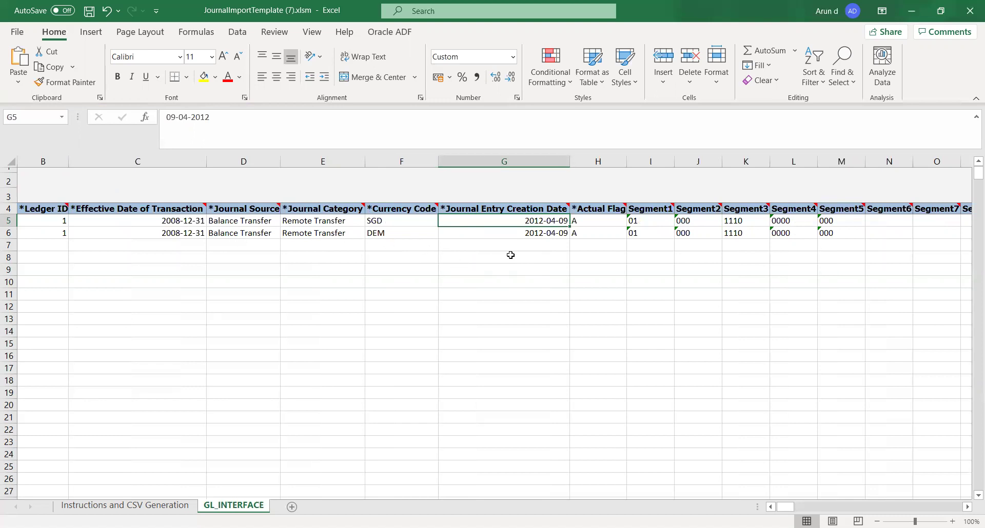
pyautogui.click(591, 219)
pyautogui.click(633, 221)
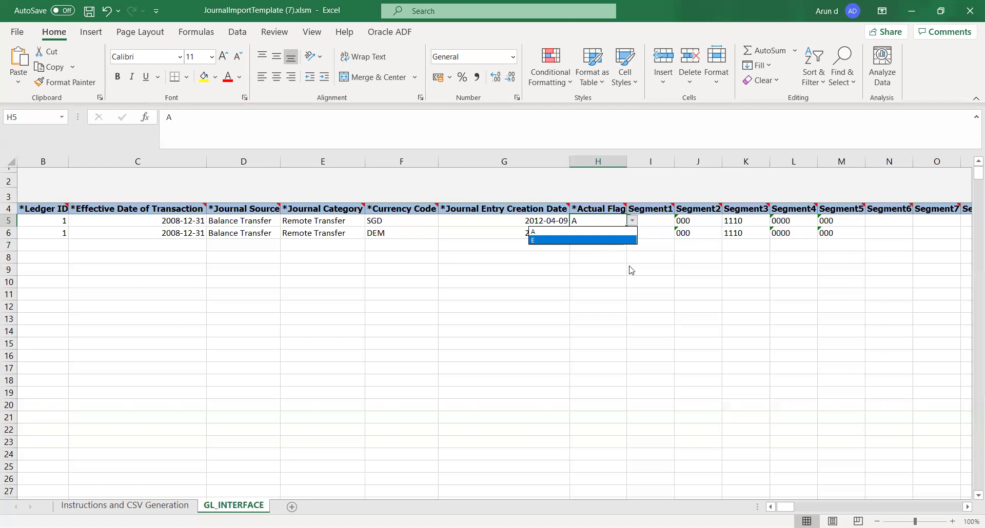
pyautogui.press('Escape')
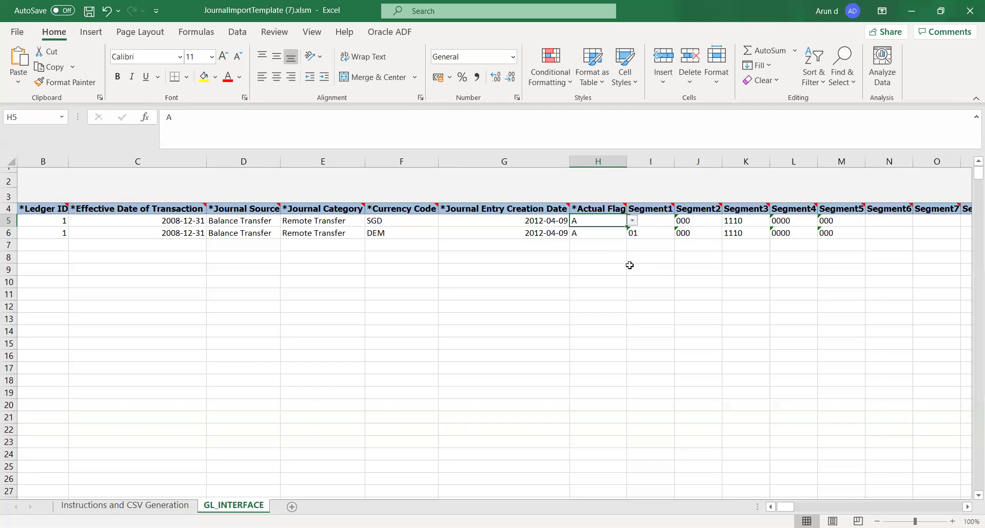
pyautogui.click(621, 232)
pyautogui.click(622, 220)
pyautogui.click(655, 250)
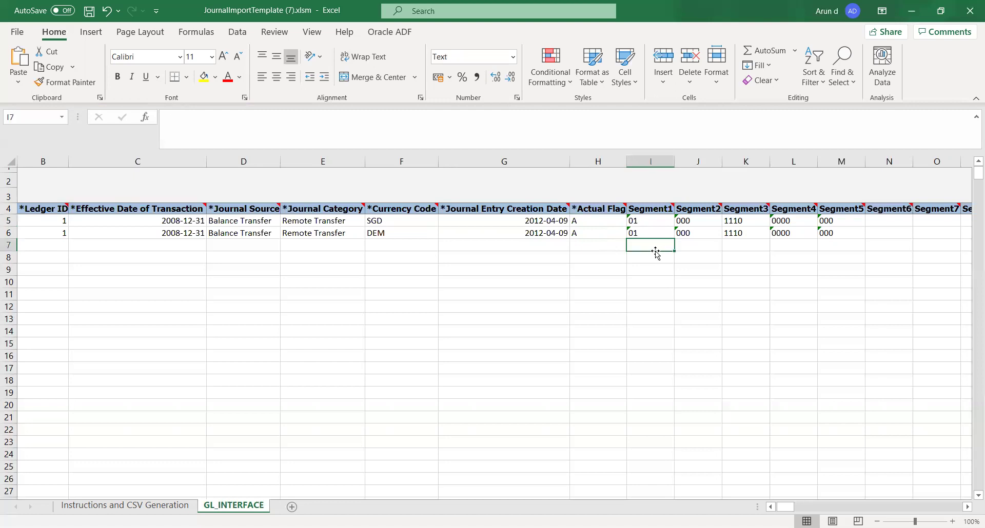
pyautogui.click(654, 223)
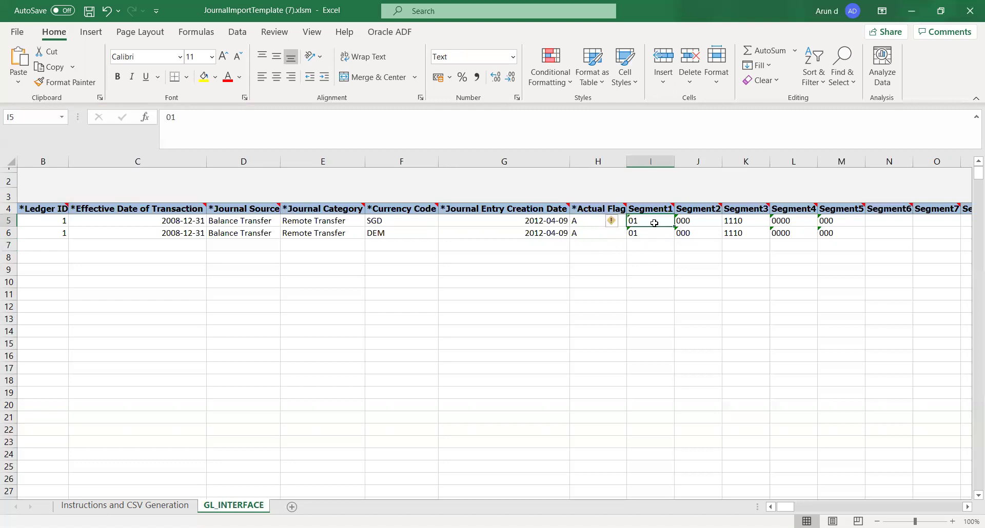
pyautogui.press('Tab')
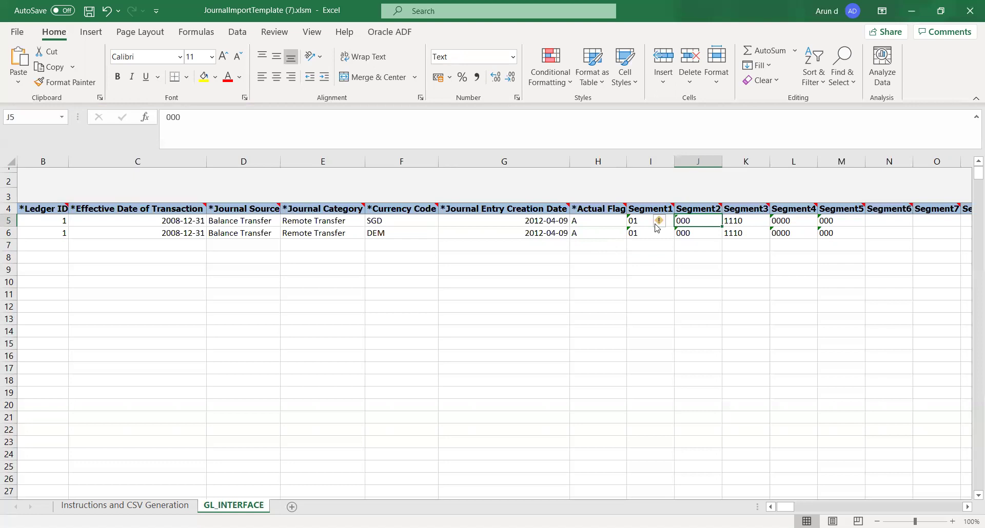
pyautogui.click(655, 223)
pyautogui.press('Tab')
pyautogui.press('Tab')
pyautogui.press('Tab')
pyautogui.press('Tab')
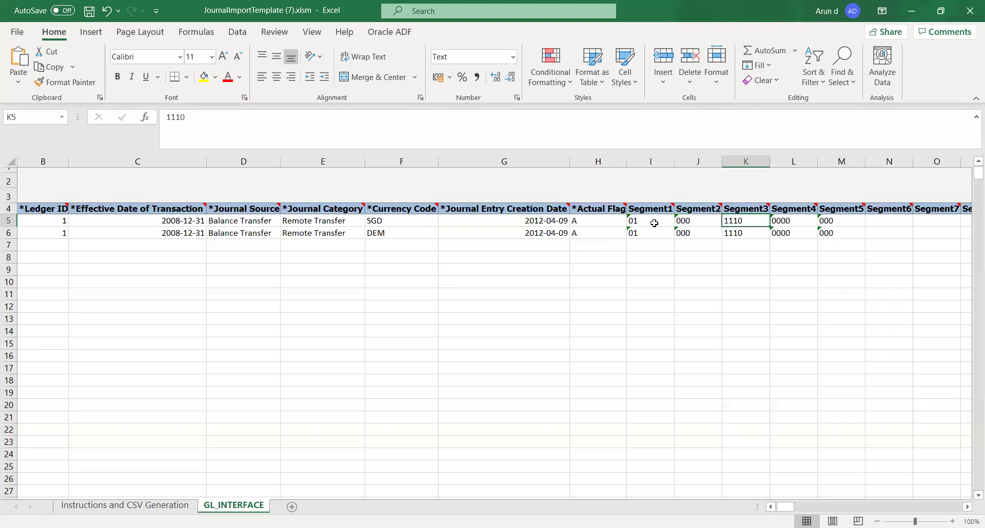
pyautogui.hotkey('shift', 'Tab')
pyautogui.hotkey('shift', 'Tab')
pyautogui.hotkey('shift', 'Tab')
pyautogui.hotkey('shift', 'Tab')
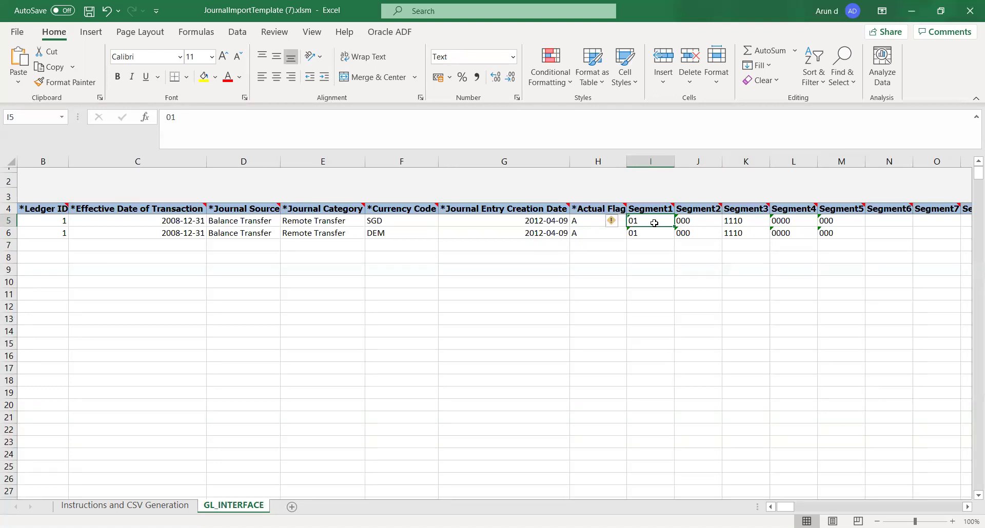
pyautogui.press('Tab')
pyautogui.press('Tab')
pyautogui.press('Tab')
pyautogui.press('Tab')
pyautogui.press('Tab')
pyautogui.press('Tab')
pyautogui.press('Tab')
pyautogui.press('Tab')
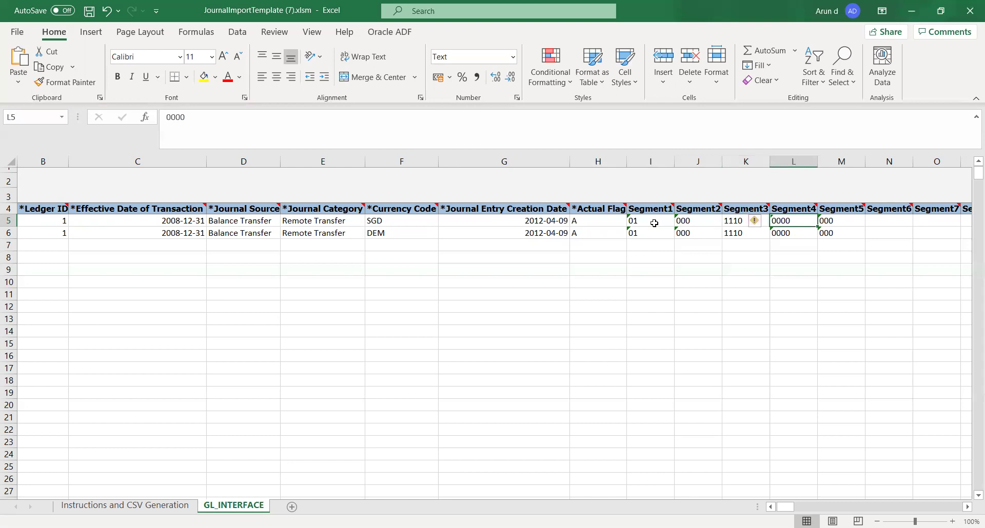
pyautogui.press('Tab')
pyautogui.press('Tab')
pyautogui.press('Tab')
pyautogui.press('Tab')
pyautogui.press('Tab')
pyautogui.press('Tab')
pyautogui.press('Tab')
pyautogui.press('Tab')
pyautogui.press('Tab')
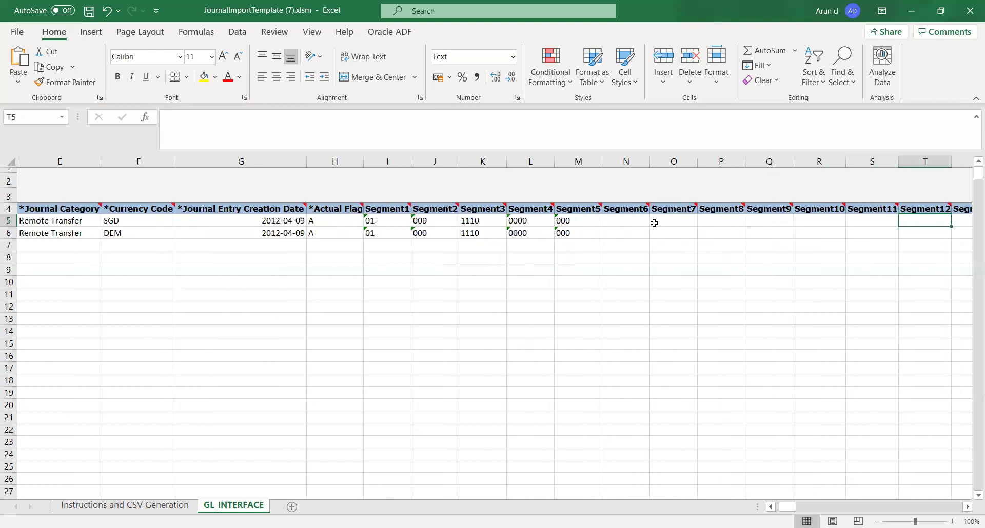
pyautogui.press('Tab')
pyautogui.press('Tab')
pyautogui.press('Tab')
pyautogui.press('Tab')
pyautogui.press('Tab')
pyautogui.press('Tab')
pyautogui.press('Tab')
pyautogui.press('Tab')
pyautogui.press('Tab')
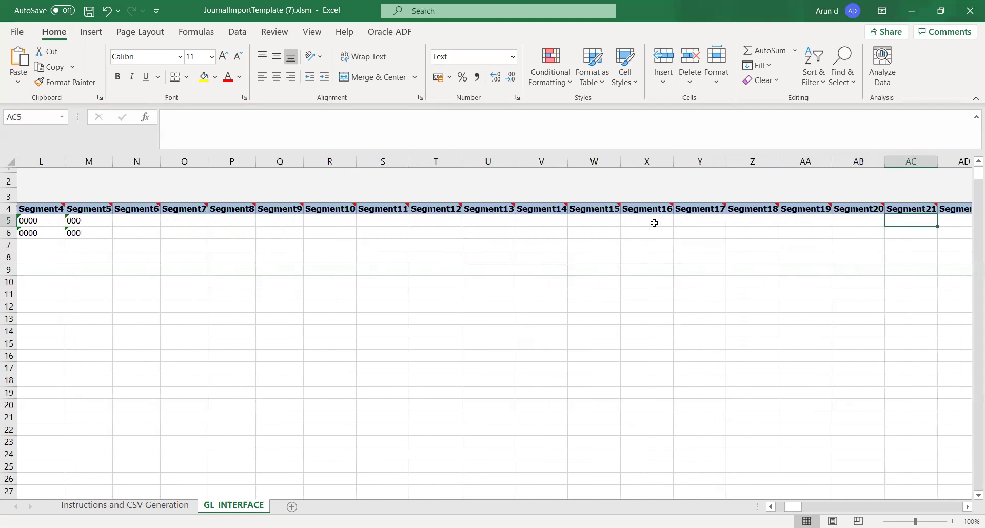
pyautogui.press('Tab')
pyautogui.press('Tab')
pyautogui.press('Tab')
pyautogui.press('Tab')
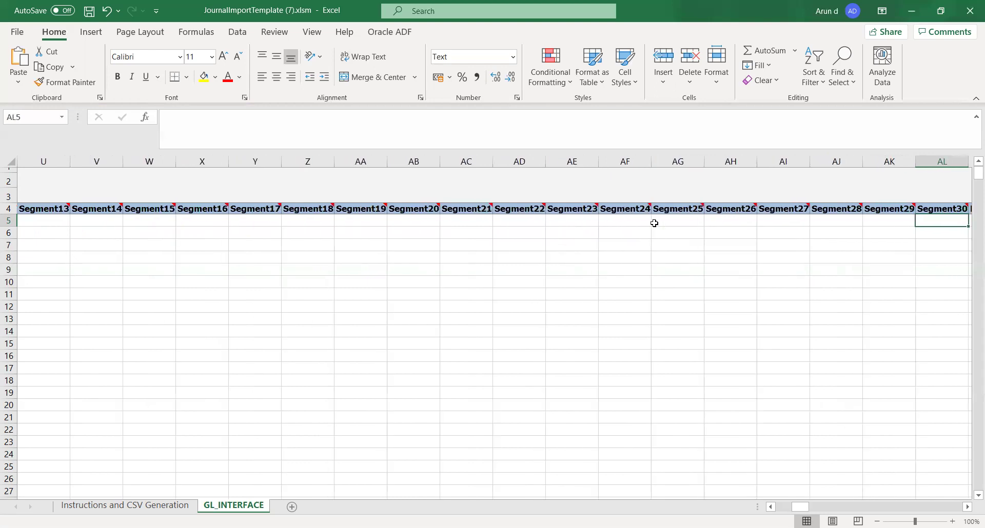
pyautogui.hotkey('shift', 'Tab')
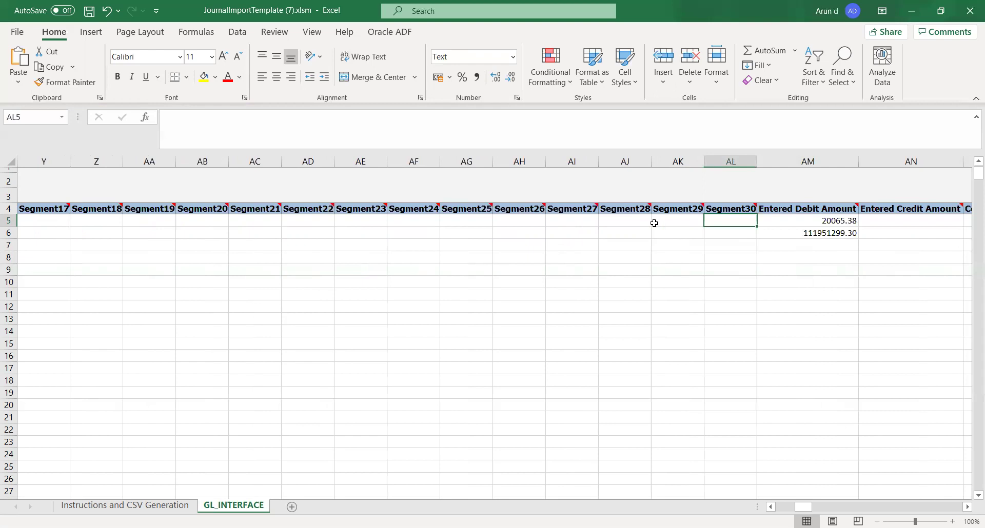
pyautogui.press('Tab')
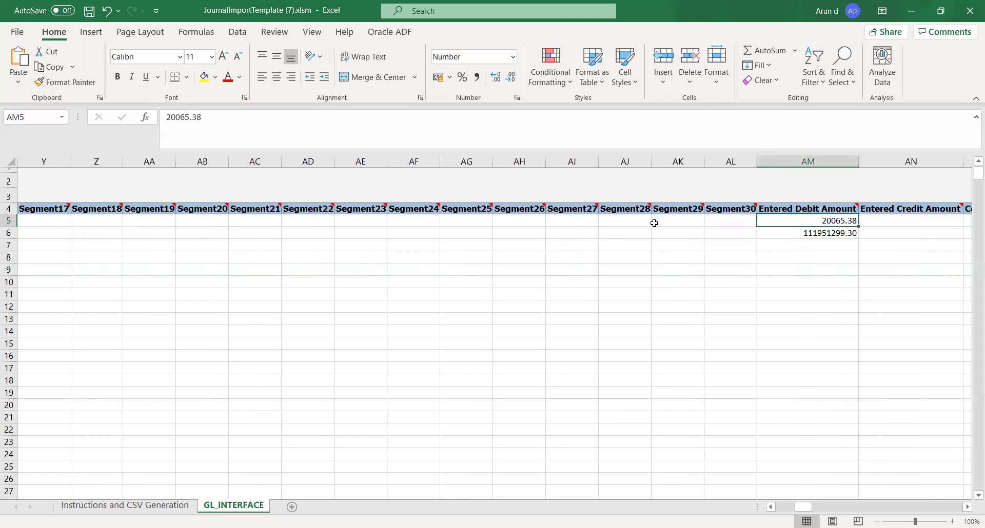
pyautogui.press('Tab')
pyautogui.press('Tab')
pyautogui.press('Tab')
pyautogui.press('Tab')
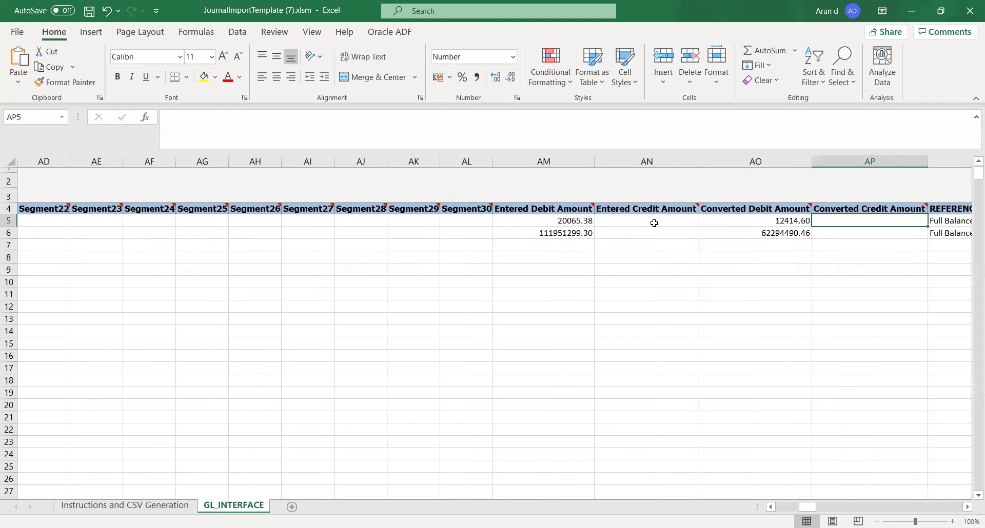
pyautogui.press('Tab')
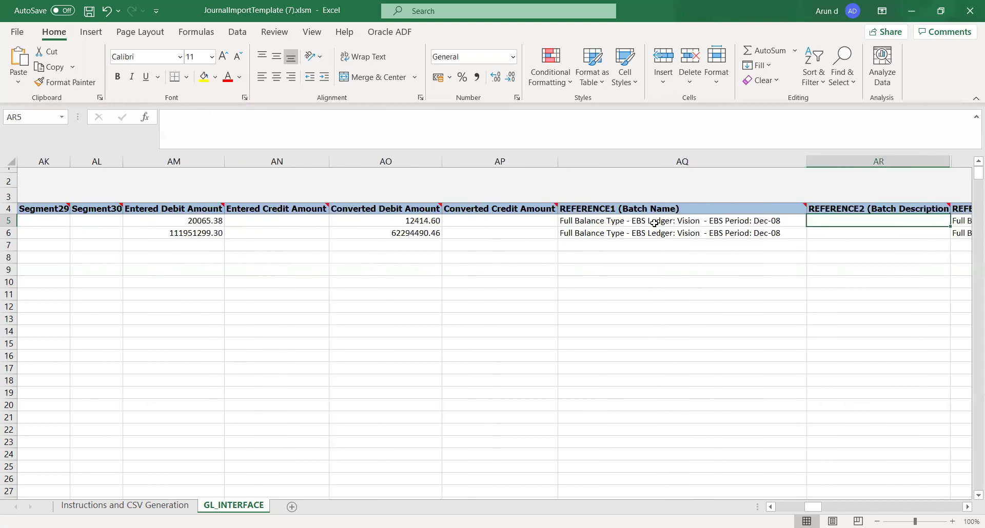
pyautogui.click(654, 223)
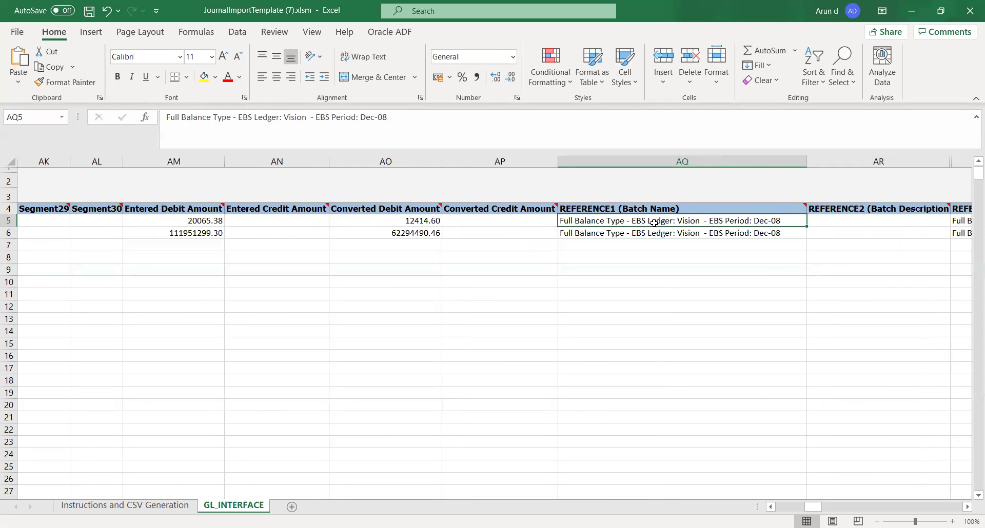
pyautogui.press('Right')
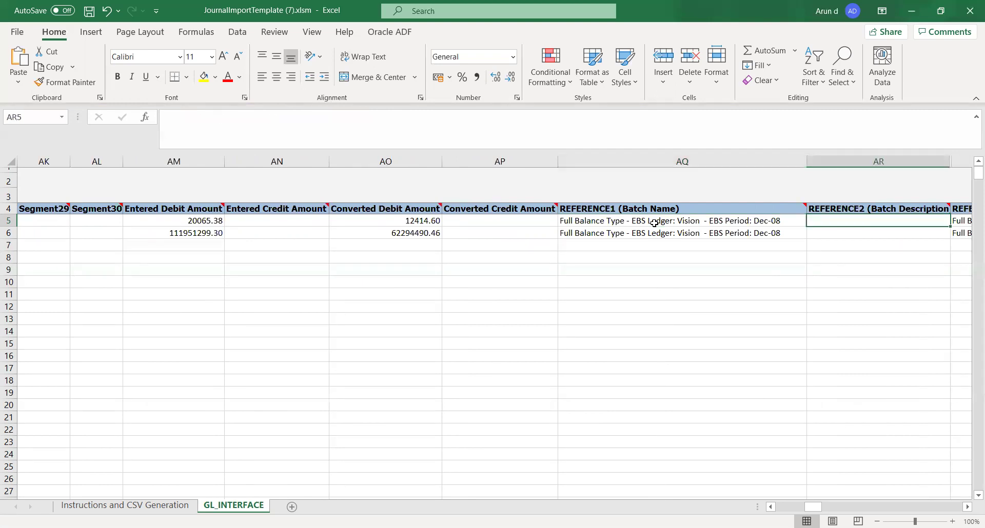
pyautogui.press('Left')
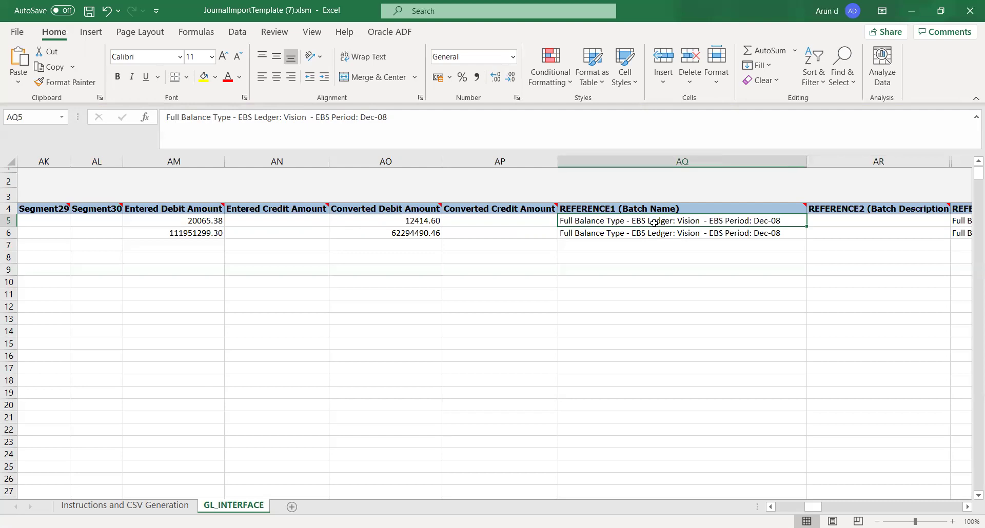
pyautogui.press('Right')
pyautogui.press('Right')
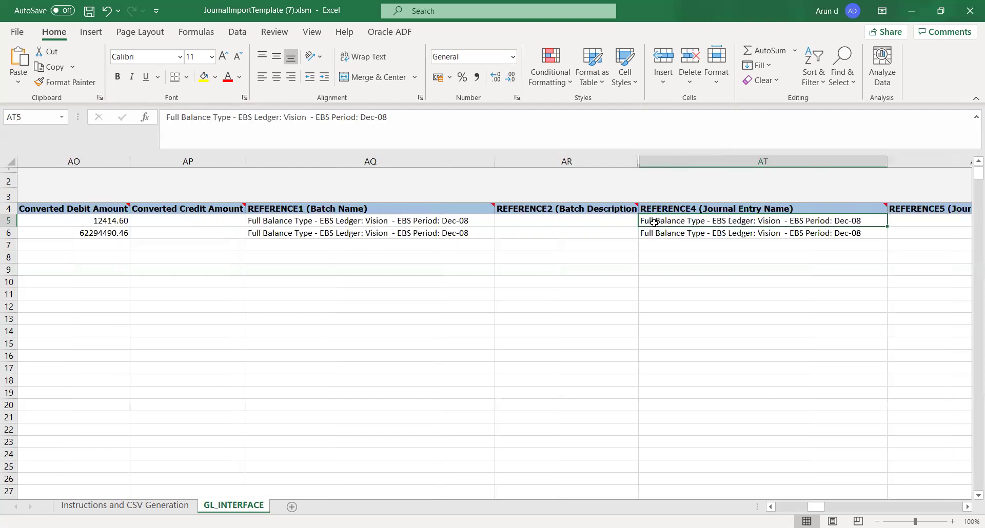
pyautogui.press('Right')
pyautogui.press('Left')
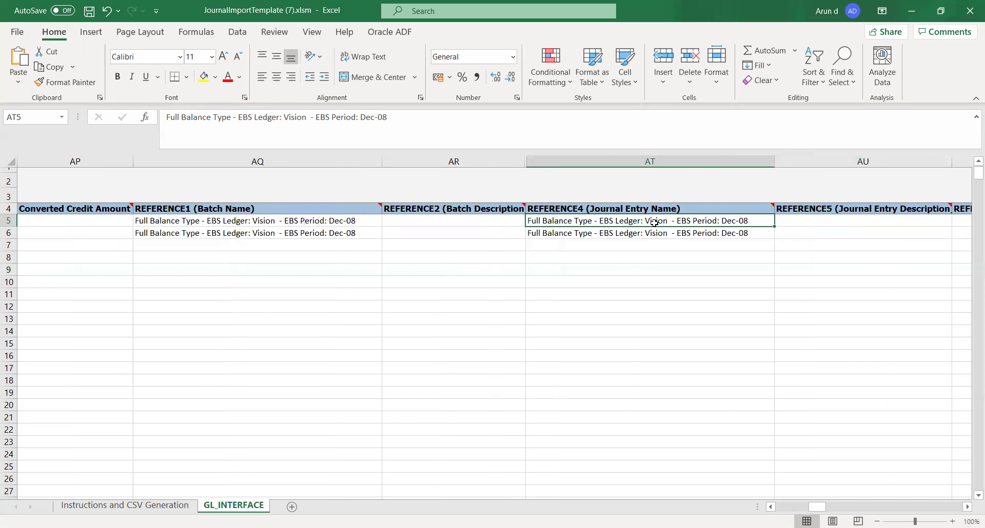
pyautogui.press('Right')
pyautogui.press('Right')
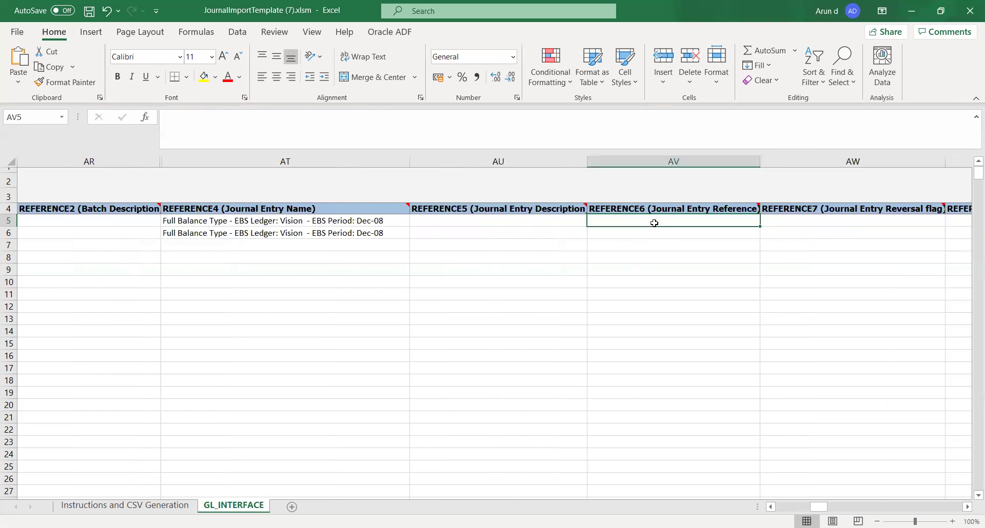
pyautogui.press('Right')
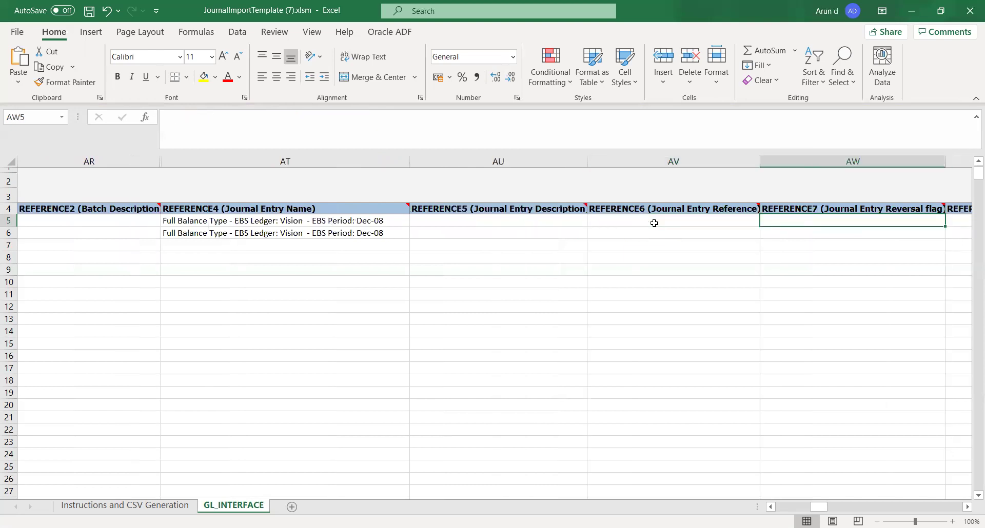
pyautogui.press('Right')
pyautogui.press('Right')
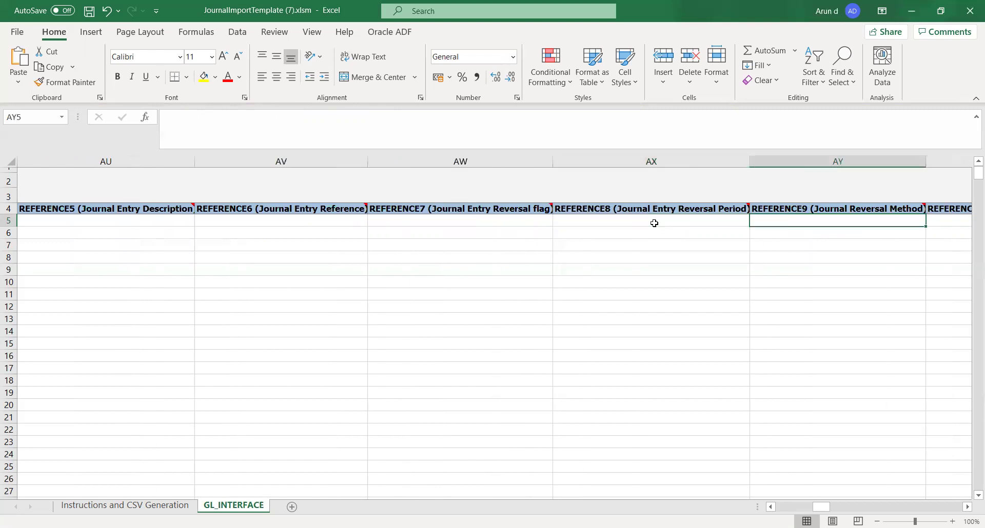
pyautogui.press('Left')
pyautogui.press('Left')
pyautogui.press('Left')
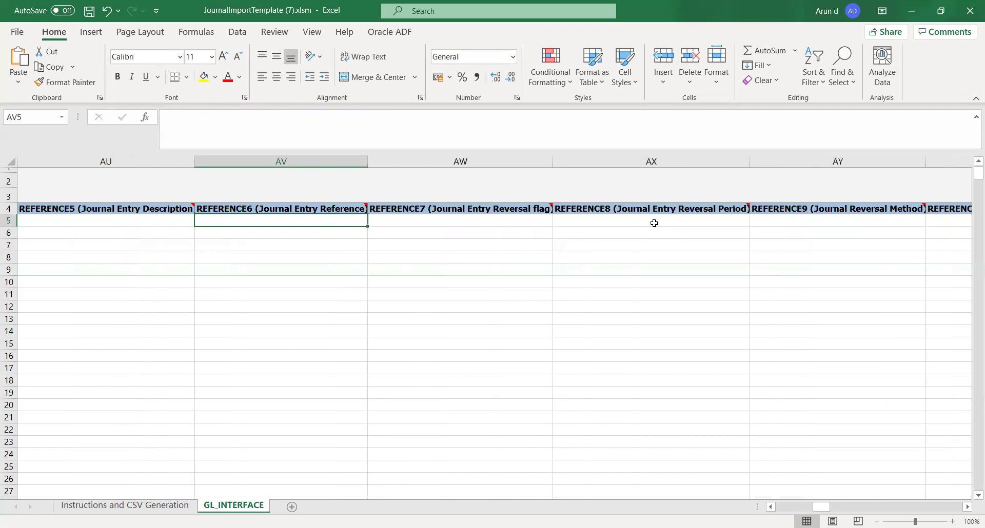
pyautogui.press('Tab')
pyautogui.press('Tab')
pyautogui.press('Tab')
pyautogui.press('Tab')
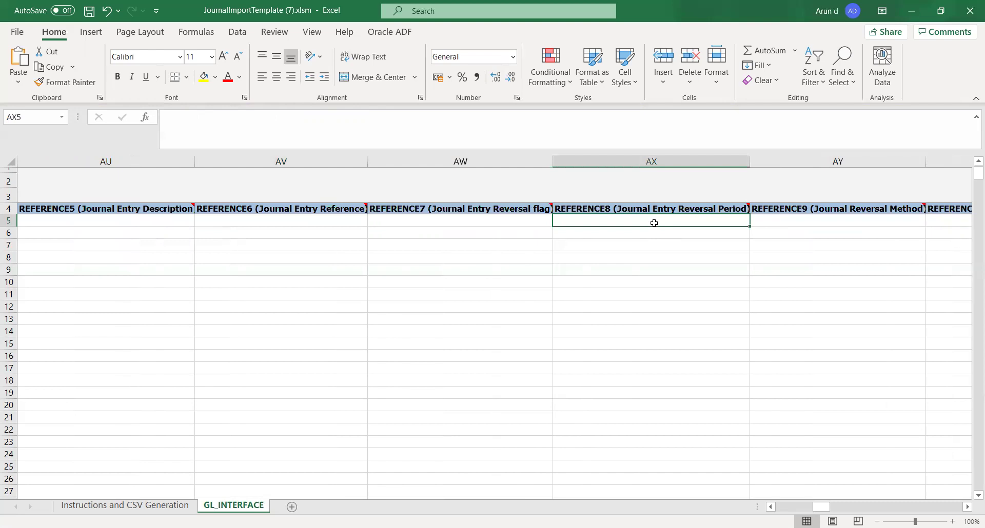
pyautogui.press('Tab')
pyautogui.press('Tab')
pyautogui.press('Tab')
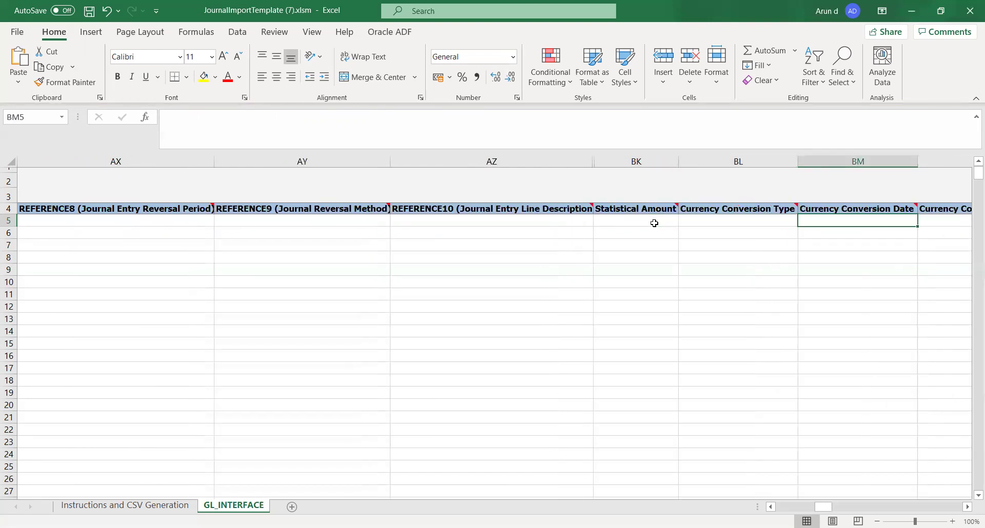
pyautogui.hotkey('shift', 'Tab')
pyautogui.press('Tab')
pyautogui.press('Tab')
pyautogui.press('Tab')
pyautogui.press('Tab')
pyautogui.press('Tab')
pyautogui.press('Tab')
pyautogui.press('Tab')
pyautogui.press('Tab')
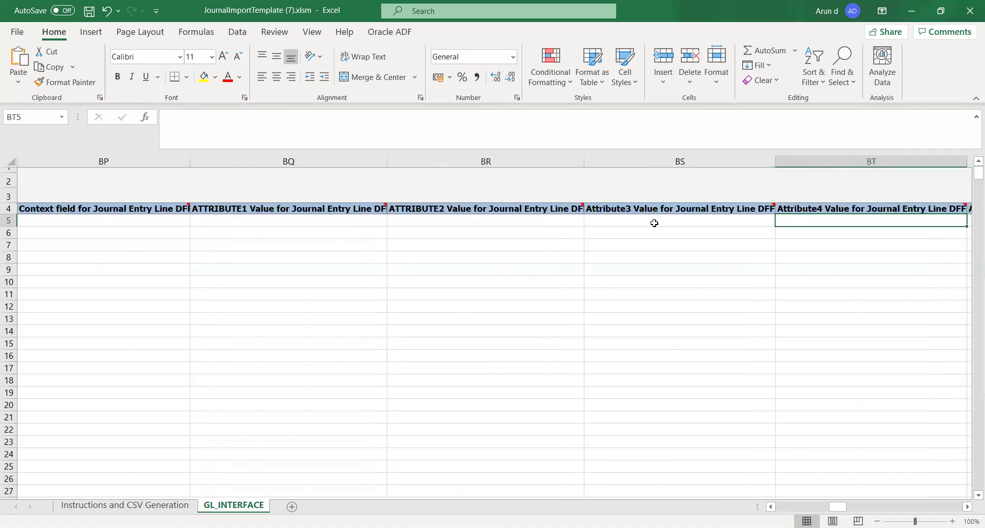
pyautogui.press('Tab')
pyautogui.press('Tab')
pyautogui.press('Tab')
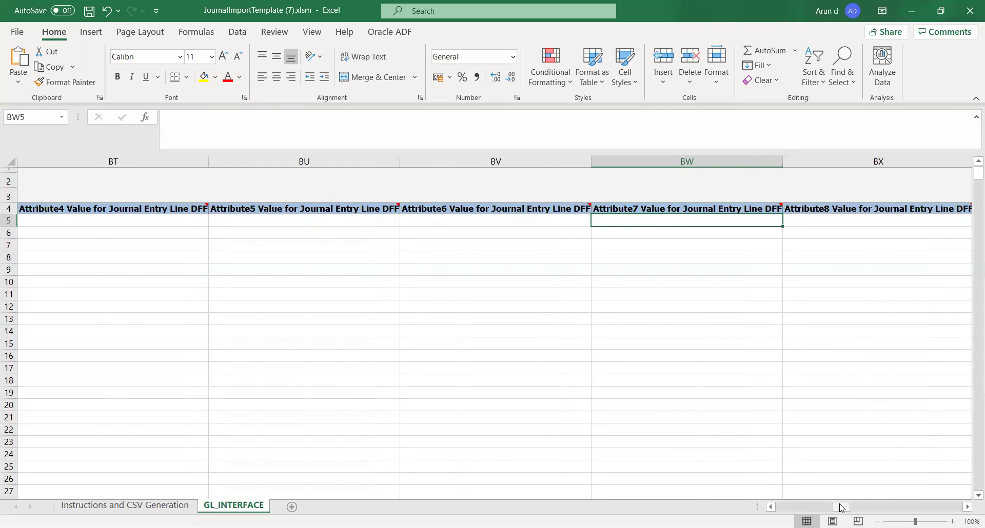
pyautogui.moveTo(844, 509); pyautogui.dragTo(818, 508)
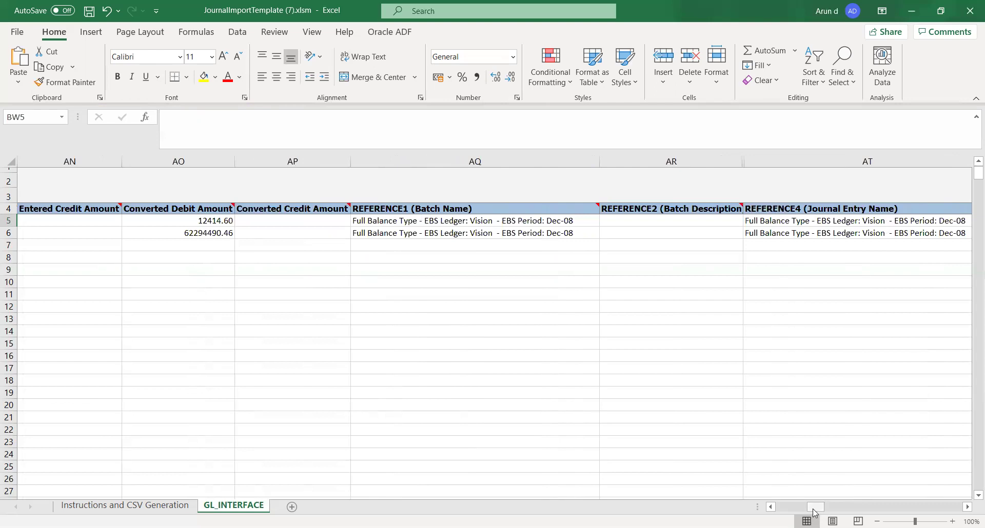
pyautogui.moveTo(816, 507); pyautogui.dragTo(783, 508)
pyautogui.click(218, 285)
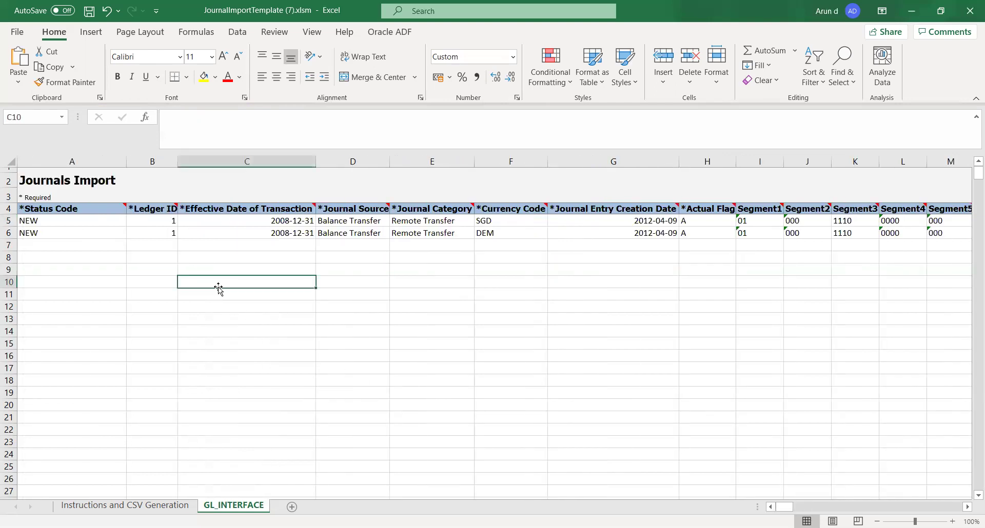
pyautogui.click(147, 220)
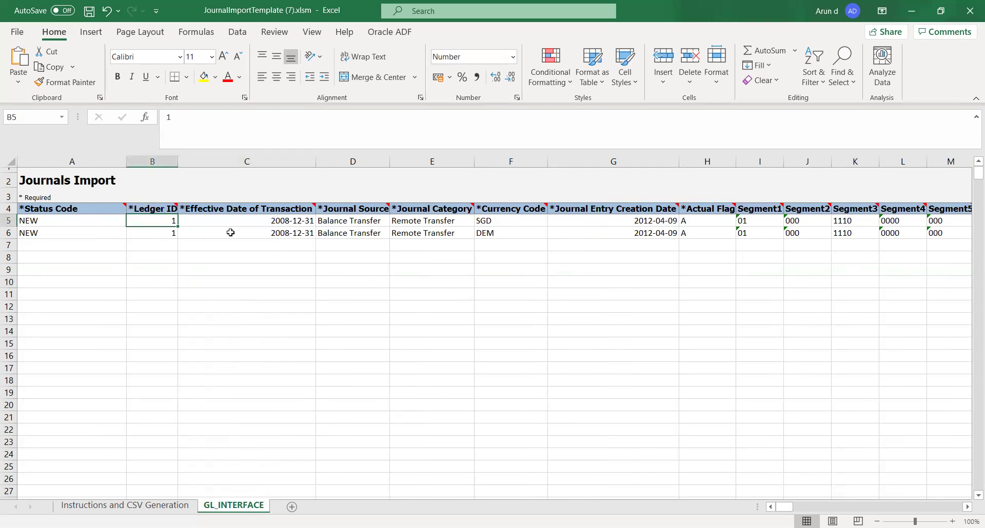
pyautogui.click(290, 527)
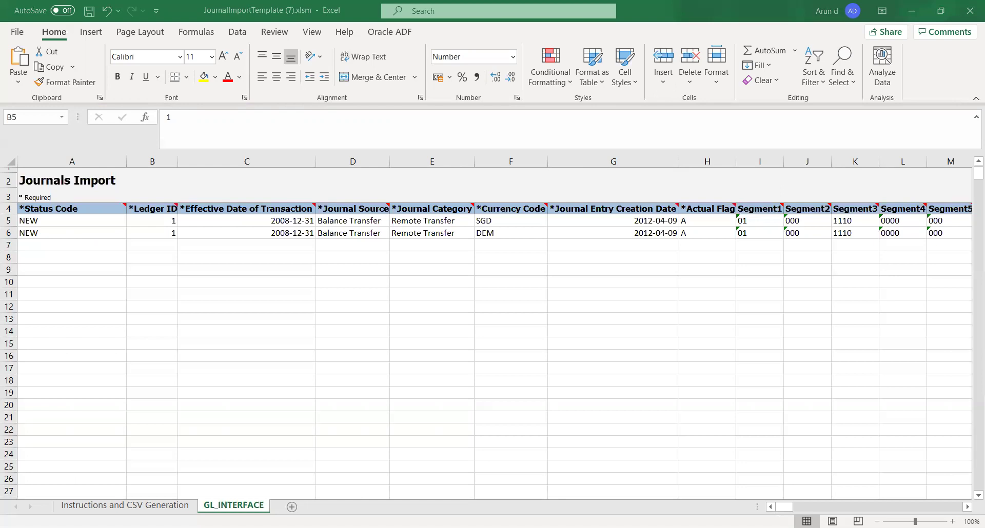
pyautogui.hotkey('alt', 'Tab')
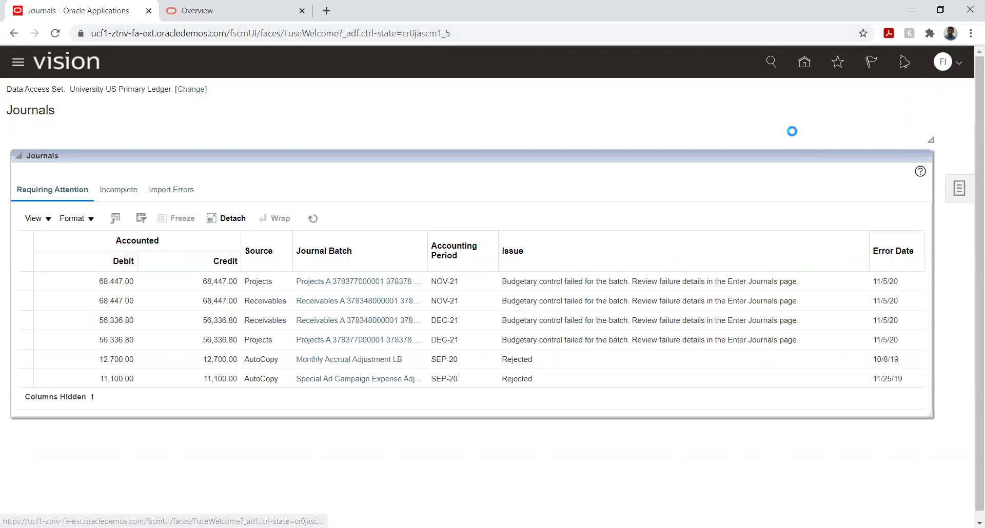
# Step: Choose Setup and Maintenance from the Oracle Fusion user menu
pyautogui.click(726, 249)
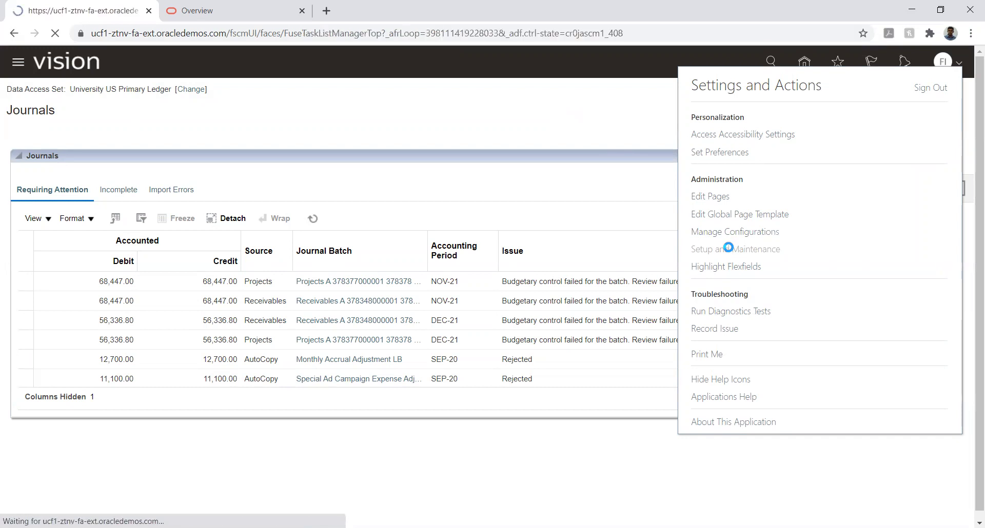
# Step: Open FIN Implementation Project and expand Financials > Define Ledgers > Define Accounting Configurations
pyautogui.click(962, 198)
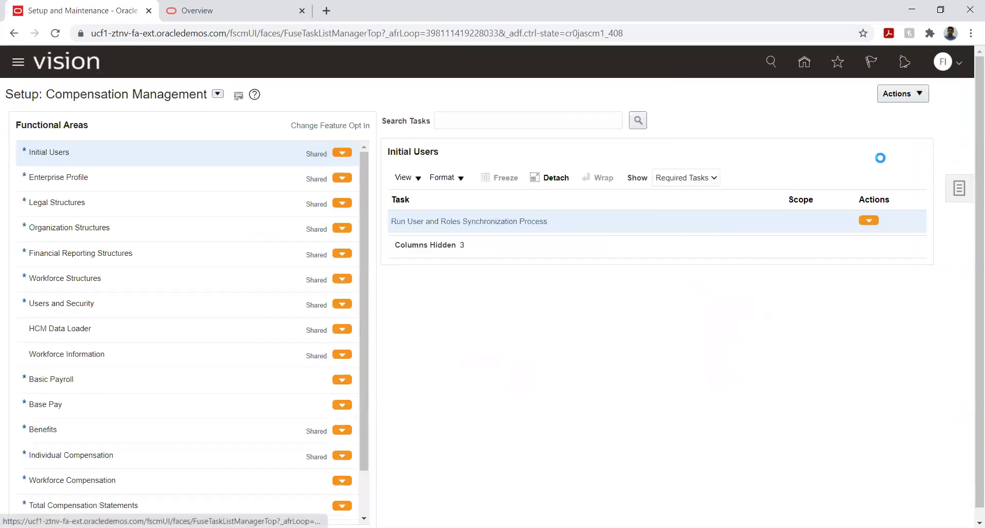
pyautogui.click(888, 93)
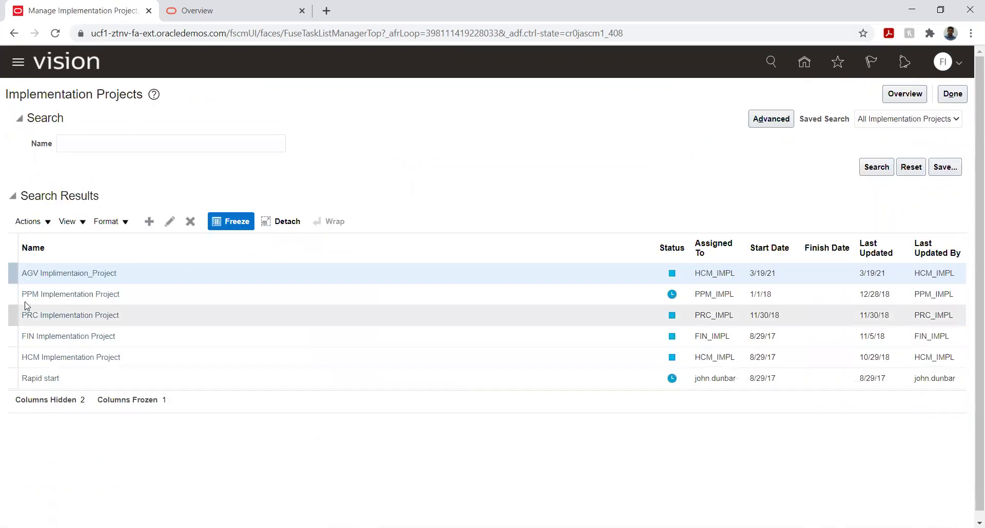
pyautogui.click(54, 335)
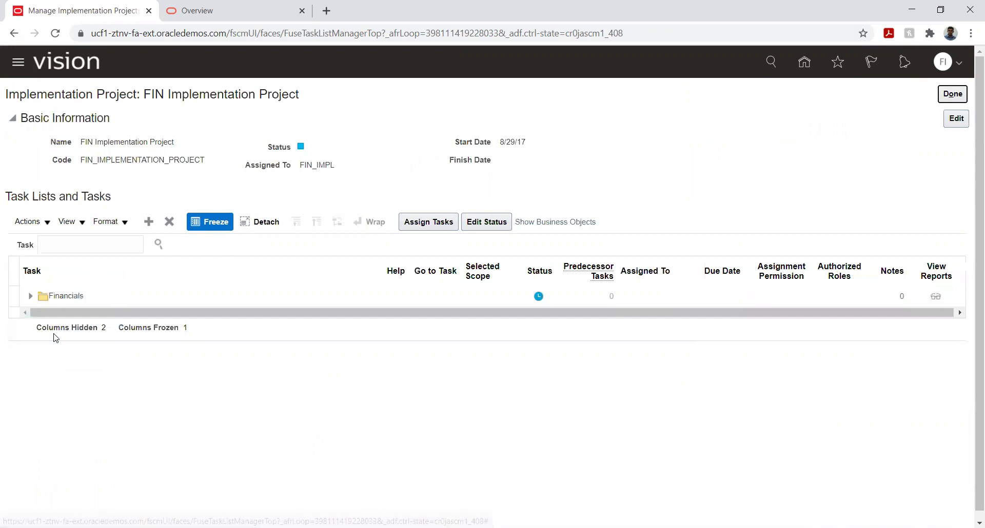
pyautogui.click(31, 299)
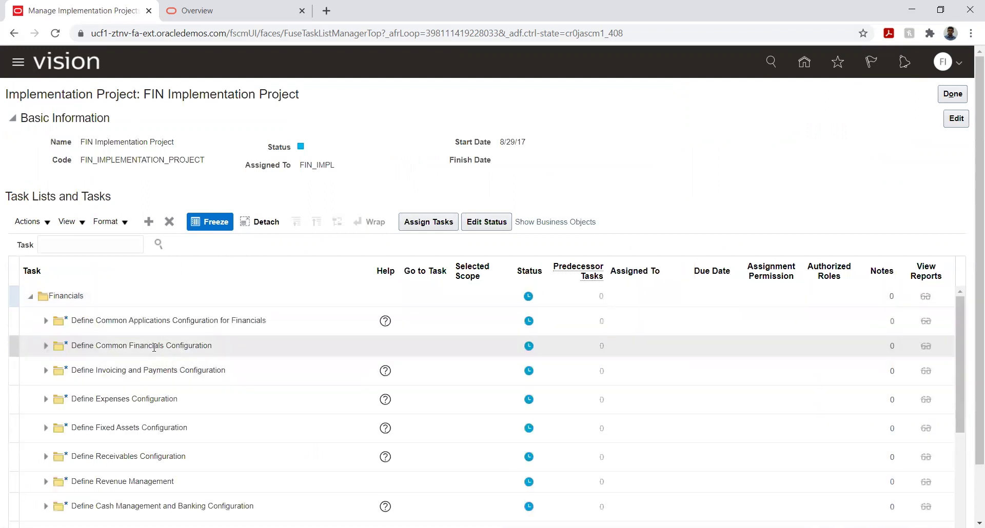
pyautogui.click(46, 321)
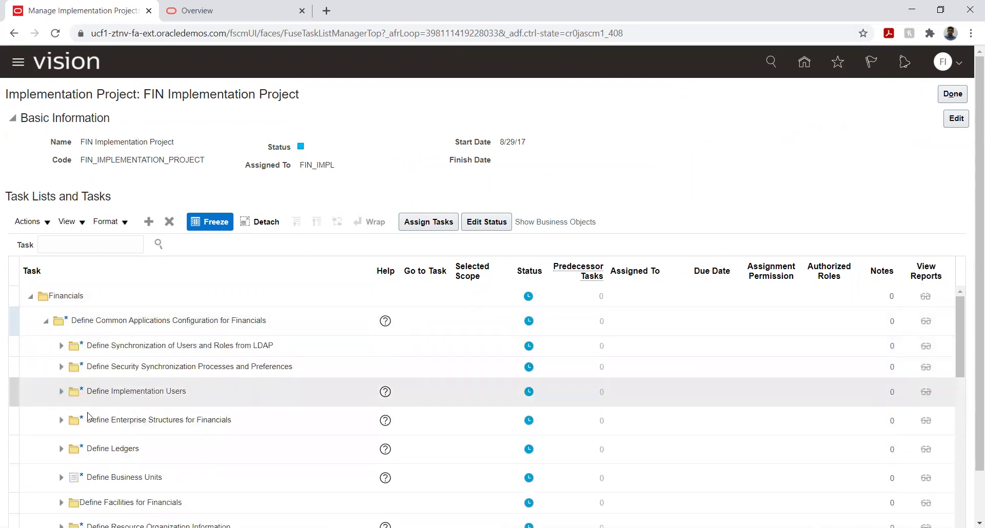
pyautogui.click(61, 450)
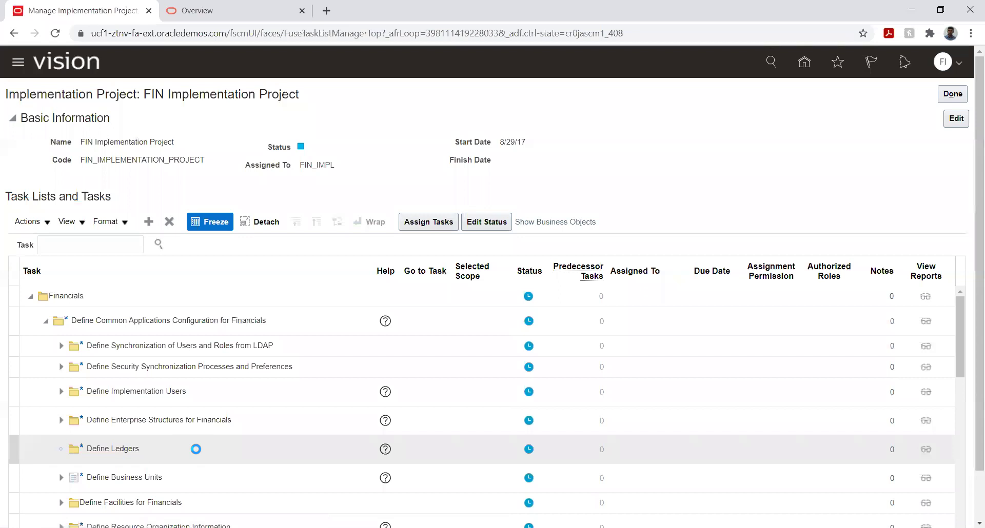
pyautogui.scroll(-2, 190, 415)
pyautogui.click(76, 398)
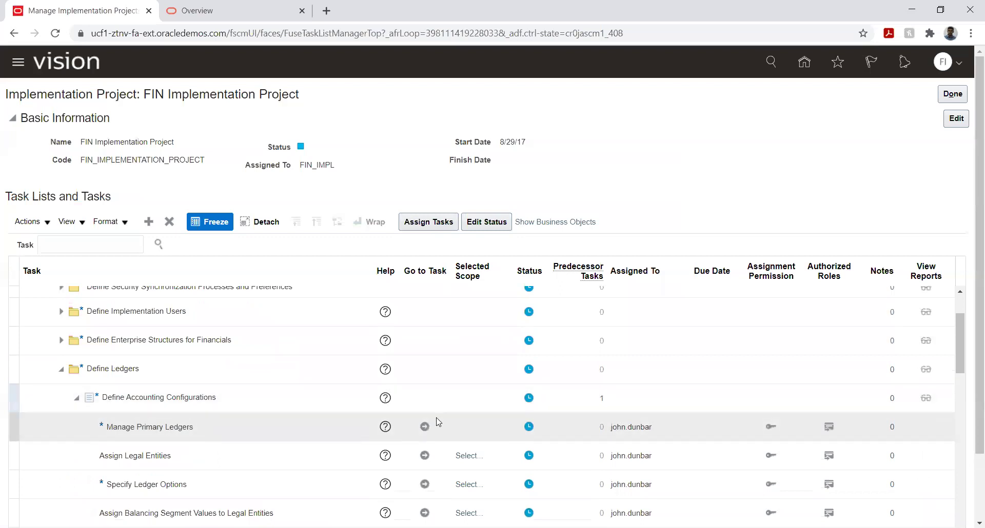
# Step: Open Manage Primary Ledgers, copy University US Primary Ledger's ID, and return to Excel
pyautogui.click(424, 427)
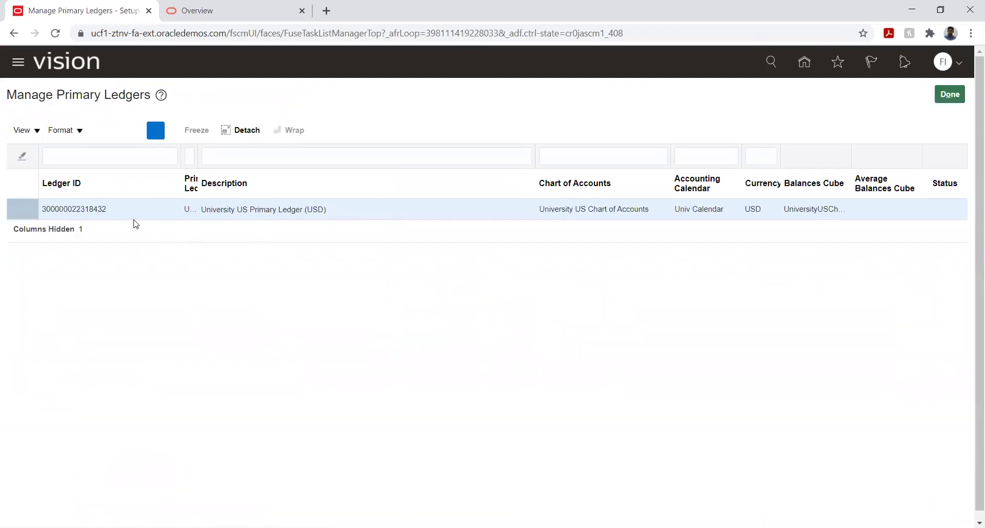
pyautogui.click(55, 210)
pyautogui.hotkey('ctrl', 'c')
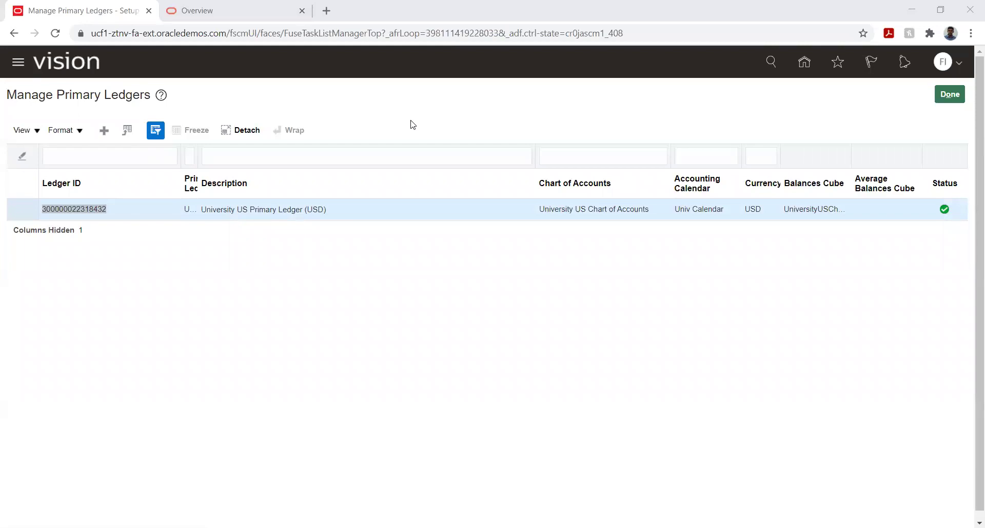
pyautogui.hotkey('alt', 'Tab')
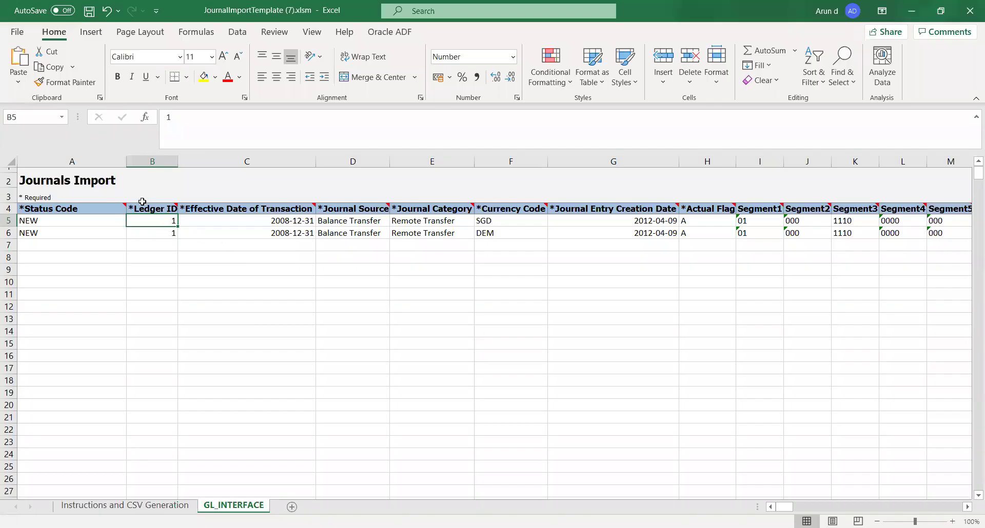
pyautogui.hotkey('ctrl', 'v')
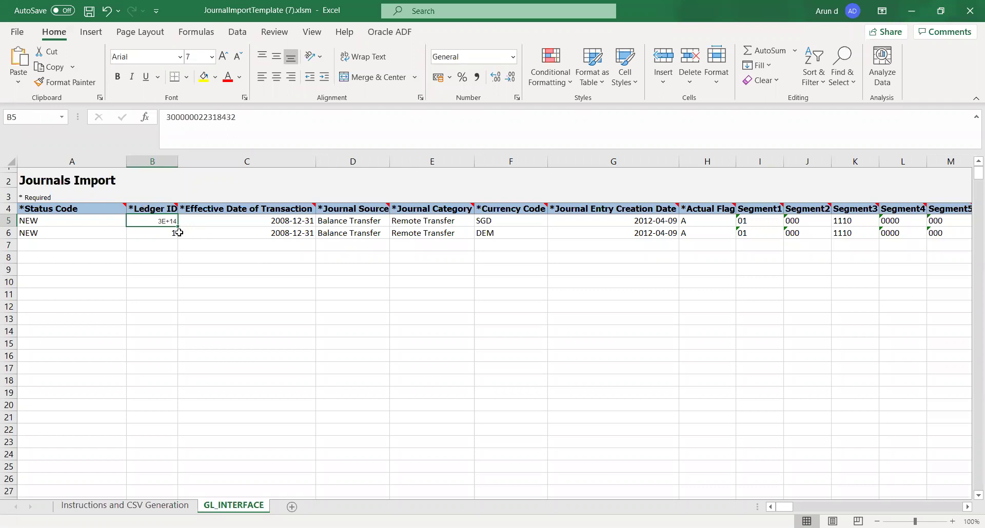
pyautogui.click(187, 278)
pyautogui.doubleClick(178, 160)
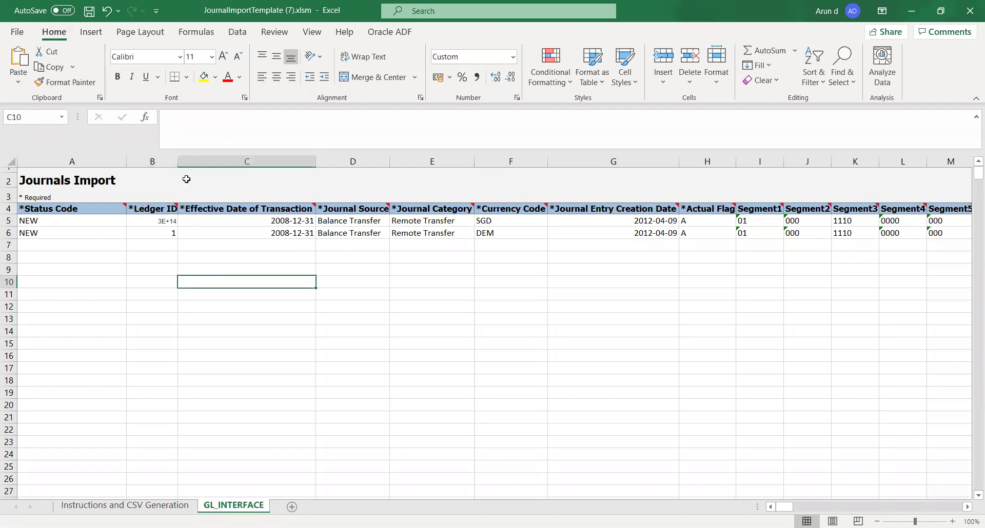
pyautogui.click(169, 283)
pyautogui.click(166, 221)
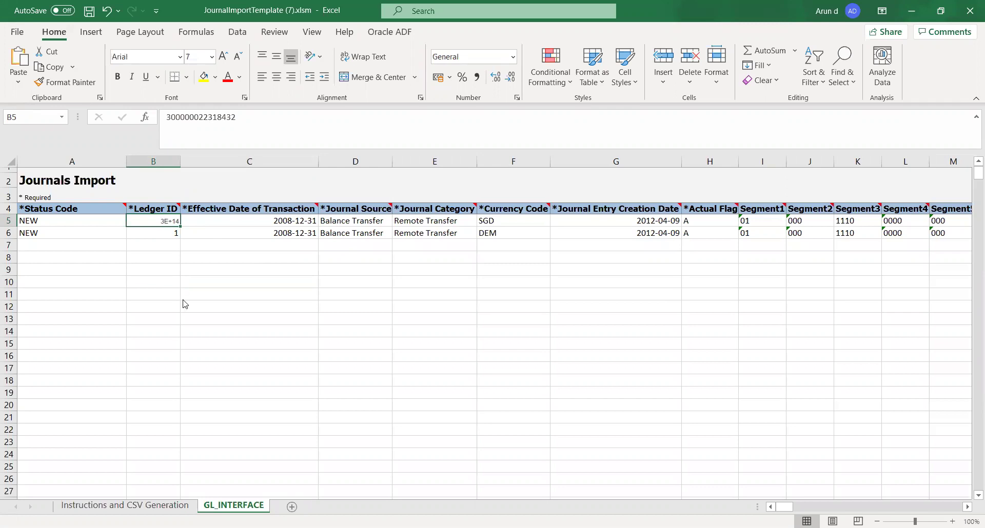
# Step: Format B5 as Number with 0 decimal places
pyautogui.rightClick(164, 222)
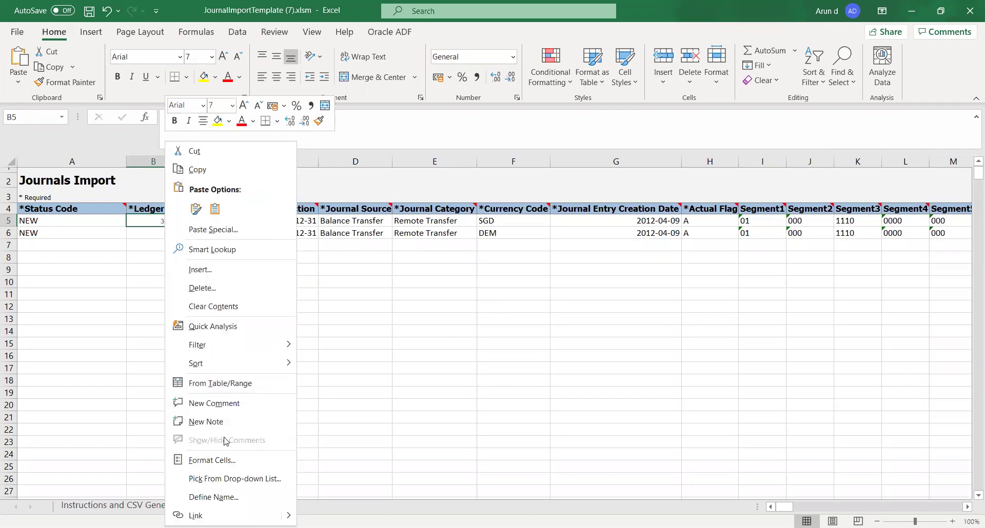
pyautogui.click(219, 471)
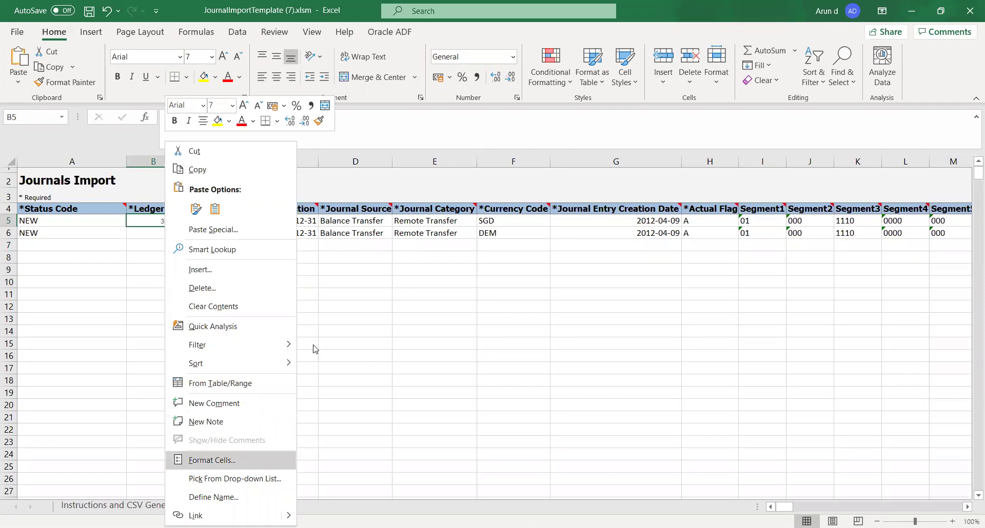
pyautogui.click(73, 271)
pyautogui.click(248, 295)
pyautogui.click(248, 295)
pyautogui.click(292, 510)
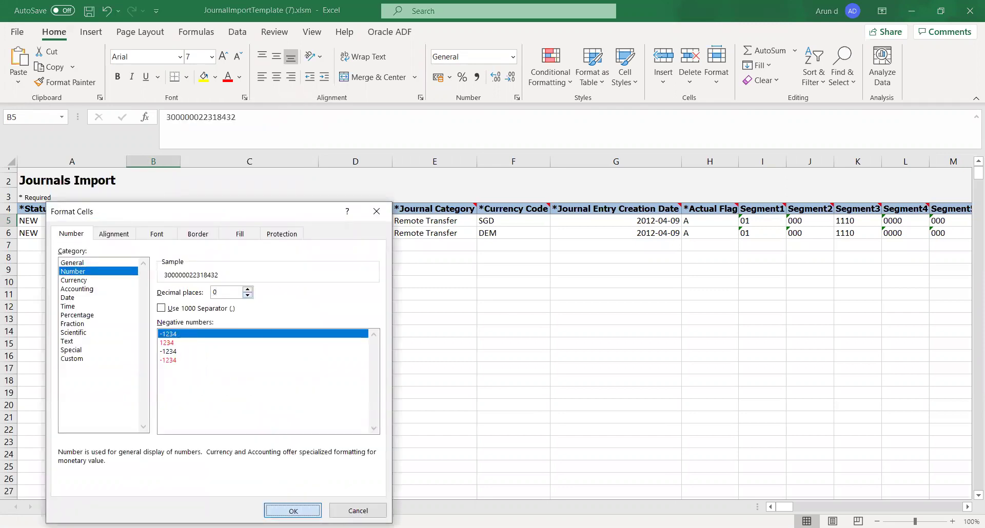
pyautogui.click(163, 288)
pyautogui.click(163, 218)
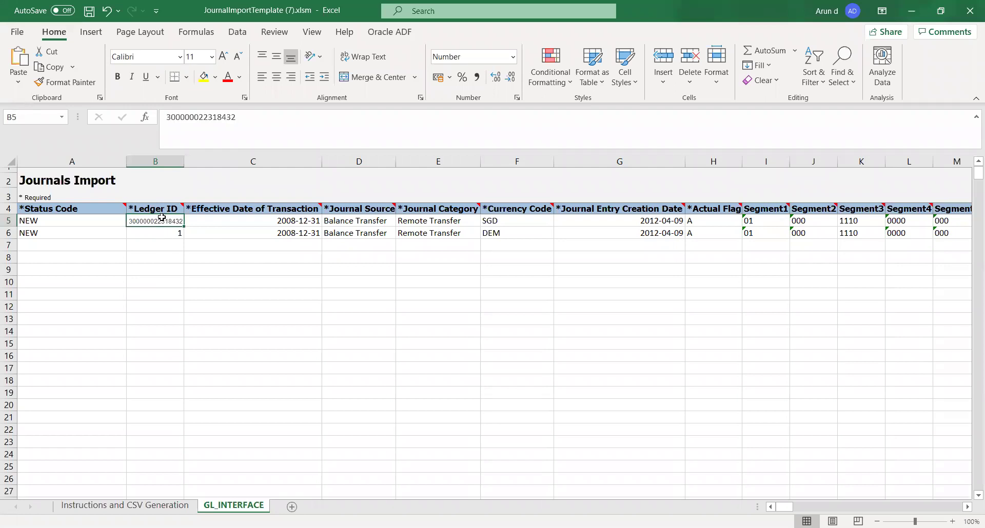
pyautogui.hotkey('ctrl', 'c')
pyautogui.press('Down')
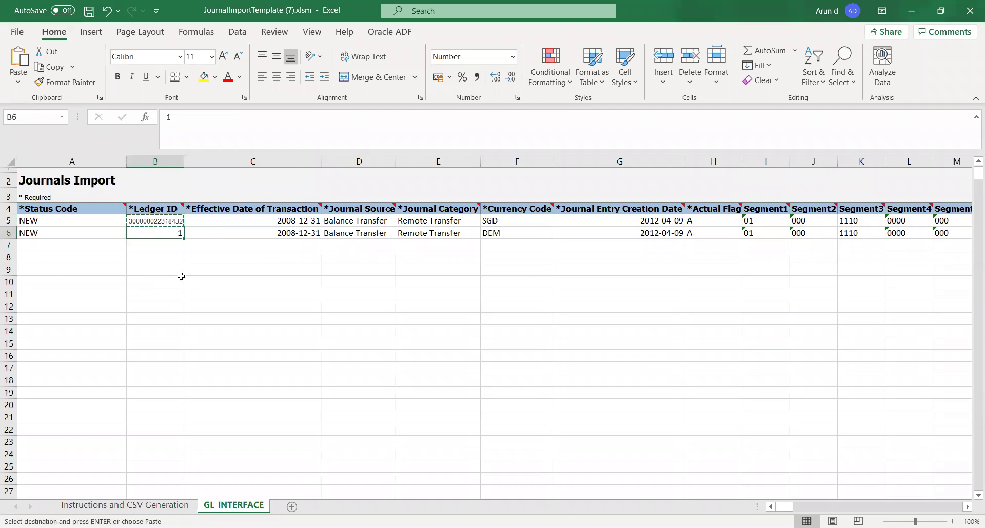
pyautogui.hotkey('ctrl', 'v')
pyautogui.press('Right')
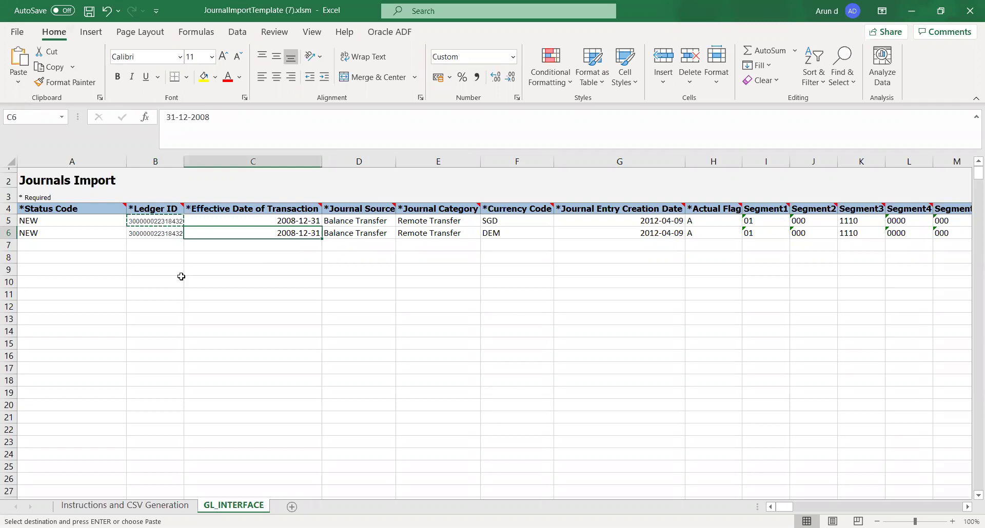
pyautogui.hotkey('ctrl', 's')
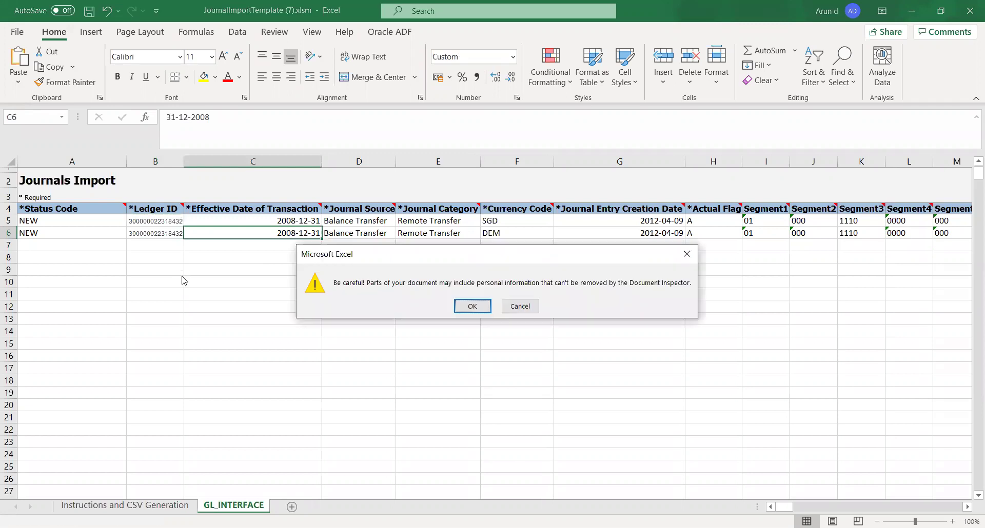
pyautogui.press('Return')
# Step: Enter 31-dec-2020 as the effective date in C5 and copy it to C6
pyautogui.press('Right')
pyautogui.press('Left')
pyautogui.press('Up')
pyautogui.write('3')
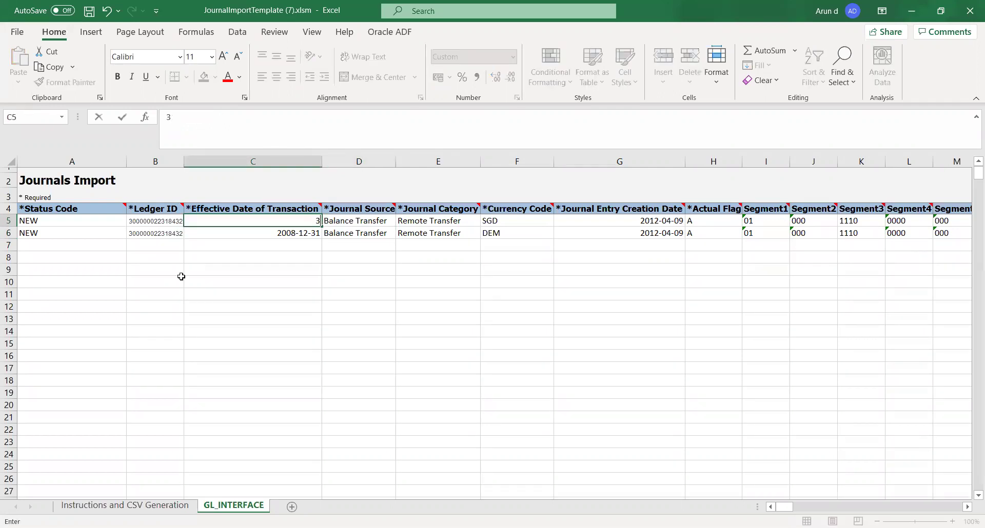
pyautogui.write('1-dec-2020')
pyautogui.press('Tab')
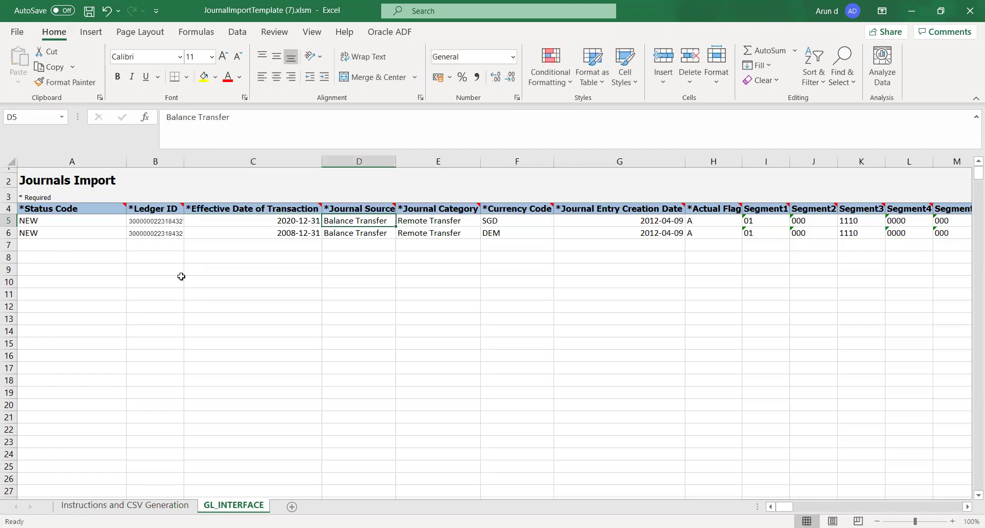
pyautogui.press('Left')
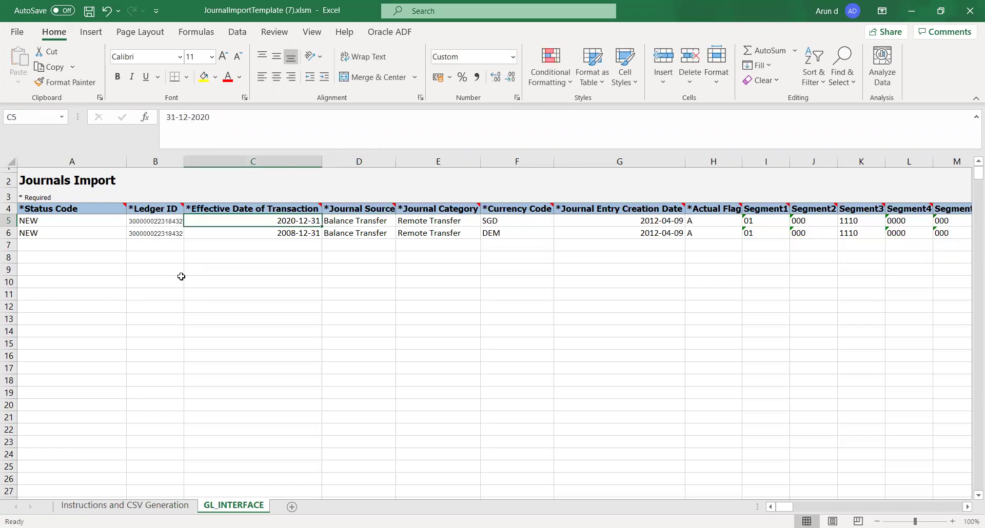
pyautogui.hotkey('ctrl', 'c')
pyautogui.press('Down')
pyautogui.hotkey('ctrl', 'v')
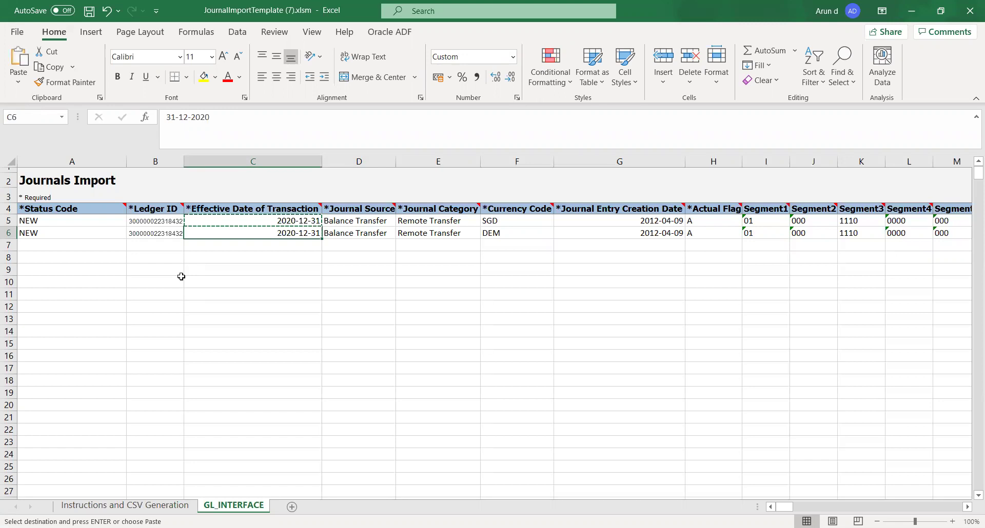
# Step: Enter Manual, Adjustment and USD as row 5's source, category and currency
pyautogui.press('Right')
pyautogui.press('Up')
pyautogui.write('Manual')
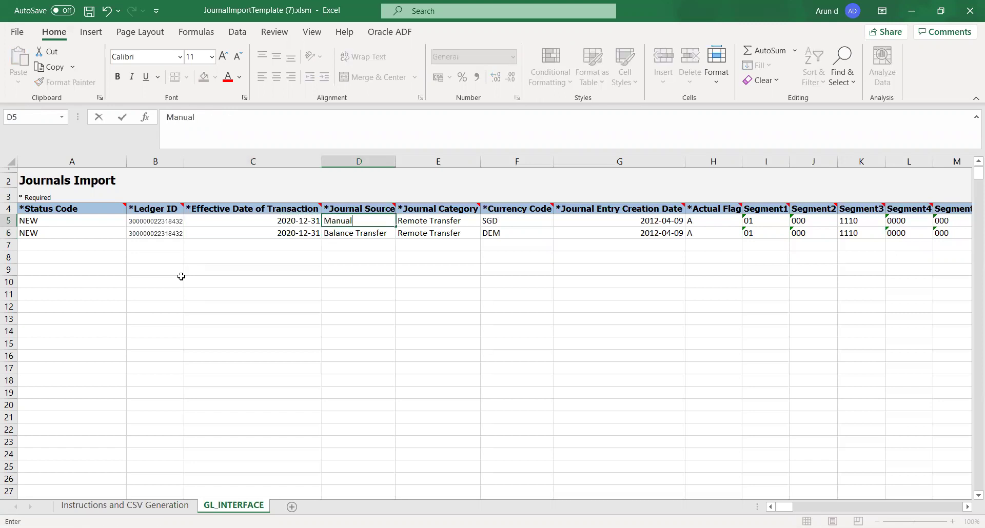
pyautogui.press('Tab')
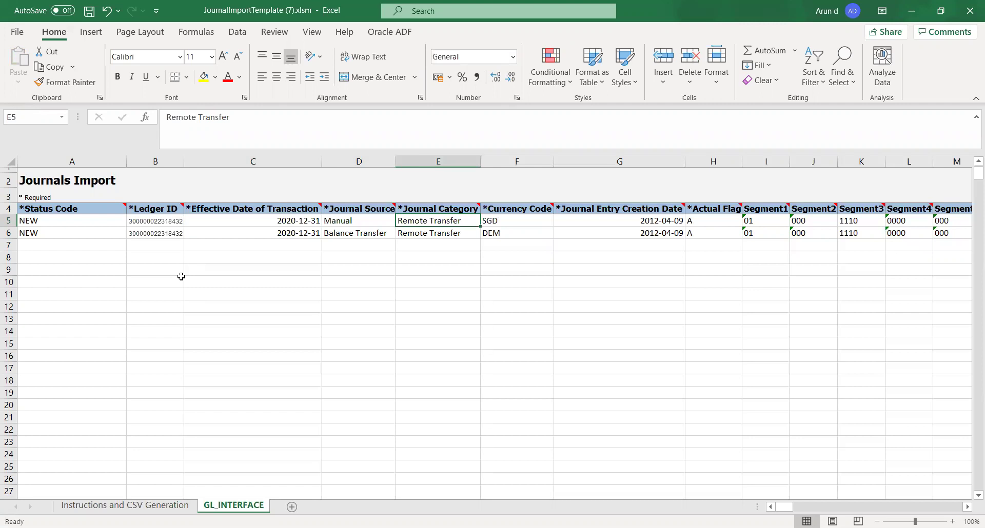
pyautogui.write('Adjust')
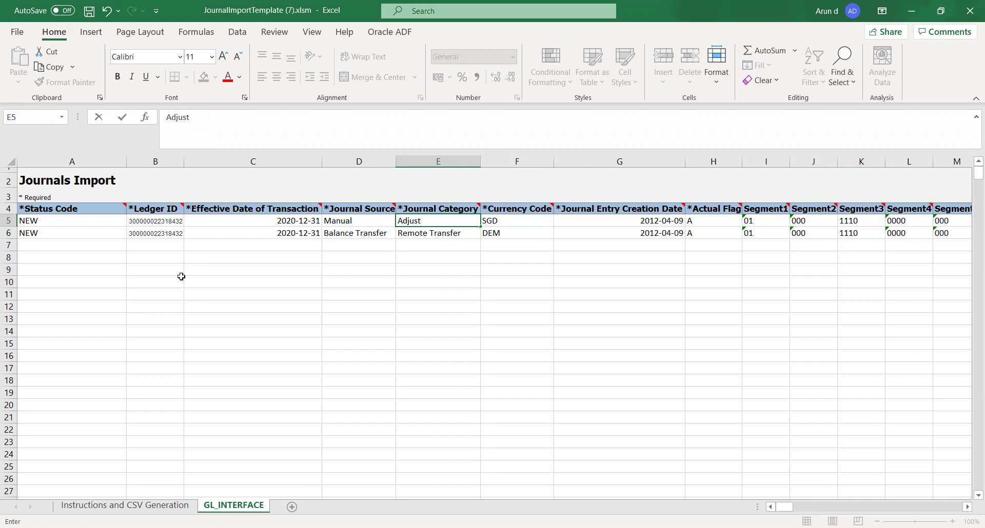
pyautogui.write('ment')
pyautogui.press('Tab')
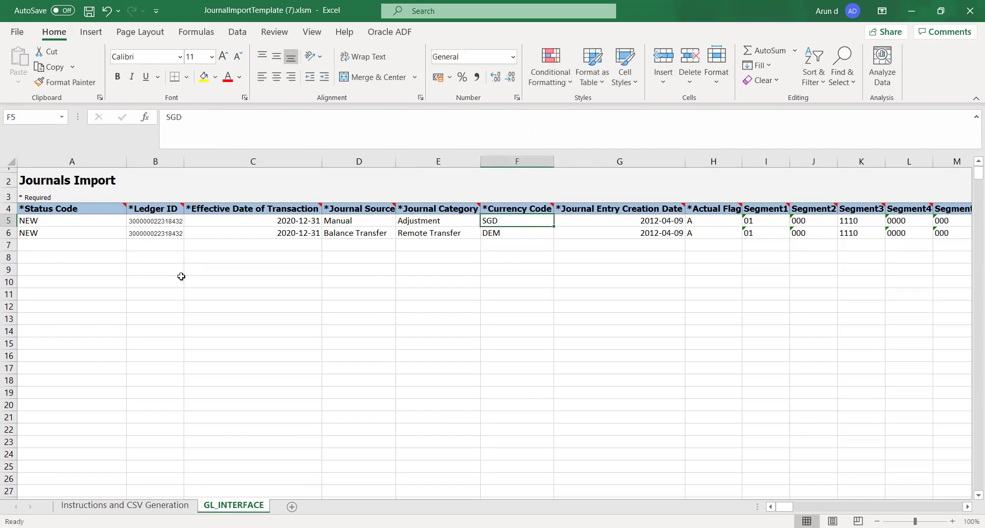
pyautogui.write('USD')
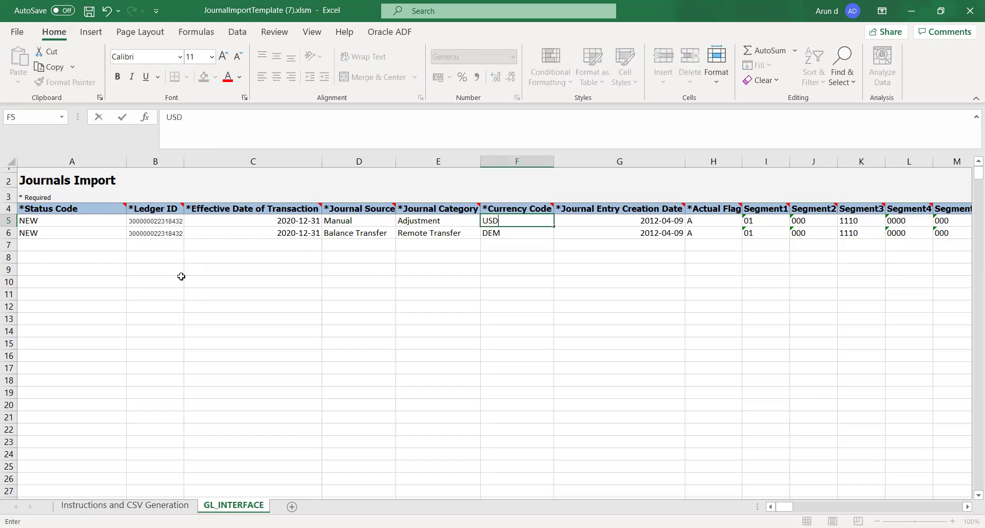
pyautogui.press('Tab')
pyautogui.press('Left')
pyautogui.press('Left')
pyautogui.press('Right')
pyautogui.press('Left')
pyautogui.press('Left')
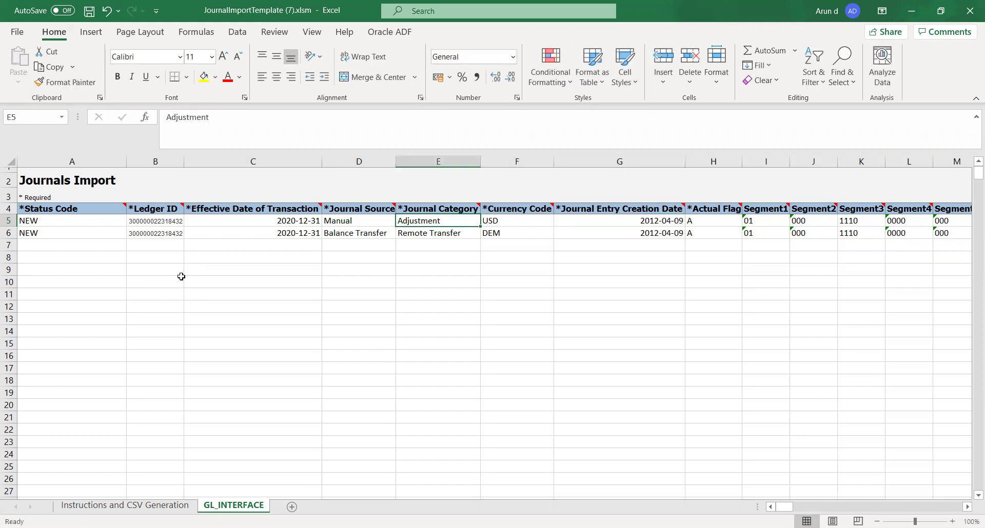
pyautogui.hotkey('shift', 'Right')
pyautogui.hotkey('shift', 'Right')
# Step: Copy Manual, Adjustment and USD from row 5 into row 6
pyautogui.hotkey('ctrl', 'c')
pyautogui.press('Down')
pyautogui.hotkey('ctrl', 'v')
# Step: Copy both 2020-12-31 effective dates into the Journal Entry Creation Date cells G5:G6
pyautogui.press('Right')
pyautogui.press('Right')
pyautogui.press('Right')
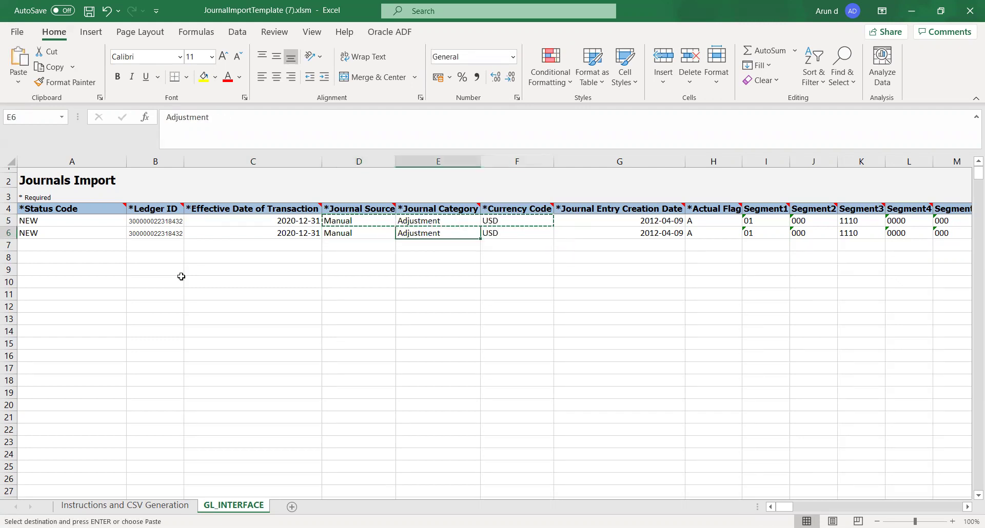
pyautogui.press('Left')
pyautogui.press('Left')
pyautogui.press('Left')
pyautogui.press('Left')
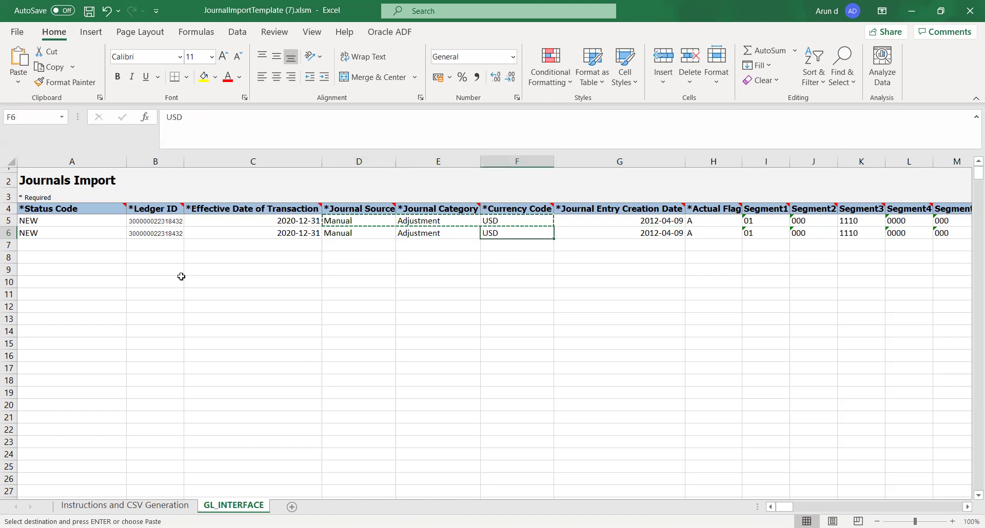
pyautogui.press('Up')
pyautogui.hotkey('shift', 'Down')
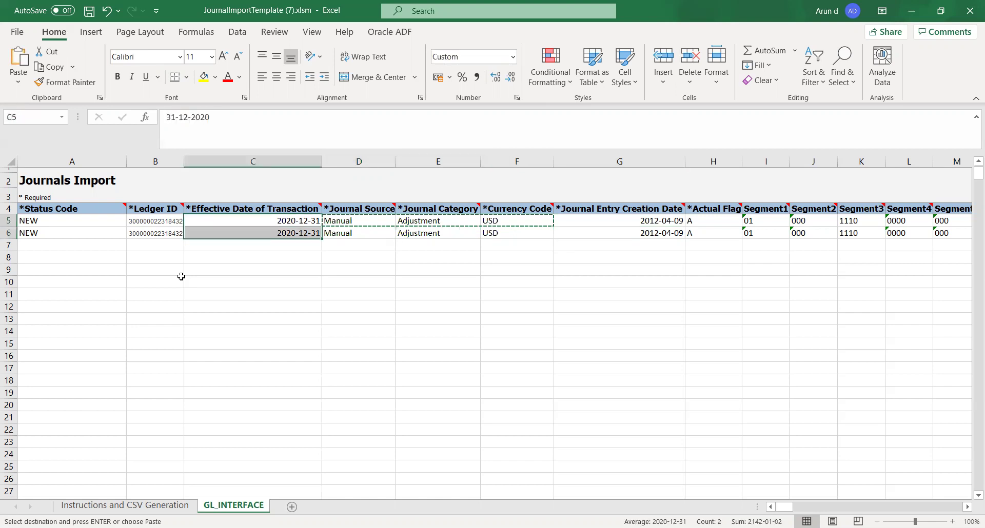
pyautogui.hotkey('ctrl', 'c')
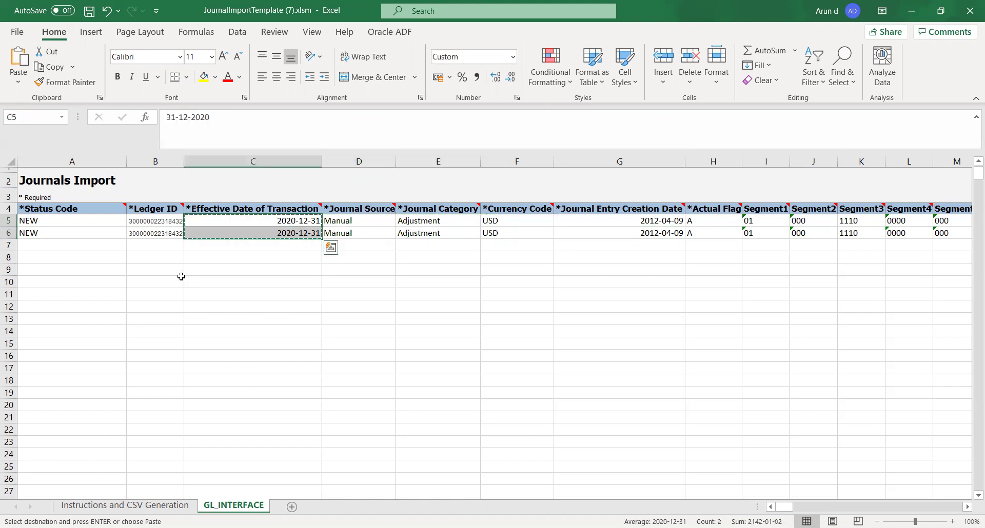
pyautogui.press('Right')
pyautogui.press('Right')
pyautogui.press('Right')
pyautogui.press('Right')
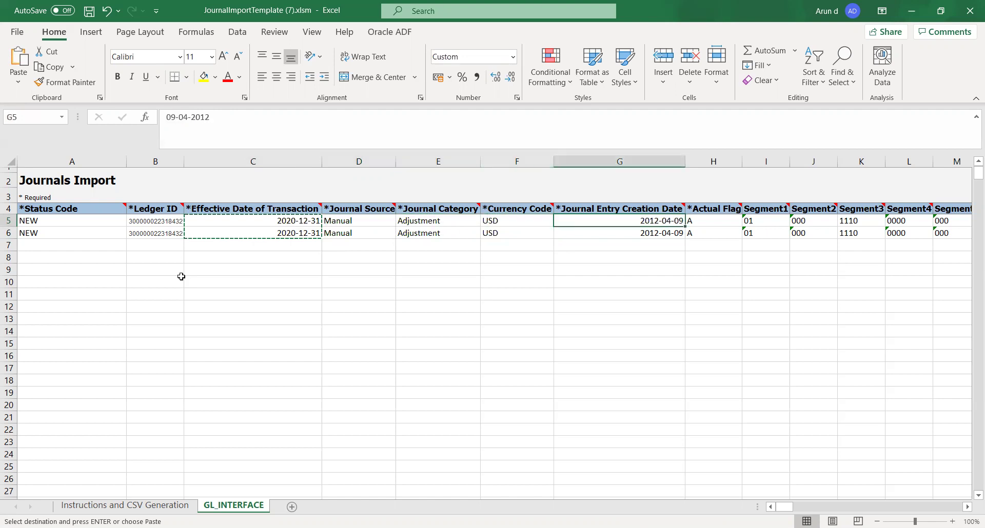
pyautogui.hotkey('ctrl', 'v')
# Step: Review the Actual Flag and segment values further right
pyautogui.press('Right')
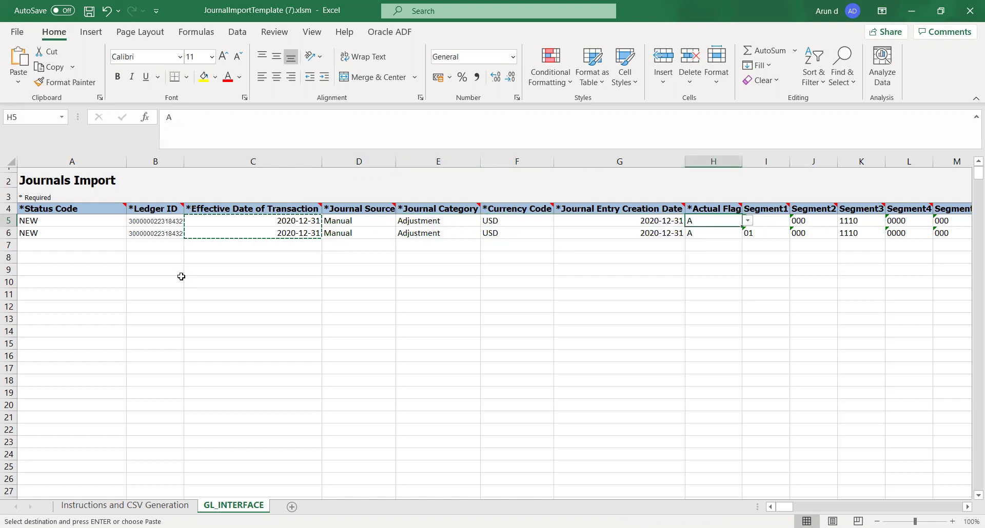
pyautogui.press('Right')
pyautogui.press('Right')
pyautogui.press('Right')
pyautogui.press('Right')
pyautogui.press('Right')
pyautogui.press('Right')
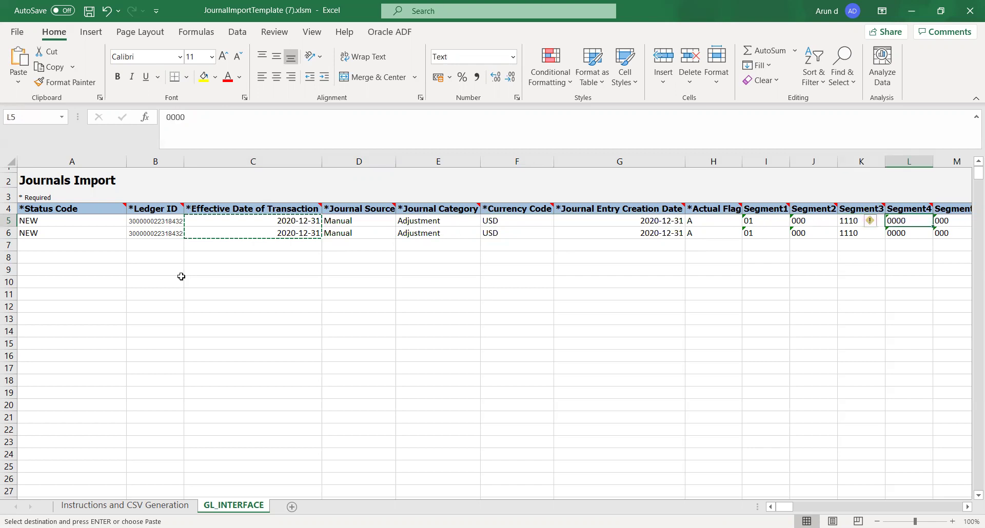
pyautogui.press('Left')
pyautogui.press('Left')
pyautogui.press('Left')
pyautogui.press('Left')
pyautogui.press('Left')
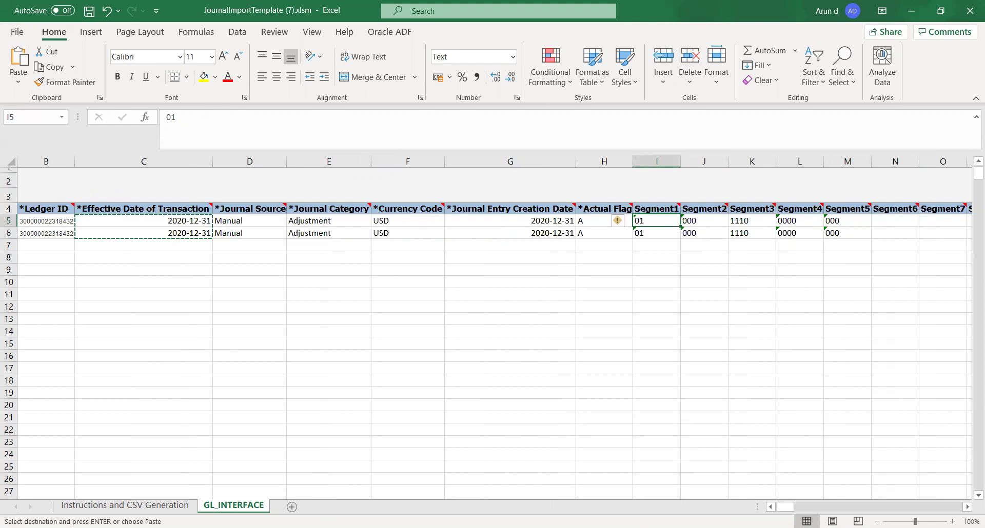
pyautogui.hotkey('alt', 'Tab')
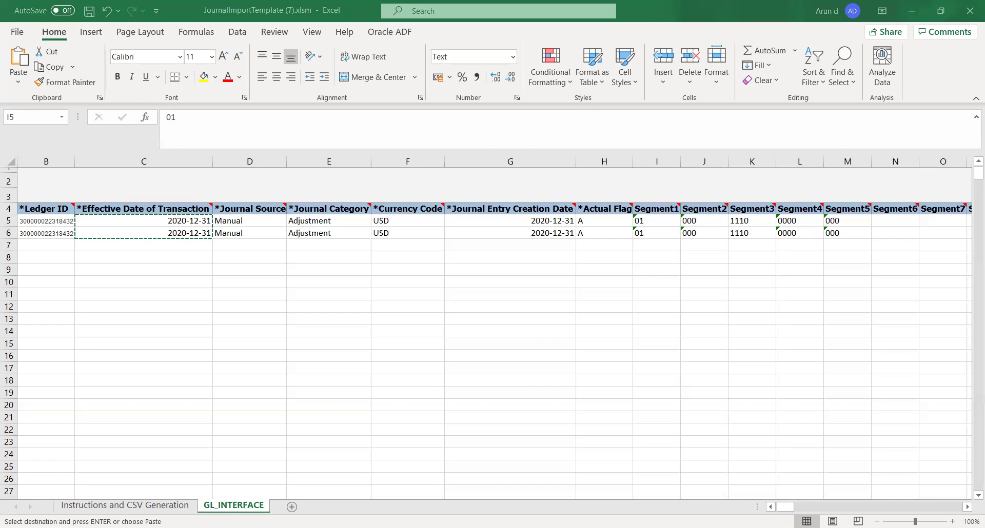
# Step: Enter 110, 21000 and 65410 as the first line's Segment1, Segment2 and Segment3
pyautogui.press('Escape')
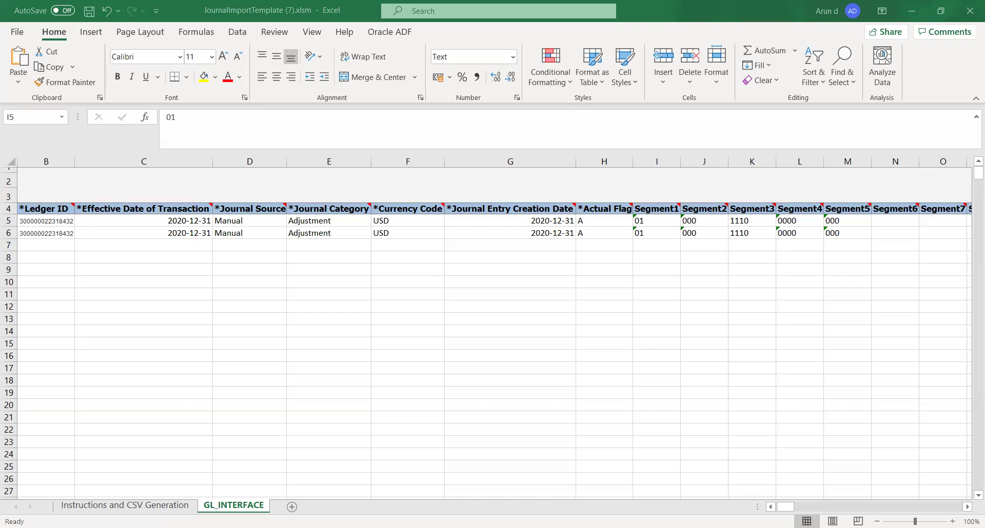
pyautogui.write('110')
pyautogui.press('Tab')
pyautogui.click(683, 221)
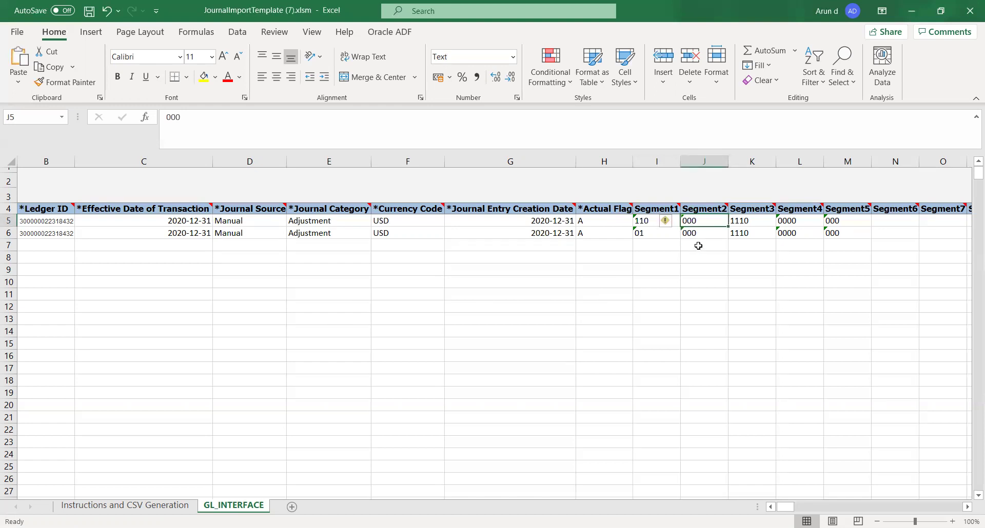
pyautogui.write('21000')
pyautogui.press('Tab')
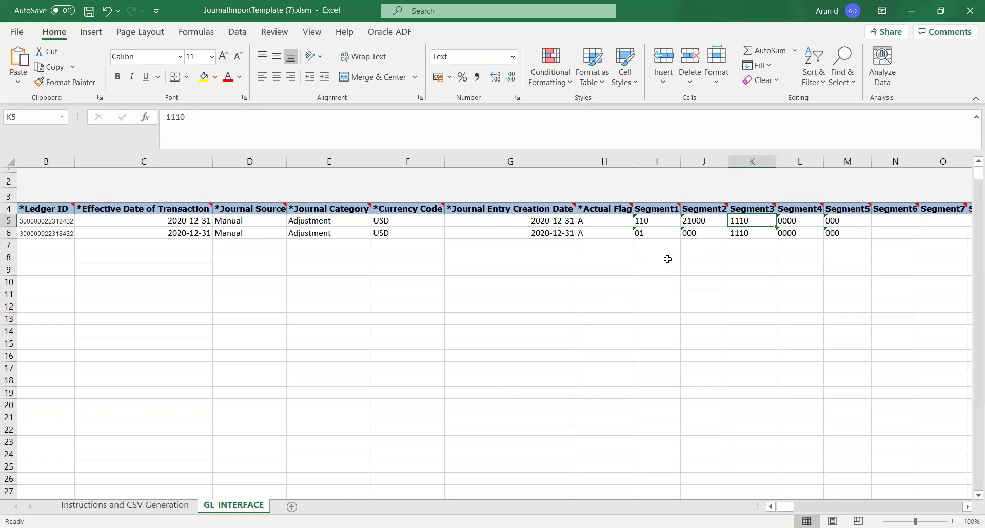
pyautogui.write('65410')
pyautogui.press('Tab')
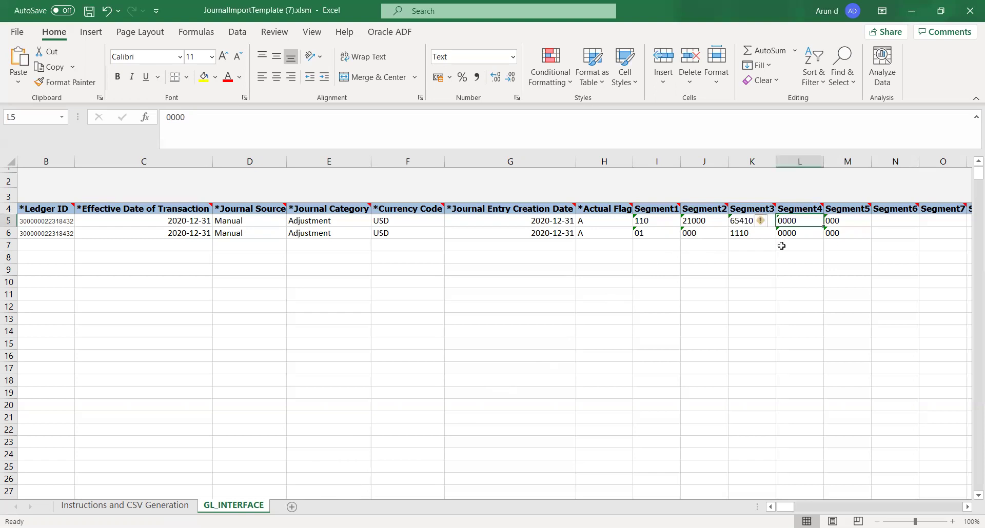
# Step: Skip past Segment4–5 and paste 00 into the first line's Segment6
pyautogui.press('Tab')
pyautogui.hotkey('alt', 'Tab')
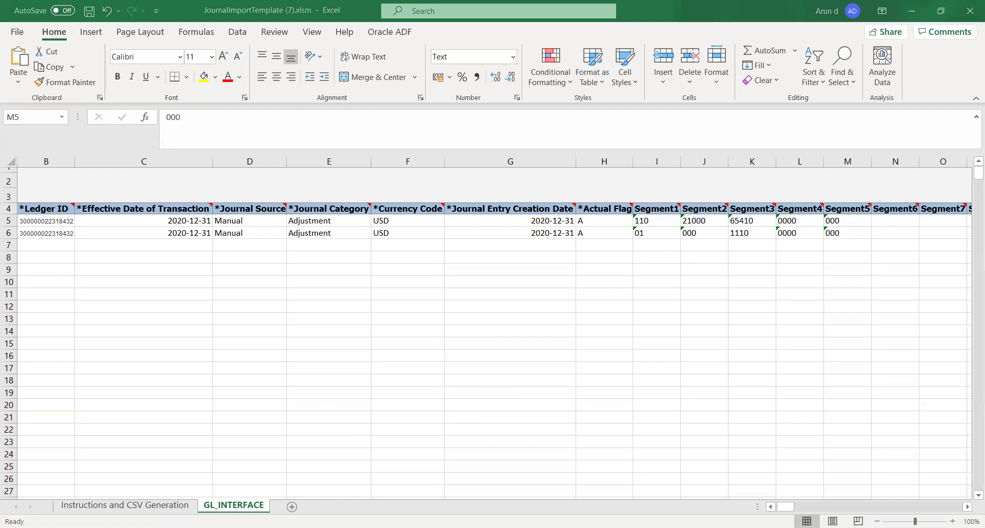
pyautogui.hotkey('alt', 'Tab')
pyautogui.press('Tab')
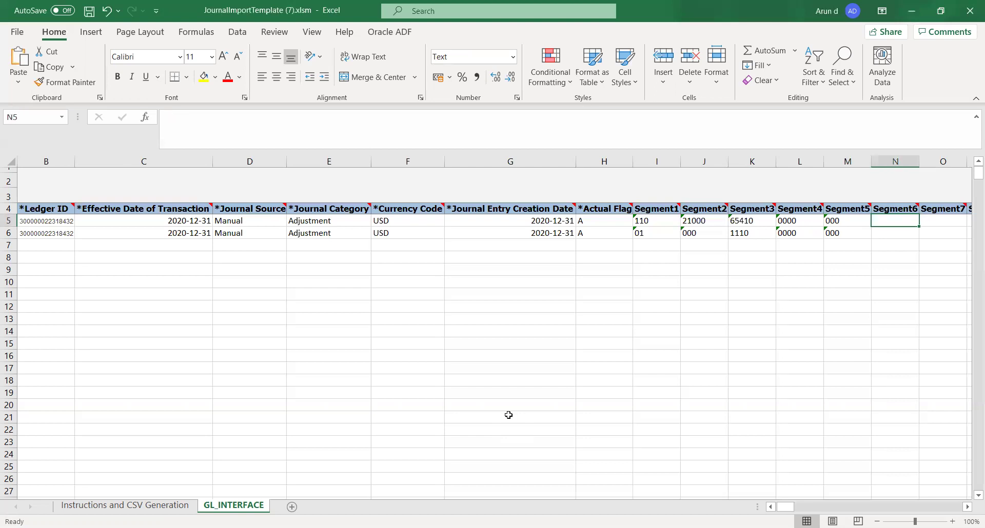
pyautogui.hotkey('alt', 'Tab')
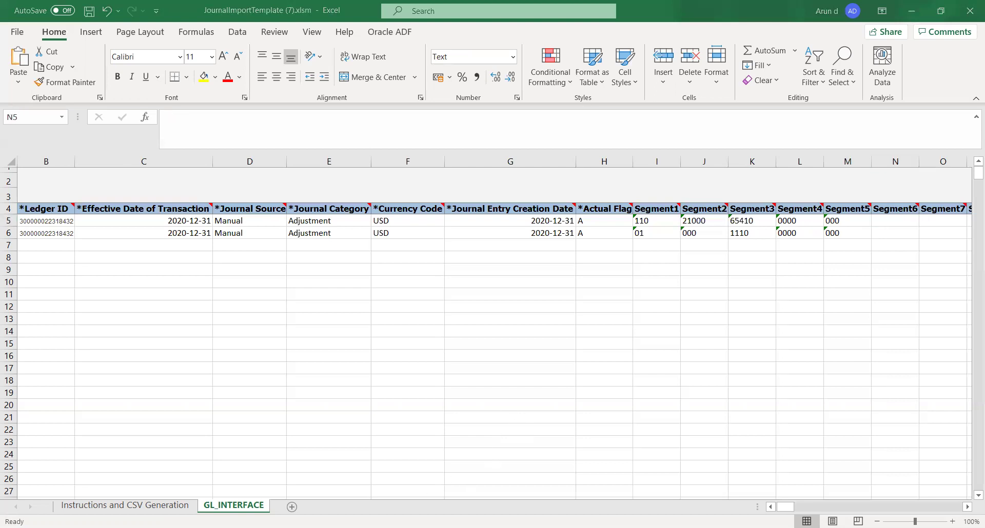
pyautogui.hotkey('alt', 'Tab')
pyautogui.write('00')
pyautogui.press('Tab')
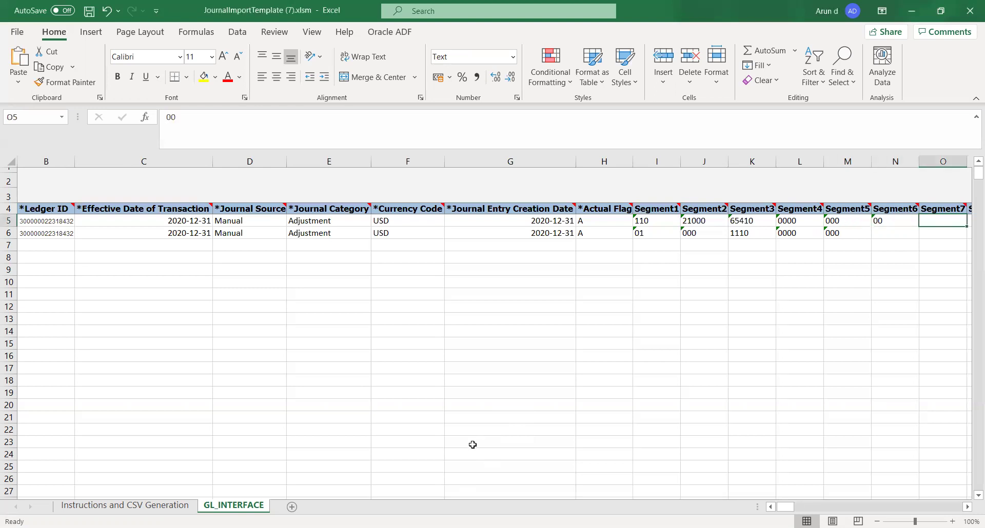
# Step: Paste 000 into both Segment7 and Segment8 of the first line
pyautogui.hotkey('alt', 'Tab')
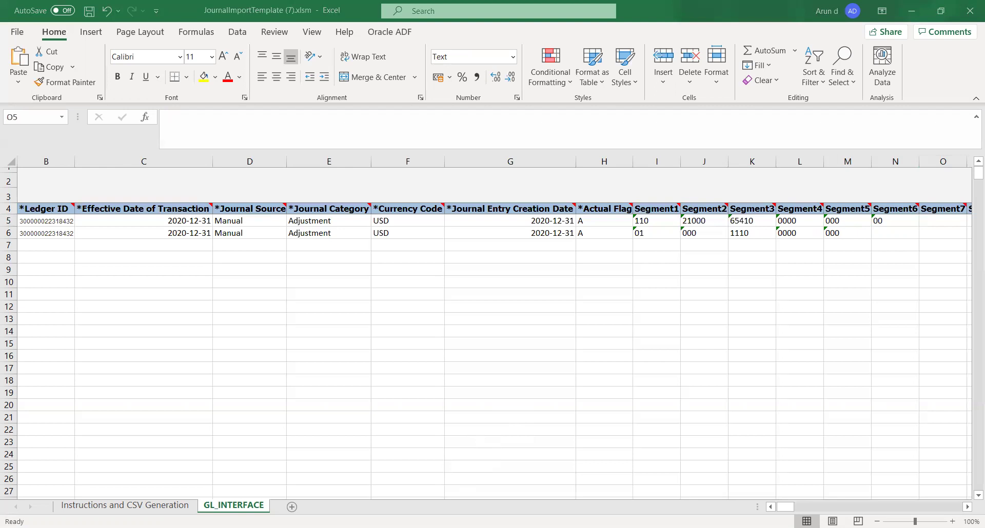
pyautogui.hotkey('alt', 'Tab')
pyautogui.write('000')
pyautogui.press('Tab')
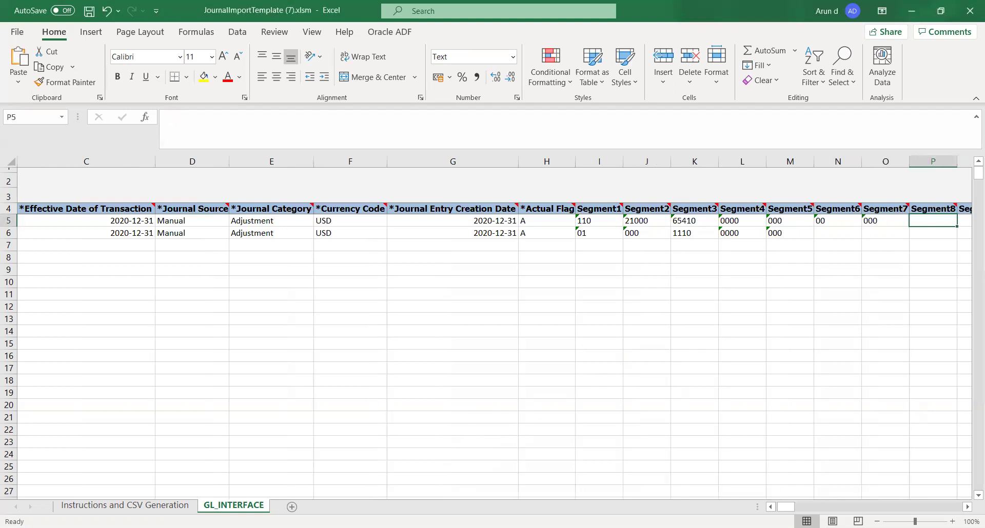
pyautogui.hotkey('alt', 'Tab')
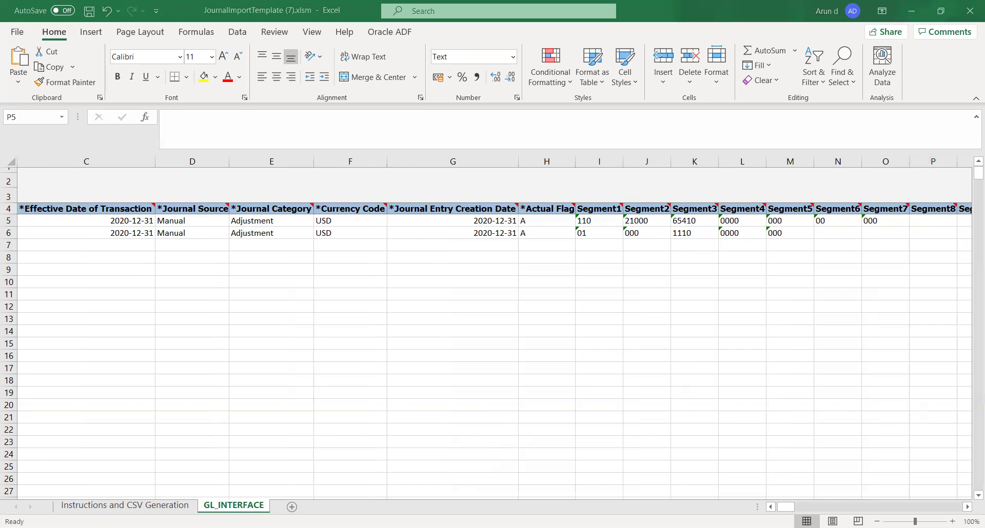
pyautogui.hotkey('alt', 'Tab')
pyautogui.write('000')
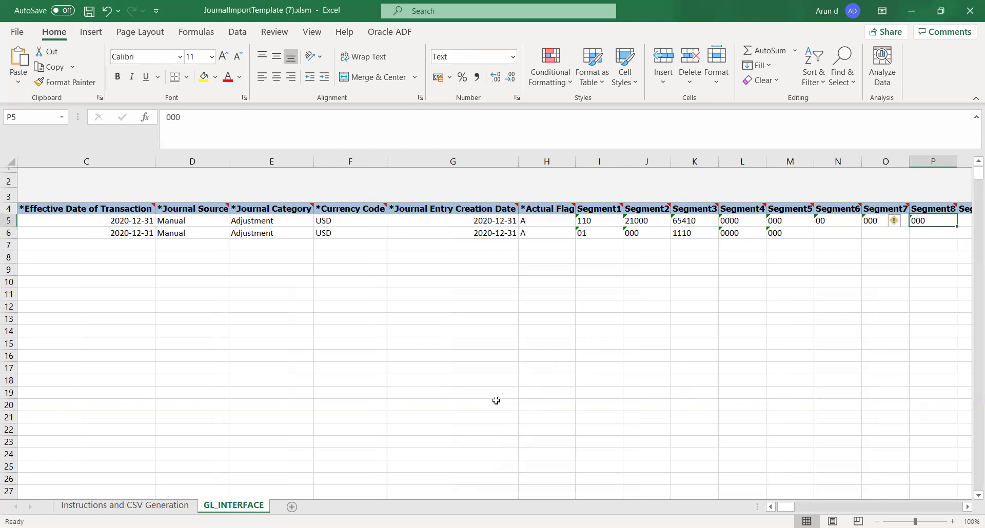
pyautogui.hotkey('alt', 'Tab')
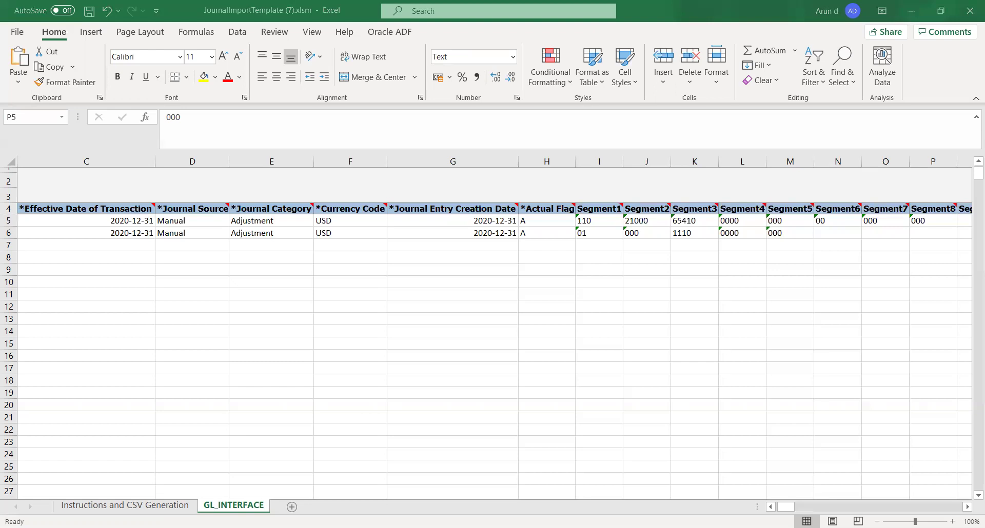
# Step: Set the second line's Segment3 to 11200
pyautogui.click(650, 246)
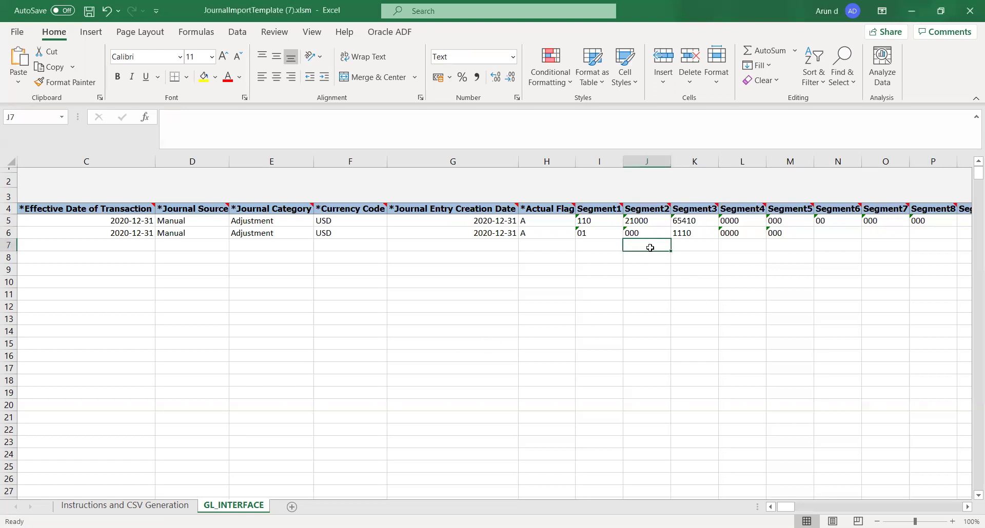
pyautogui.click(297, 527)
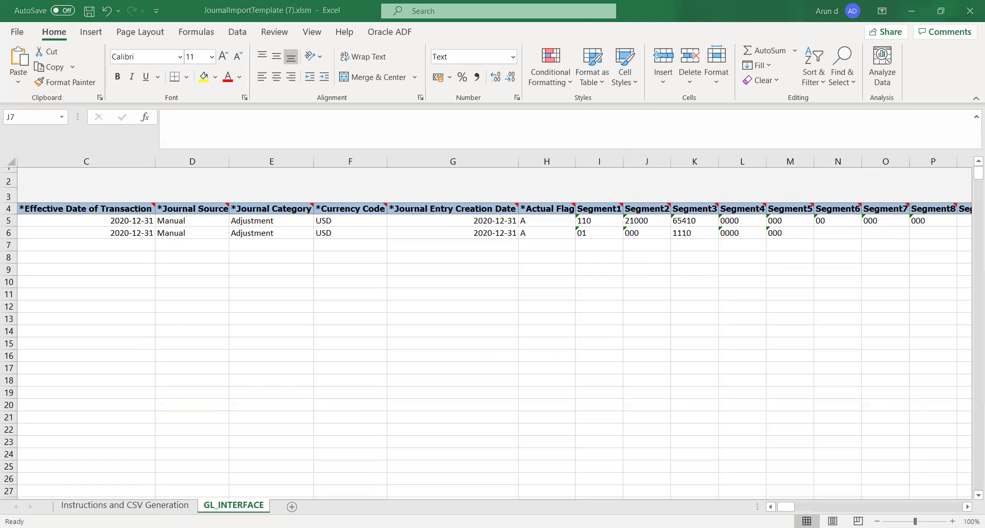
pyautogui.click(564, 248)
pyautogui.press('Up')
pyautogui.press('Right')
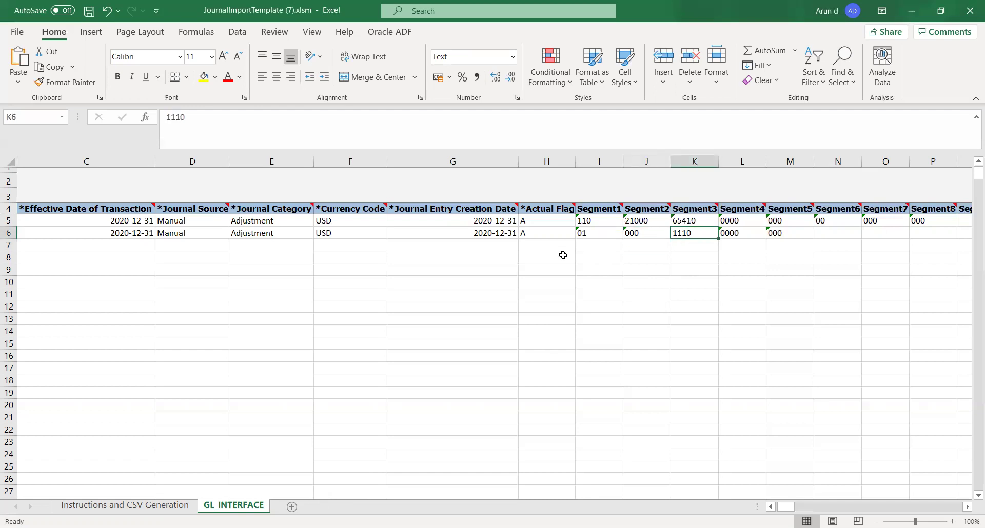
pyautogui.write('11200')
# Step: Copy Segment1–2 values 110 and 21000 from row 5 into row 6
pyautogui.press('Left')
pyautogui.press('Left')
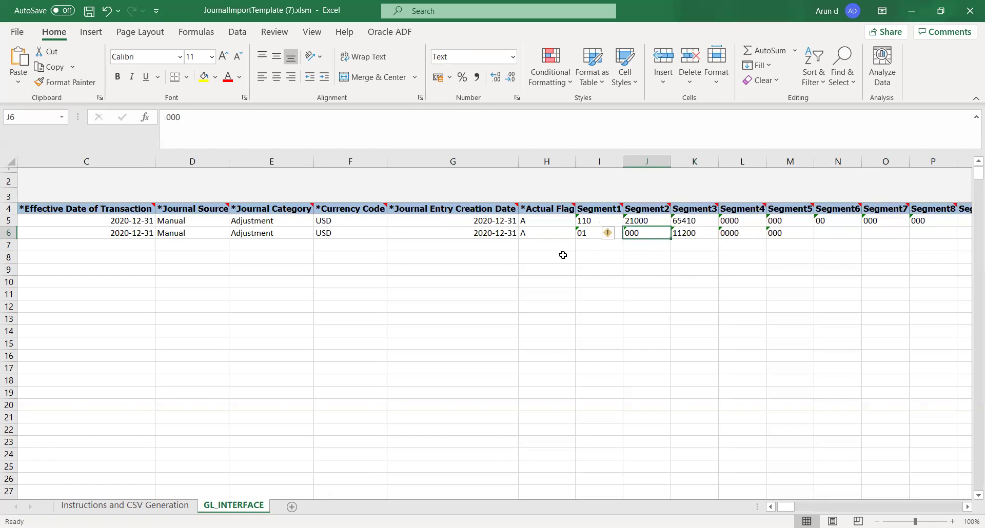
pyautogui.press('Up')
pyautogui.hotkey('shift', 'Right')
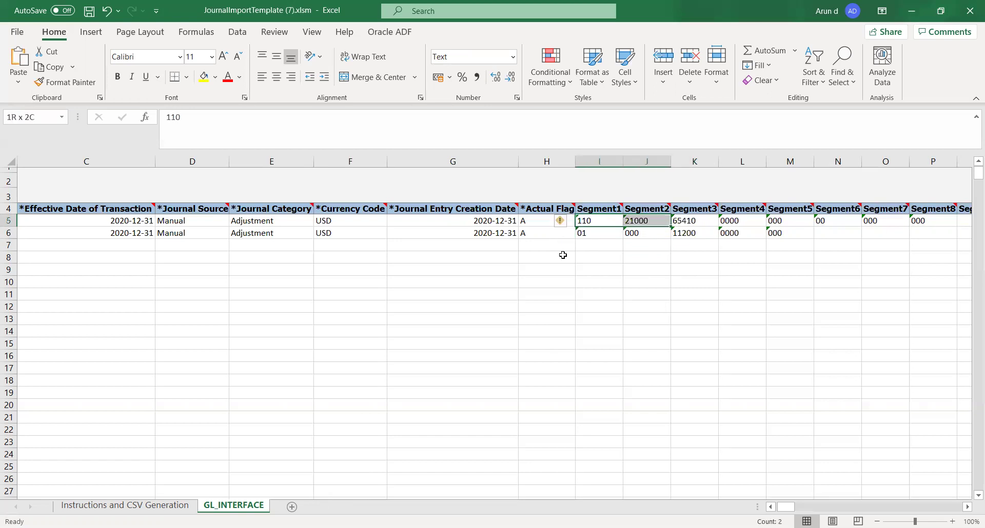
pyautogui.hotkey('ctrl', 'c')
pyautogui.press('Down')
pyautogui.hotkey('ctrl', 'v')
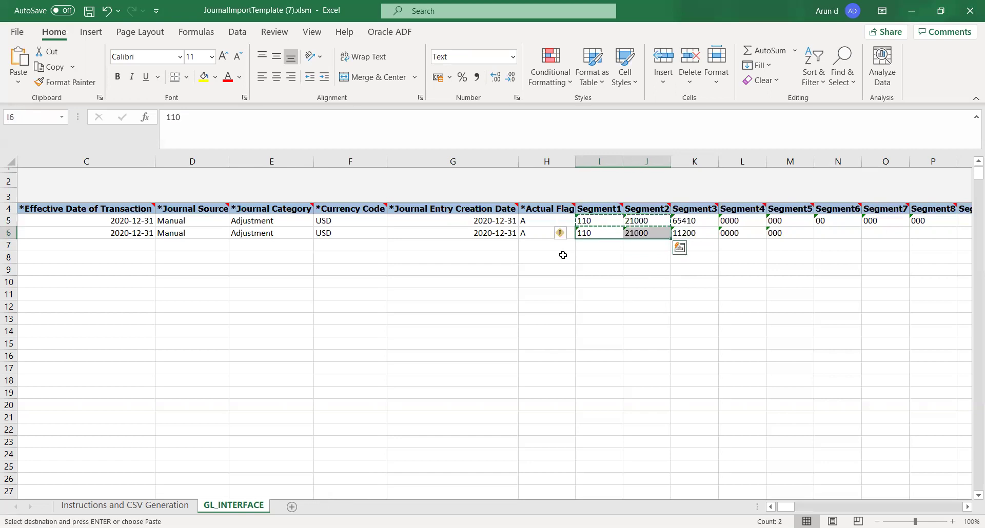
# Step: Copy Segment4–8 values from the first line into the second line
pyautogui.press('Right')
pyautogui.press('Right')
pyautogui.press('Right')
pyautogui.press('Up')
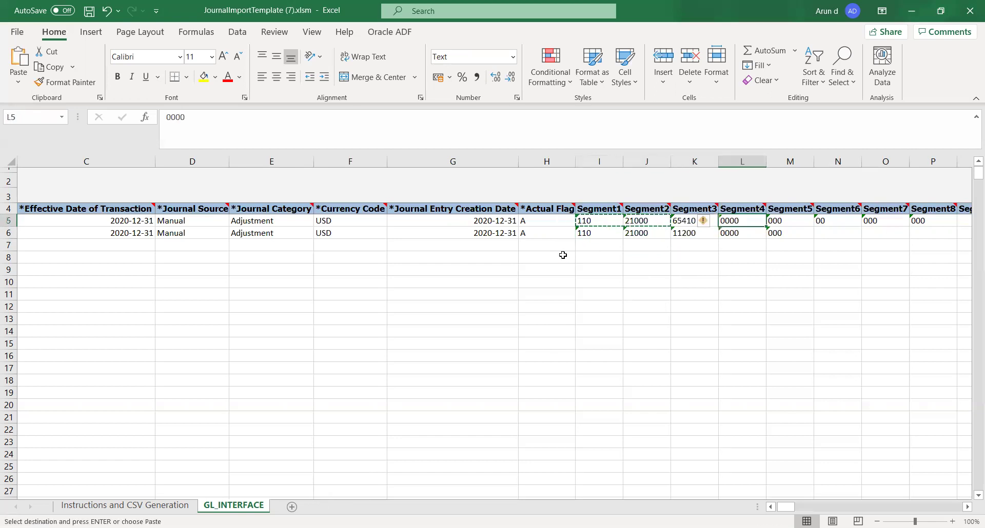
pyautogui.hotkey('shift', 'Right')
pyautogui.hotkey('shift', 'Right')
pyautogui.hotkey('shift', 'Right')
pyautogui.hotkey('shift', 'Right')
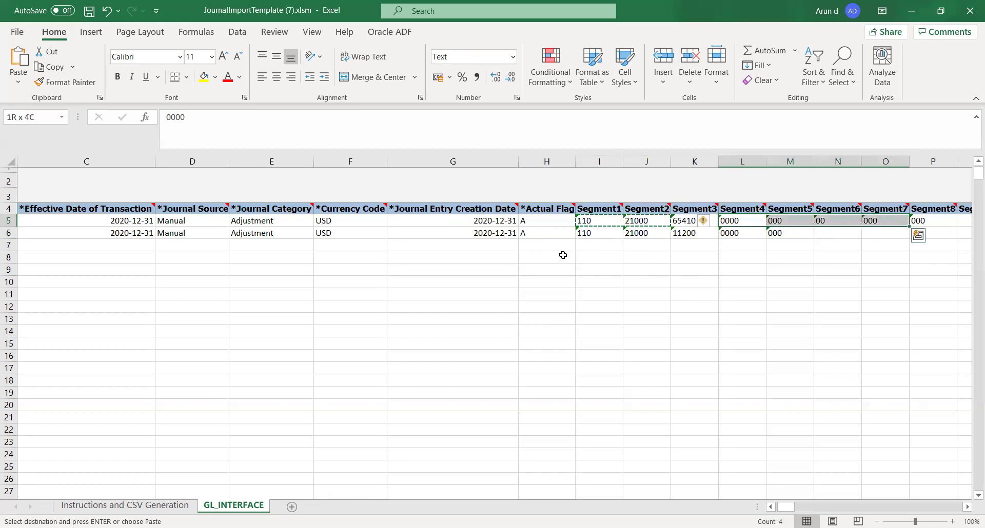
pyautogui.hscroll(1, 562, 255)
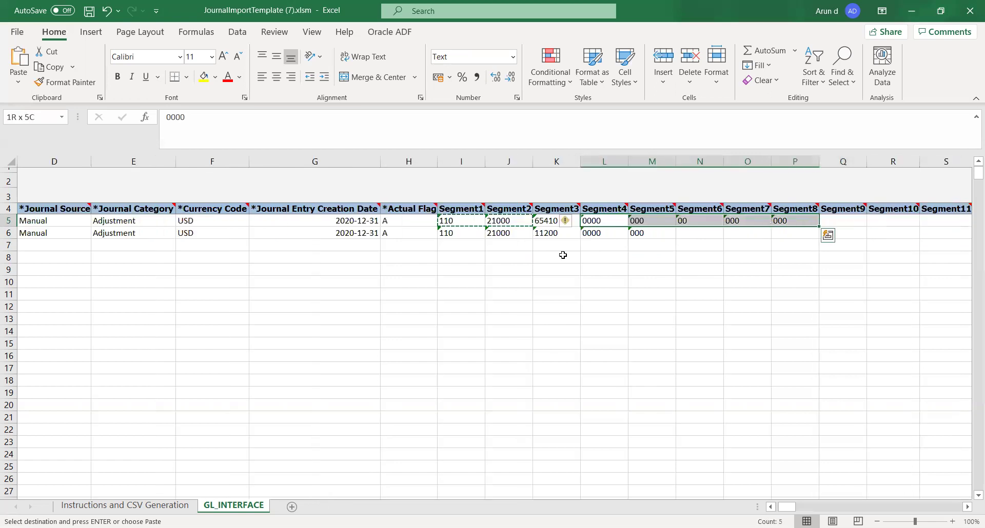
pyautogui.hotkey('ctrl', 'c')
pyautogui.press('Down')
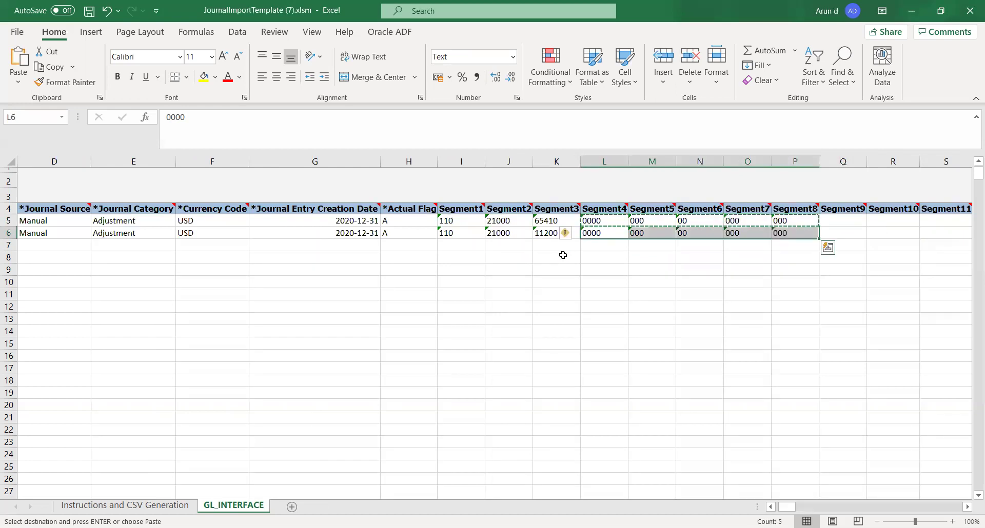
pyautogui.press('Right')
pyautogui.press('Right')
pyautogui.press('Right')
pyautogui.press('Right')
pyautogui.press('Right')
pyautogui.press('Right')
pyautogui.press('Right')
pyautogui.press('Right')
pyautogui.press('Right')
pyautogui.press('Right')
pyautogui.press('Right')
pyautogui.press('Right')
pyautogui.press('Right')
pyautogui.press('Right')
pyautogui.press('Right')
pyautogui.press('Right')
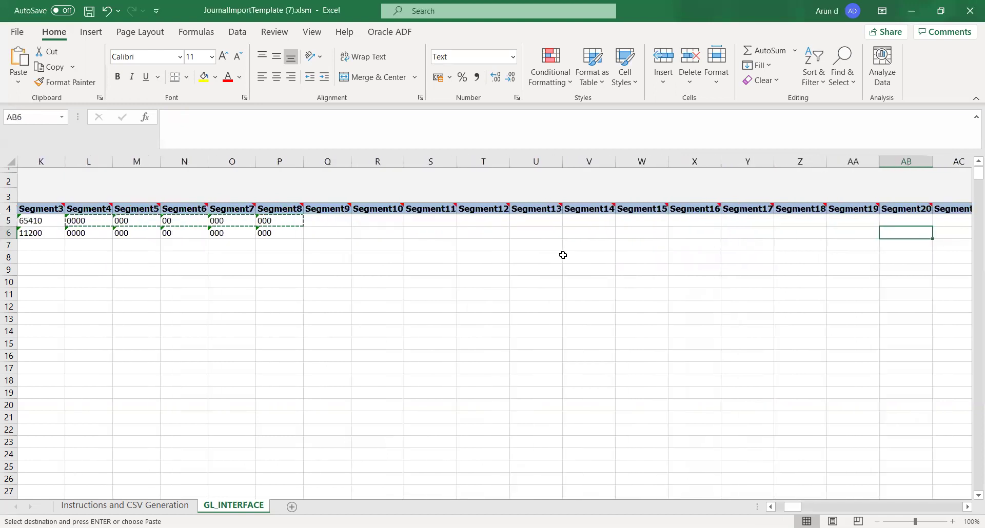
pyautogui.press('Right')
pyautogui.press('Right')
pyautogui.press('Right')
pyautogui.press('Right')
pyautogui.press('Right')
pyautogui.press('Right')
pyautogui.press('Right')
pyautogui.press('Right')
pyautogui.press('Right')
pyautogui.press('Right')
pyautogui.press('Right')
pyautogui.press('Right')
pyautogui.press('Right')
pyautogui.press('Right')
pyautogui.press('Right')
pyautogui.press('Right')
pyautogui.press('Left')
pyautogui.press('Left')
pyautogui.press('Left')
pyautogui.press('Left')
pyautogui.press('Left')
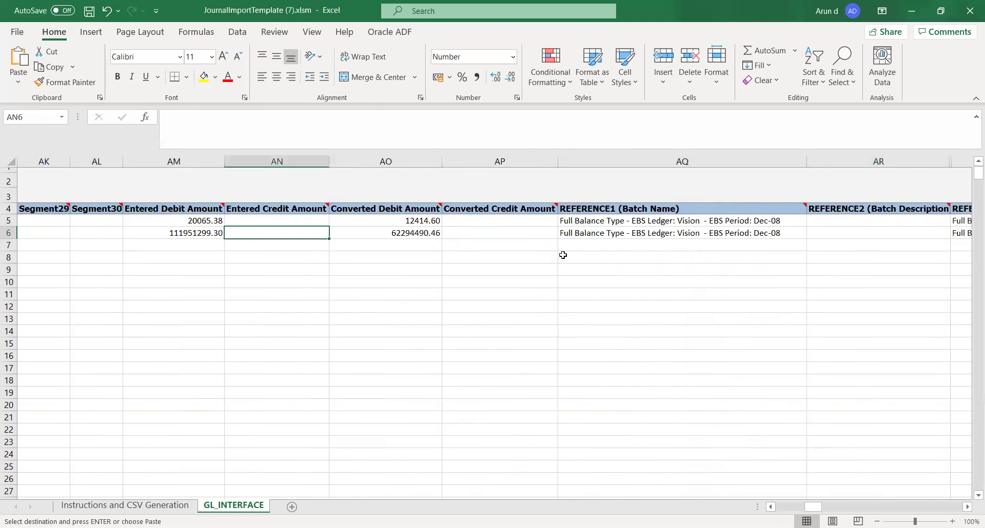
# Step: Set the first line's Entered Debit Amount to 25000
pyautogui.press('Up')
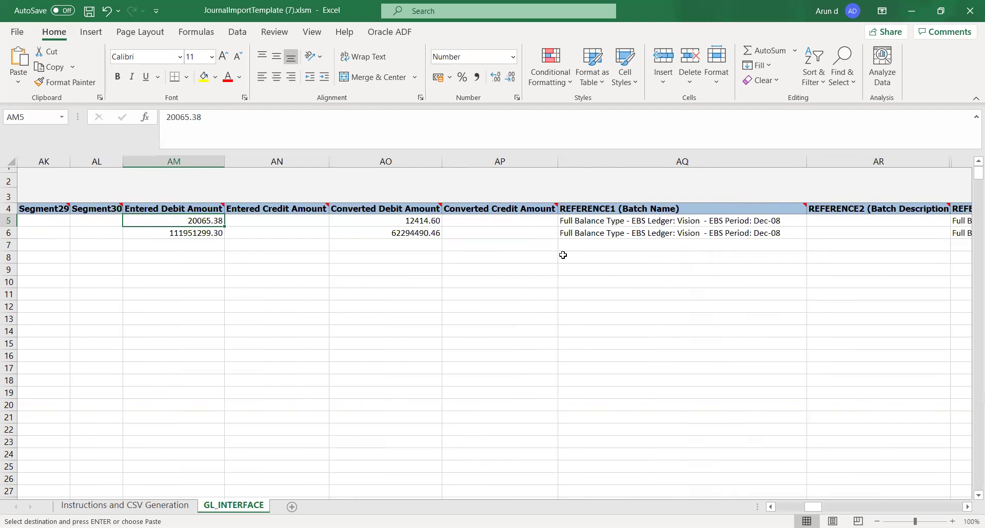
pyautogui.write('25000')
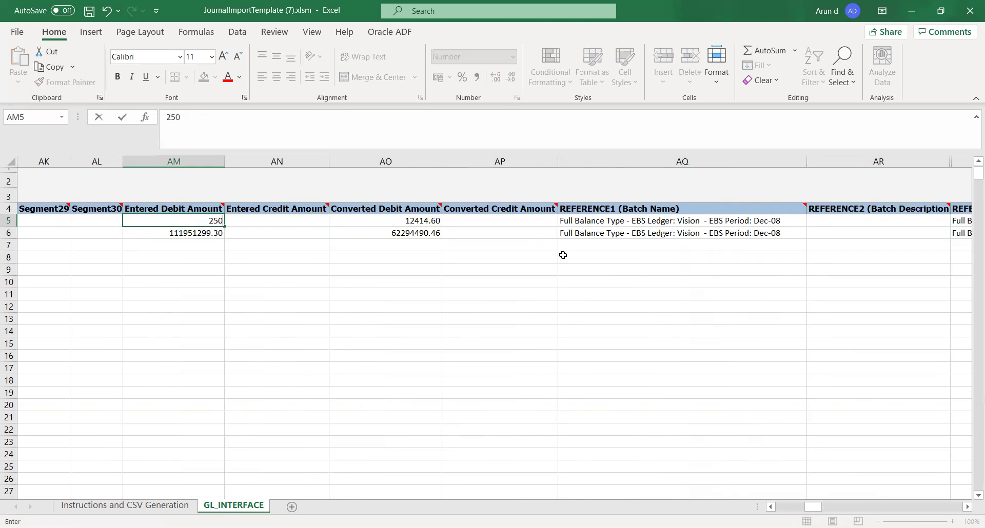
pyautogui.press('Return')
pyautogui.press('Tab')
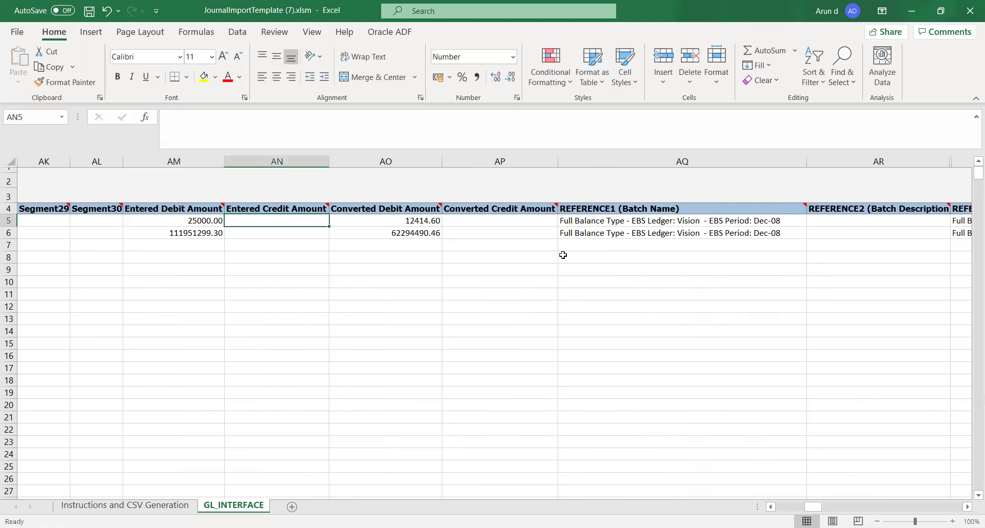
# Step: Clear the second line's debit and enter 25000 as its Entered Credit Amount in AN6
pyautogui.press('Left')
pyautogui.press('Down')
pyautogui.press('Delete')
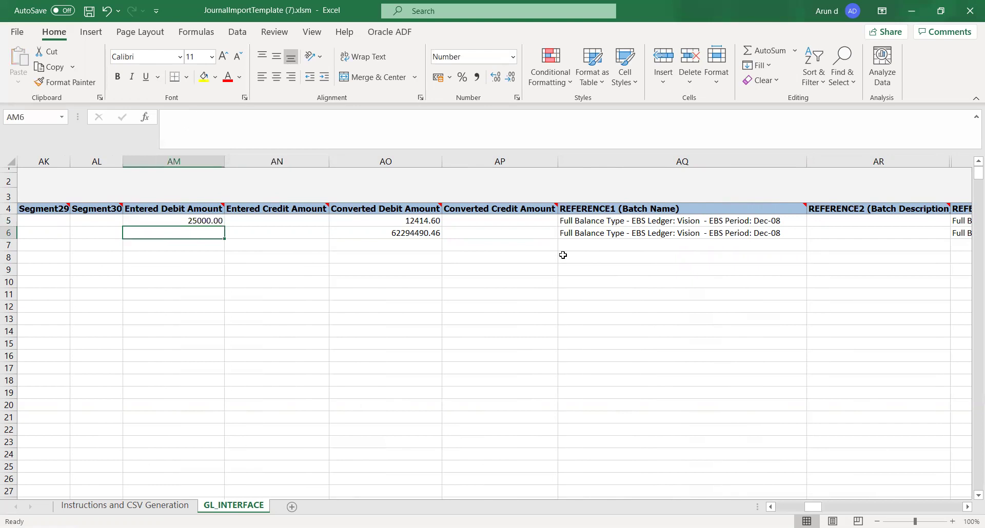
pyautogui.press('Right')
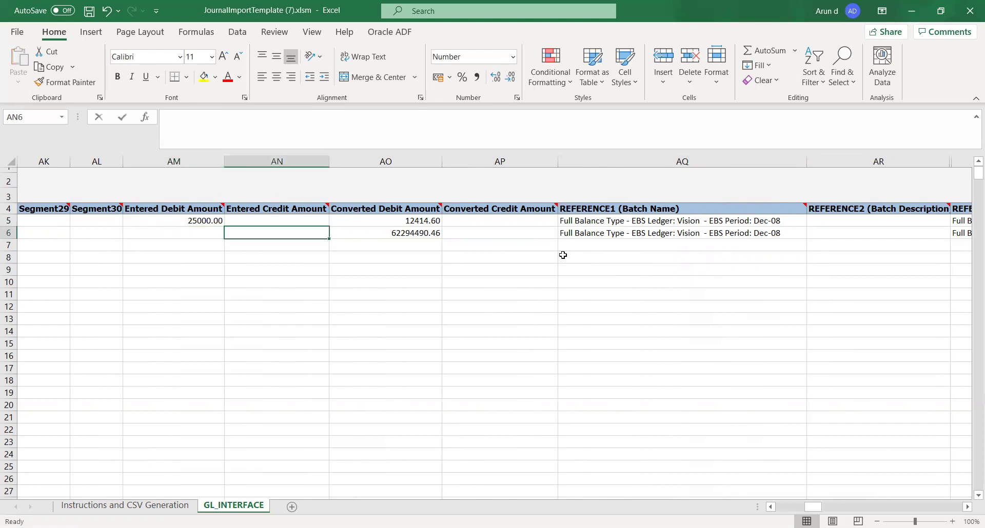
pyautogui.write('25000')
pyautogui.press('Tab')
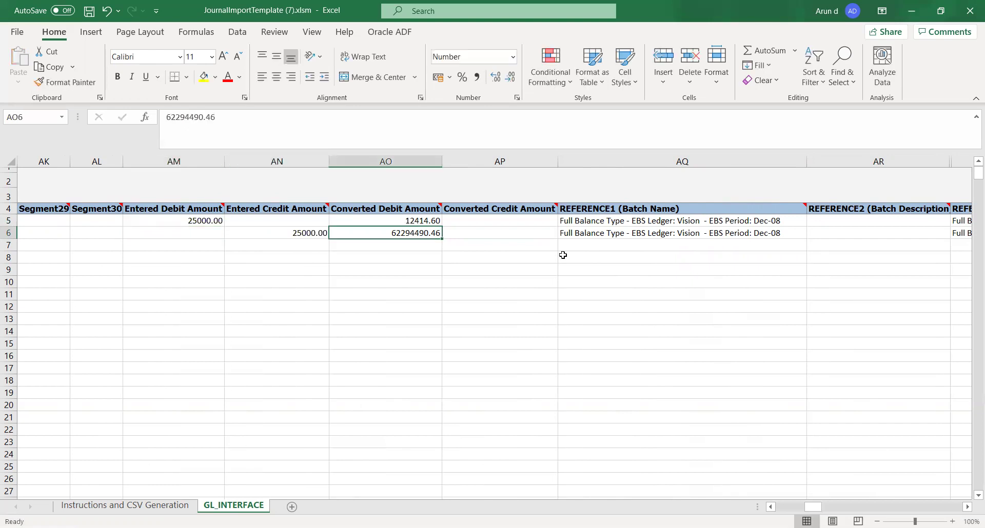
pyautogui.press('Left')
pyautogui.press('Left')
pyautogui.press('Left')
pyautogui.press('Left')
pyautogui.press('Left')
pyautogui.press('Left')
pyautogui.press('Left')
pyautogui.press('Left')
pyautogui.press('Left')
pyautogui.press('Left')
pyautogui.press('Left')
pyautogui.press('Left')
pyautogui.press('Left')
pyautogui.press('Left')
pyautogui.press('Left')
pyautogui.press('Left')
pyautogui.press('Left')
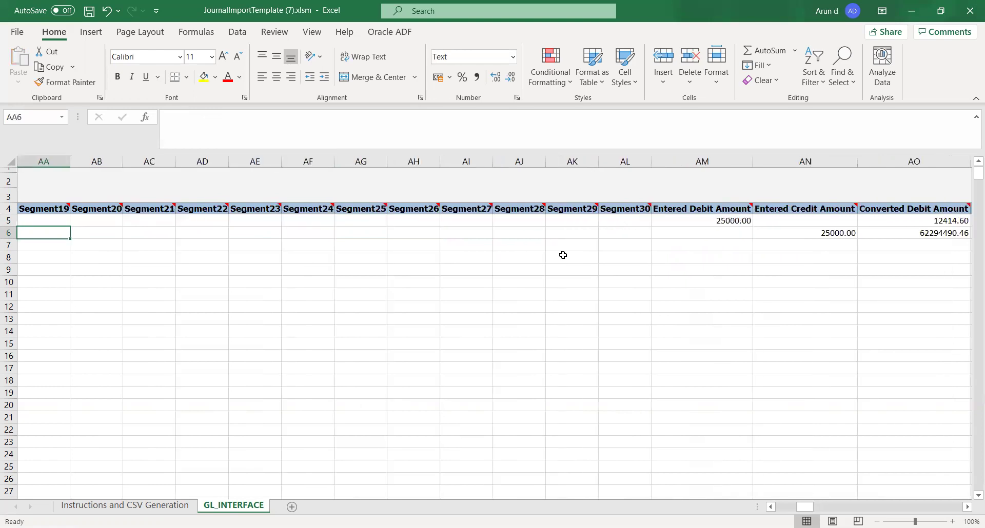
pyautogui.press('Left')
pyautogui.press('Left')
pyautogui.press('Left')
pyautogui.press('Left')
pyautogui.press('Left')
pyautogui.press('Left')
pyautogui.press('Left')
pyautogui.press('Left')
pyautogui.press('Left')
pyautogui.press('Left')
pyautogui.press('Left')
pyautogui.press('Left')
pyautogui.press('Left')
pyautogui.press('Left')
pyautogui.press('Left')
pyautogui.press('Left')
pyautogui.press('Left')
pyautogui.press('Left')
pyautogui.press('Left')
pyautogui.press('Left')
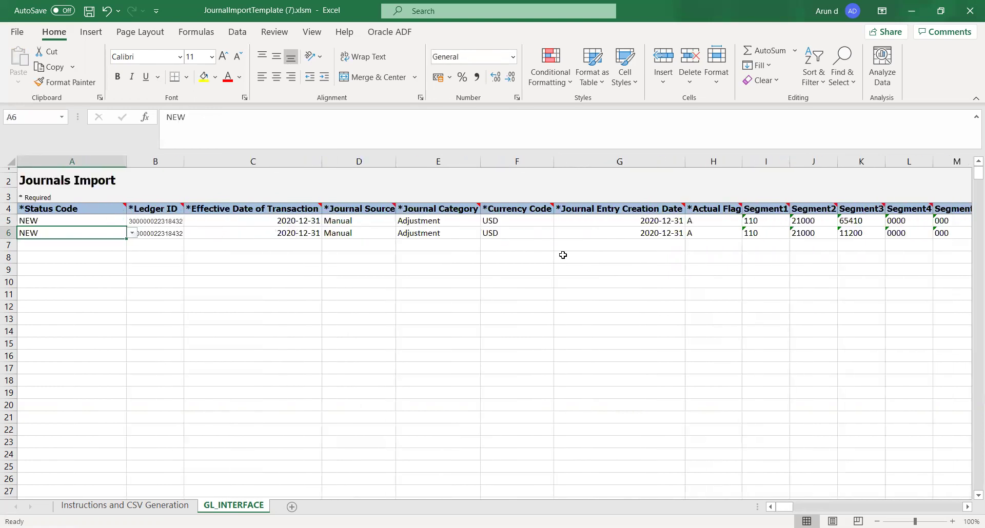
pyautogui.press('Right')
pyautogui.press('Right')
pyautogui.press('Right')
pyautogui.press('Right')
pyautogui.press('Right')
pyautogui.press('Right')
pyautogui.press('Right')
pyautogui.press('Right')
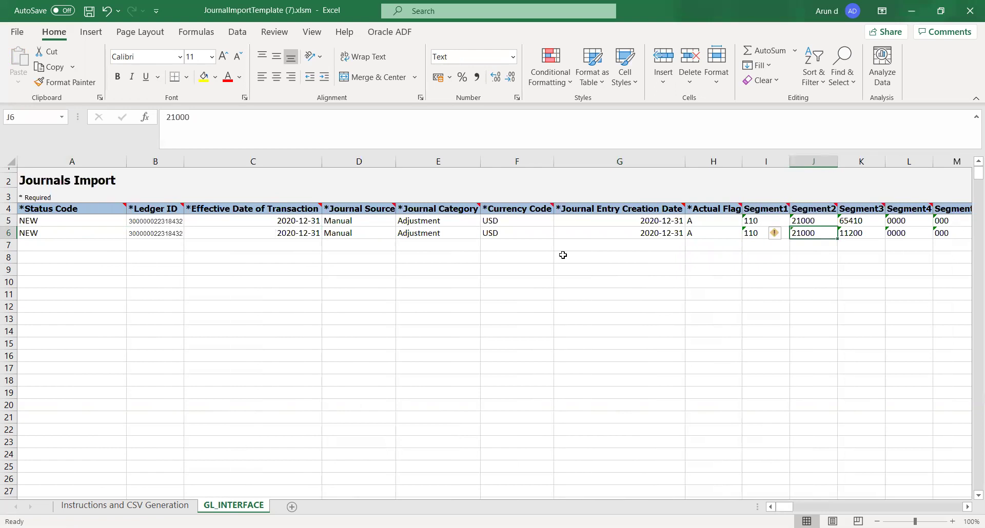
pyautogui.press('Right')
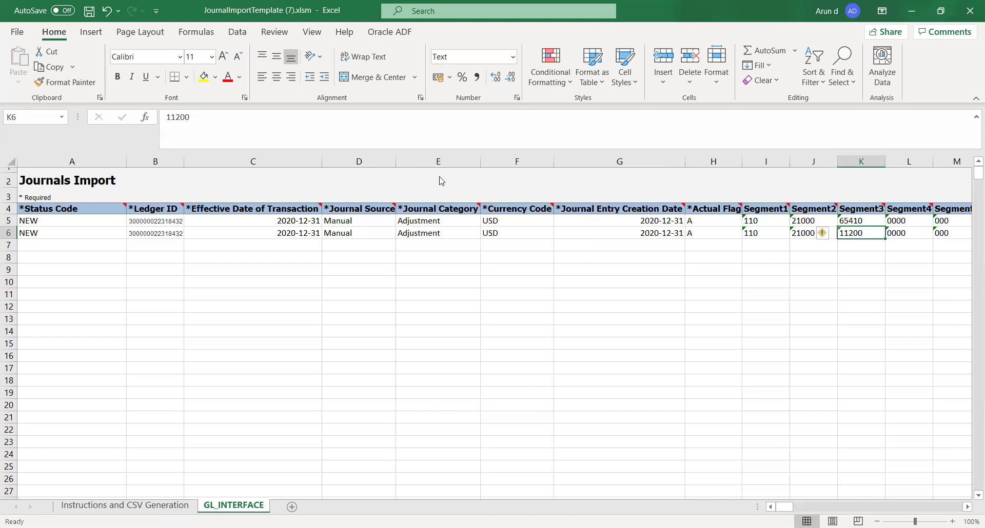
pyautogui.hotkey('alt', 'Tab')
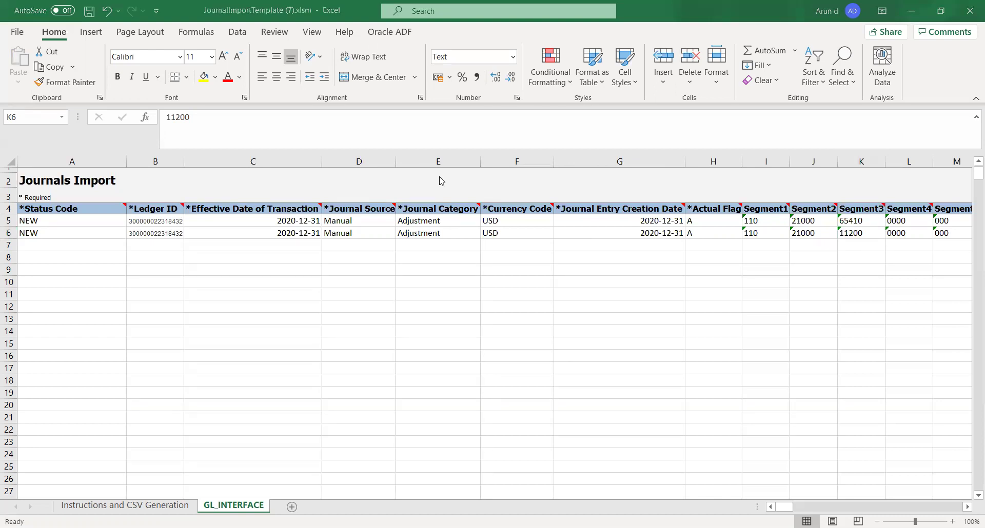
pyautogui.hotkey('alt', 'Tab')
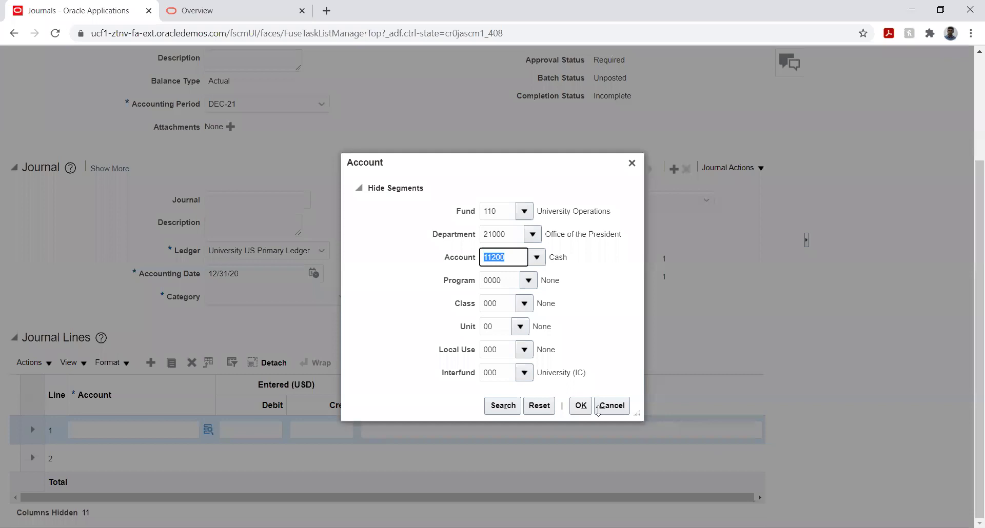
pyautogui.doubleClick(450, 260)
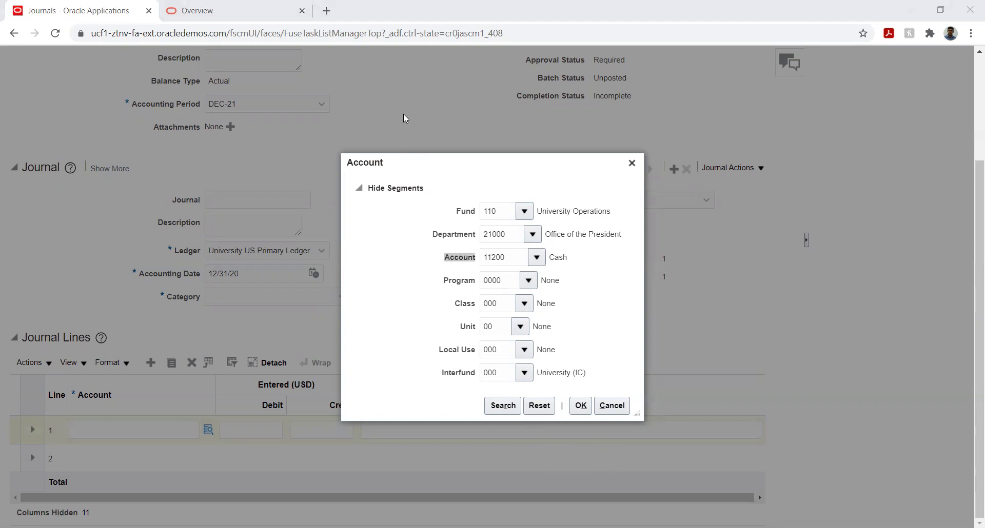
pyautogui.hotkey('alt', 'Tab')
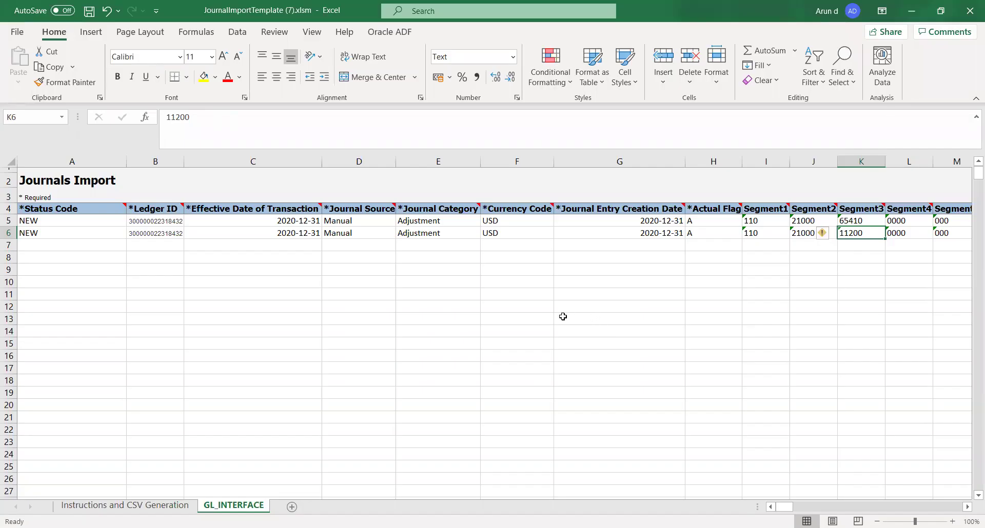
# Step: Delete the Converted Debit Amount values in AO5:AO6
pyautogui.press('Right')
pyautogui.press('Right')
pyautogui.press('Right')
pyautogui.press('Right')
pyautogui.press('Right')
pyautogui.press('Right')
pyautogui.press('Right')
pyautogui.press('Right')
pyautogui.press('Right')
pyautogui.press('Right')
pyautogui.press('Right')
pyautogui.press('Right')
pyautogui.press('Right')
pyautogui.press('Right')
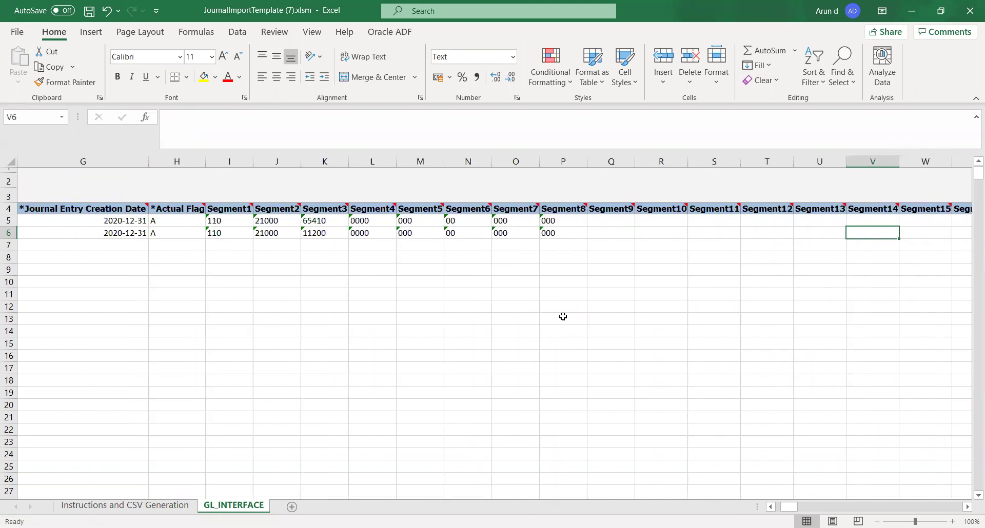
pyautogui.press('Right')
pyautogui.press('Right')
pyautogui.press('Right')
pyautogui.press('Right')
pyautogui.press('Right')
pyautogui.press('Right')
pyautogui.press('Right')
pyautogui.press('Right')
pyautogui.press('Right')
pyautogui.press('Right')
pyautogui.press('Right')
pyautogui.press('Right')
pyautogui.press('Right')
pyautogui.press('Right')
pyautogui.press('Right')
pyautogui.press('Right')
pyautogui.press('Right')
pyautogui.press('Right')
pyautogui.press('Right')
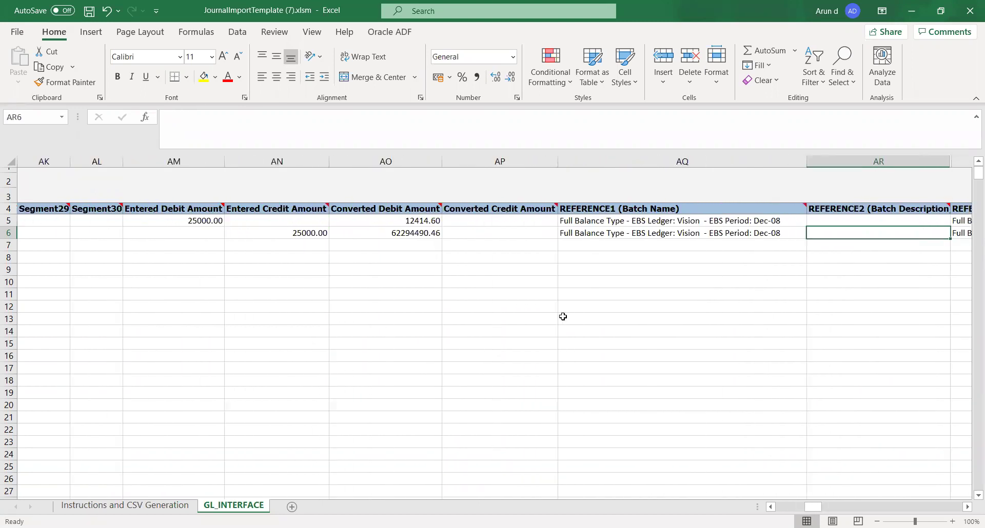
pyautogui.press('Left')
pyautogui.press('Left')
pyautogui.press('Left')
pyautogui.press('Left')
pyautogui.press('Left')
pyautogui.press('Right')
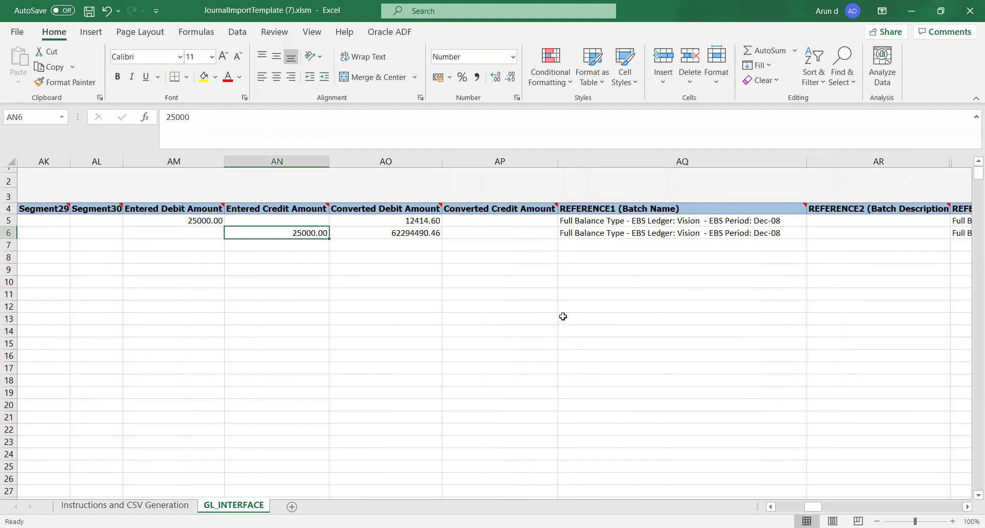
pyautogui.press('Right')
pyautogui.press('Up')
pyautogui.hotkey('shift', 'Down')
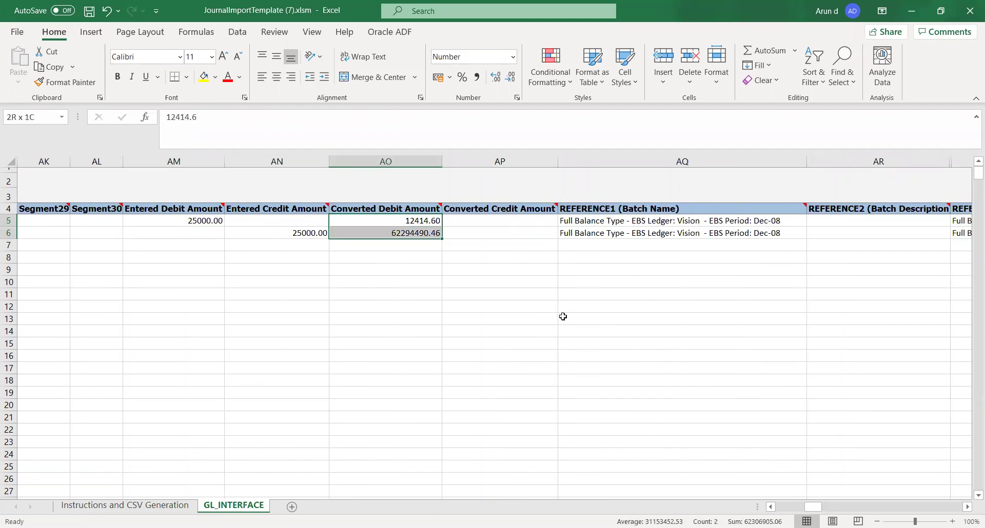
pyautogui.press('Delete')
pyautogui.press('Return')
pyautogui.press('Return')
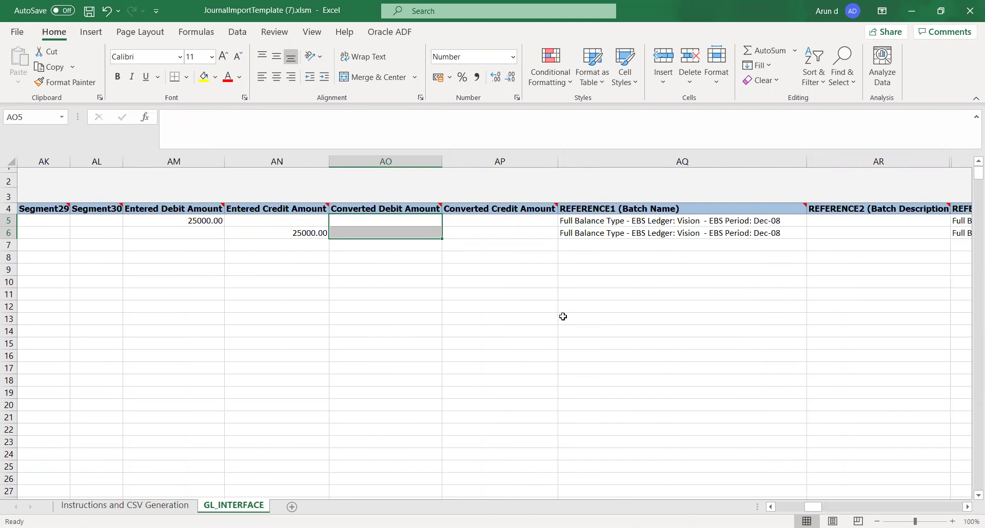
pyautogui.click(562, 317)
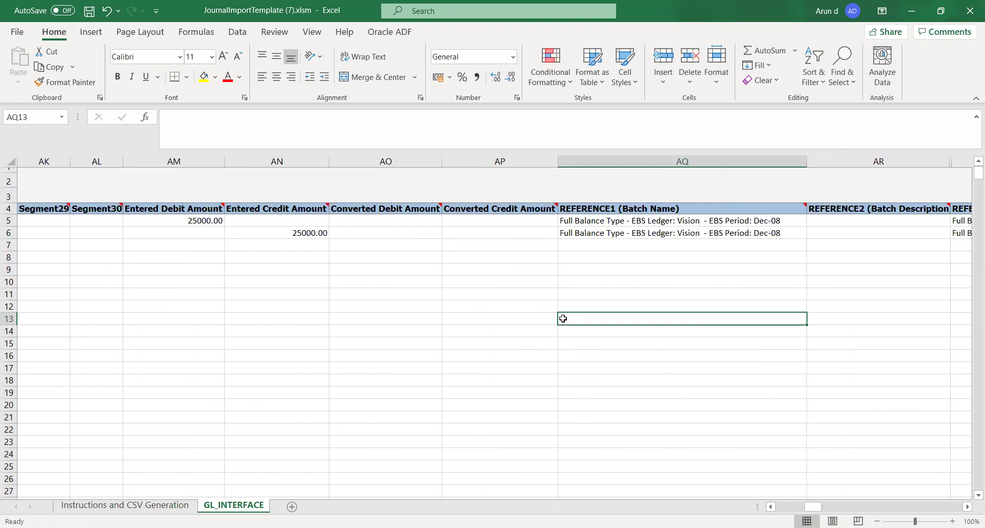
# Step: Select the Batch Name cell AQ5 on the first line
pyautogui.click(532, 259)
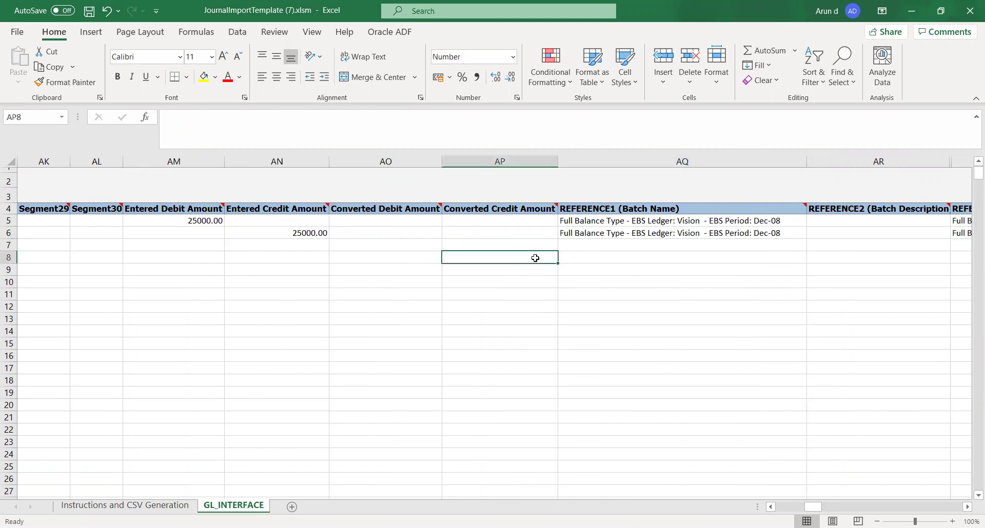
pyautogui.click(618, 221)
pyautogui.press('Right')
pyautogui.press('Right')
pyautogui.press('Right')
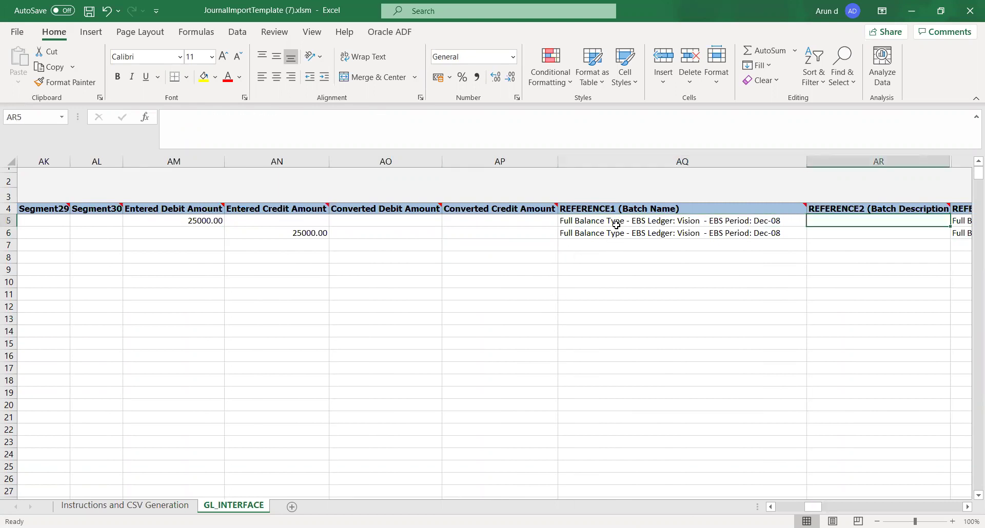
pyautogui.press('Left')
pyautogui.press('Left')
pyautogui.press('Left')
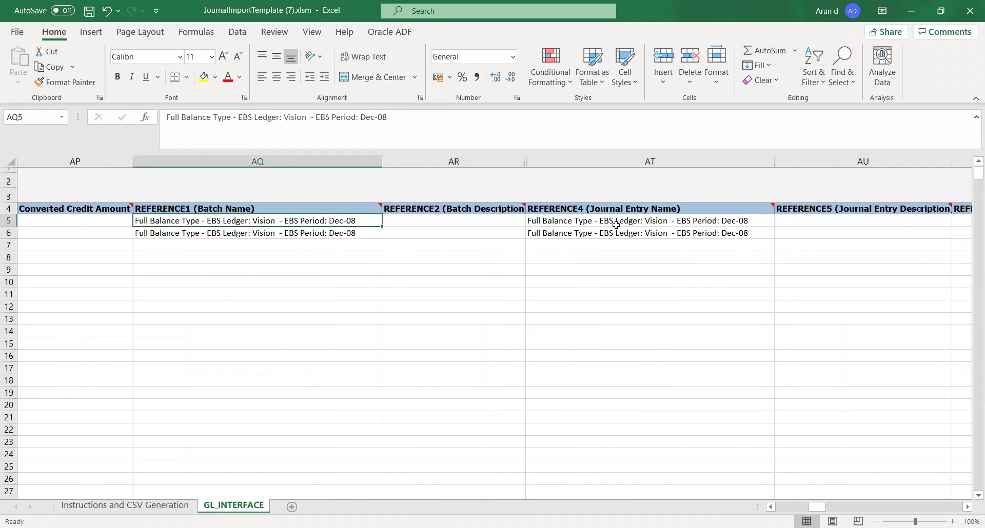
# Step: Enter JV_89123 as the Batch Name in AQ5 and copy it into AQ6
pyautogui.write('JV')
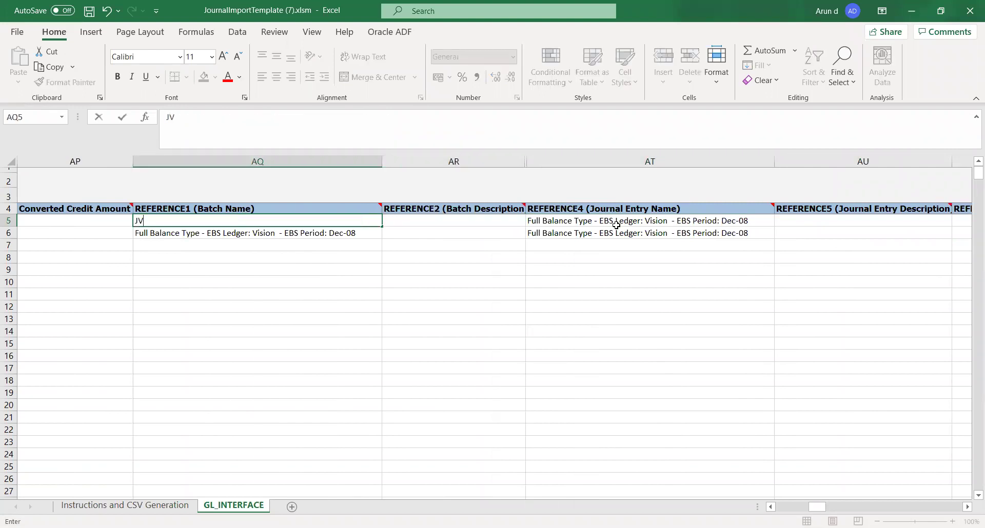
pyautogui.write('_89123')
pyautogui.press('Tab')
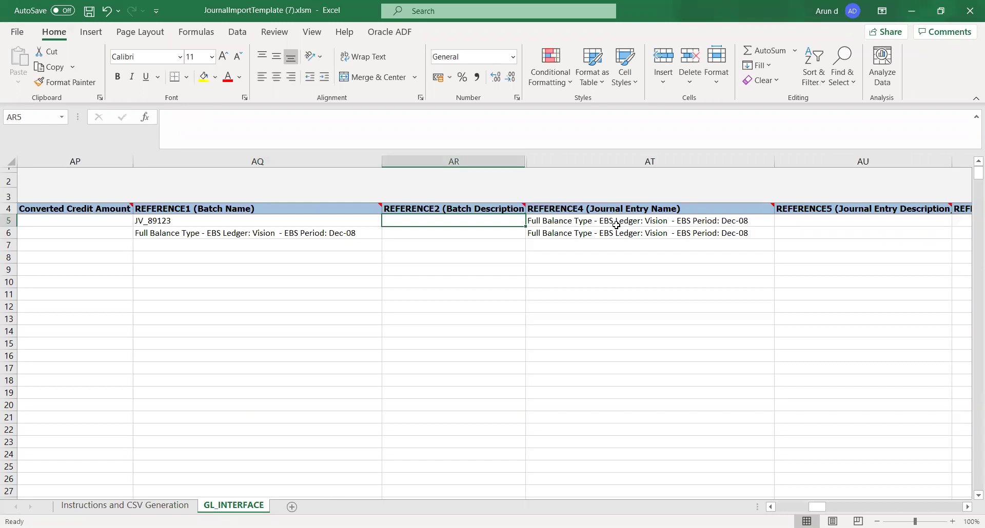
pyautogui.press('Left')
pyautogui.hotkey('ctrl', 'c')
pyautogui.press('Down')
pyautogui.hotkey('ctrl', 'v')
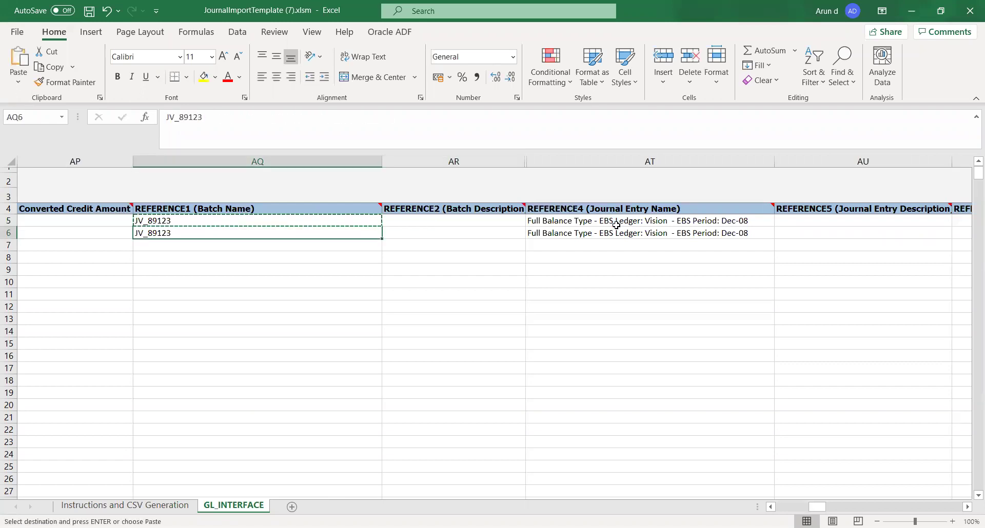
# Step: Paste JV_89123 as the Journal Entry Name into AT5:AT6
pyautogui.press('Right')
pyautogui.press('Right')
pyautogui.press('Up')
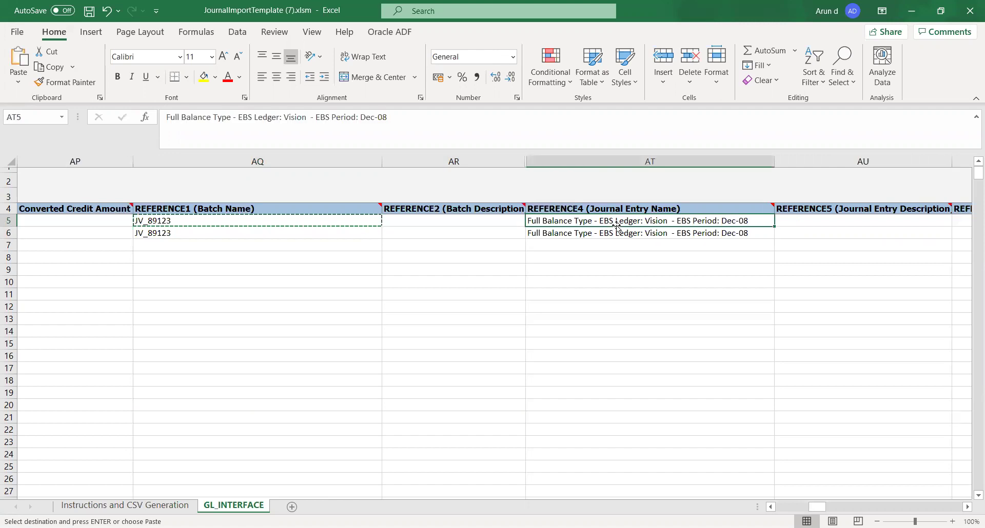
pyautogui.hotkey('shift', 'Down')
pyautogui.hotkey('ctrl', 'v')
pyautogui.press('Right')
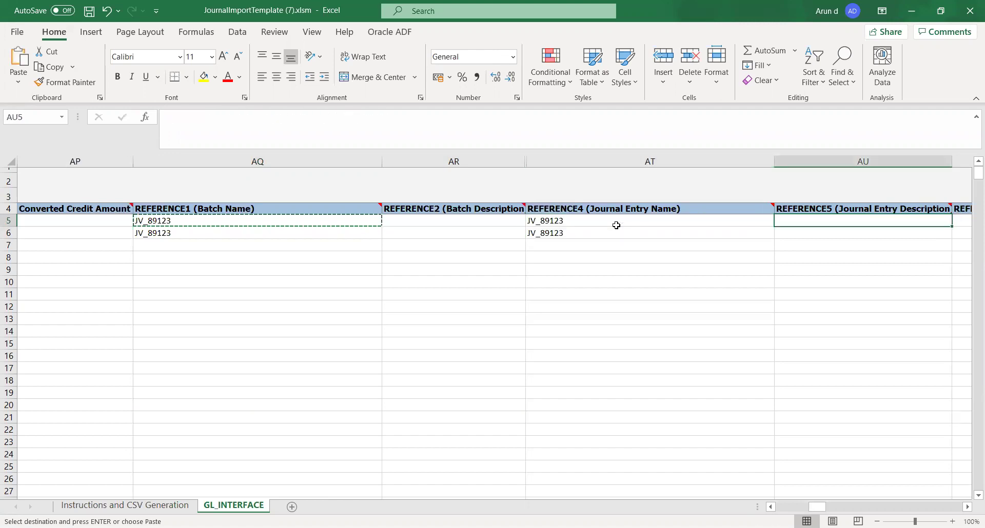
pyautogui.press('Right')
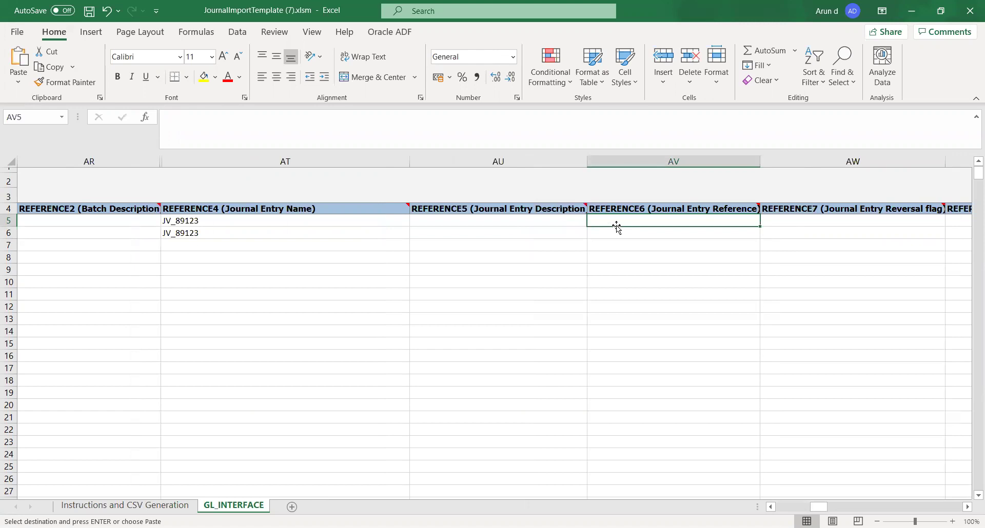
pyautogui.press('Right')
pyautogui.press('Right')
pyautogui.press('Right')
pyautogui.press('Right')
pyautogui.press('Right')
pyautogui.press('Right')
pyautogui.press('Right')
pyautogui.press('Right')
pyautogui.press('Right')
pyautogui.press('Right')
pyautogui.press('Right')
pyautogui.press('Right')
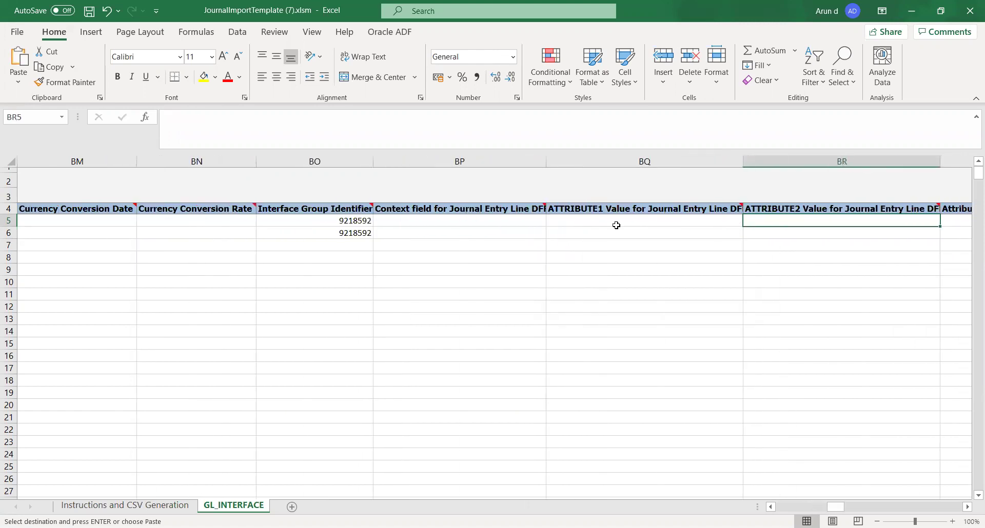
# Step: Enter 8912780 as the Interface Group Identifier in BO5 and copy it into BO6
pyautogui.press('Left')
pyautogui.press('Left')
pyautogui.press('Left')
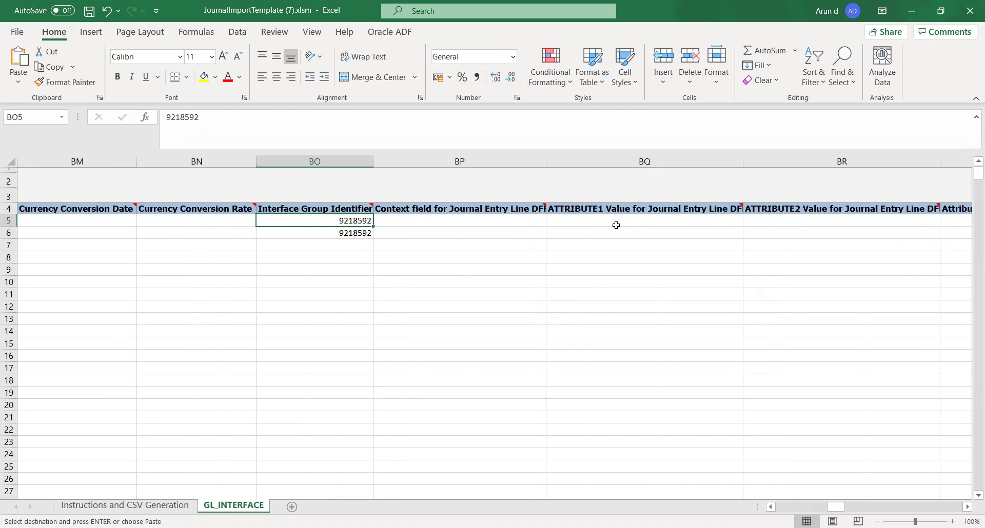
pyautogui.write('8')
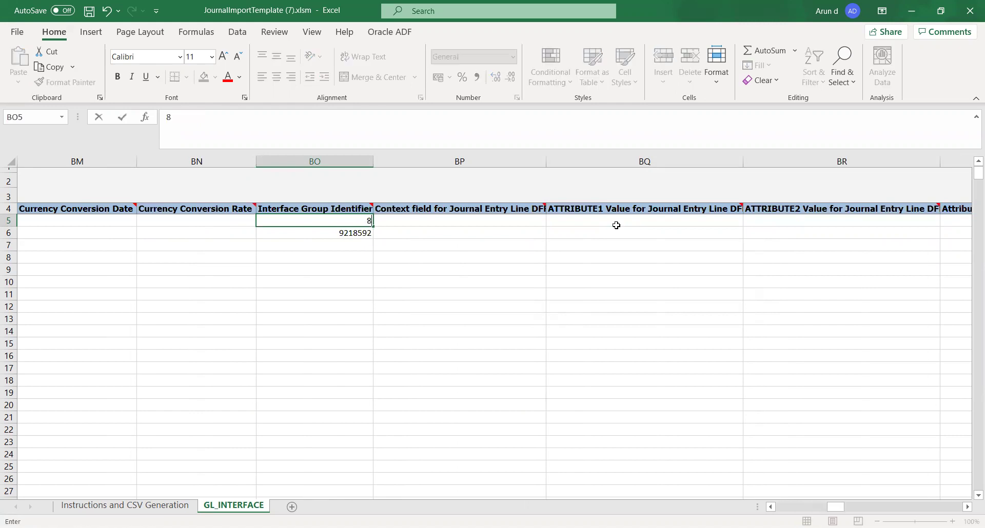
pyautogui.write('912780')
pyautogui.press('Tab')
pyautogui.press('Left')
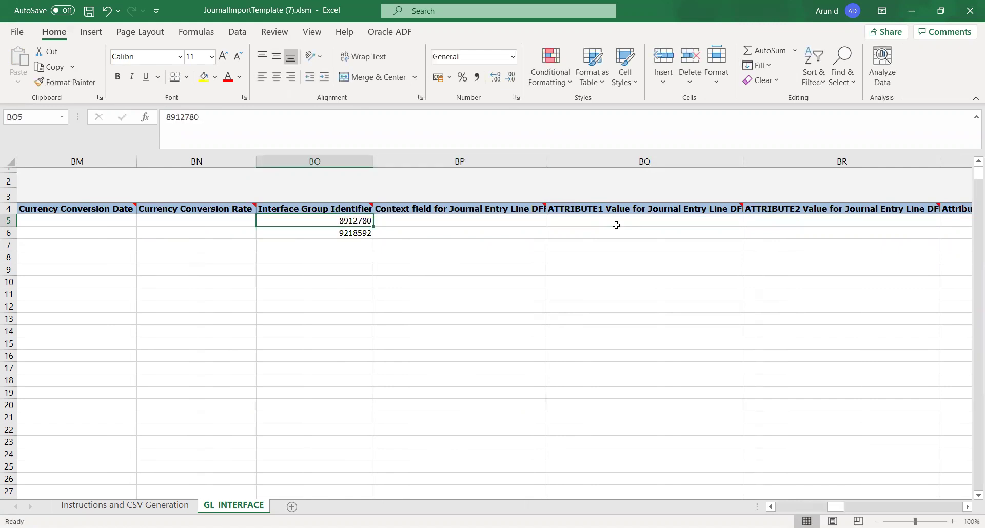
pyautogui.hotkey('ctrl', 'c')
pyautogui.press('Down')
pyautogui.hotkey('ctrl', 'v')
pyautogui.press('Right')
pyautogui.press('Left')
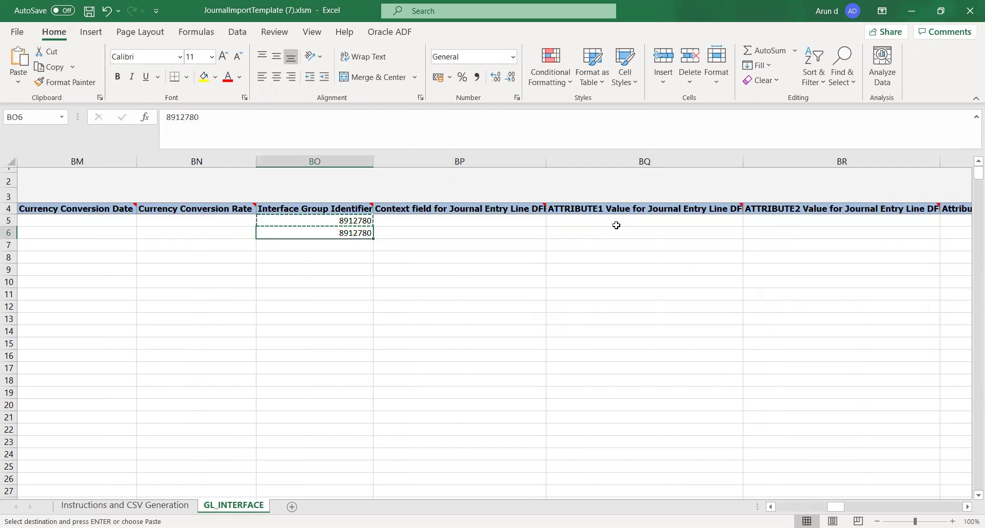
pyautogui.hotkey('ctrl', 'c')
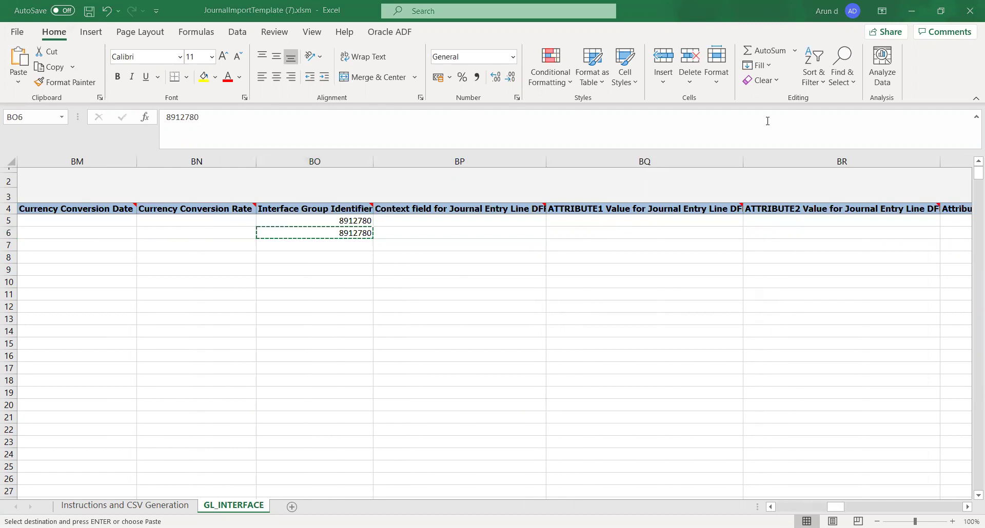
pyautogui.press('Right')
pyautogui.press('Right')
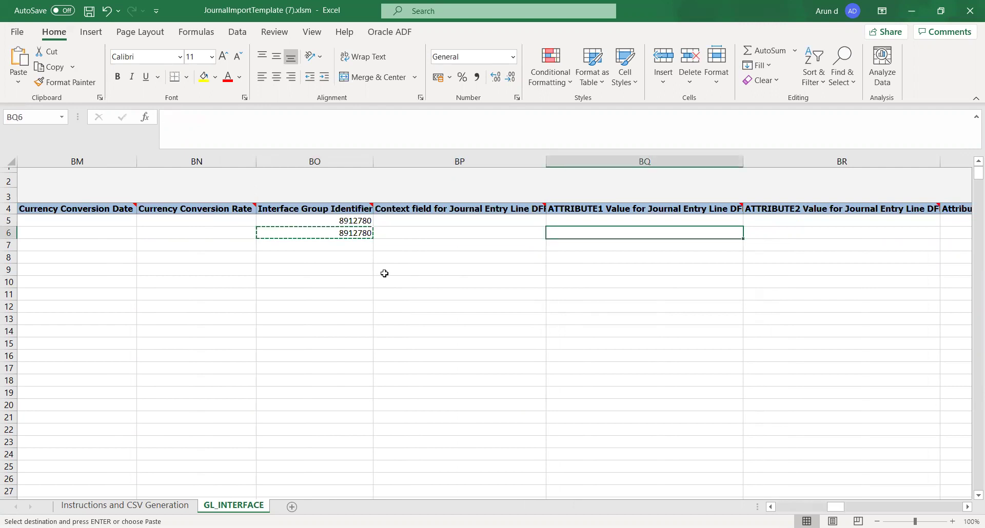
pyautogui.press('Right')
pyautogui.press('Right')
pyautogui.press('Right')
pyautogui.press('Right')
pyautogui.press('Right')
pyautogui.press('Right')
pyautogui.press('Right')
pyautogui.press('Right')
pyautogui.press('Right')
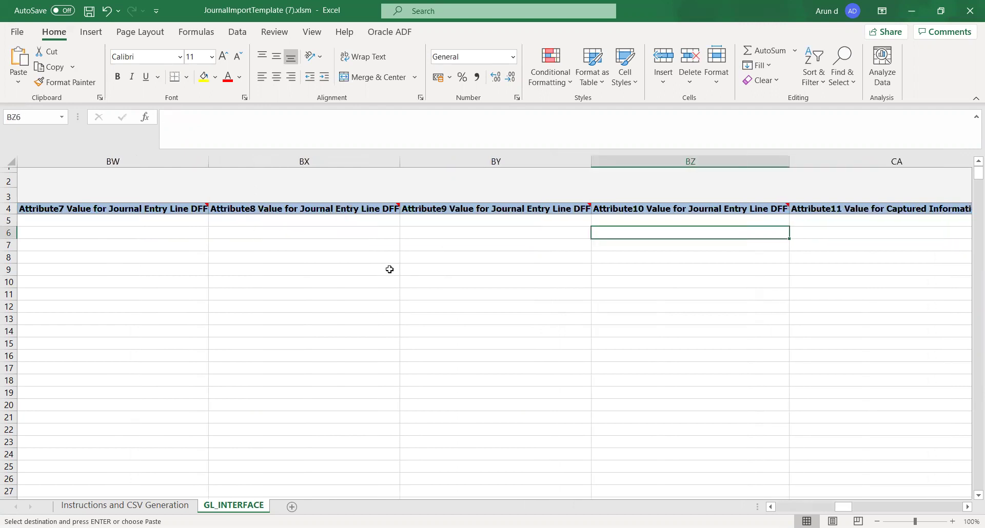
# Step: Scroll back to column A to check both journal rows, then open the Instructions and CSV Generation sheet
pyautogui.moveTo(844, 507); pyautogui.dragTo(745, 471)
pyautogui.click(464, 377)
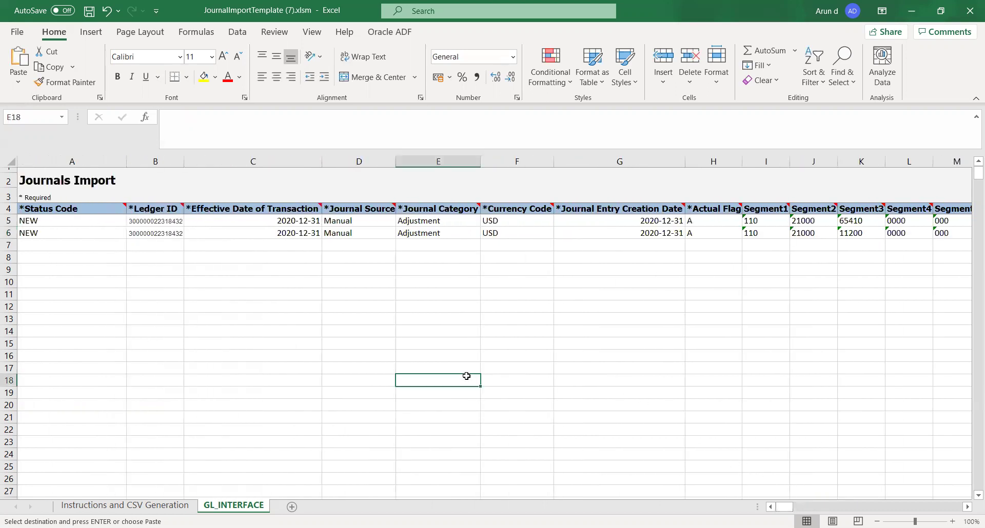
pyautogui.click(225, 271)
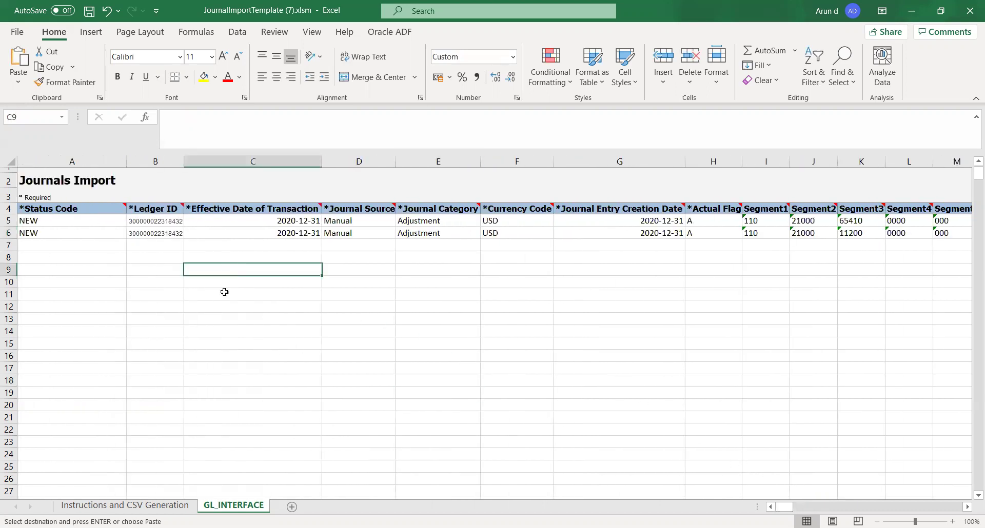
pyautogui.click(212, 296)
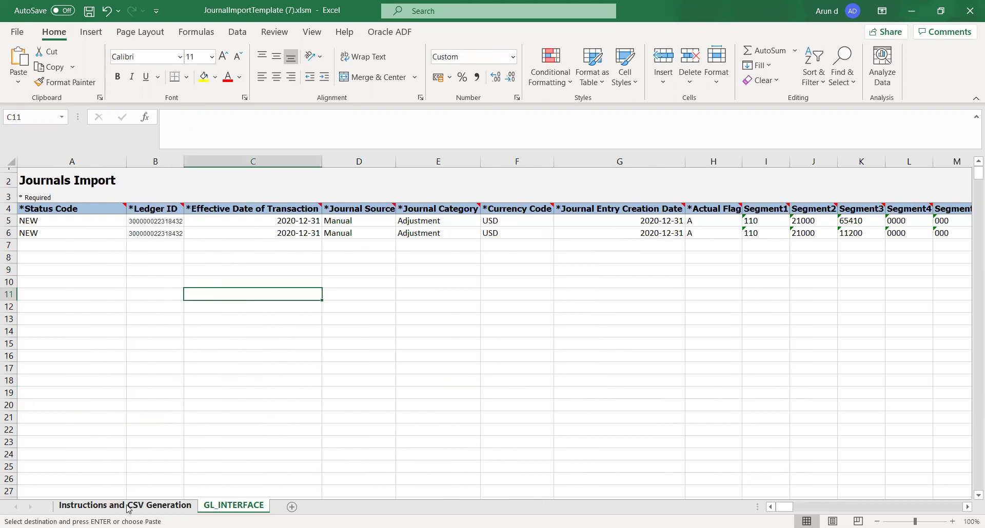
pyautogui.click(128, 508)
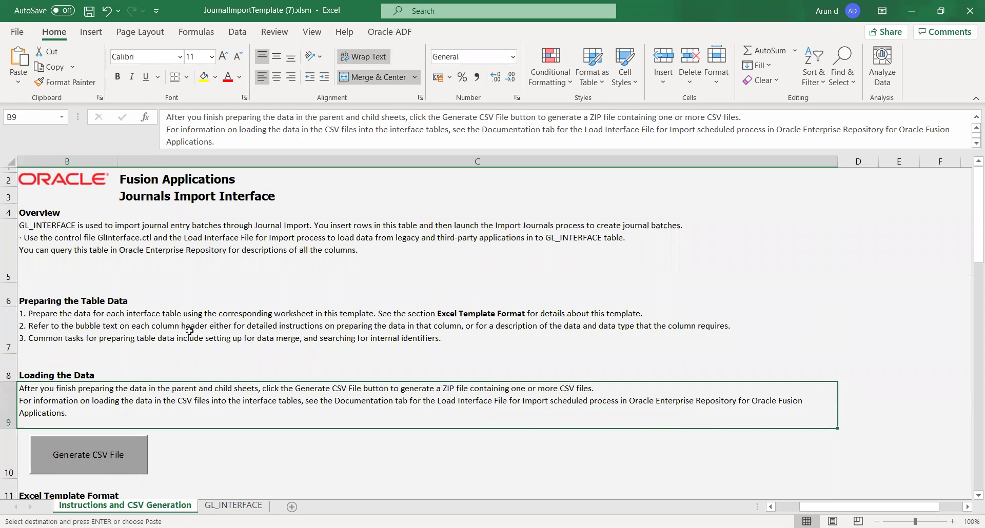
# Step: Generate the CSV and save GlInterface.csv into a new Excel folder on DATA (D:)
pyautogui.click(77, 453)
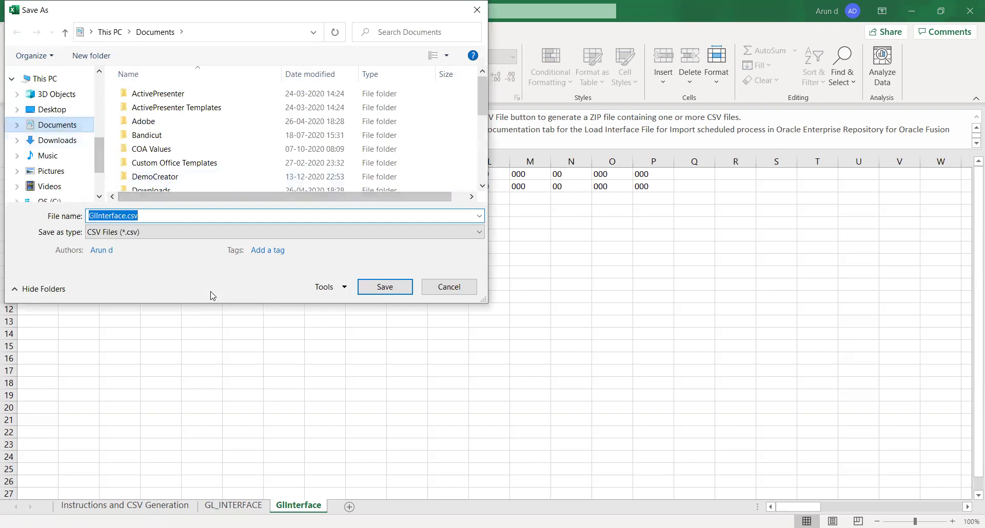
pyautogui.moveTo(99, 155); pyautogui.dragTo(99, 165)
pyautogui.click(55, 181)
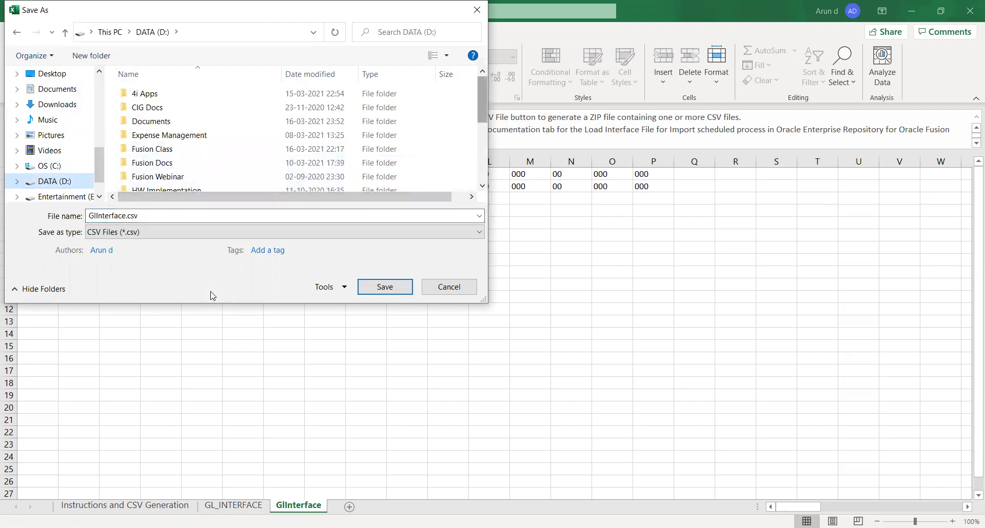
pyautogui.scroll(-3, 298, 136)
pyautogui.moveTo(482, 152); pyautogui.dragTo(482, 156)
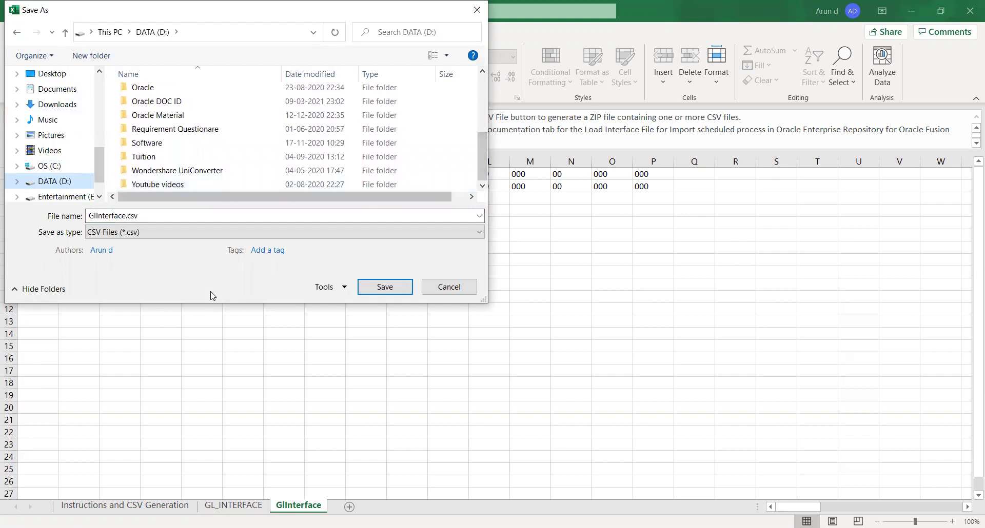
pyautogui.moveTo(285, 197); pyautogui.dragTo(299, 197)
pyautogui.rightClick(471, 169)
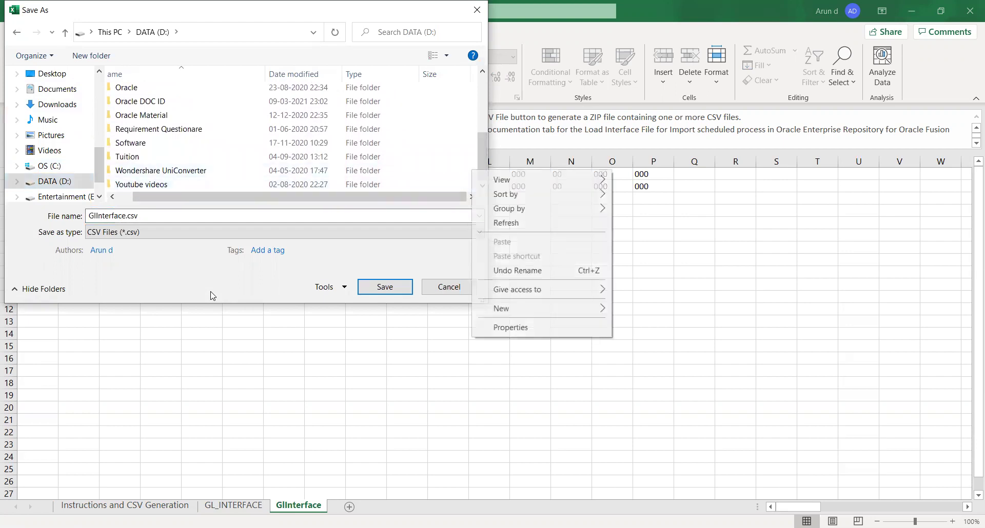
pyautogui.moveTo(530, 309)
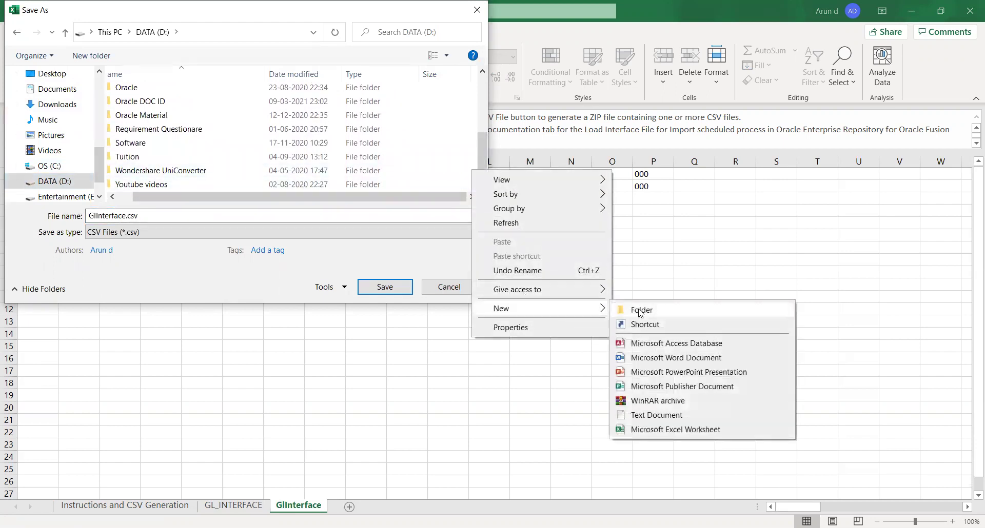
pyautogui.click(642, 311)
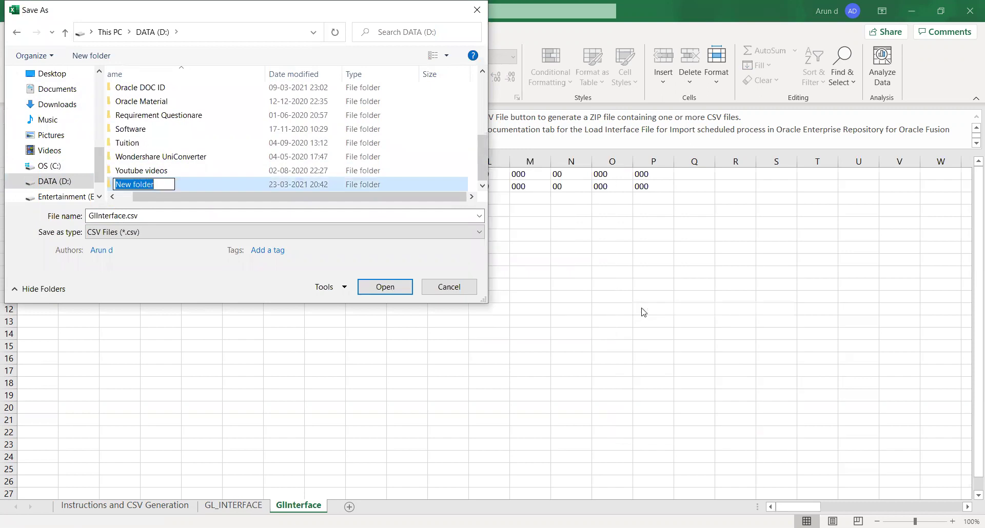
pyautogui.write('Excel')
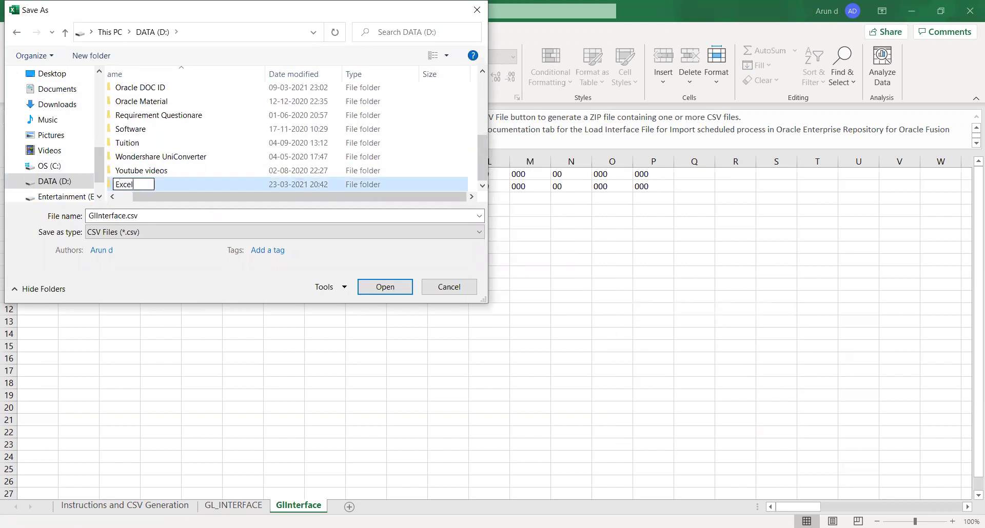
pyautogui.press('Return')
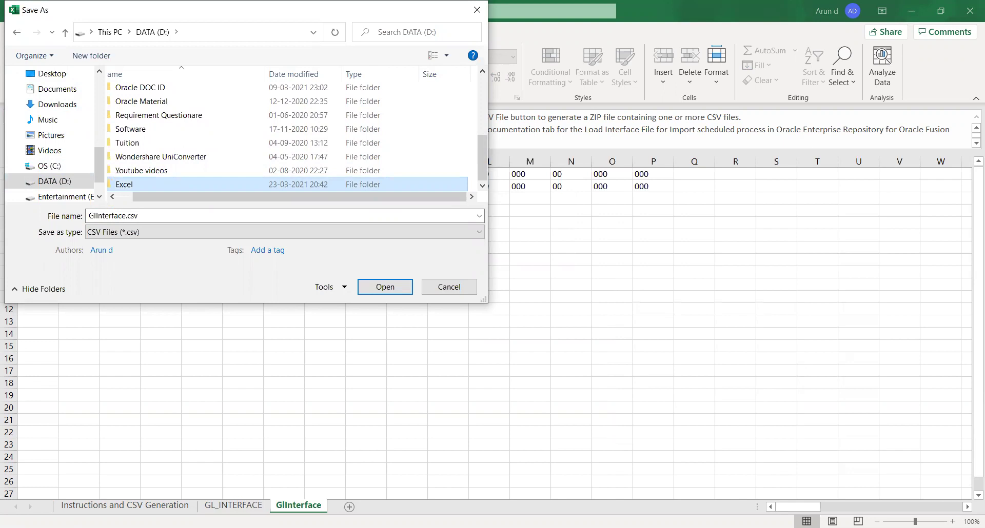
pyautogui.press('Return')
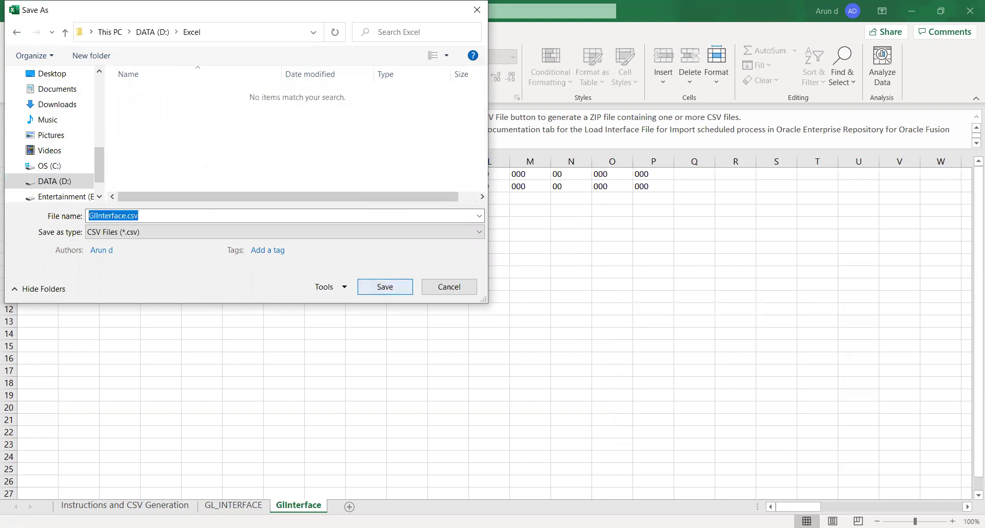
pyautogui.press('Return')
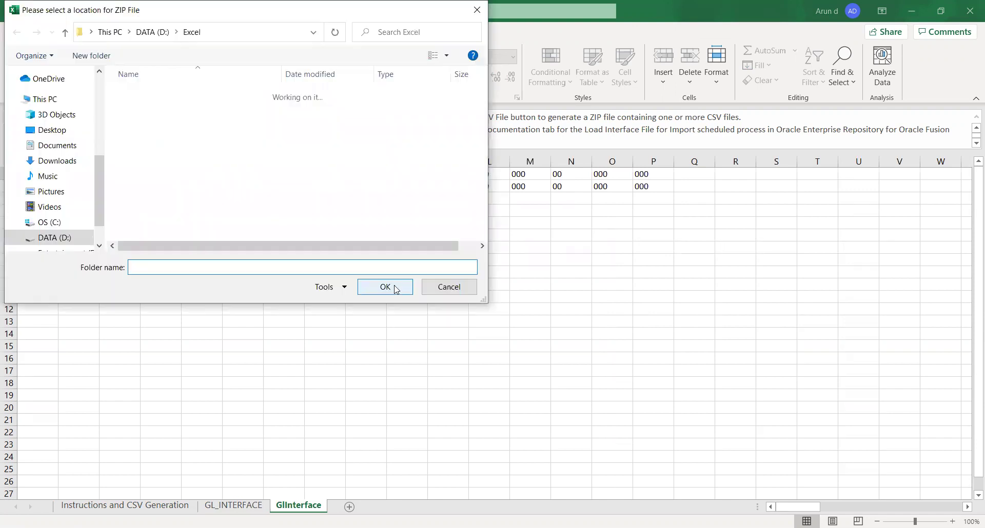
# Step: Create a Final subfolder in D:\Excel and choose it as the ZIP file location
pyautogui.rightClick(156, 123)
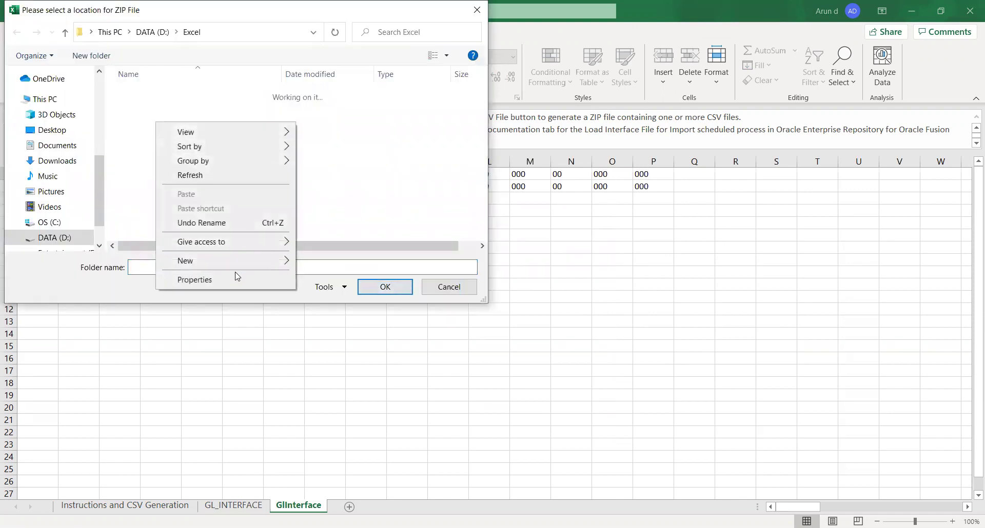
pyautogui.moveTo(236, 269)
pyautogui.click(326, 263)
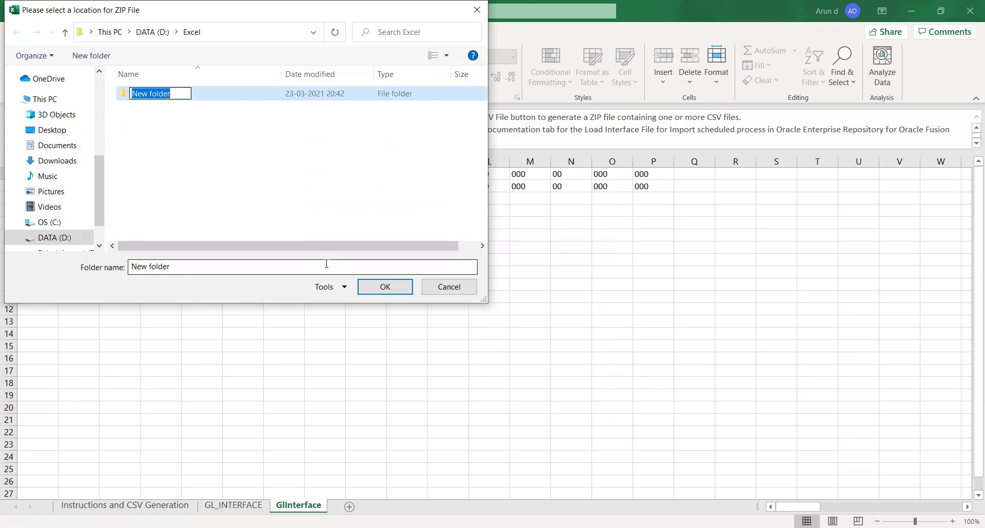
pyautogui.write('Final')
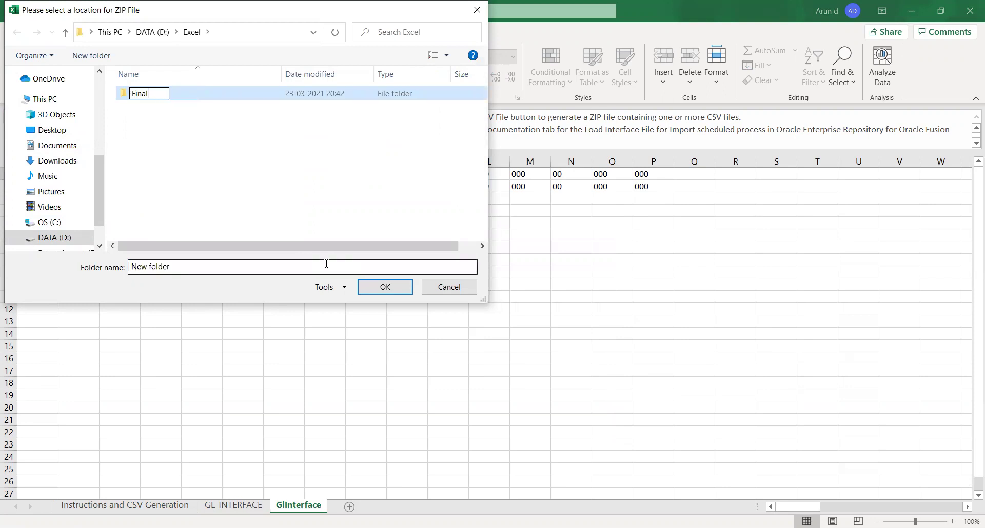
pyautogui.click(216, 164)
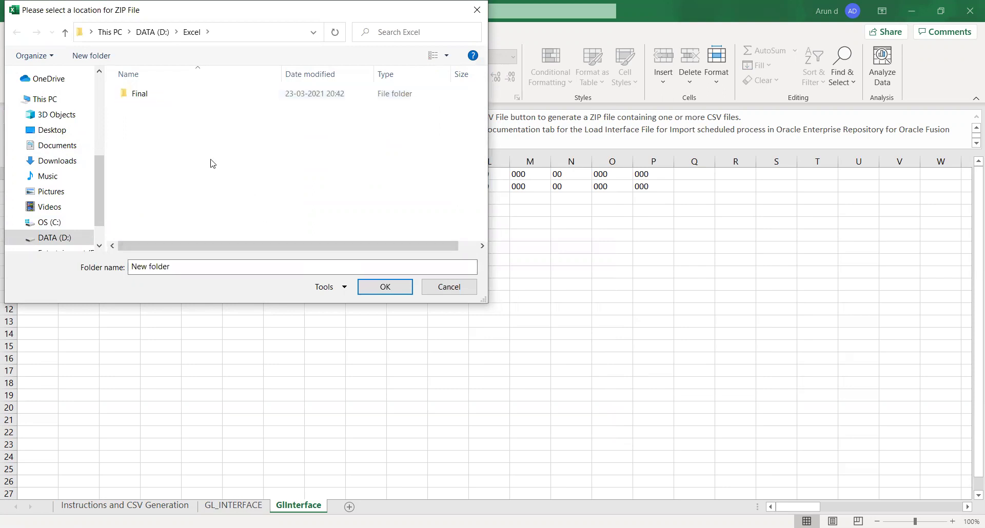
pyautogui.click(173, 95)
pyautogui.click(381, 291)
pyautogui.click(381, 293)
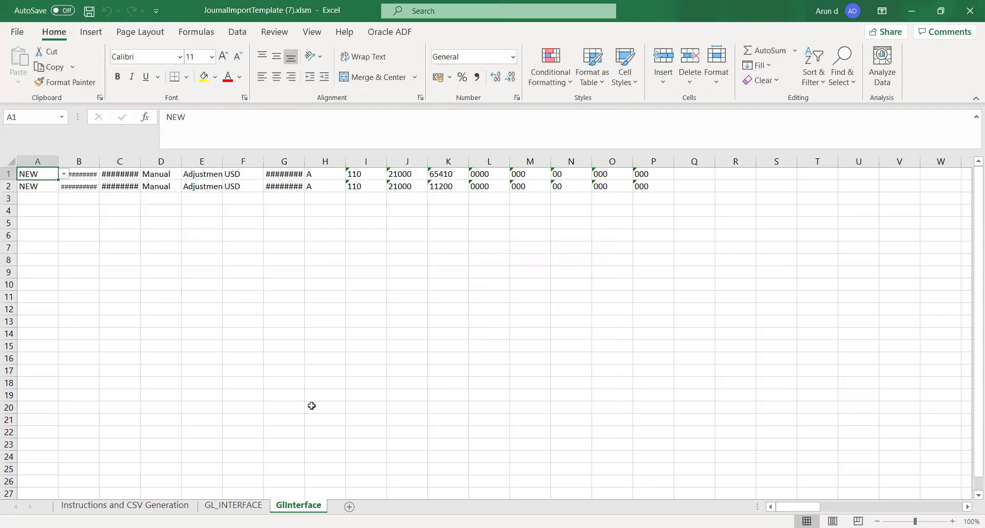
pyautogui.click(312, 405)
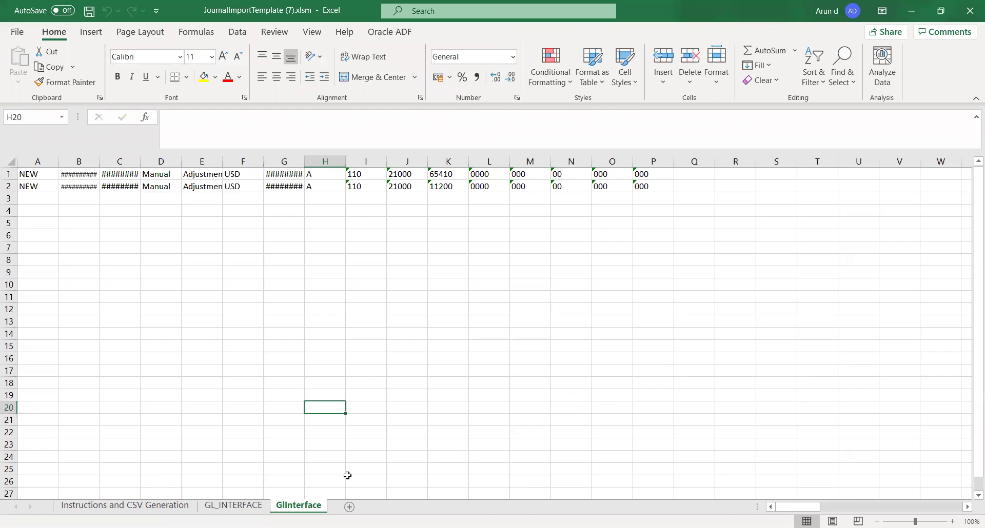
pyautogui.moveTo(464, 83)
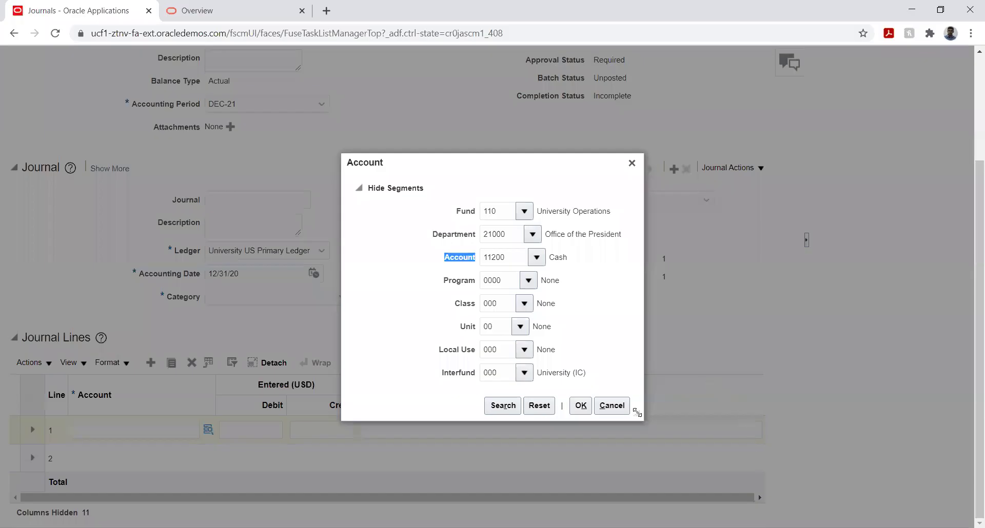
# Step: Close the Account dialog, cancel the manual journal, and go to Tools > Scheduled Processes
pyautogui.click(611, 405)
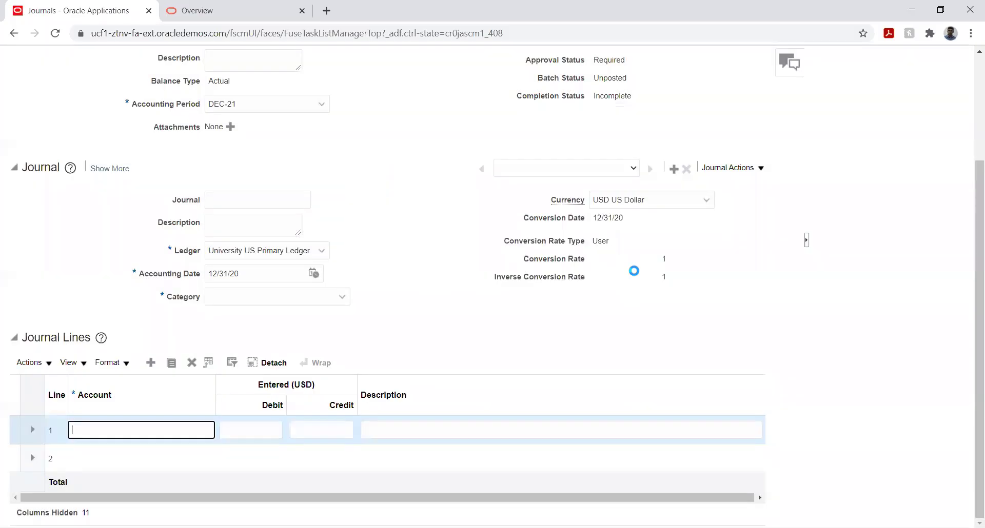
pyautogui.scroll(3, 909, 139)
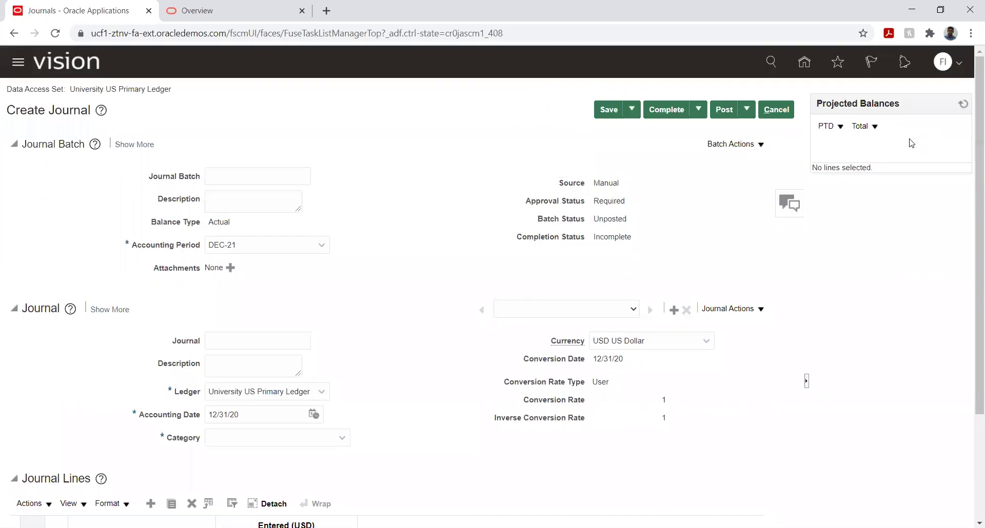
pyautogui.click(776, 110)
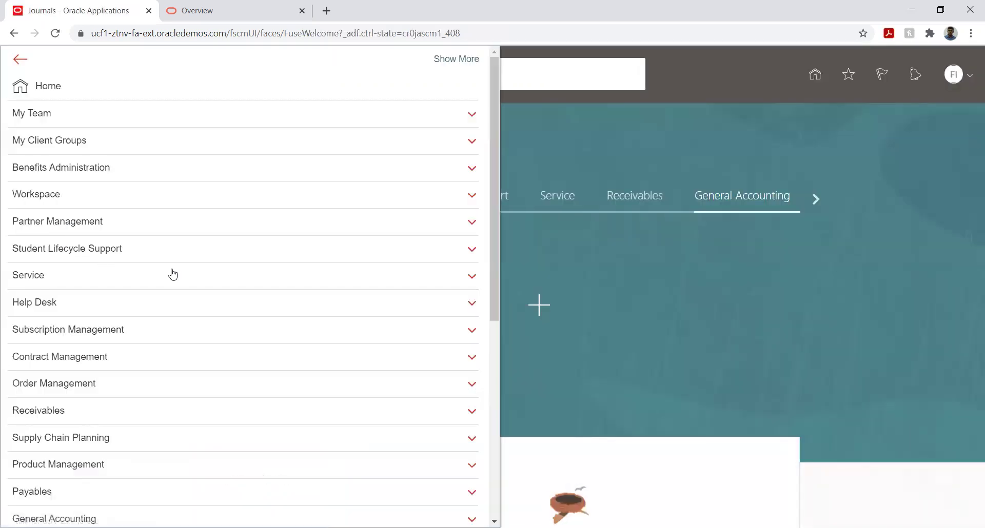
pyautogui.scroll(-5, 246, 277)
pyautogui.click(59, 436)
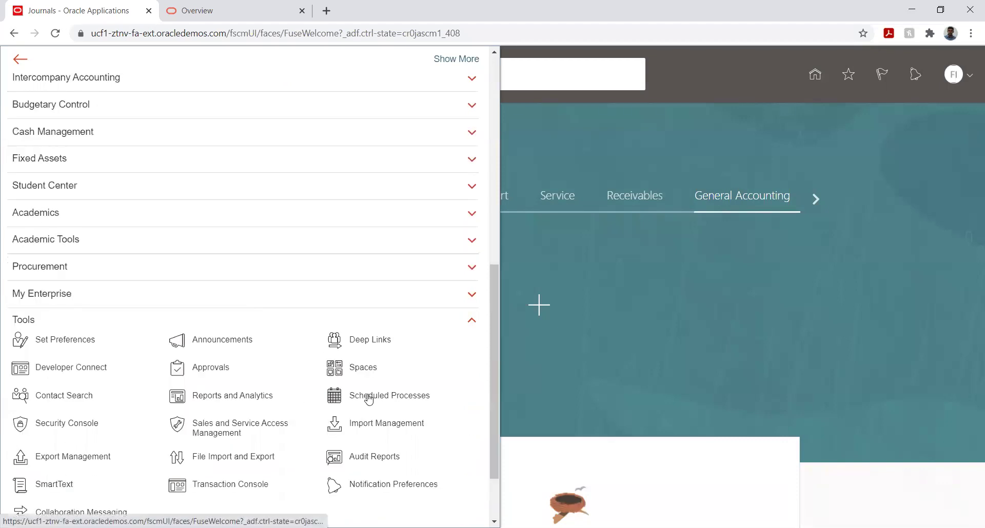
pyautogui.click(368, 398)
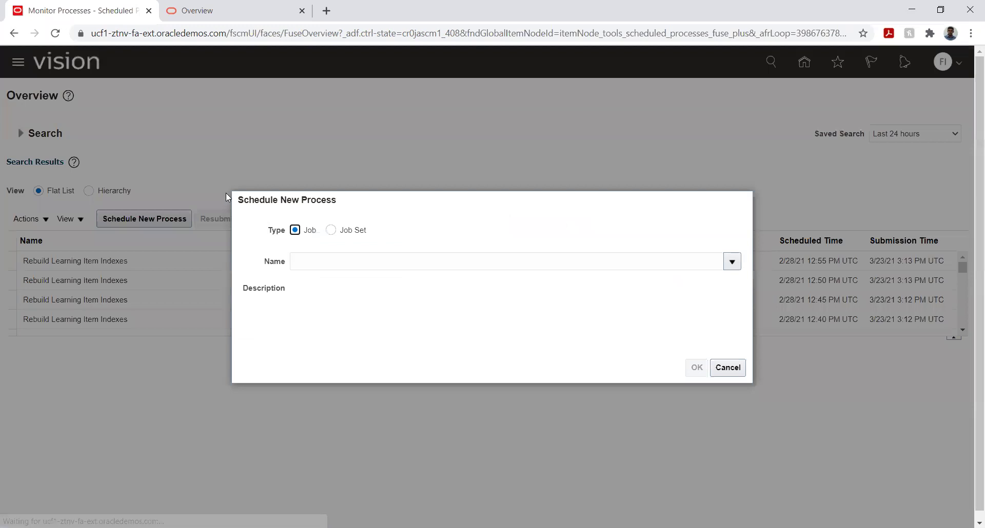
# Step: Search 'load%inter%', pick the Load Interface File for Import job, and confirm it
pyautogui.click(364, 259)
pyautogui.write('load')
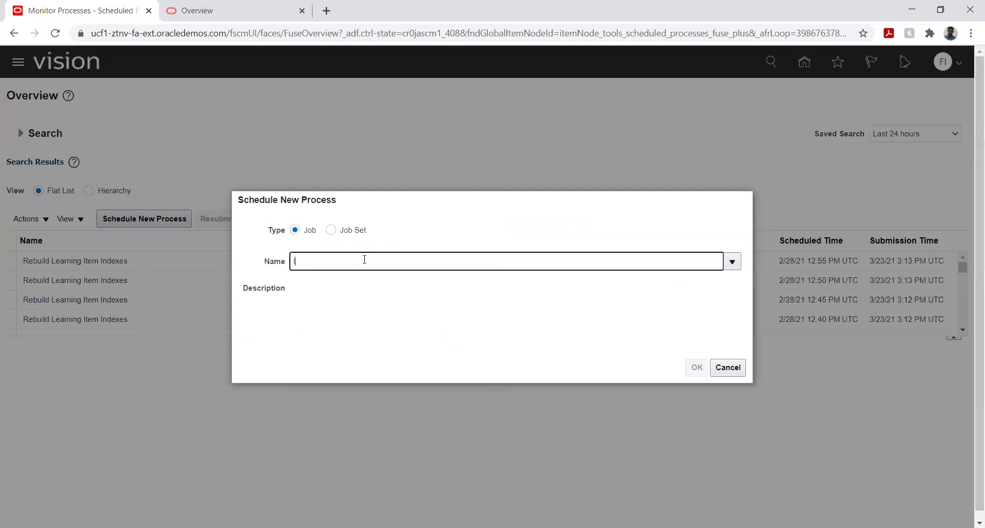
pyautogui.write('%inter%')
pyautogui.press('Tab')
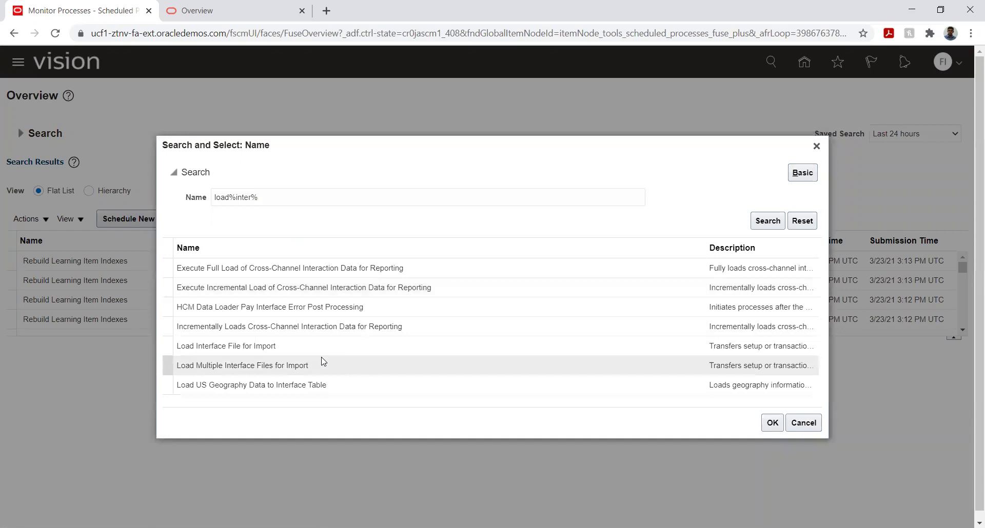
pyautogui.click(312, 348)
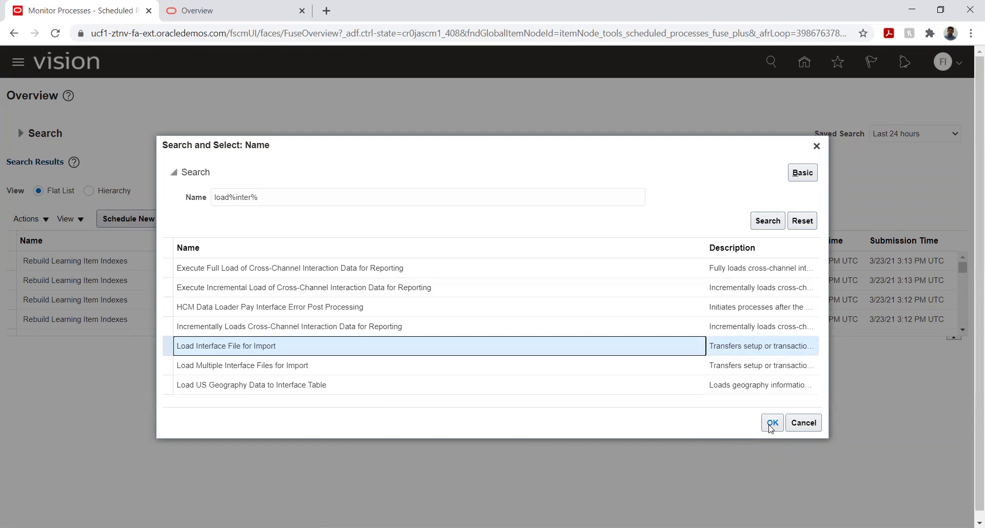
pyautogui.click(771, 425)
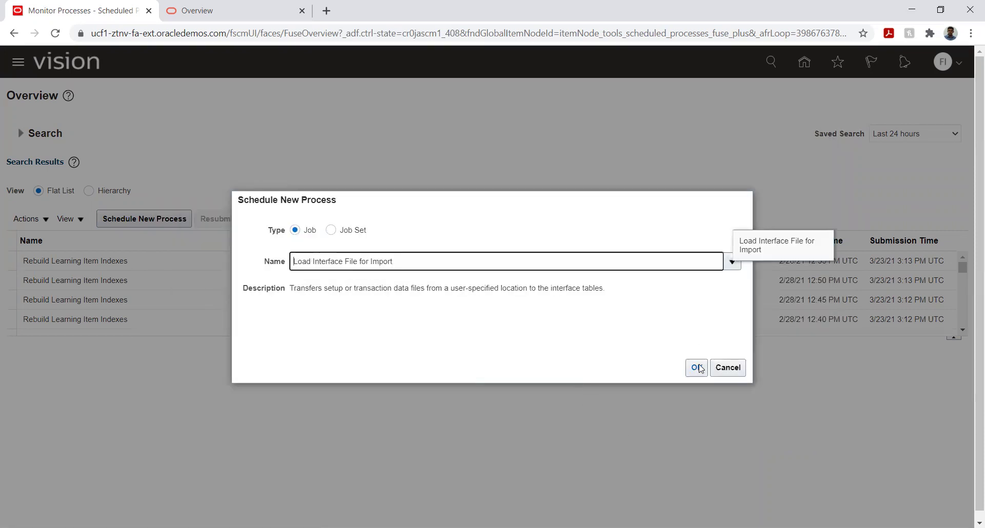
pyautogui.click(696, 367)
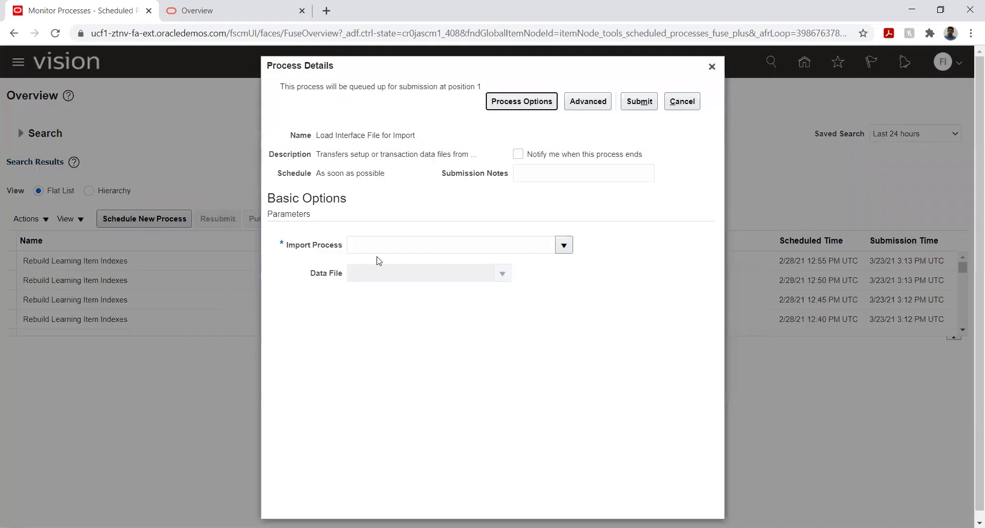
# Step: Open the full Import Process search and search for processes named Import%
pyautogui.click(563, 246)
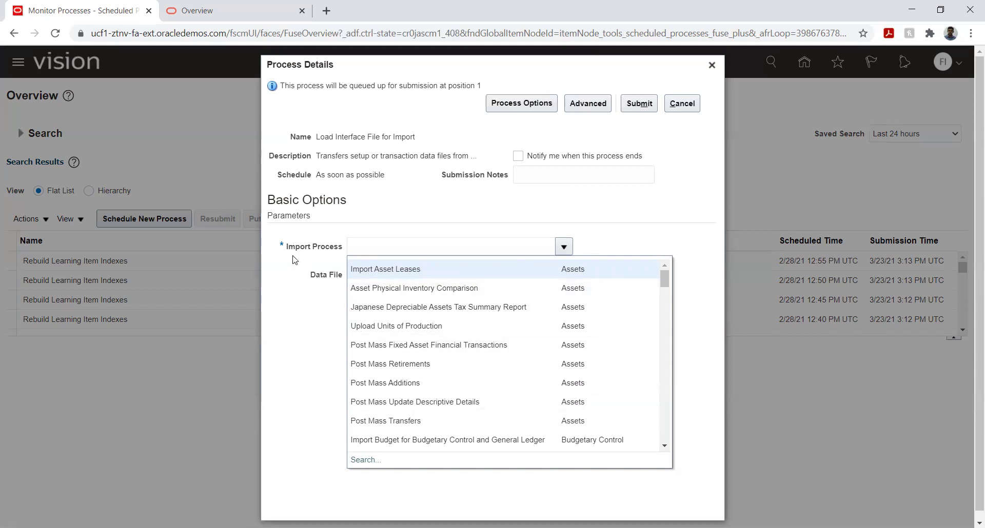
pyautogui.click(365, 460)
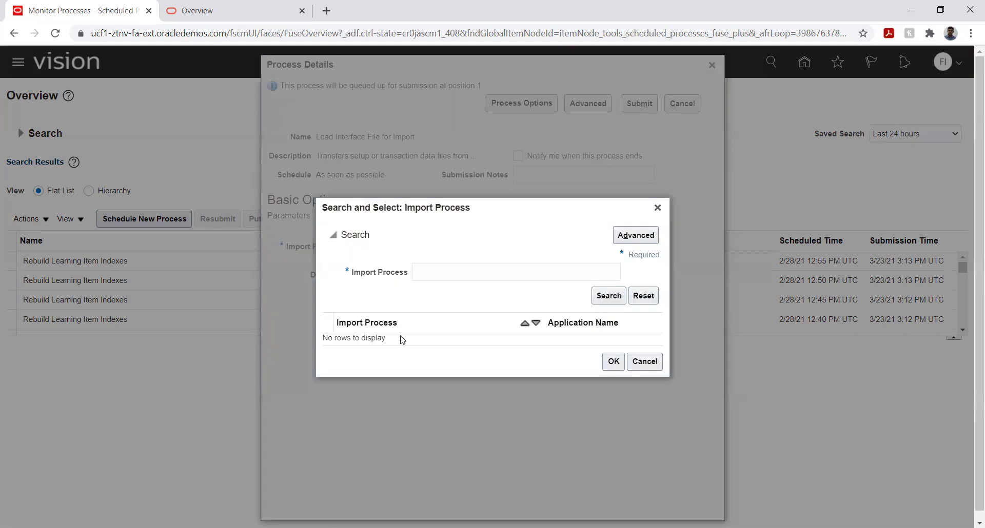
pyautogui.click(429, 270)
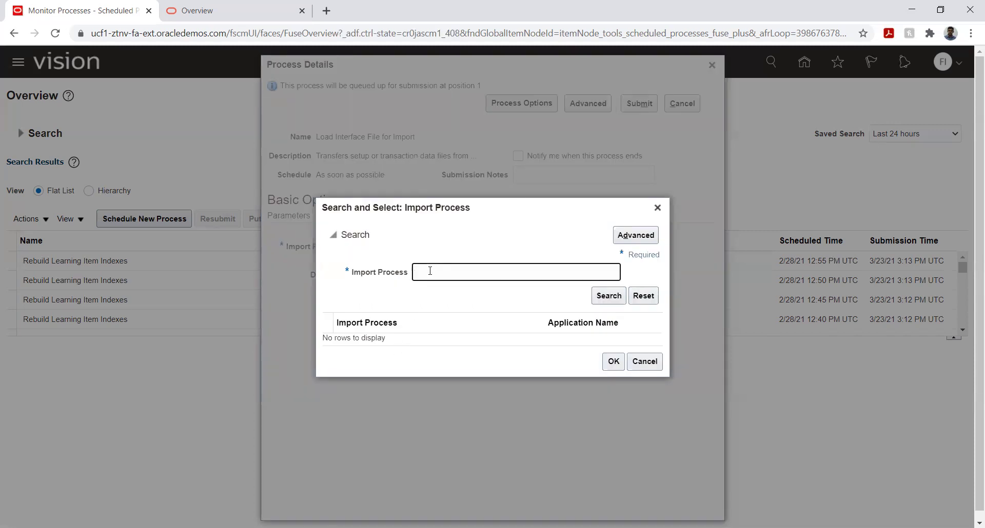
pyautogui.write('Import%j%')
pyautogui.click(599, 296)
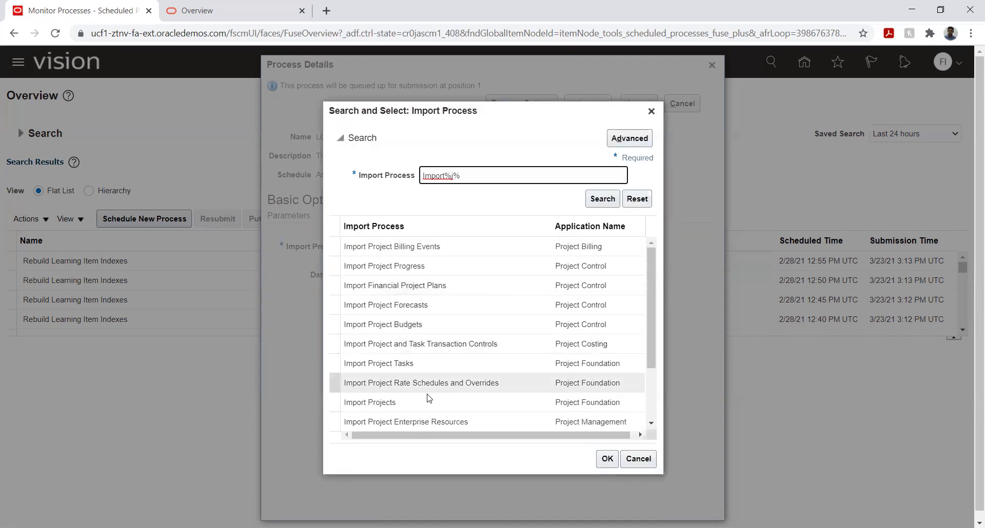
pyautogui.scroll(-3, 426, 305)
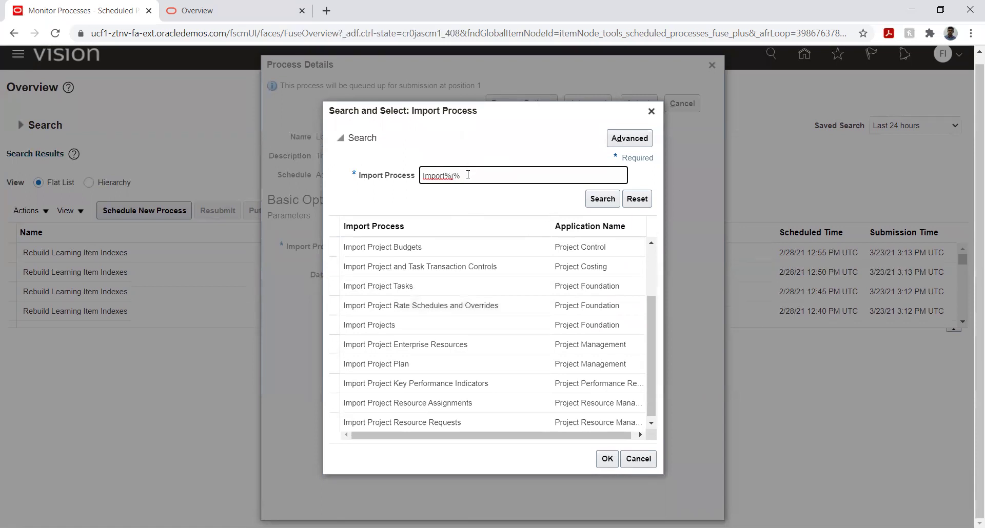
pyautogui.press('BackSpace')
pyautogui.press('BackSpace')
pyautogui.press('BackSpace')
pyautogui.write('%')
pyautogui.press('Return')
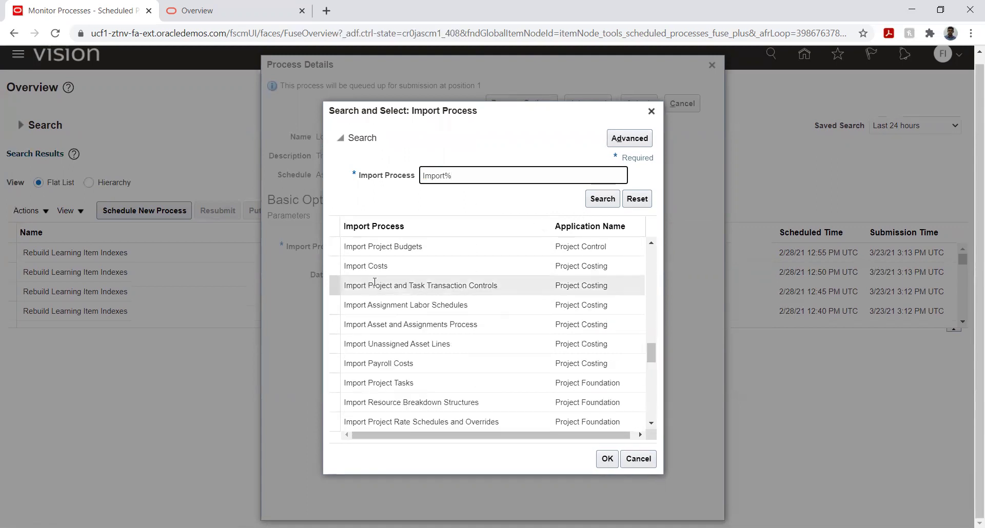
# Step: Try the terms pur% and jo, then search for processes matching %Import%
pyautogui.scroll(-3, 387, 272)
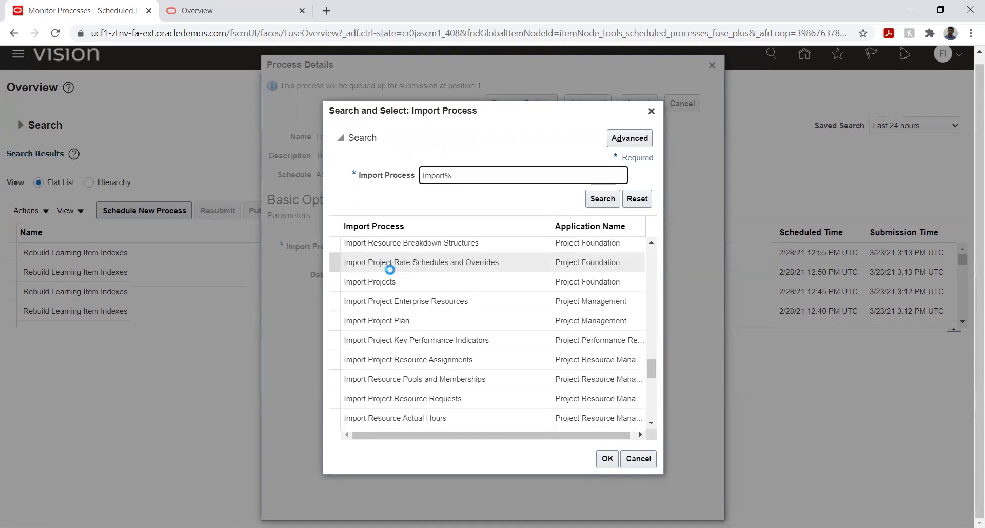
pyautogui.scroll(-6, 390, 269)
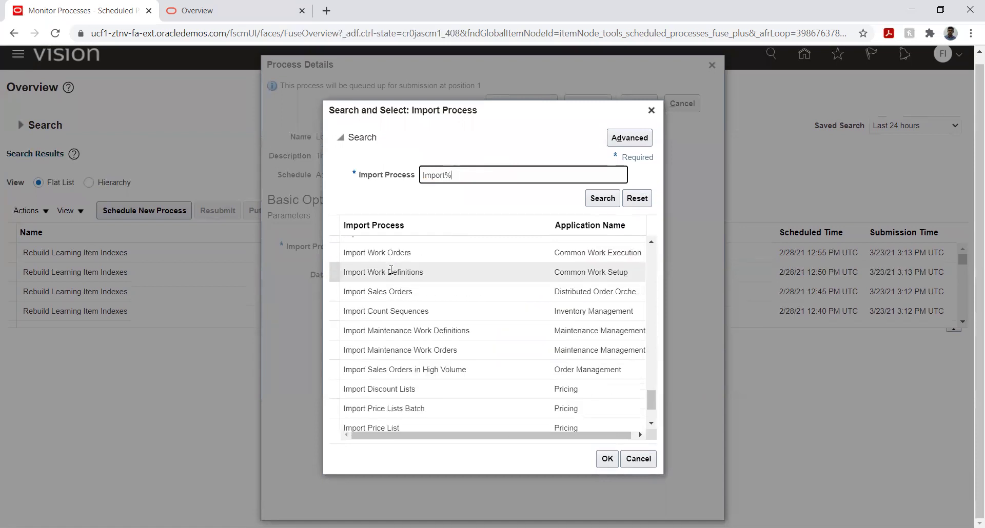
pyautogui.scroll(-2, 391, 272)
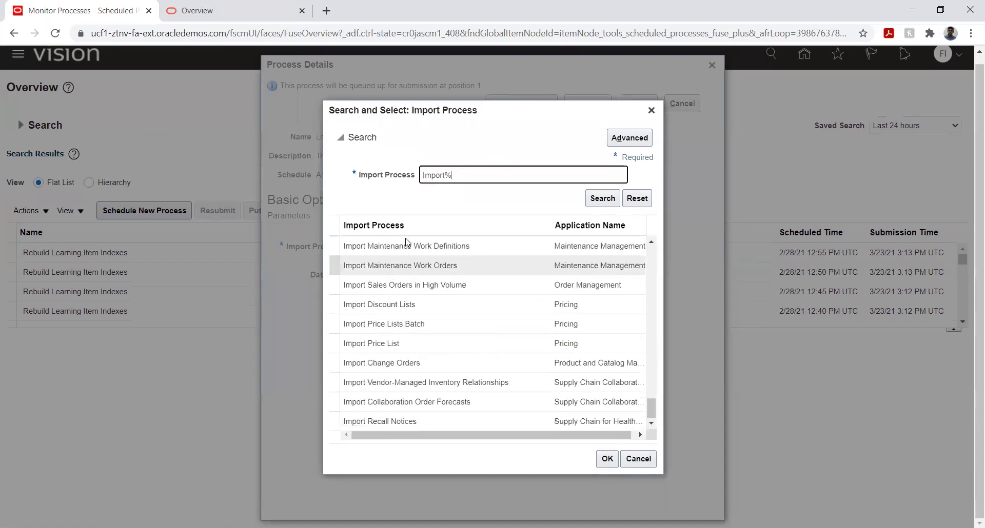
pyautogui.doubleClick(432, 176)
pyautogui.press('BackSpace')
pyautogui.write('pur%')
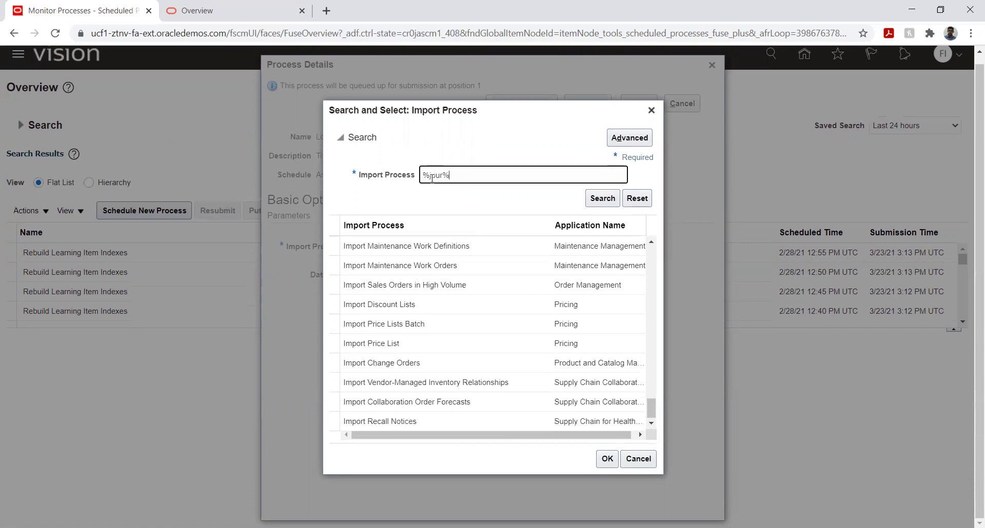
pyautogui.click(432, 176)
pyautogui.press('BackSpace')
pyautogui.write('jo')
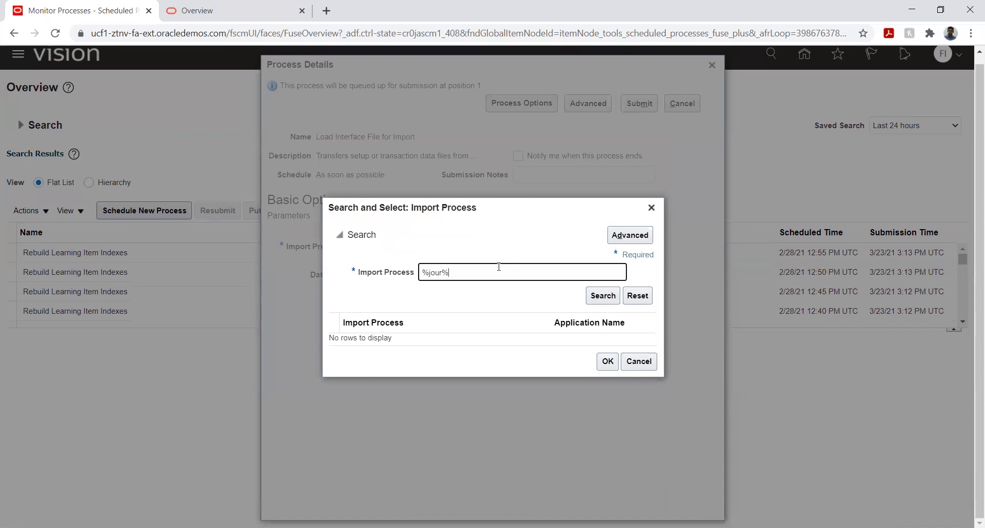
pyautogui.tripleClick(476, 270)
pyautogui.write('%Import%')
pyautogui.press('Return')
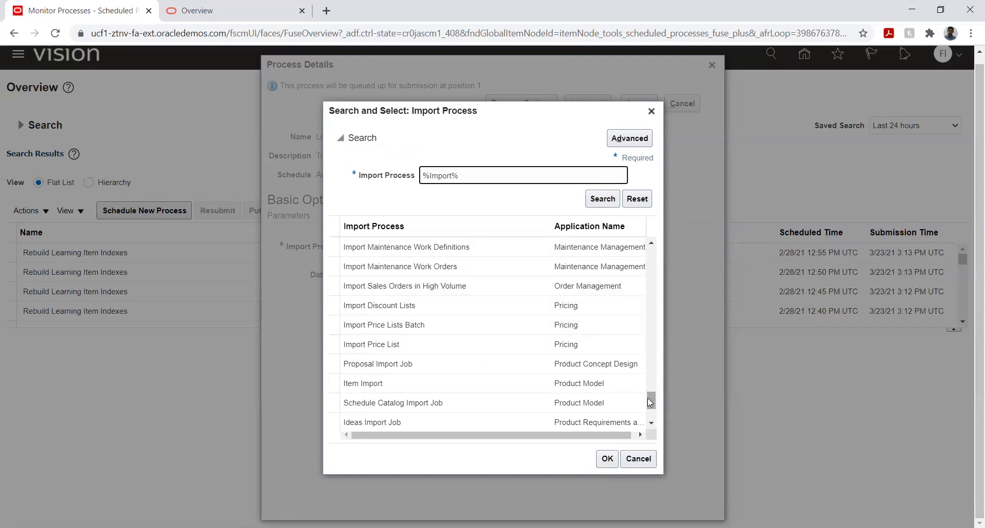
# Step: Review the %Import% results, then search import processes for GL
pyautogui.scroll(10, 558, 355)
pyautogui.scroll(5, 558, 355)
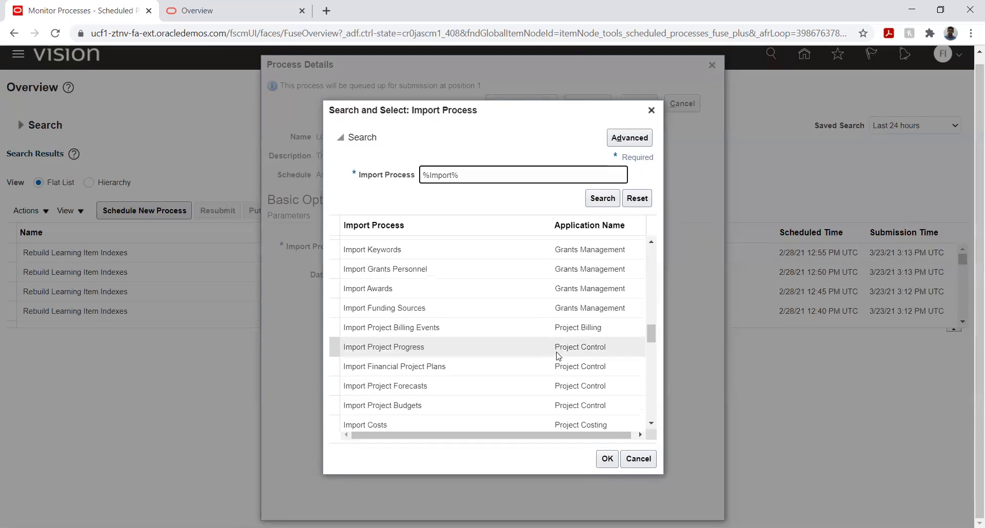
pyautogui.scroll(3, 558, 355)
pyautogui.scroll(5, 557, 353)
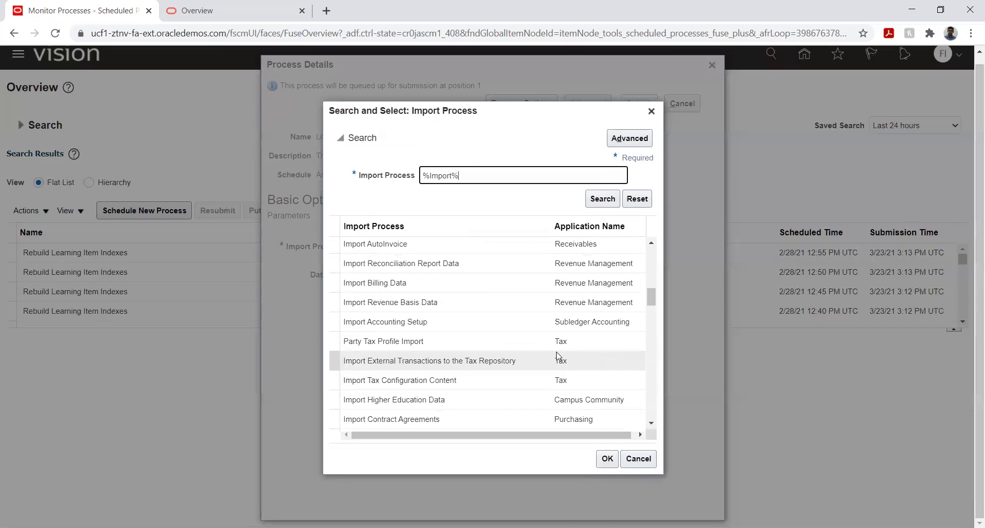
pyautogui.scroll(5, 558, 356)
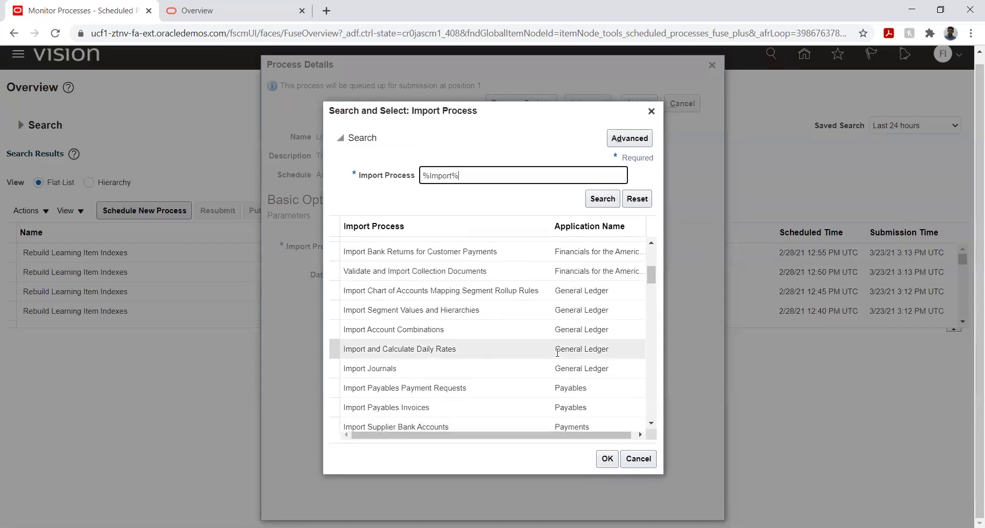
pyautogui.scroll(2, 556, 352)
pyautogui.scroll(5, 556, 351)
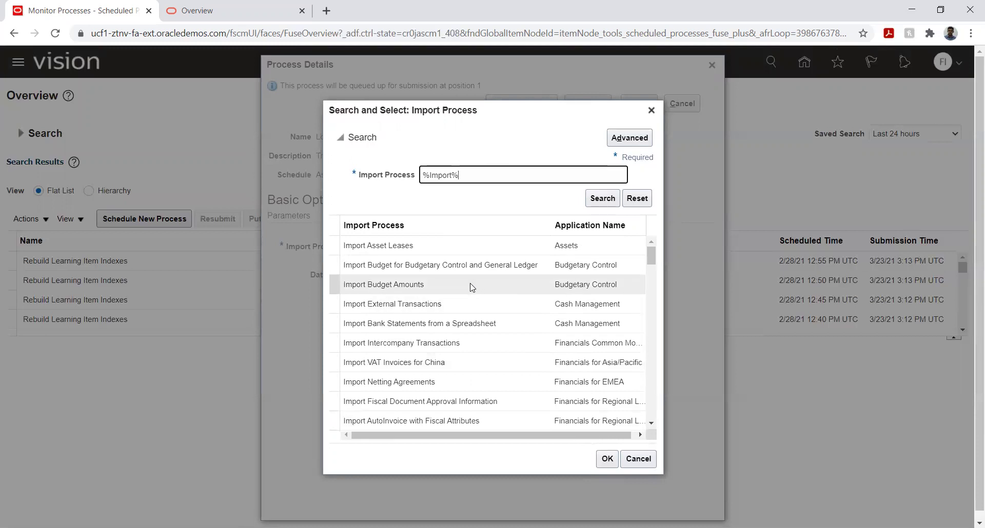
pyautogui.scroll(-3, 470, 283)
pyautogui.scroll(-2, 470, 291)
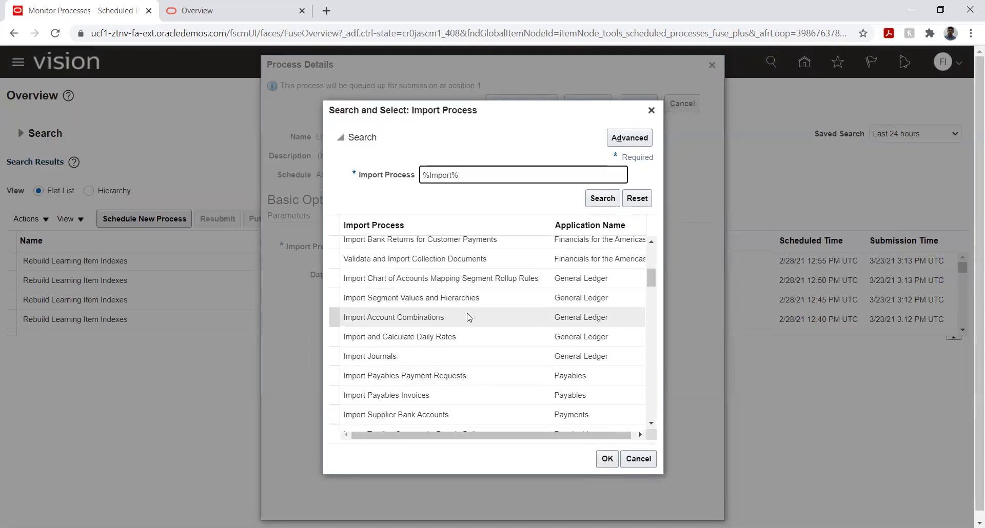
pyautogui.scroll(-6, 467, 317)
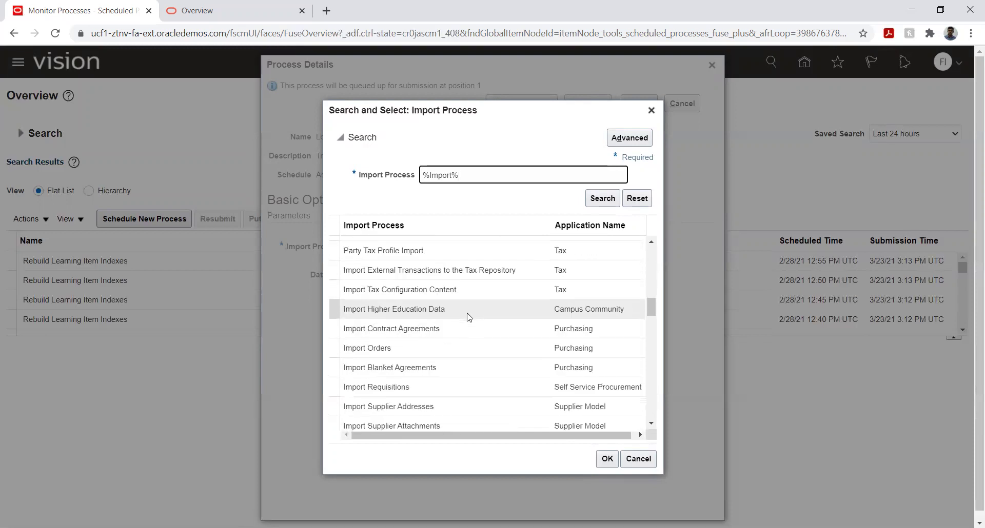
pyautogui.scroll(-4, 468, 316)
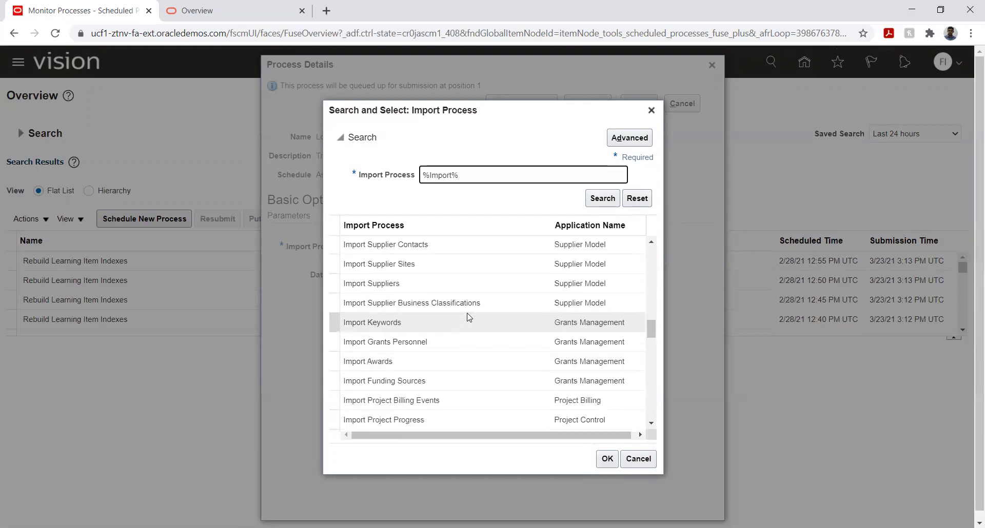
pyautogui.scroll(-3, 468, 317)
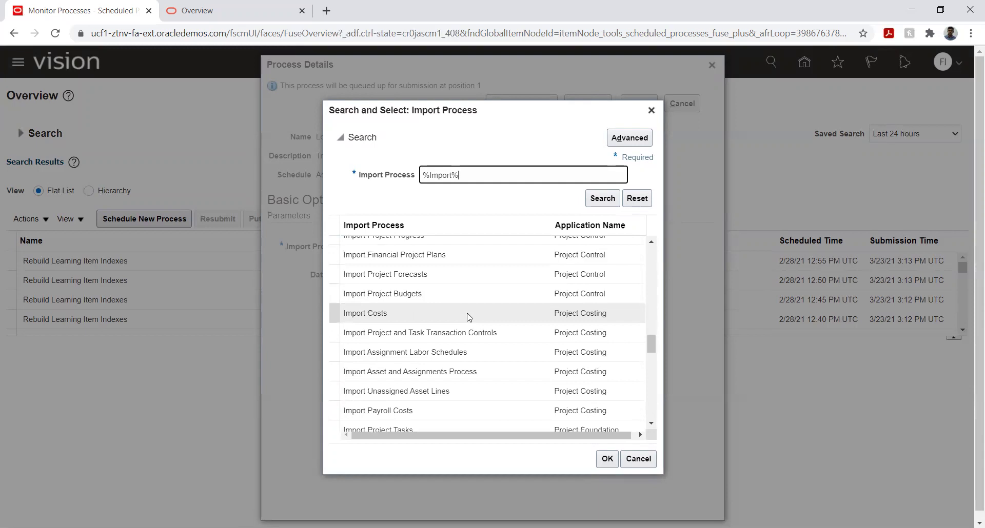
pyautogui.scroll(-7, 468, 317)
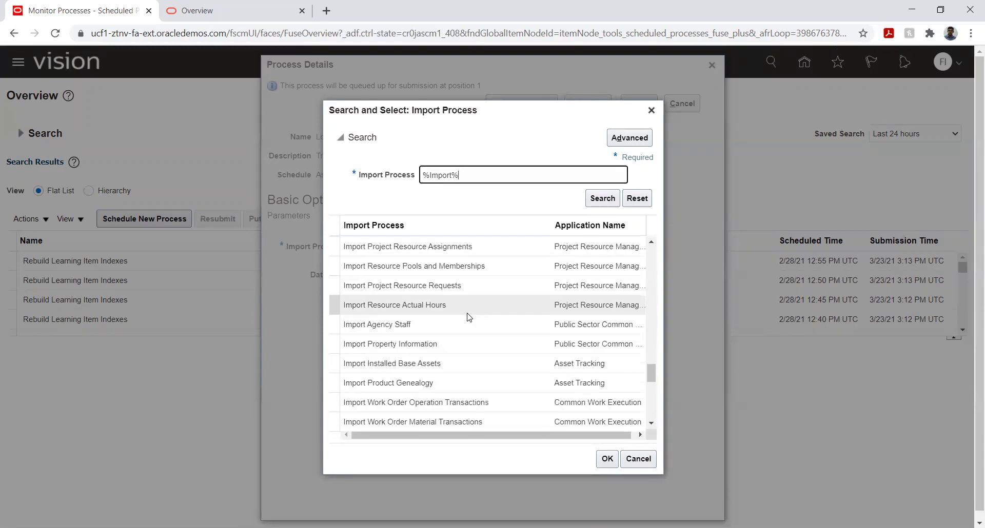
pyautogui.scroll(-3, 468, 317)
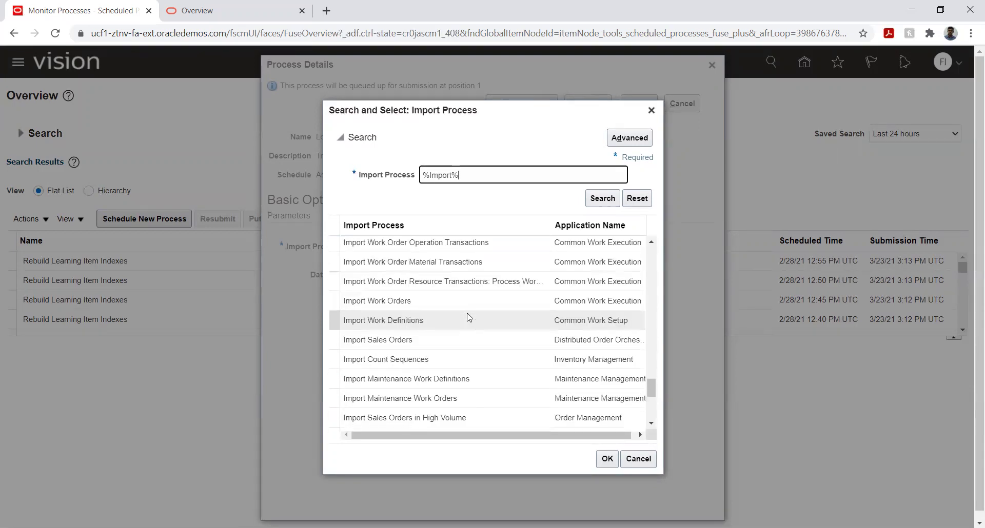
pyautogui.scroll(-4, 468, 318)
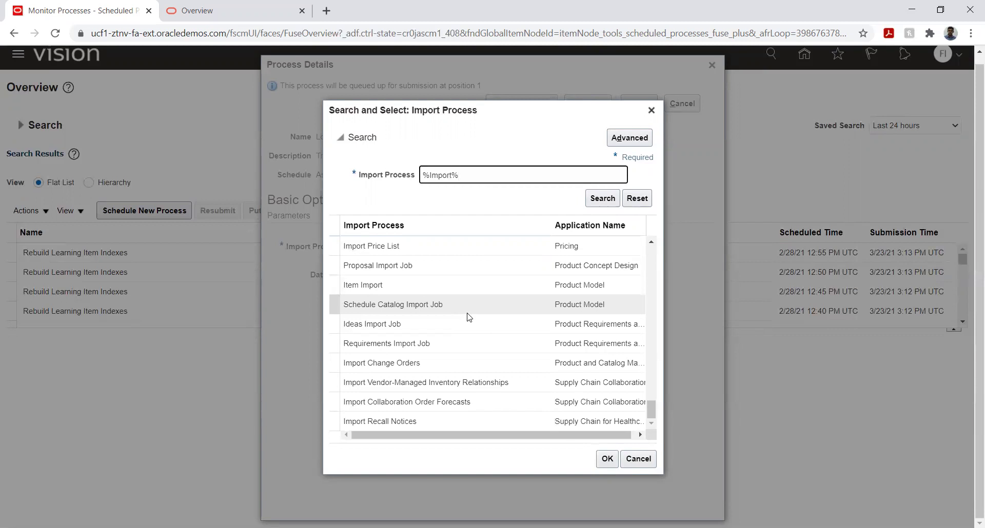
pyautogui.doubleClick(446, 176)
pyautogui.write('GL%')
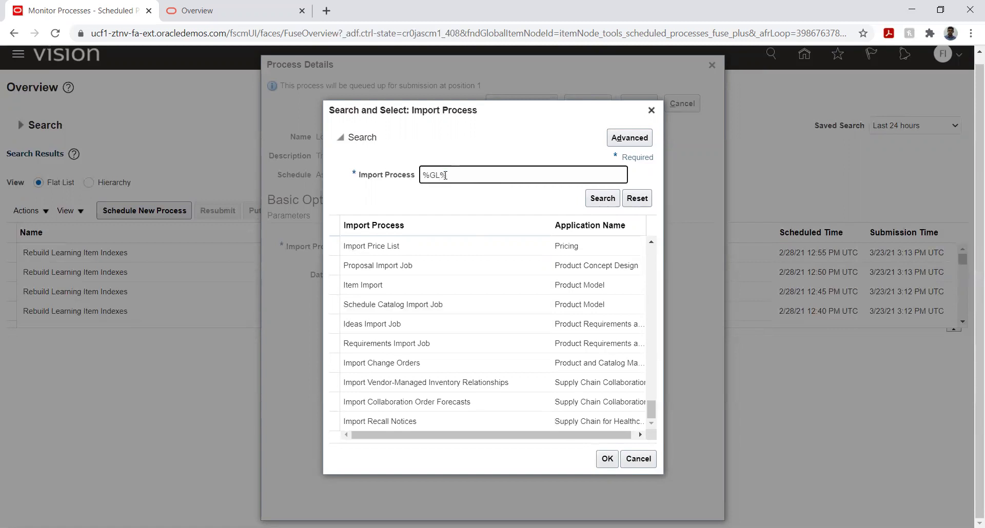
pyautogui.press('Return')
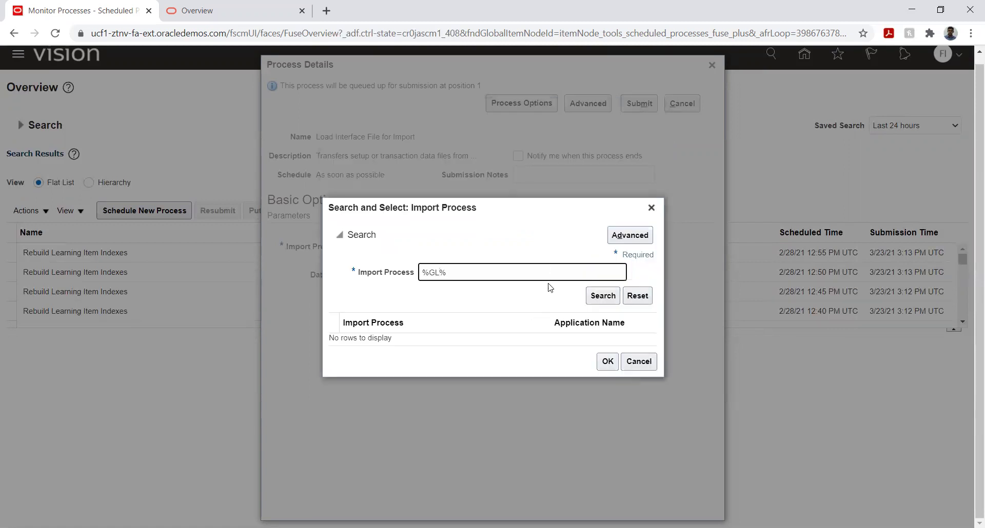
# Step: Search for %Jour% and set Import Journals as the import process
pyautogui.hotkey('shift', 'End')
pyautogui.hotkey('ctrl', 'a')
pyautogui.write('%Jour%')
pyautogui.press('Return')
pyautogui.click(461, 338)
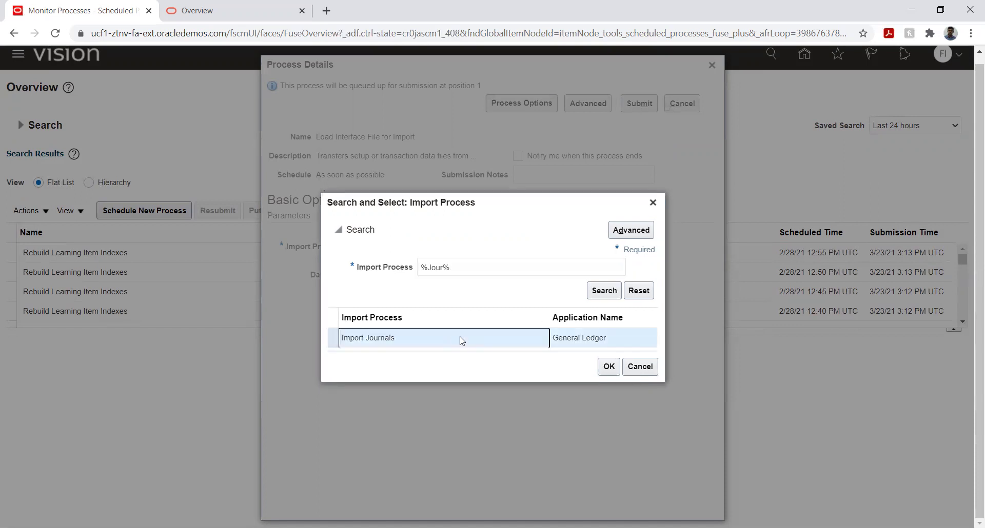
pyautogui.click(608, 366)
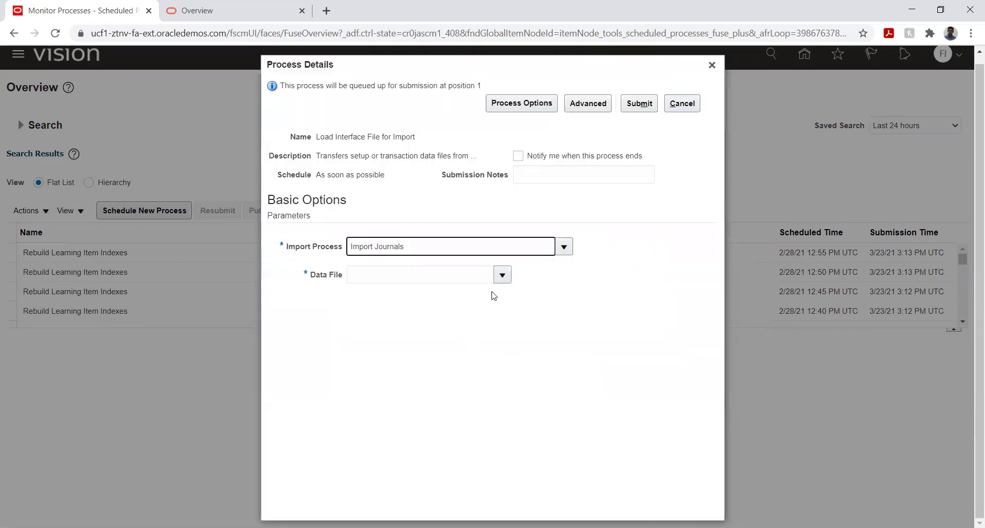
# Step: Upload D:\Excel\Final\GlInterface.zip as the process's data file
pyautogui.click(501, 275)
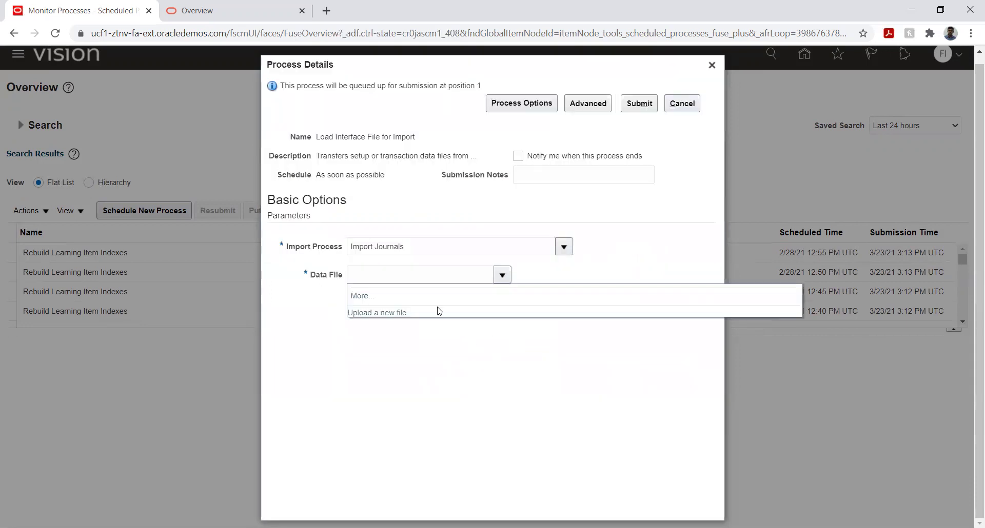
pyautogui.click(381, 314)
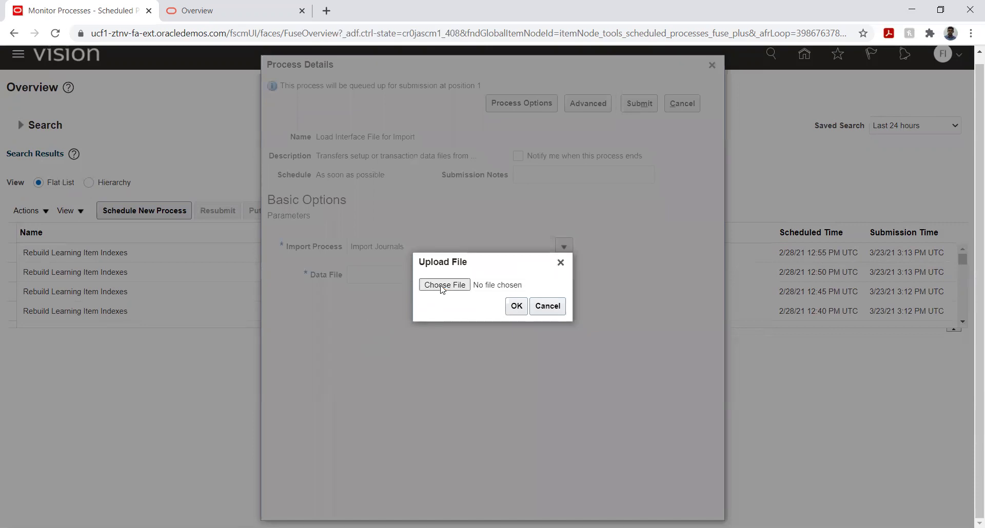
pyautogui.click(442, 285)
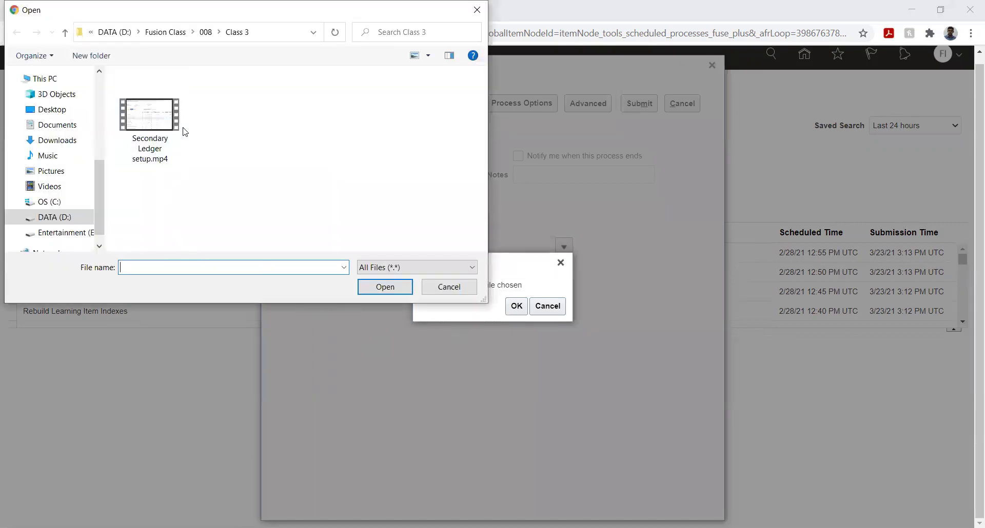
pyautogui.click(114, 35)
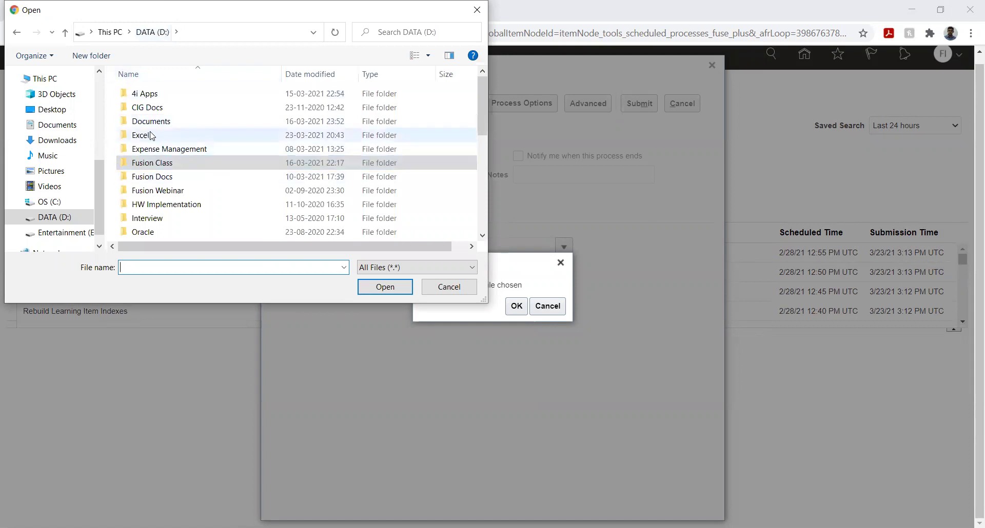
pyautogui.scroll(-6, 152, 136)
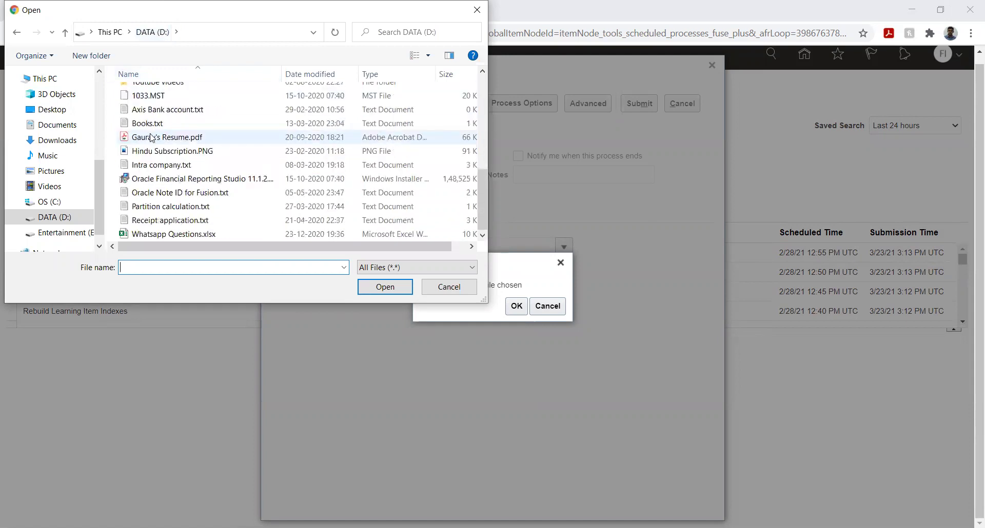
pyautogui.scroll(3, 174, 164)
pyautogui.scroll(3, 174, 164)
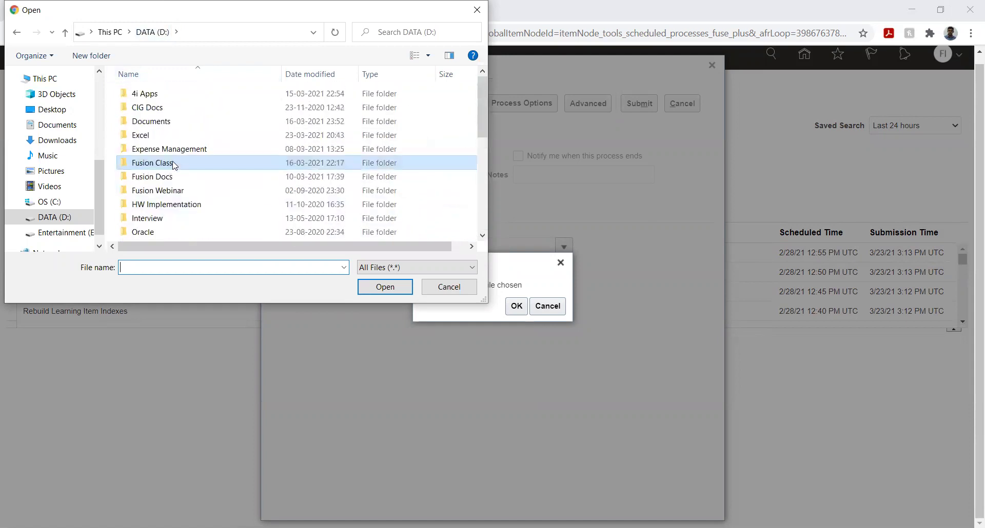
pyautogui.doubleClick(164, 135)
pyautogui.doubleClick(134, 93)
pyautogui.click(154, 94)
pyautogui.click(378, 283)
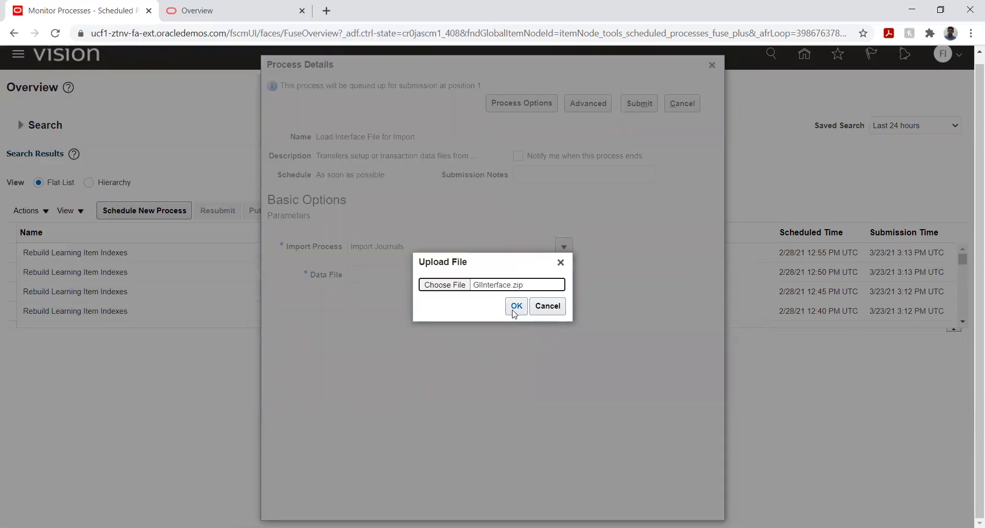
pyautogui.click(516, 308)
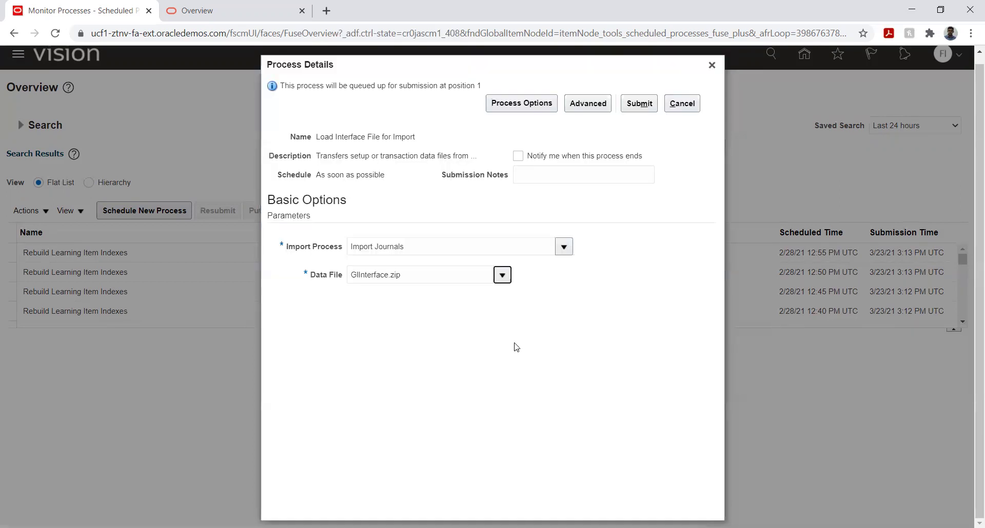
# Step: Submit the Load Interface File for Import process as request 412210
pyautogui.click(636, 108)
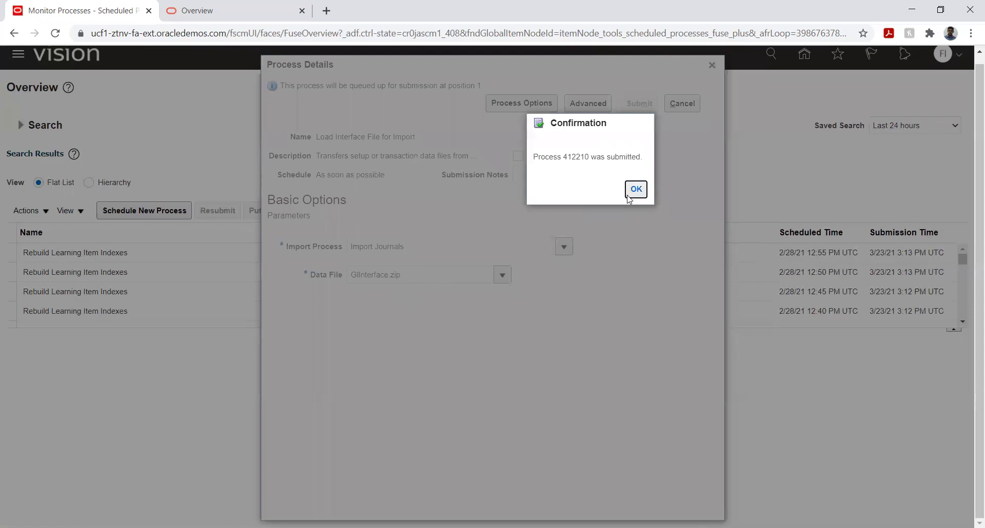
pyautogui.click(636, 189)
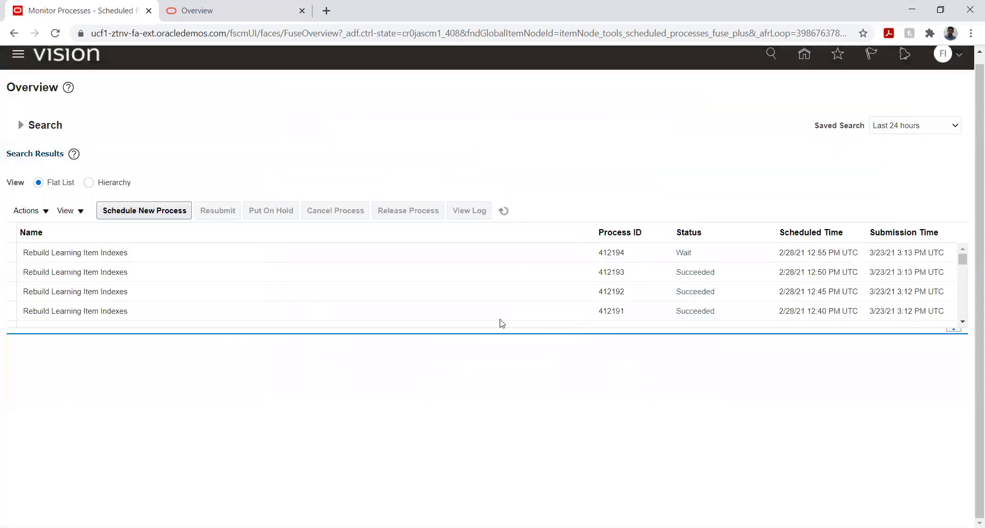
pyautogui.click(504, 211)
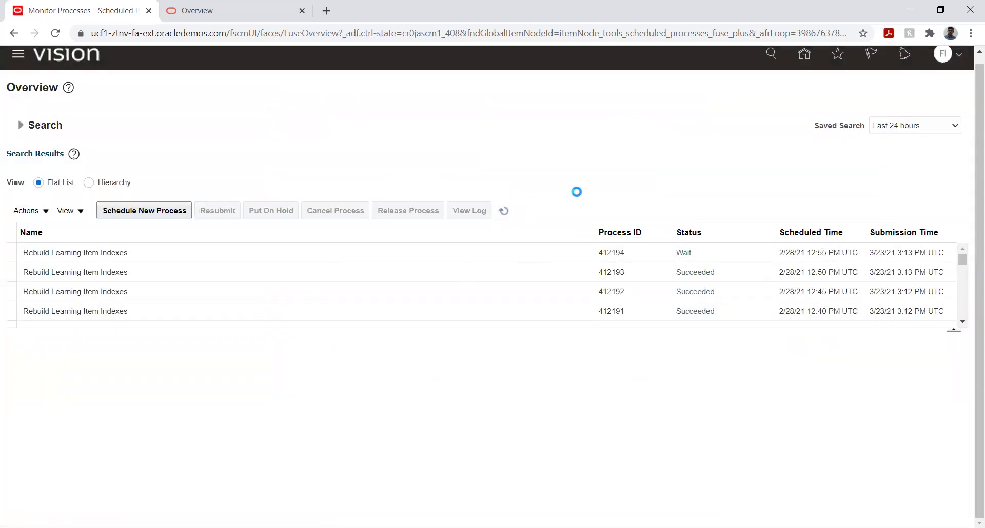
# Step: Refresh the process list until Transfer File and Load File to Interface show Succeeded
pyautogui.click(504, 213)
pyautogui.click(505, 213)
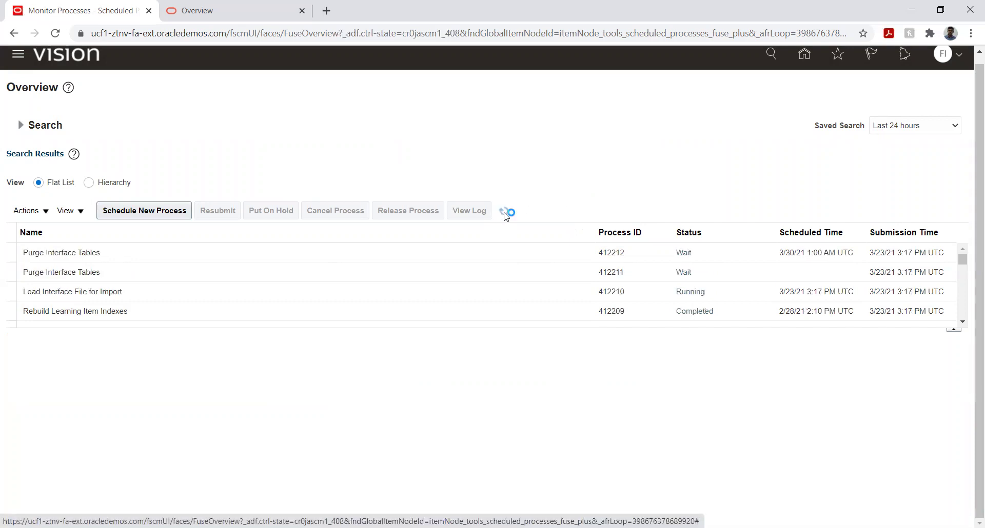
pyautogui.click(505, 212)
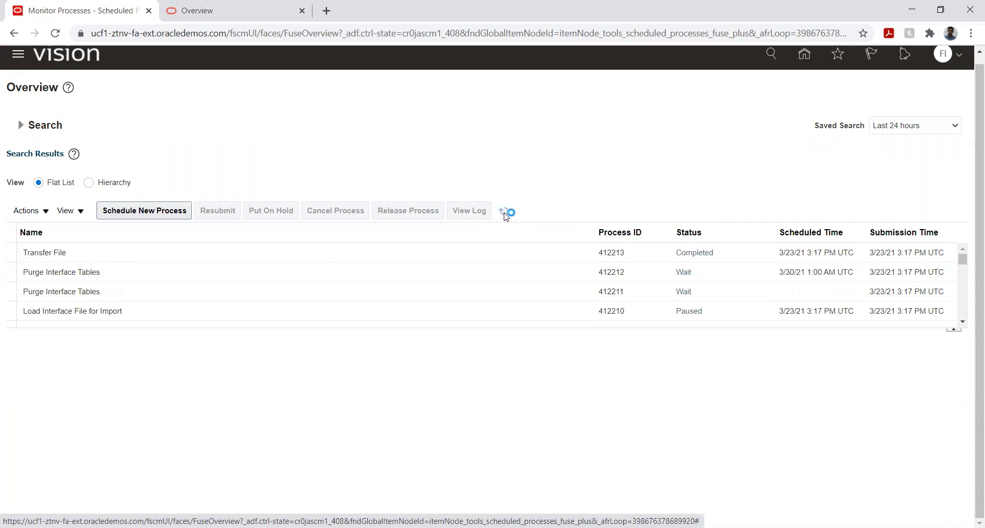
pyautogui.click(506, 213)
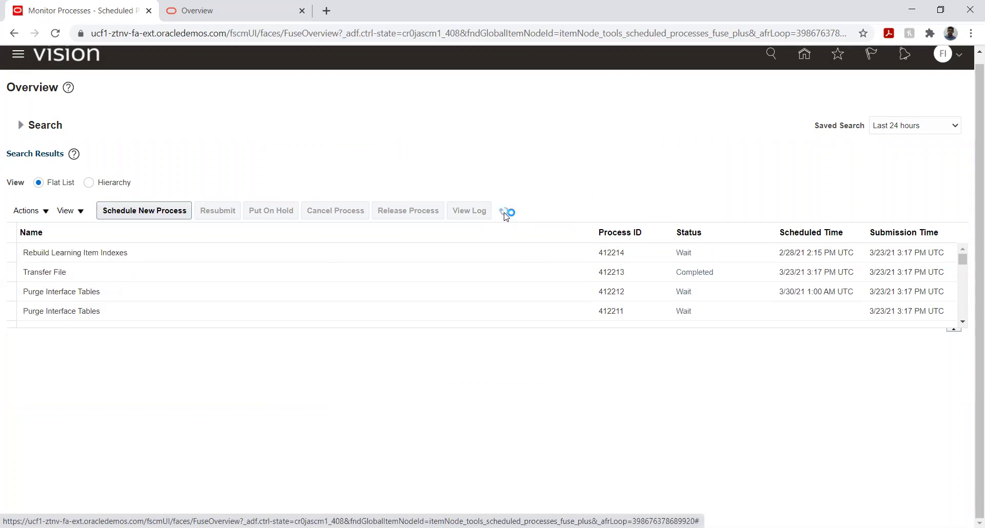
pyautogui.click(505, 212)
pyautogui.click(505, 212)
pyautogui.click(506, 213)
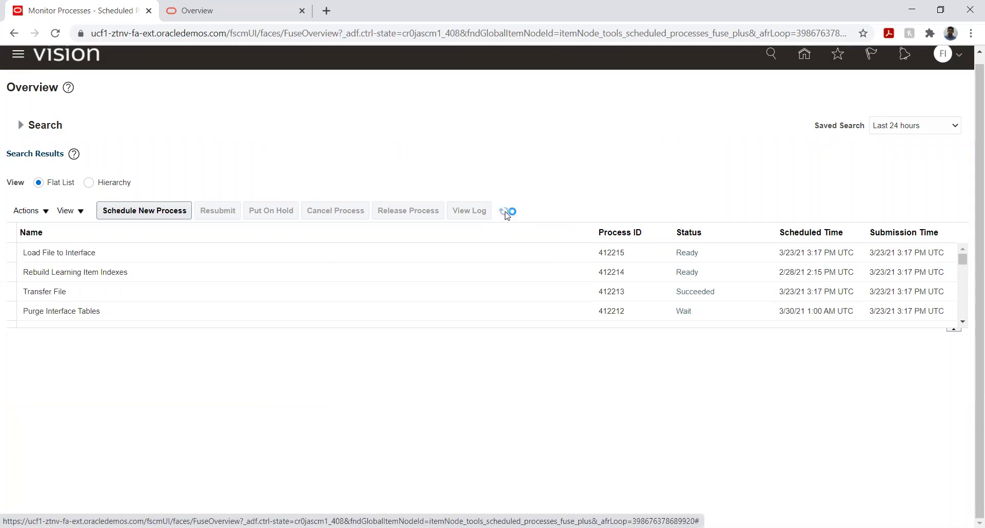
pyautogui.click(505, 213)
pyautogui.click(505, 213)
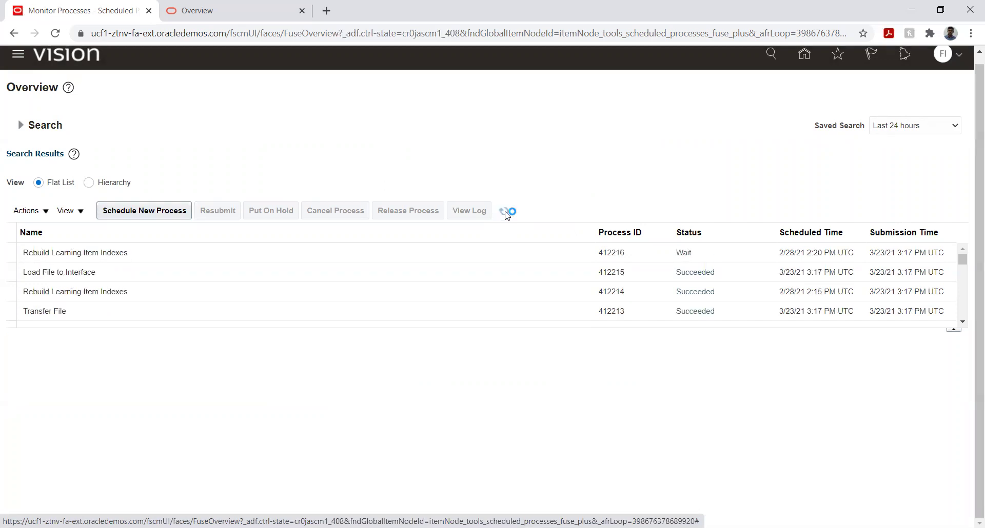
pyautogui.click(505, 214)
pyautogui.click(505, 213)
pyautogui.click(506, 213)
pyautogui.click(506, 214)
pyautogui.click(504, 212)
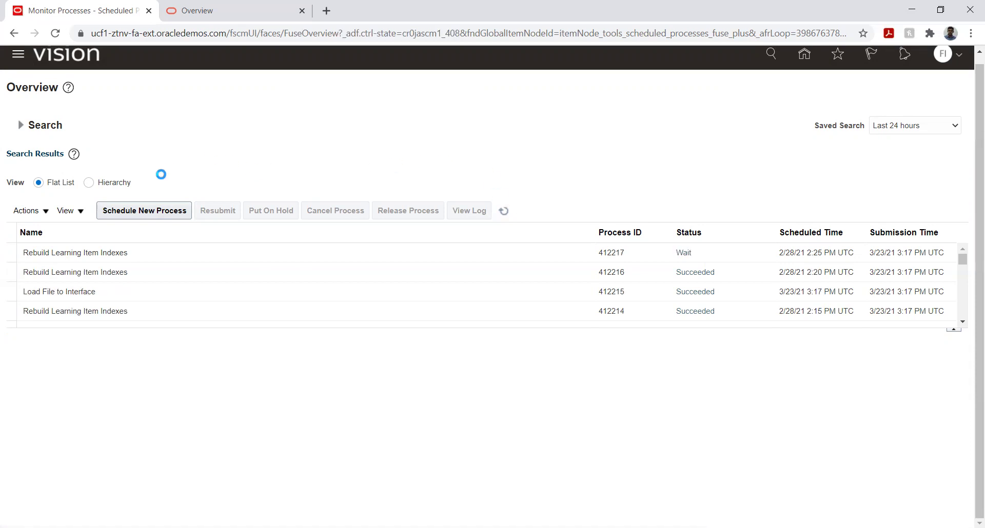
# Step: Schedule a new process and search for jobs whose names contain Import
pyautogui.click(158, 213)
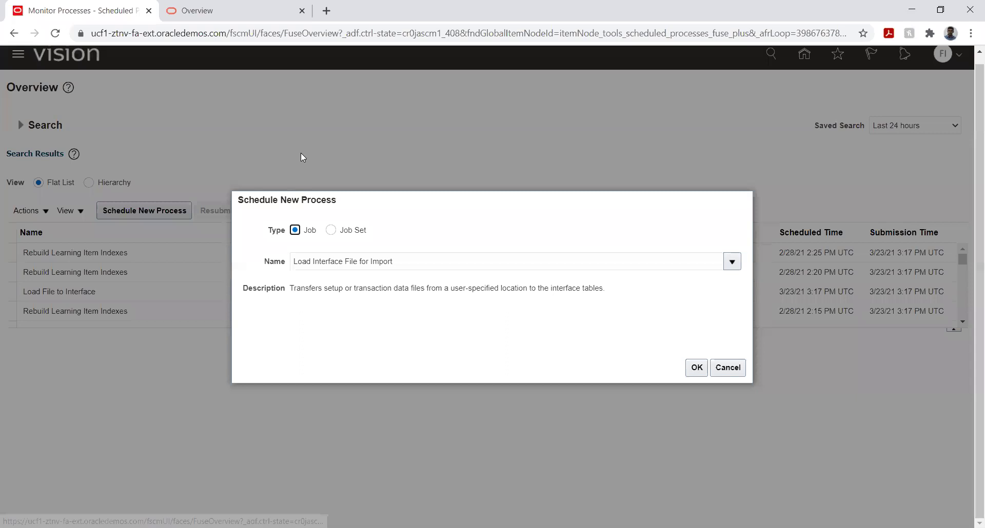
pyautogui.click(408, 259)
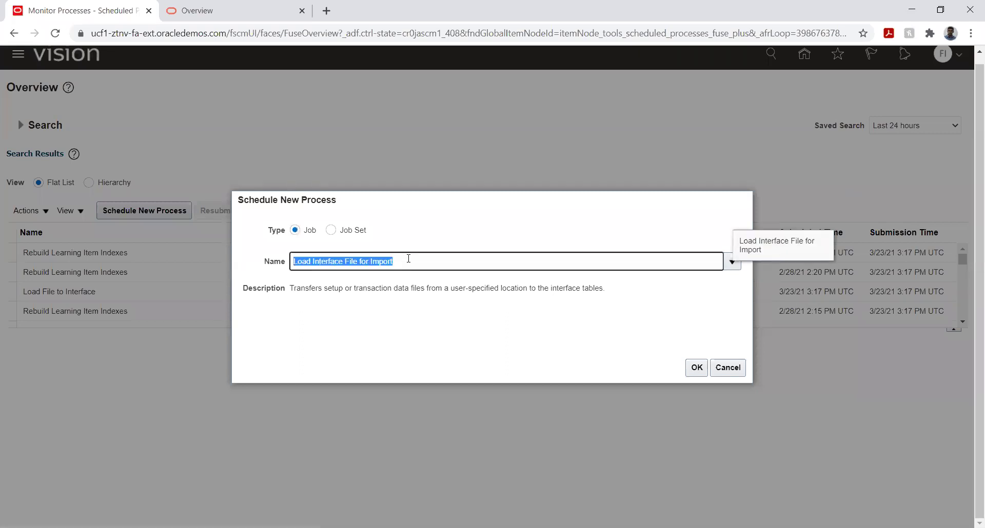
pyautogui.write('%Jour%')
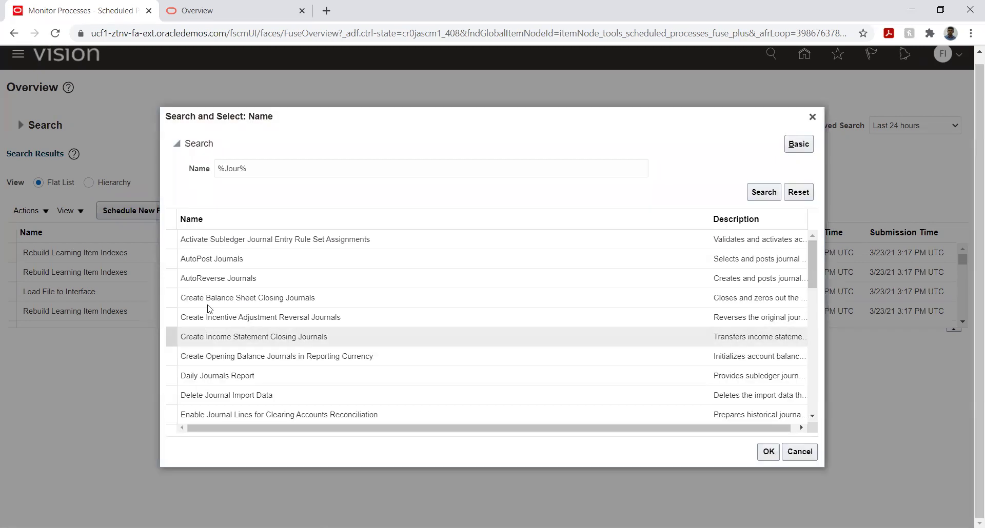
pyautogui.scroll(-3, 229, 285)
pyautogui.scroll(-2, 229, 285)
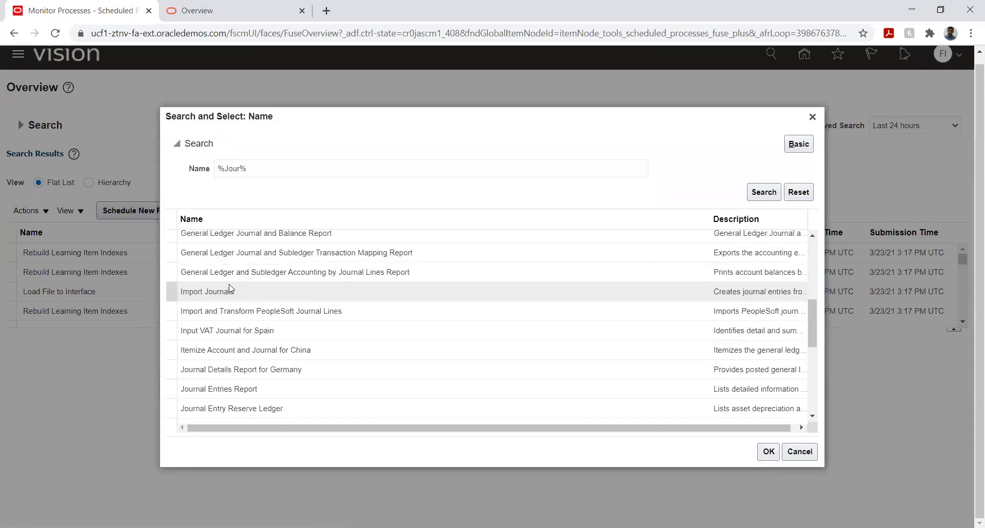
pyautogui.scroll(-2, 249, 296)
pyautogui.scroll(-5, 249, 299)
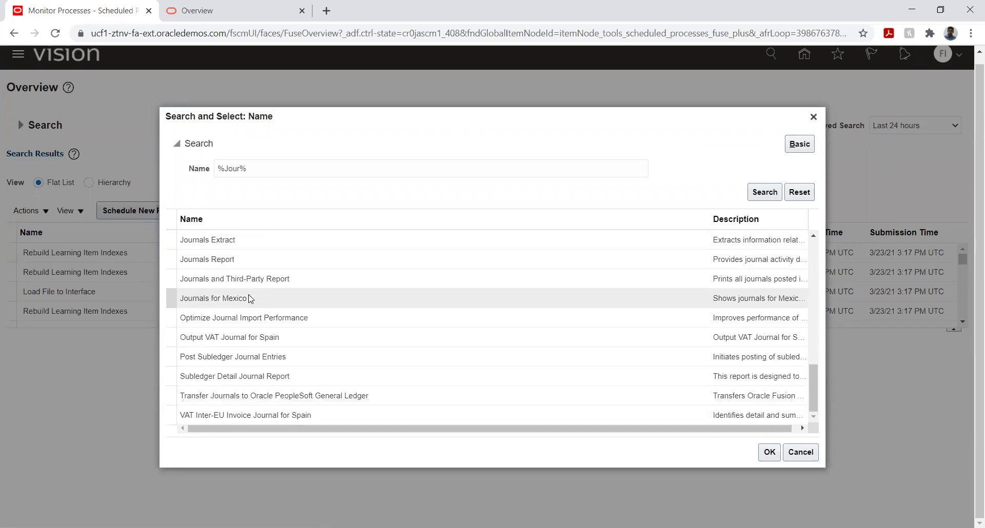
pyautogui.scroll(10, 250, 298)
pyautogui.click(237, 169)
pyautogui.doubleClick(237, 168)
pyautogui.write('Import')
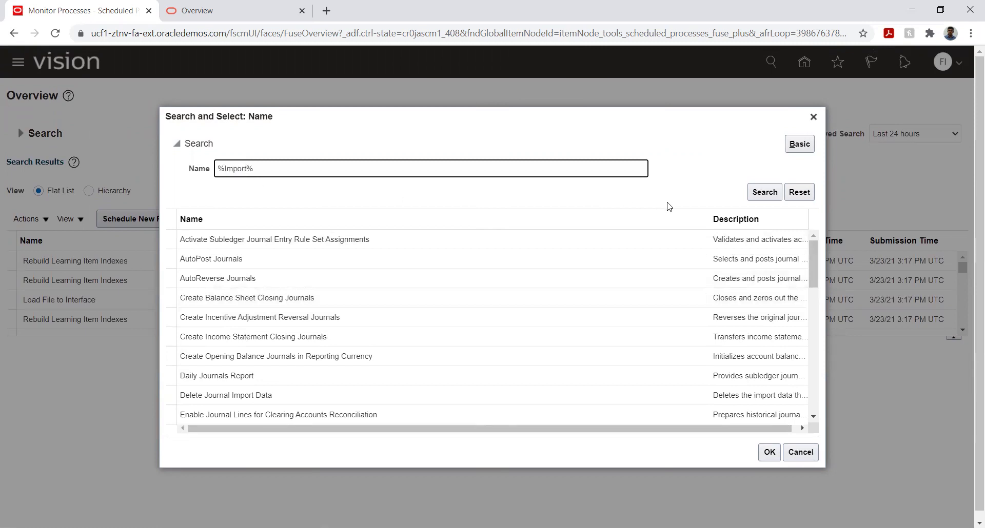
pyautogui.click(761, 191)
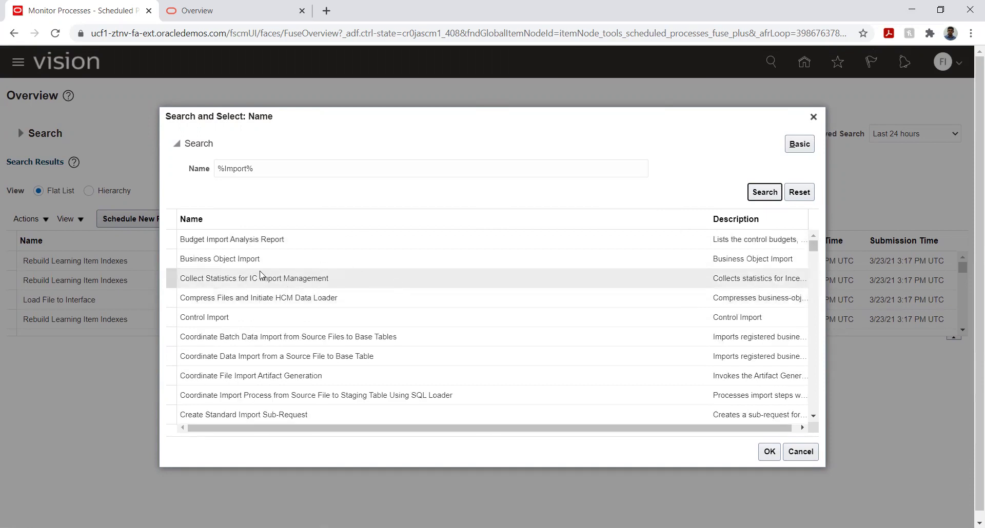
# Step: Select Import Journals as the job and proceed to its process details
pyautogui.scroll(-2, 239, 258)
pyautogui.scroll(-5, 239, 258)
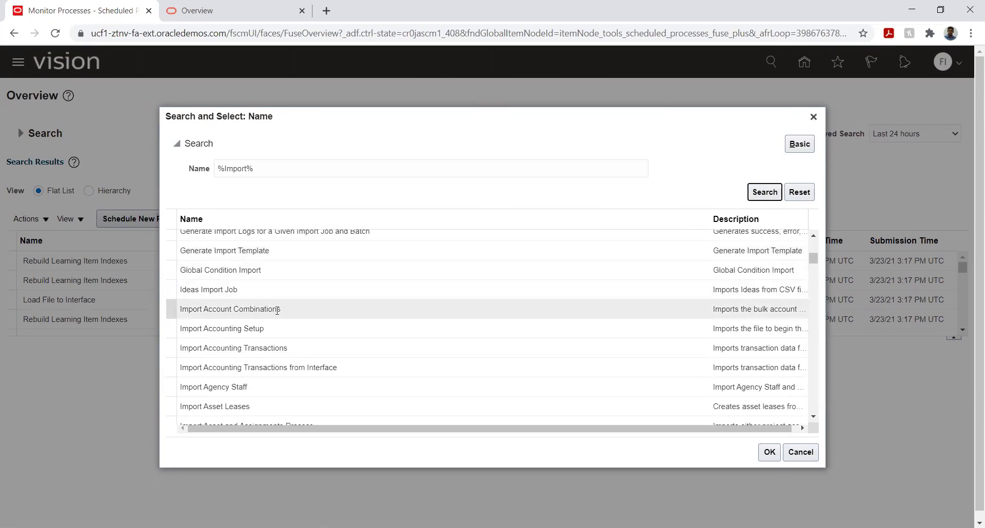
pyautogui.scroll(-3, 260, 304)
pyautogui.scroll(-10, 263, 303)
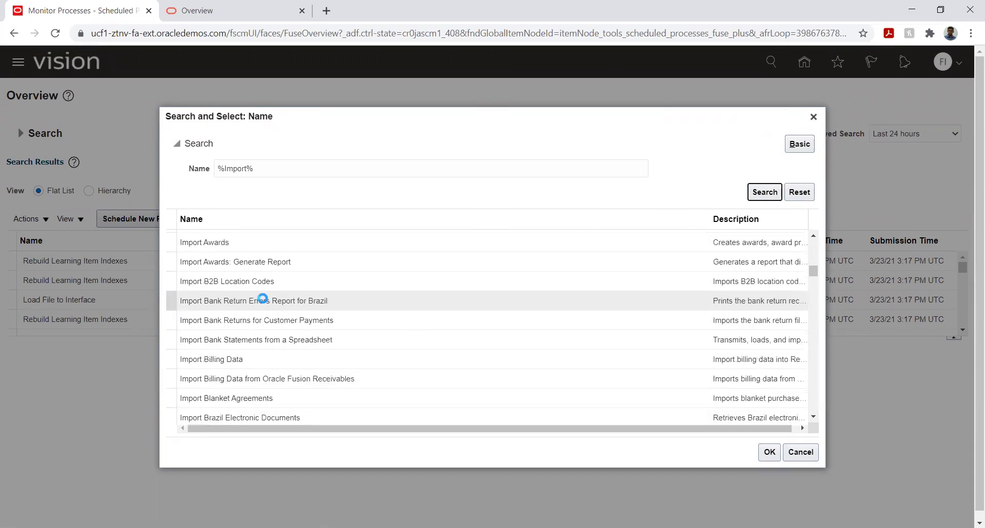
pyautogui.scroll(-10, 265, 303)
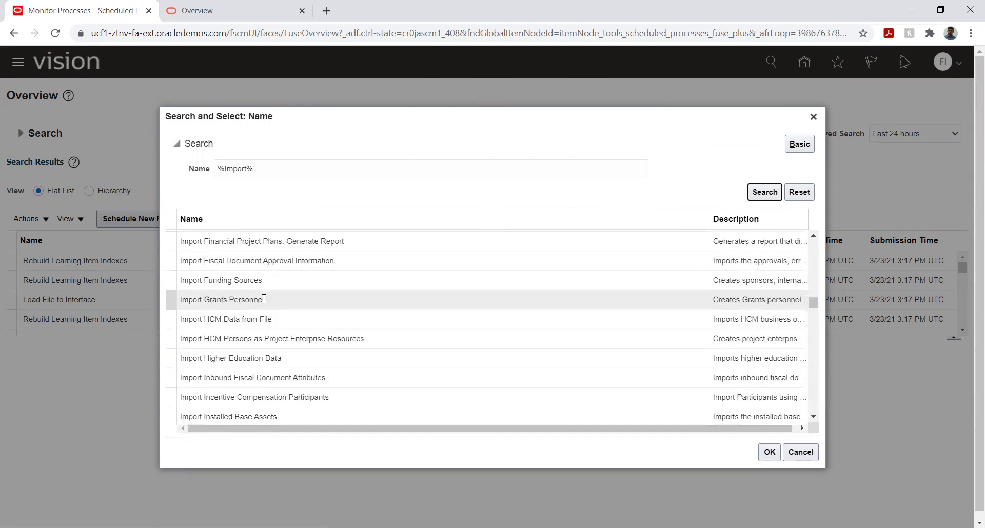
pyautogui.scroll(-4, 264, 299)
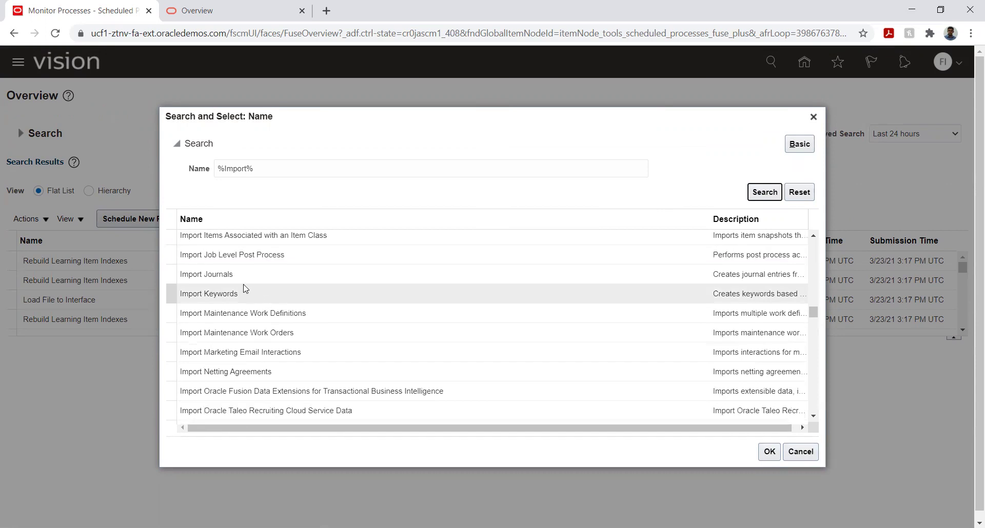
pyautogui.click(237, 276)
pyautogui.click(768, 451)
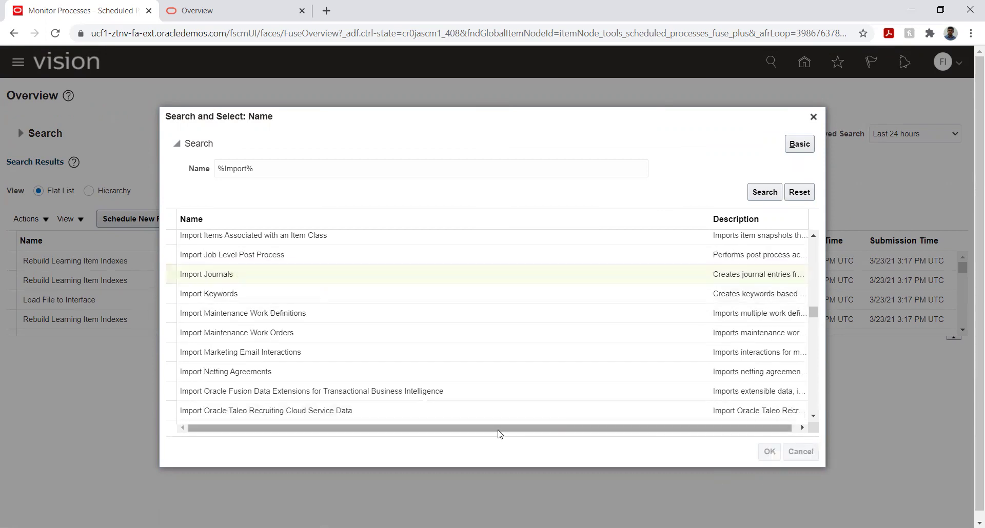
pyautogui.click(695, 368)
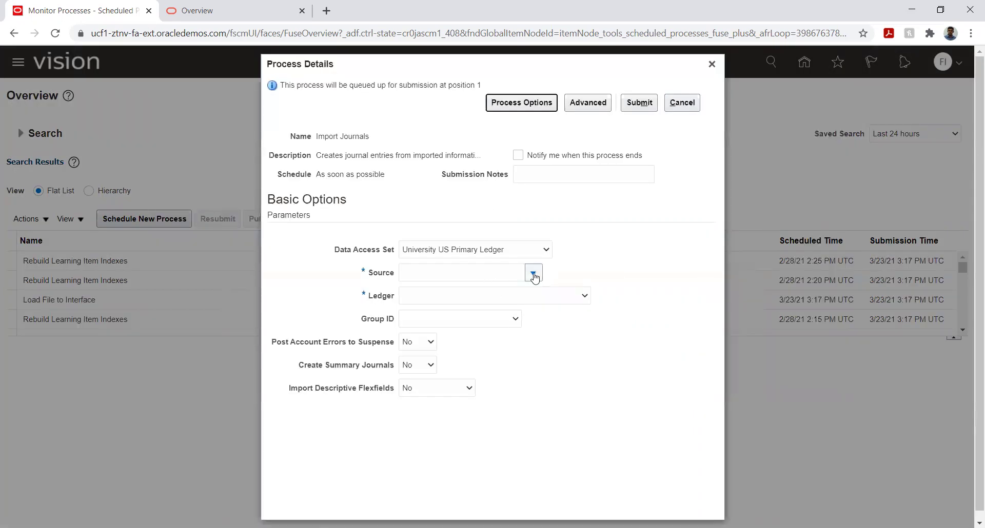
# Step: Set the journal Source to Manual, leaving the Data Access Set unchanged
pyautogui.click(533, 275)
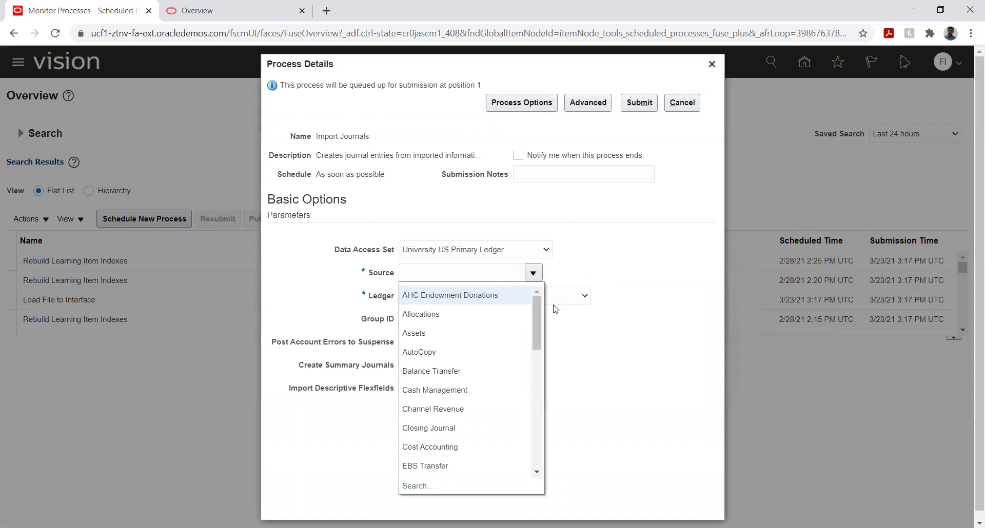
pyautogui.moveTo(538, 316); pyautogui.dragTo(532, 367)
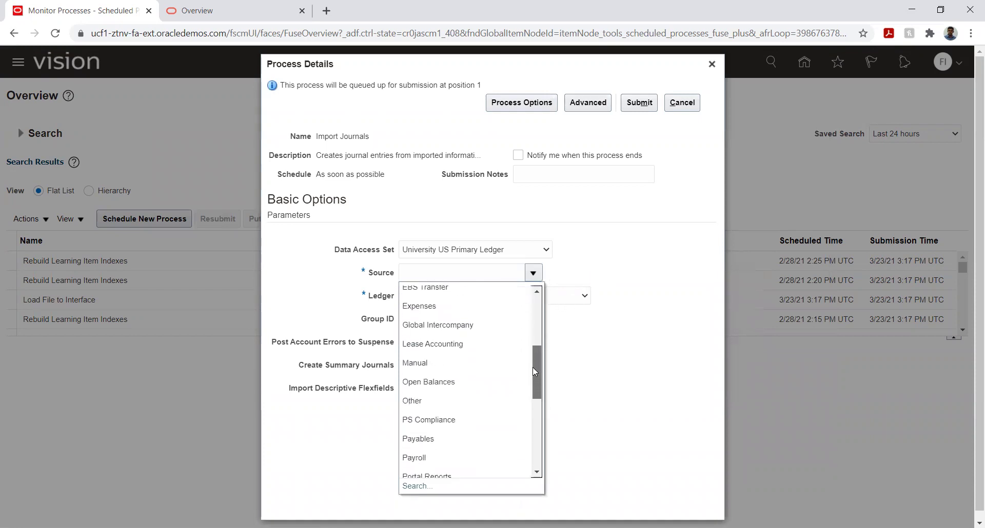
pyautogui.click(435, 363)
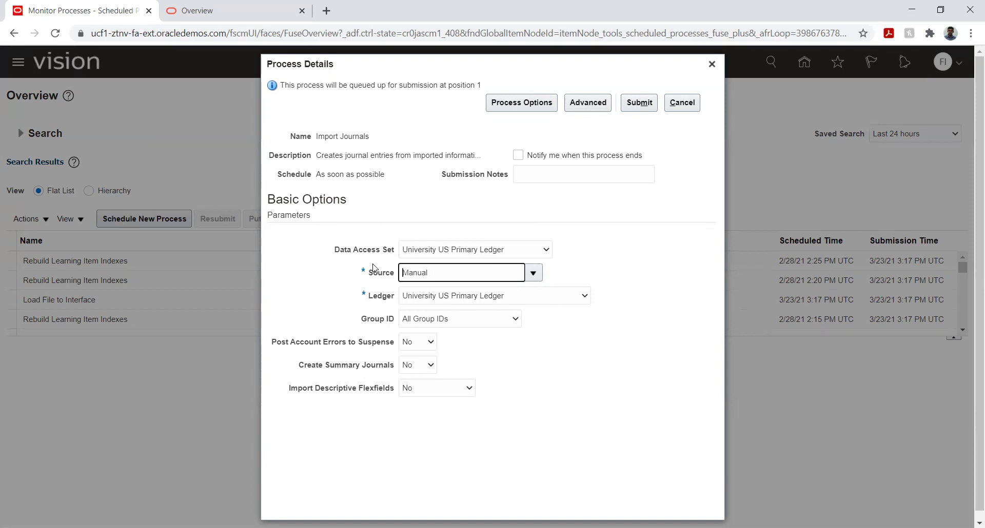
pyautogui.click(539, 252)
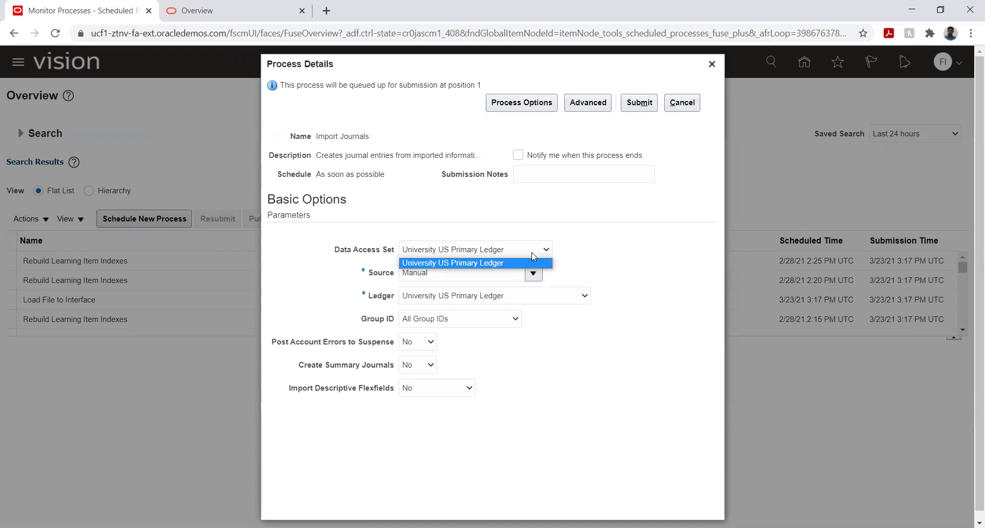
pyautogui.click(609, 259)
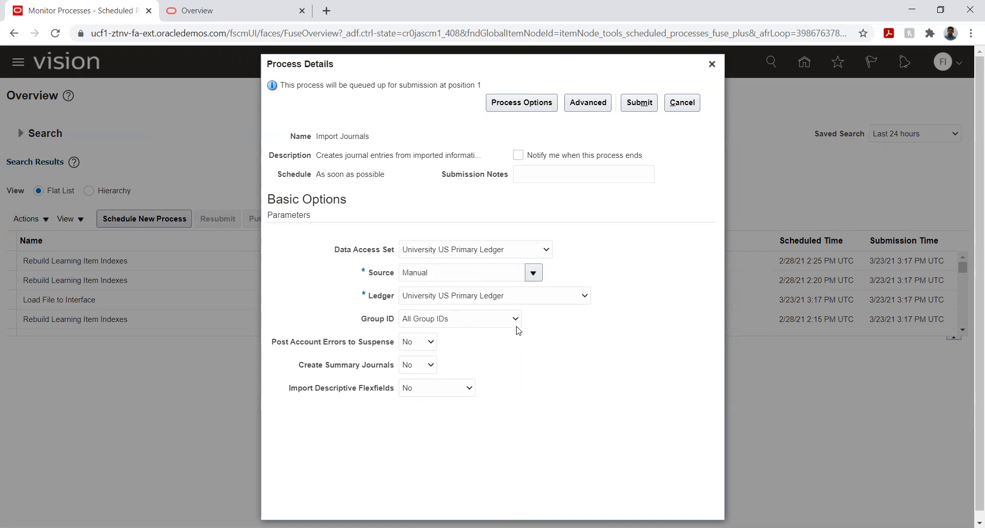
pyautogui.click(500, 322)
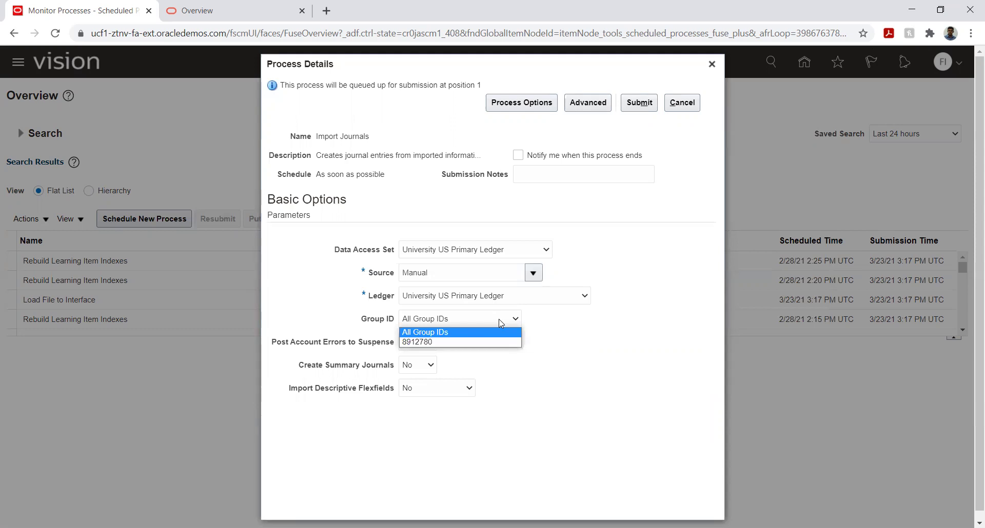
# Step: Choose group ID 8912780 and review Post Account Errors to Suspense and Import Descriptive Flexfields, both No
pyautogui.click(473, 342)
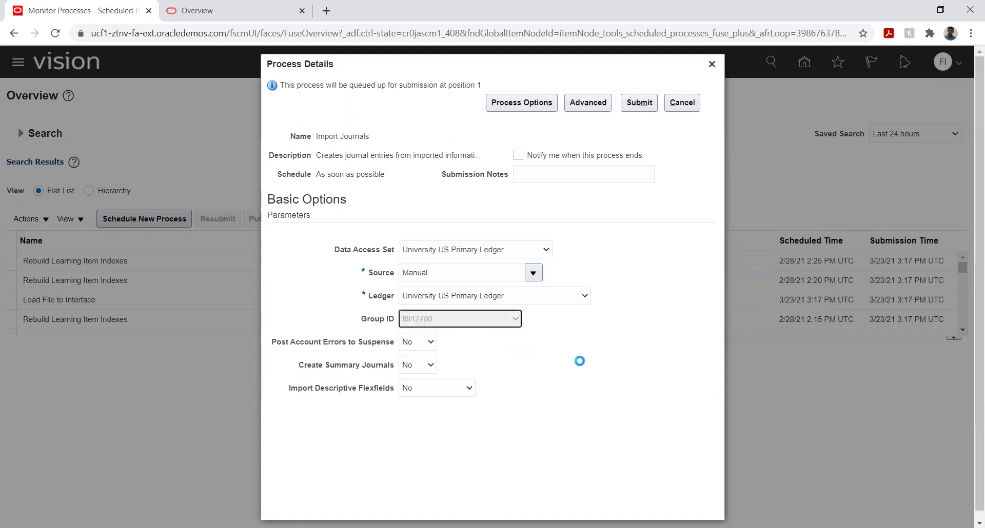
pyautogui.click(576, 329)
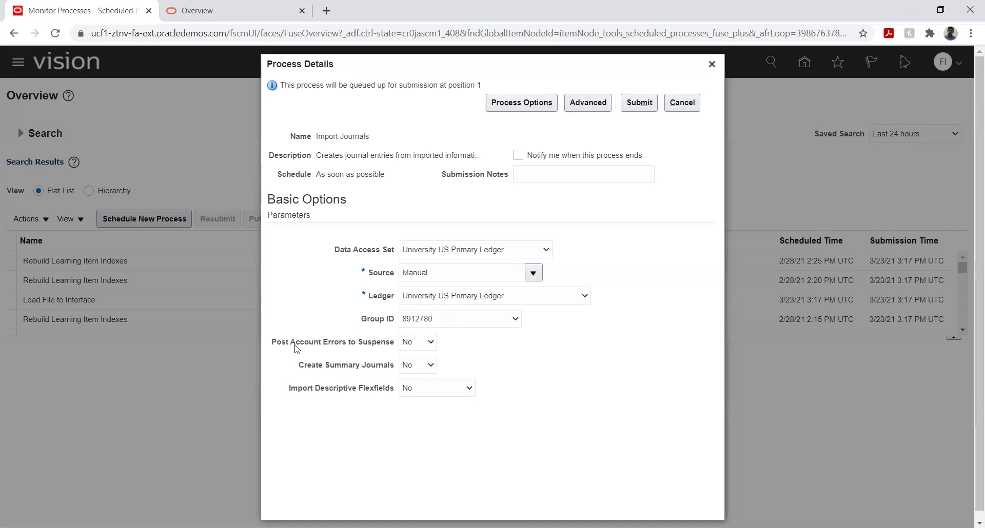
pyautogui.moveTo(277, 343); pyautogui.dragTo(337, 347)
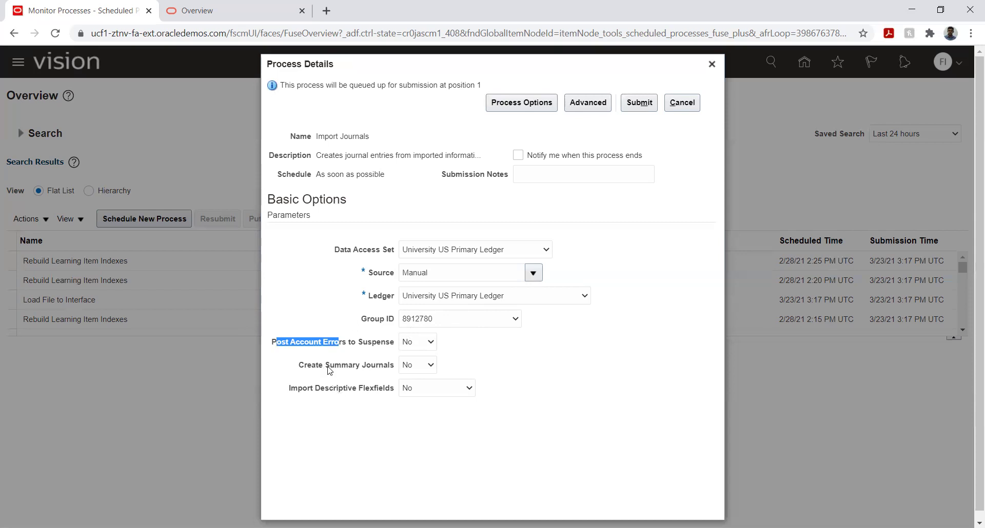
pyautogui.click(332, 354)
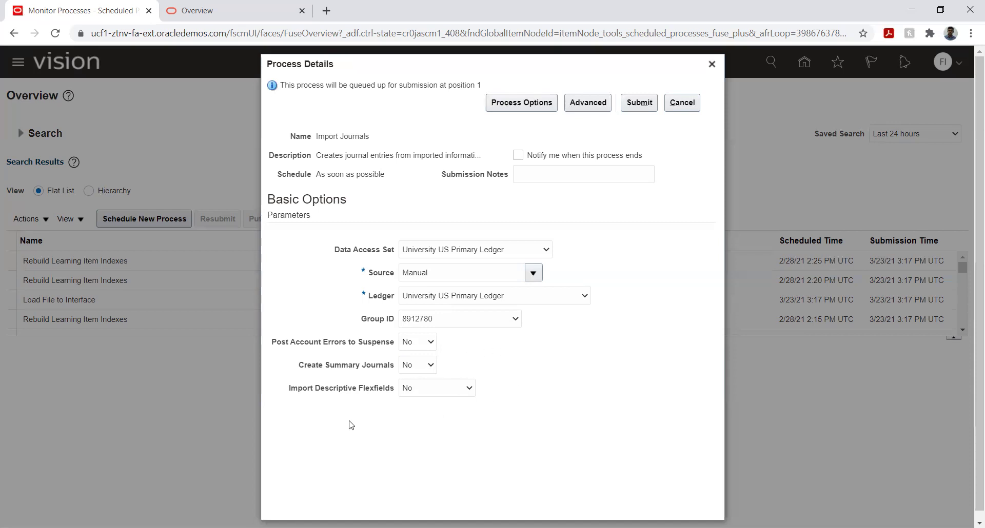
pyautogui.moveTo(291, 390); pyautogui.dragTo(352, 393)
pyautogui.click(367, 411)
# Step: Submit the Import Journals process as run 412234 and acknowledge the confirmation
pyautogui.click(633, 109)
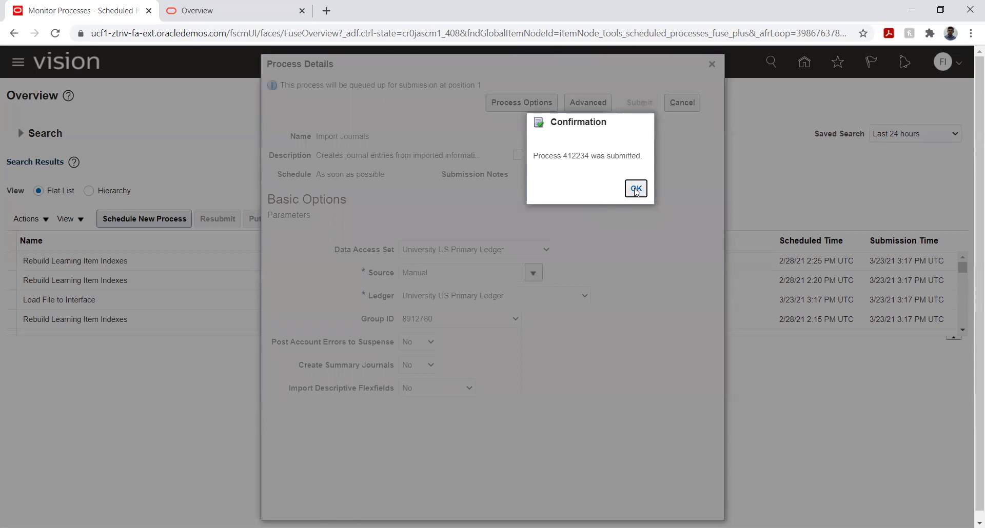
pyautogui.click(627, 197)
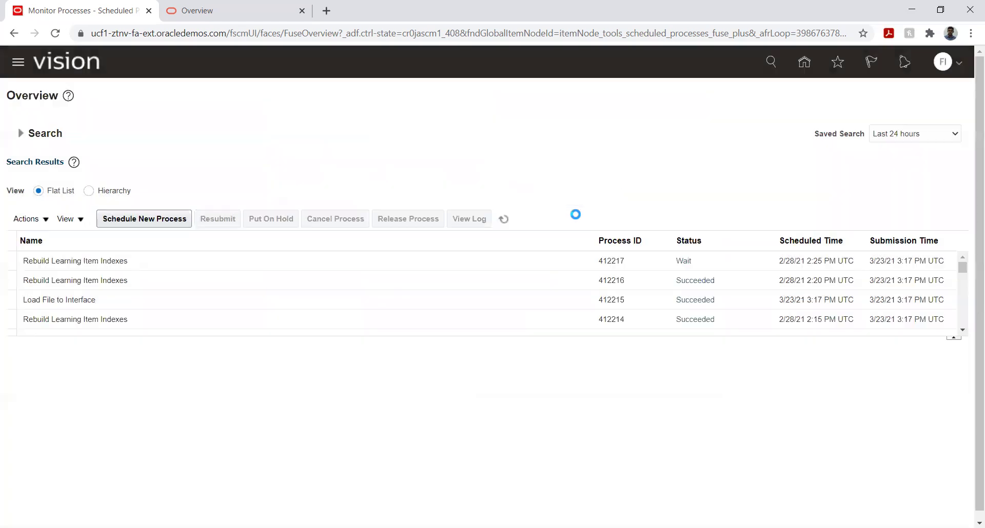
pyautogui.click(503, 219)
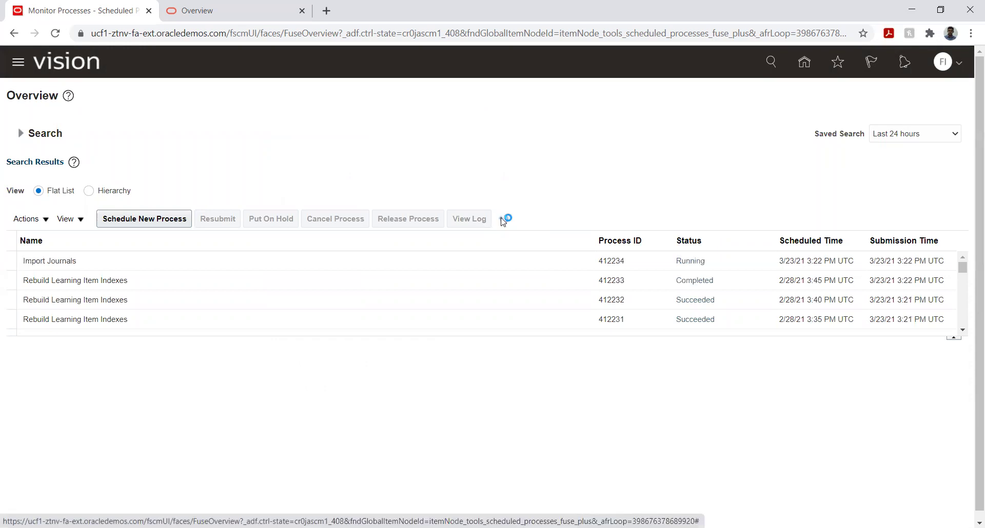
# Step: Refresh until Import Journals and its child complete, then return to the home page
pyautogui.click(503, 220)
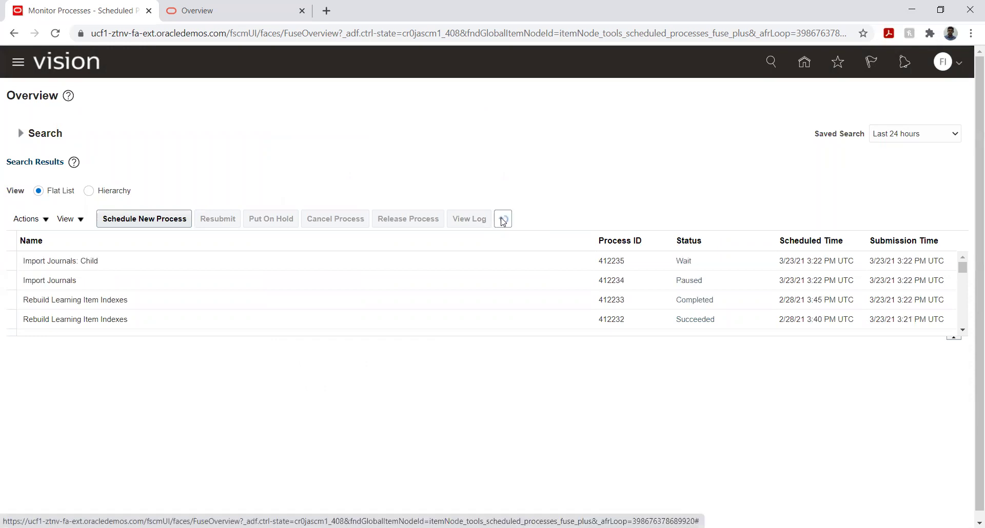
pyautogui.click(502, 220)
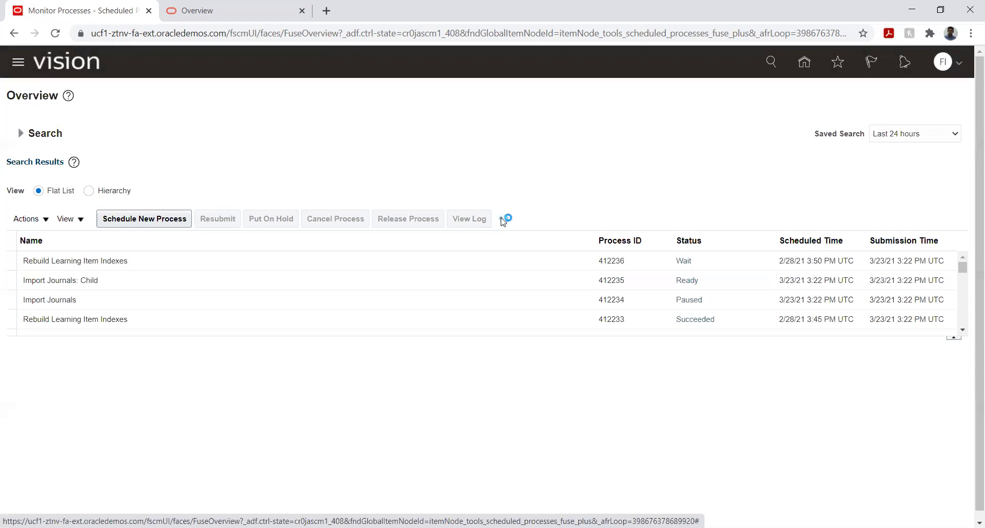
pyautogui.click(503, 220)
pyautogui.click(503, 220)
pyautogui.click(503, 219)
pyautogui.click(503, 219)
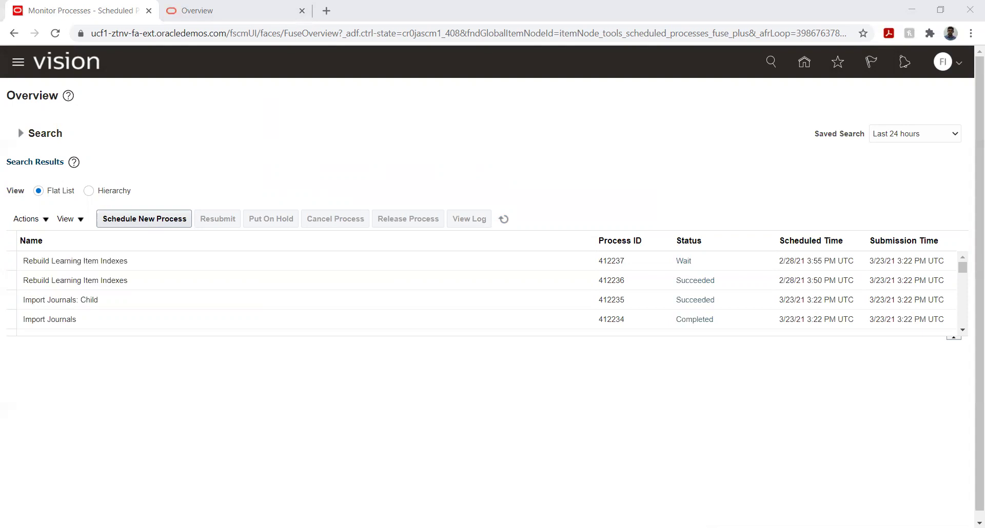
pyautogui.click(805, 62)
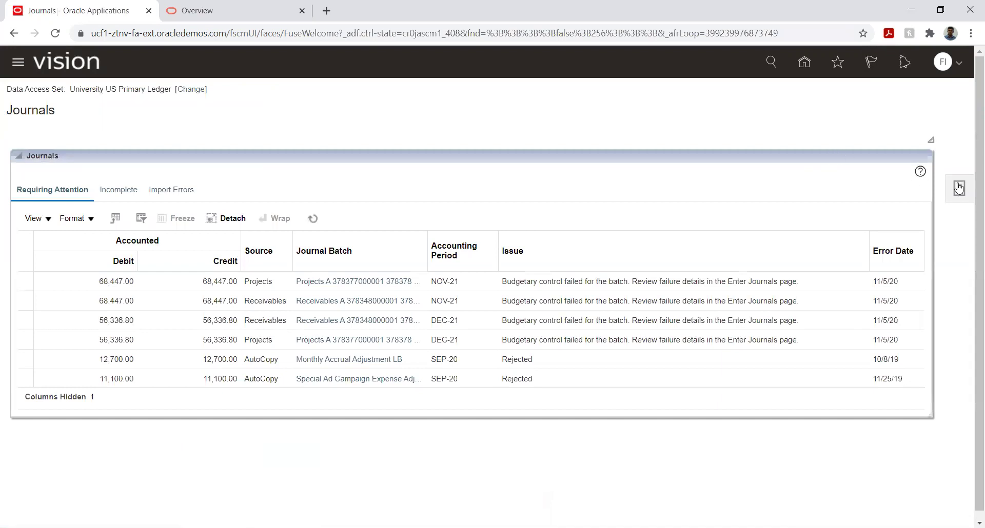
# Step: Search Manage Journals for DEC-21 journals with source Manual, revealing JV_89123 Adjustment unposted
pyautogui.click(959, 188)
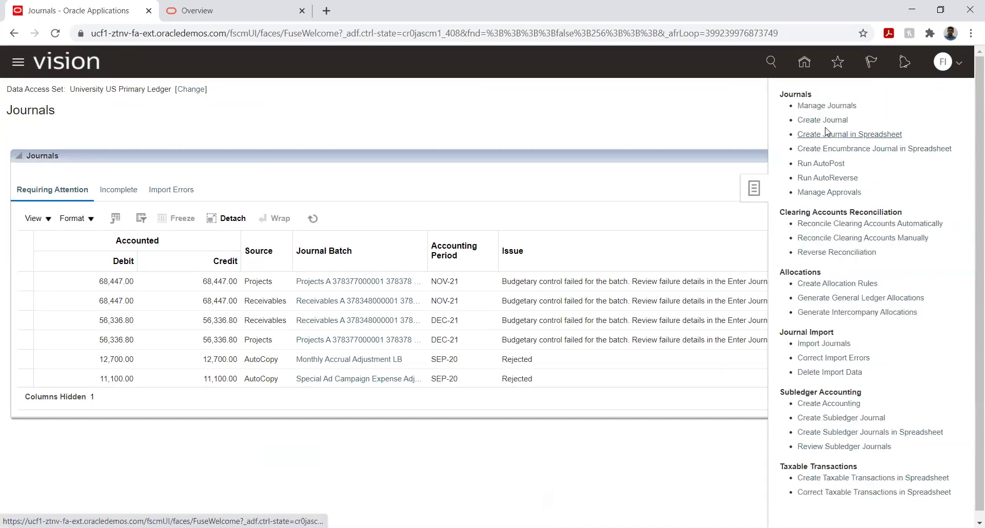
pyautogui.click(826, 106)
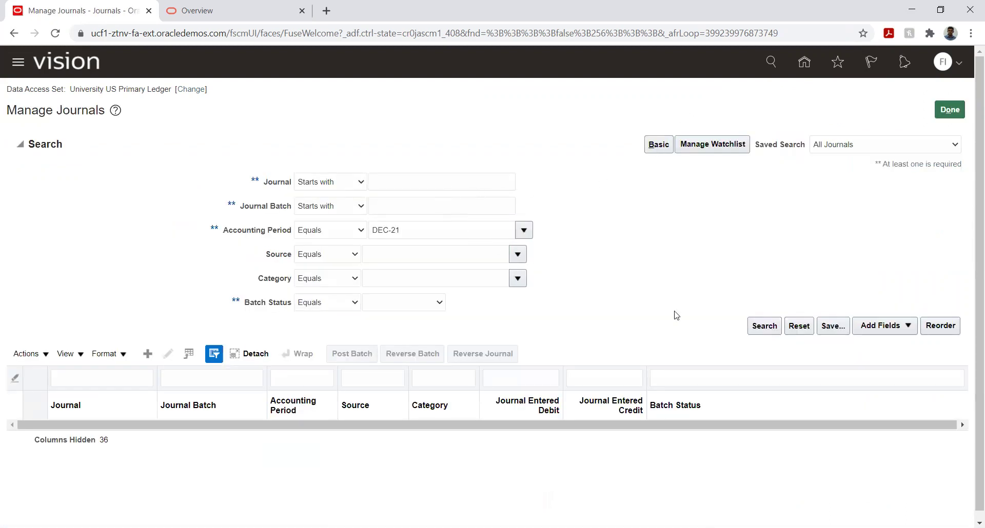
pyautogui.click(764, 326)
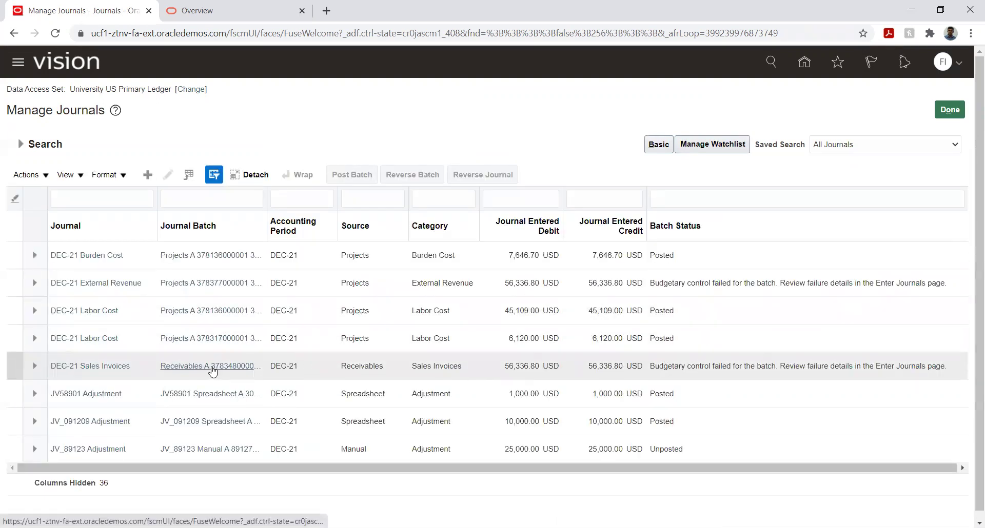
pyautogui.click(21, 145)
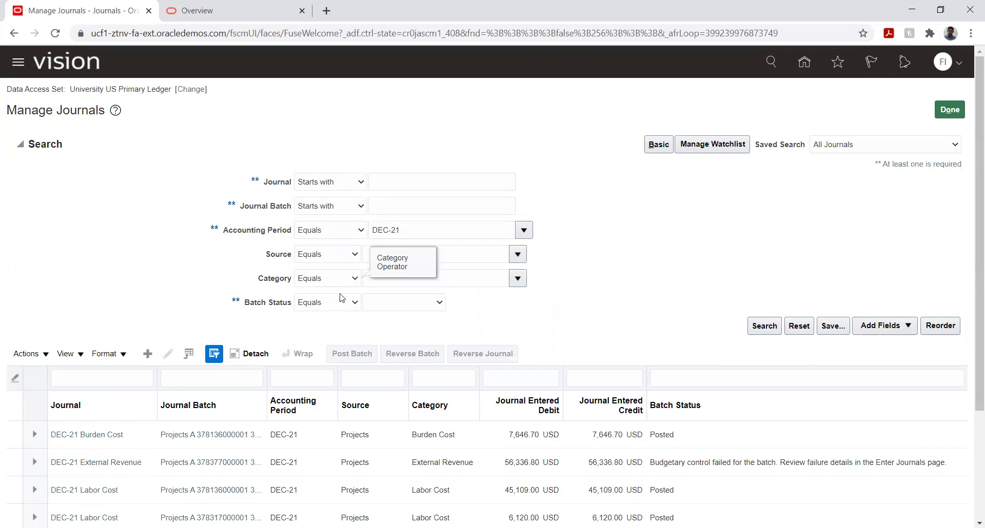
pyautogui.click(425, 254)
pyautogui.write('M')
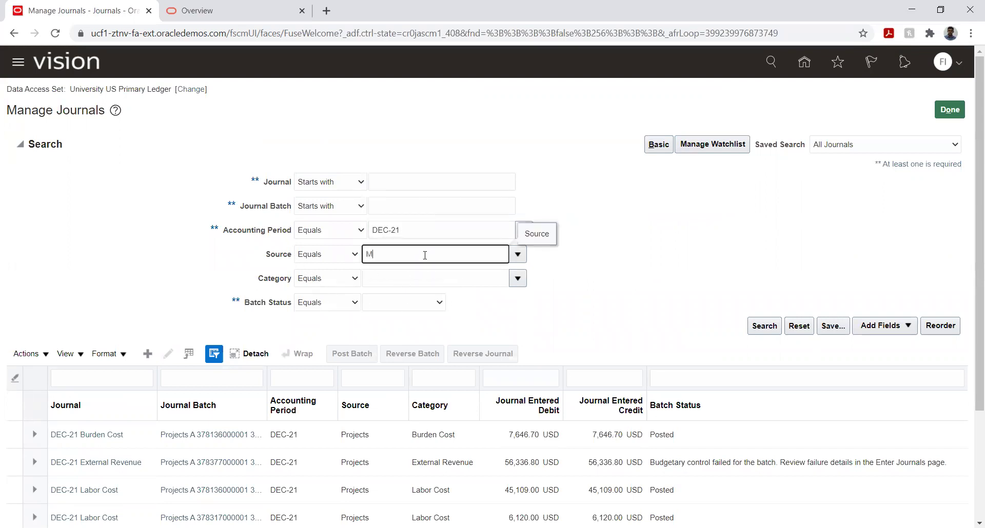
pyautogui.write('anual')
pyautogui.press('Tab')
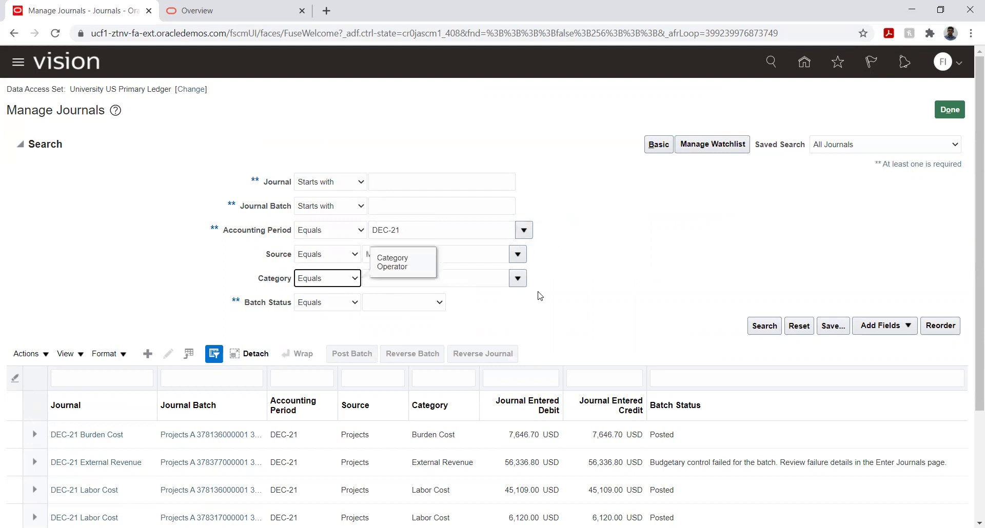
pyautogui.click(764, 326)
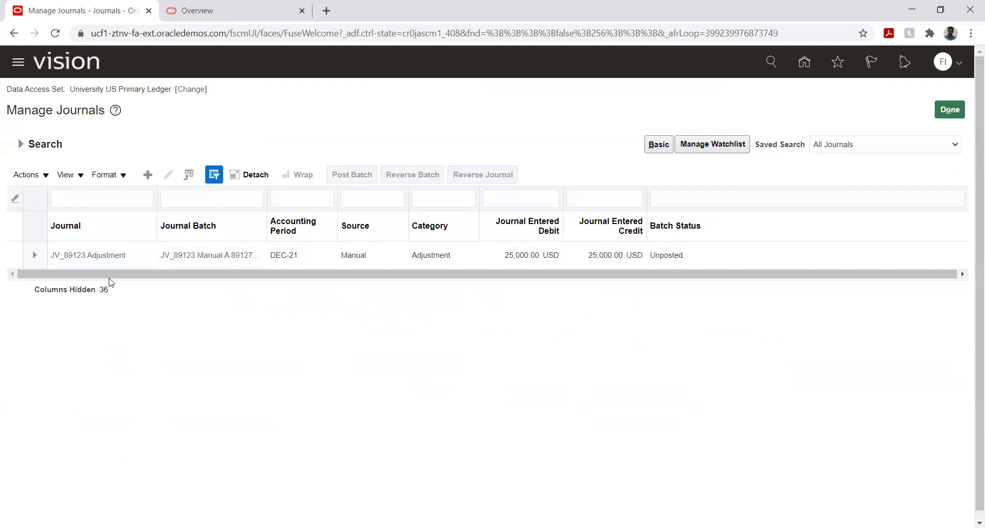
pyautogui.click(137, 264)
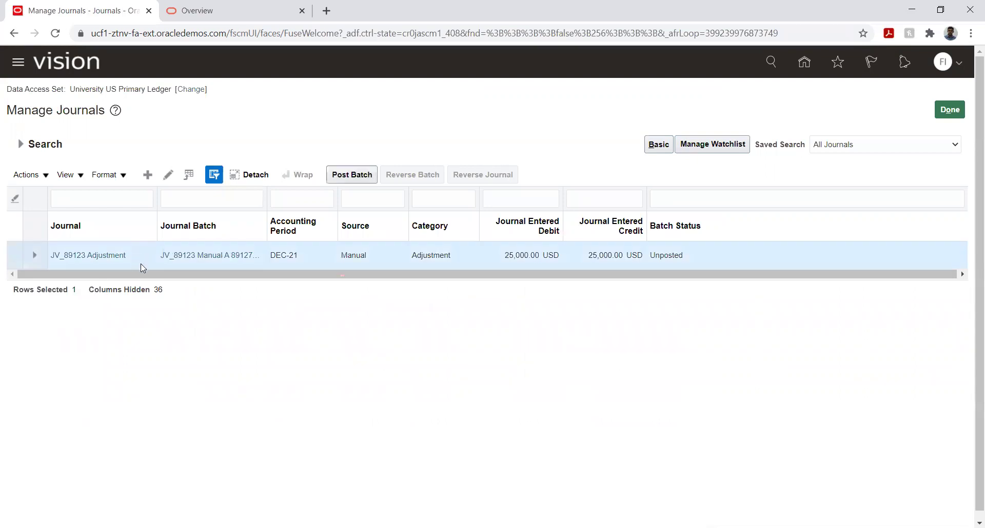
pyautogui.click(85, 255)
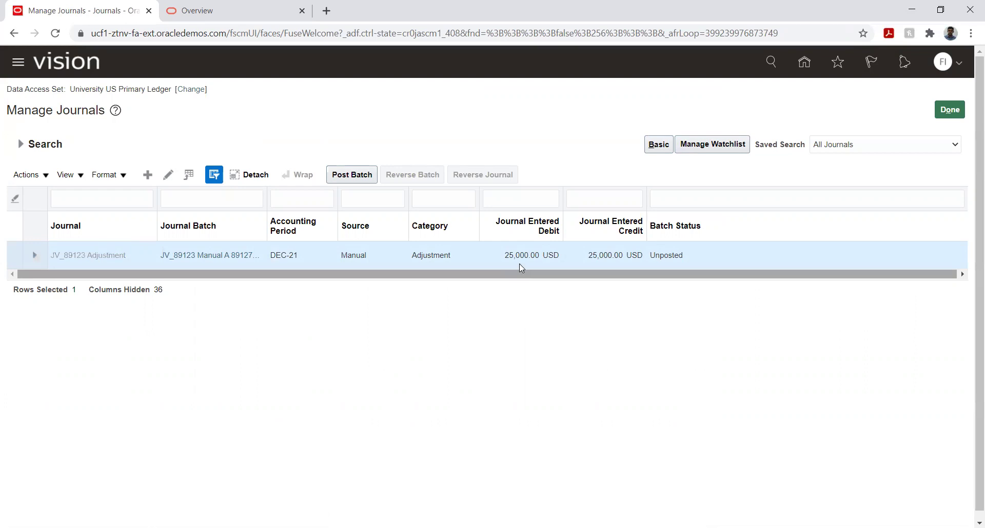
pyautogui.scroll(-3, 390, 287)
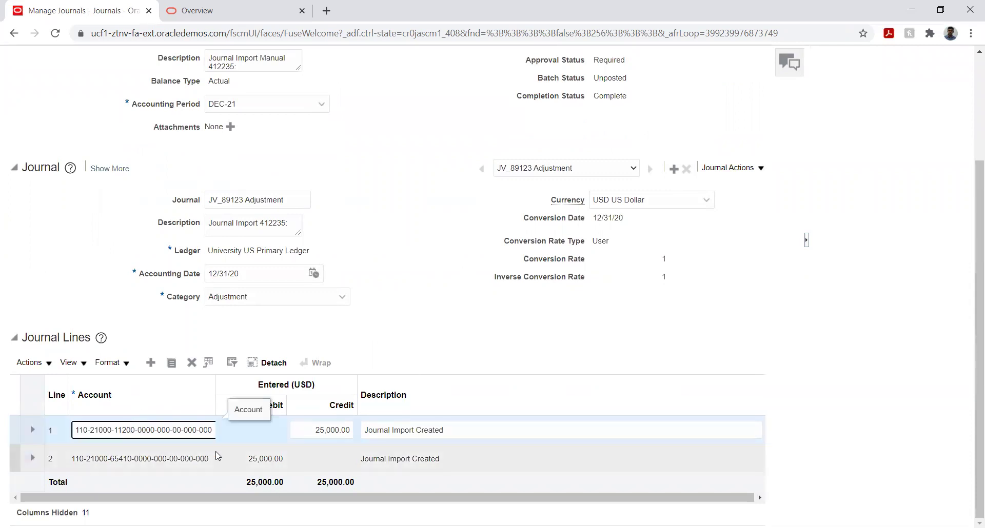
pyautogui.press('Tab')
pyautogui.click(208, 432)
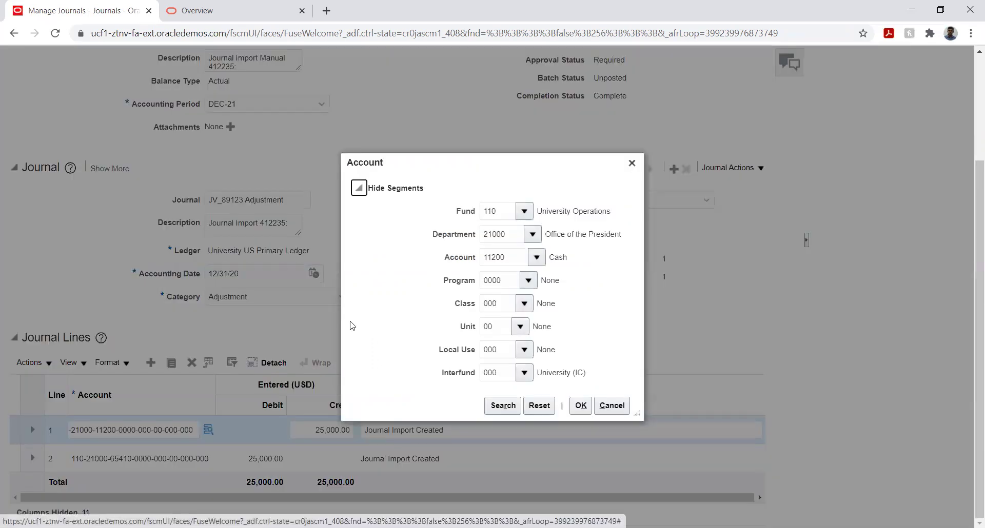
pyautogui.click(612, 406)
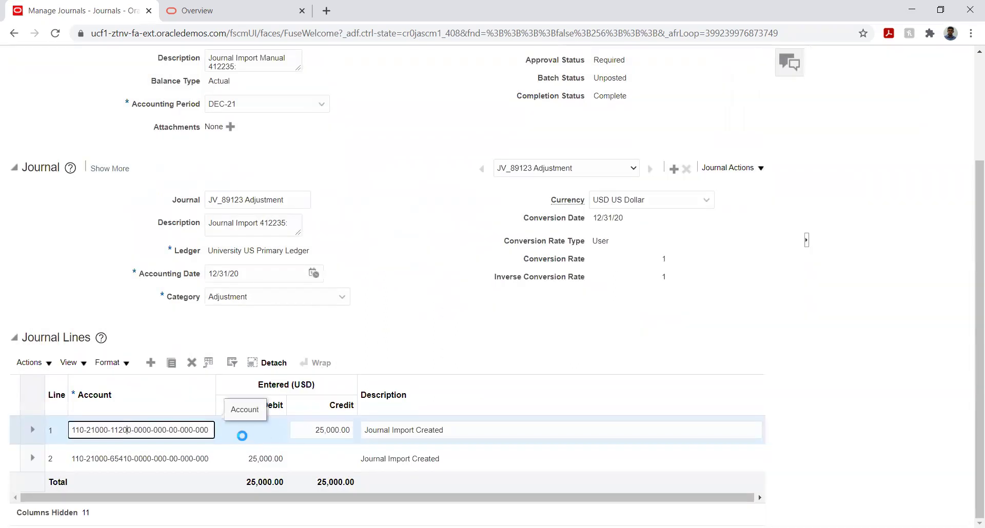
pyautogui.click(193, 457)
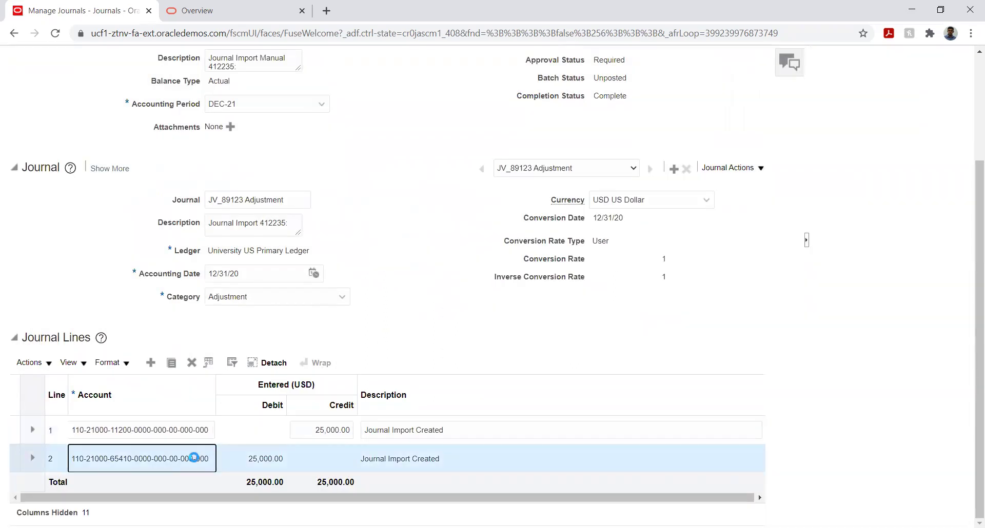
pyautogui.scroll(3, 222, 470)
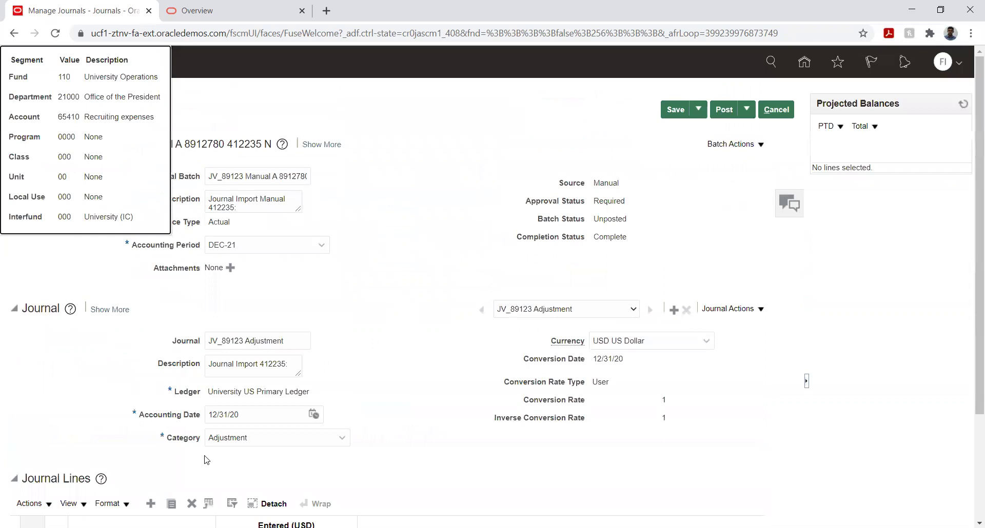
pyautogui.scroll(-3, 105, 387)
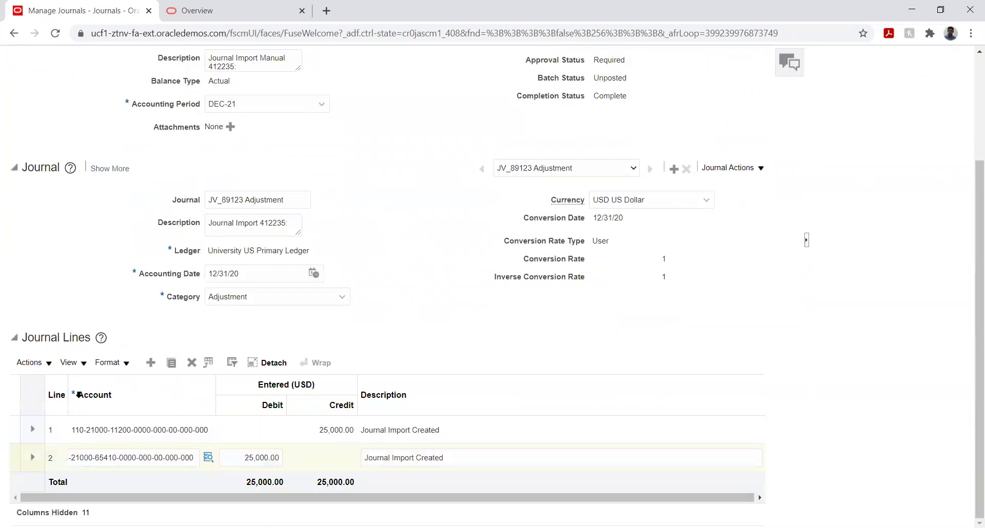
pyautogui.click(208, 460)
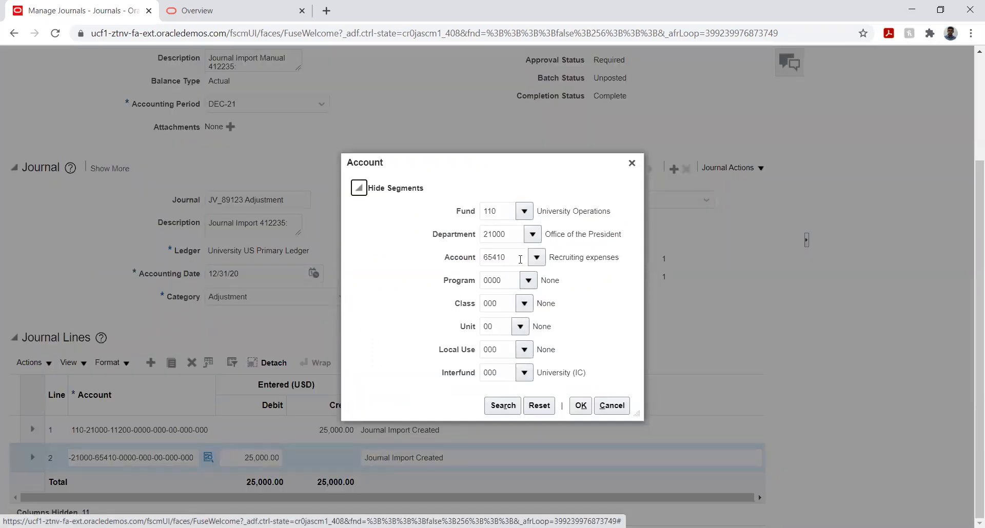
pyautogui.click(612, 405)
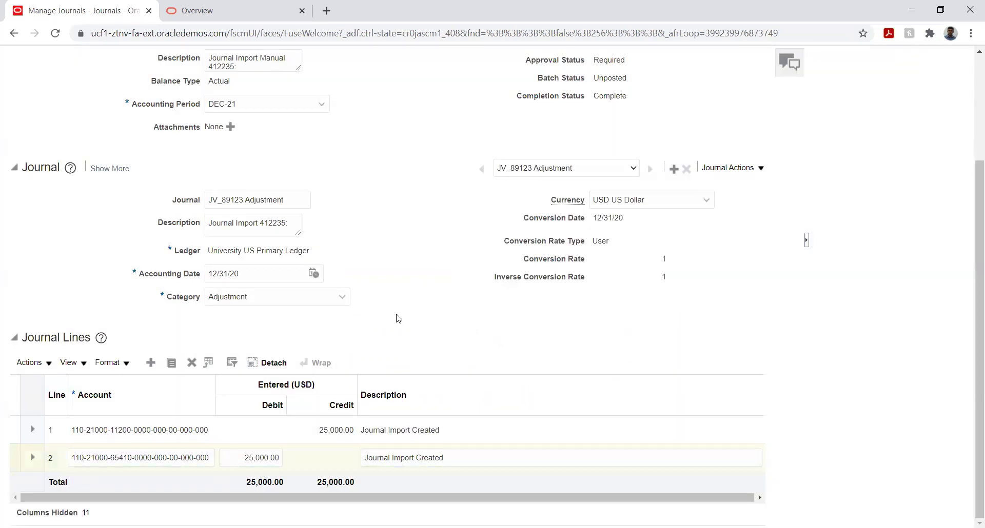
pyautogui.scroll(3, 398, 318)
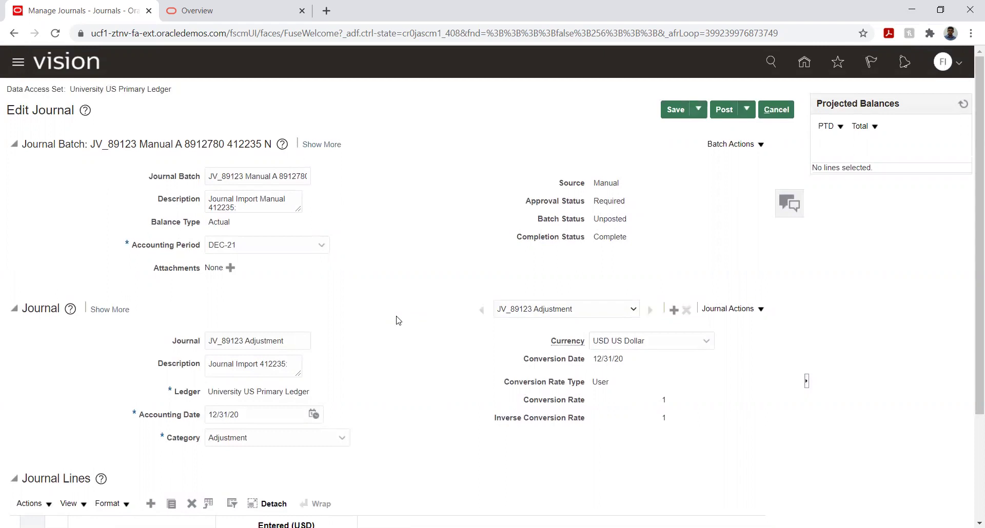
# Step: Post the JV_89123 Adjustment journal from the Edit Journal page, sending it for approval
pyautogui.click(223, 15)
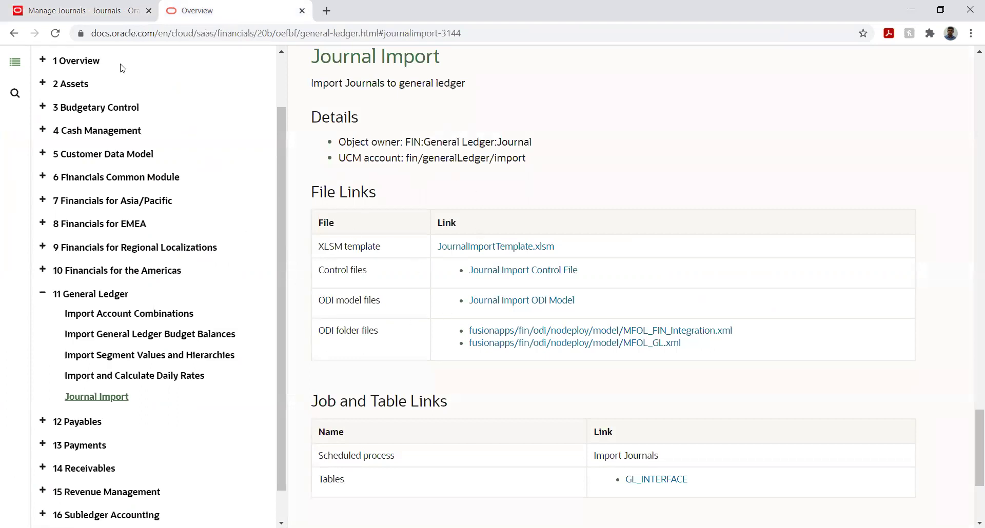
pyautogui.click(82, 11)
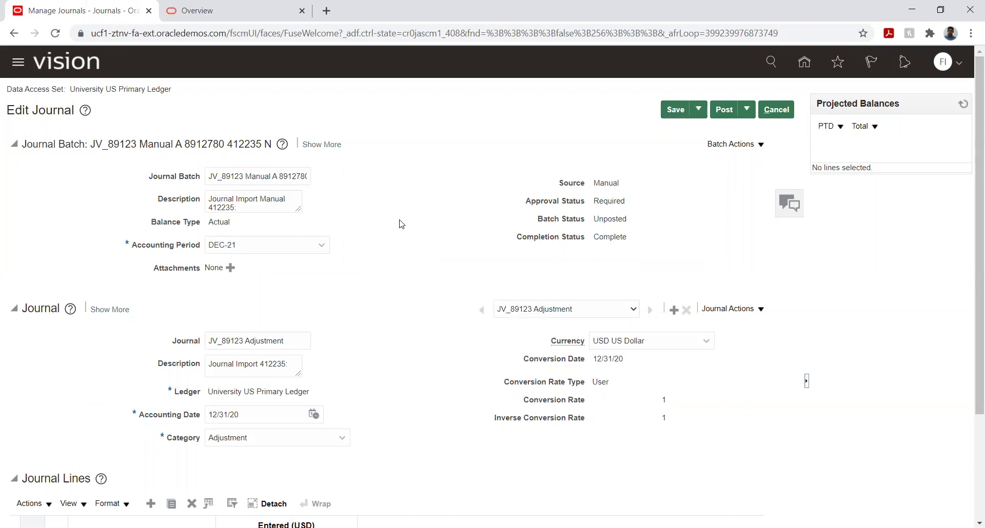
pyautogui.click(724, 110)
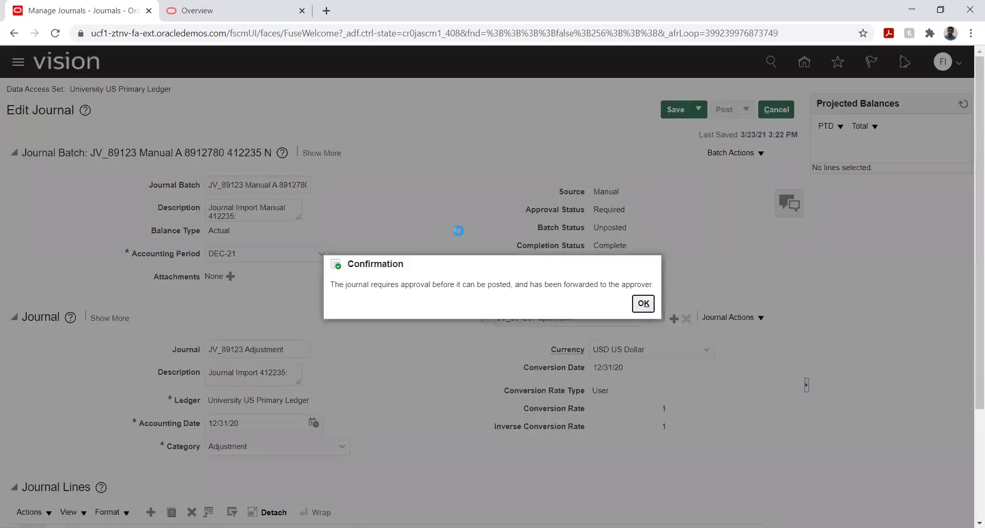
# Step: Acknowledge that JV_89123 went to the approver and return to the Manage Journals results
pyautogui.click(642, 305)
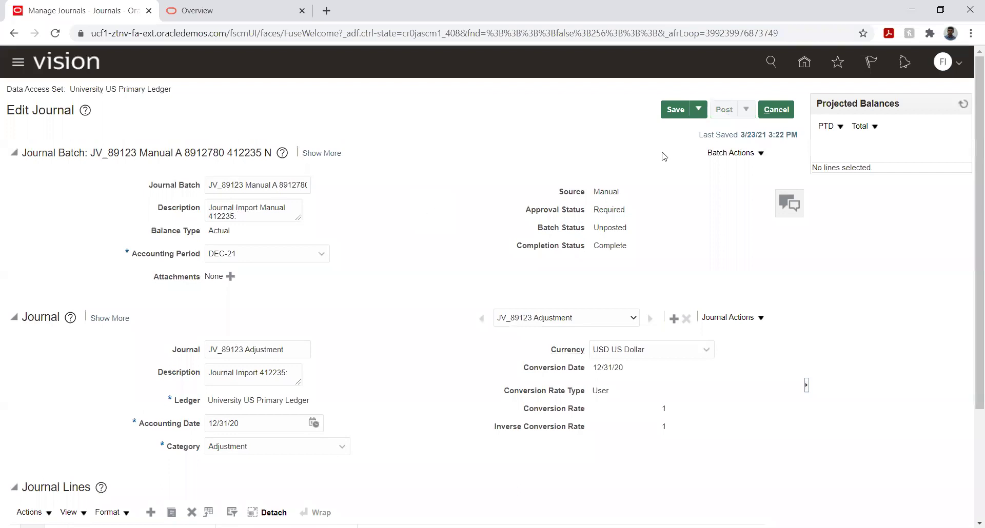
pyautogui.click(776, 110)
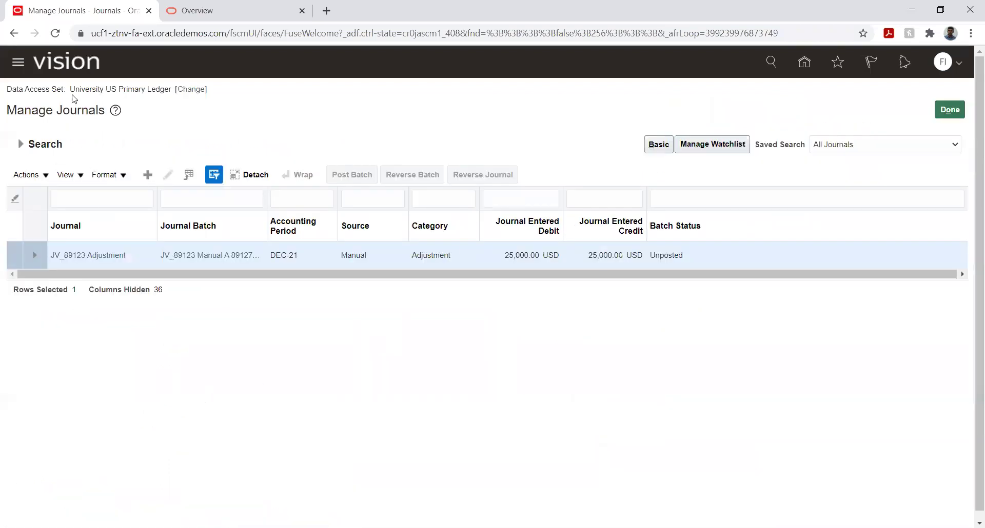
pyautogui.click(17, 67)
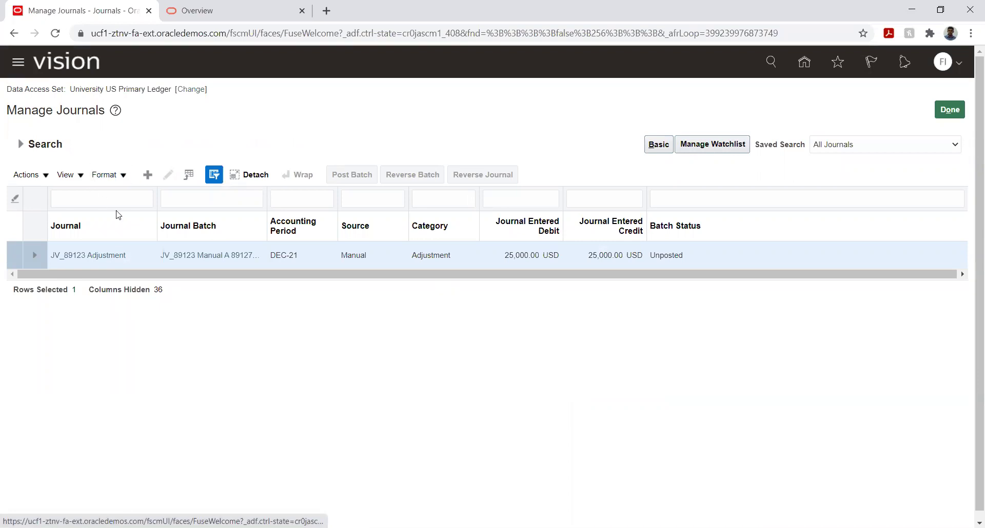
# Step: Refresh Scheduled Processes to confirm Import Journals 412234 and 412235 succeeded, then go Home
pyautogui.scroll(-10, 179, 259)
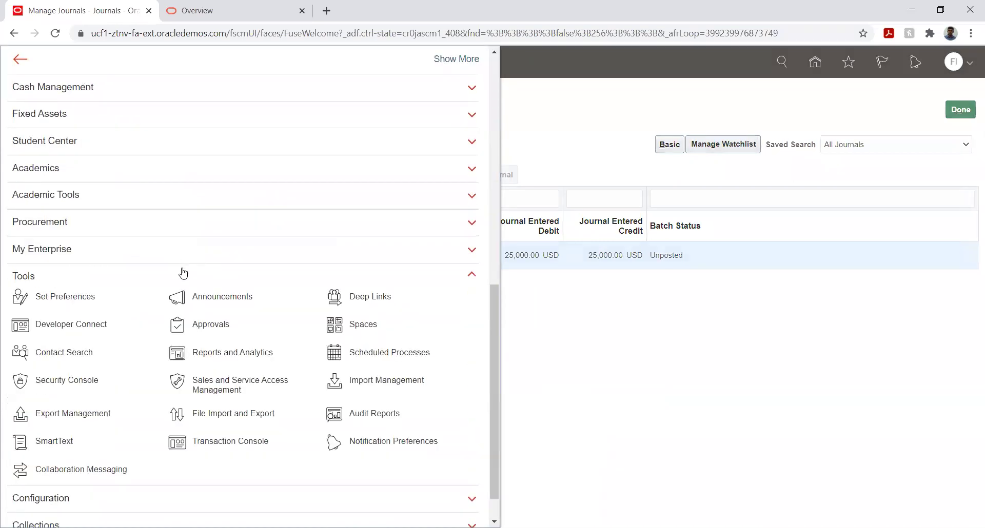
pyautogui.click(369, 353)
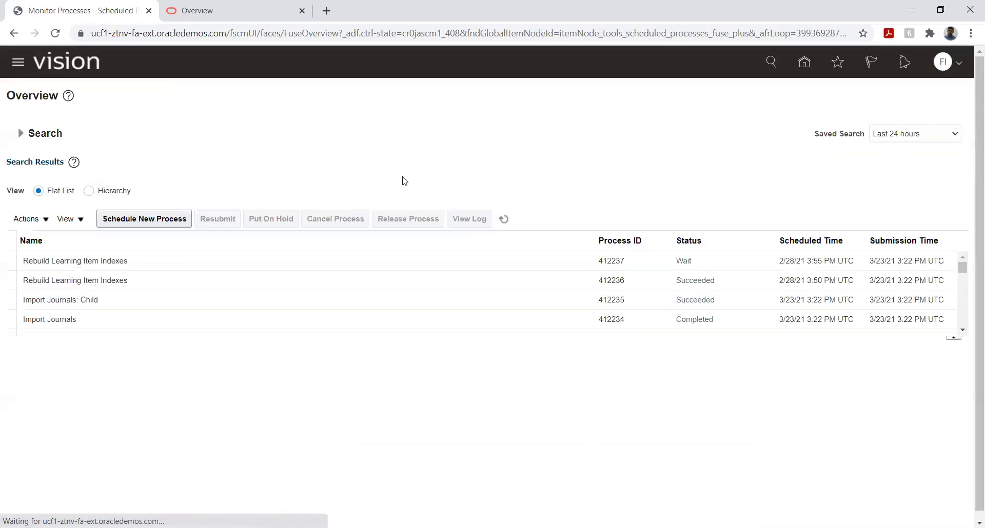
pyautogui.click(506, 222)
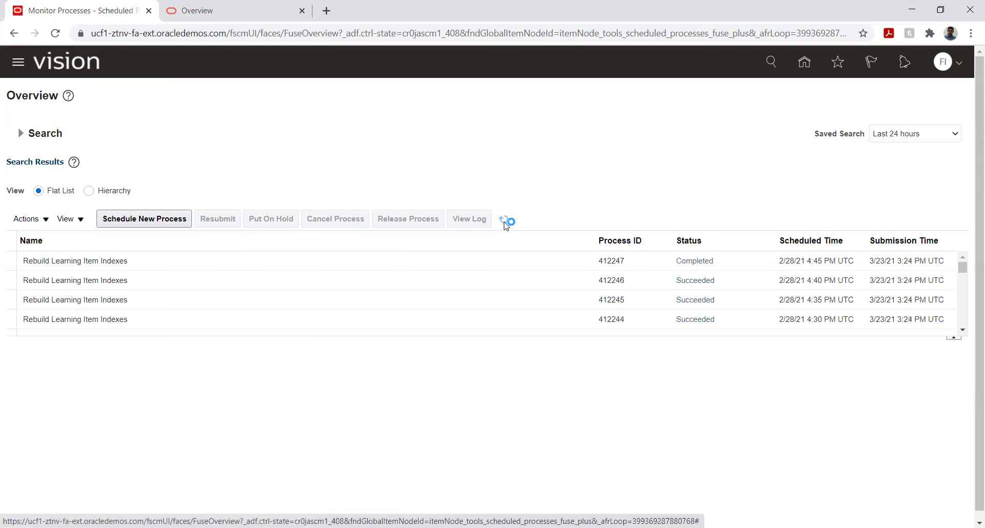
pyautogui.click(506, 222)
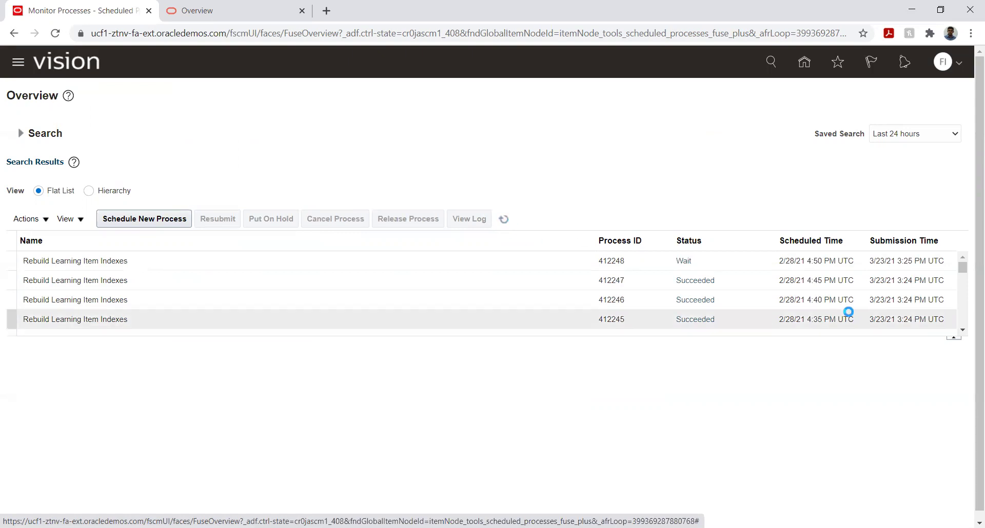
pyautogui.click(934, 320)
pyautogui.click(962, 330)
pyautogui.click(961, 331)
pyautogui.click(961, 331)
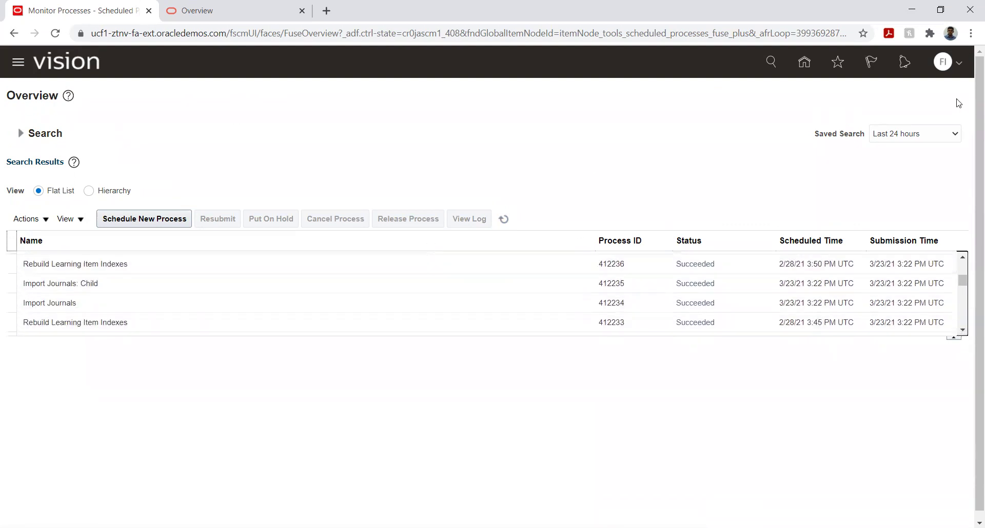
pyautogui.click(804, 63)
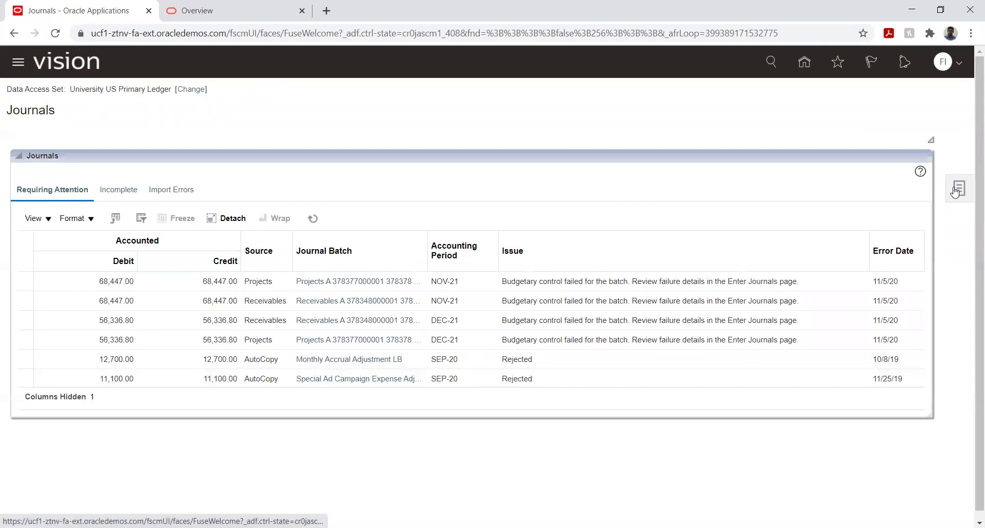
# Step: Search Manage Journals for journals with Source set to Manual
pyautogui.click(955, 192)
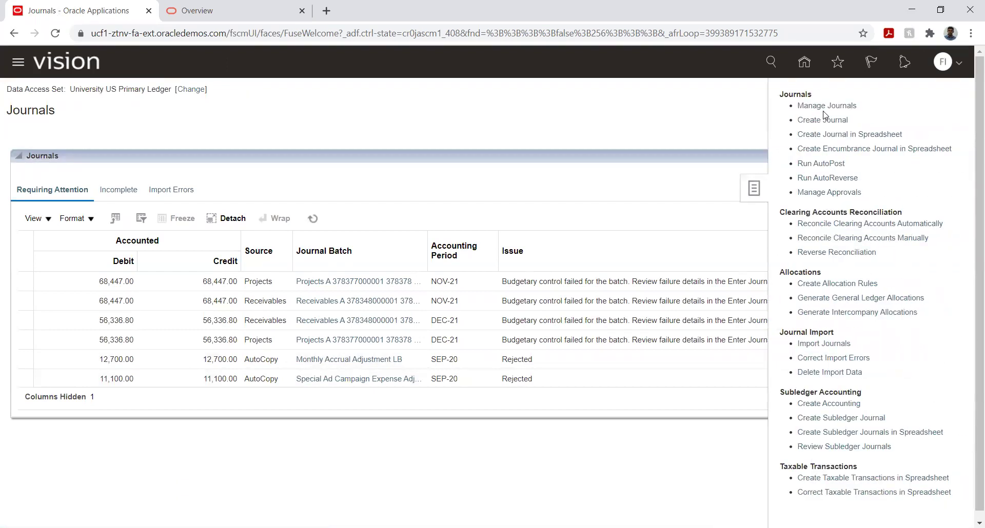
pyautogui.click(825, 107)
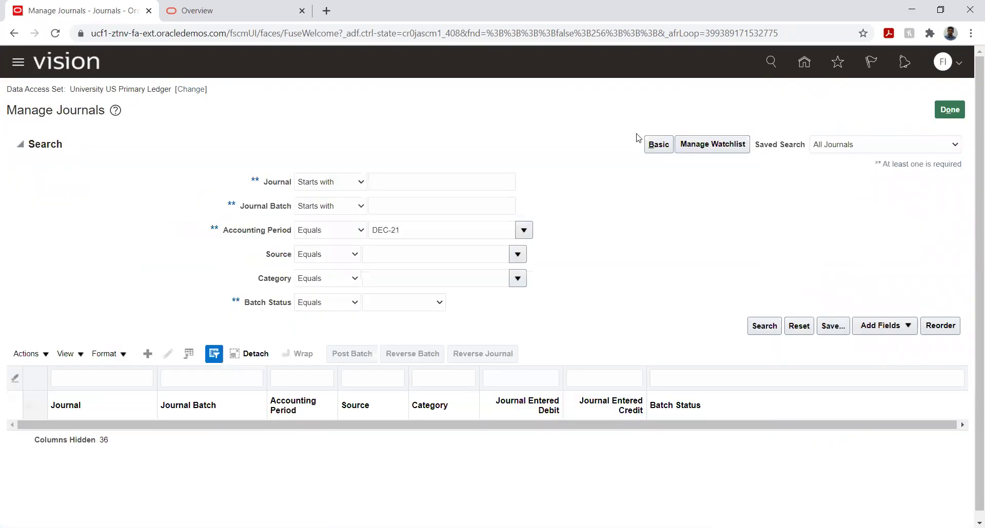
pyautogui.click(398, 255)
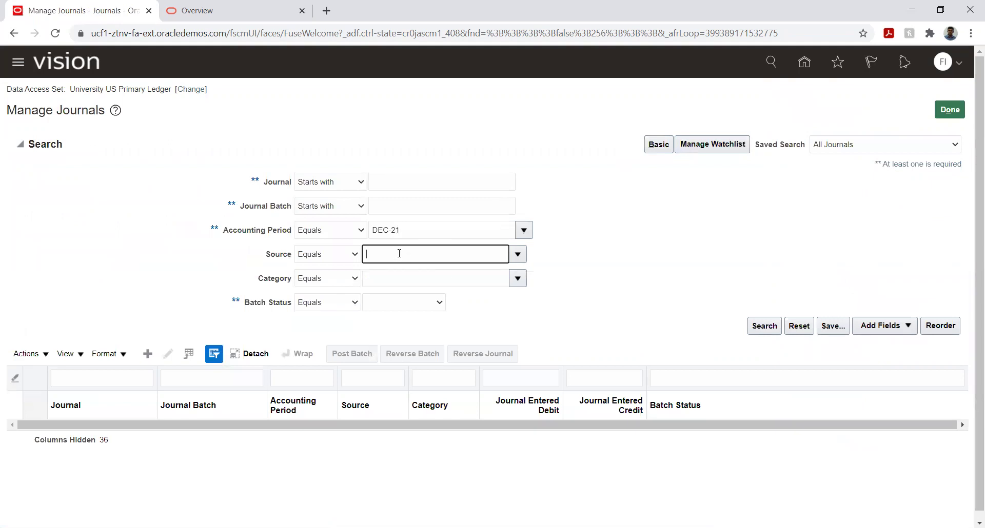
pyautogui.write('Manu')
pyautogui.press('Tab')
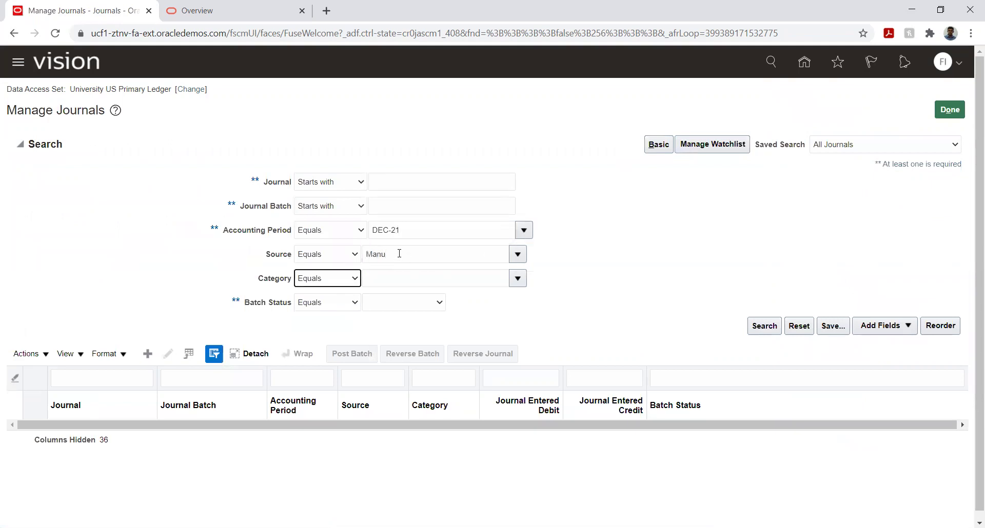
pyautogui.click(764, 328)
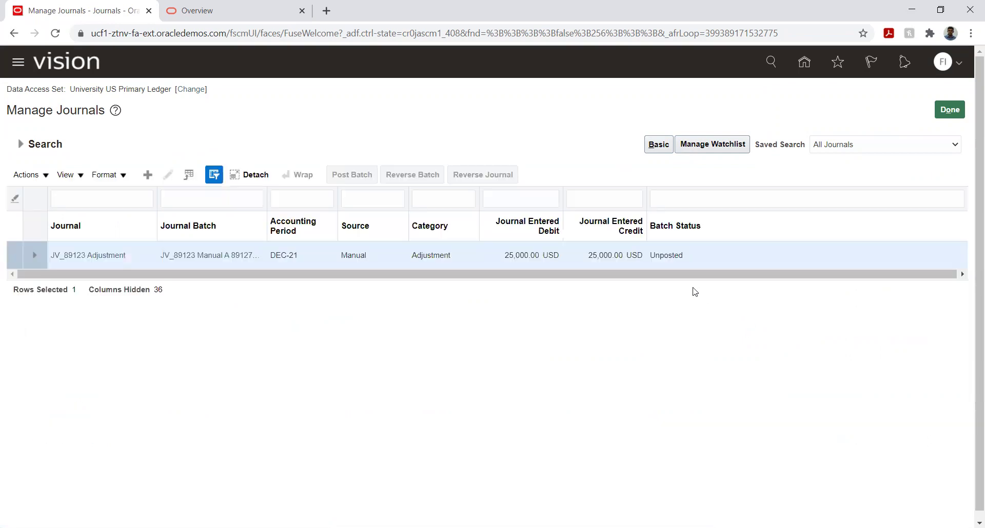
# Step: Try posting JV_89123 Adjustment, dismiss the cannot-update error, and rerun the search
pyautogui.click(67, 256)
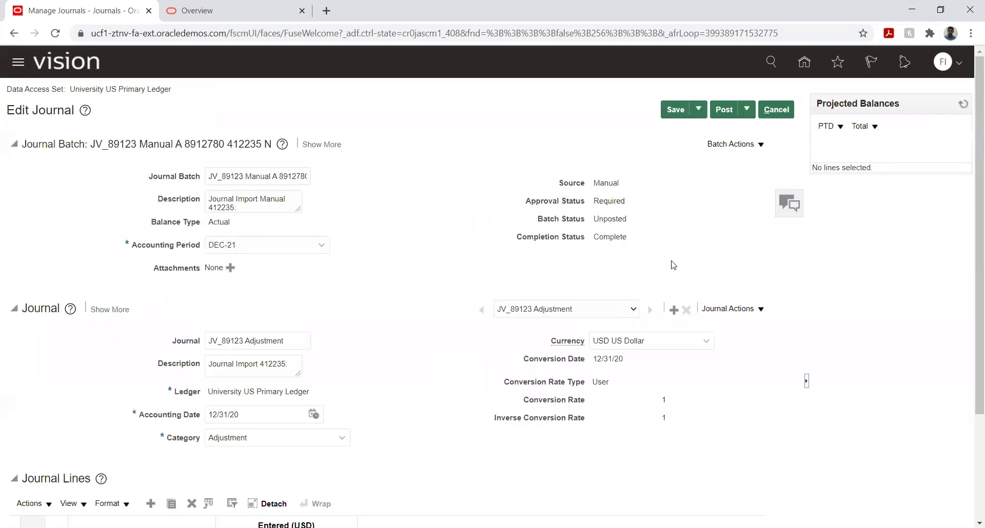
pyautogui.click(723, 111)
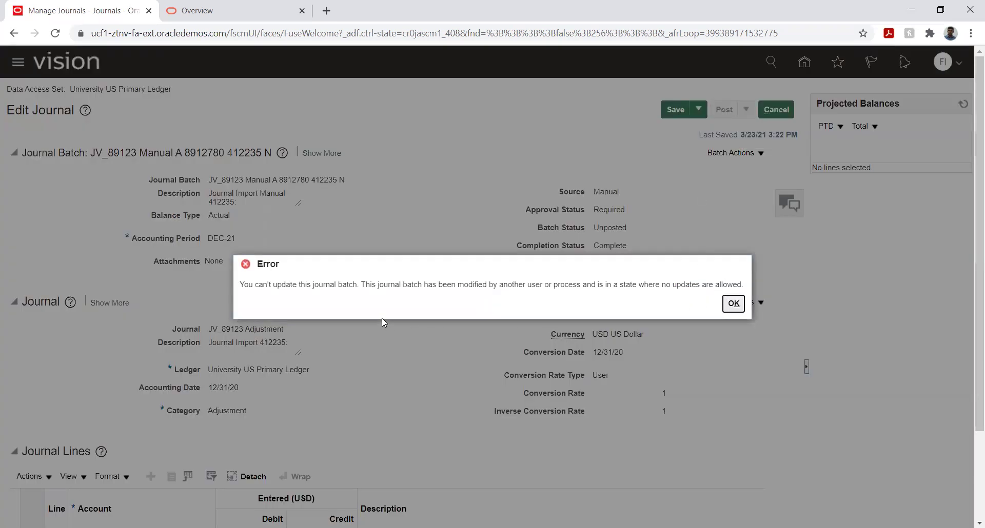
pyautogui.click(733, 306)
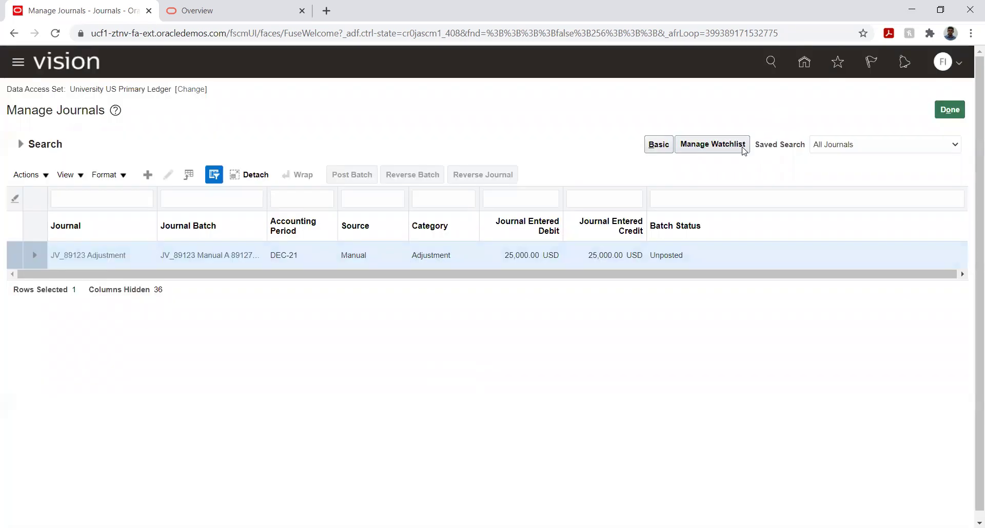
pyautogui.click(22, 144)
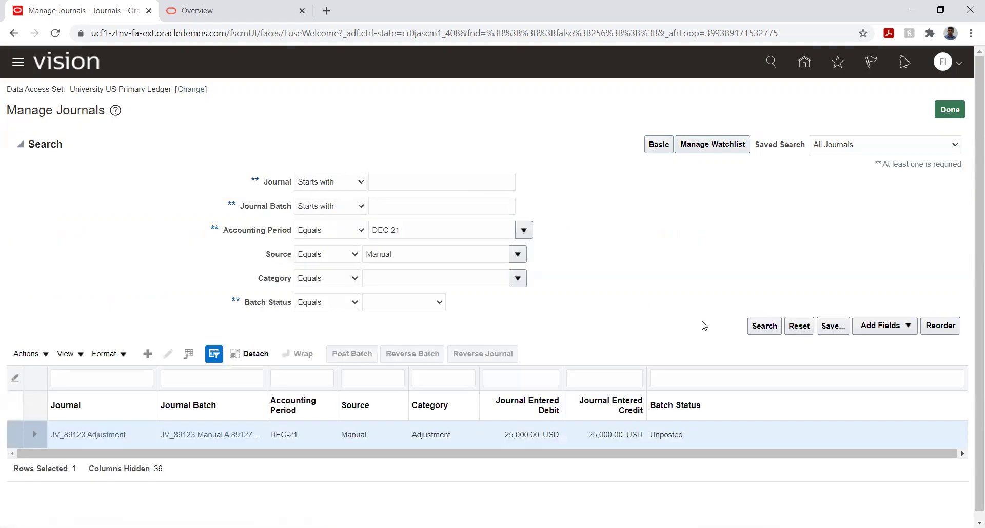
pyautogui.click(762, 326)
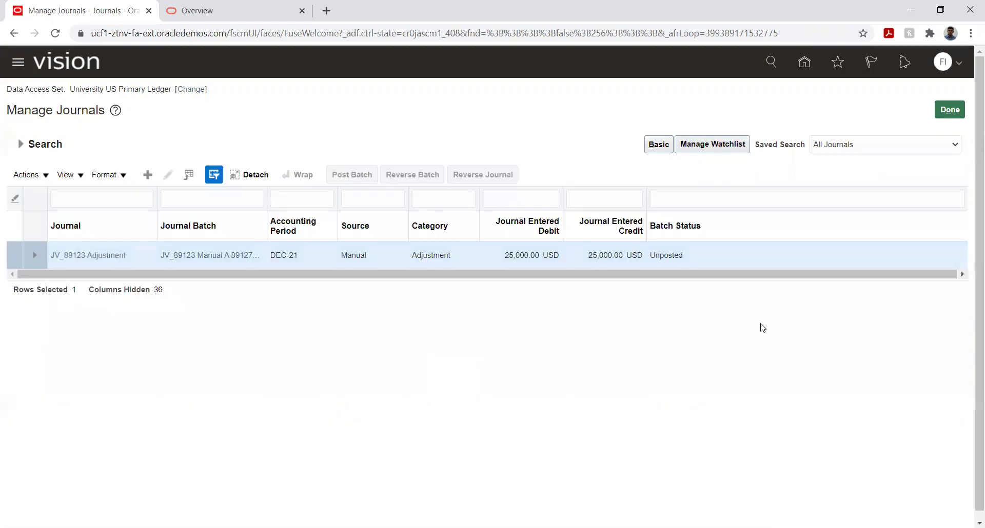
# Step: Open Scheduled Processes and refresh the process list
pyautogui.click(18, 67)
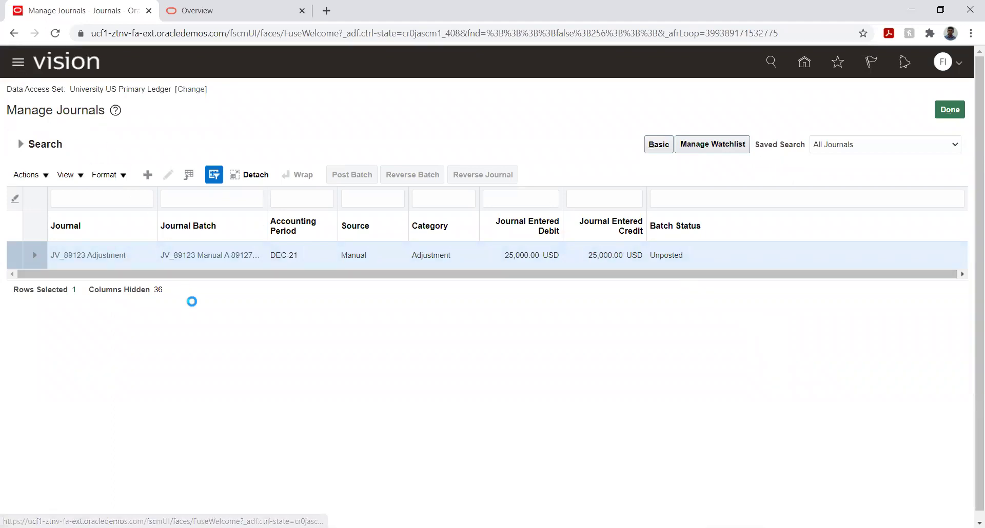
pyautogui.scroll(-8, 147, 272)
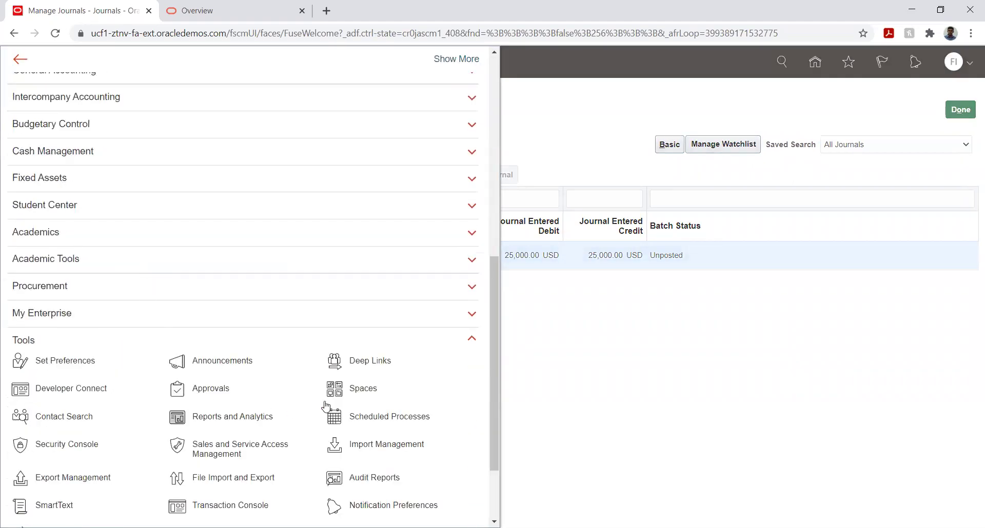
pyautogui.click(446, 401)
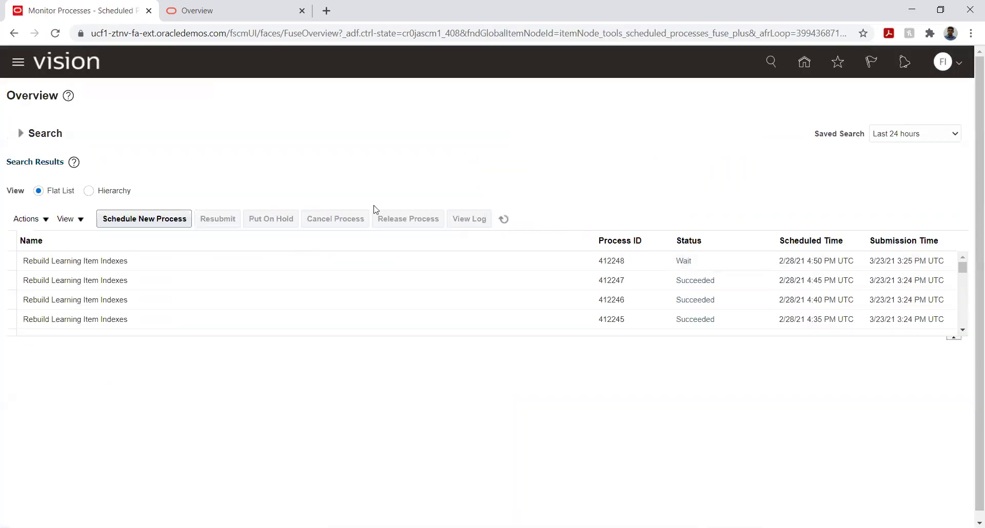
pyautogui.click(501, 220)
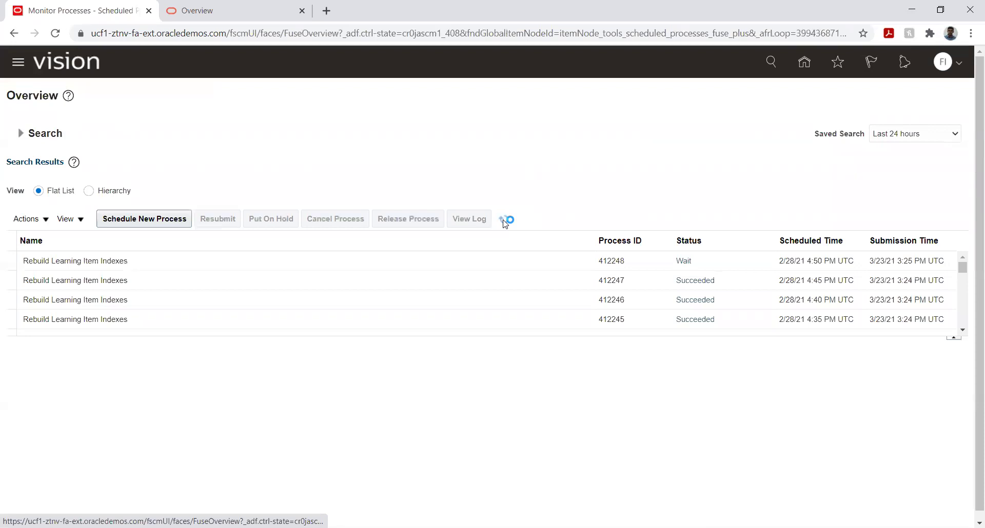
pyautogui.click(505, 221)
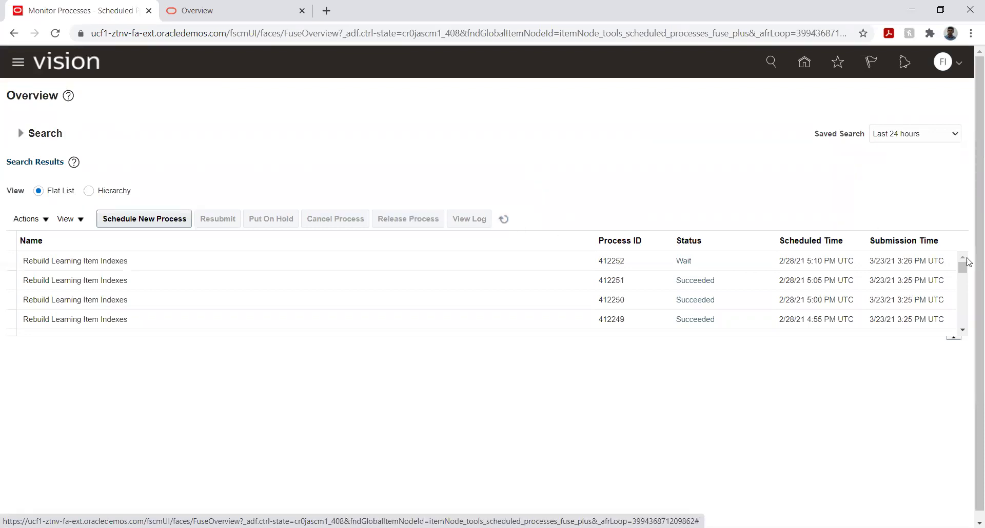
pyautogui.click(962, 330)
pyautogui.moveTo(962, 330); pyautogui.dragTo(962, 331)
# Step: Download and open the 412235.txt output of Import Journals: Child process 412235
pyautogui.click(724, 291)
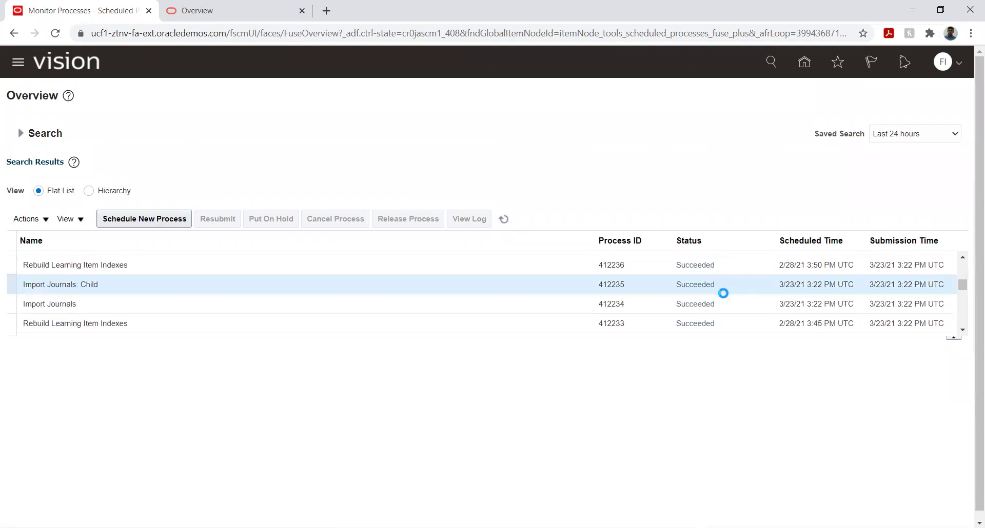
pyautogui.click(726, 307)
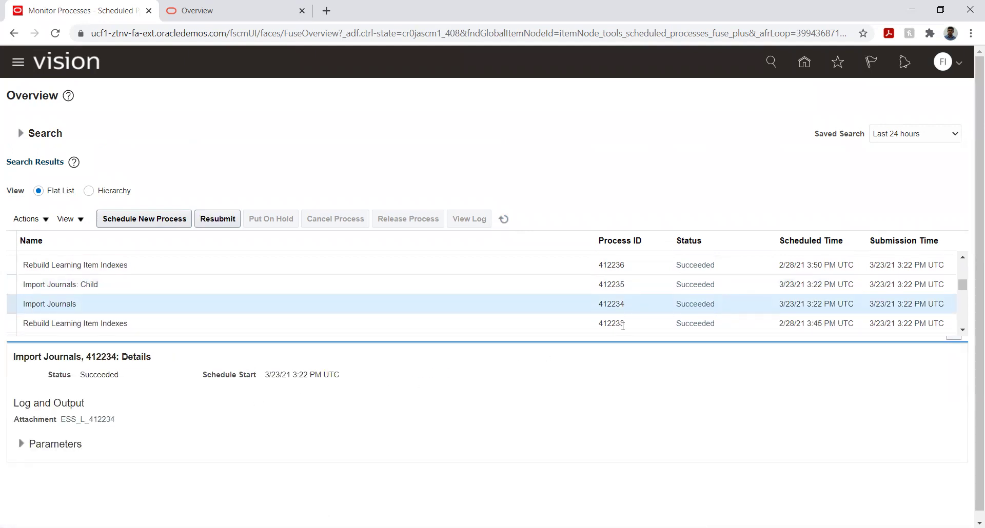
pyautogui.click(723, 285)
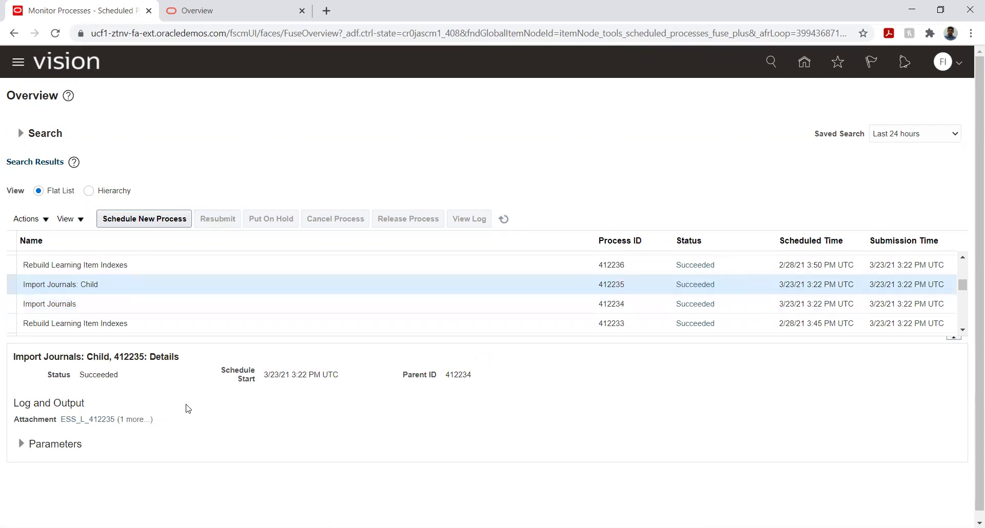
pyautogui.click(134, 420)
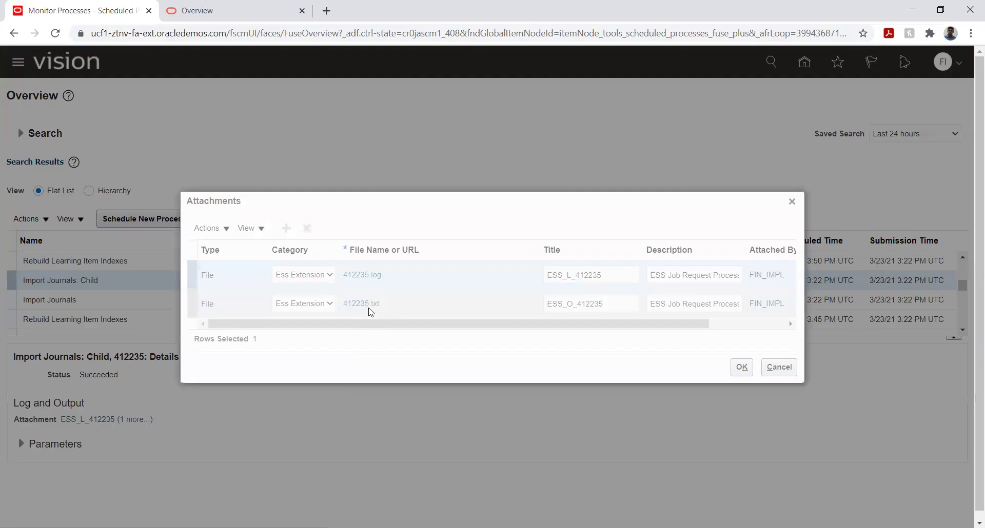
pyautogui.click(370, 308)
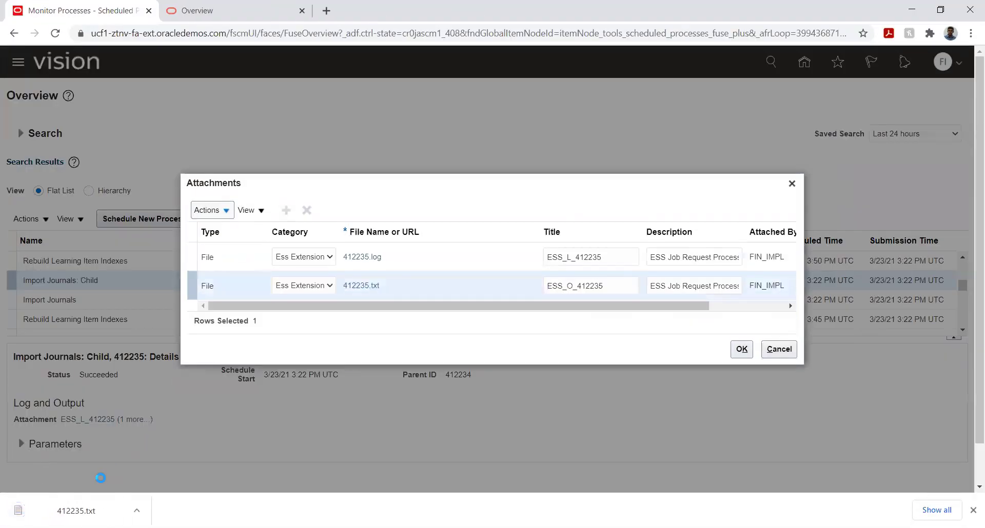
pyautogui.click(64, 511)
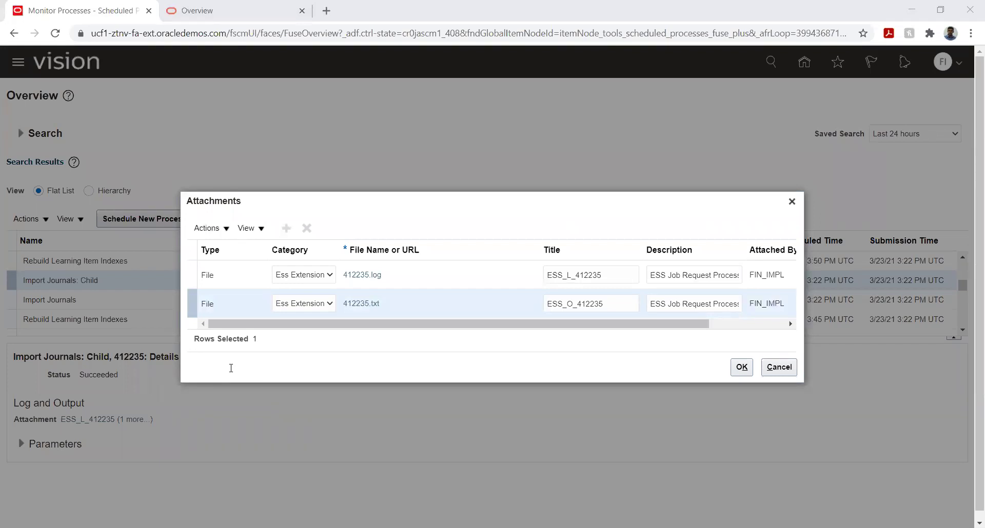
pyautogui.click(741, 367)
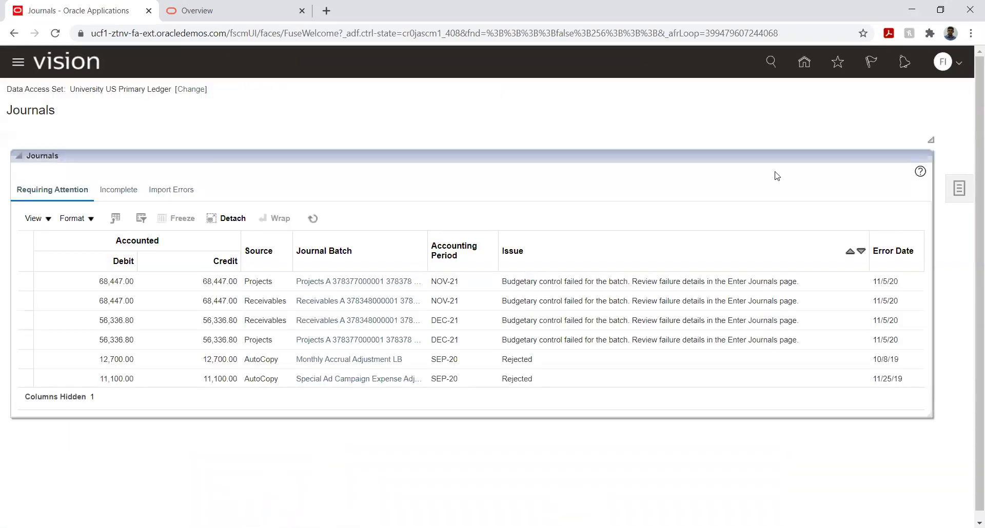
# Step: Search Manage Journals by the pasted JV_89123 name, then again with a % wildcard
pyautogui.click(959, 189)
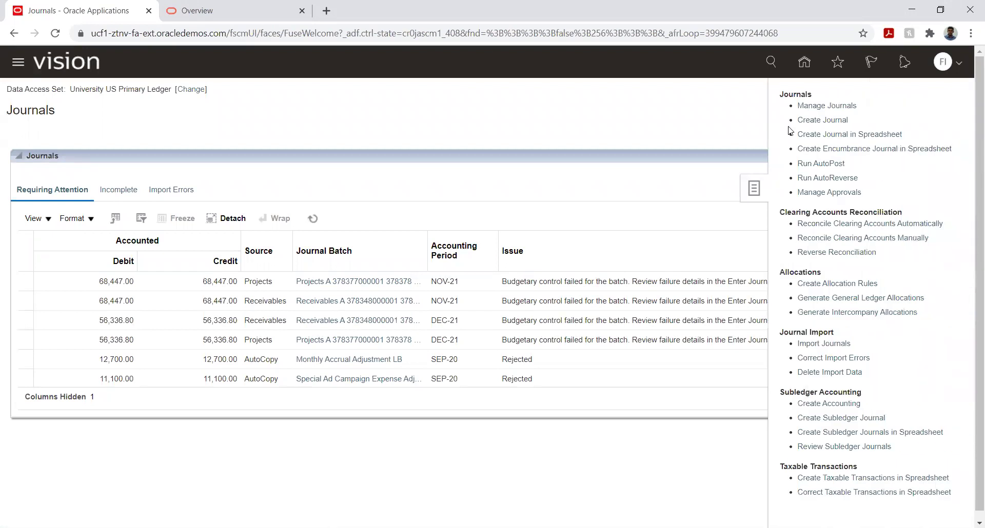
pyautogui.click(821, 106)
pyautogui.click(390, 186)
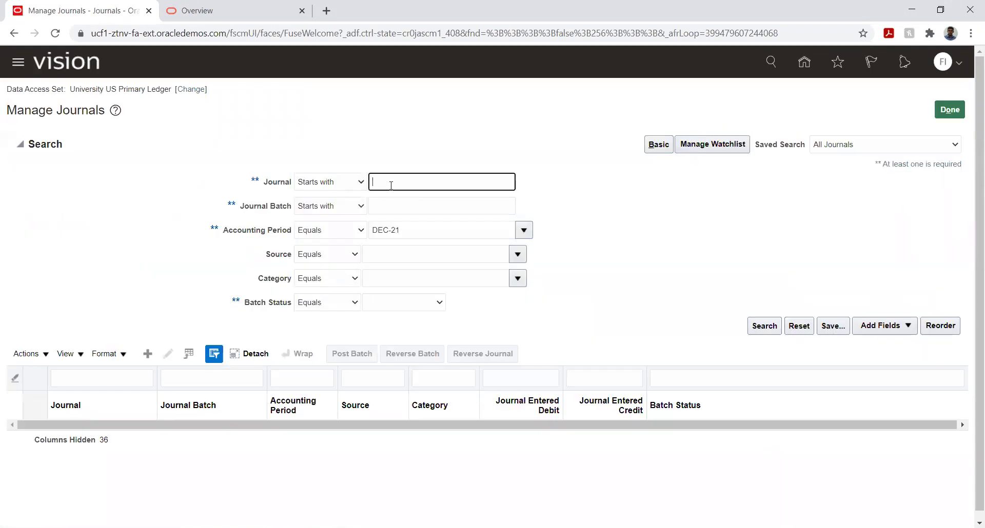
pyautogui.hotkey('ctrl', 'v')
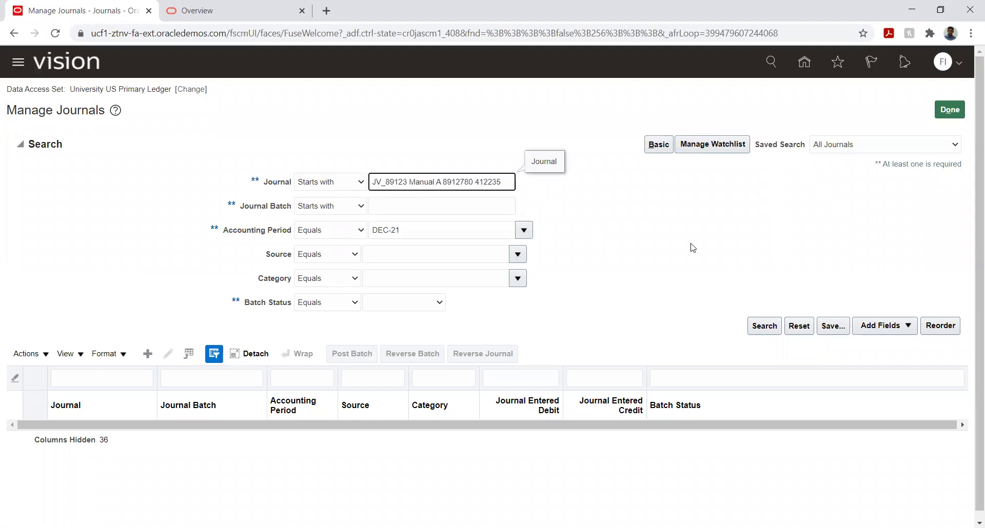
pyautogui.click(763, 325)
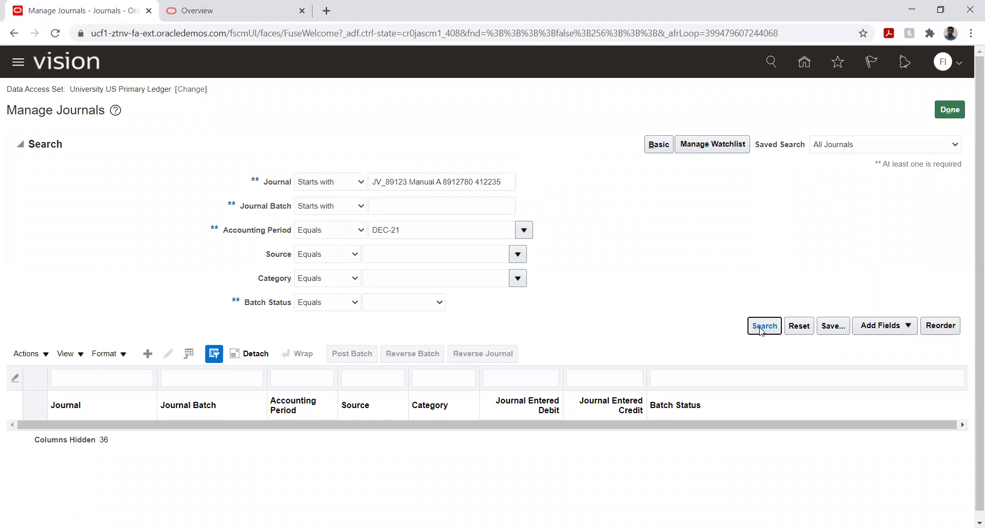
pyautogui.click(505, 183)
pyautogui.write('%')
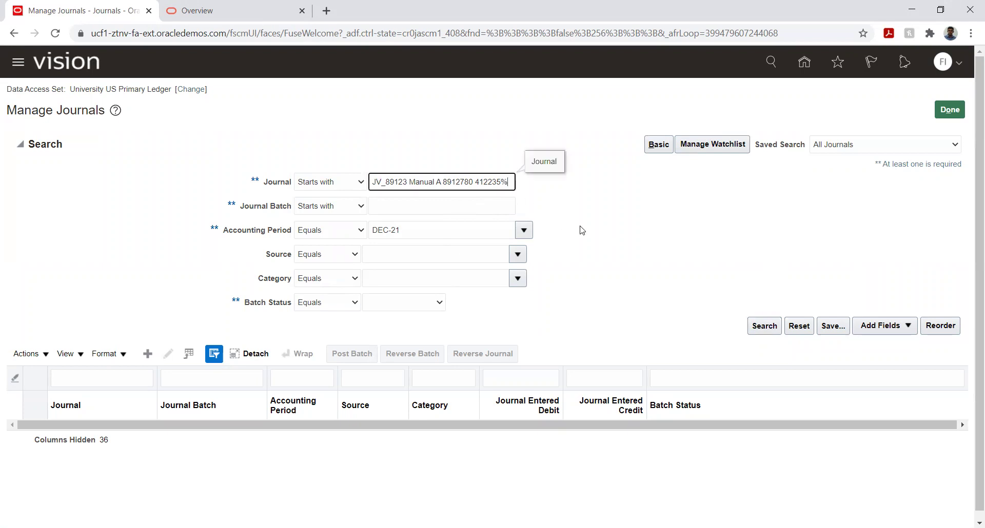
pyautogui.click(764, 326)
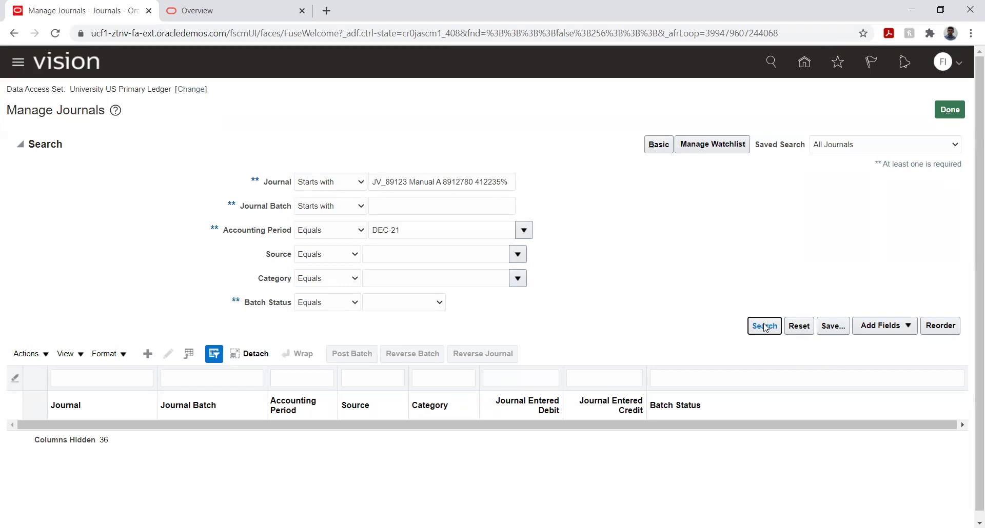
# Step: Clear the journal name criterion and search with Source set to Manual
pyautogui.tripleClick(504, 184)
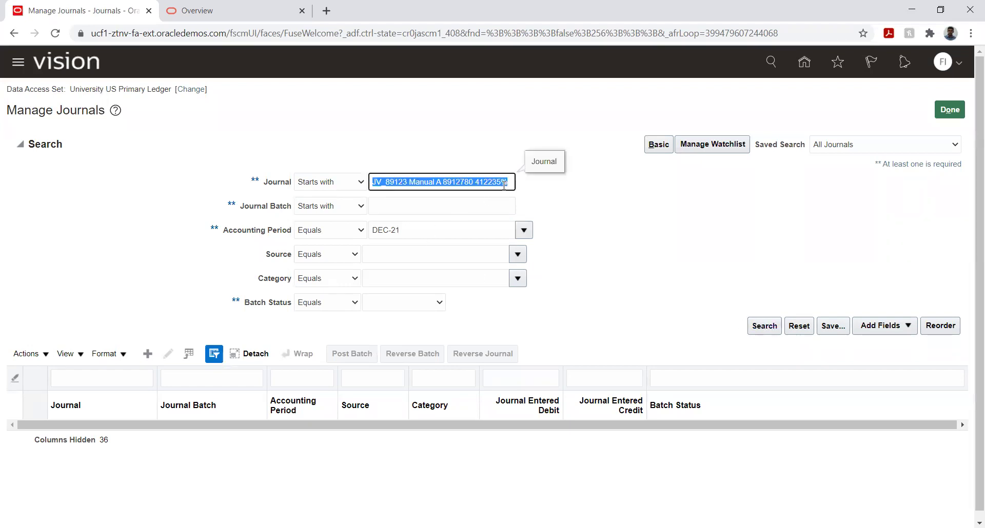
pyautogui.press('BackSpace')
pyautogui.click(439, 251)
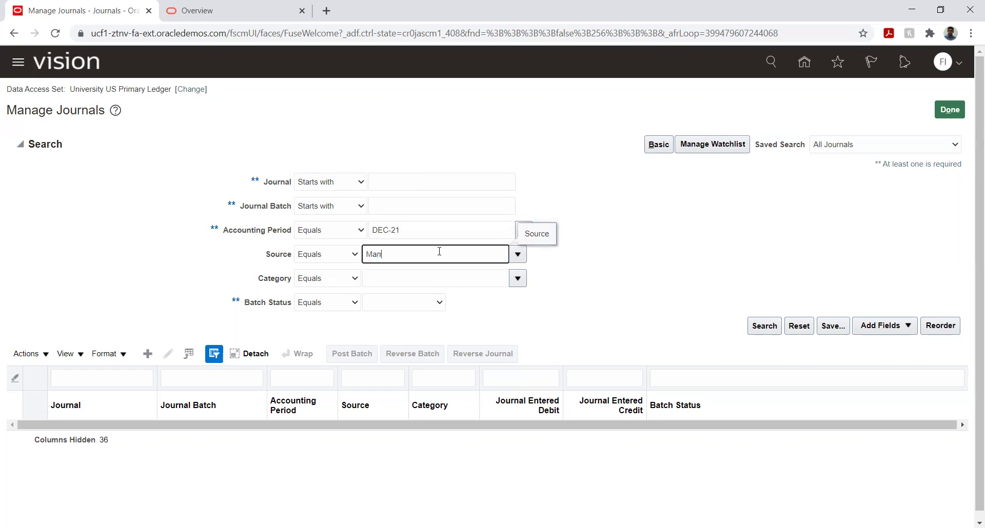
pyautogui.write('Manu')
pyautogui.press('Tab')
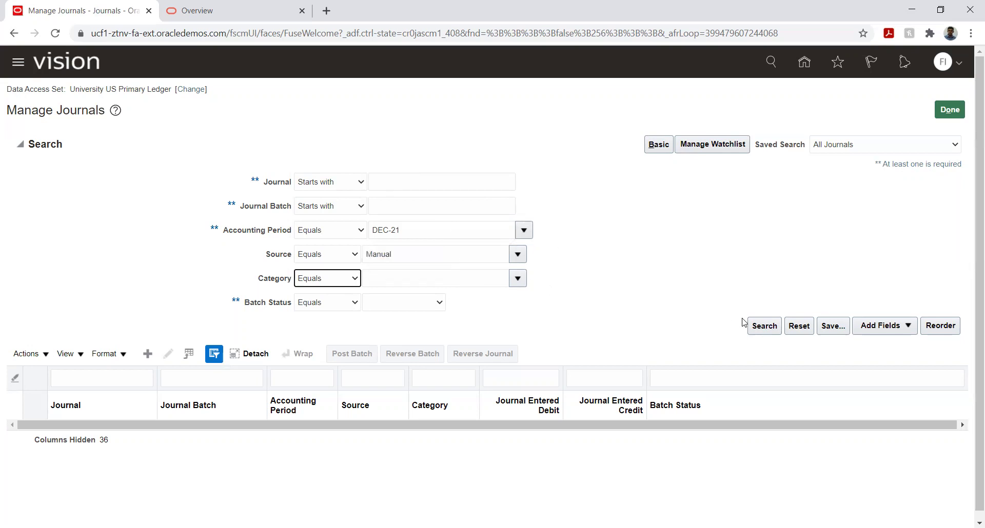
pyautogui.click(763, 329)
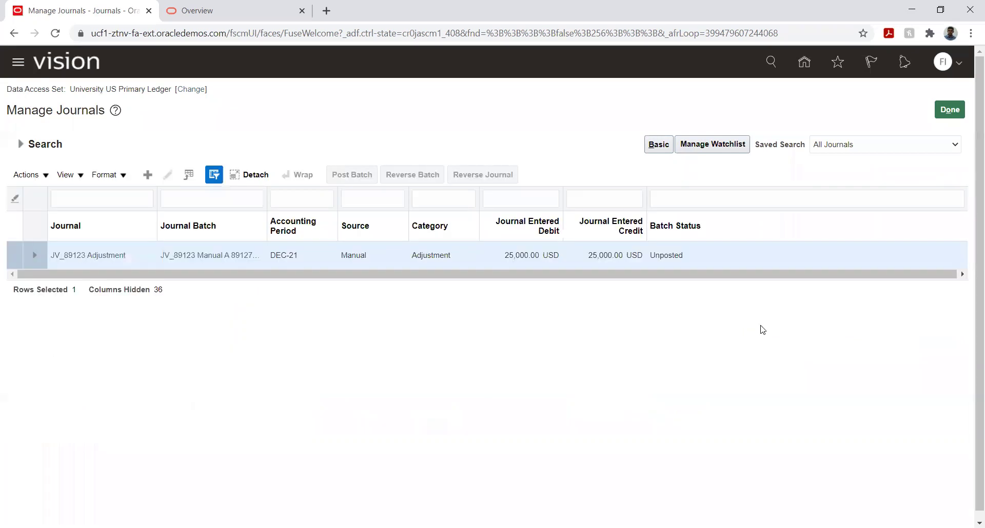
pyautogui.click(75, 256)
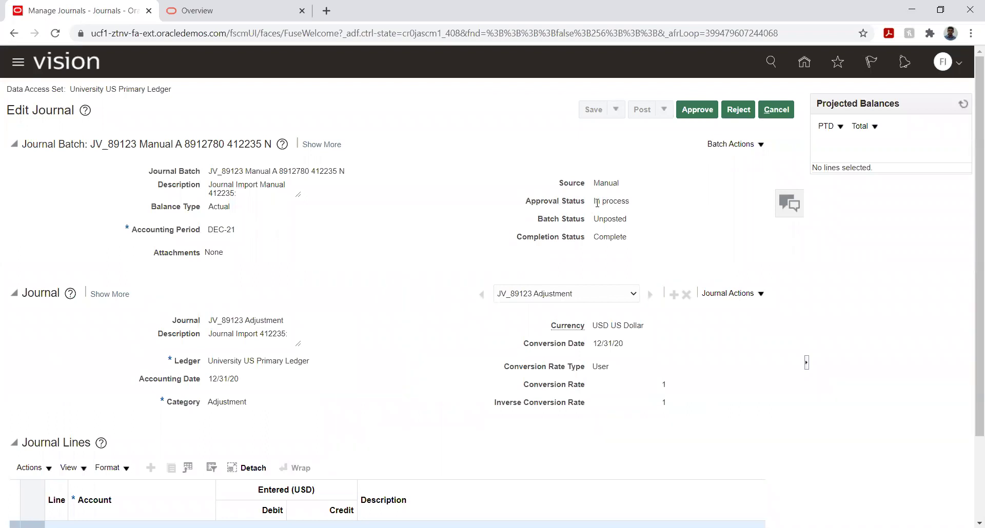
pyautogui.moveTo(595, 202); pyautogui.dragTo(635, 200)
pyautogui.click(689, 217)
pyautogui.moveTo(595, 201); pyautogui.dragTo(634, 201)
pyautogui.click(691, 221)
pyautogui.click(688, 113)
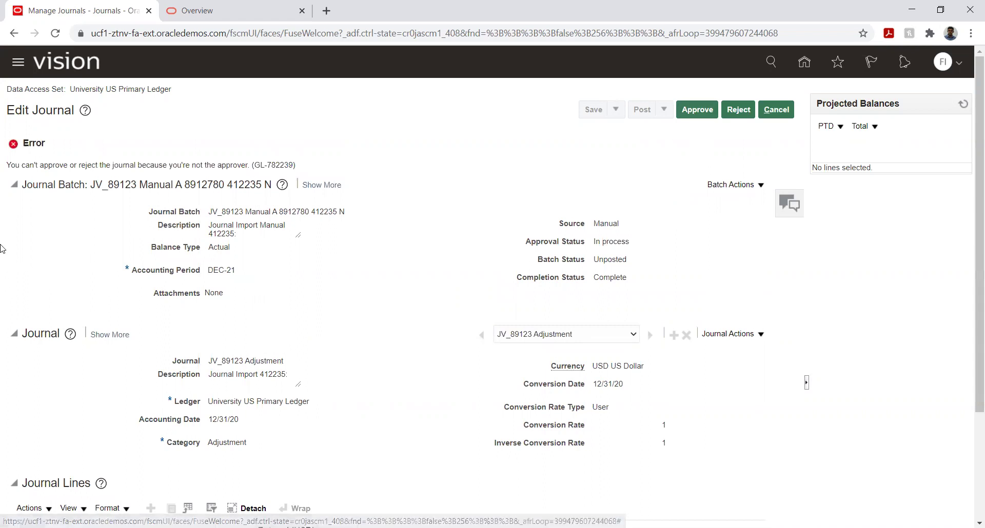
pyautogui.moveTo(141, 167); pyautogui.dragTo(247, 170)
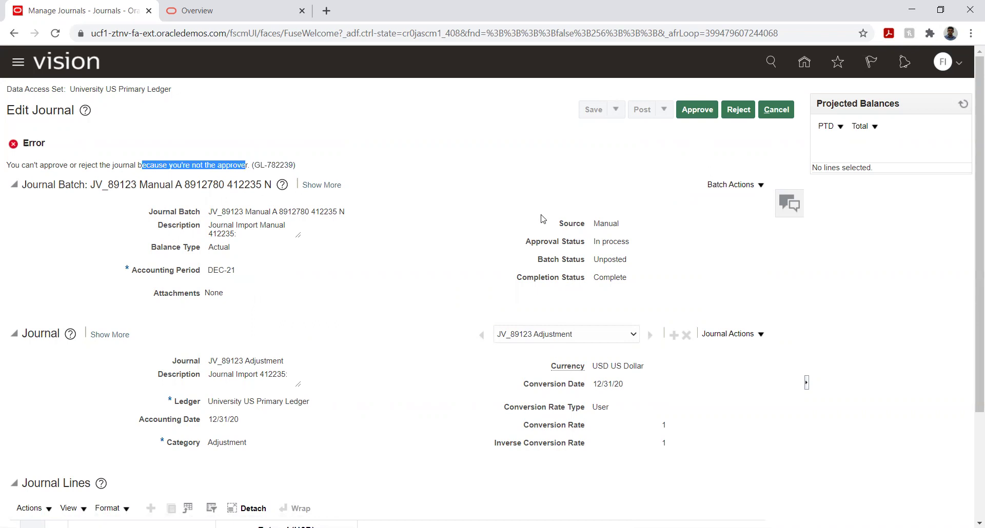
pyautogui.click(528, 198)
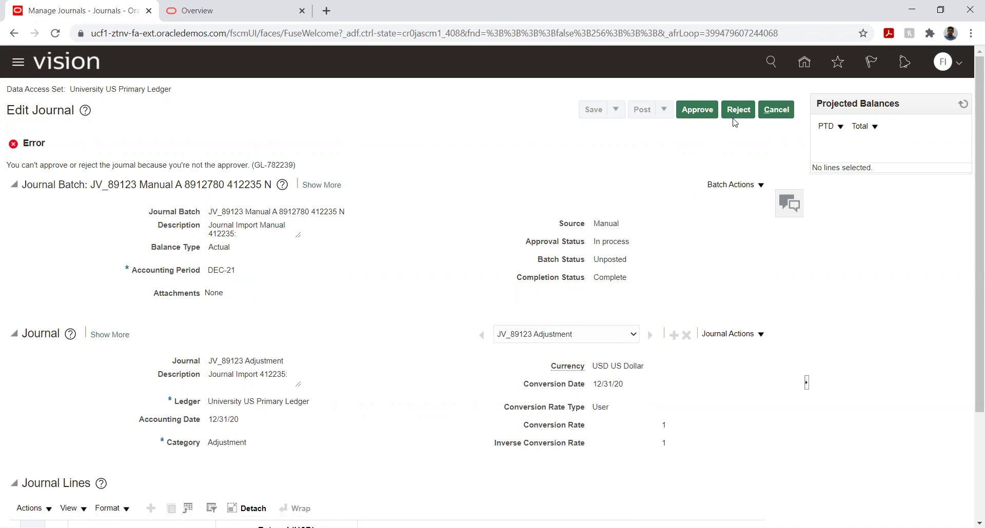
pyautogui.click(776, 109)
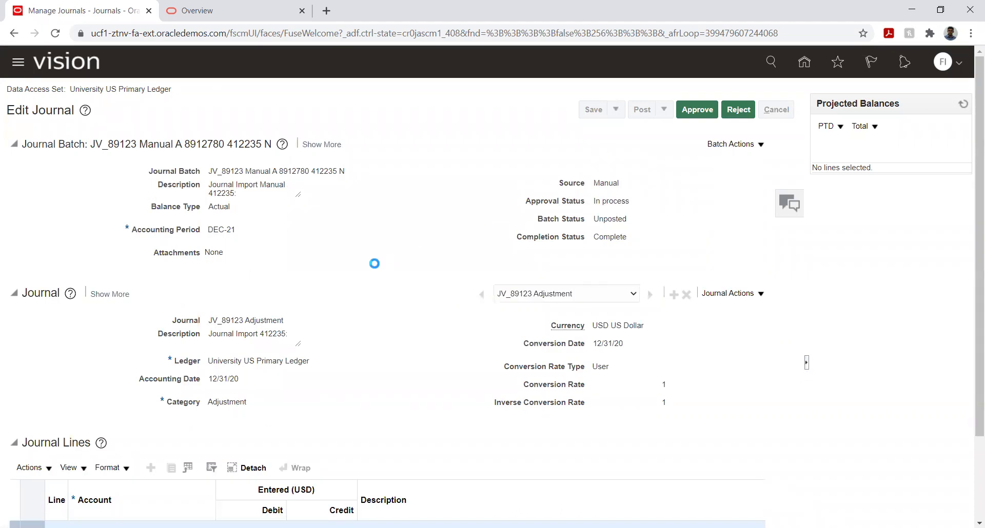
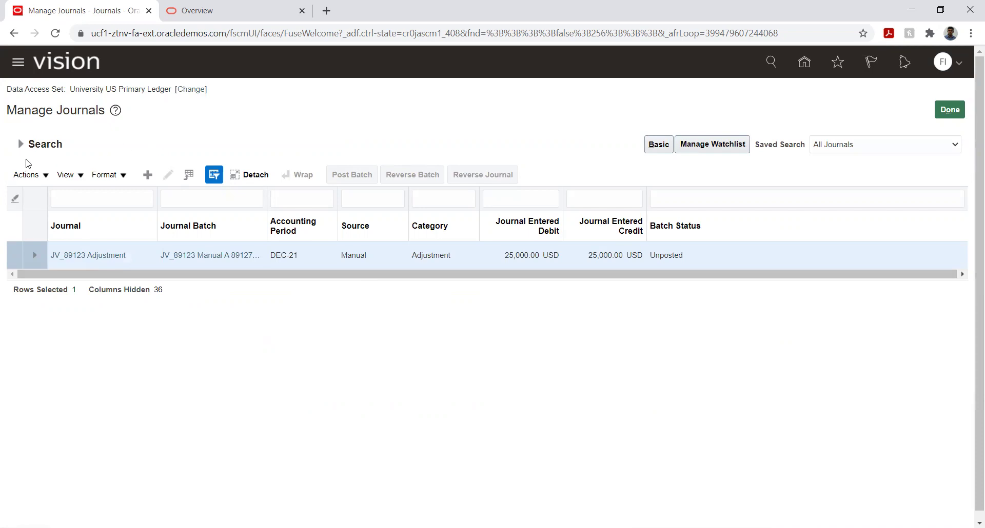
# Step: Clear the Manual source filter, search all DEC-21 journals, and open the JV_091209 Adjustment journal
pyautogui.click(22, 146)
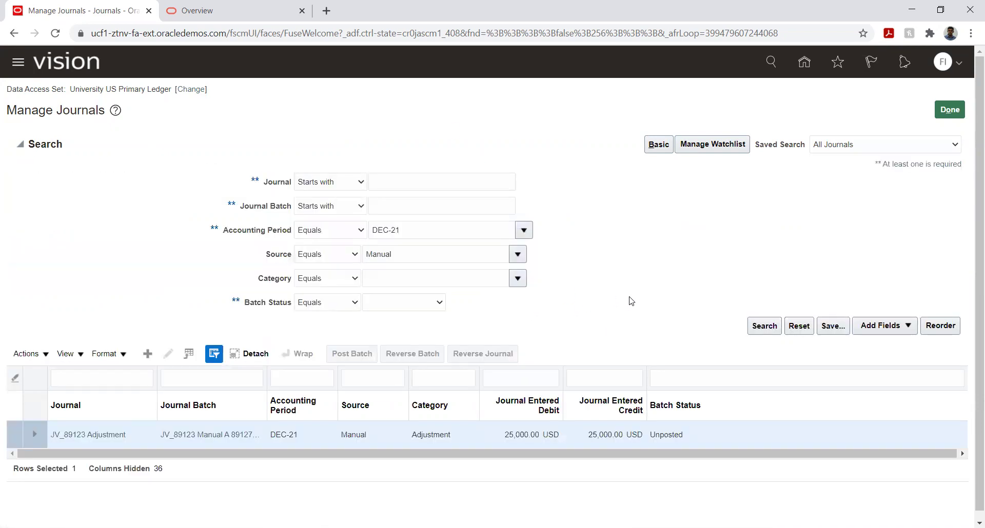
pyautogui.doubleClick(477, 257)
pyautogui.press('BackSpace')
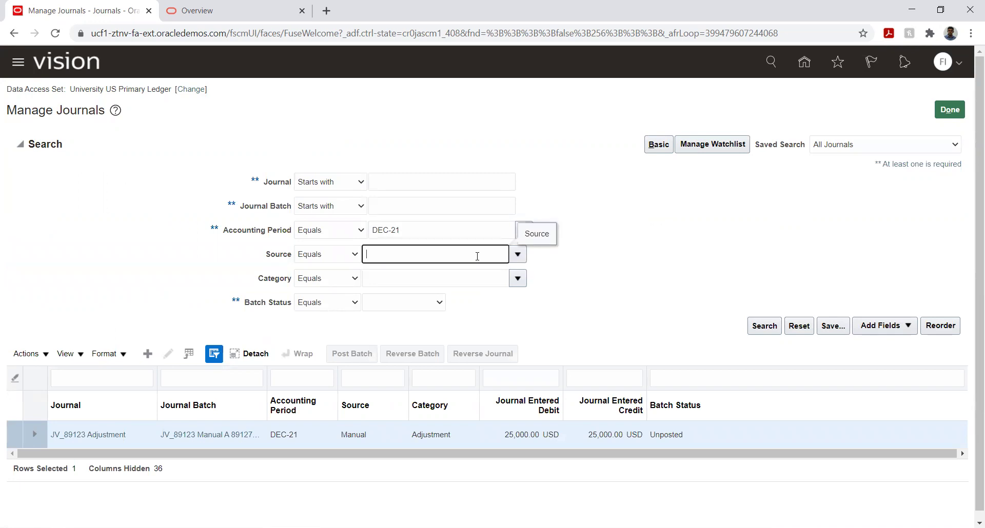
pyautogui.click(764, 327)
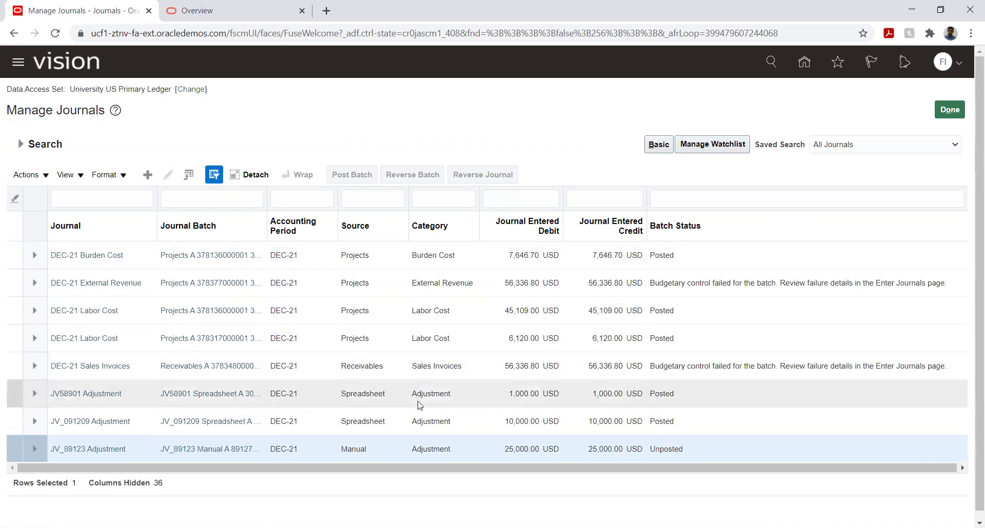
pyautogui.click(464, 421)
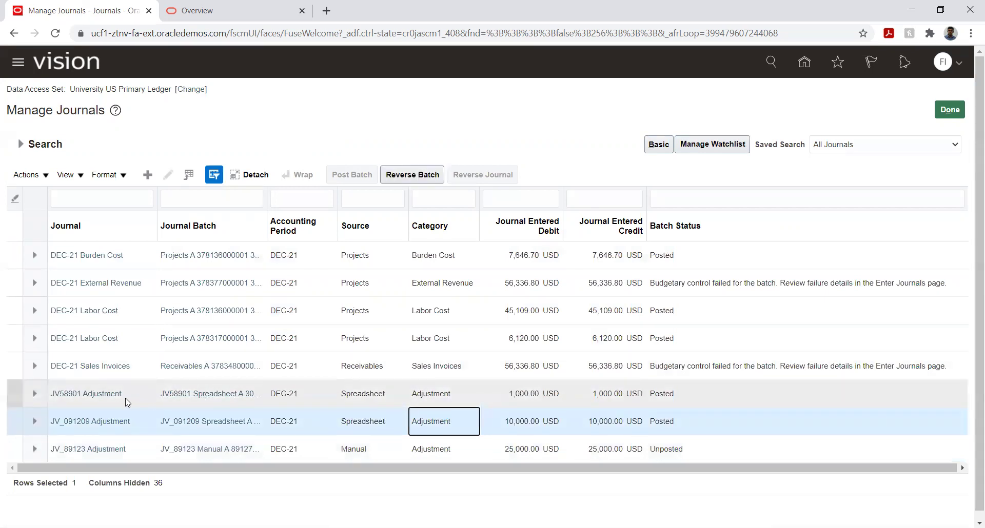
pyautogui.click(110, 422)
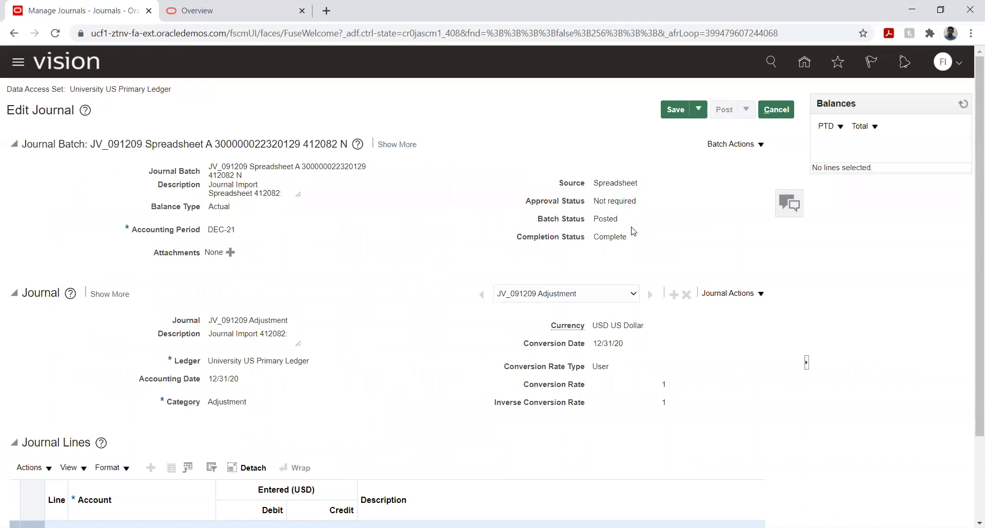
# Step: Review the batch and journal action menus, then choose Reverse from Batch Actions
pyautogui.click(754, 143)
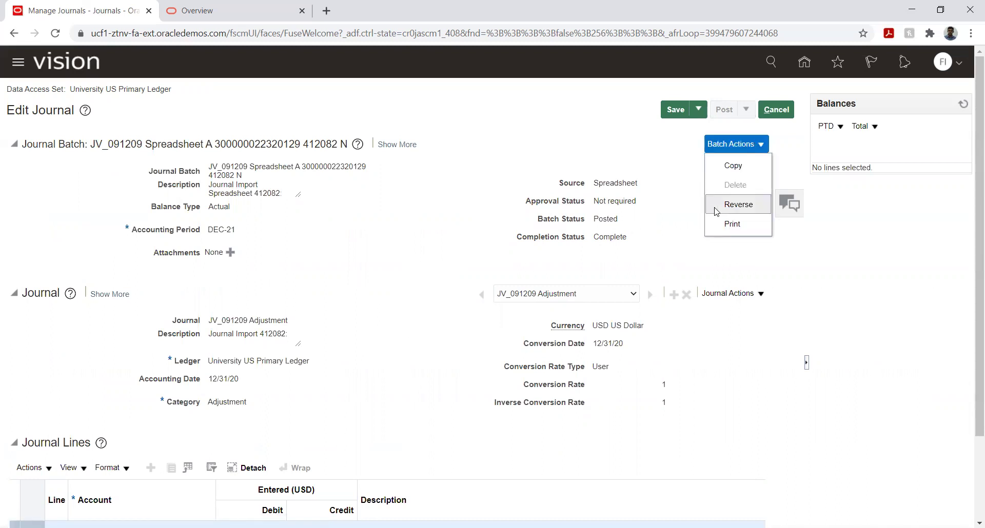
pyautogui.click(686, 251)
pyautogui.click(761, 294)
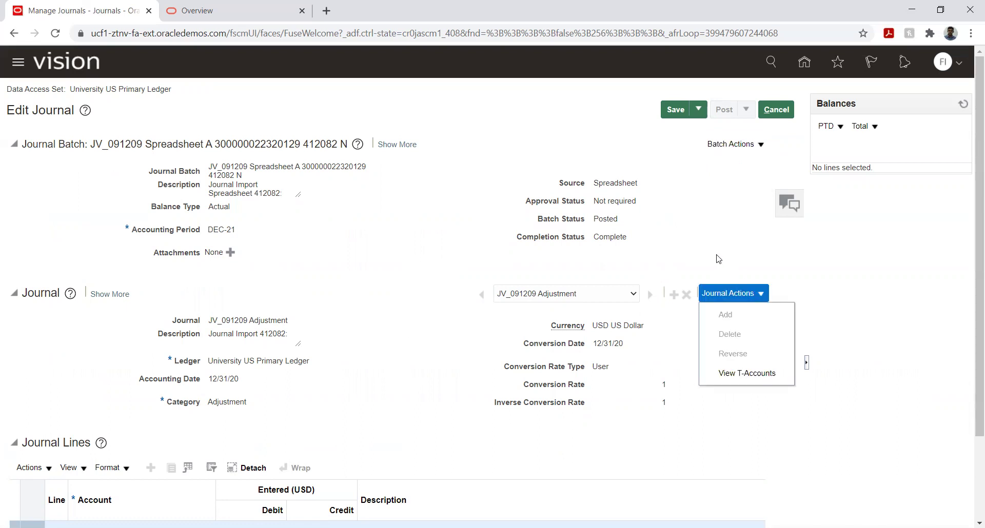
pyautogui.click(403, 382)
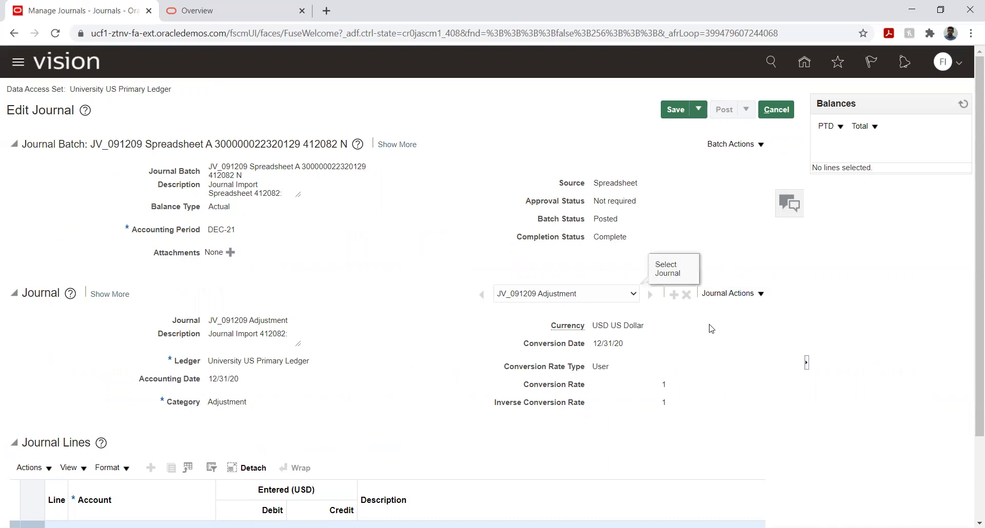
pyautogui.click(760, 145)
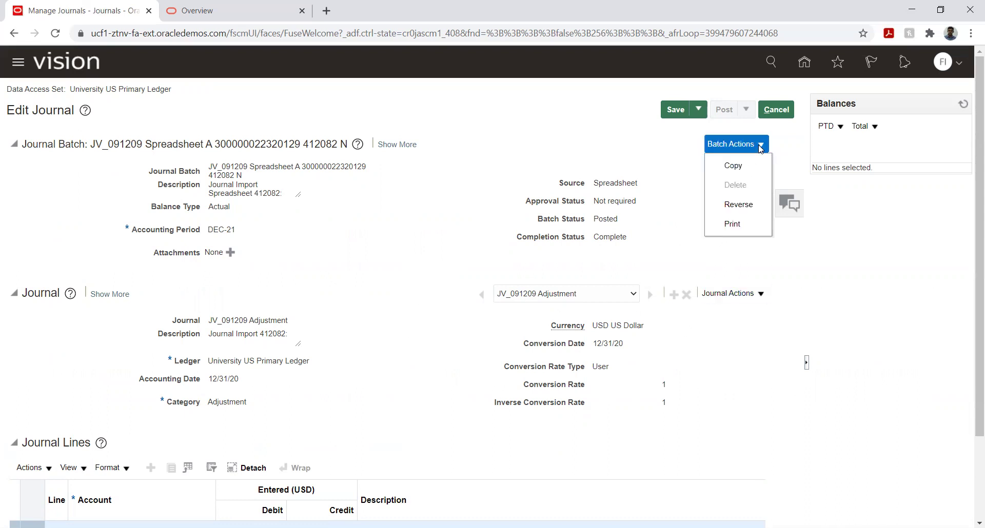
pyautogui.click(724, 205)
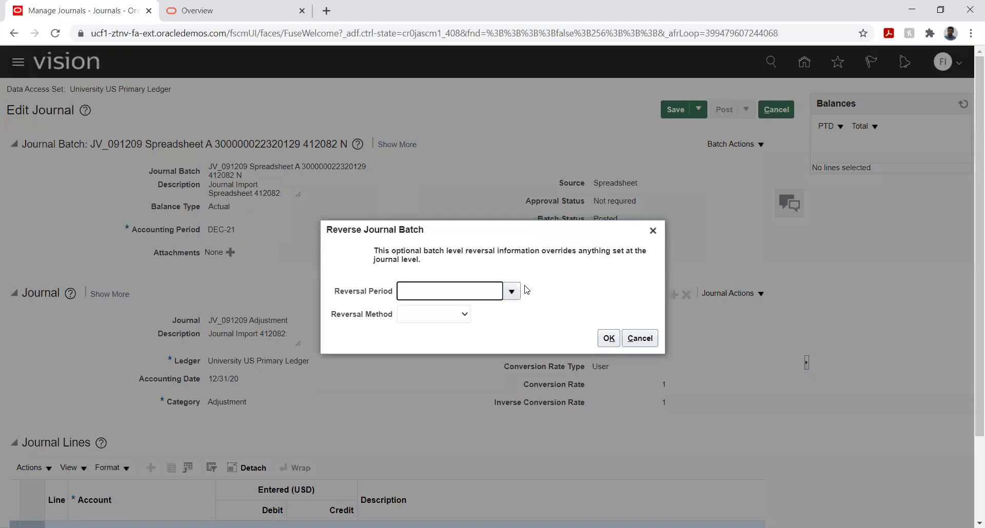
# Step: Set Reversal Period to JAN-21 and Reversal Method to Switch DR or CR, then submit and acknowledge
pyautogui.click(511, 291)
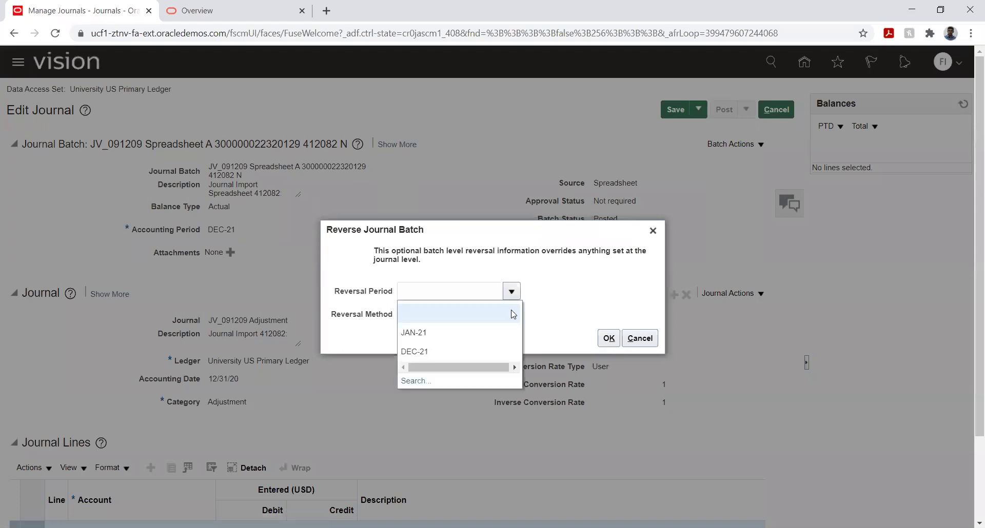
pyautogui.click(429, 333)
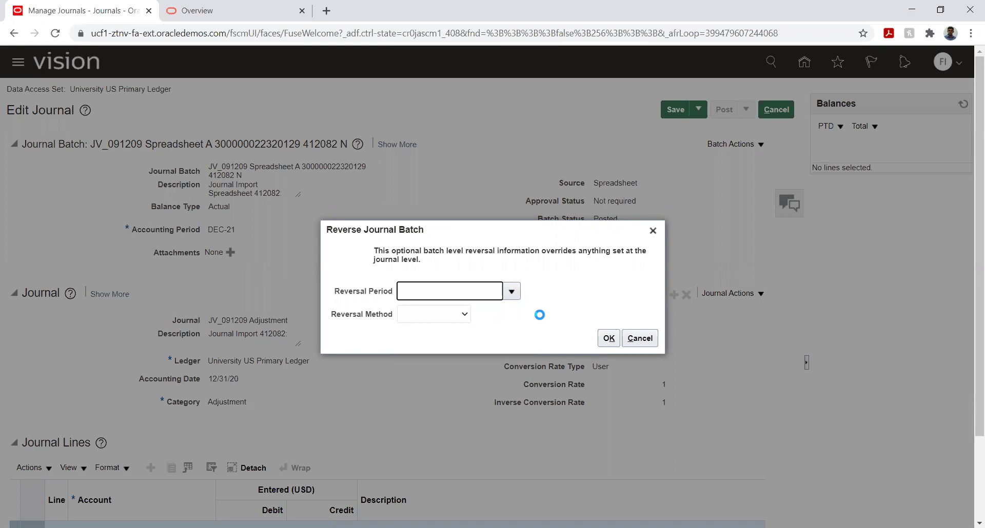
pyautogui.click(440, 314)
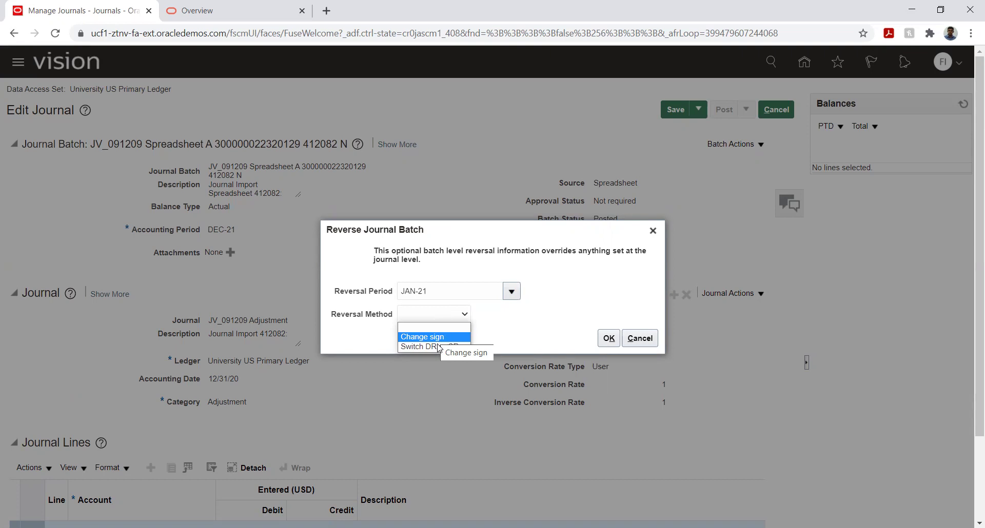
pyautogui.click(432, 347)
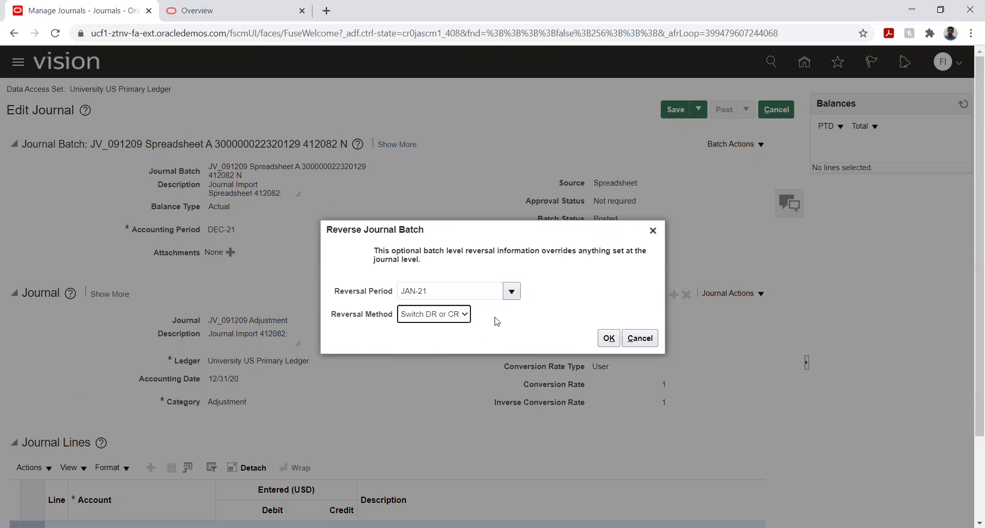
pyautogui.click(608, 338)
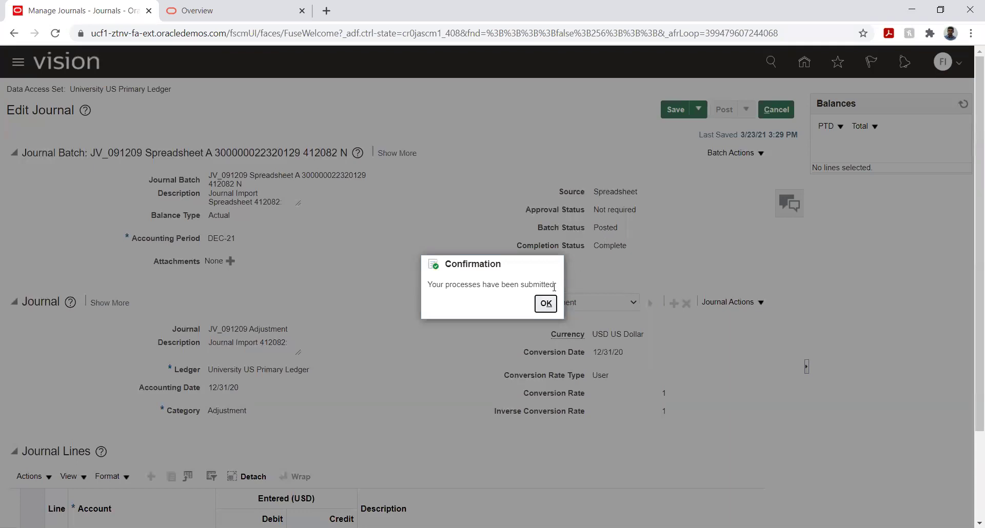
pyautogui.click(545, 303)
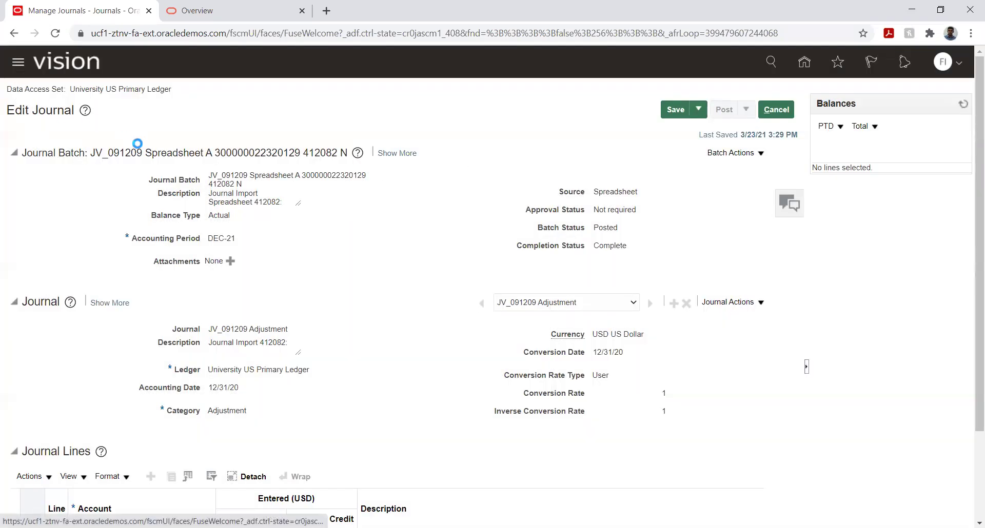
# Step: In Scheduled Processes, refresh until Reverse Journals 412267 shows, then download and open 412267.log
pyautogui.scroll(-2, 254, 222)
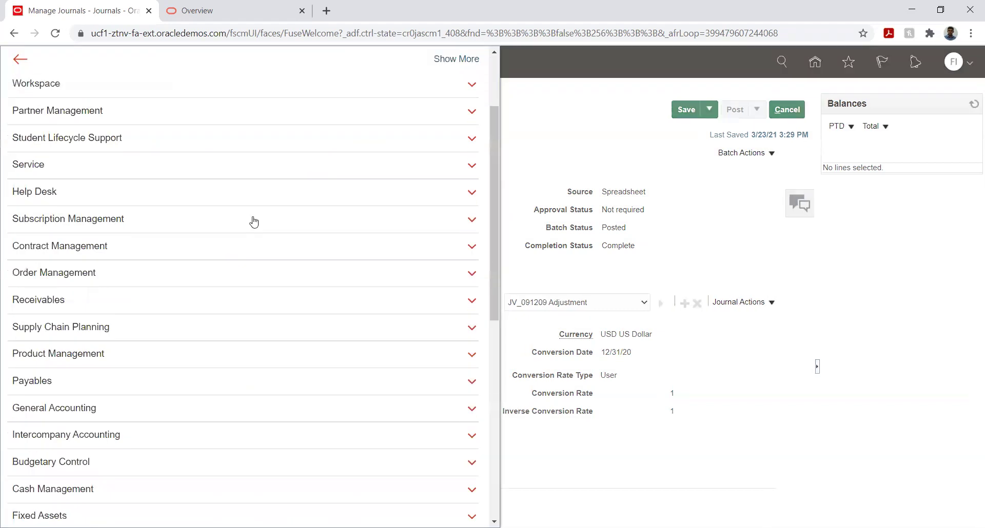
pyautogui.scroll(-8, 254, 222)
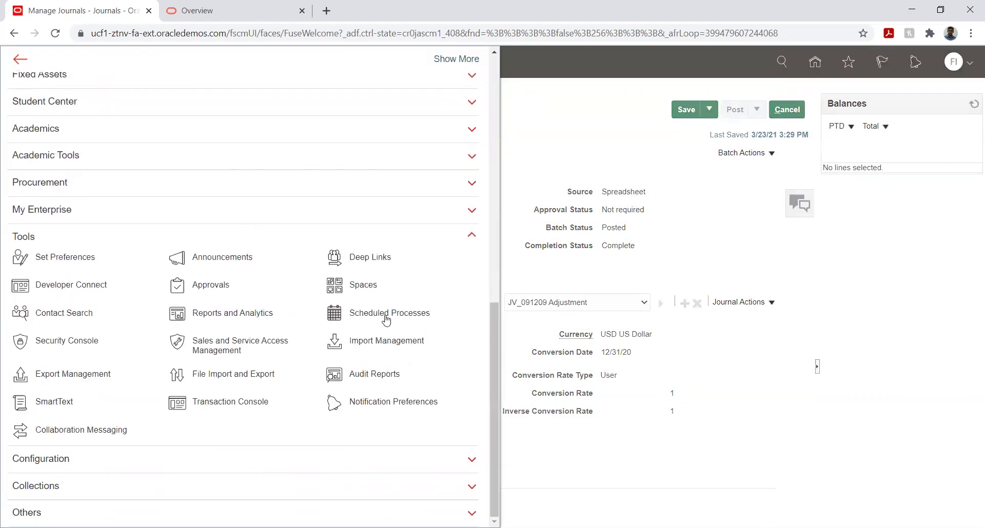
pyautogui.click(334, 313)
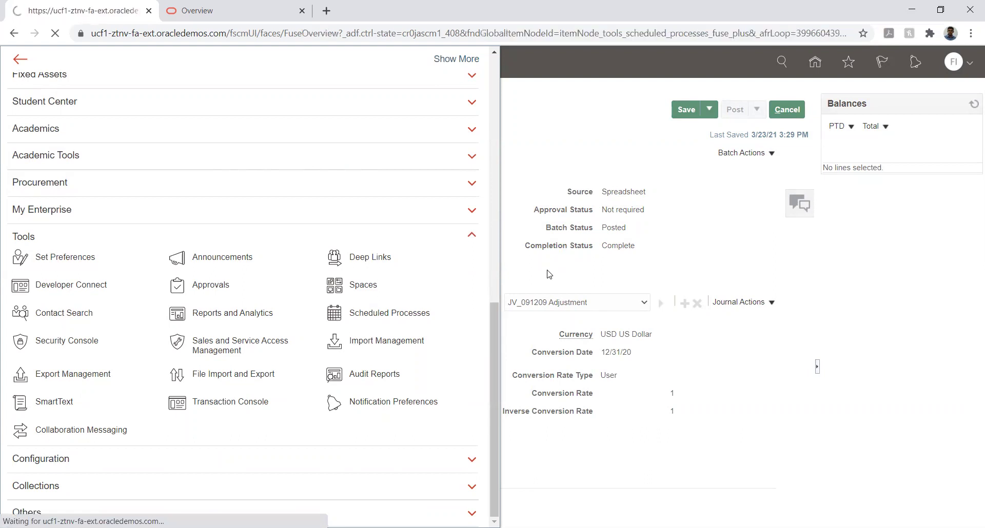
pyautogui.click(503, 219)
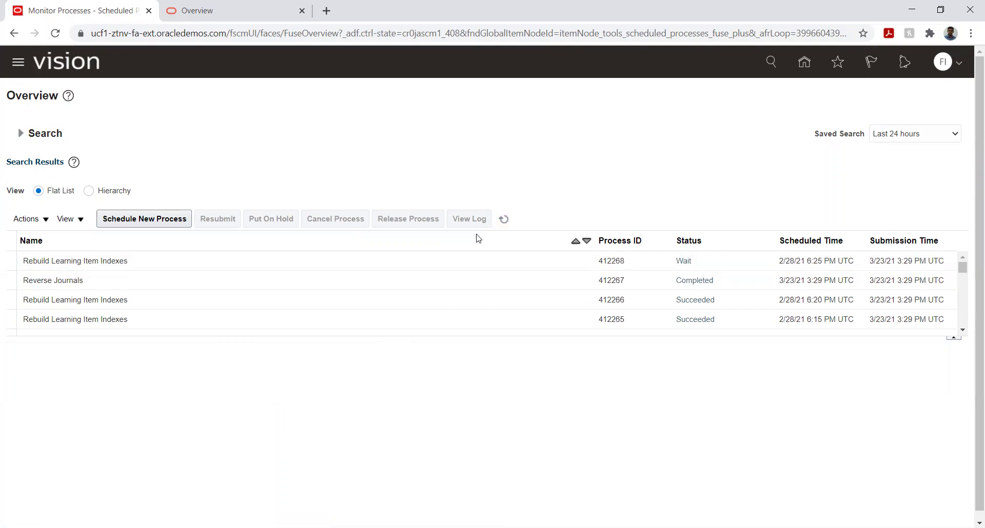
pyautogui.click(502, 220)
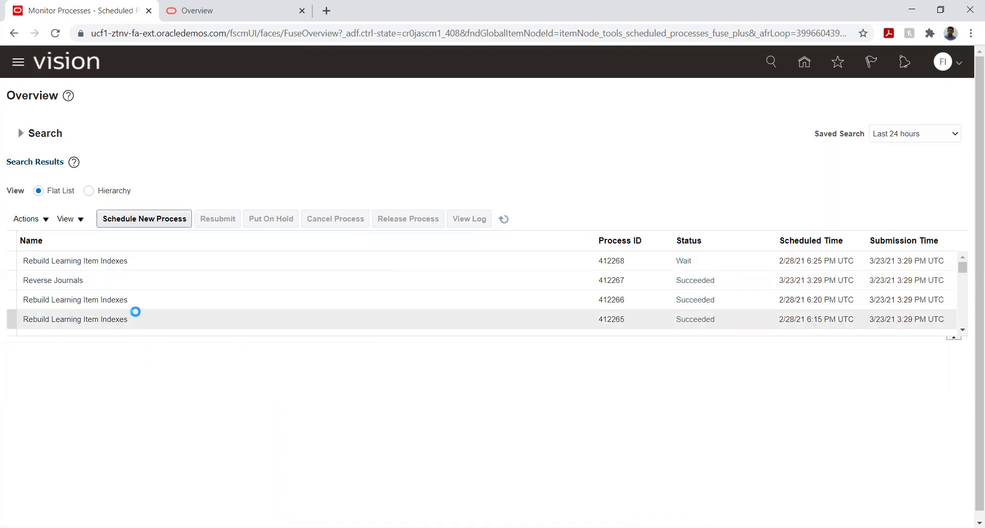
pyautogui.click(137, 285)
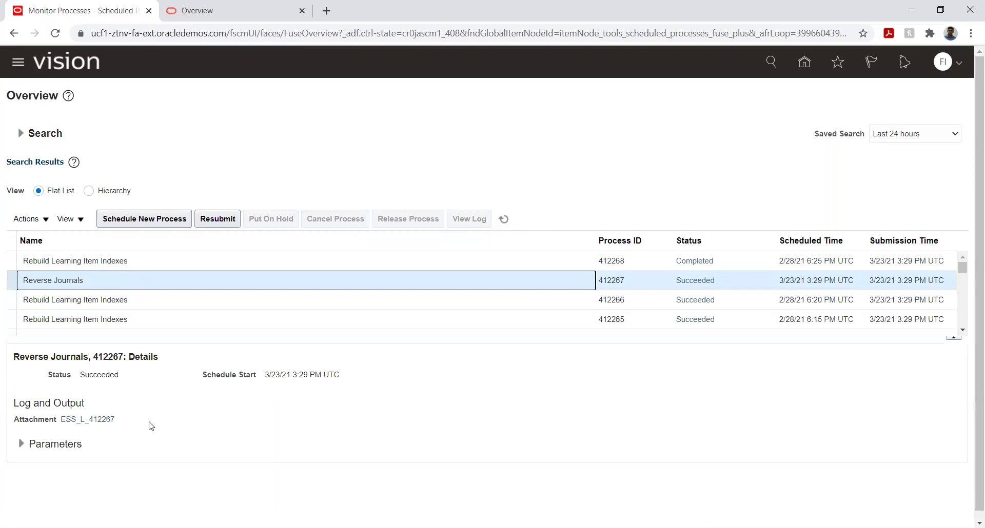
pyautogui.click(103, 420)
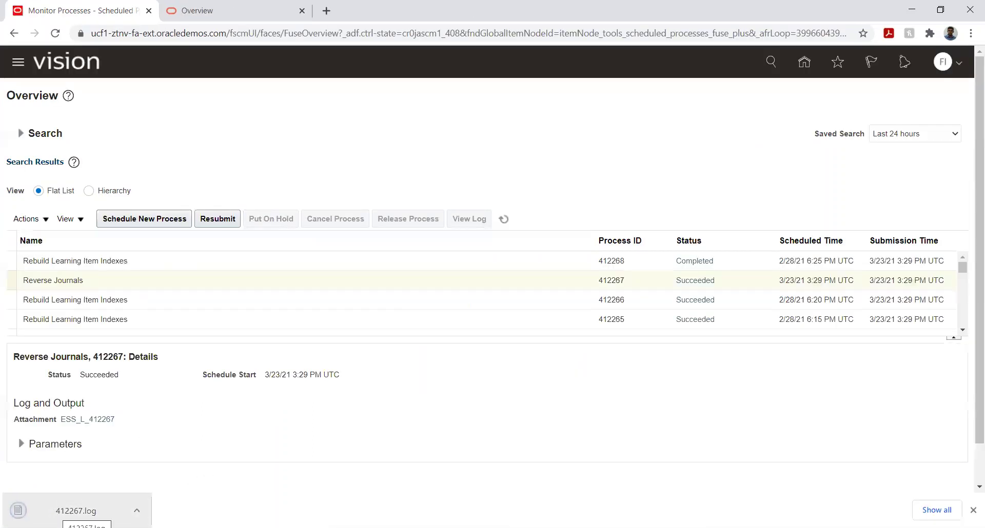
pyautogui.click(57, 511)
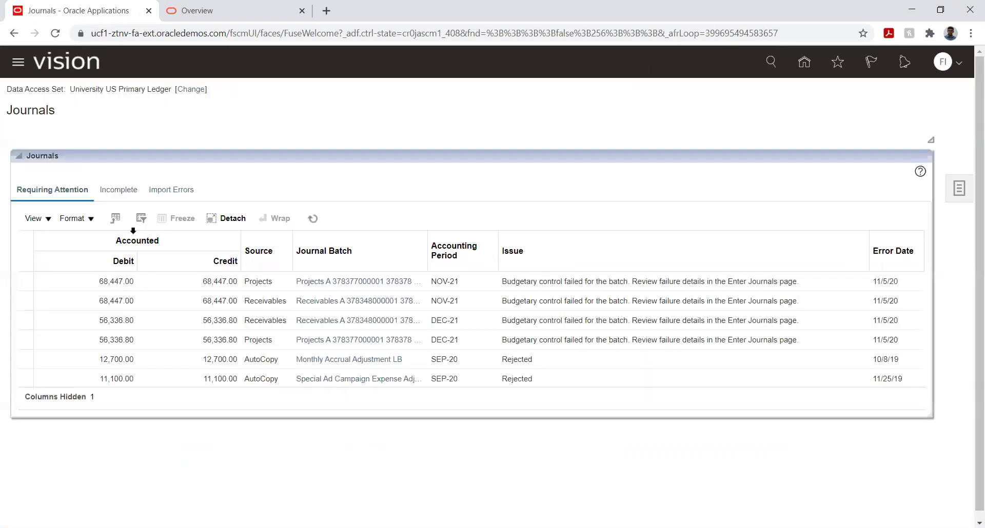
# Step: Open the Manage Journals search and clear the DEC-21 accounting period criterion
pyautogui.click(959, 187)
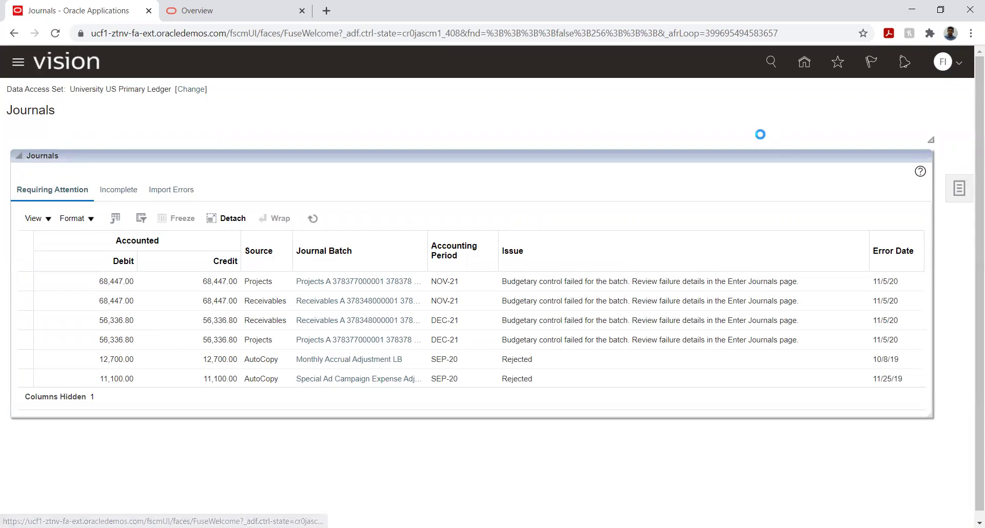
pyautogui.click(826, 106)
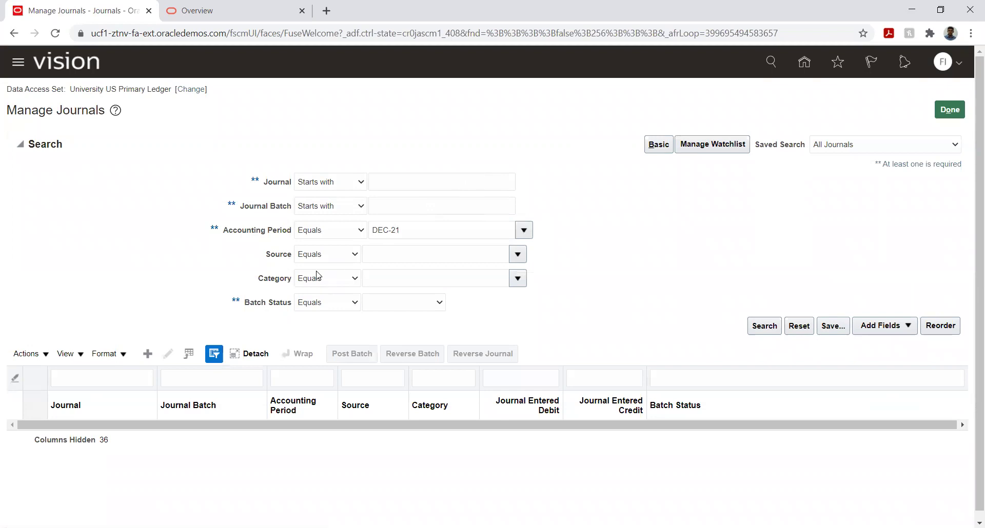
pyautogui.tripleClick(470, 230)
pyautogui.press('BackSpace')
pyautogui.press('Tab')
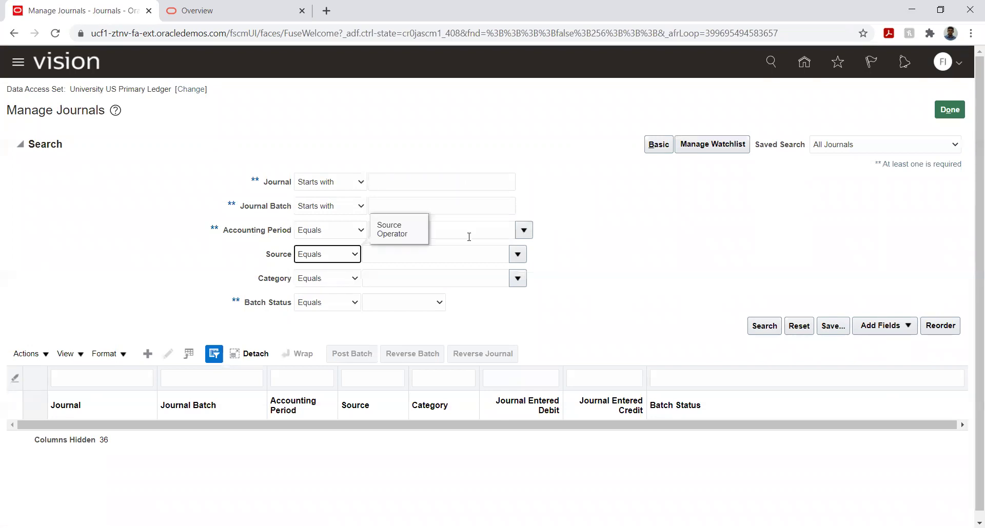
# Step: Set Source to Spreadsheet by searching sources for %spread%, then run the journal search
pyautogui.click(508, 255)
pyautogui.click(517, 254)
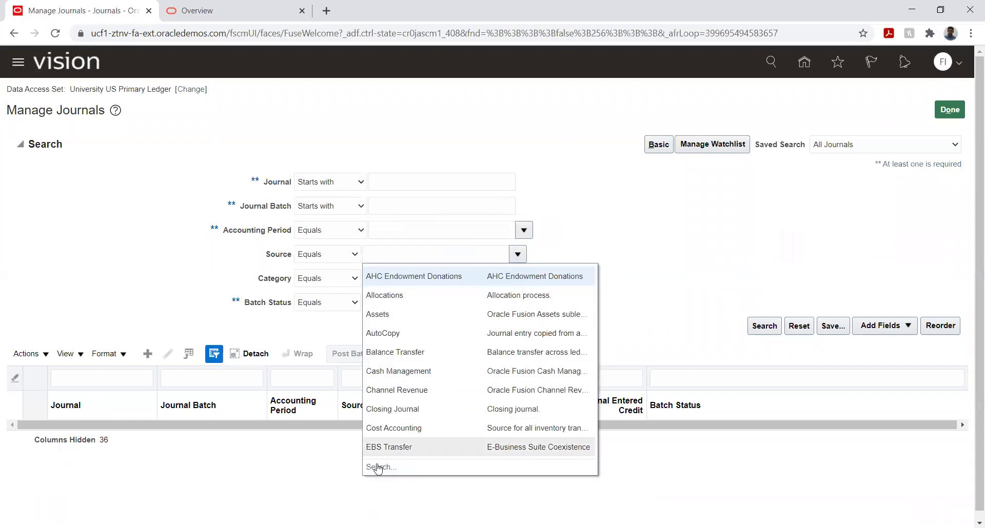
pyautogui.click(381, 466)
pyautogui.click(464, 277)
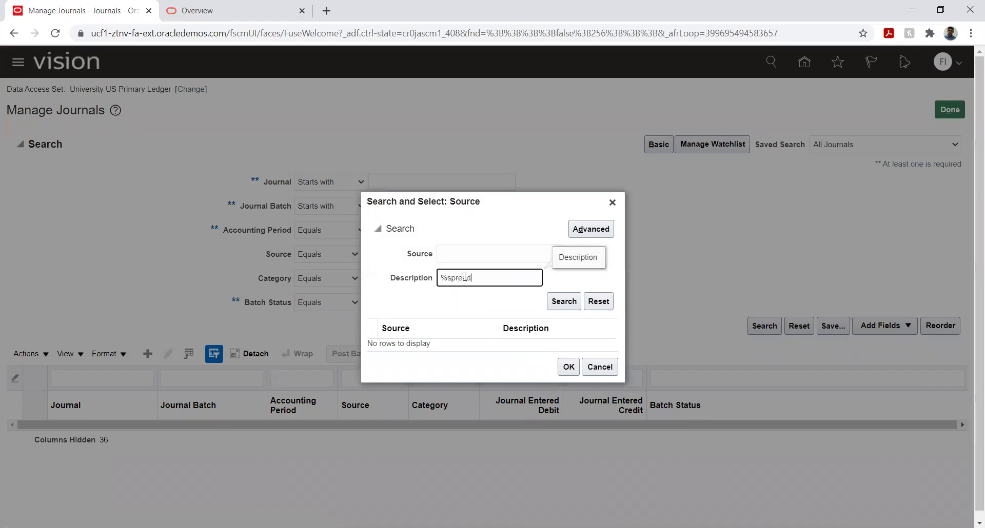
pyautogui.press('Return')
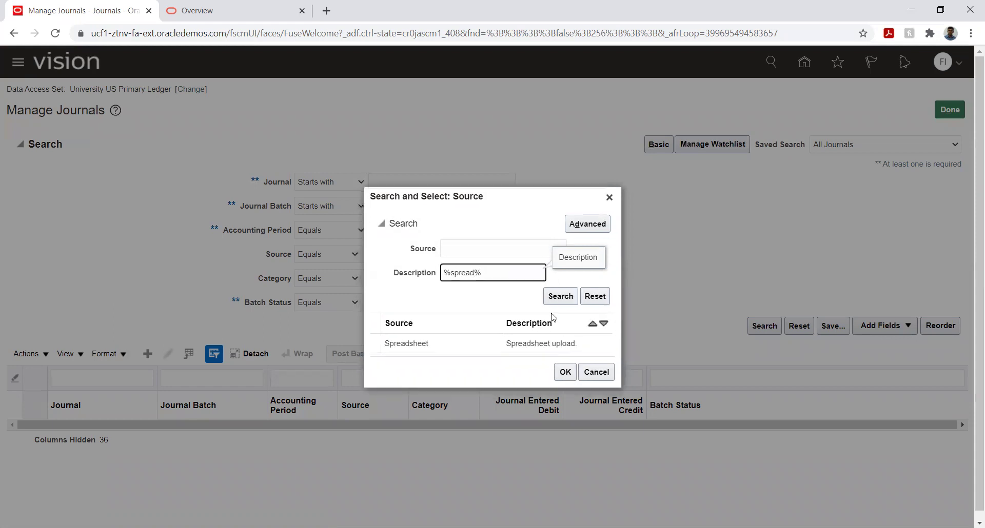
pyautogui.click(454, 348)
pyautogui.click(564, 372)
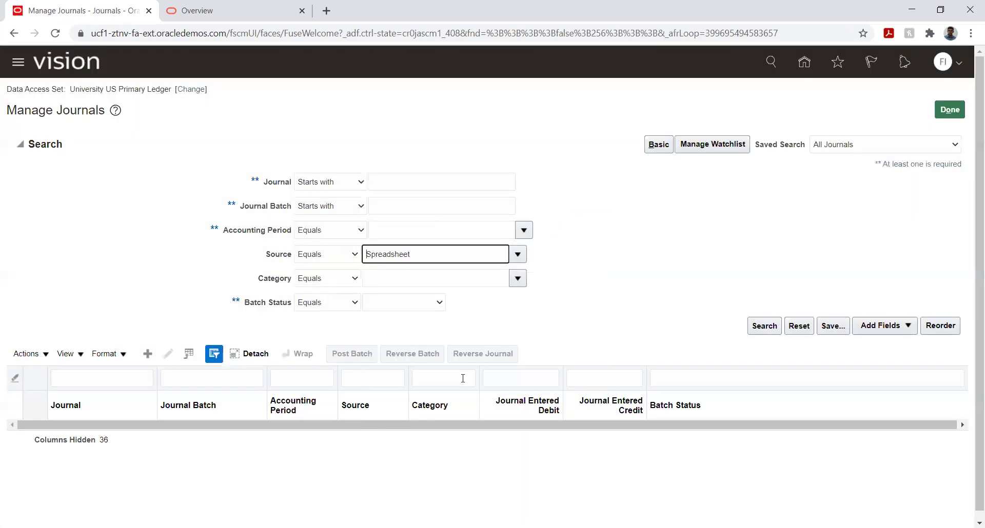
pyautogui.click(765, 328)
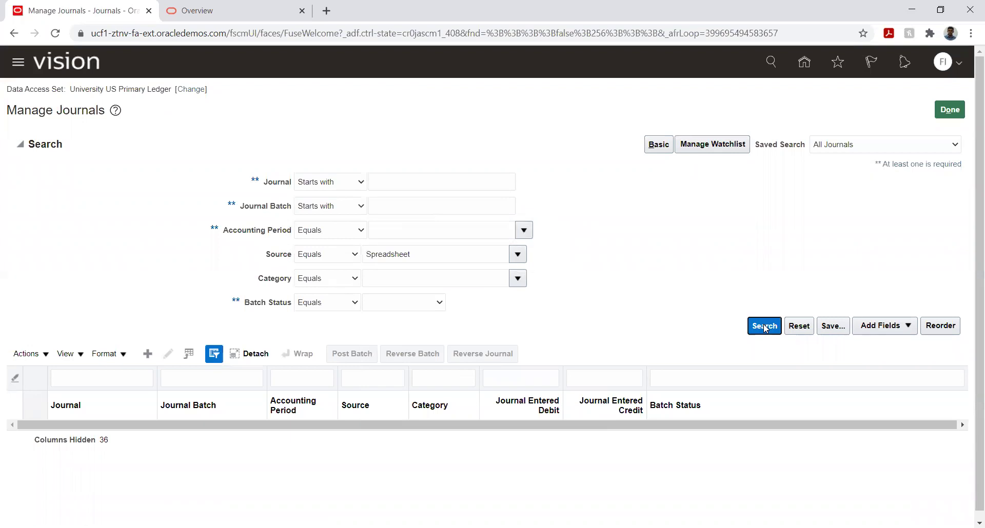
# Step: Search with the pasted journal number wrapped in % wildcards as the Journal criterion, dismissing the error
pyautogui.click(385, 204)
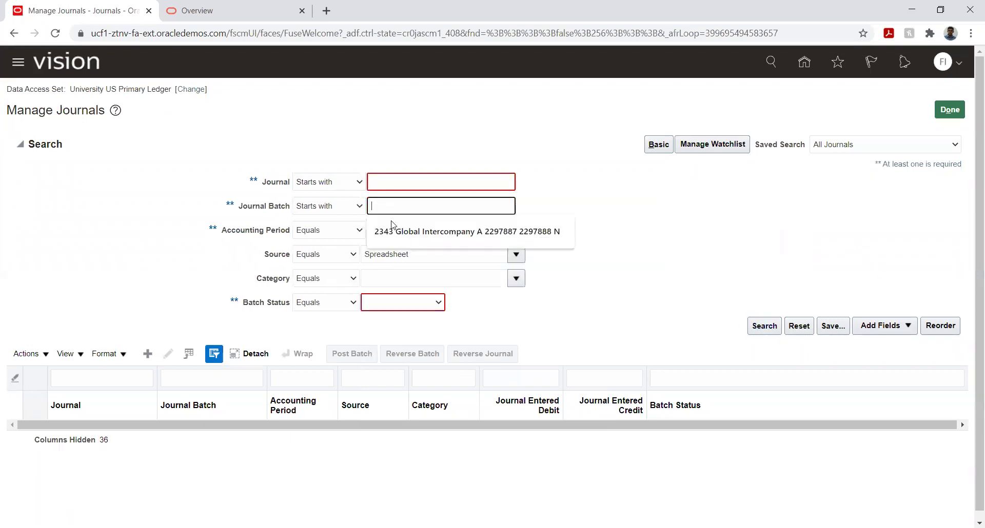
pyautogui.click(619, 260)
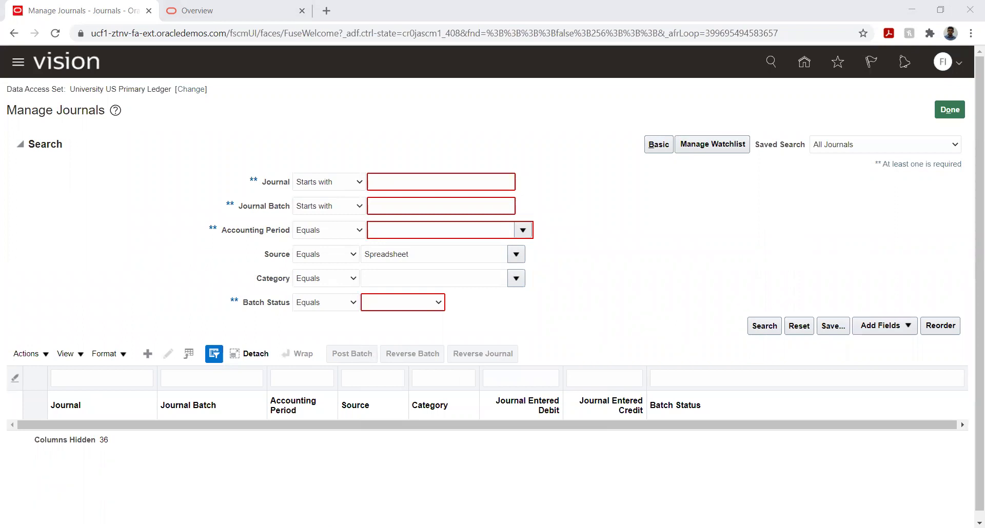
pyautogui.click(435, 204)
pyautogui.click(422, 179)
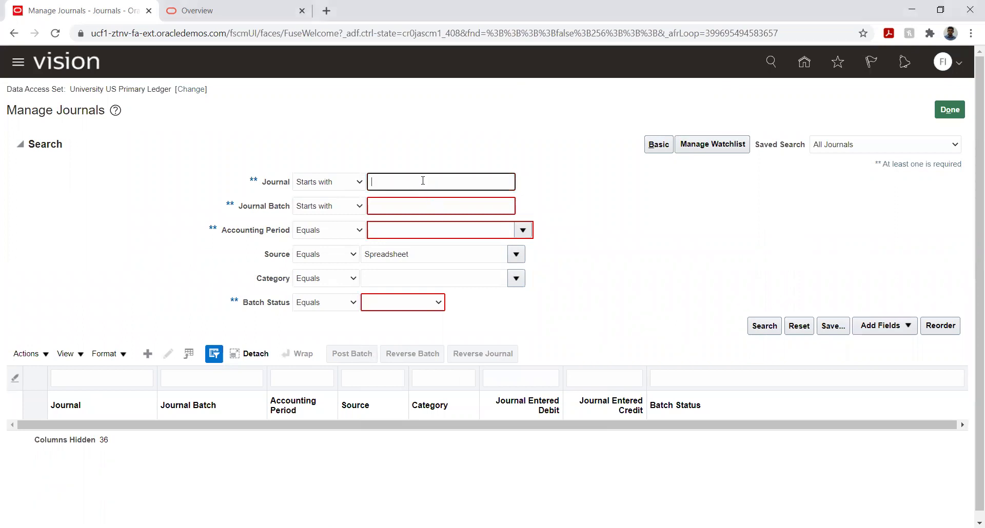
pyautogui.write('%')
pyautogui.write('JV_091209')
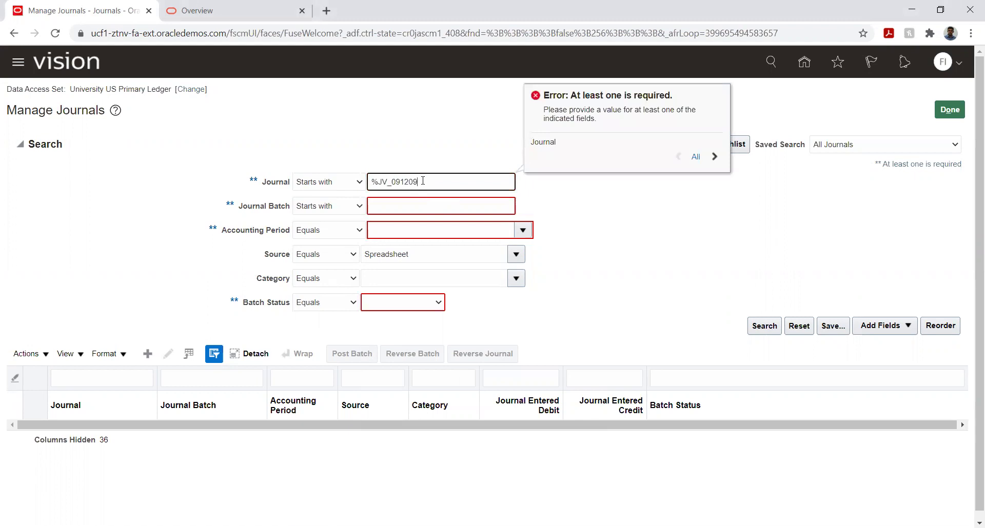
pyautogui.write('%')
pyautogui.click(763, 326)
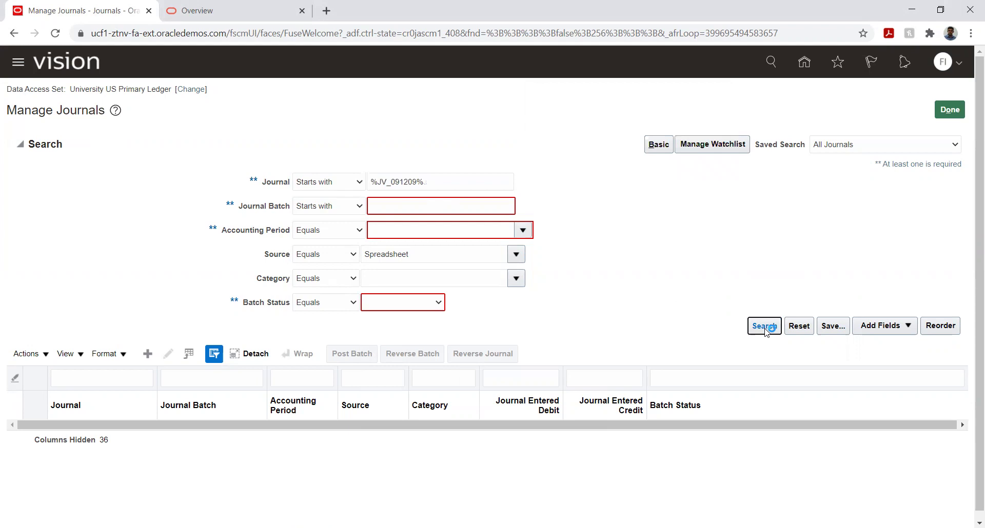
pyautogui.click(629, 190)
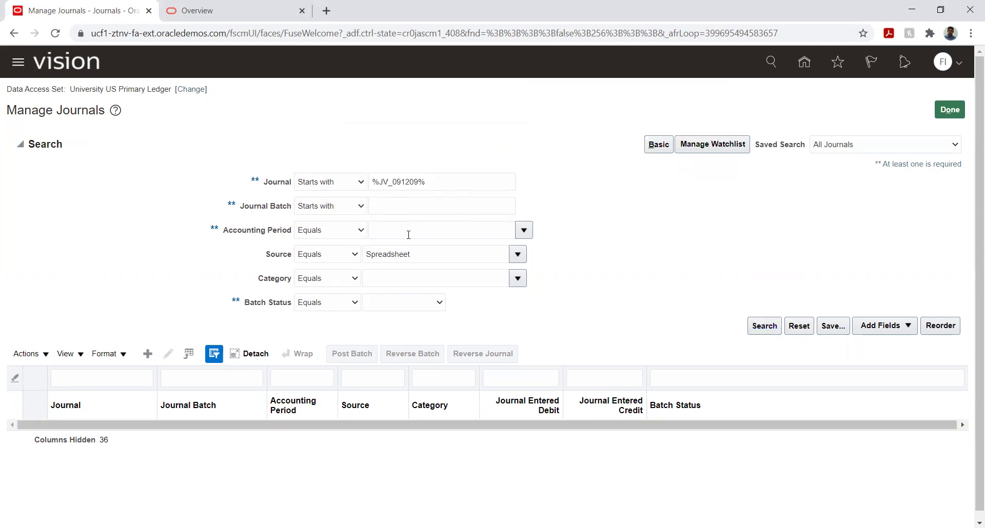
# Step: Set Accounting Period to JAN-21, clear the wildcard Journal criterion, and search again
pyautogui.click(524, 230)
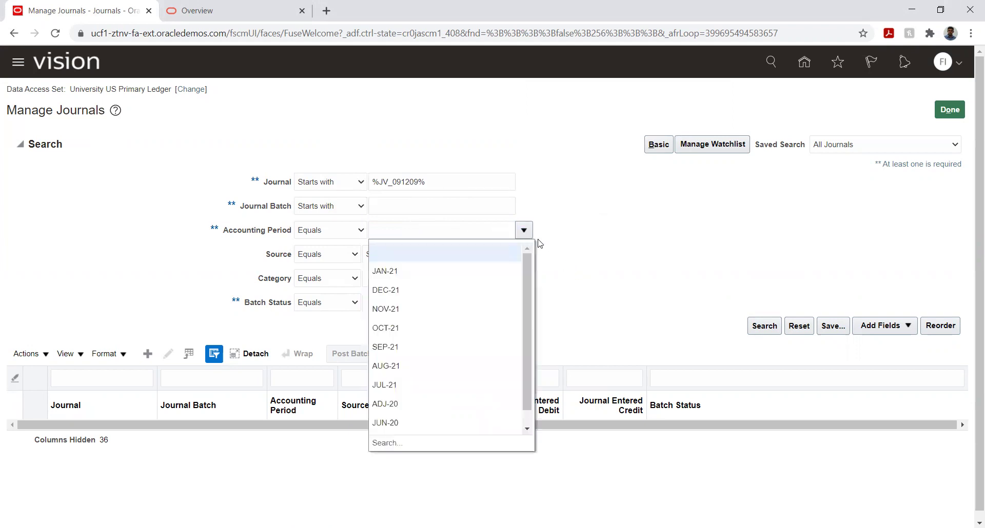
pyautogui.click(449, 272)
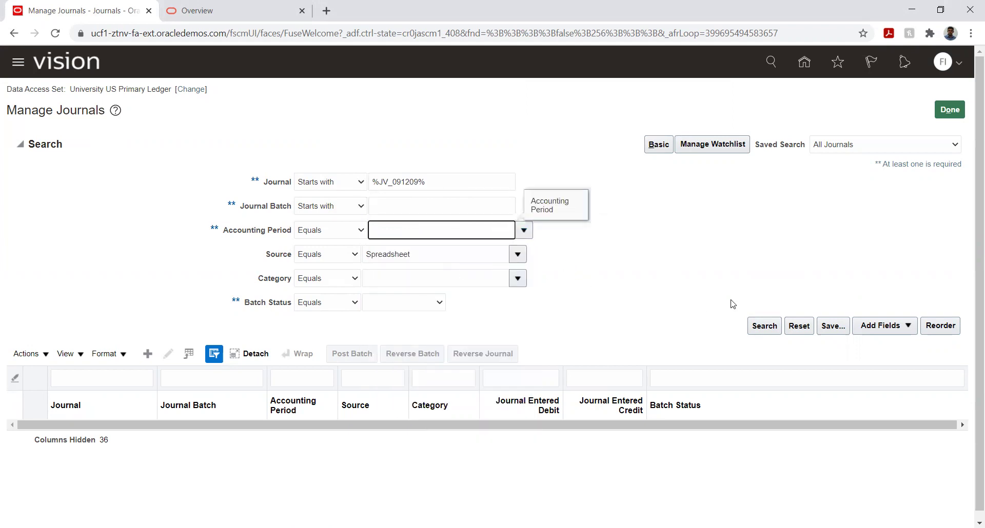
pyautogui.click(764, 329)
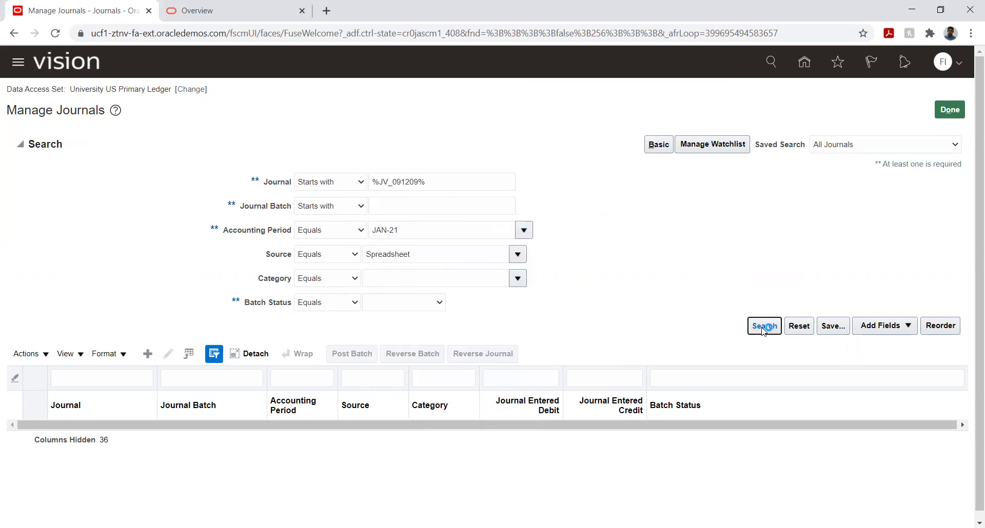
pyautogui.click(627, 191)
pyautogui.click(435, 179)
pyautogui.hotkey('ctrl', 'a')
pyautogui.press('BackSpace')
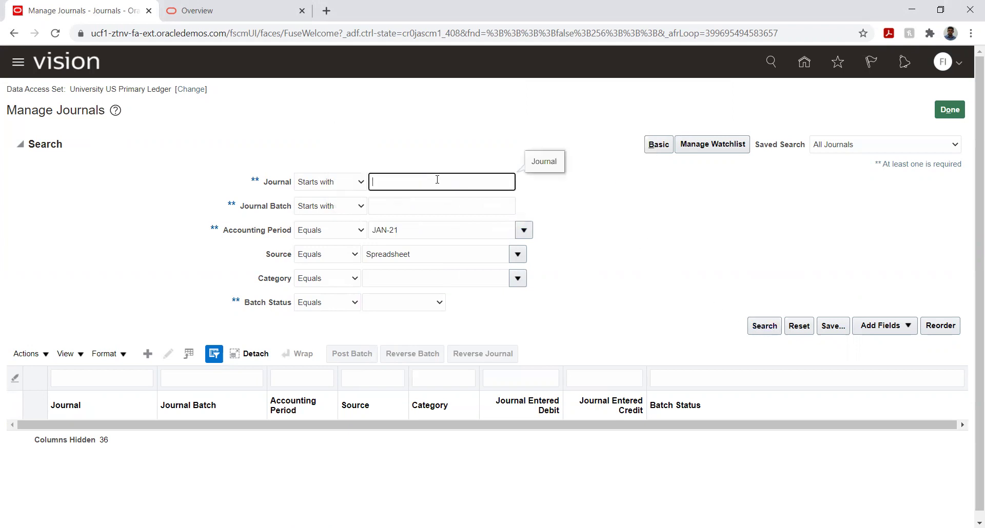
pyautogui.click(764, 326)
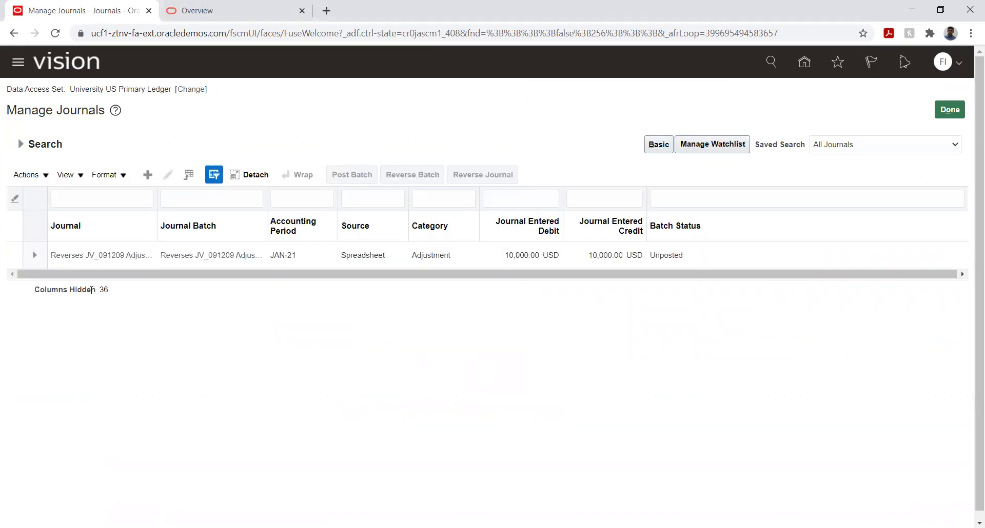
# Step: Open the JV_091209 reversal journal, accept line 1's account segments, and save it
pyautogui.click(78, 256)
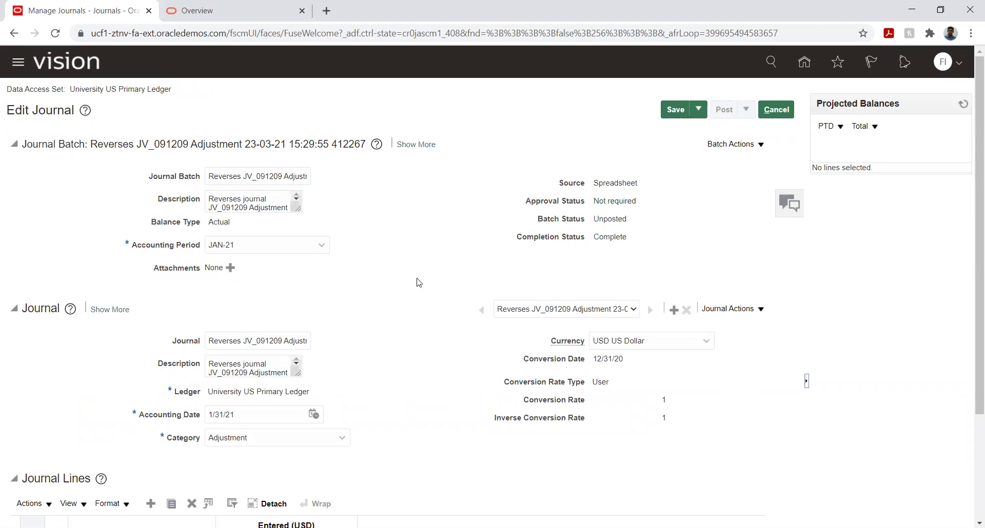
pyautogui.scroll(-3, 415, 285)
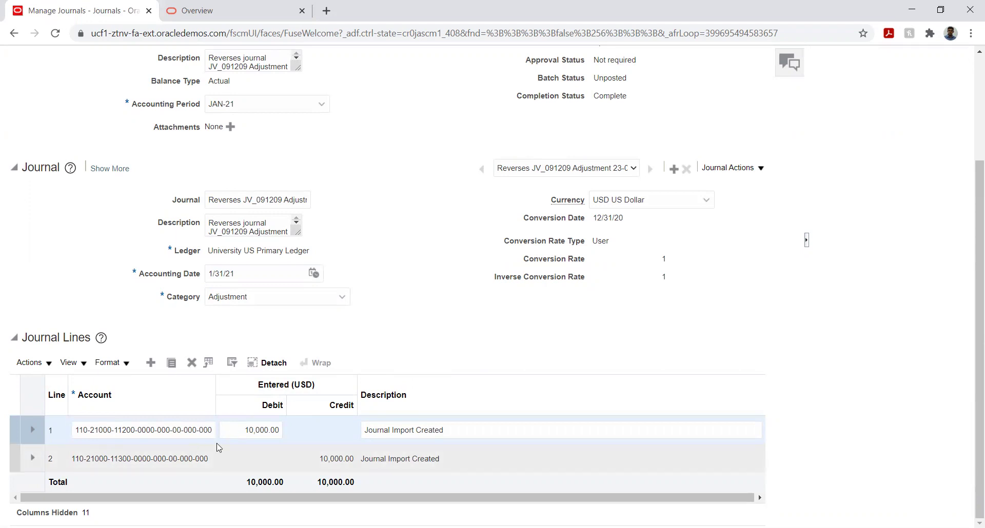
pyautogui.click(188, 429)
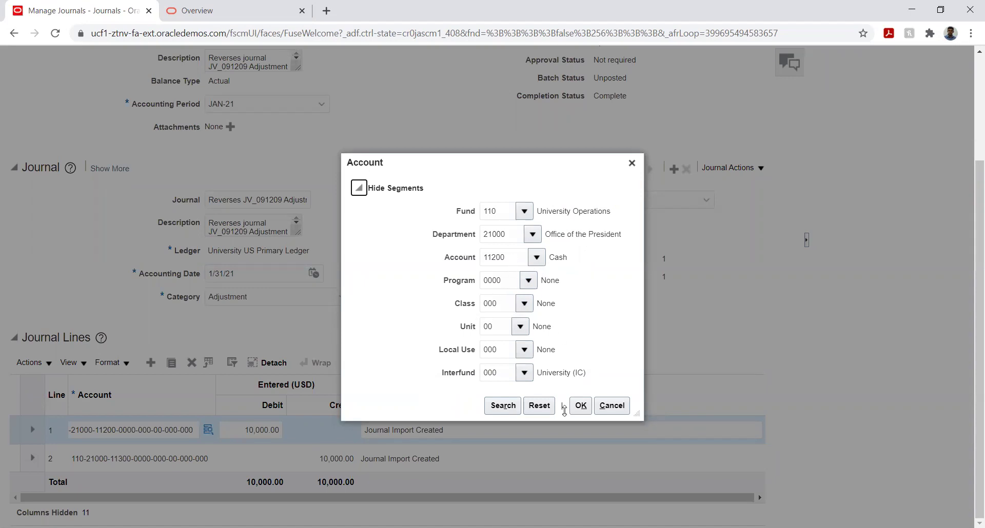
pyautogui.click(580, 405)
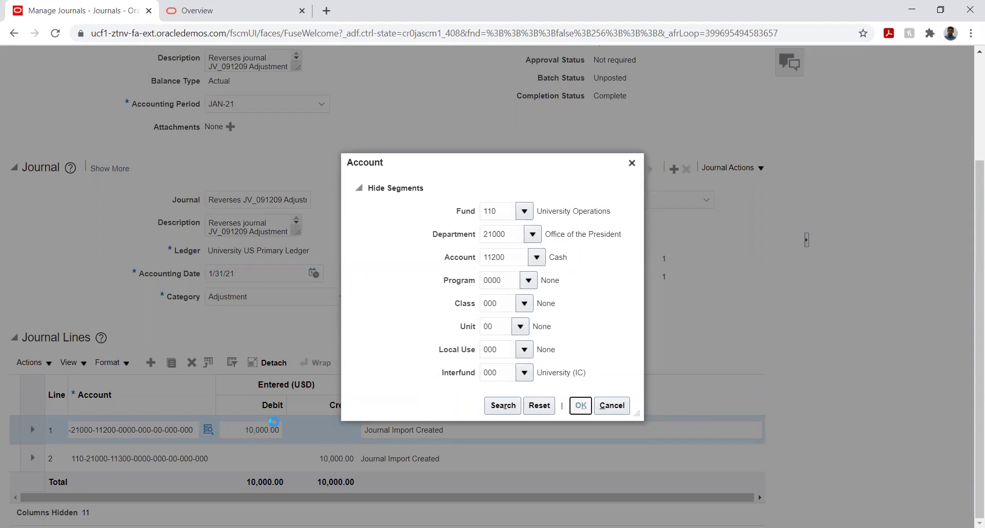
pyautogui.scroll(3, 871, 288)
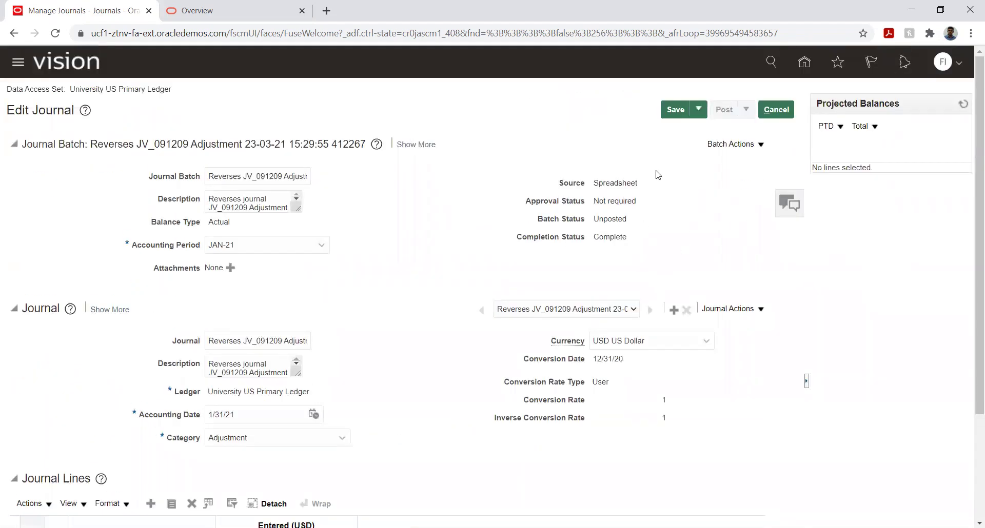
pyautogui.click(676, 109)
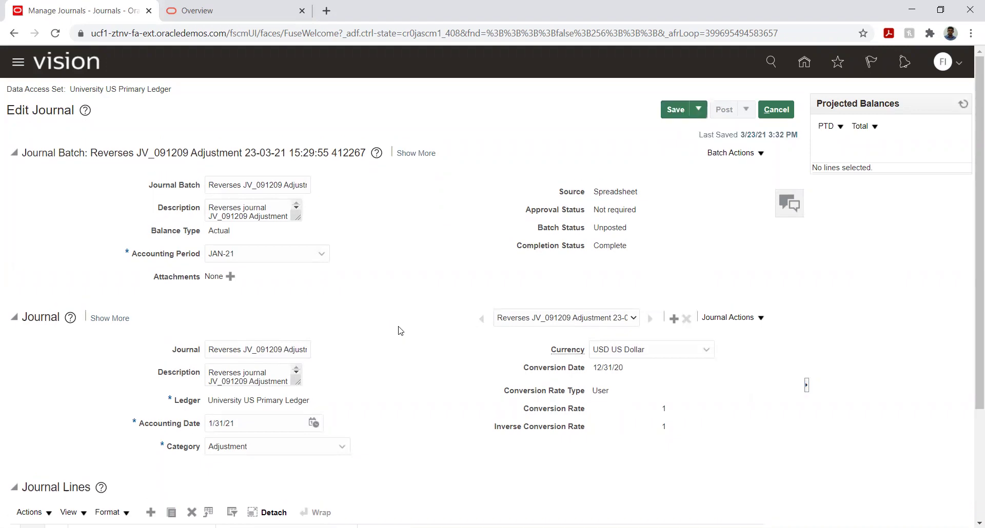
pyautogui.scroll(-3, 399, 328)
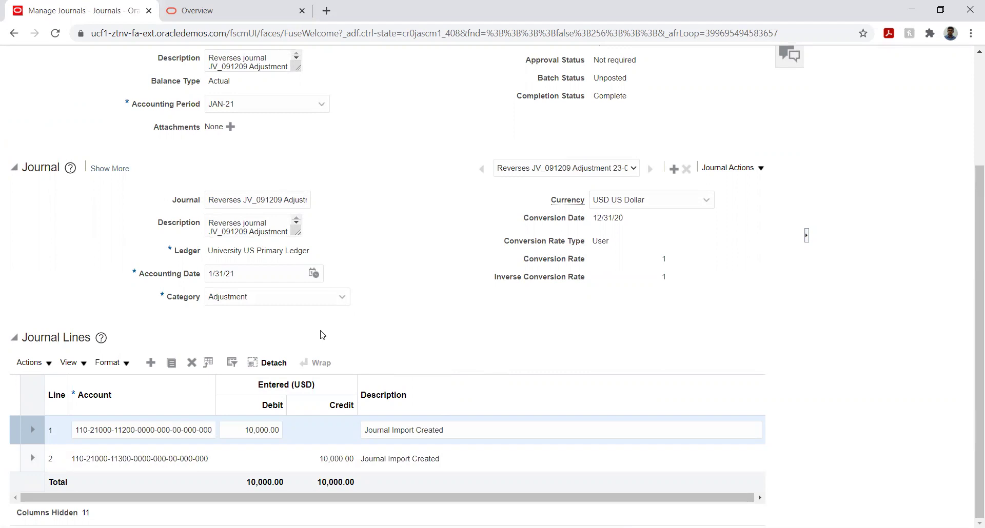
# Step: Check the allowed accounting date range, then leave the reversal journal for the Manage Journals results
pyautogui.click(213, 274)
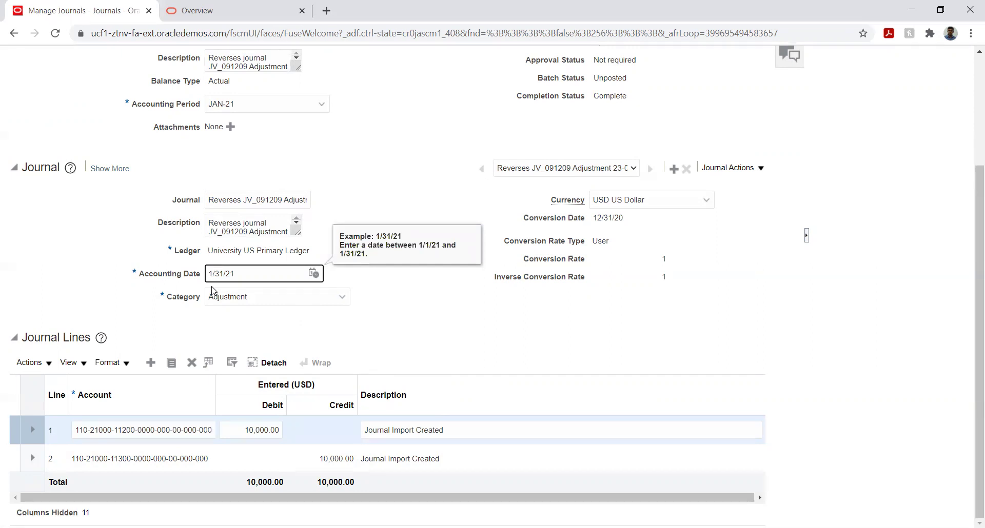
pyautogui.click(414, 301)
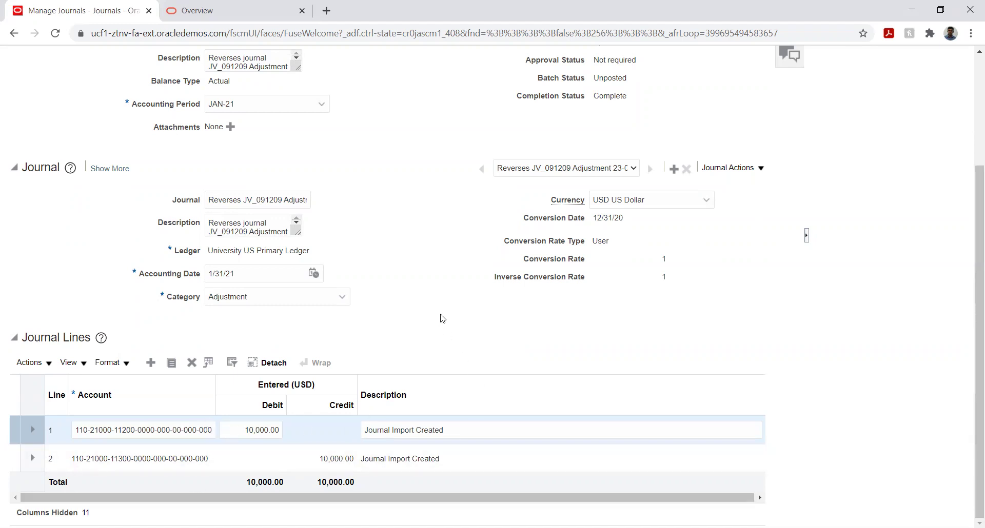
pyautogui.scroll(3, 733, 290)
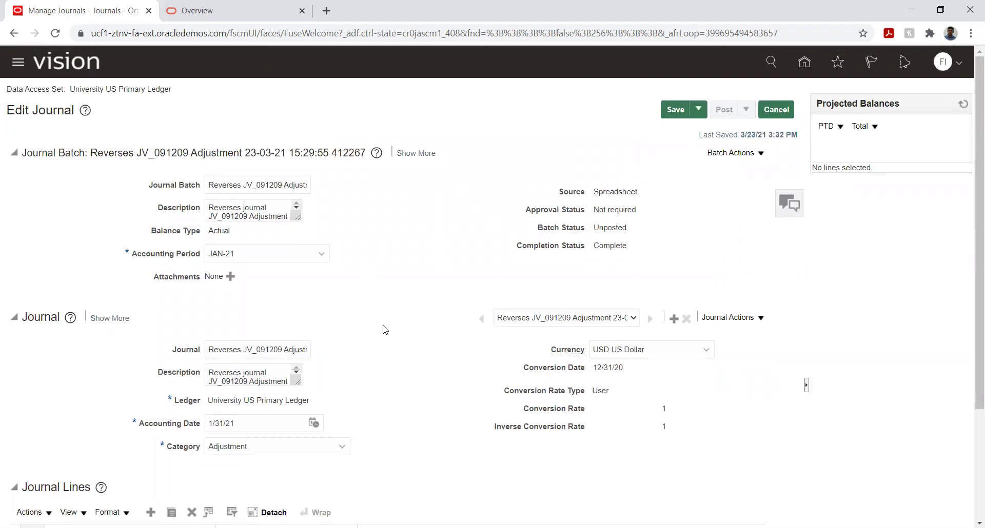
pyautogui.scroll(-3, 385, 330)
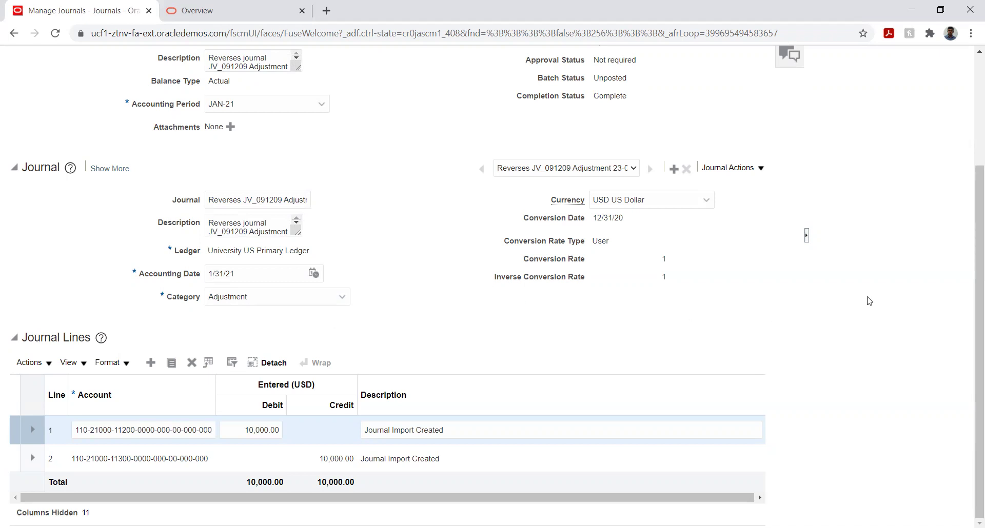
pyautogui.scroll(1, 912, 299)
pyautogui.scroll(2, 912, 299)
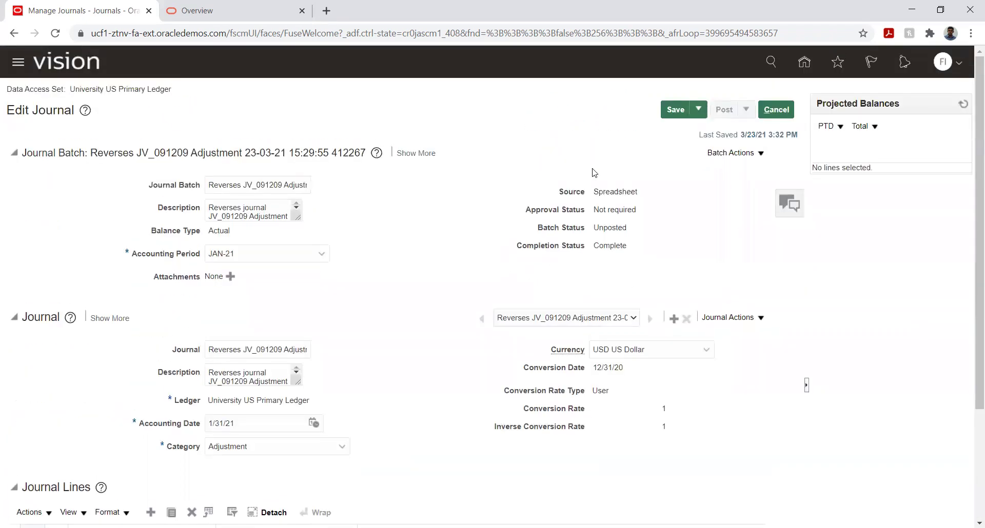
pyautogui.click(769, 113)
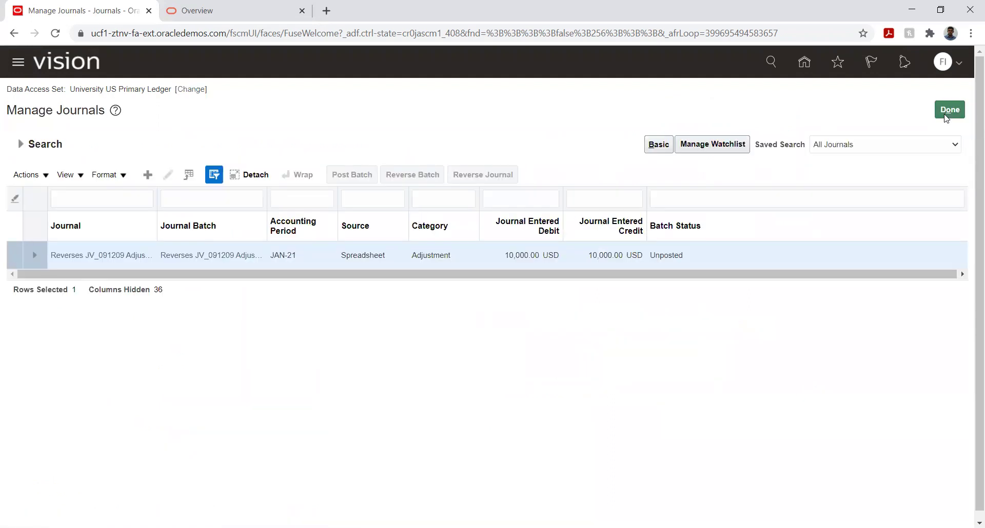
# Step: Go Home and open Period Close's General Ledger period statuses for University US Primary Ledger
pyautogui.click(949, 111)
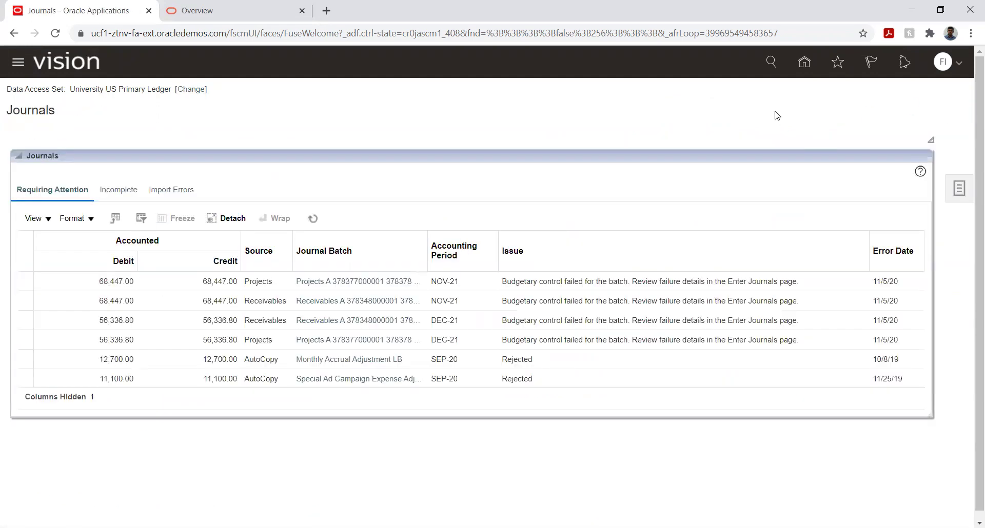
pyautogui.click(802, 66)
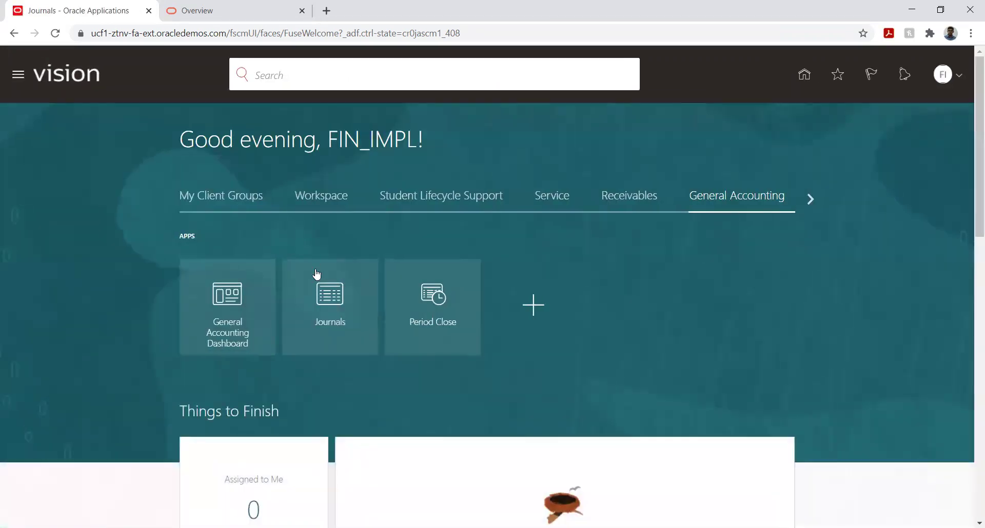
pyautogui.click(428, 303)
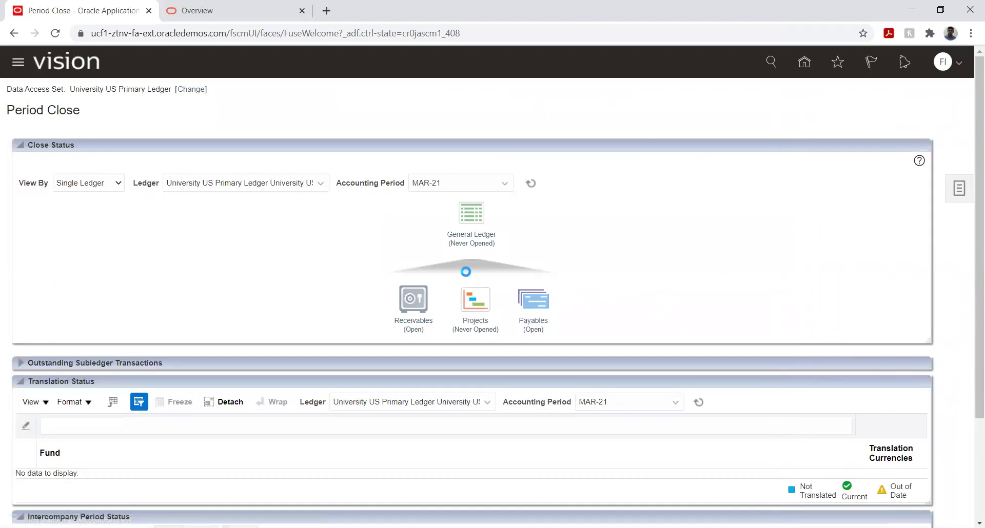
pyautogui.click(462, 245)
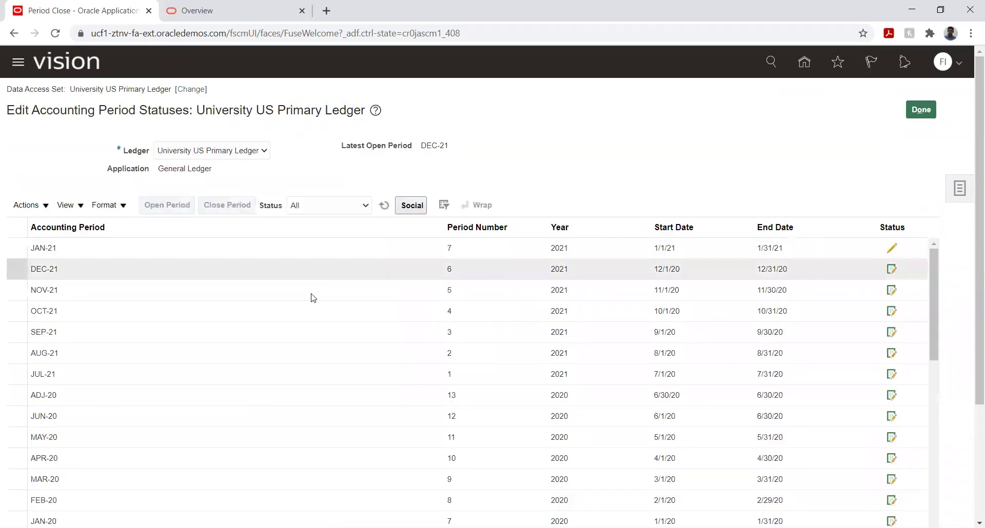
# Step: Open the JAN-21 period, refresh the statuses to confirm, and finish with Done
pyautogui.click(205, 249)
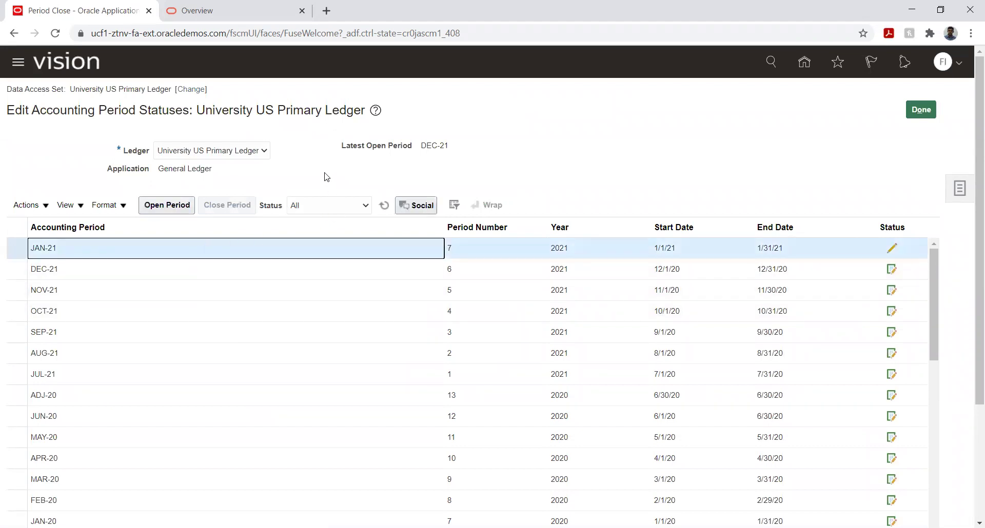
pyautogui.click(154, 205)
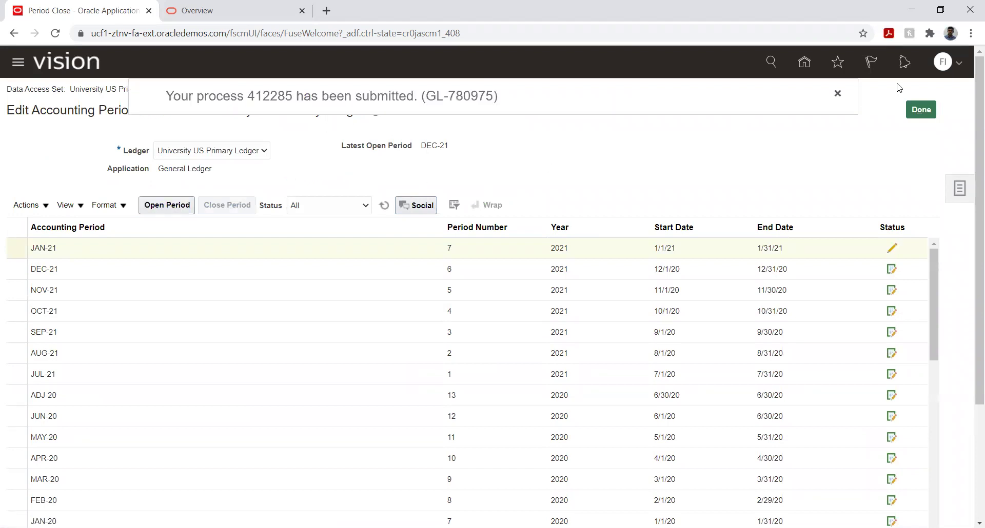
pyautogui.click(826, 93)
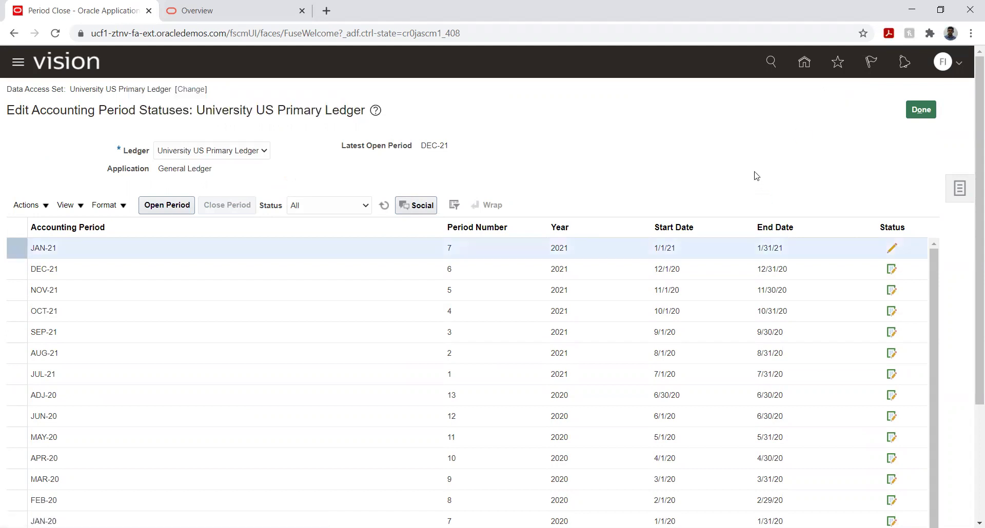
pyautogui.click(384, 206)
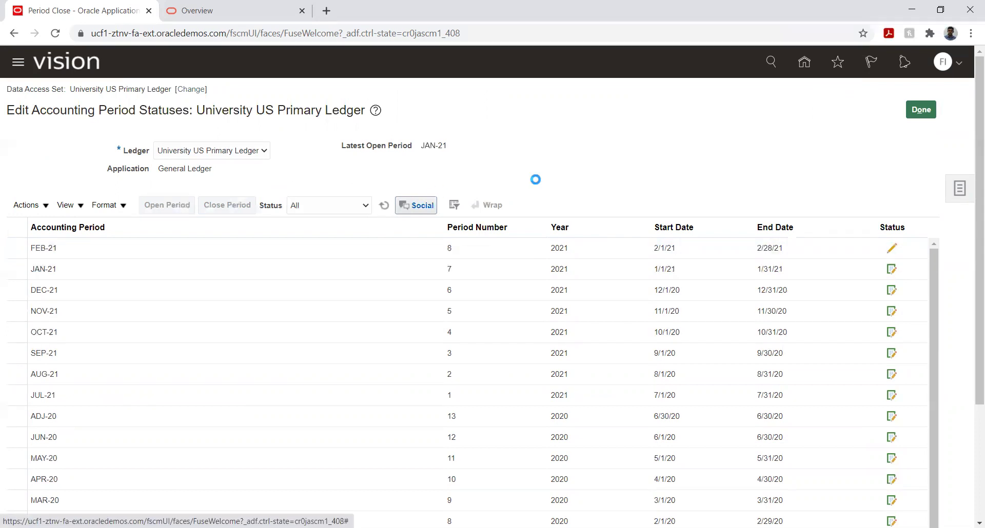
pyautogui.click(906, 111)
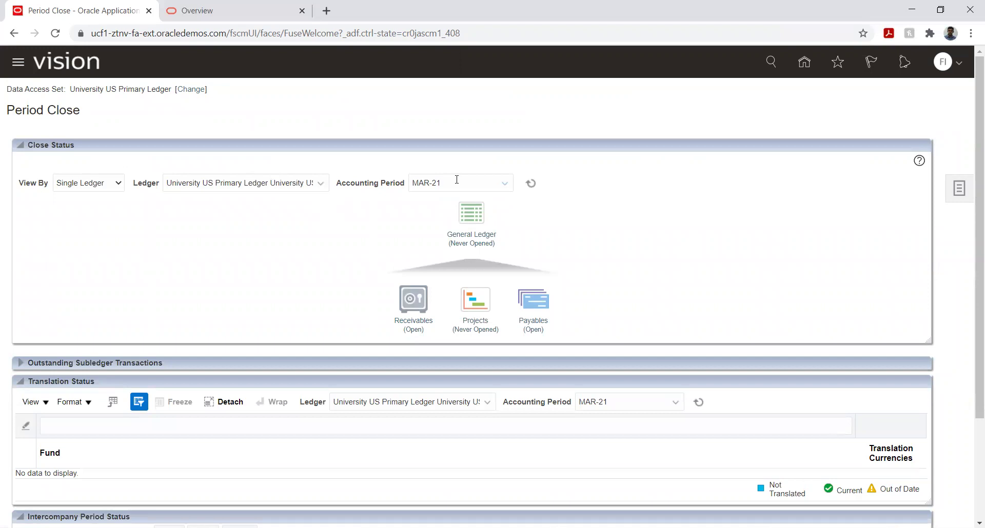
# Step: Choose JAN-21 as the Accounting Period on the Period Close page
pyautogui.click(484, 180)
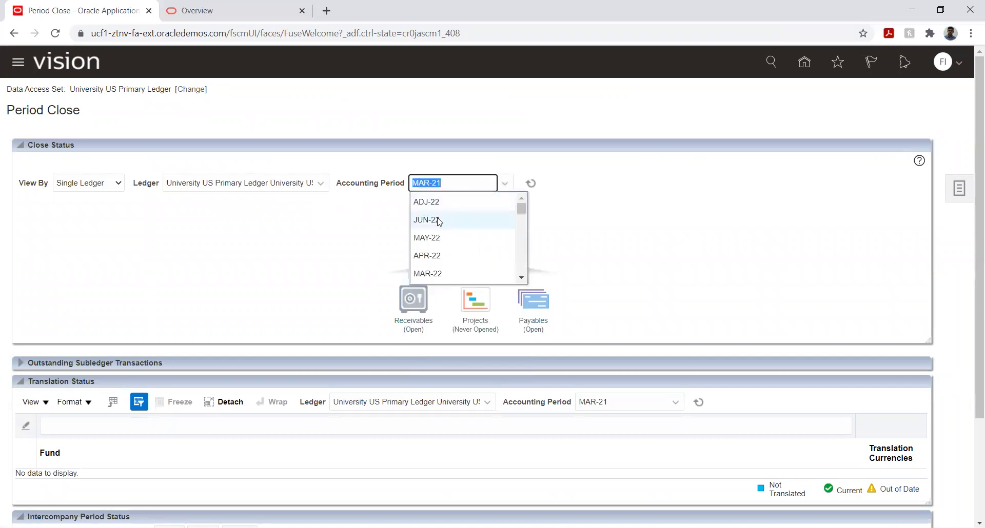
pyautogui.scroll(-6, 469, 229)
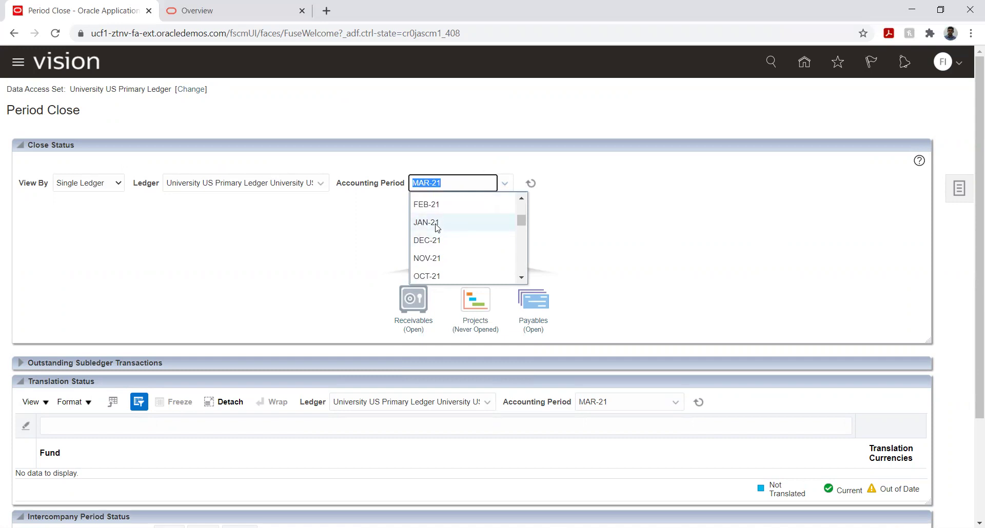
pyautogui.click(433, 223)
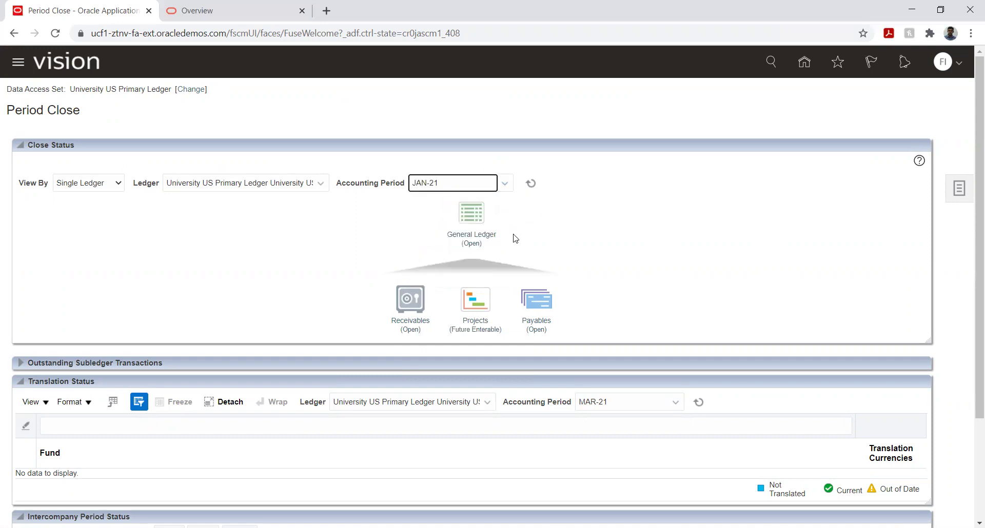
# Step: Go from the home page to the Manage Journals search page in the Journals work area
pyautogui.click(804, 61)
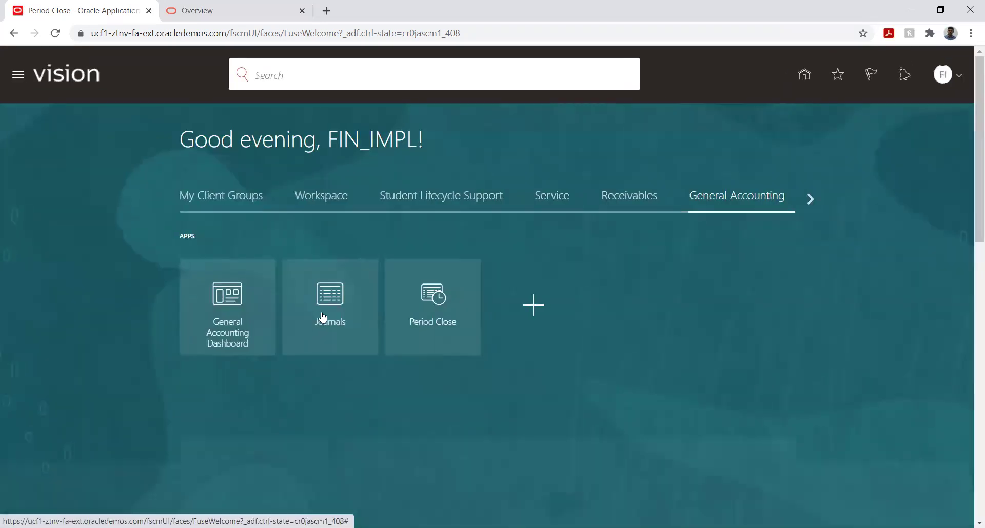
pyautogui.click(333, 299)
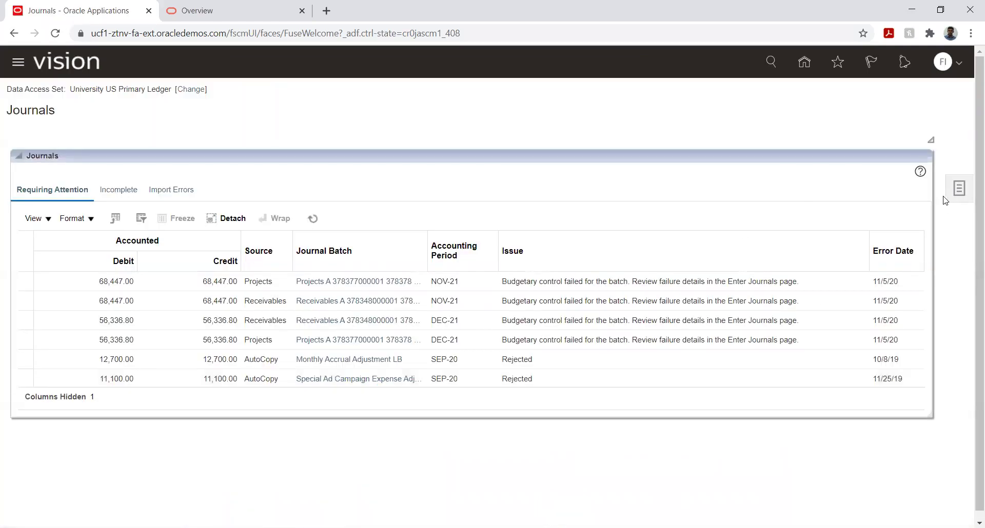
pyautogui.click(955, 194)
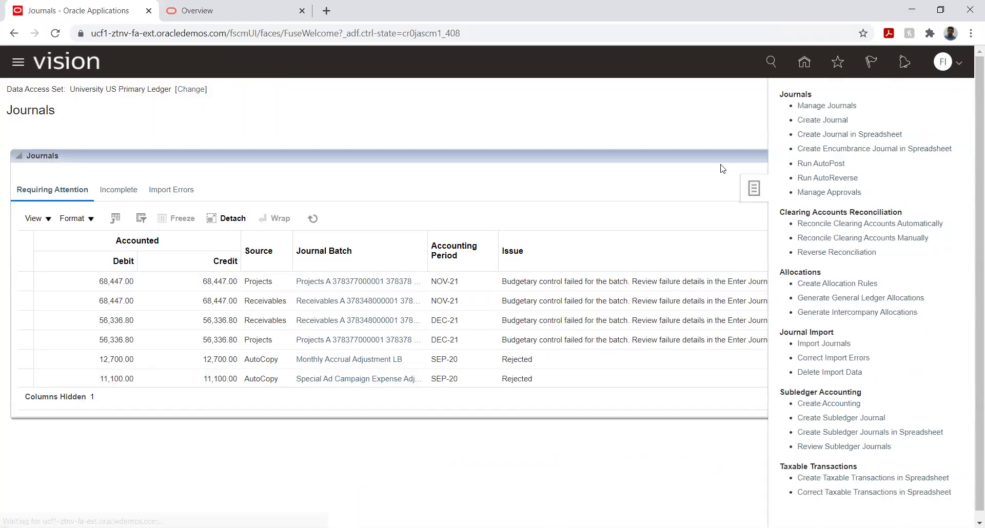
pyautogui.click(828, 107)
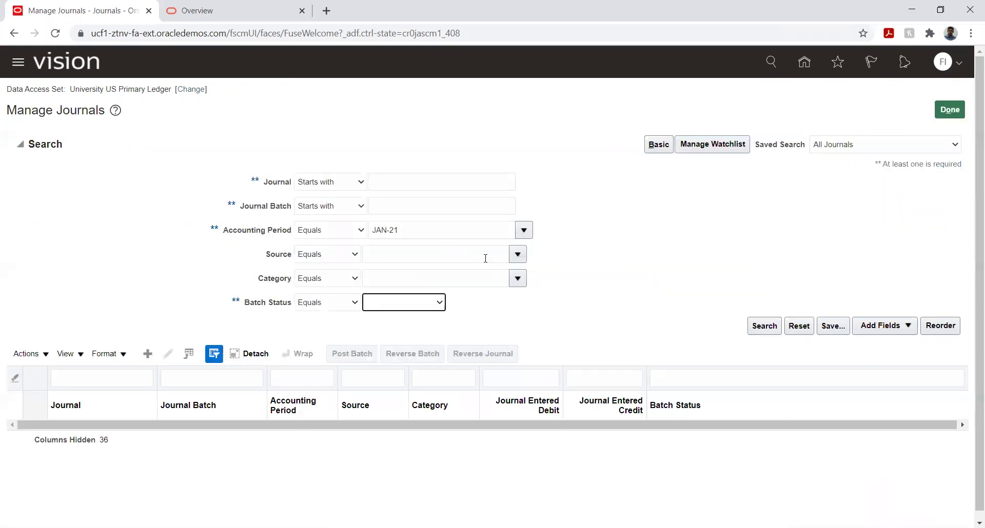
# Step: Filter journals by the Spreadsheet source, found by searching %spread%, and run the search
pyautogui.click(518, 254)
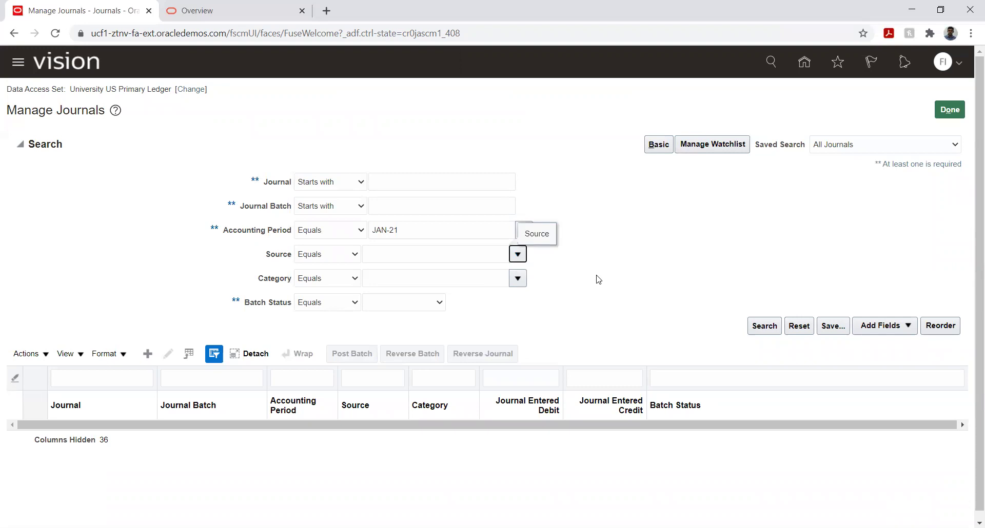
pyautogui.click(378, 467)
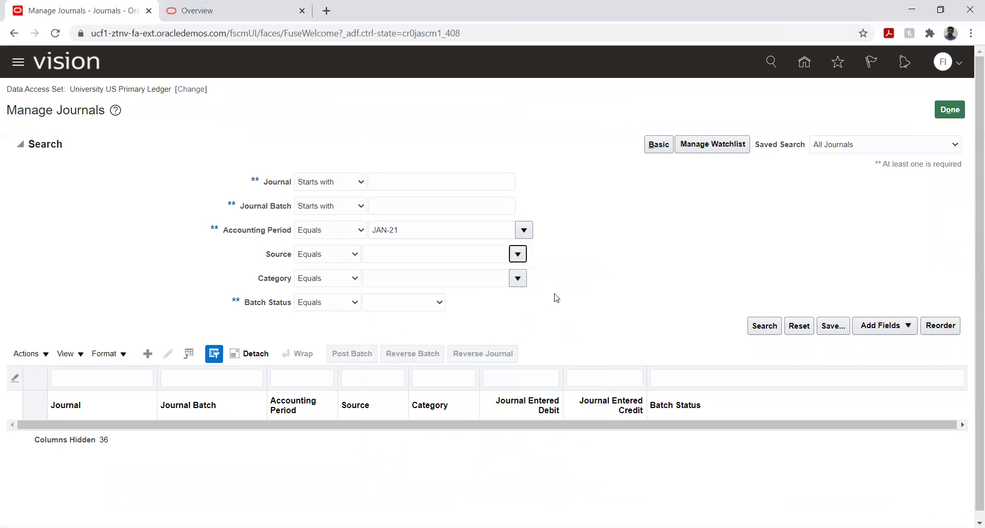
pyautogui.click(494, 276)
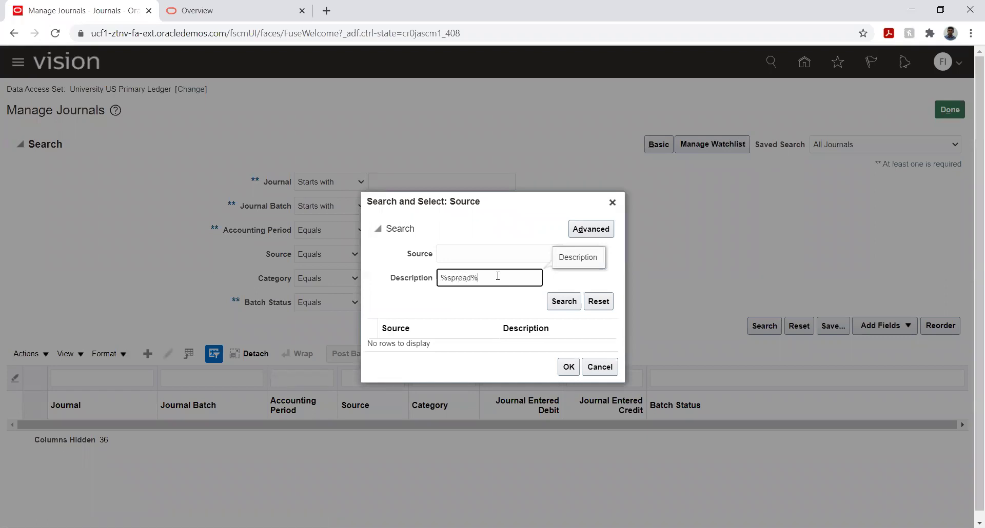
pyautogui.write('%spread%')
pyautogui.press('Return')
pyautogui.click(460, 343)
pyautogui.click(569, 377)
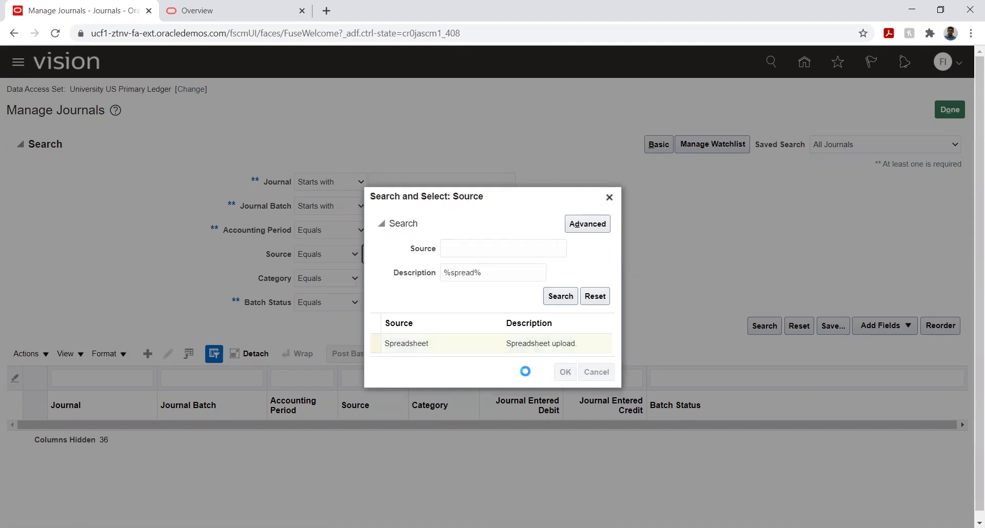
pyautogui.click(765, 327)
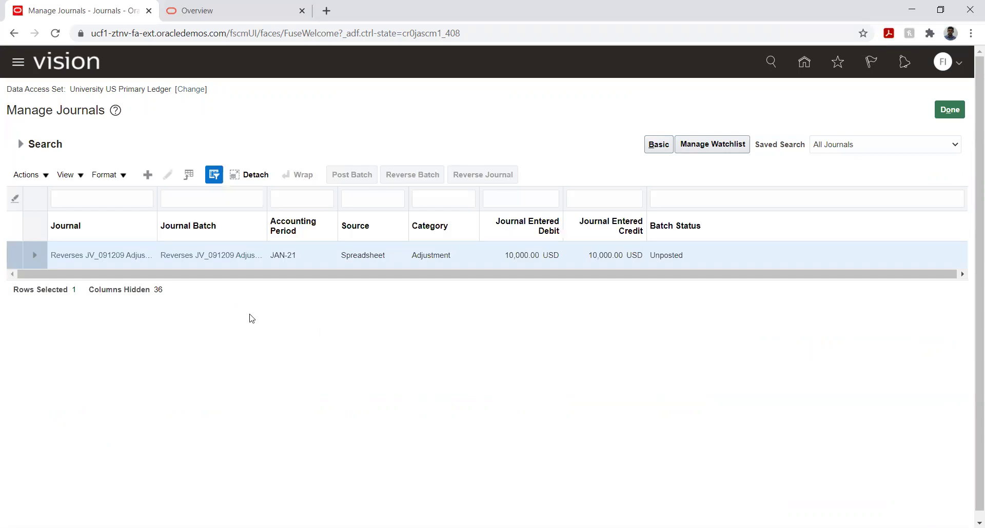
# Step: Open the JV_091209 reversing journal, review its lines, and post it
pyautogui.click(130, 258)
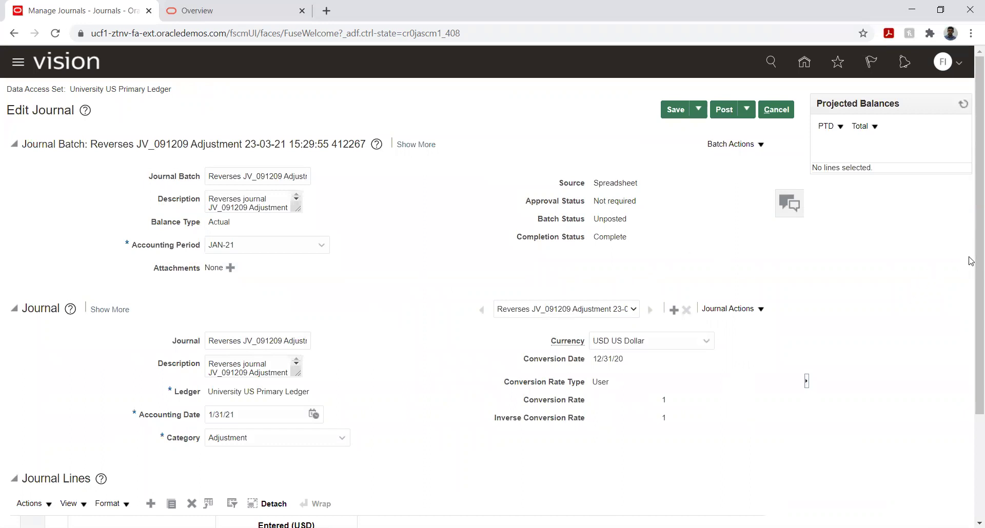
pyautogui.scroll(-3, 971, 333)
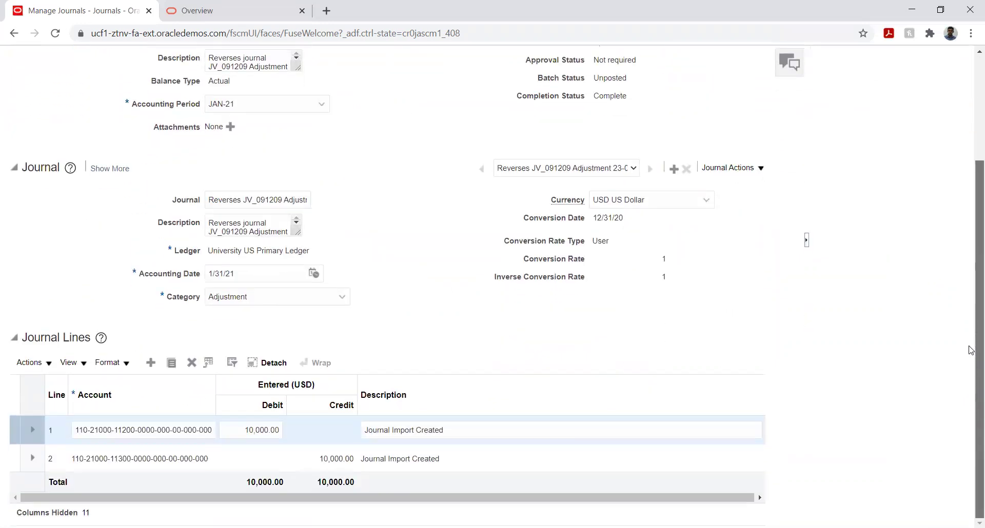
pyautogui.scroll(3, 970, 351)
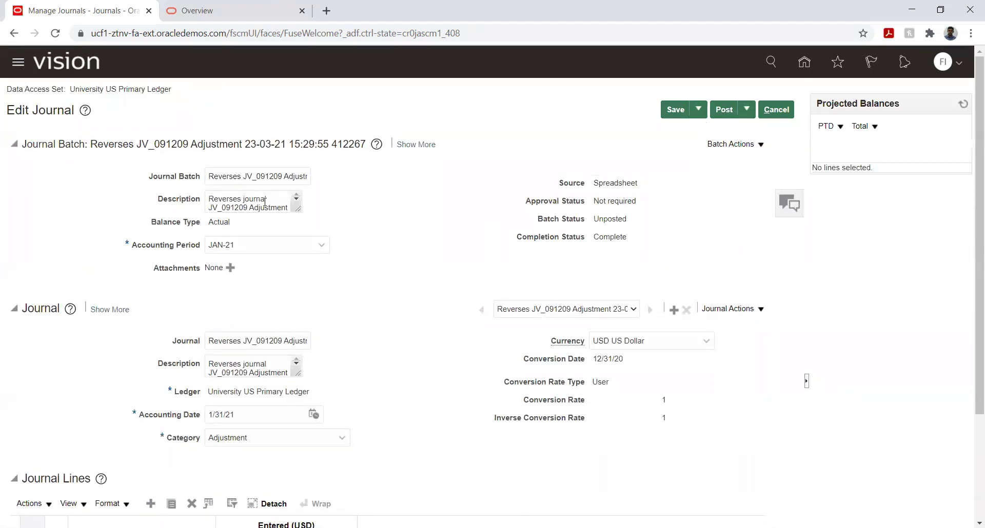
pyautogui.click(724, 110)
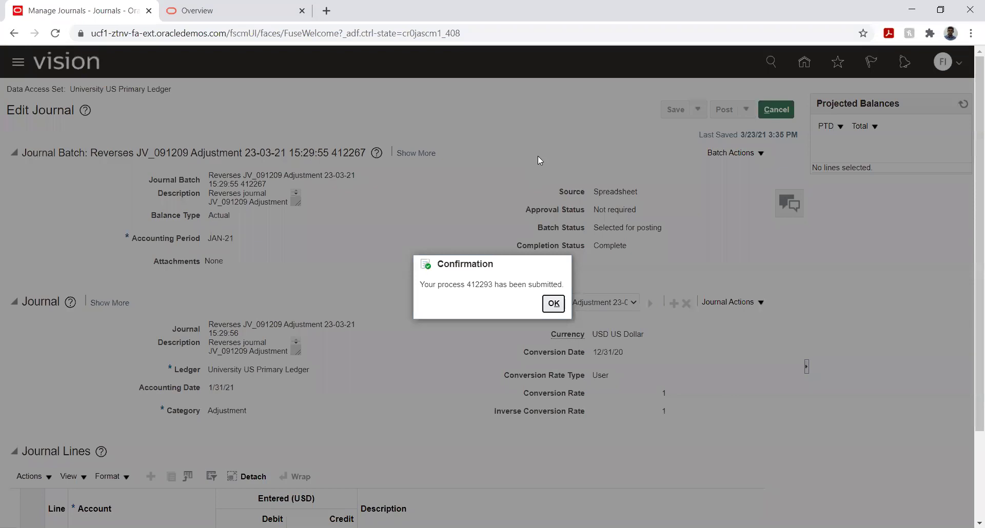
pyautogui.click(551, 307)
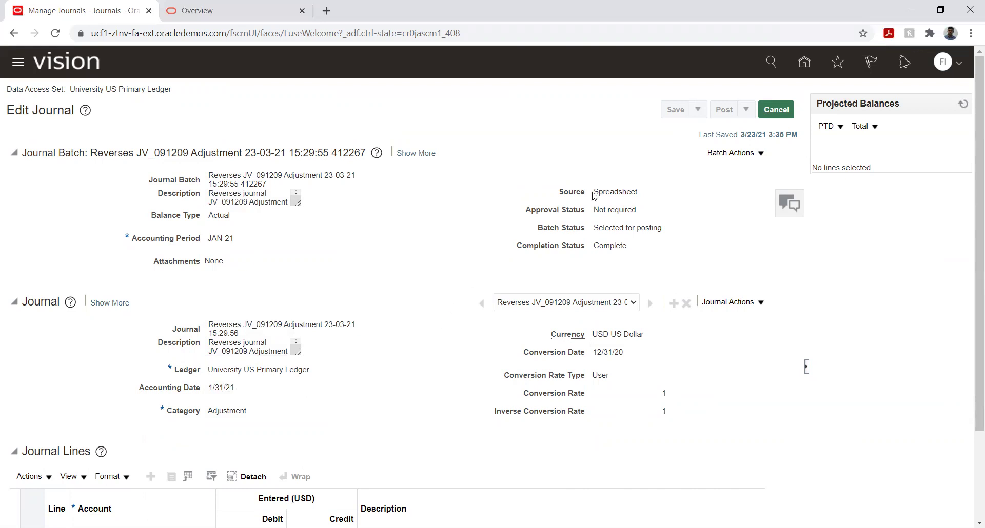
# Step: Cancel out of Edit Journal and the blank Create Journal page back to Journals
pyautogui.click(776, 110)
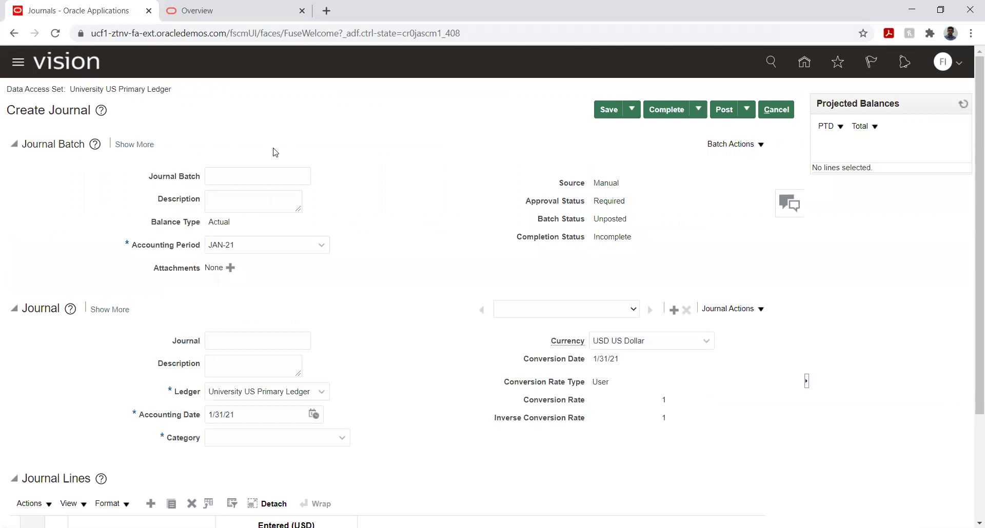
pyautogui.click(776, 114)
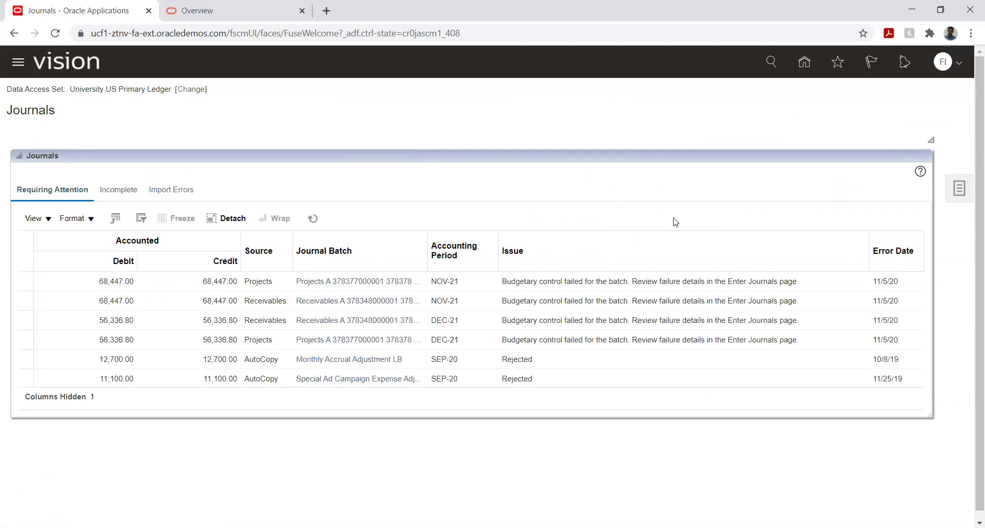
# Step: Return to the home page and go to Setup and Maintenance
pyautogui.click(958, 188)
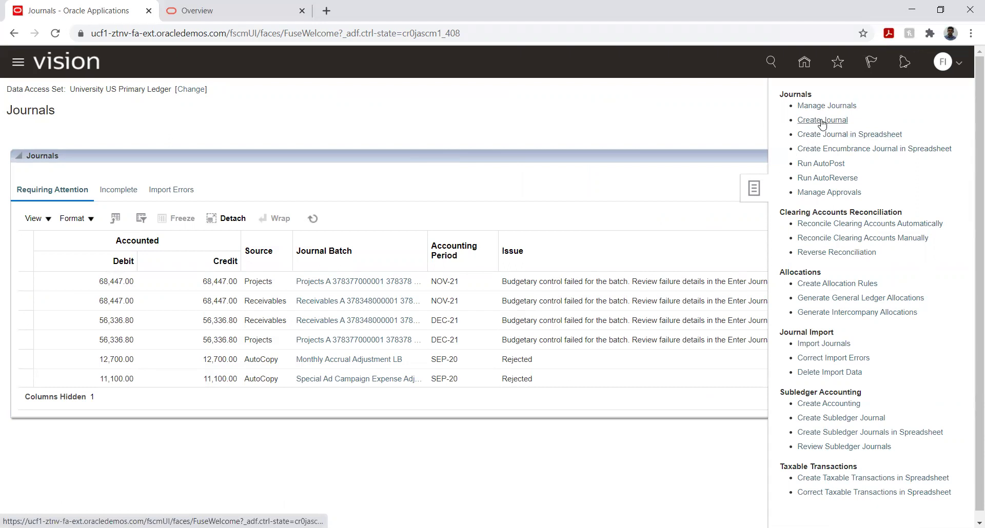
pyautogui.click(713, 138)
pyautogui.click(804, 63)
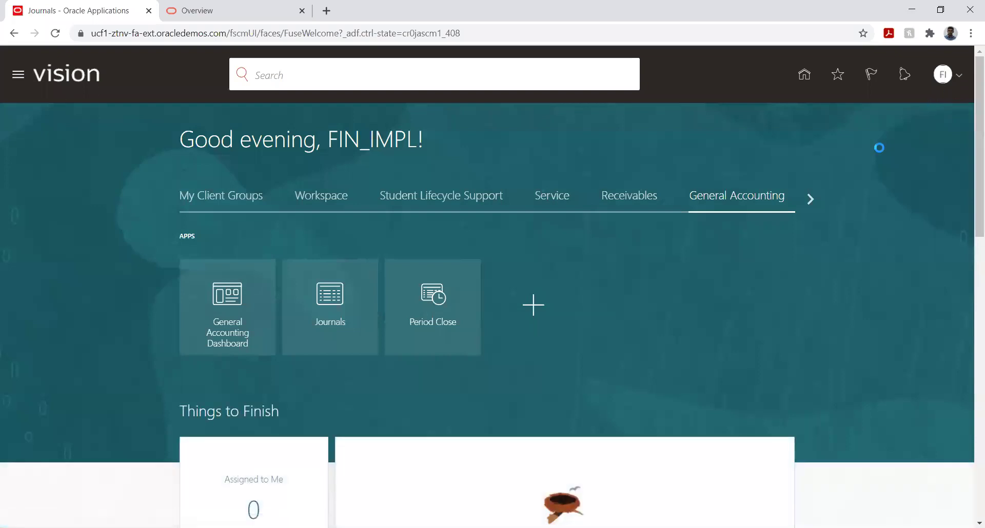
pyautogui.click(739, 262)
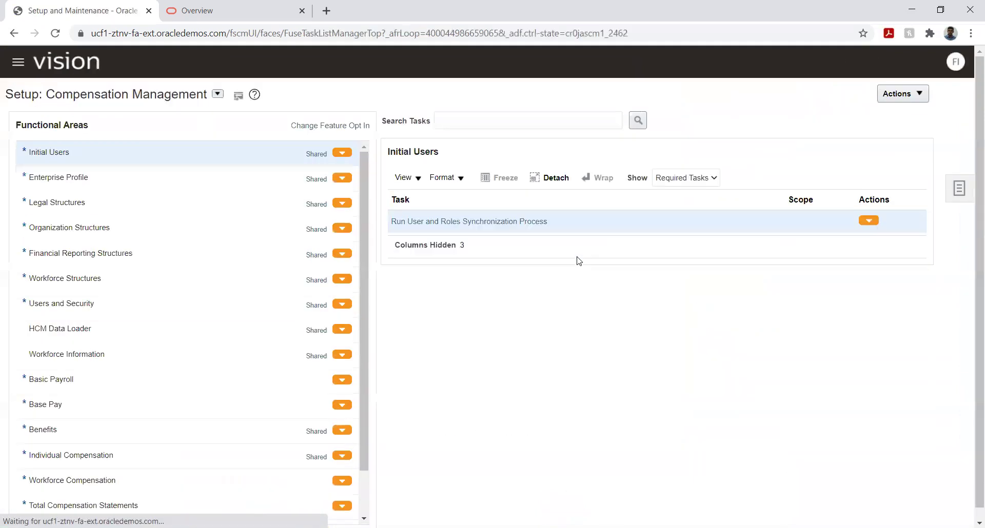
# Step: Open the FIN Implementation Project from Manage Implementation Projects
pyautogui.click(962, 189)
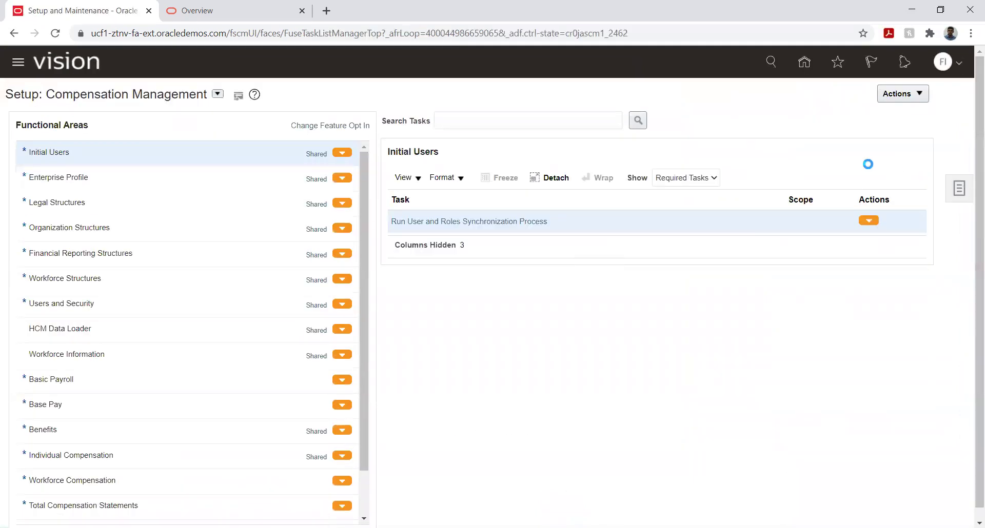
pyautogui.click(867, 93)
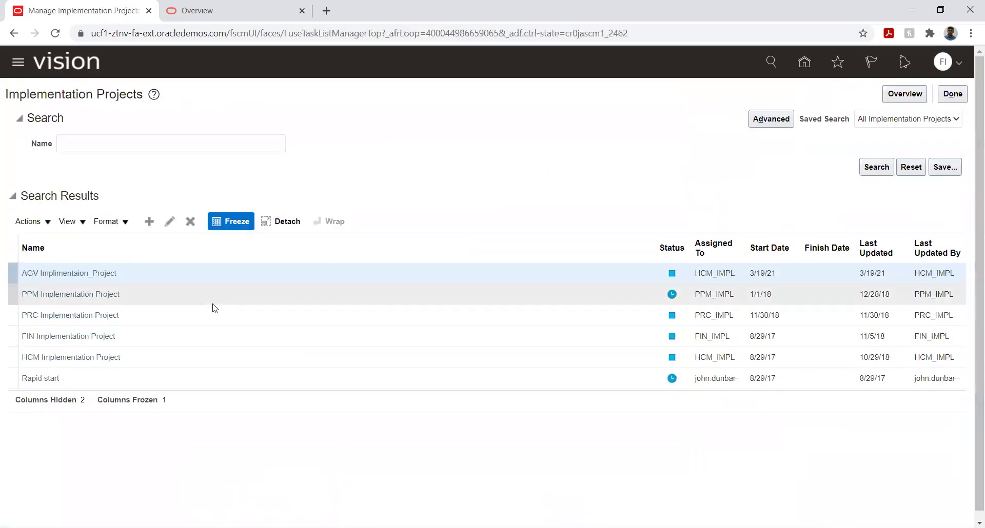
pyautogui.click(66, 337)
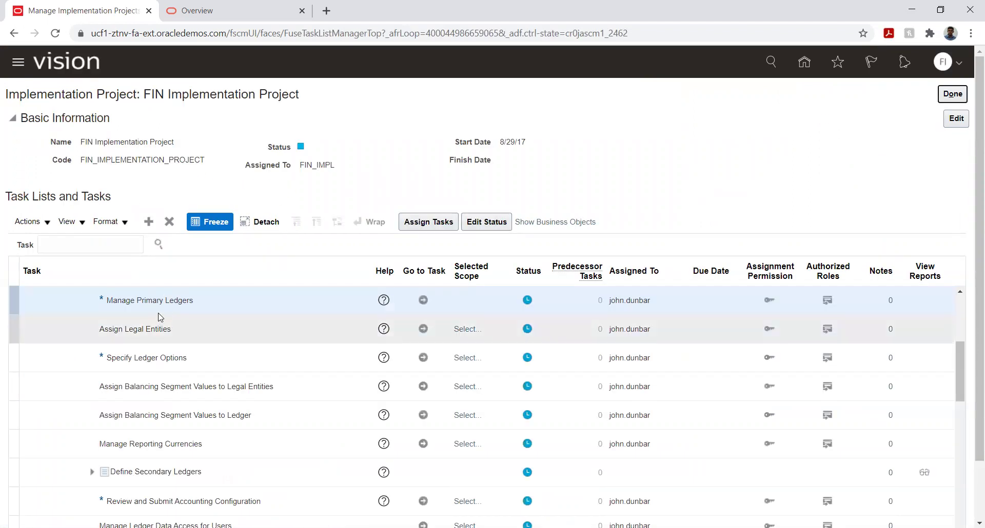
# Step: Expand Define General Ledger Options and place the cursor in the task search field
pyautogui.scroll(-3, 192, 349)
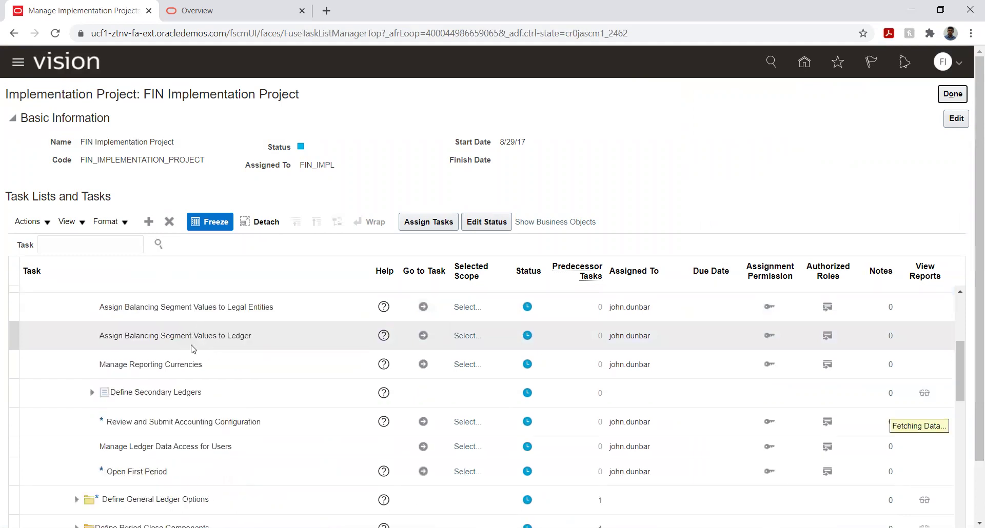
pyautogui.scroll(3, 192, 348)
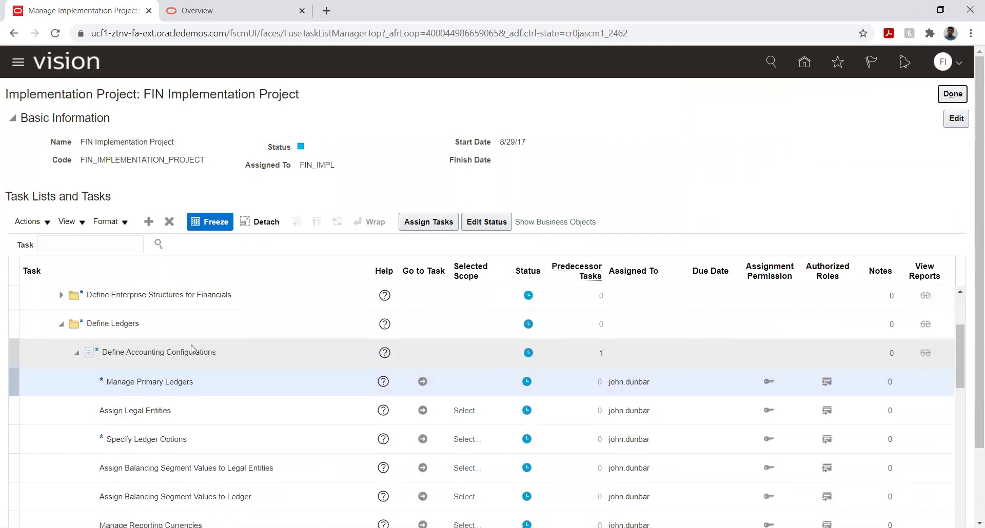
pyautogui.scroll(-10, 192, 349)
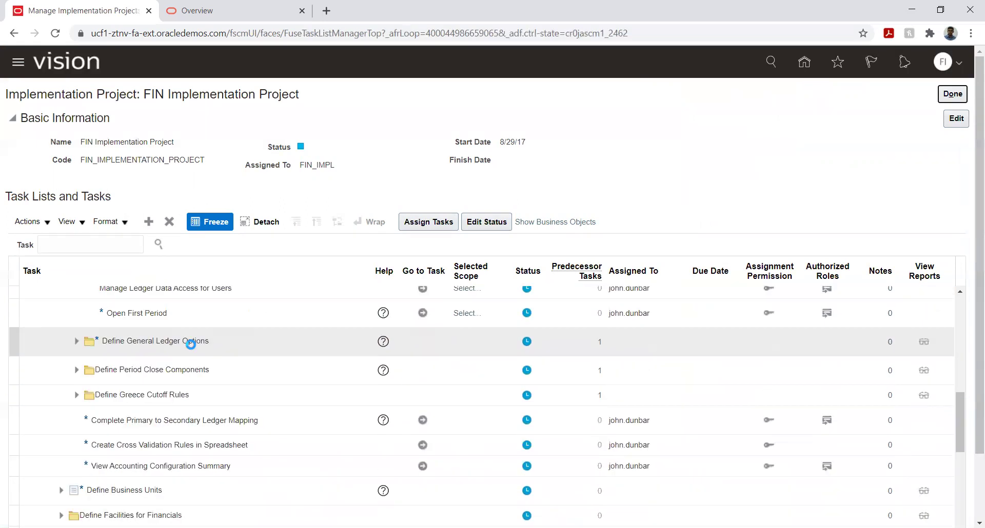
pyautogui.click(77, 342)
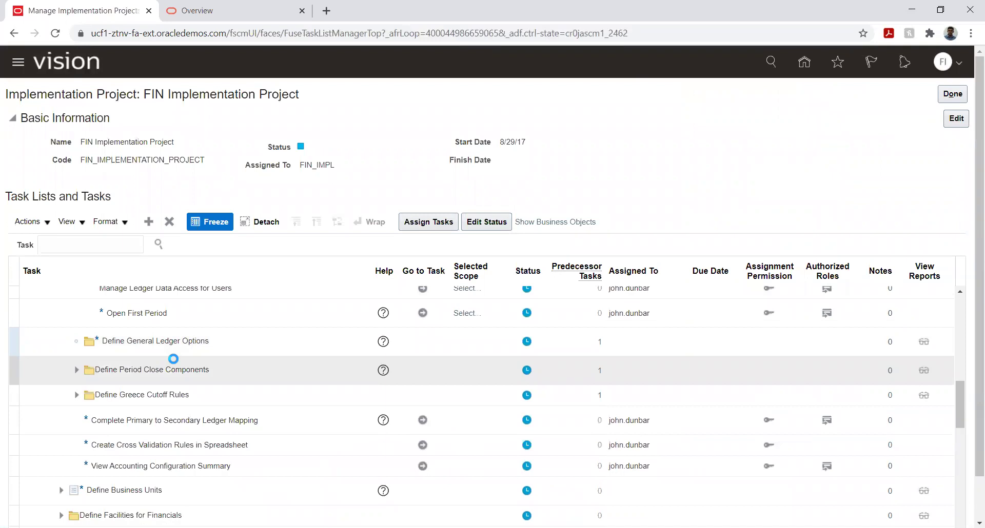
pyautogui.scroll(-3, 159, 395)
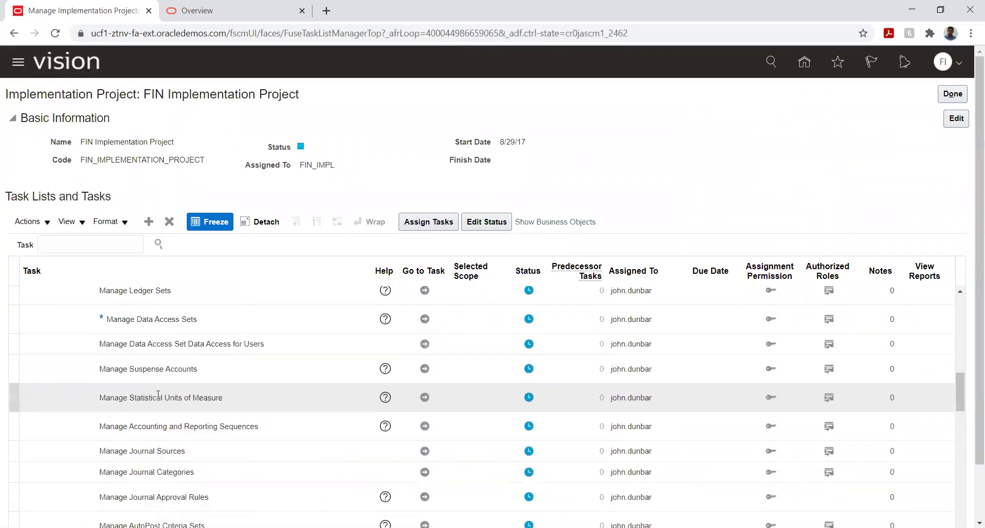
pyautogui.scroll(-3, 158, 395)
pyautogui.scroll(-3, 158, 395)
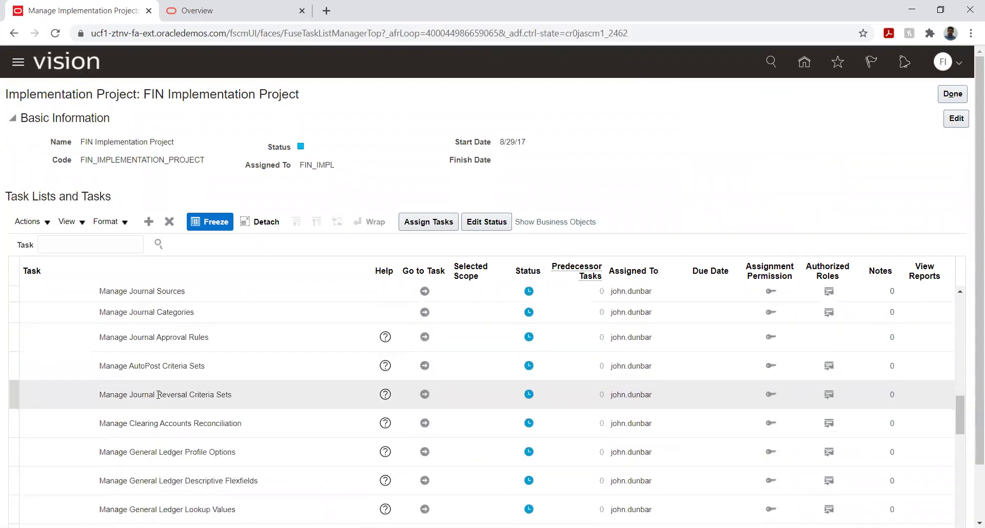
pyautogui.scroll(-5, 158, 395)
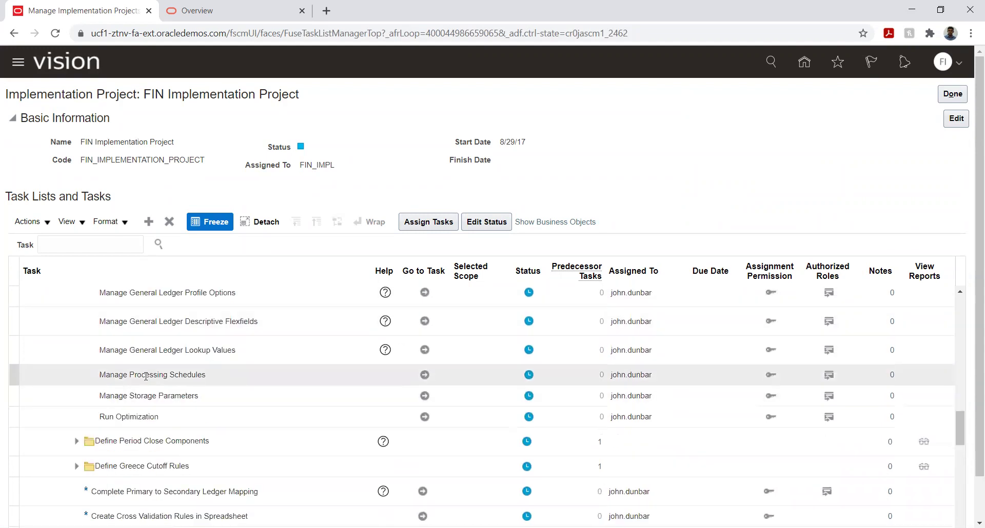
pyautogui.click(79, 244)
# Step: Search the project tasks for %daily% and launch Manage Daily Rates
pyautogui.write('%daily')
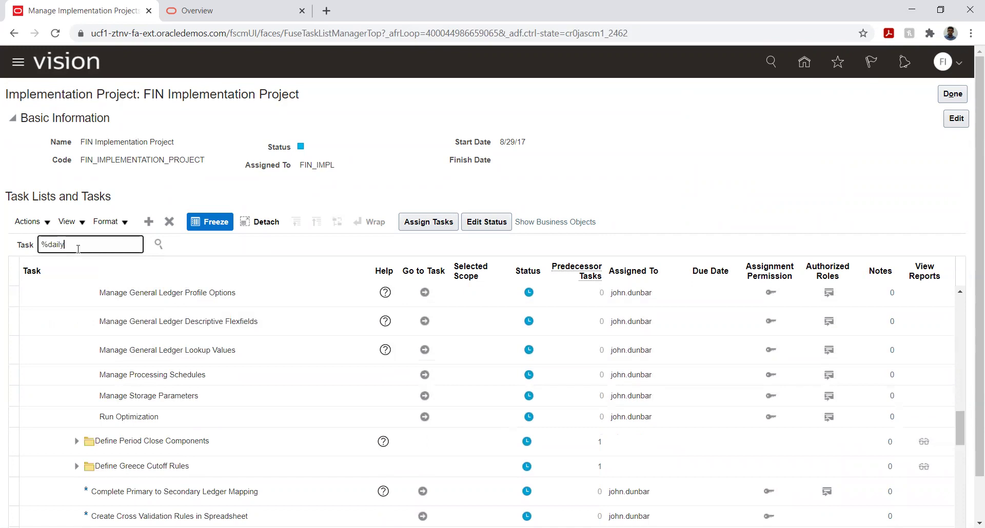
pyautogui.write('%')
pyautogui.press('Return')
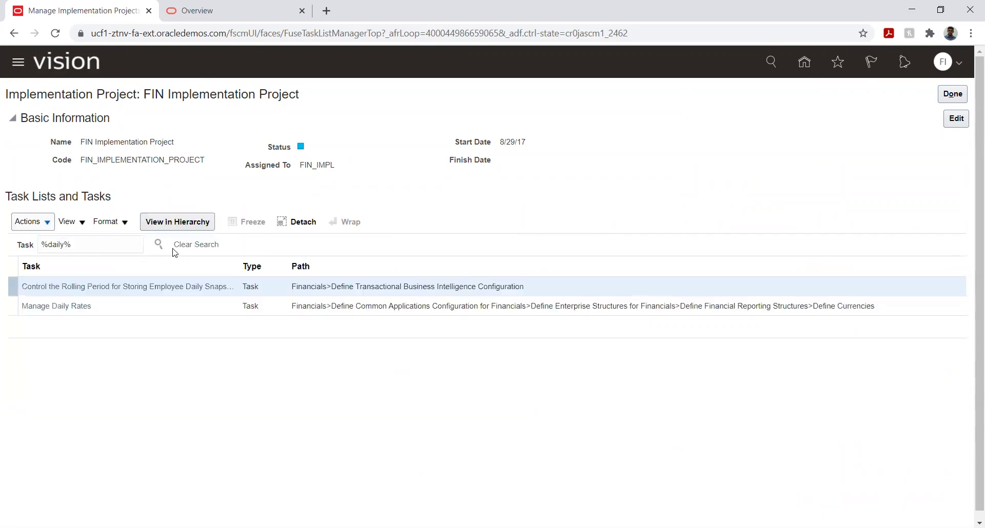
pyautogui.click(57, 306)
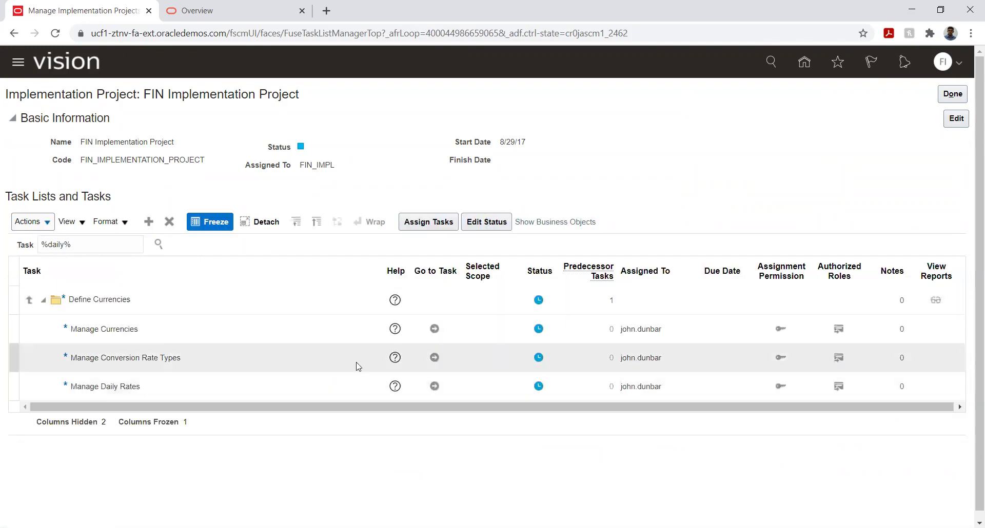
pyautogui.click(434, 386)
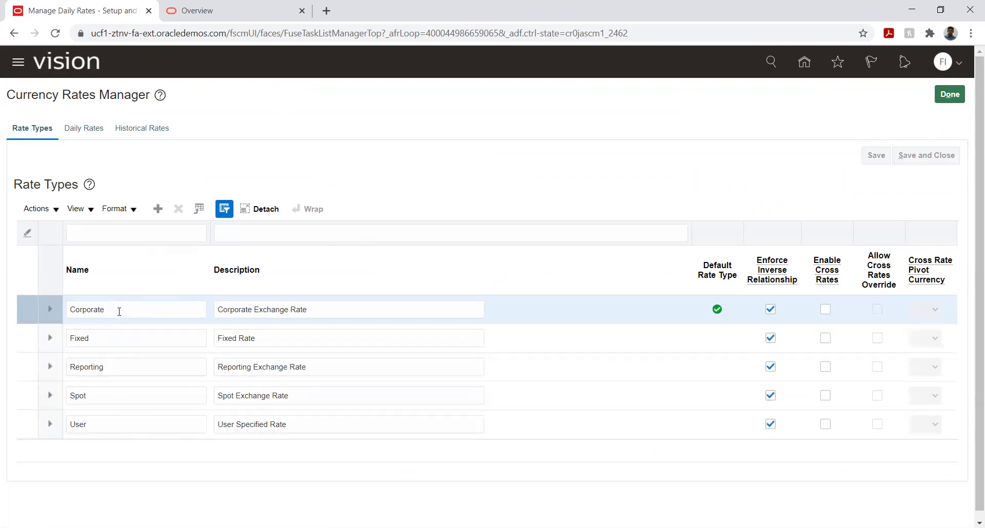
# Step: On the Daily Rates tab, set From Currency to USD - US Dollar and To Currency to INR - Indian Rupee
pyautogui.click(84, 128)
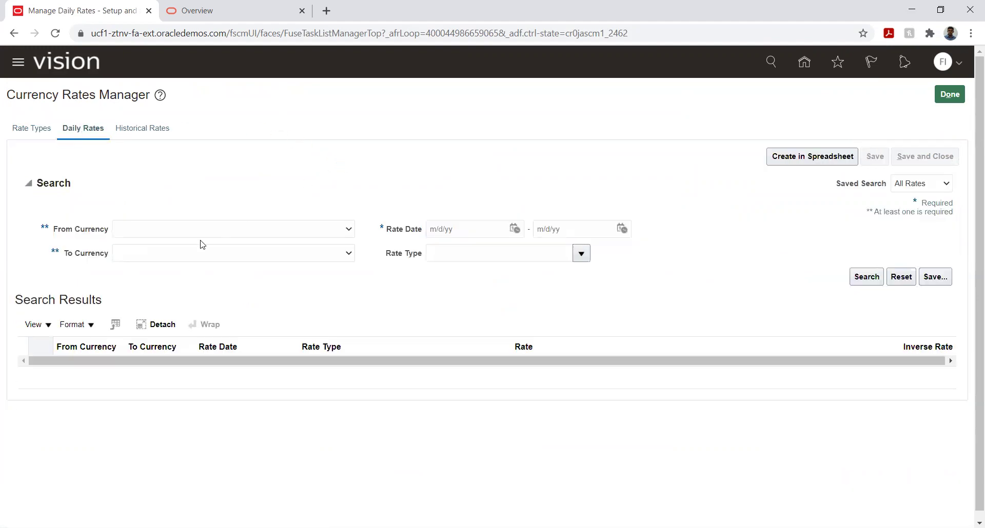
pyautogui.click(217, 232)
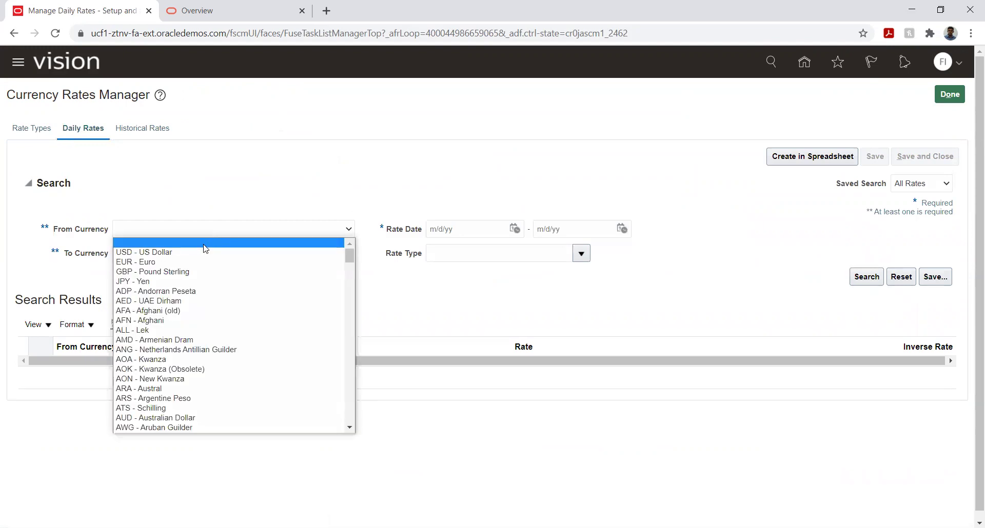
pyautogui.click(208, 252)
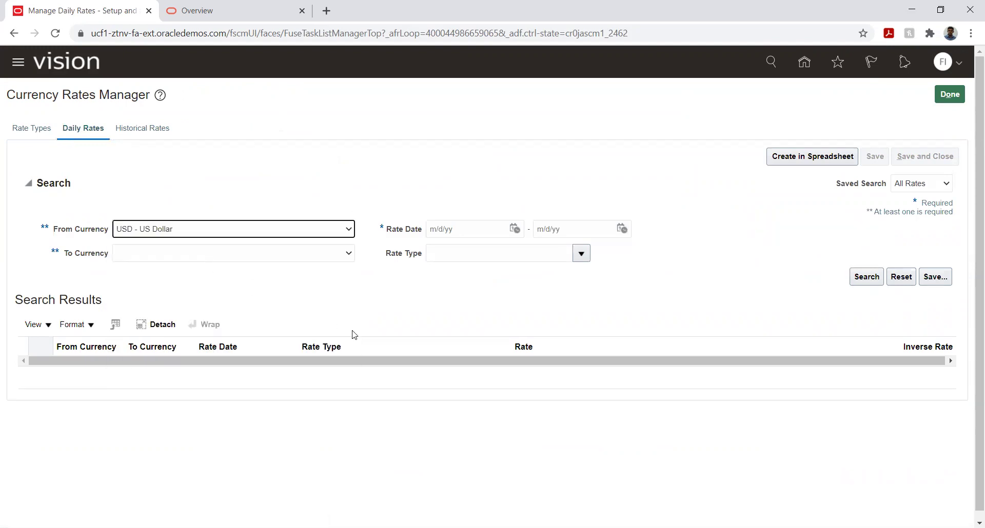
pyautogui.click(341, 254)
pyautogui.press('i')
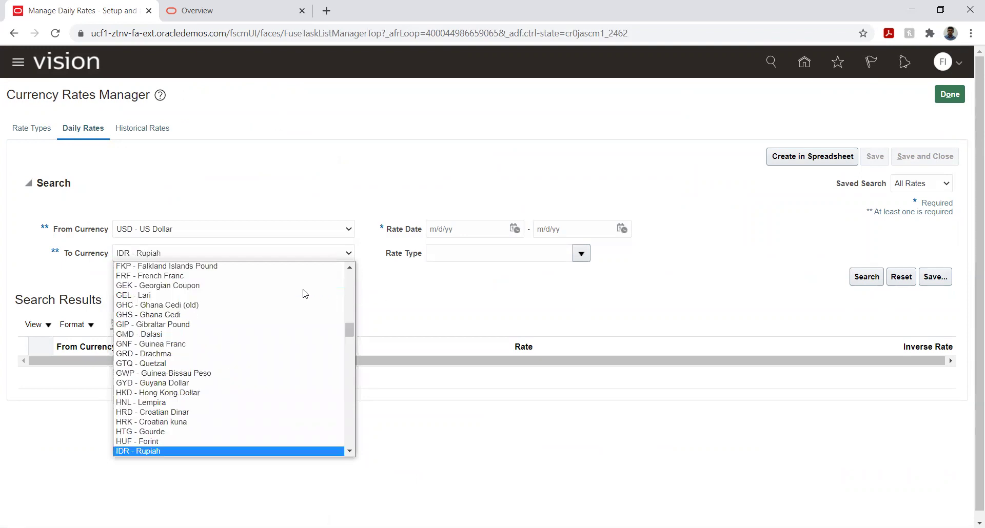
pyautogui.press('Down')
pyautogui.press('Down')
pyautogui.press('Down')
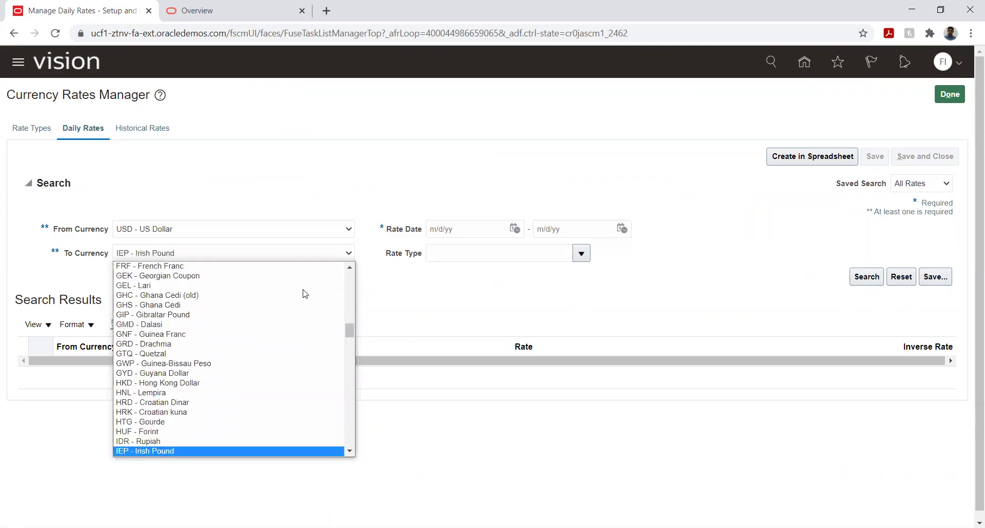
pyautogui.press('Down')
pyautogui.press('Down')
pyautogui.press('Down')
pyautogui.press('Down')
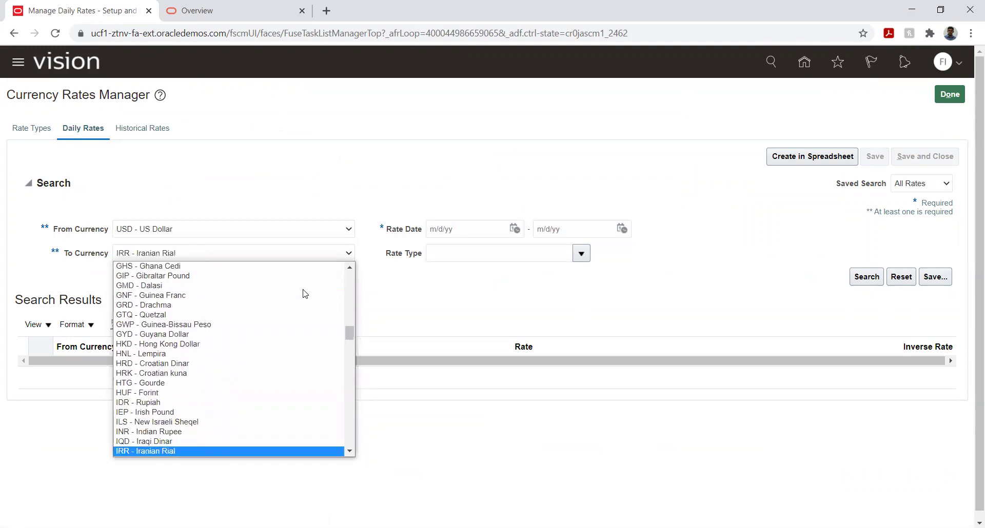
pyautogui.press('i')
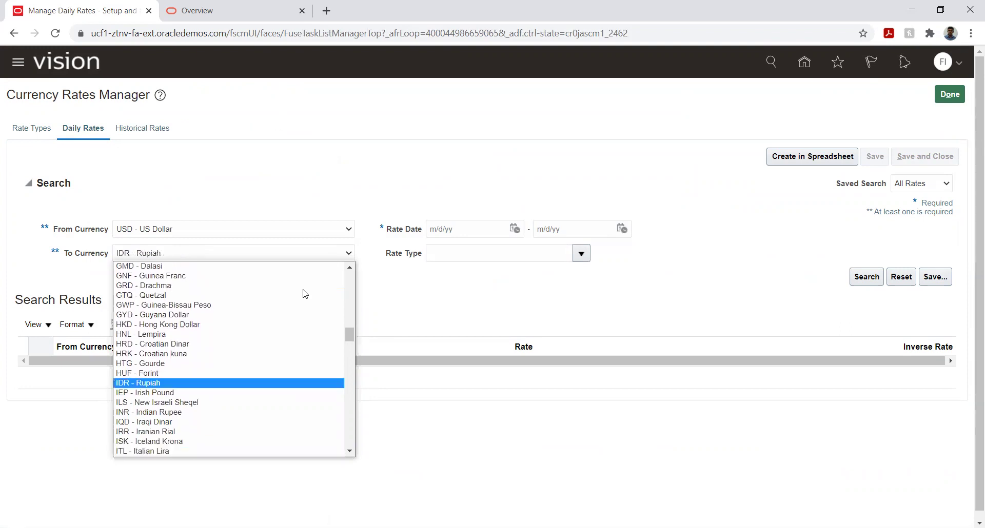
pyautogui.press('Down')
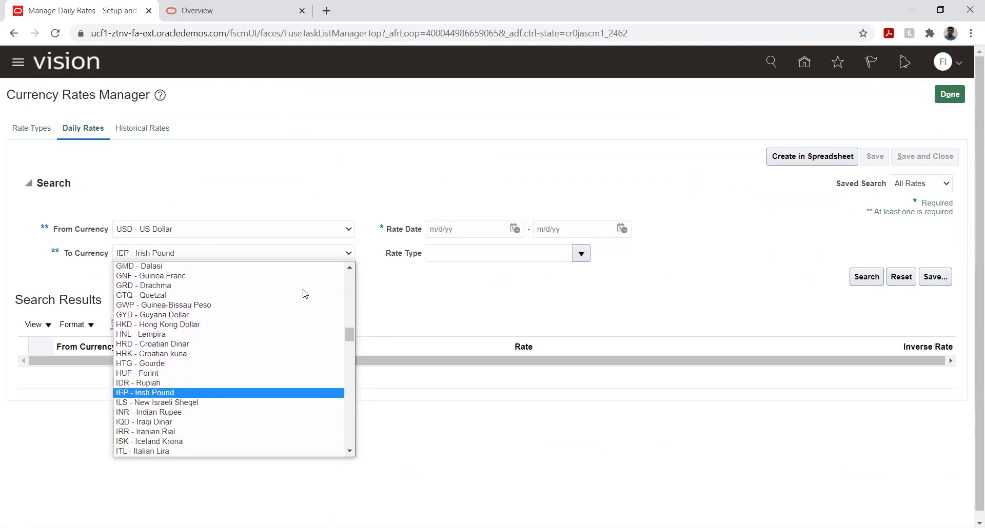
pyautogui.press('Down')
pyautogui.press('Down')
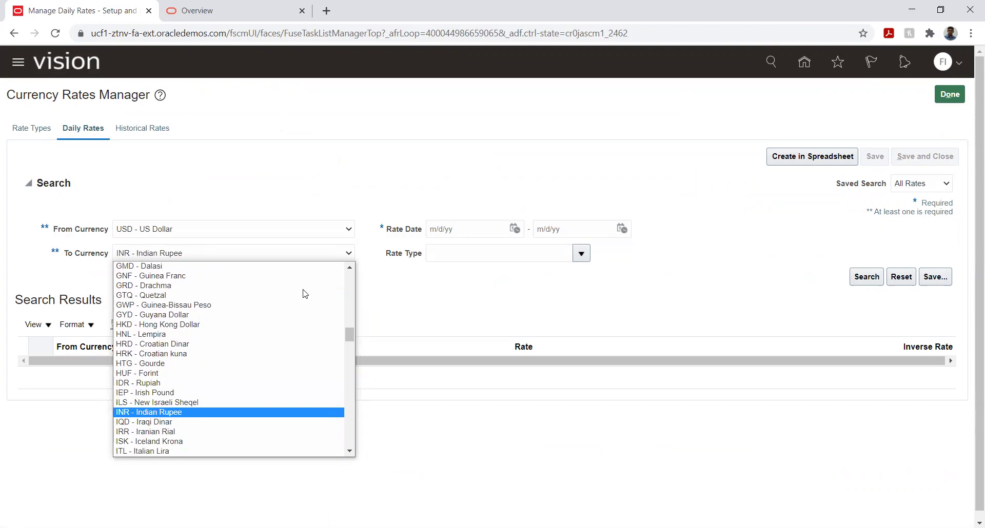
pyautogui.press('Return')
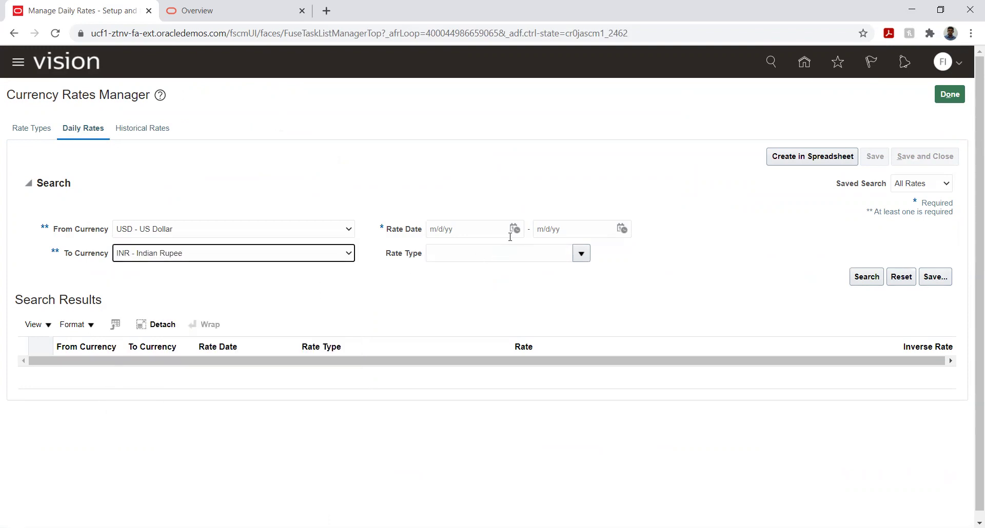
# Step: Set the start Rate Date to 12/31/20 and run a search
pyautogui.click(514, 229)
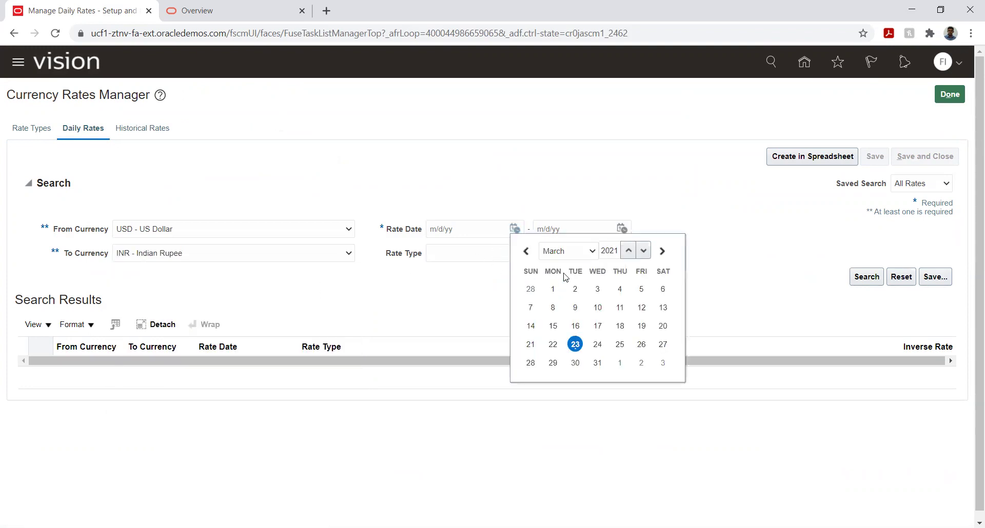
pyautogui.click(572, 257)
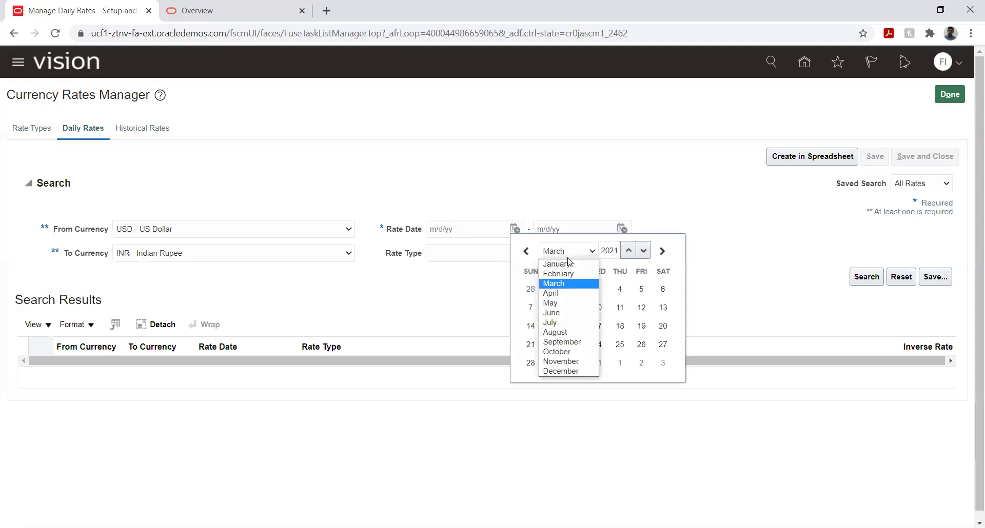
pyautogui.click(554, 371)
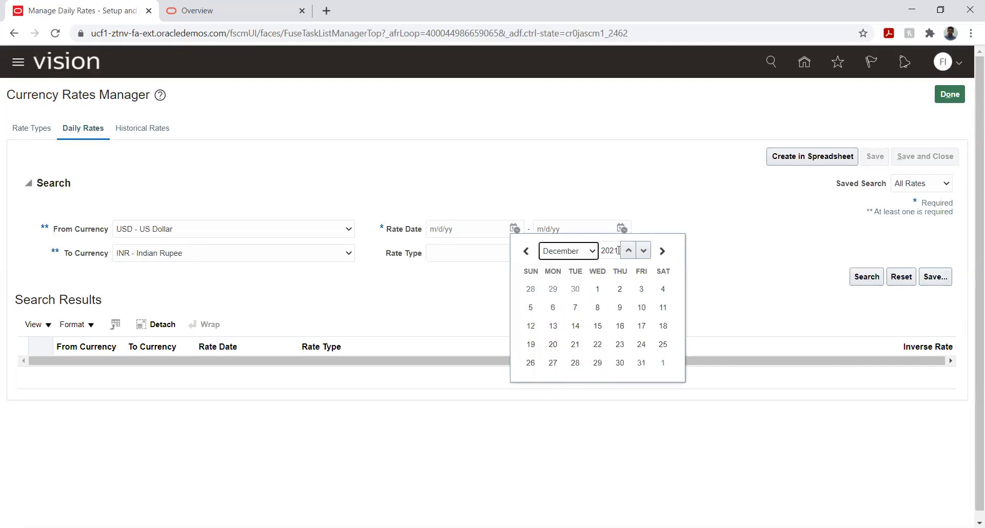
pyautogui.click(629, 250)
pyautogui.click(642, 250)
pyautogui.click(642, 251)
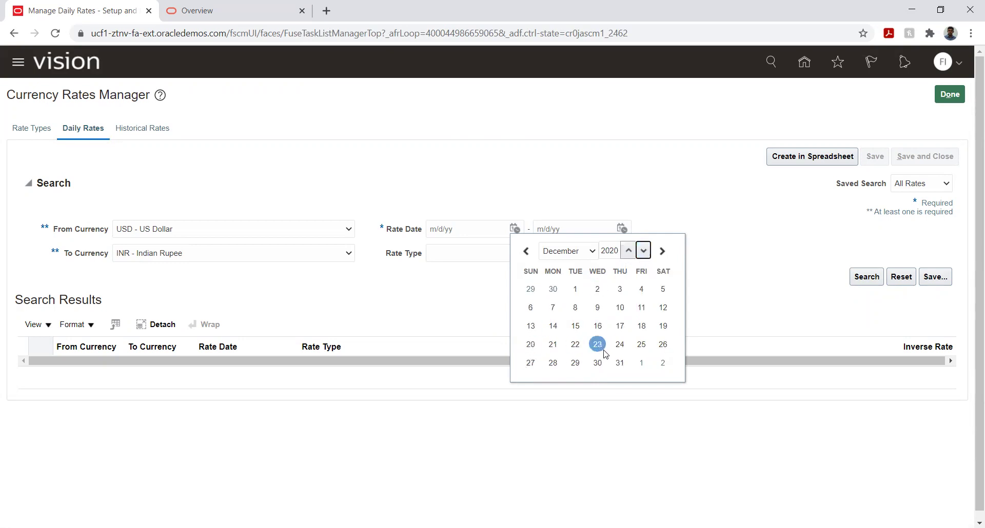
pyautogui.click(620, 363)
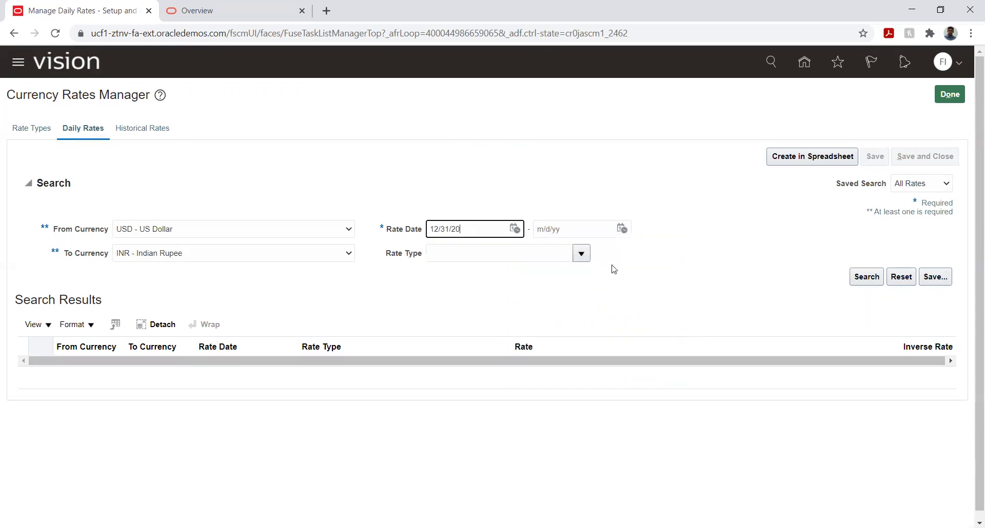
pyautogui.click(856, 280)
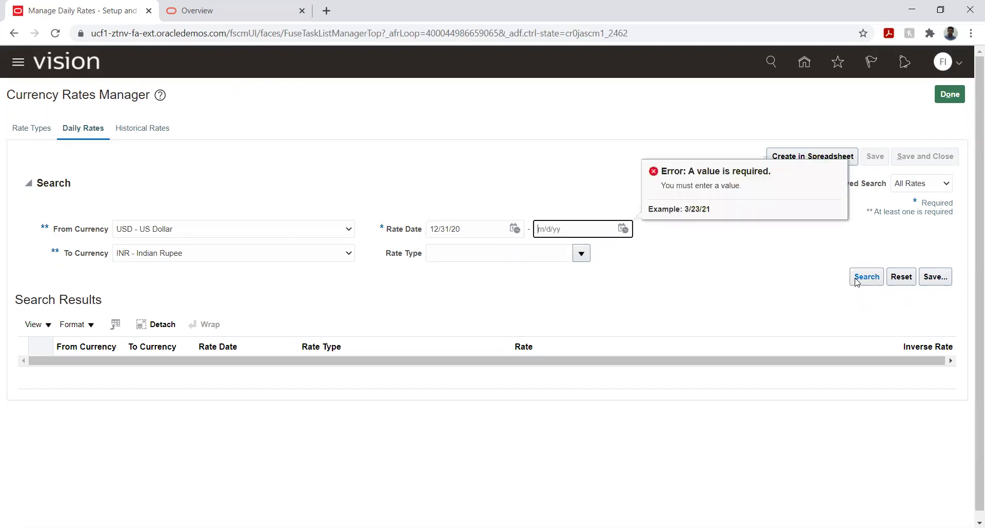
# Step: Set the end Rate Date to 12/31/20, correcting it from 12/31/21, and search again
pyautogui.click(622, 229)
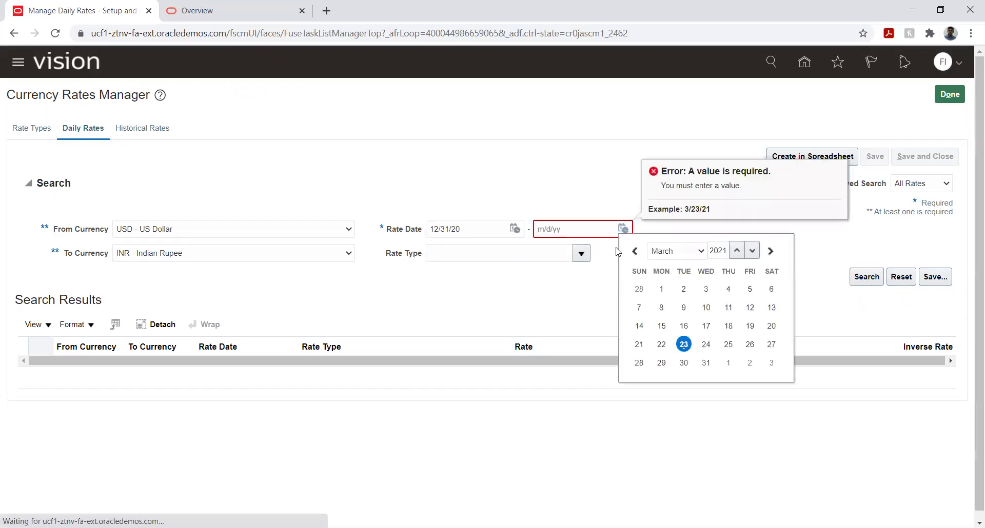
pyautogui.click(670, 251)
pyautogui.click(675, 373)
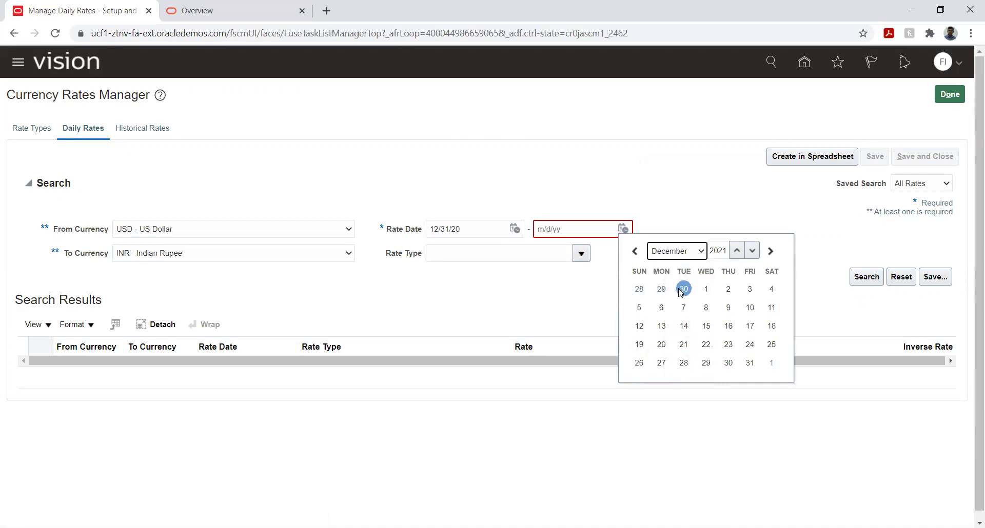
pyautogui.click(749, 363)
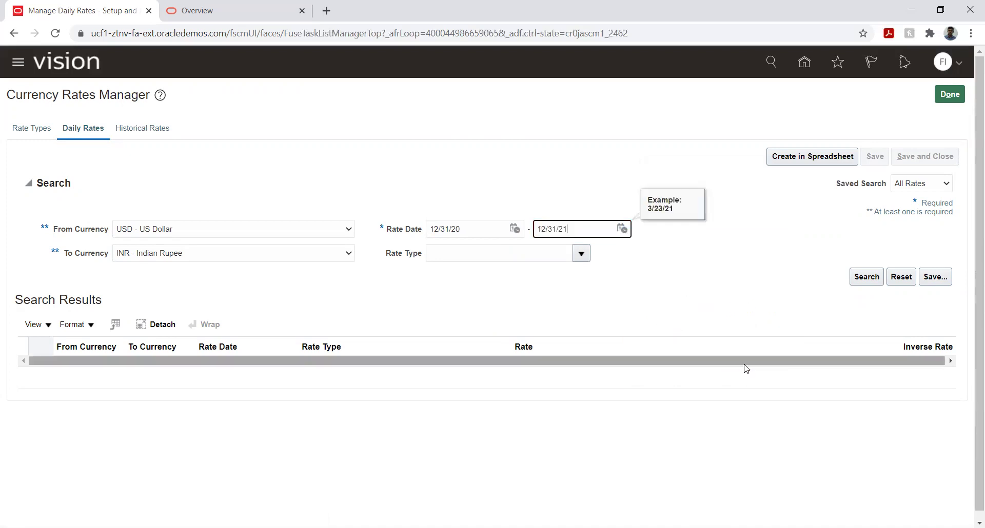
pyautogui.click(621, 229)
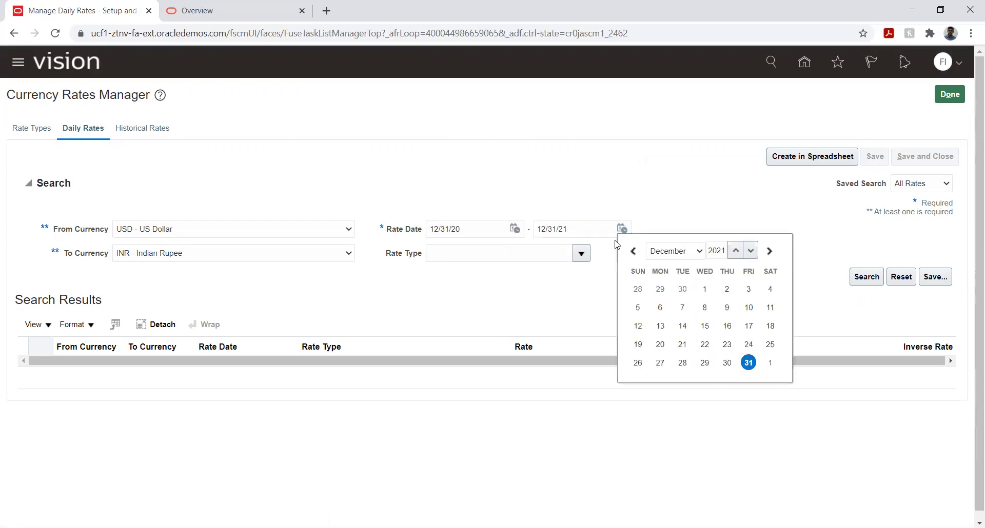
pyautogui.click(751, 251)
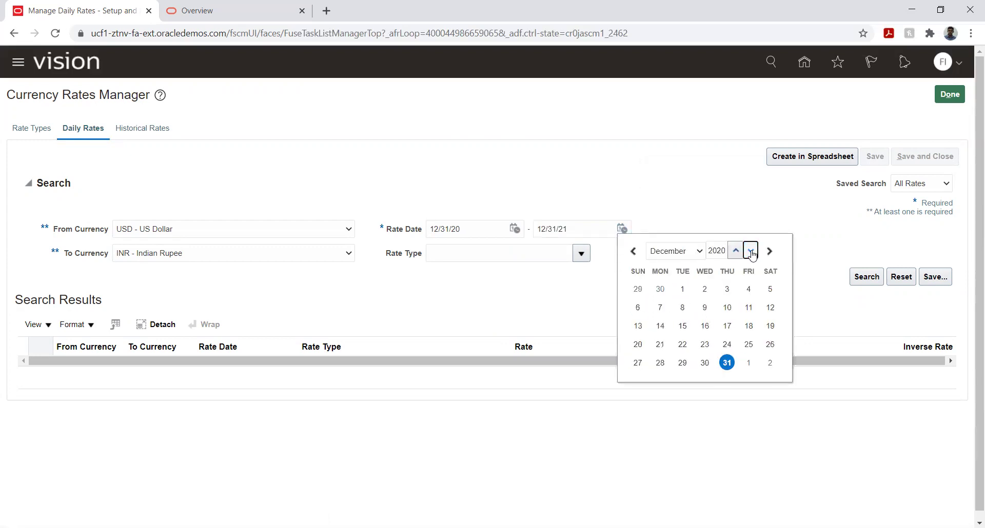
pyautogui.click(727, 362)
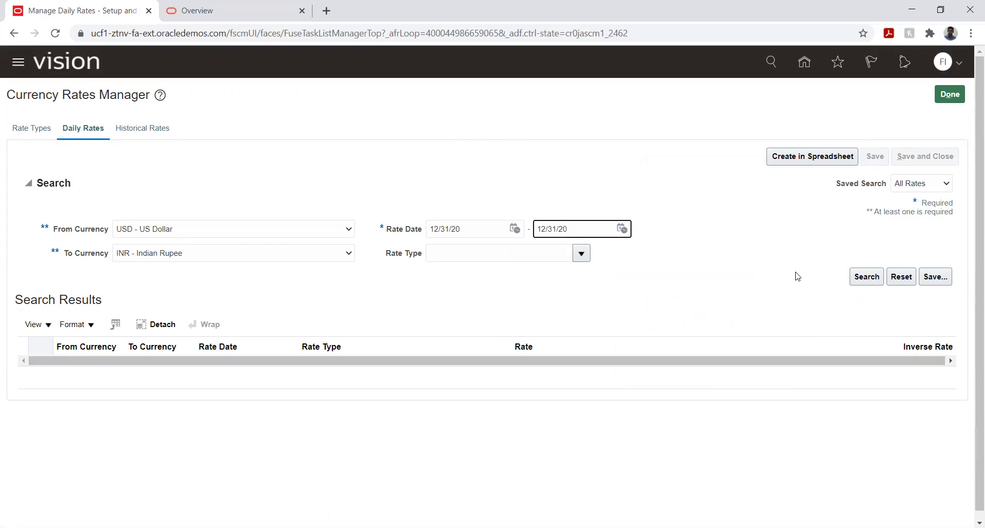
pyautogui.click(864, 280)
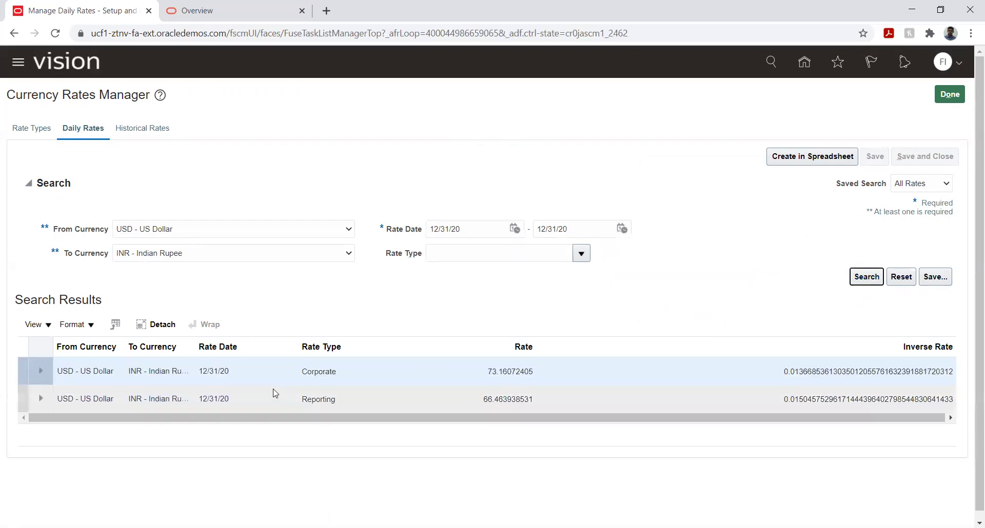
# Step: Select the Corporate rate row, create the rates spreadsheet, and open CreateDailyRates (4).xlsx
pyautogui.click(263, 372)
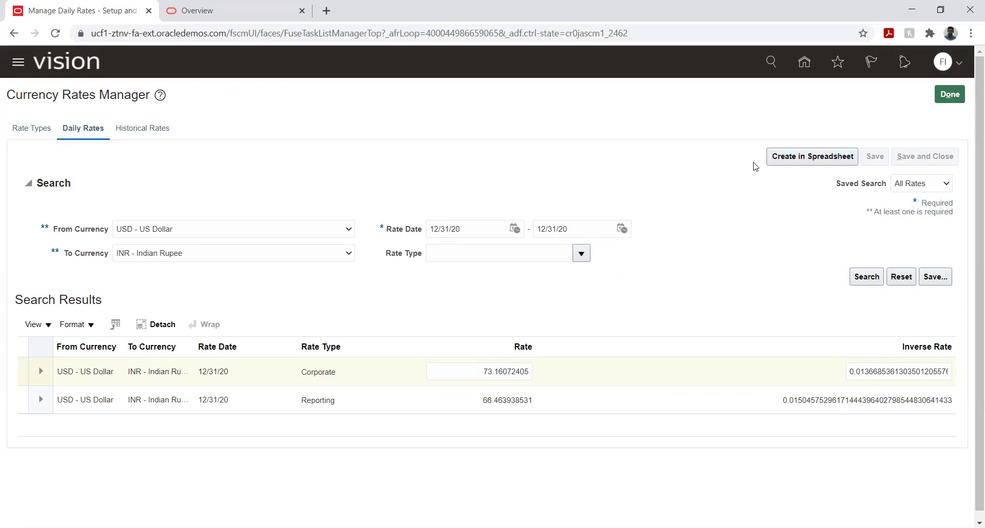
pyautogui.click(784, 162)
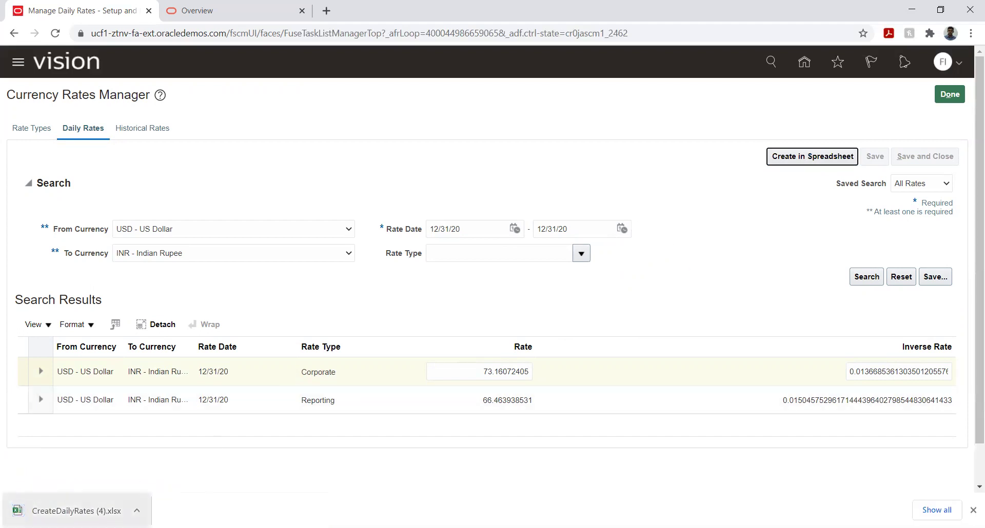
pyautogui.click(57, 504)
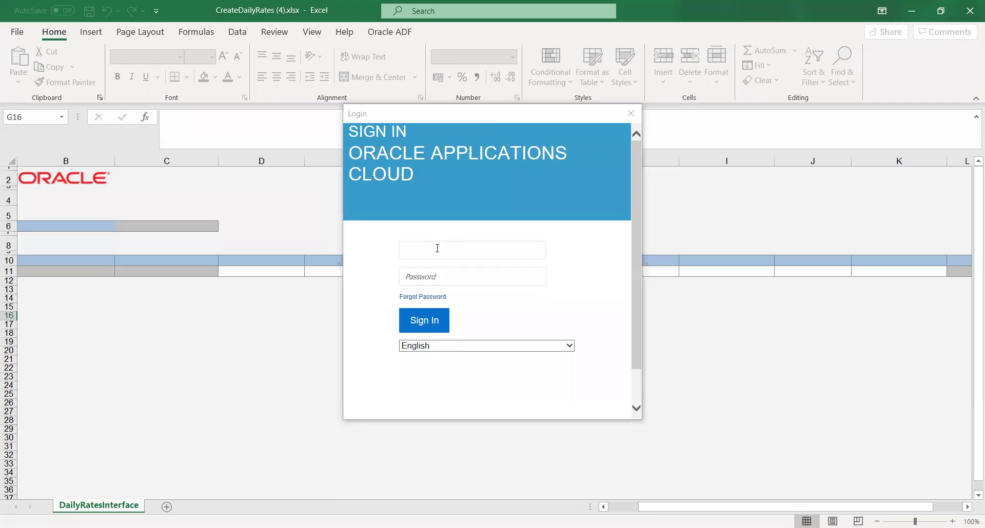
# Step: Sign in to Oracle Applications Cloud from Excel with the account username and password
pyautogui.click(437, 249)
pyautogui.write('fin_impl')
pyautogui.press('Tab')
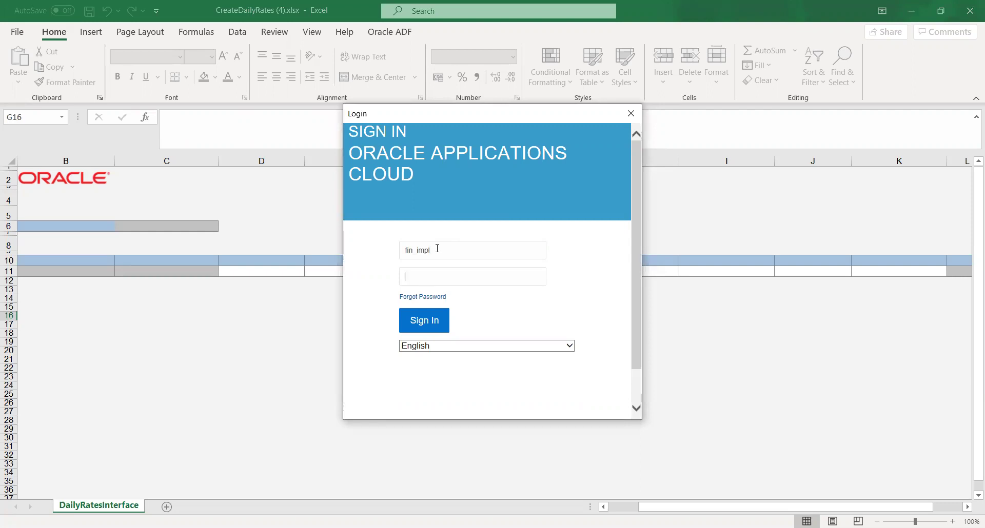
pyautogui.hotkey('ctrl', 'v')
pyautogui.click(422, 320)
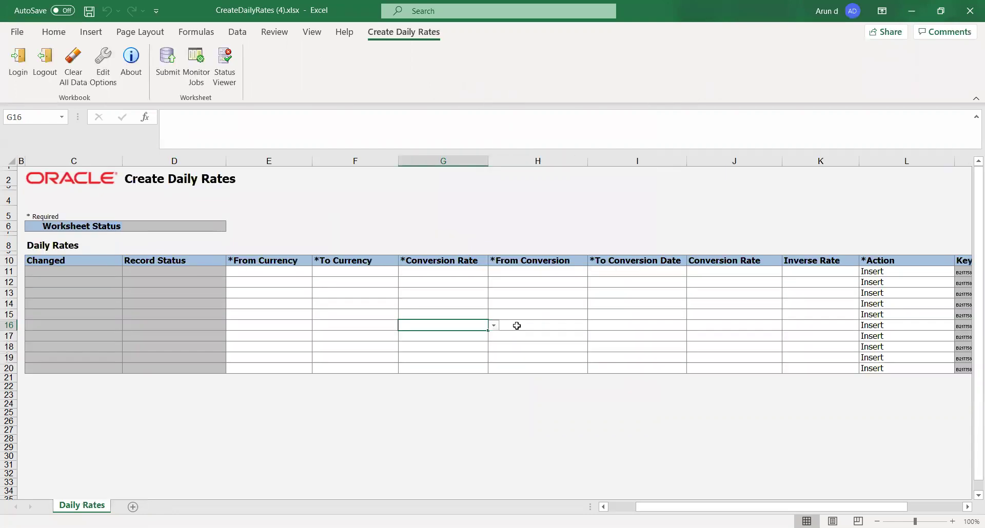
# Step: Fill the first rate row with From Currency USD, To Currency ADP and rate type Corporate
pyautogui.click(331, 314)
pyautogui.click(252, 275)
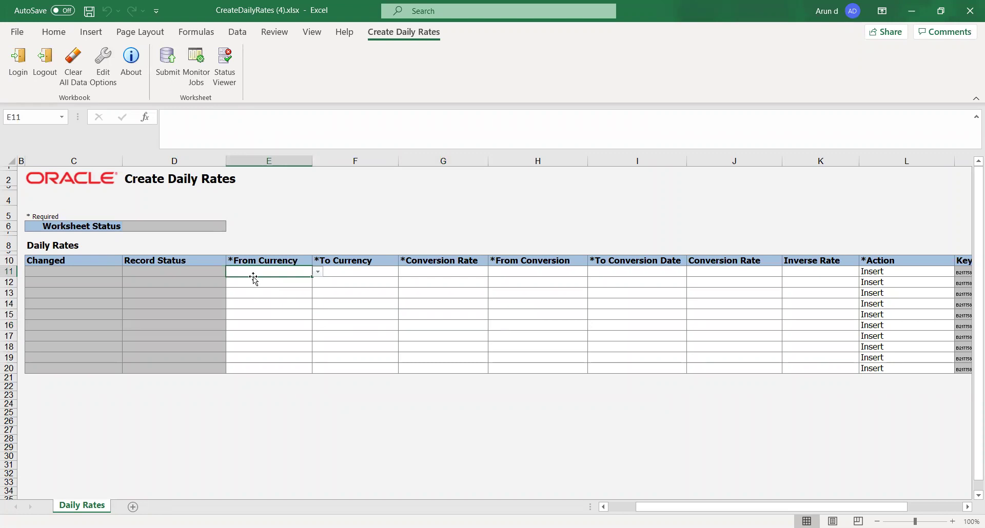
pyautogui.click(318, 272)
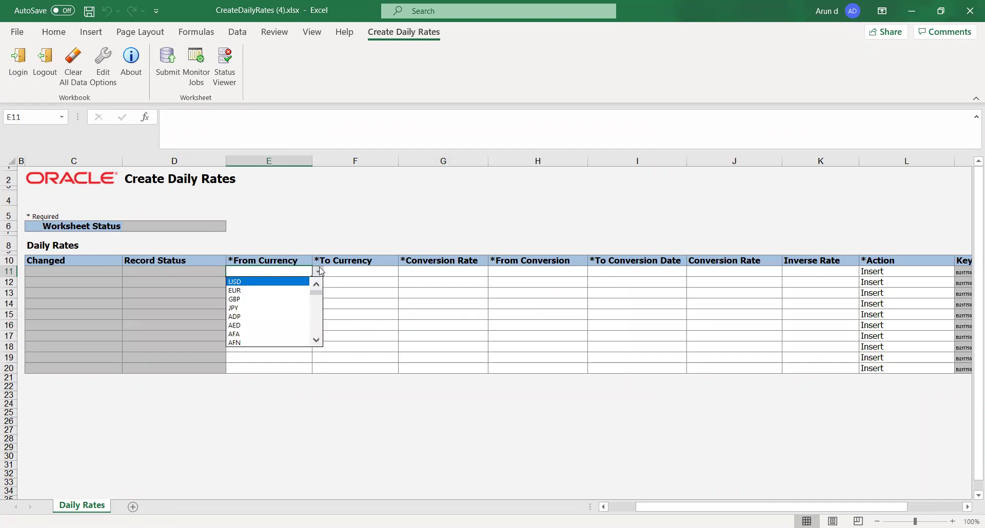
pyautogui.click(293, 282)
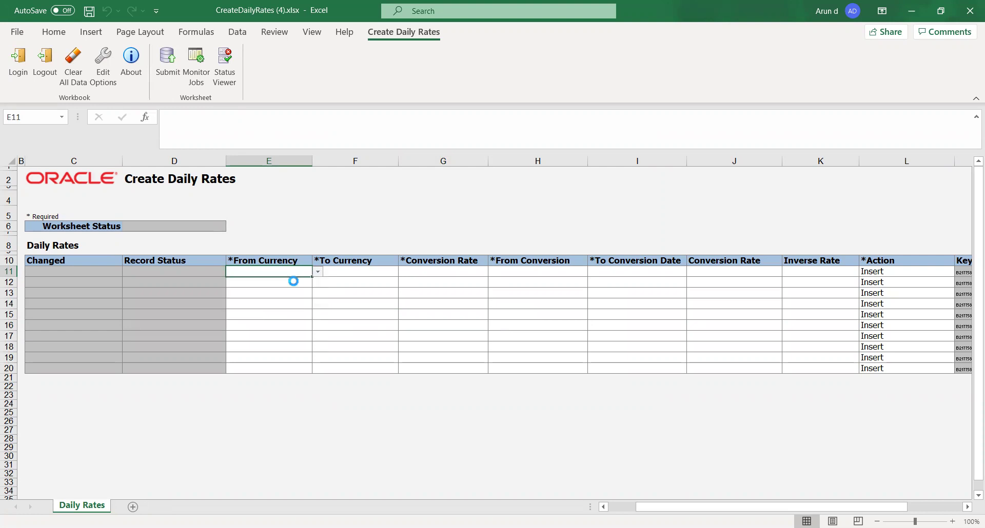
pyautogui.click(341, 271)
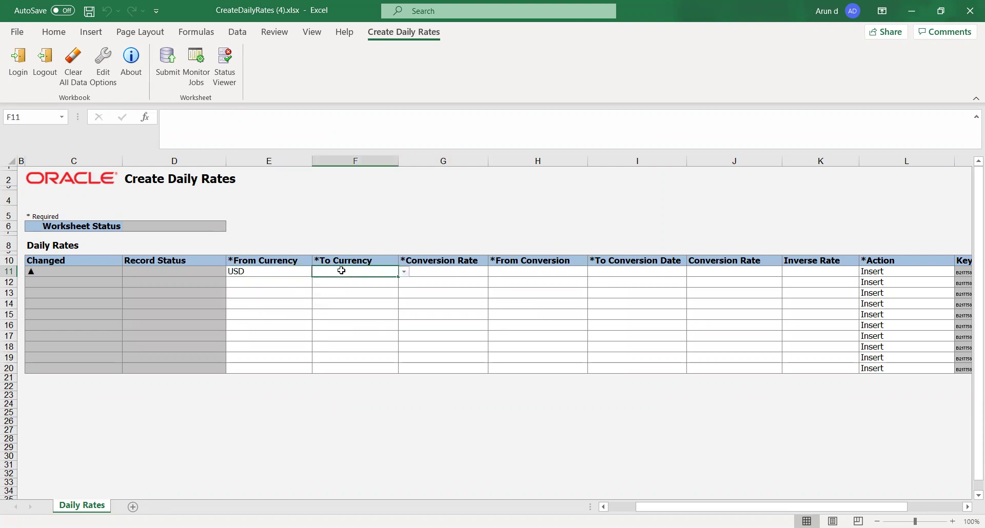
pyautogui.click(404, 272)
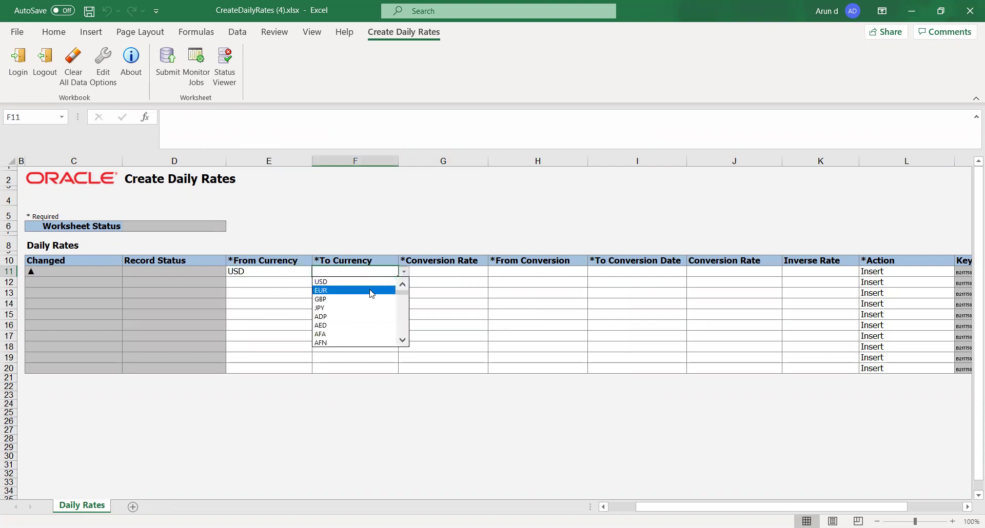
pyautogui.click(352, 322)
pyautogui.click(445, 271)
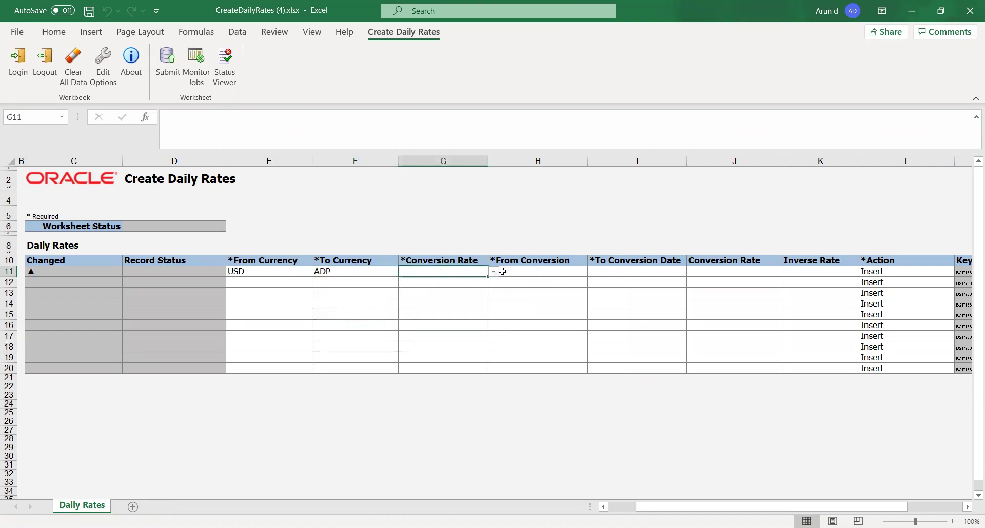
pyautogui.click(494, 272)
pyautogui.click(482, 282)
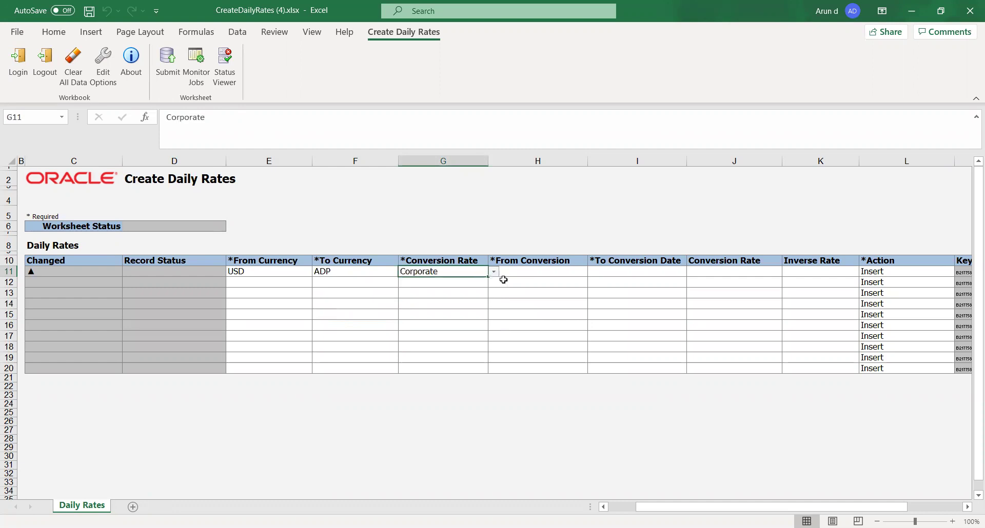
# Step: Enter 31-12-2020 as the From and To Conversion Dates and 10 as the Conversion Rate
pyautogui.click(543, 275)
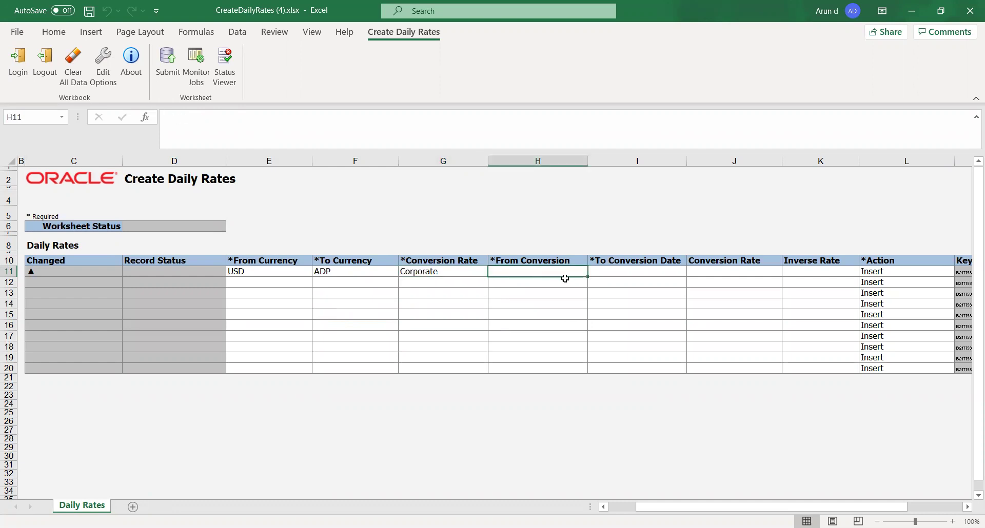
pyautogui.write('10-01-1900')
pyautogui.press('Tab')
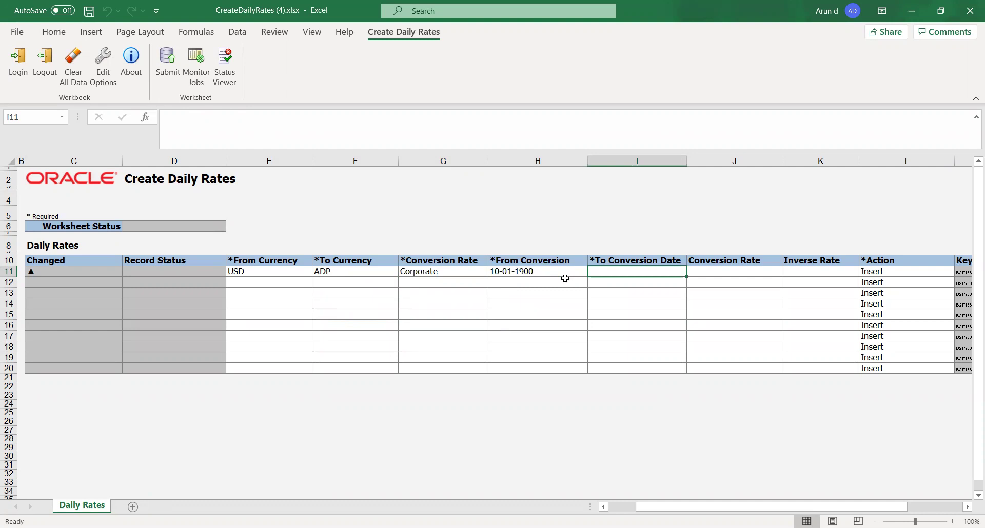
pyautogui.press('Left')
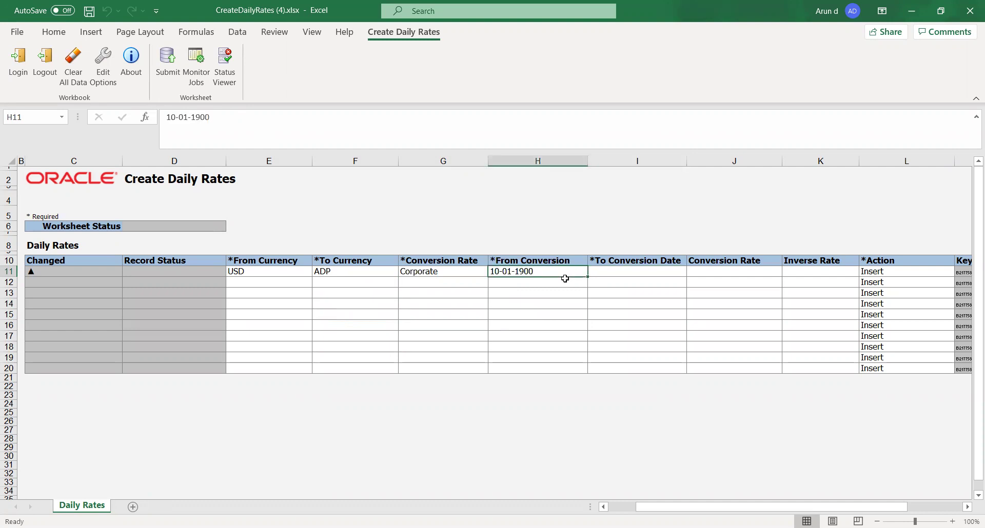
pyautogui.write('31-')
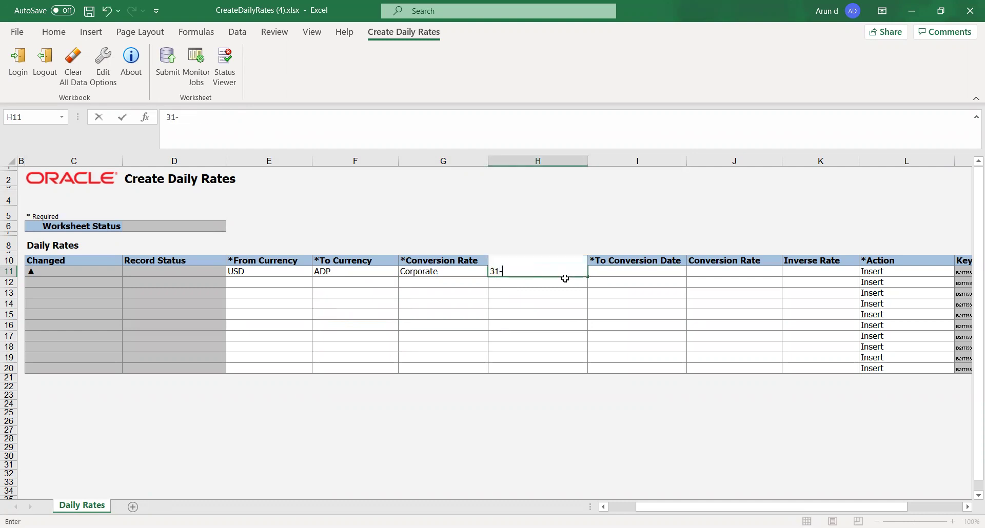
pyautogui.write('dec')
pyautogui.write('020')
pyautogui.press('Tab')
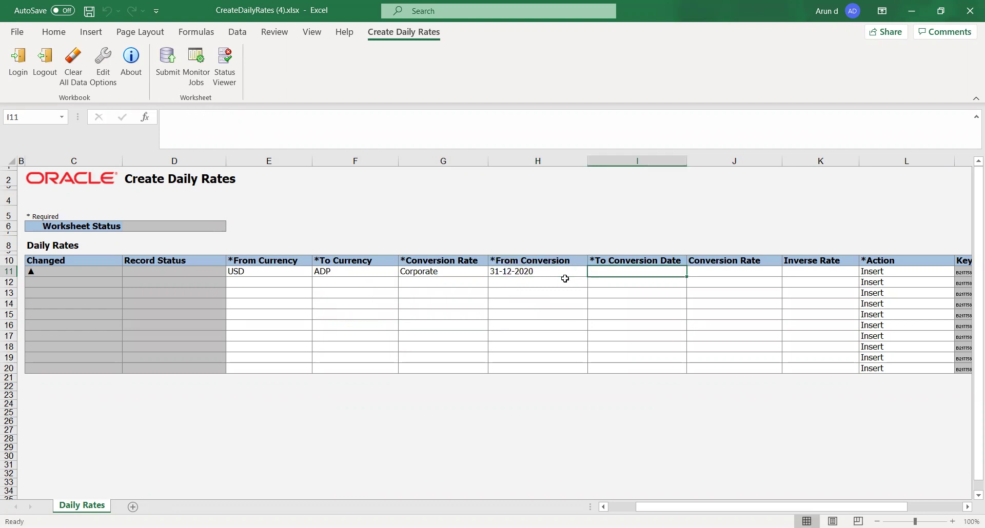
pyautogui.write('31-de')
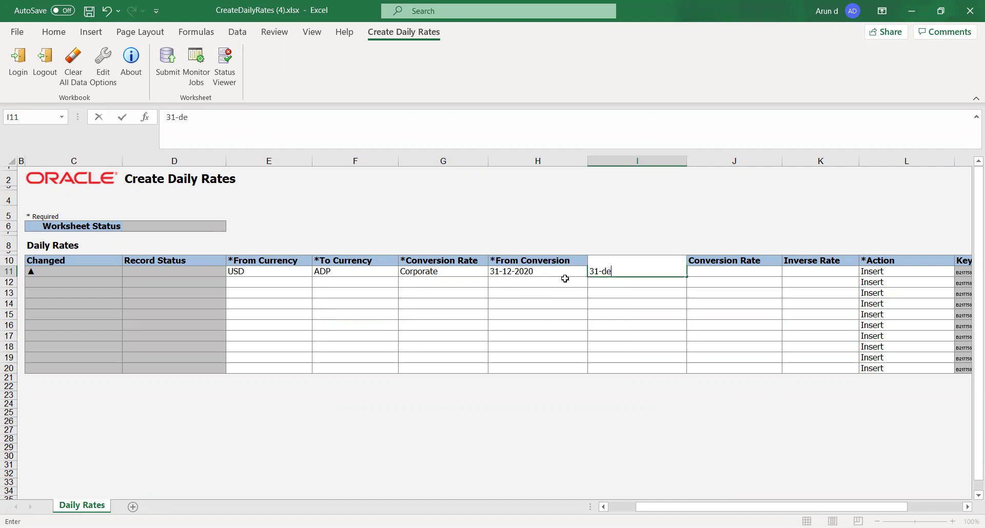
pyautogui.write('c-2020')
pyautogui.press('Tab')
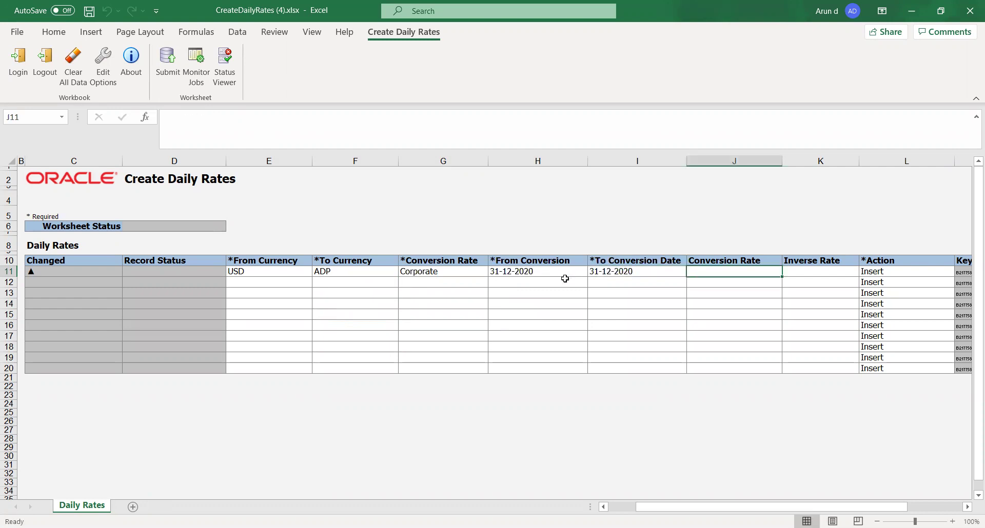
pyautogui.write('10')
pyautogui.press('Tab')
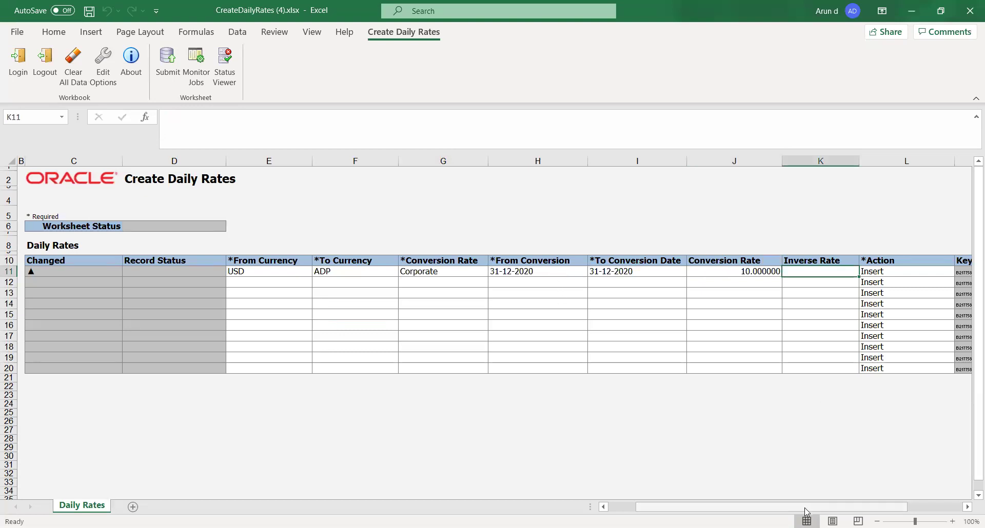
# Step: Submit the new USD-to-ADP daily rate row to Oracle from the ribbon
pyautogui.moveTo(705, 507); pyautogui.dragTo(654, 508)
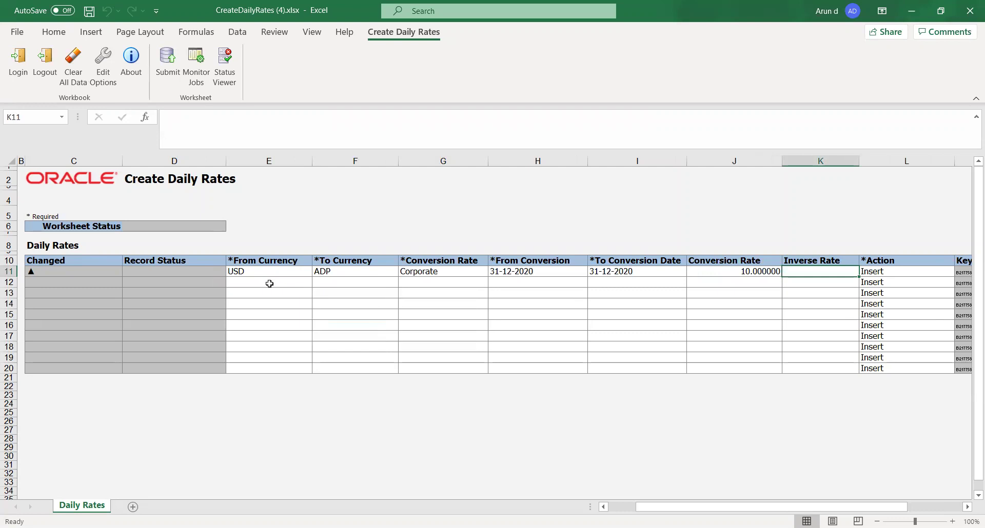
pyautogui.click(207, 419)
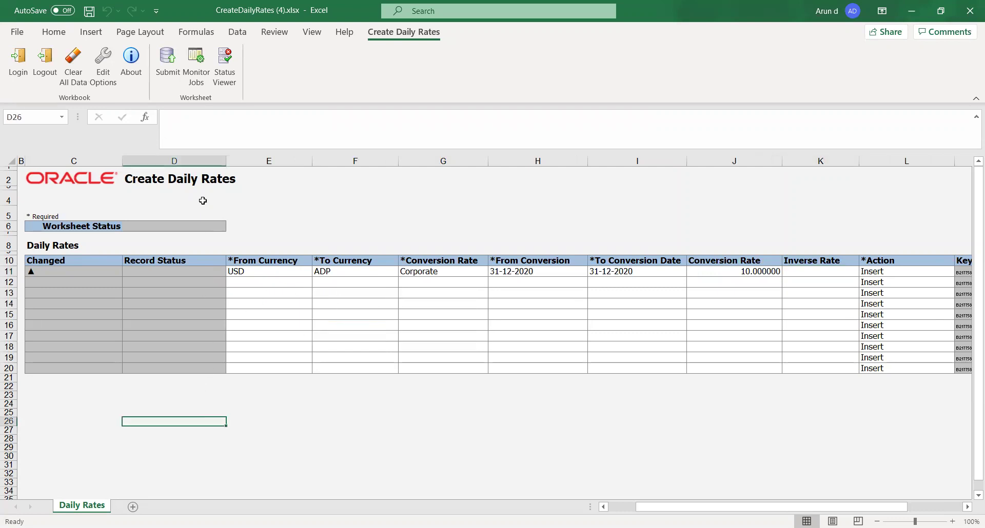
pyautogui.click(546, 279)
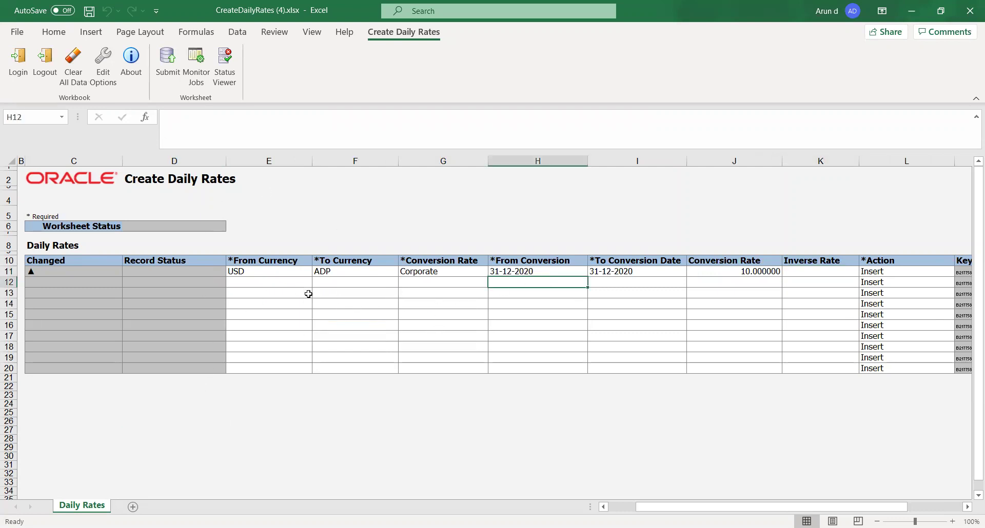
pyautogui.moveTo(244, 283); pyautogui.dragTo(352, 309)
pyautogui.click(230, 346)
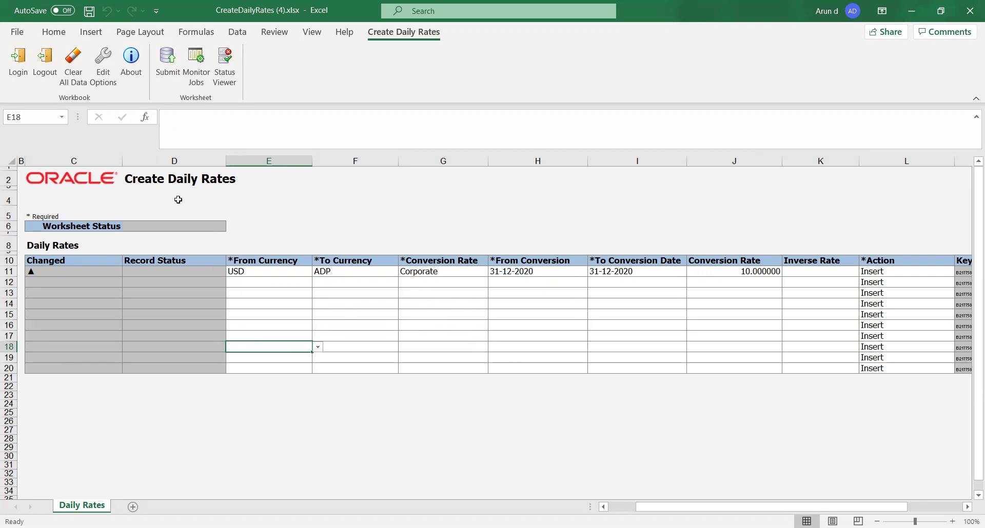
pyautogui.click(289, 303)
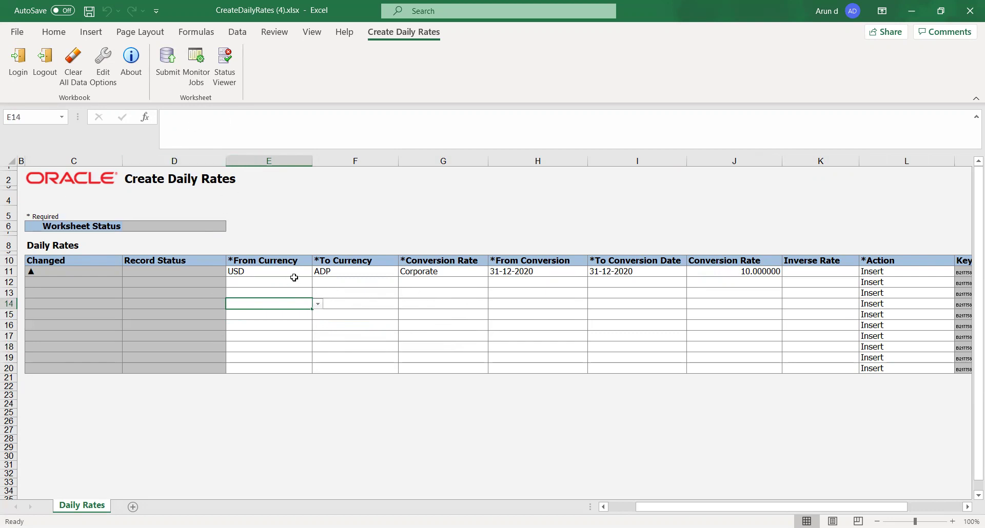
pyautogui.click(168, 64)
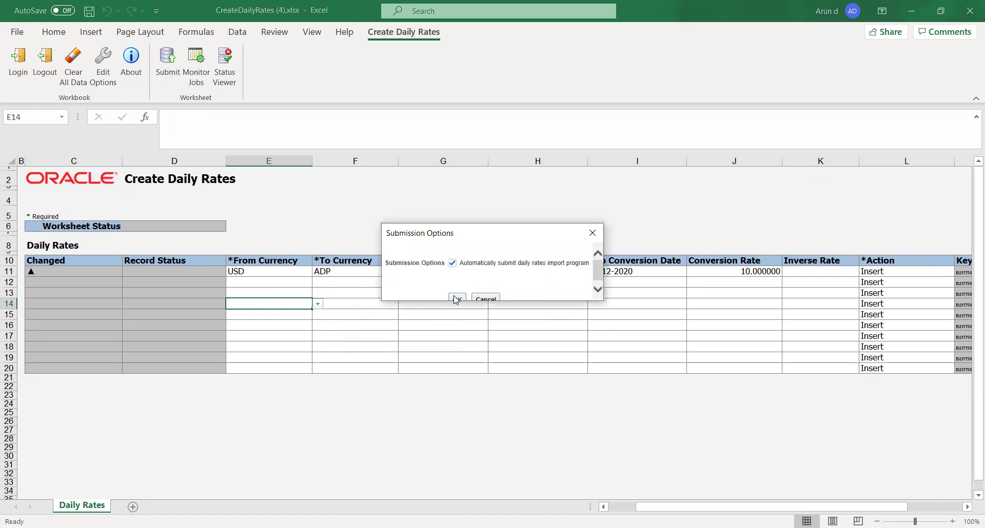
# Step: Accept automatic import, acknowledge the confirmation, and review the uploaded USD and ADP row
pyautogui.click(456, 296)
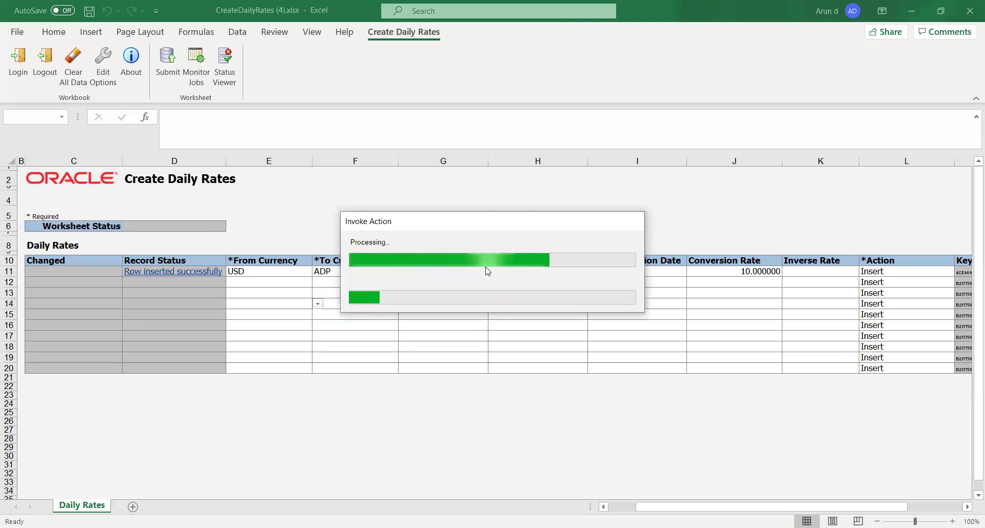
pyautogui.click(395, 307)
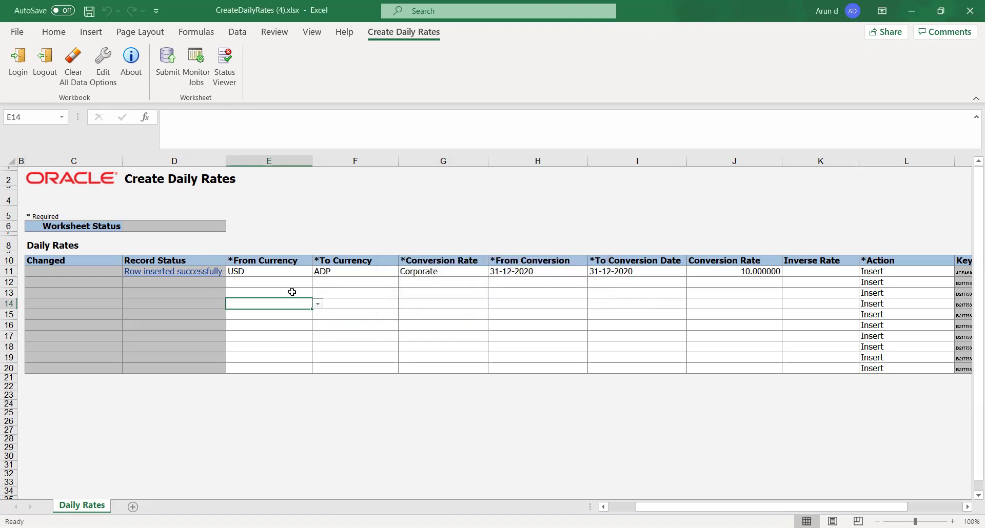
pyautogui.click(327, 273)
pyautogui.click(250, 272)
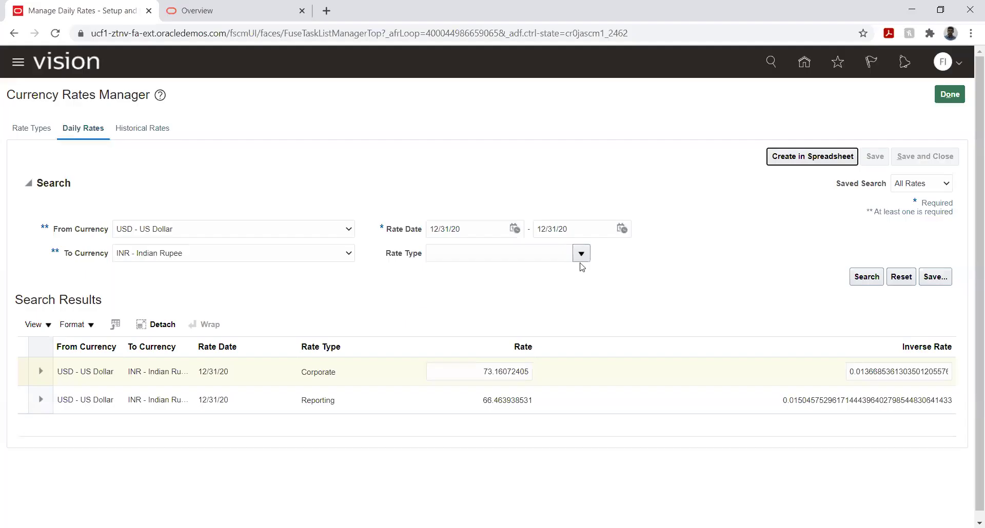
# Step: Search USD to ADP - Andorran Peseta rates, confirm the 10 rate for 12/31/20, then click Done
pyautogui.click(349, 255)
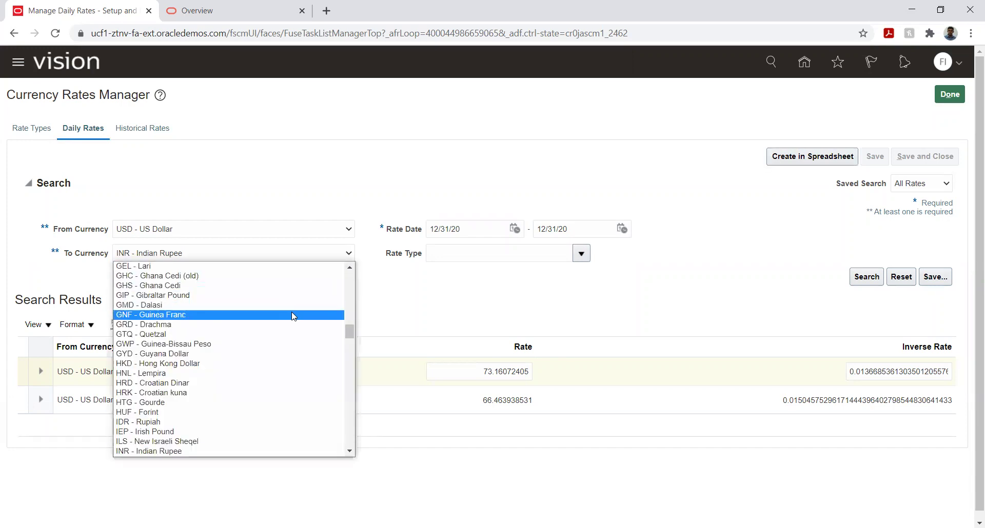
pyautogui.scroll(15, 290, 349)
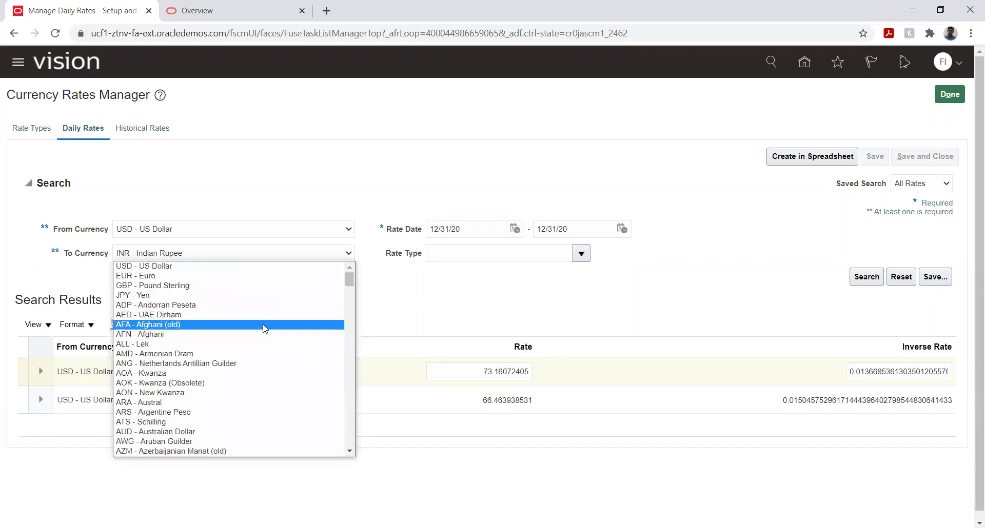
pyautogui.click(255, 307)
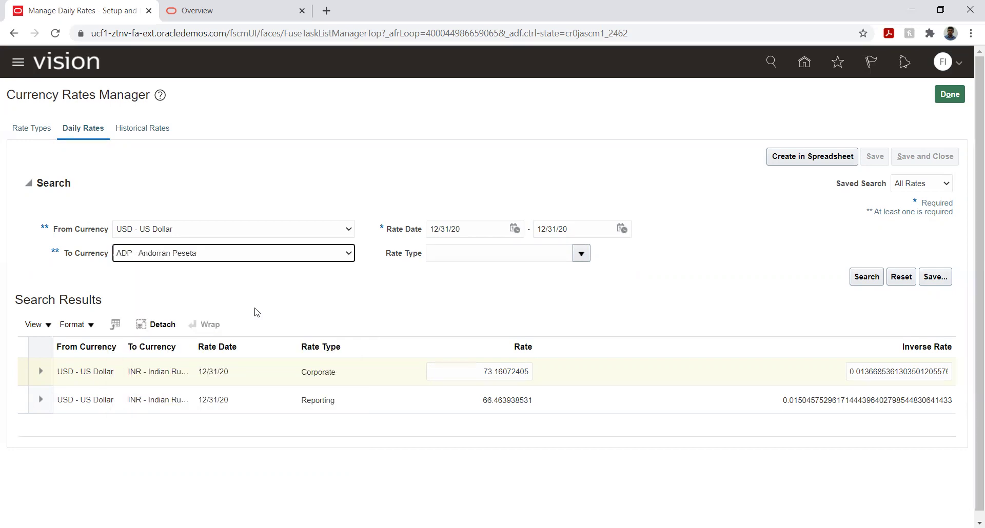
pyautogui.click(863, 280)
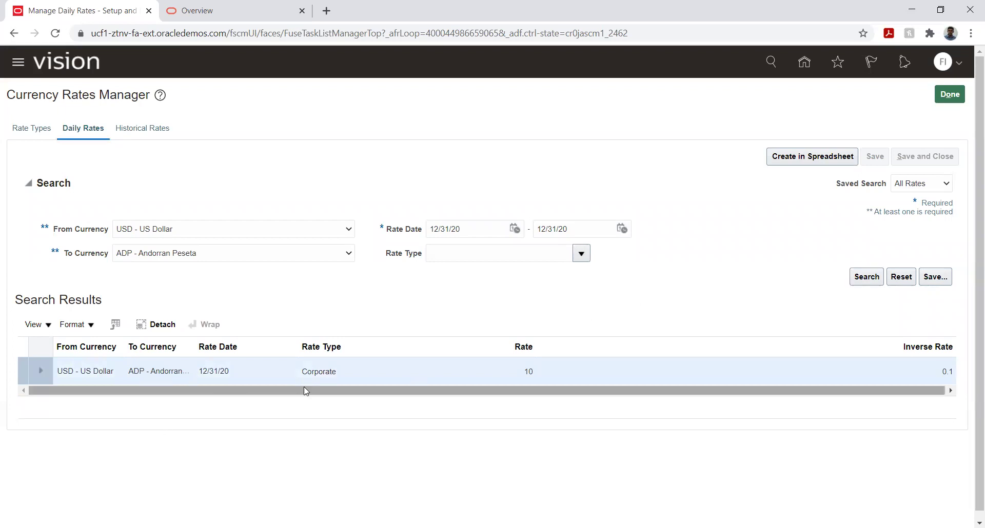
pyautogui.click(523, 389)
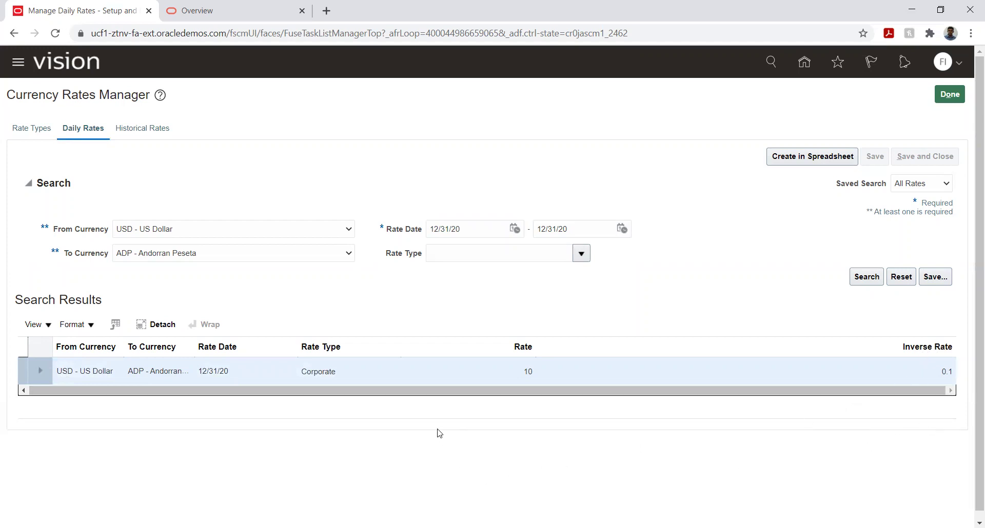
pyautogui.click(443, 451)
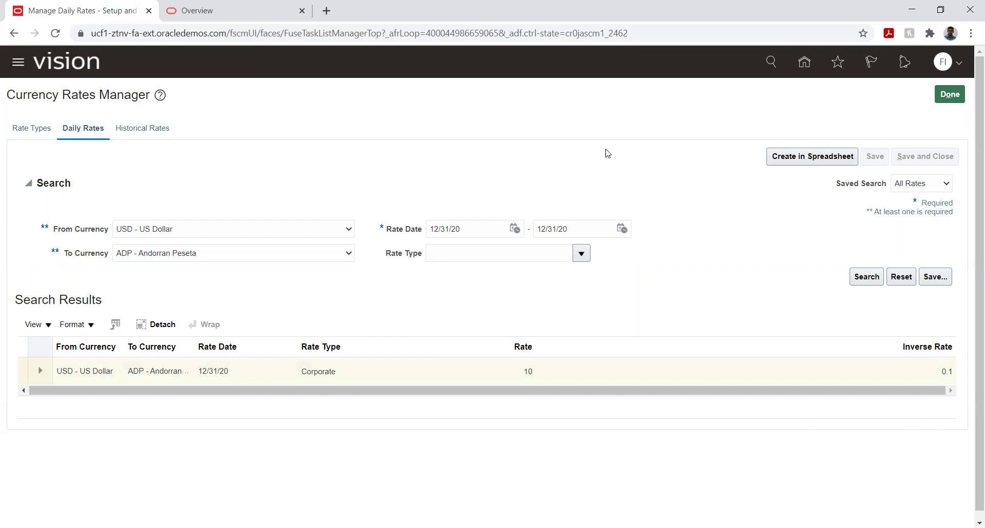
pyautogui.click(949, 94)
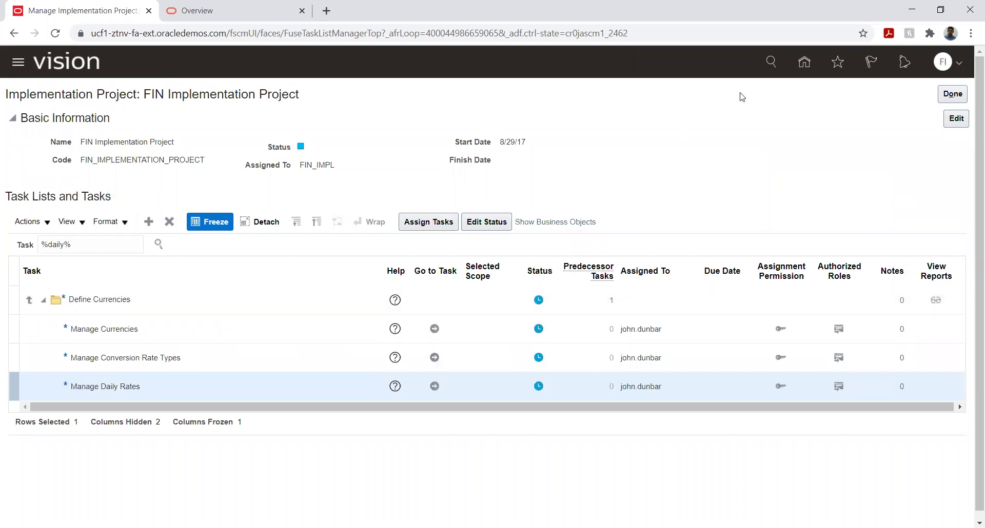
# Step: Go from Home to the Journals work area and start Create Journal
pyautogui.click(804, 62)
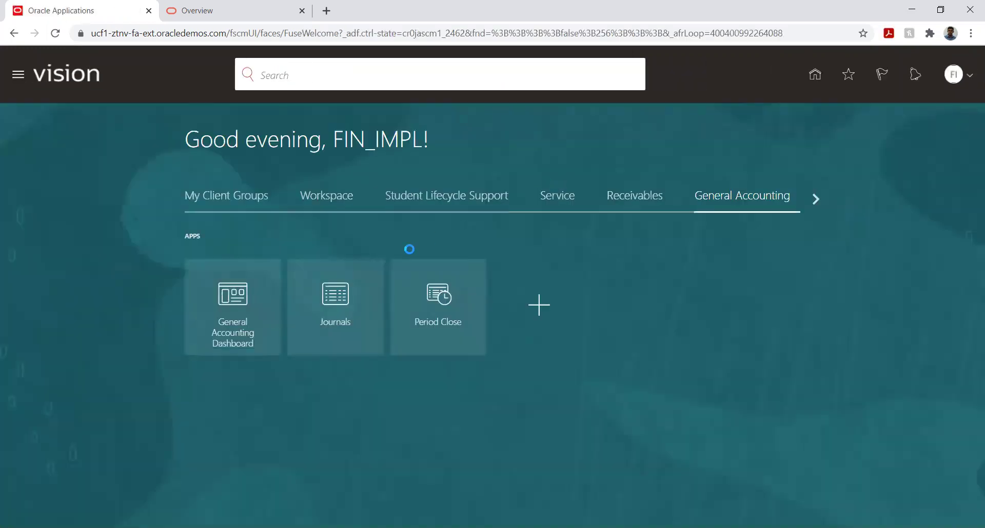
pyautogui.click(327, 305)
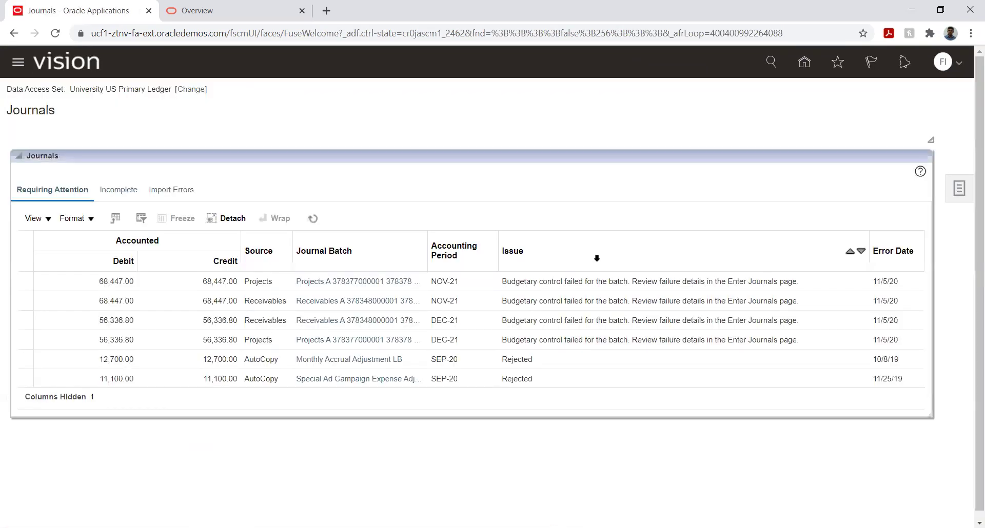
pyautogui.click(956, 190)
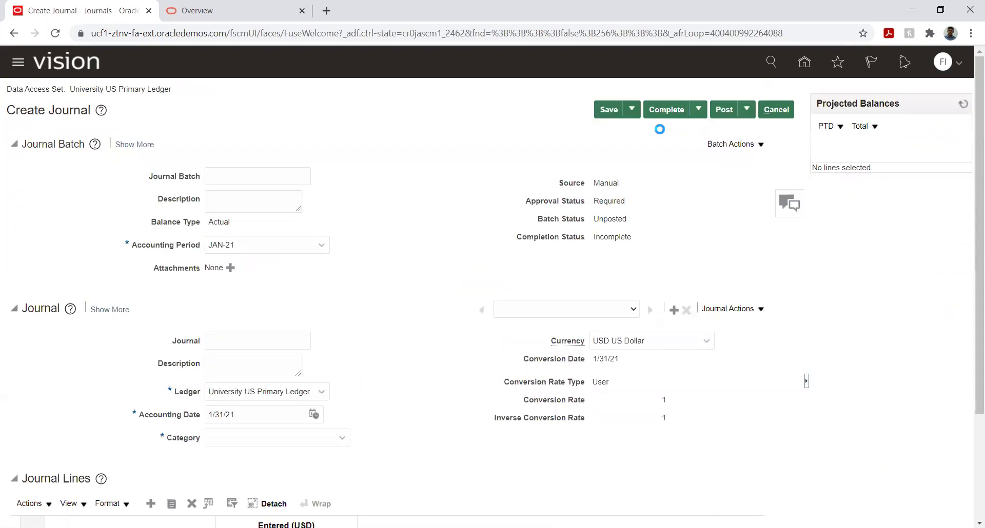
# Step: Name both the journal batch and the journal Foreign JV
pyautogui.click(255, 174)
pyautogui.write('Foreign JV')
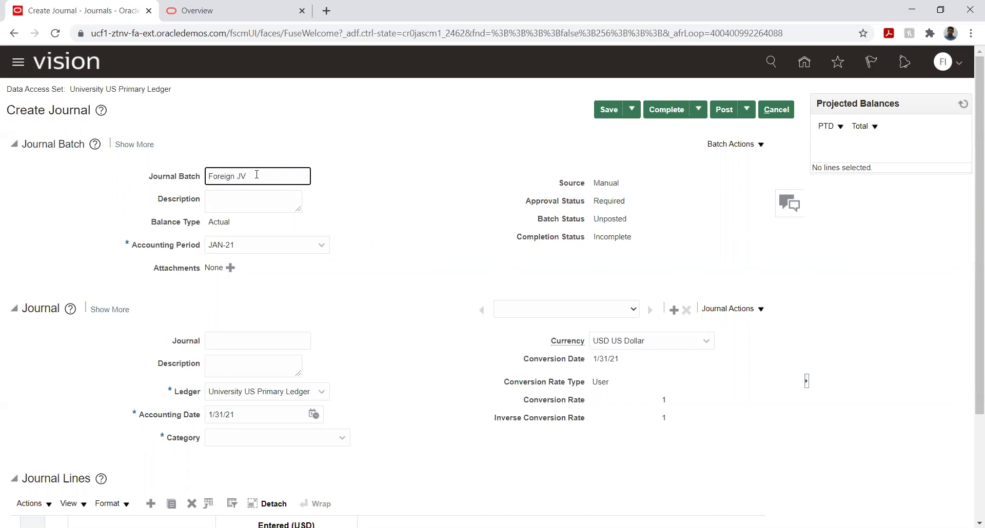
pyautogui.tripleClick(256, 174)
pyautogui.hotkey('ctrl', 'c')
pyautogui.click(224, 342)
pyautogui.hotkey('ctrl', 'v')
pyautogui.click(417, 253)
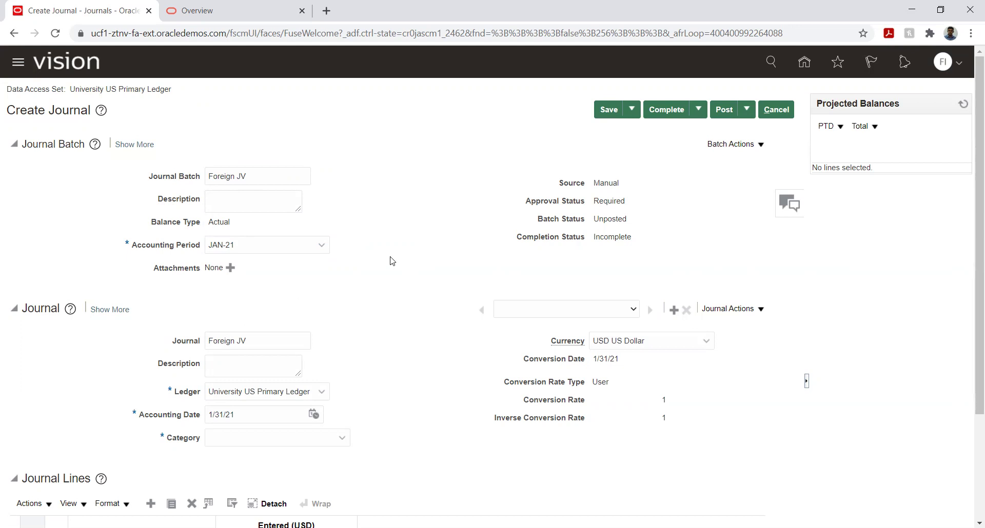
pyautogui.scroll(-1, 395, 248)
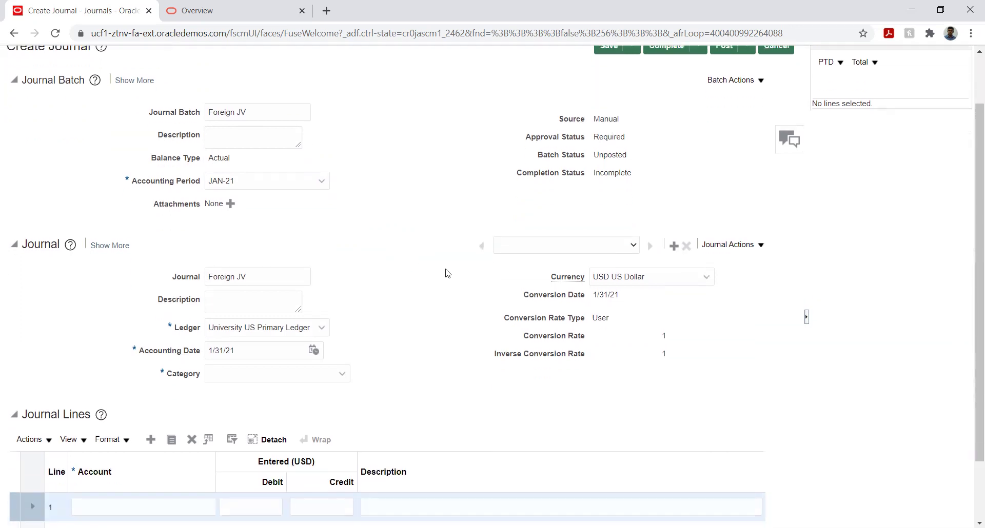
pyautogui.click(663, 277)
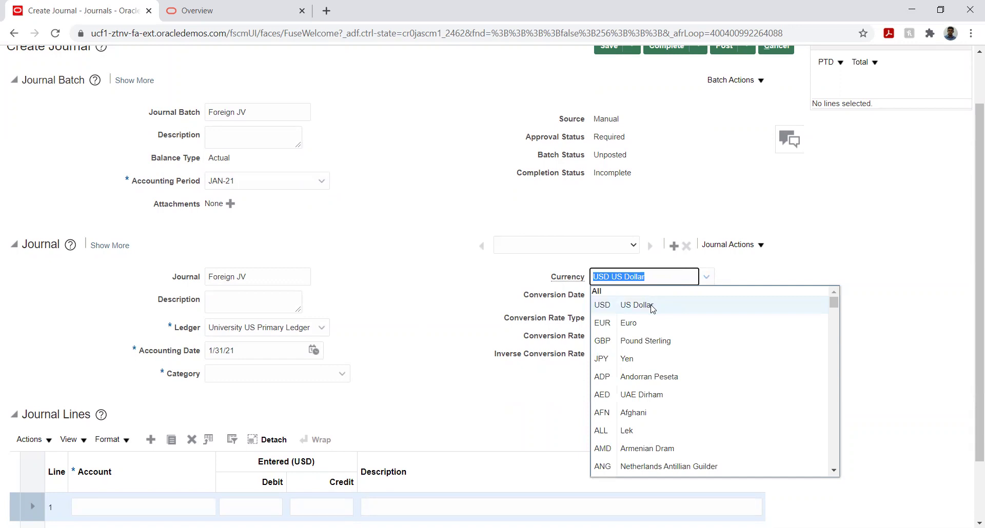
# Step: Set the journal currency to ADP Andorran Peseta at a User conversion rate of 10
pyautogui.write('a')
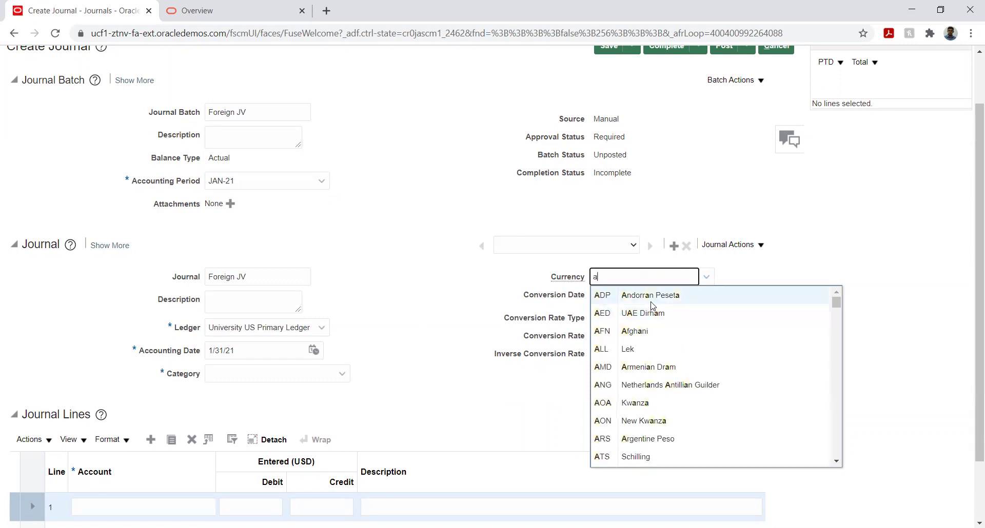
pyautogui.click(650, 294)
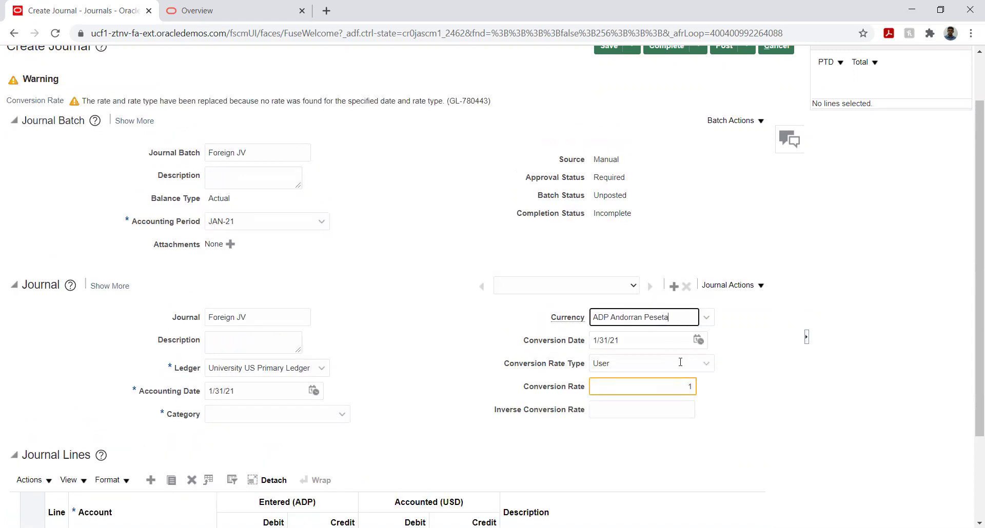
pyautogui.click(680, 362)
pyautogui.click(641, 392)
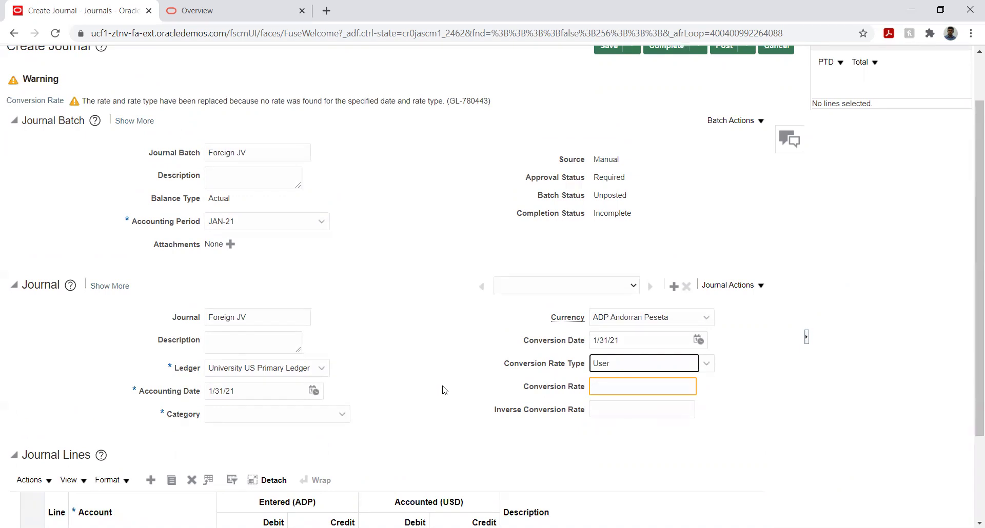
pyautogui.click(641, 388)
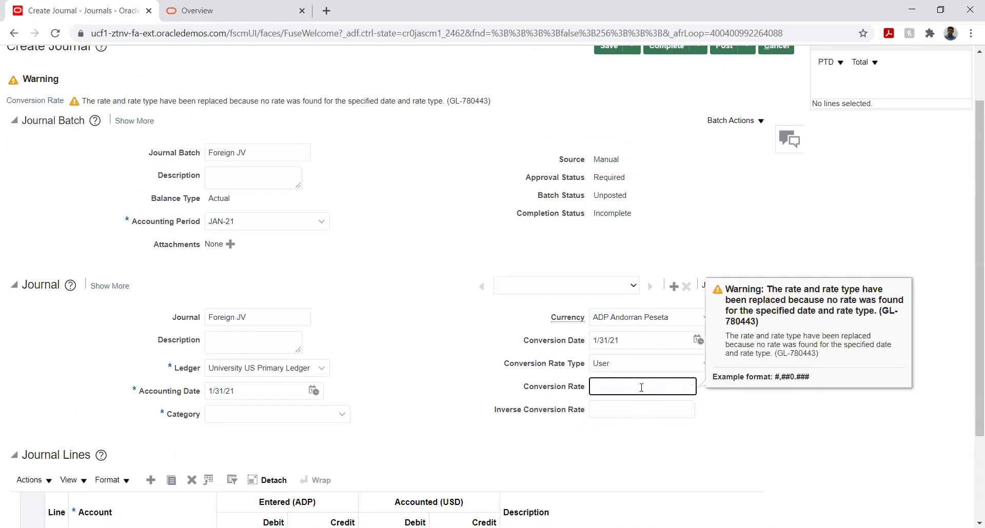
pyautogui.click(649, 363)
pyautogui.click(613, 392)
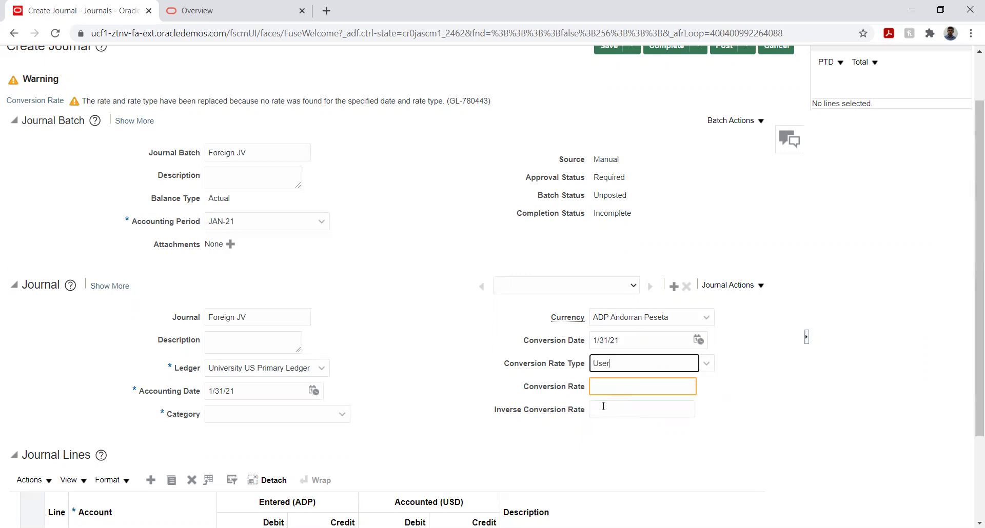
pyautogui.click(709, 365)
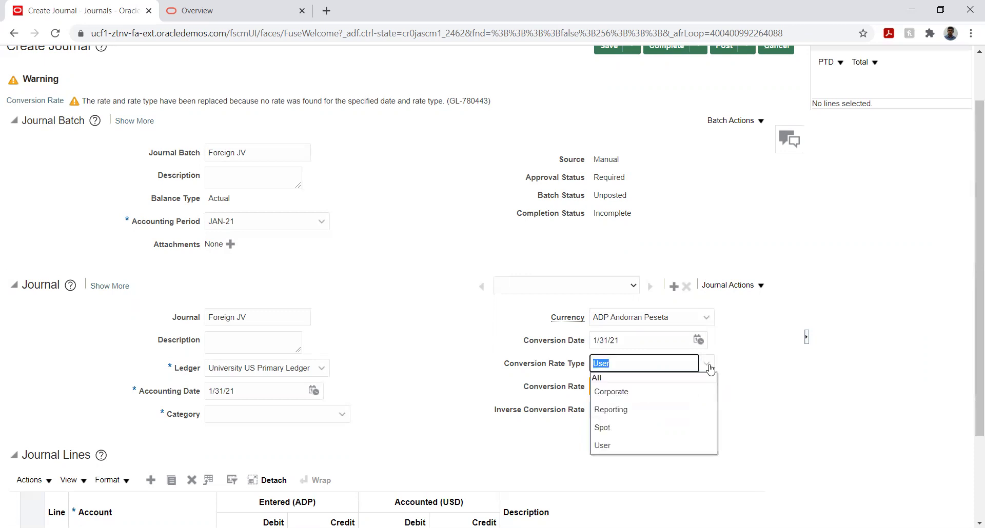
pyautogui.click(619, 392)
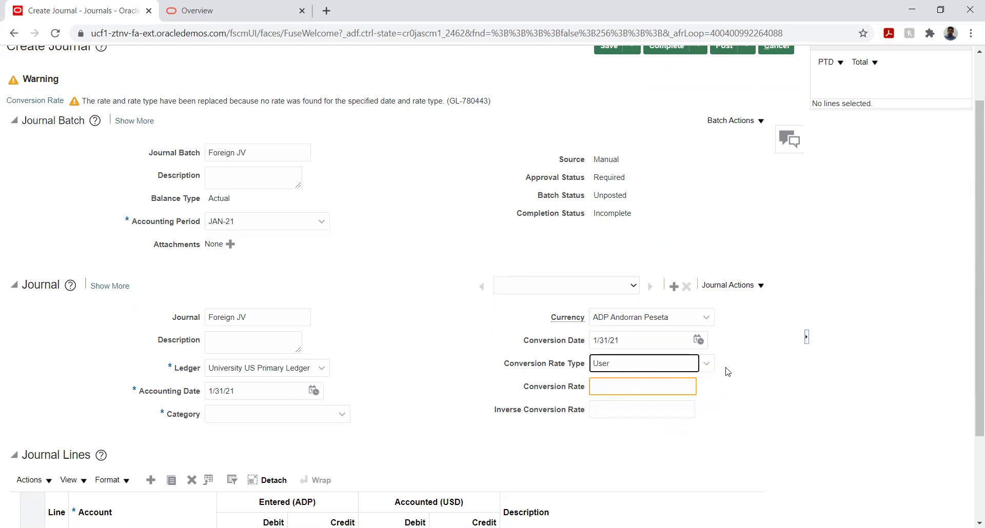
pyautogui.click(660, 388)
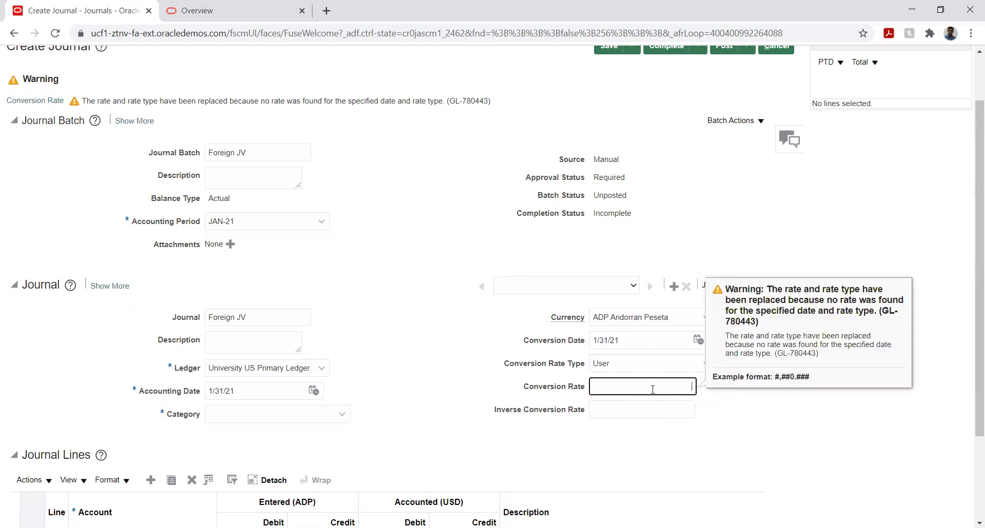
pyautogui.press('Tab')
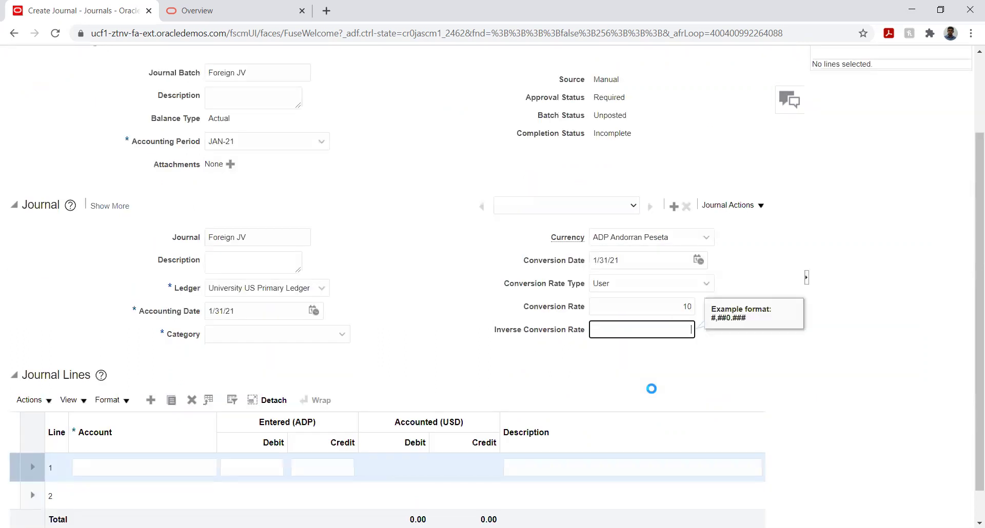
pyautogui.click(429, 306)
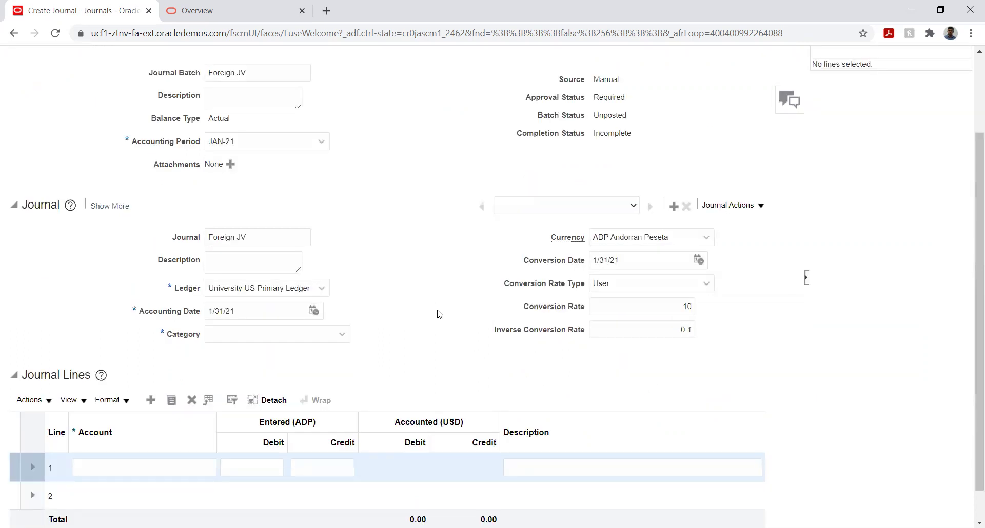
# Step: Set the journal category to Adjustment
pyautogui.click(259, 331)
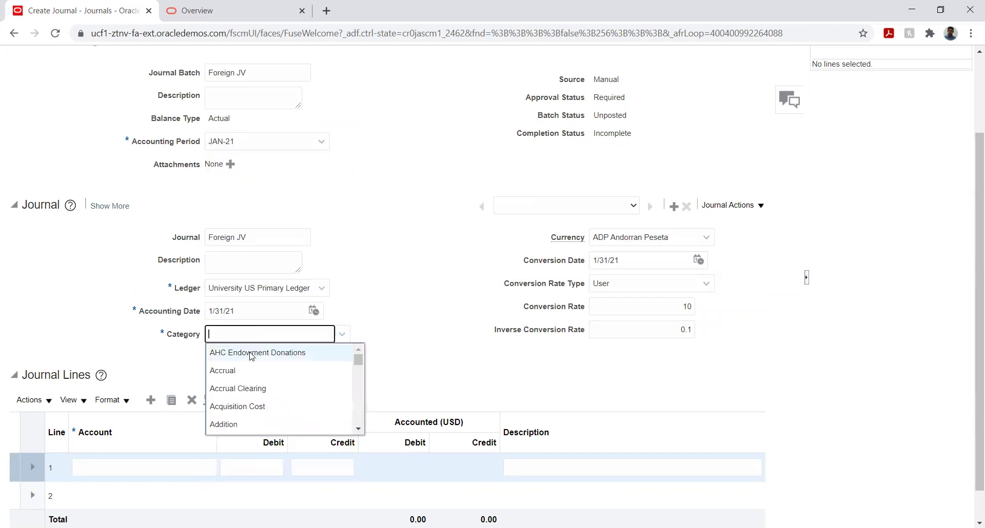
pyautogui.write('adj')
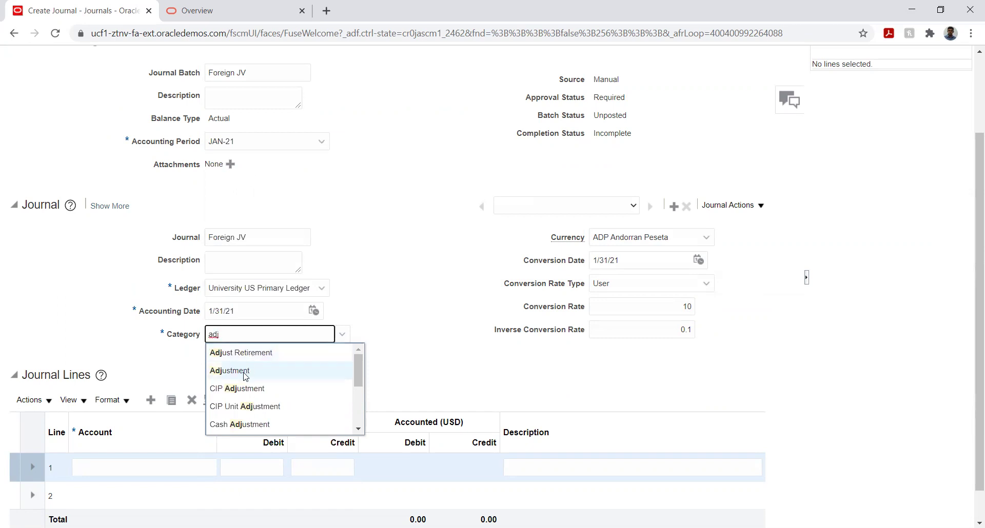
pyautogui.click(248, 371)
pyautogui.click(412, 304)
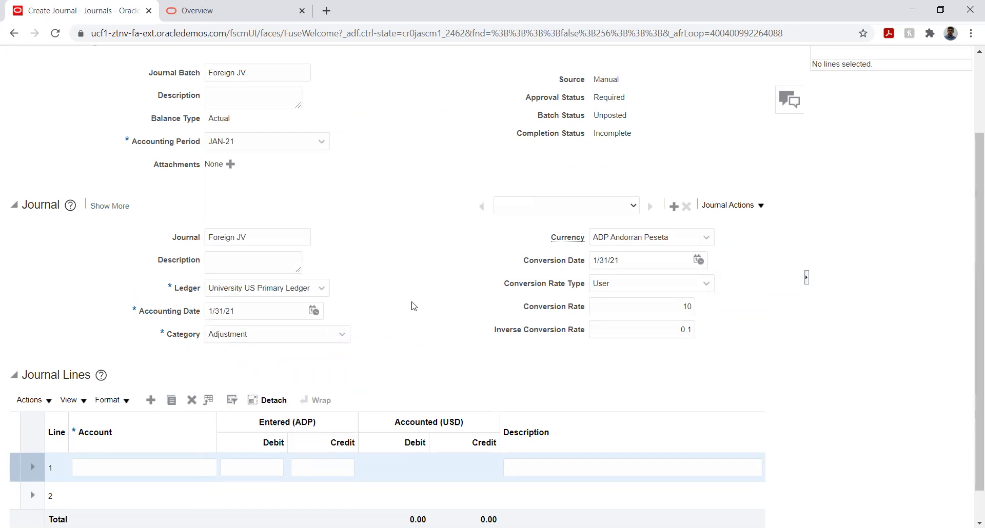
pyautogui.scroll(-1, 424, 259)
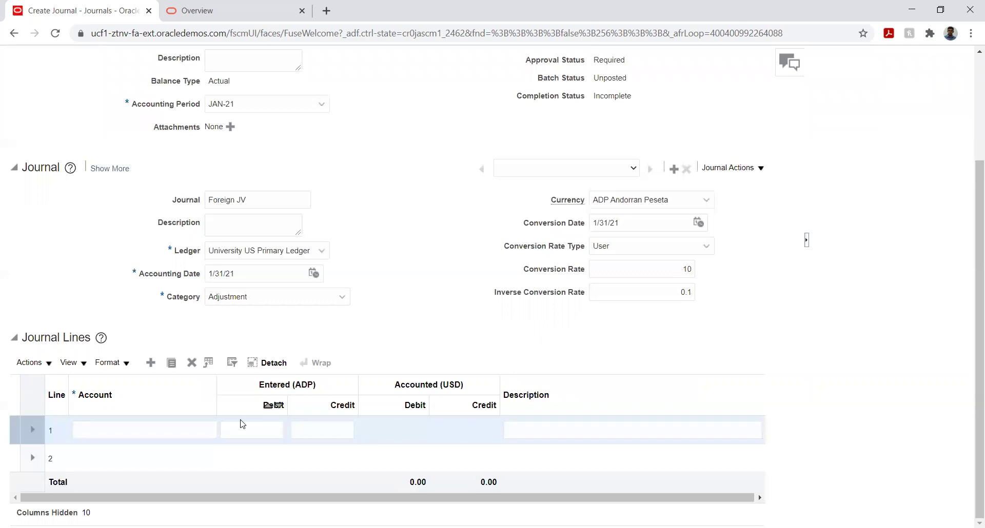
pyautogui.click(149, 427)
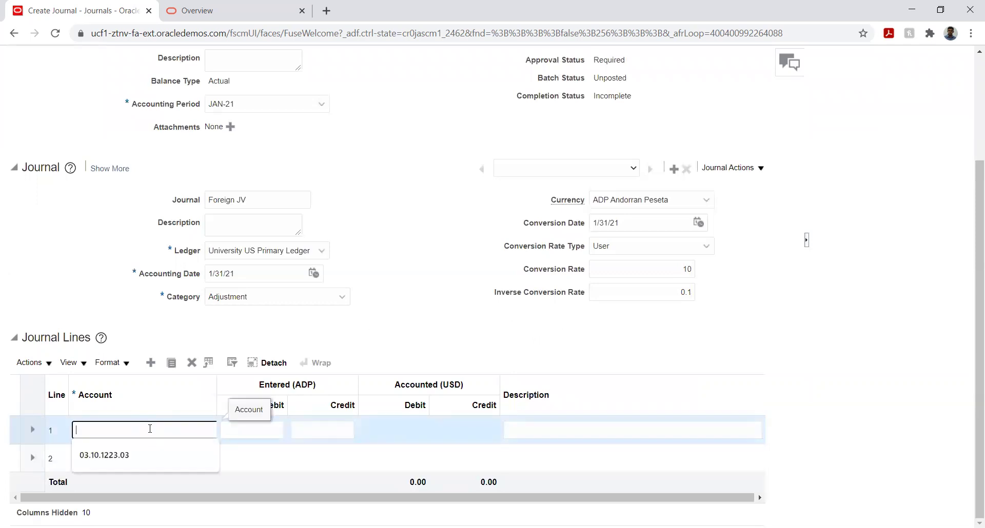
pyautogui.click(210, 430)
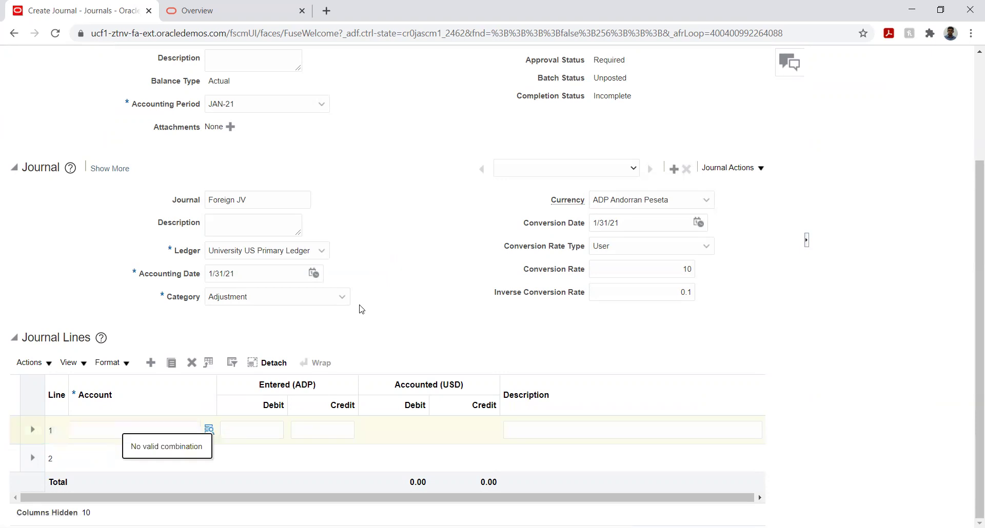
pyautogui.click(210, 430)
pyautogui.click(210, 430)
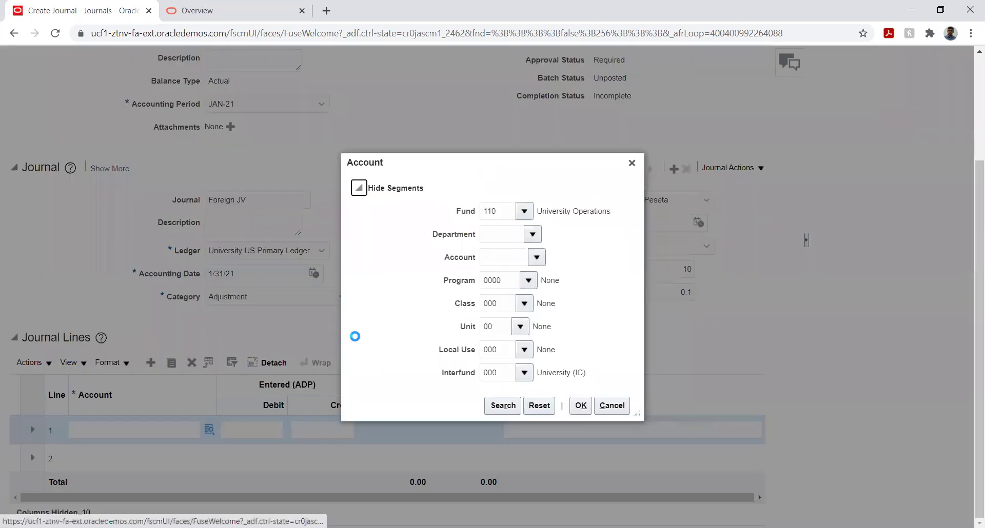
pyautogui.click(533, 234)
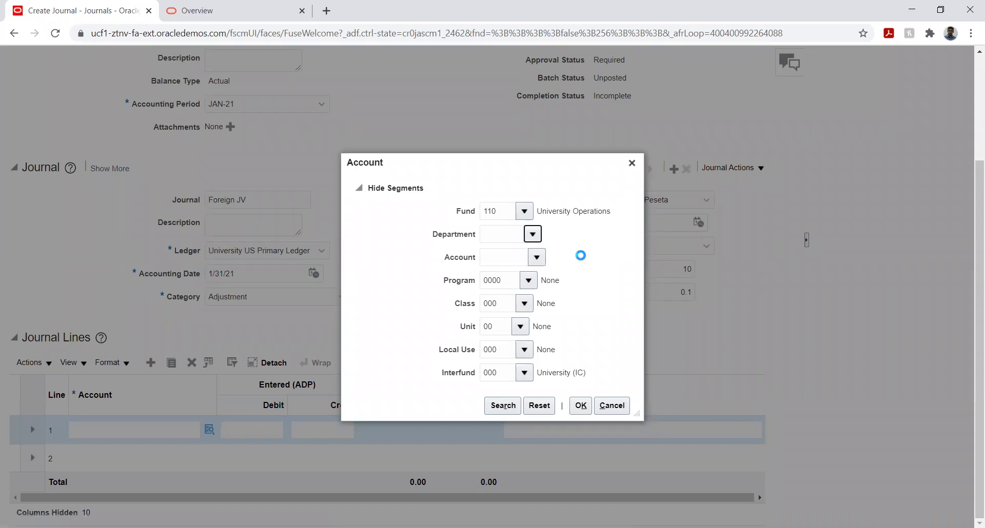
pyautogui.click(554, 274)
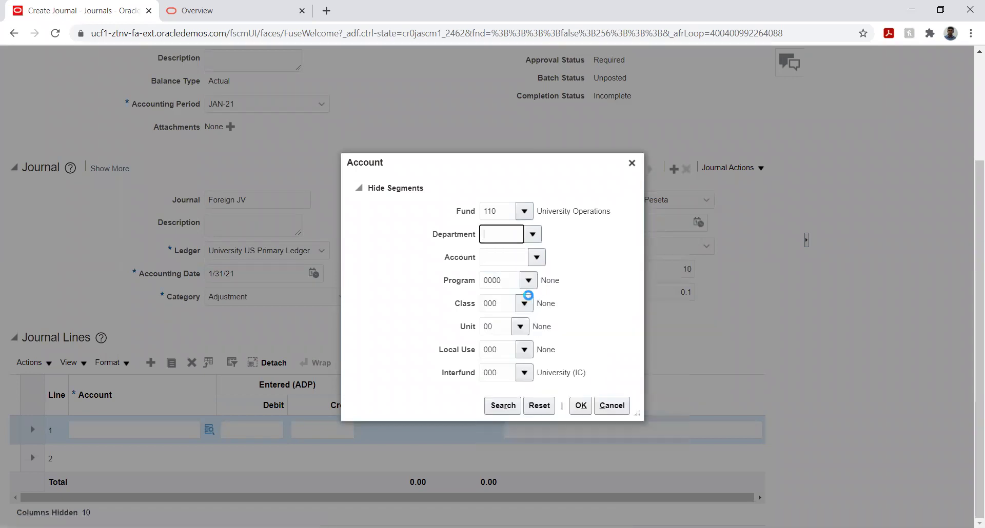
pyautogui.write('21000')
pyautogui.click(535, 257)
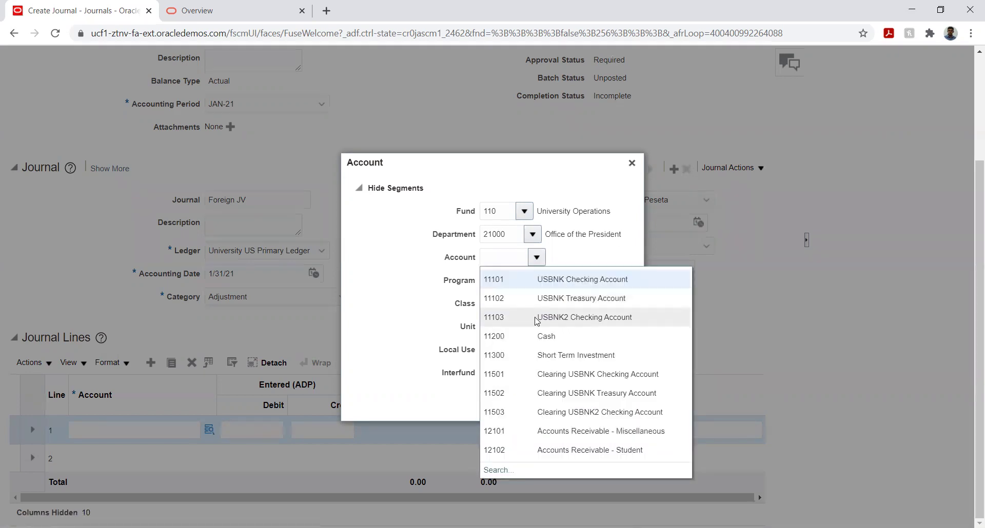
pyautogui.click(566, 450)
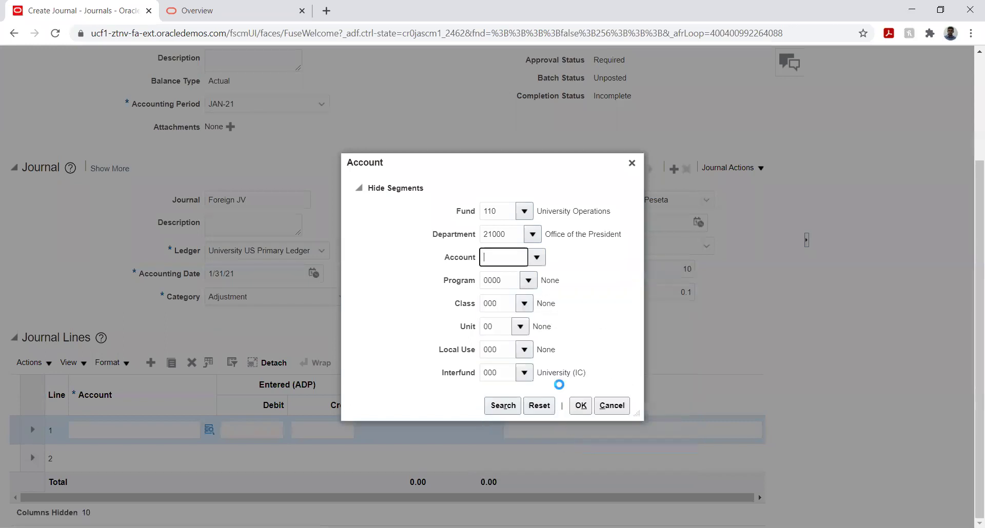
pyautogui.click(580, 406)
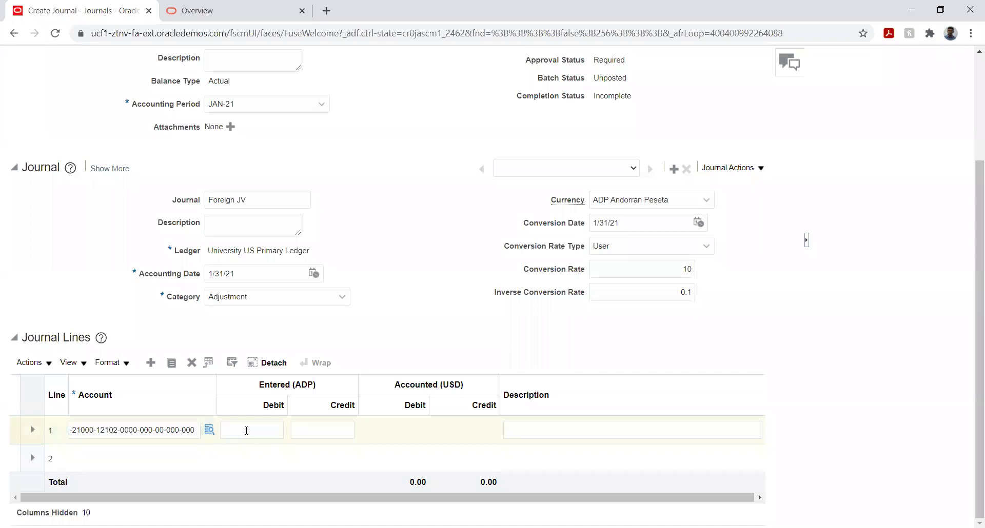
# Step: Enter a 10,000 ADP debit on line 1
pyautogui.click(246, 430)
pyautogui.write('10000')
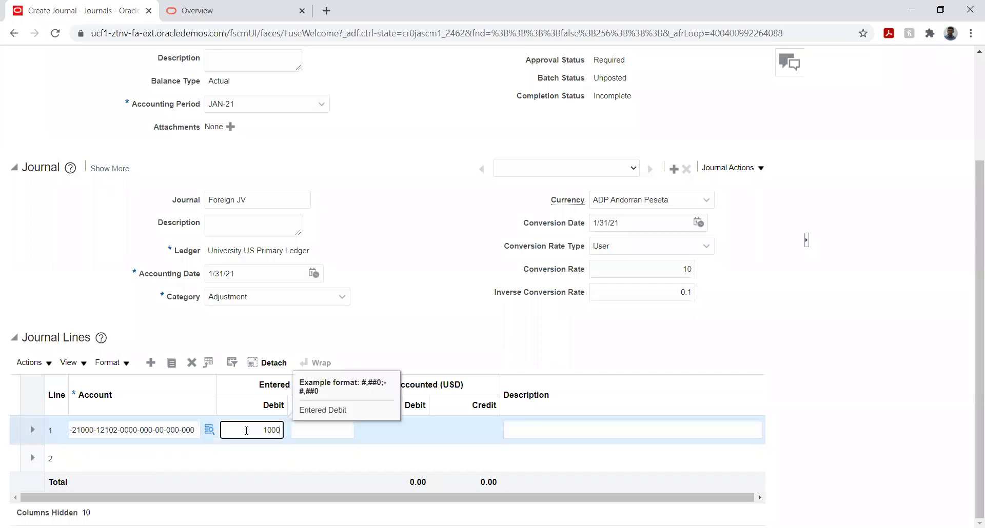
pyautogui.press('Tab')
pyautogui.press('Tab')
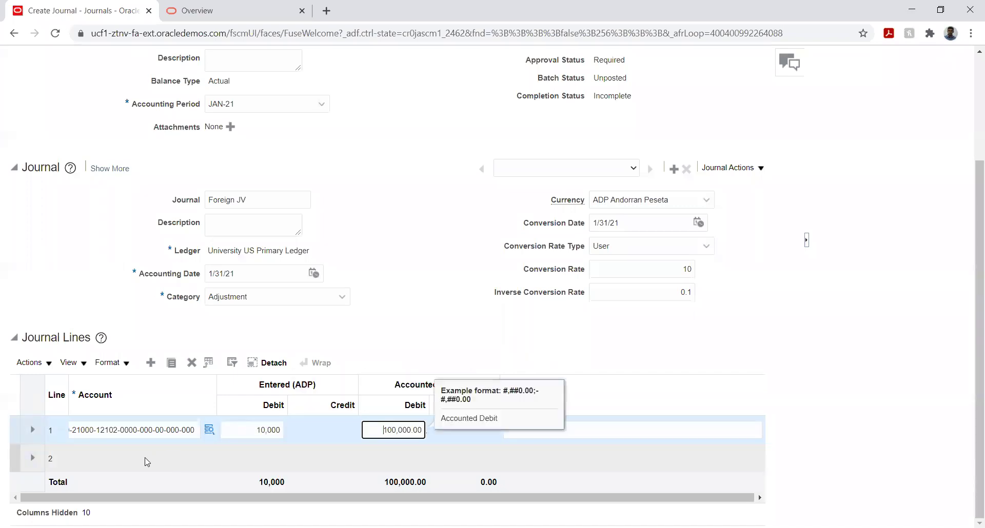
# Step: Set line 2's account with department Legal Counsel and the Cash natural account
pyautogui.click(130, 461)
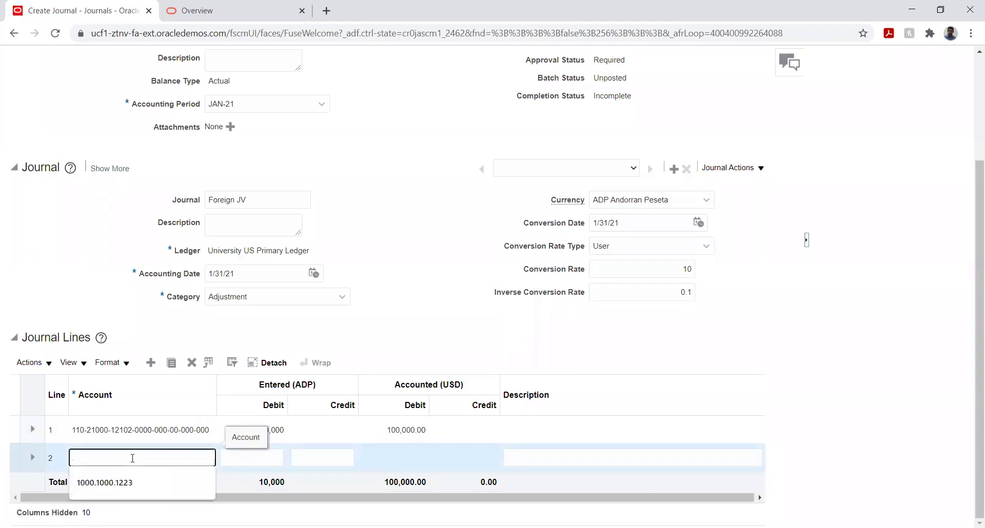
pyautogui.click(210, 457)
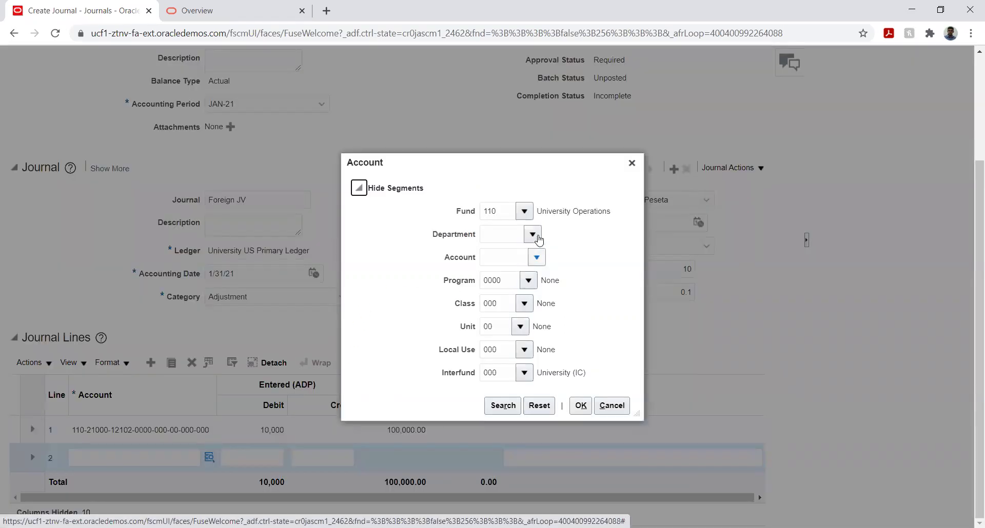
pyautogui.click(533, 235)
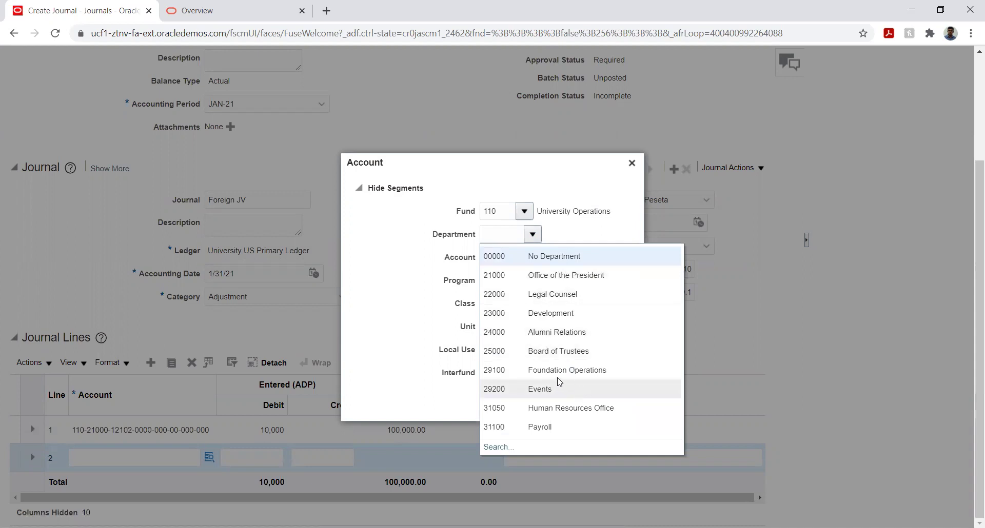
pyautogui.click(562, 290)
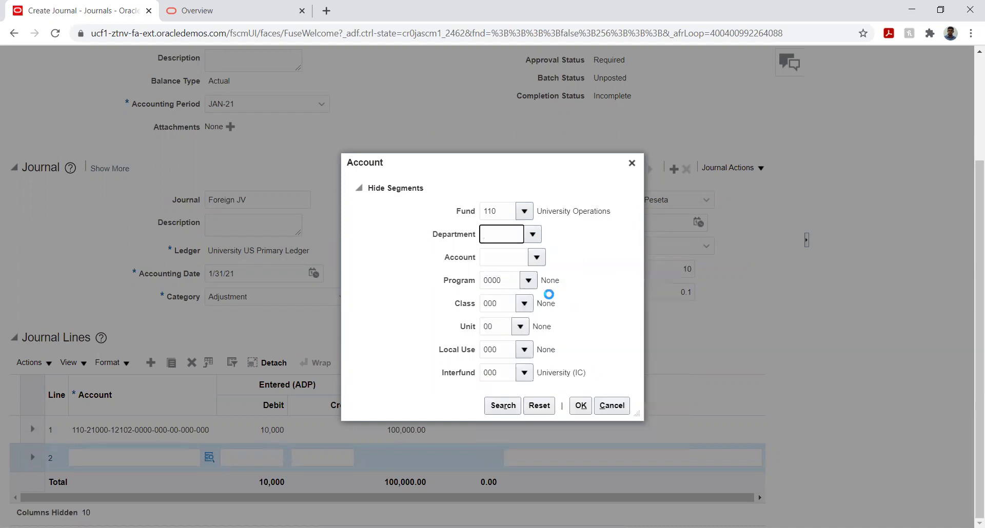
pyautogui.click(536, 257)
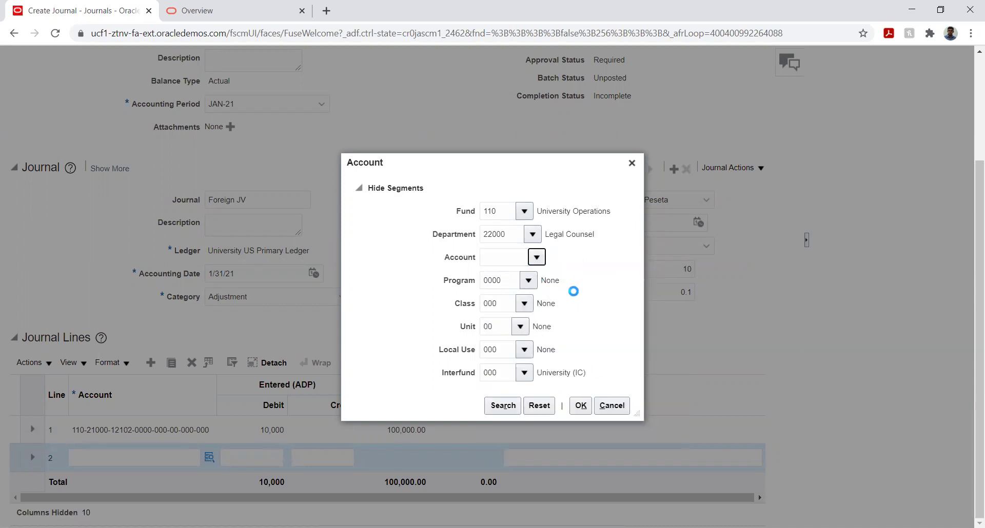
pyautogui.click(548, 334)
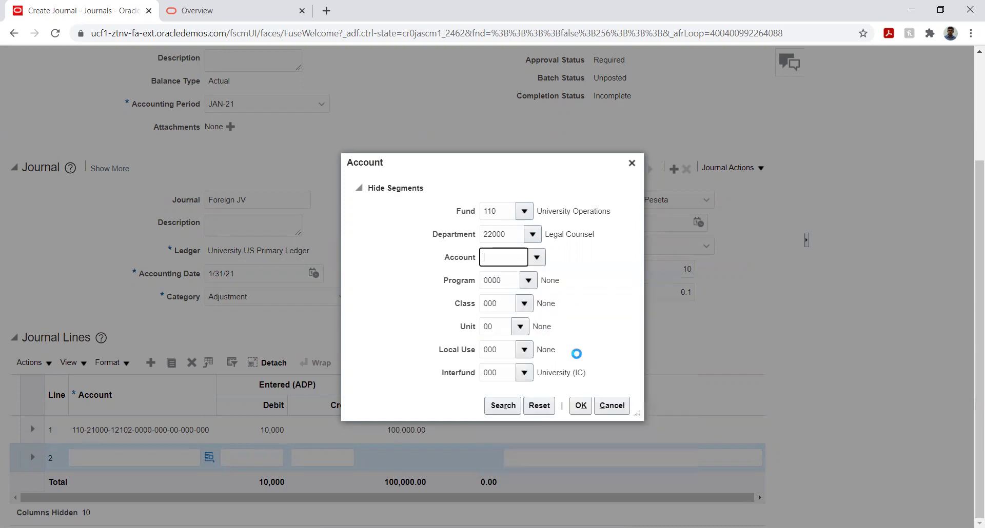
pyautogui.click(580, 405)
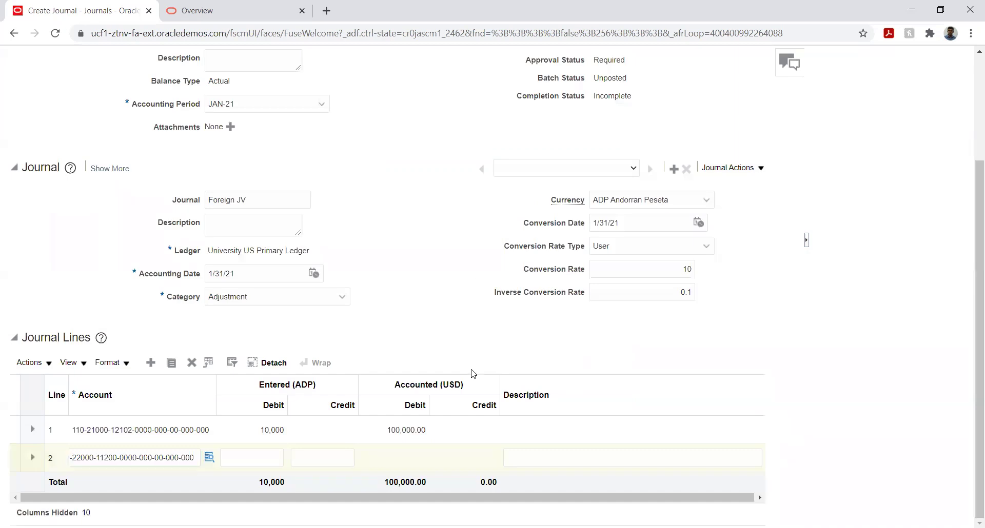
# Step: Enter a 10,000 ADP credit on line 2 so the journal balances
pyautogui.click(319, 456)
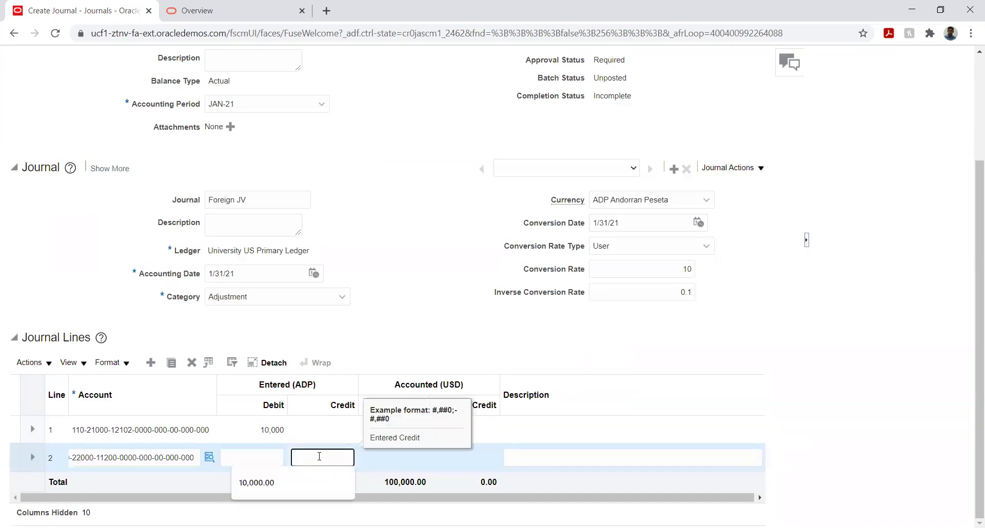
pyautogui.write('10000')
pyautogui.press('Tab')
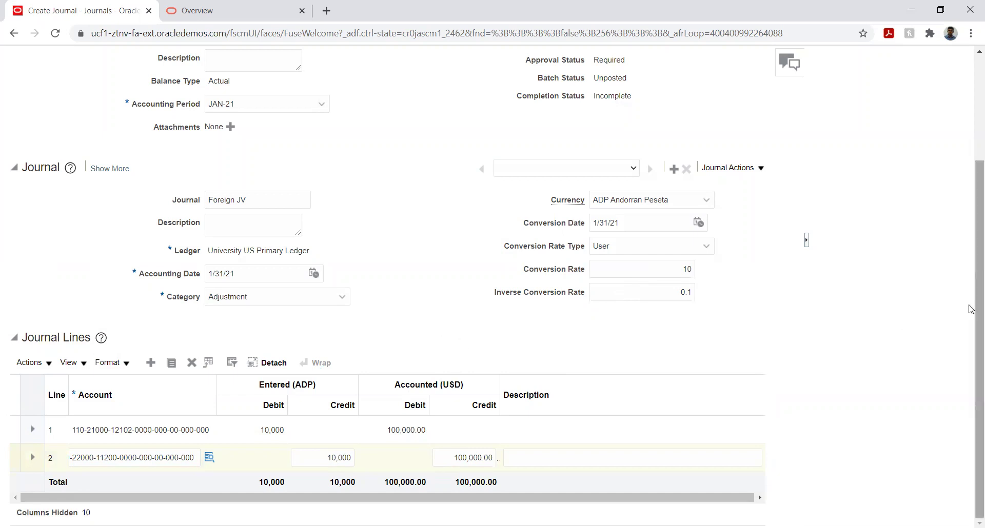
pyautogui.scroll(3, 971, 264)
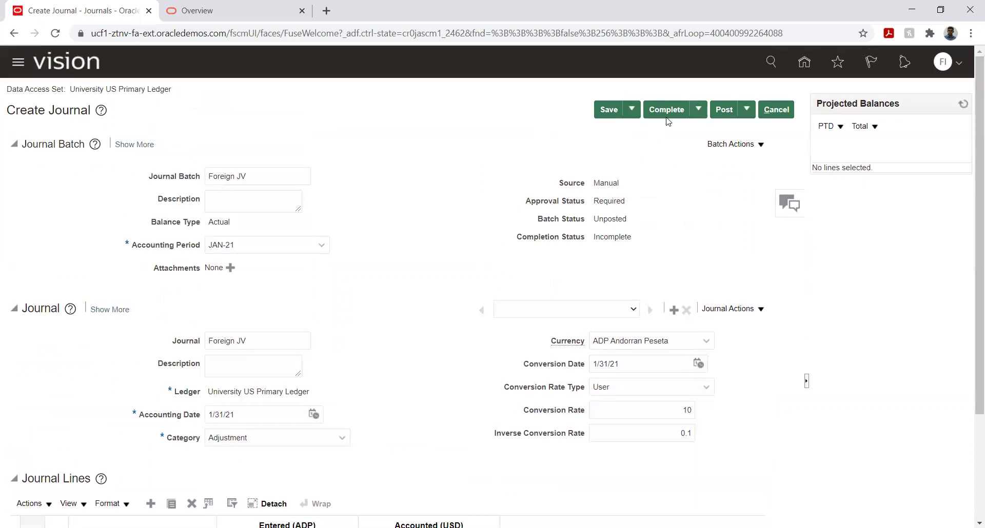
# Step: Complete Foreign JV, agree to save it, and acknowledge it was forwarded for approval
pyautogui.click(726, 110)
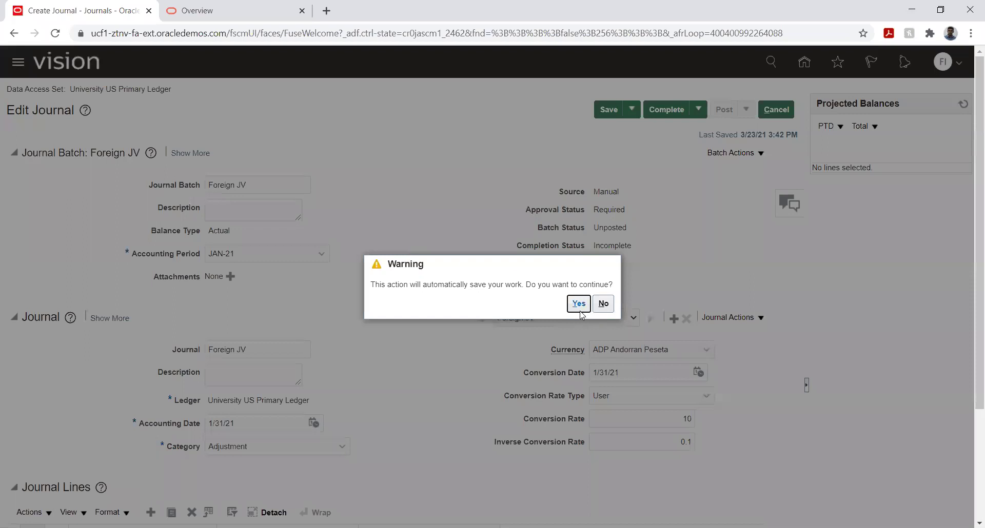
pyautogui.click(580, 306)
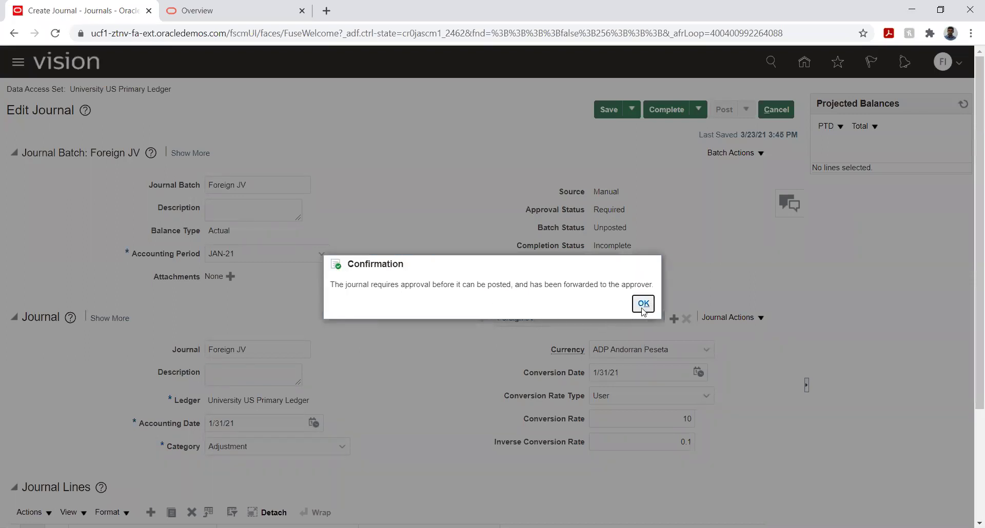
pyautogui.click(643, 308)
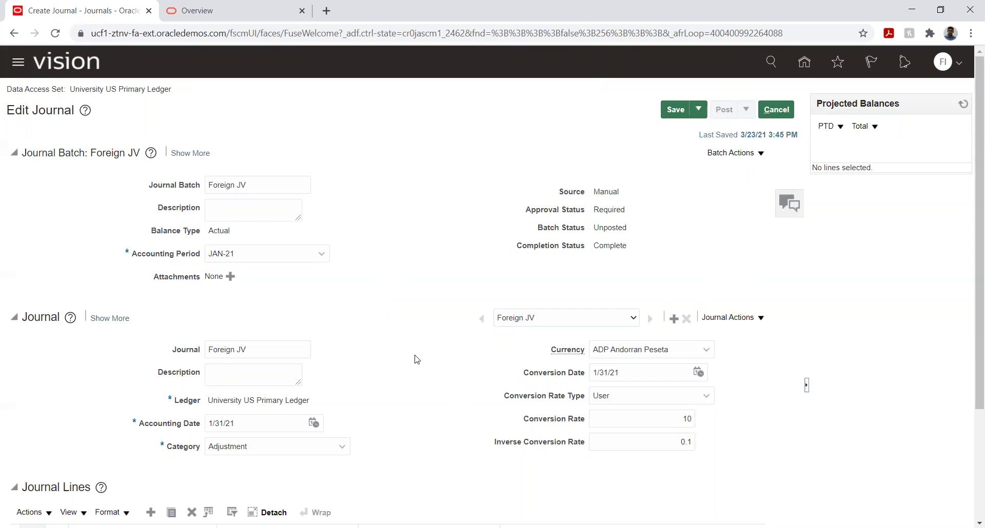
pyautogui.scroll(-3, 413, 362)
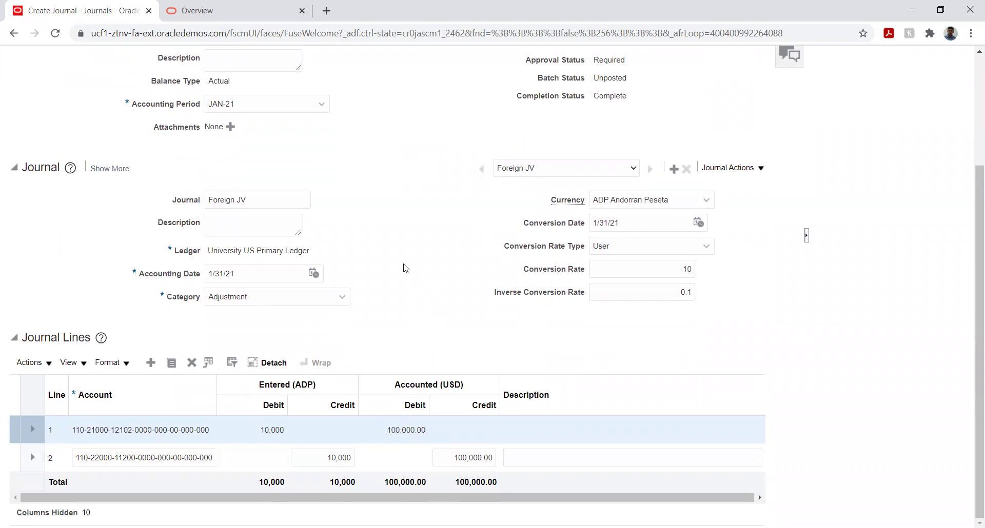
pyautogui.scroll(3, 745, 269)
# Step: Cancel out of Edit Journal and open then close the Journals Tasks panel
pyautogui.click(775, 109)
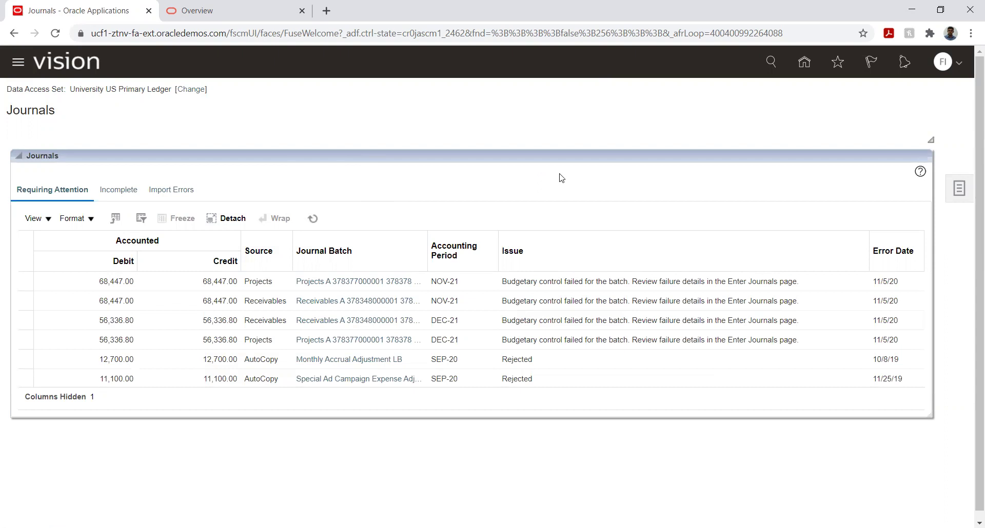
pyautogui.click(949, 192)
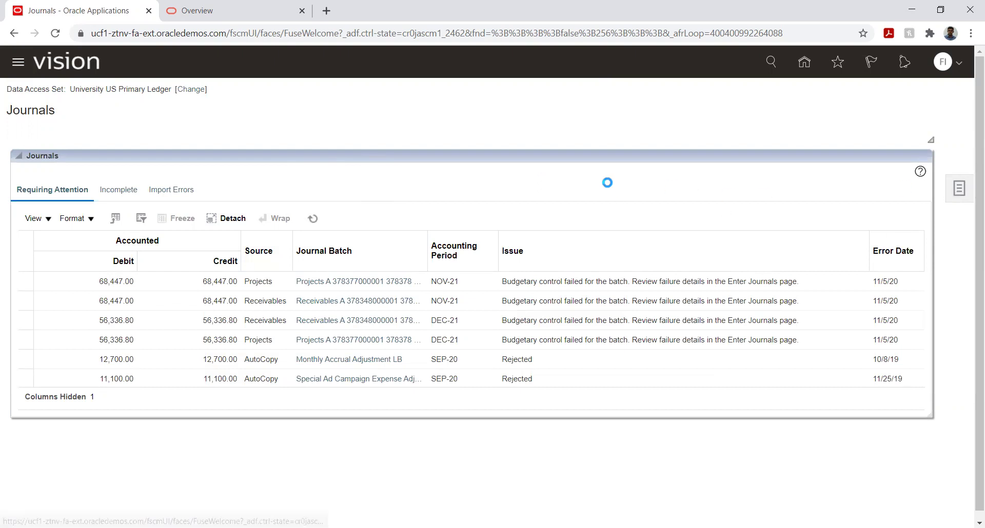
pyautogui.click(675, 115)
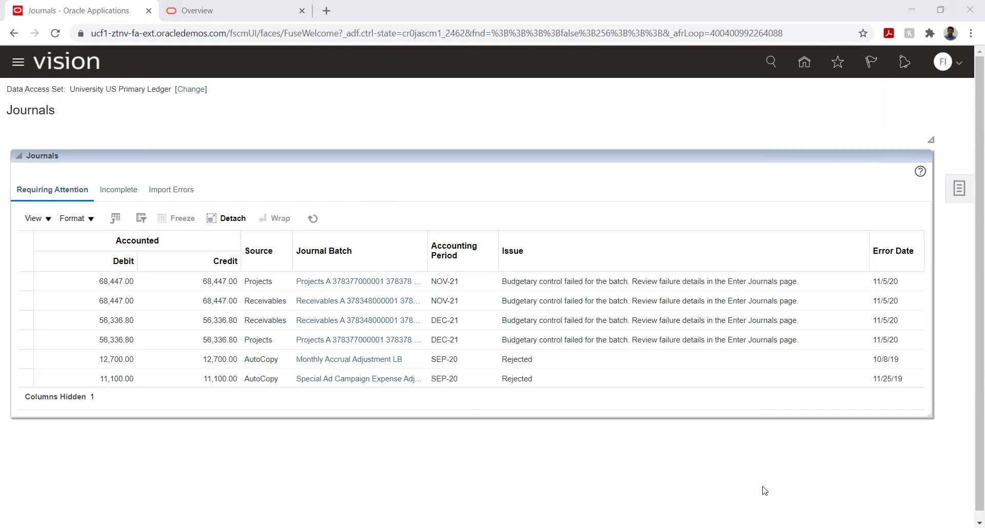
pyautogui.click(750, 397)
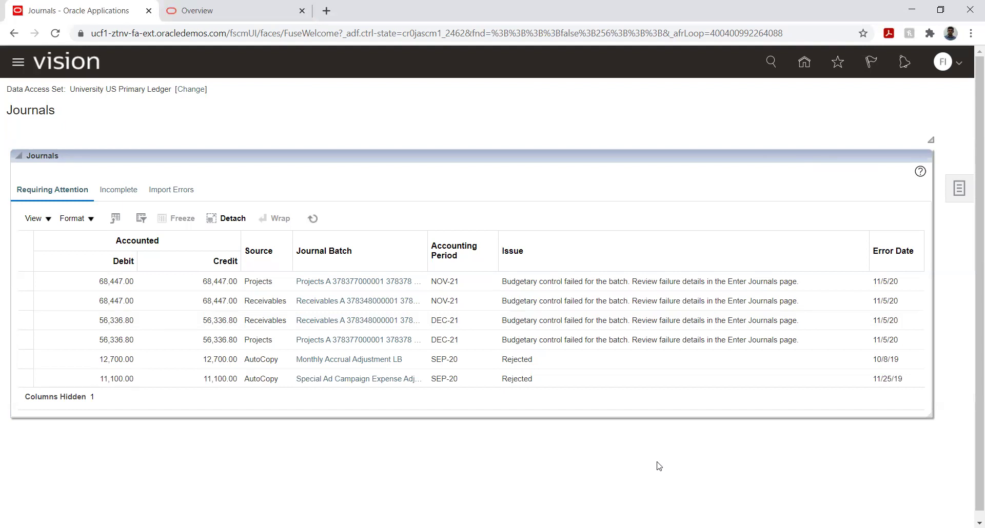
# Step: Return to the Oracle home page to head for Period Close
pyautogui.click(804, 64)
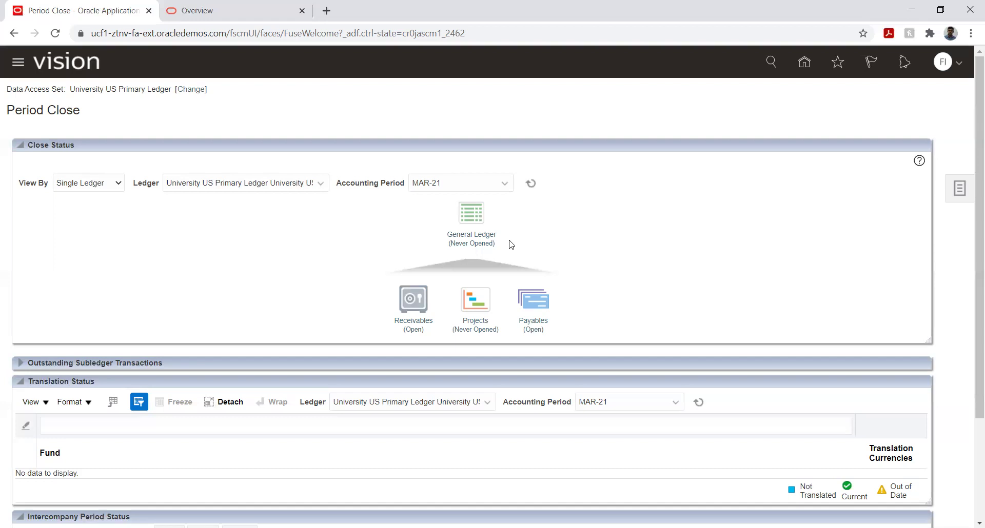
# Step: Open the General Ledger accounting period statuses for University US Primary Ledger from Period Close
pyautogui.click(486, 245)
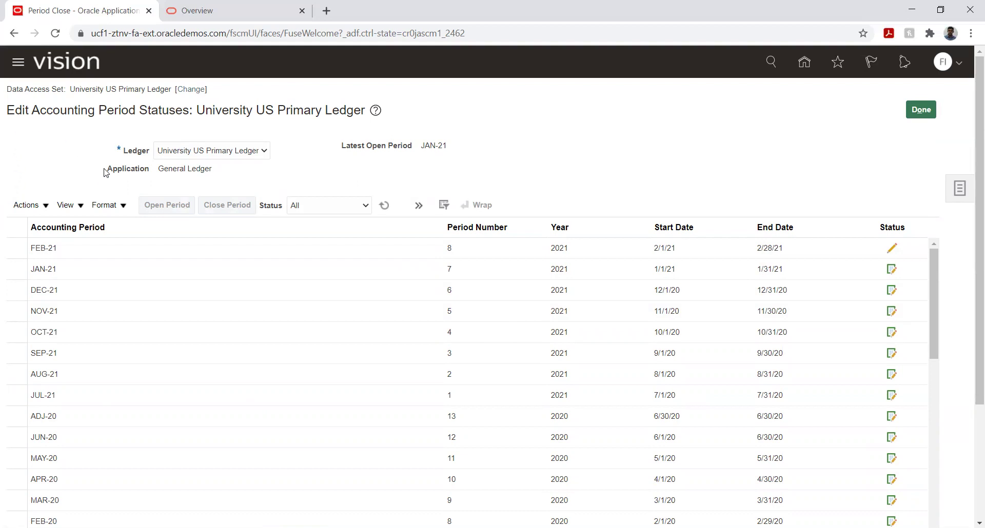
# Step: Confirm the Ledger stays set to University US Primary Ledger
pyautogui.click(260, 151)
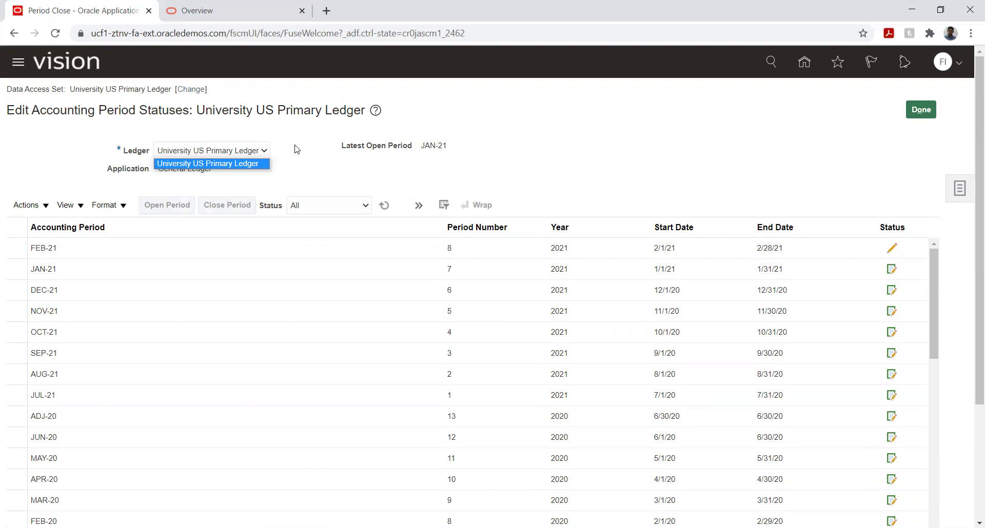
pyautogui.click(307, 158)
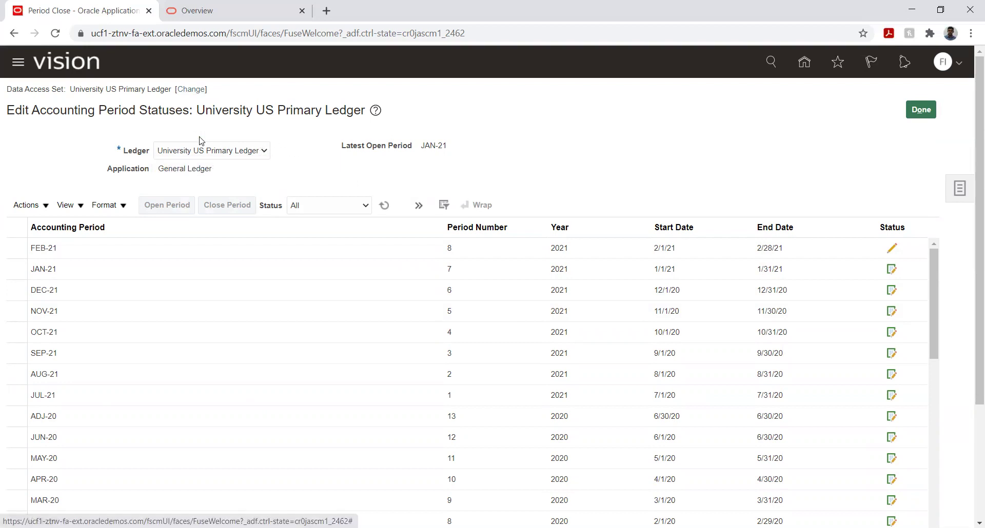
pyautogui.click(207, 153)
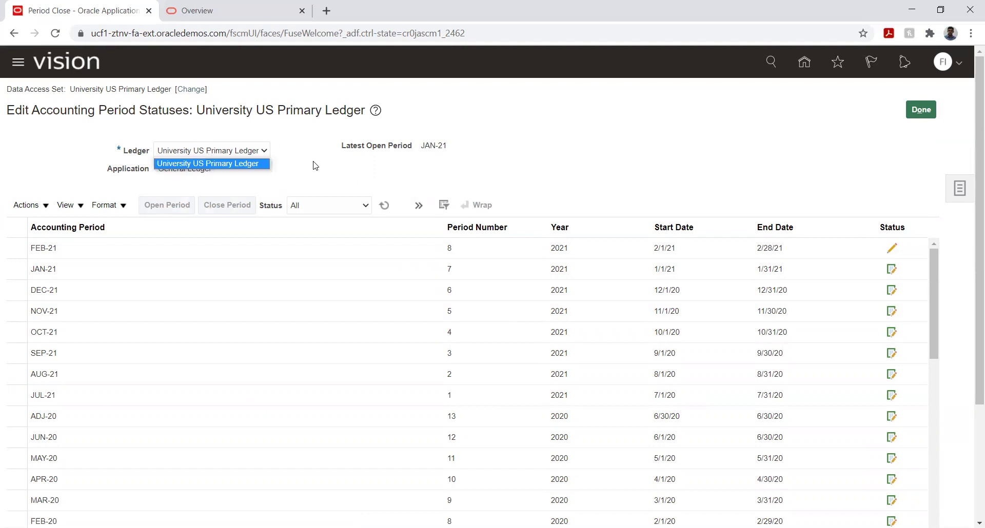
pyautogui.click(328, 190)
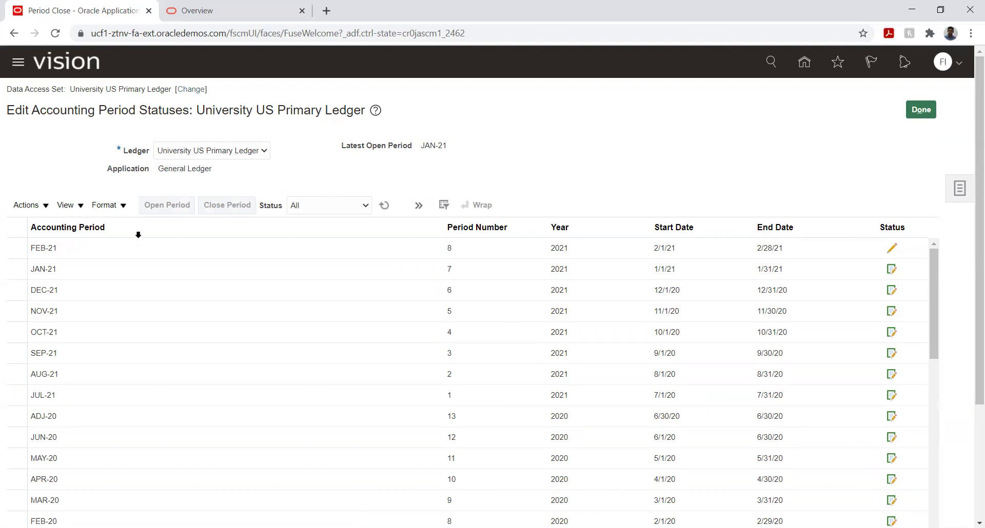
# Step: Select the FEB-21 period and verify its status is Future Enterable
pyautogui.click(95, 251)
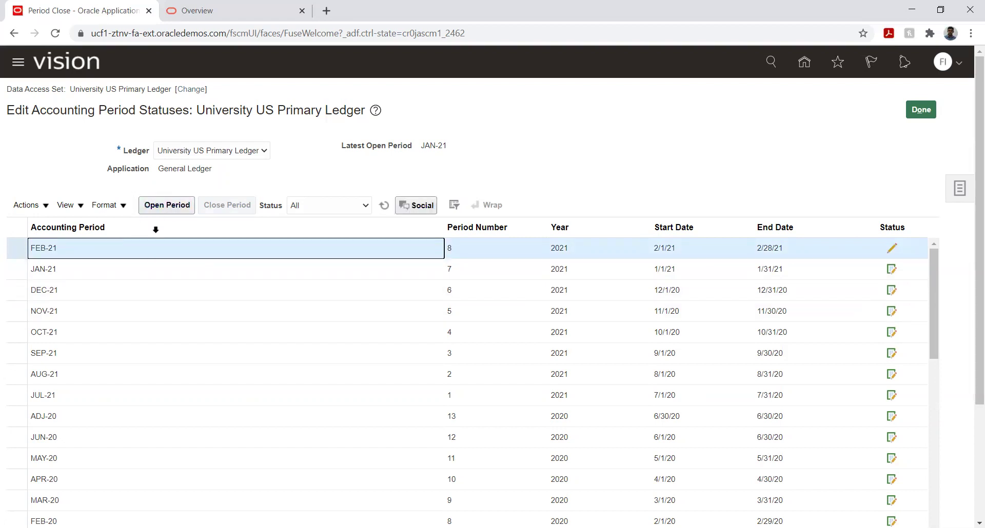
pyautogui.click(152, 205)
pyautogui.moveTo(890, 250)
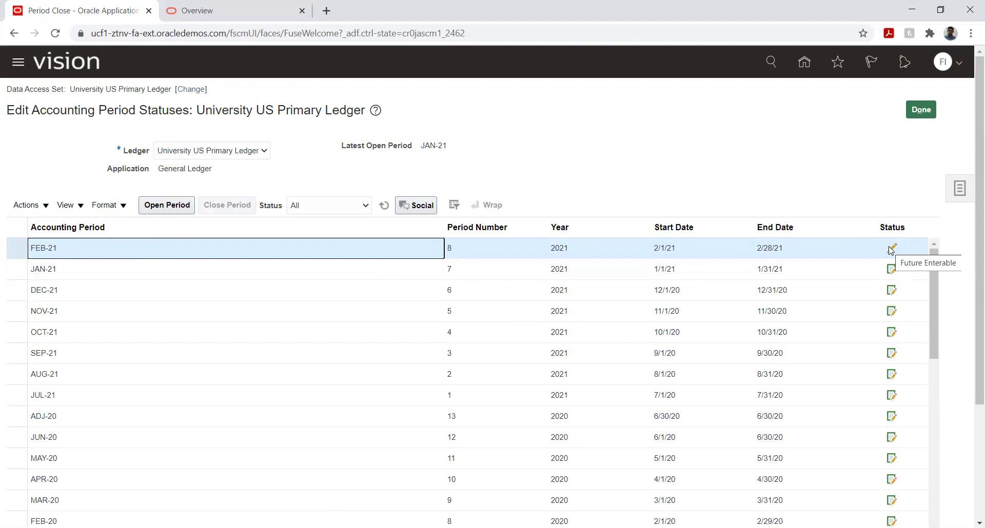
pyautogui.moveTo(892, 273)
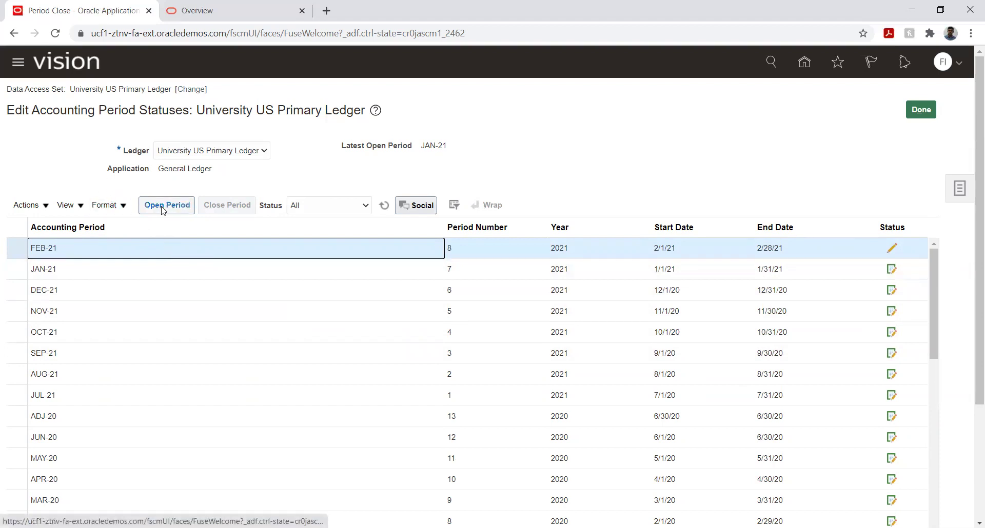
# Step: Submit Open Period for FEB-21, getting confirmation of process 412361
pyautogui.click(46, 206)
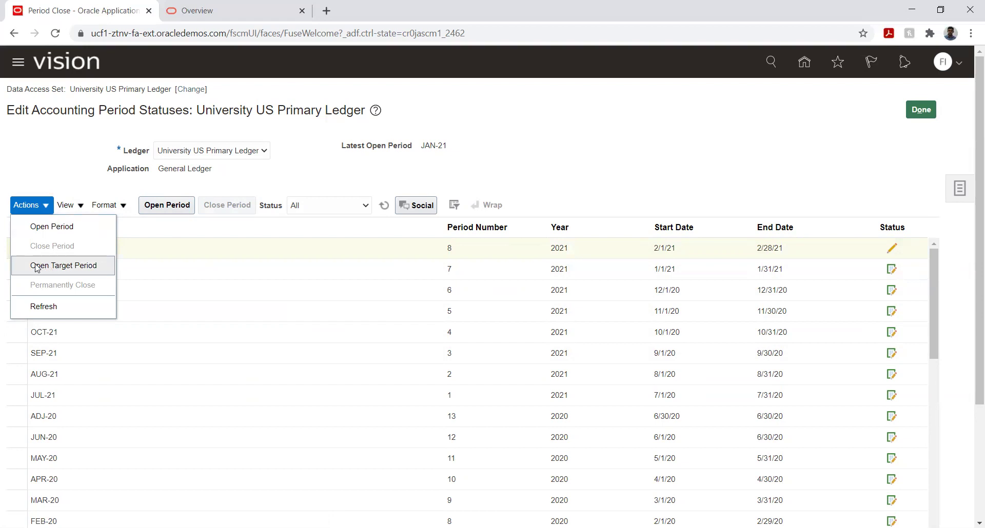
pyautogui.click(250, 182)
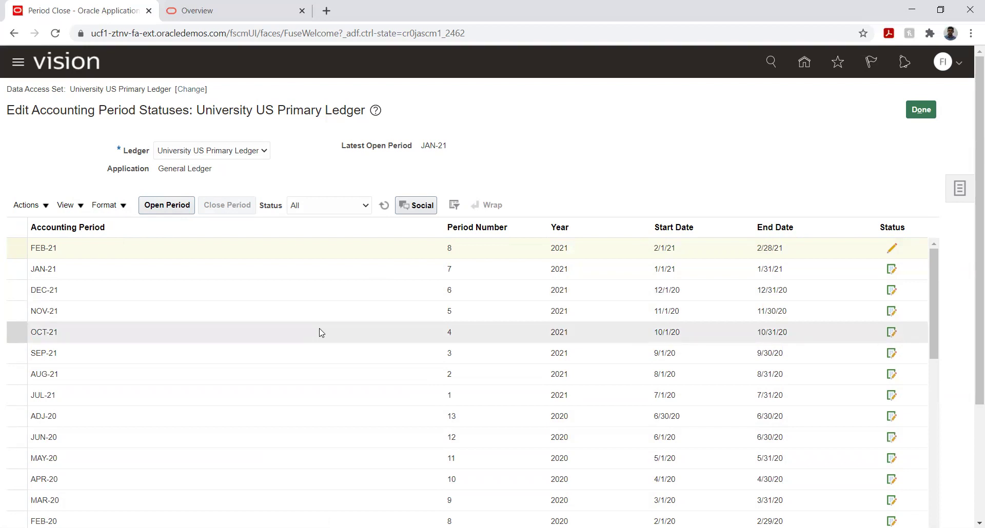
pyautogui.click(167, 205)
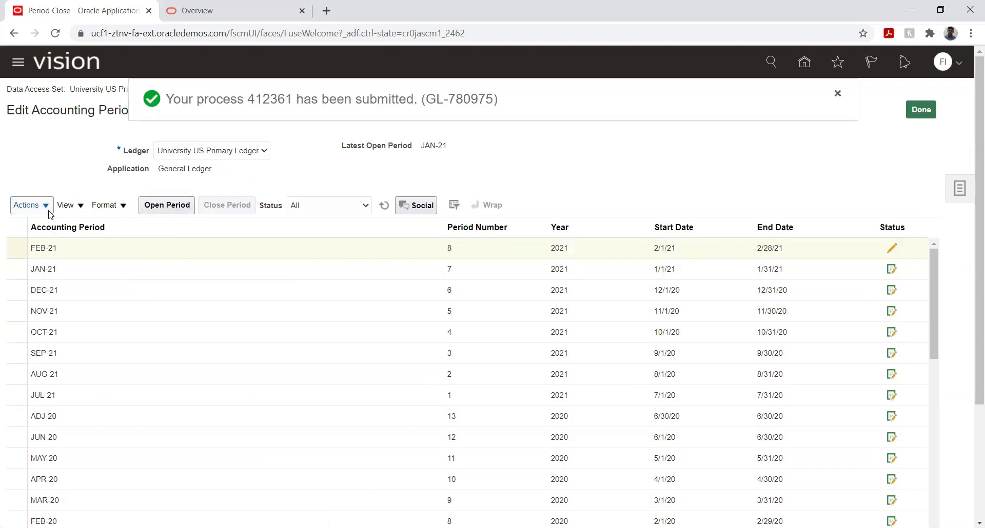
pyautogui.click(31, 205)
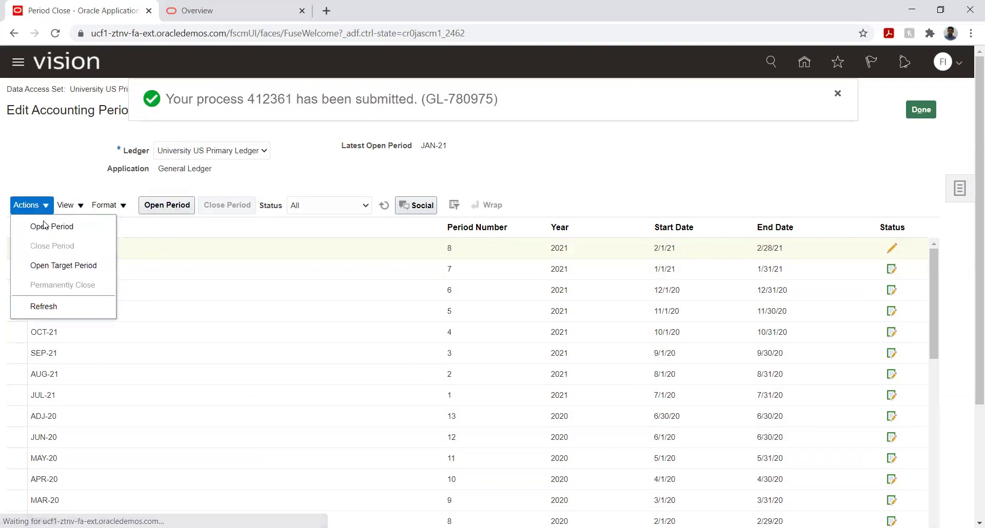
# Step: Open periods up to target period APR-21, accepting the never-opened periods warning
pyautogui.click(51, 270)
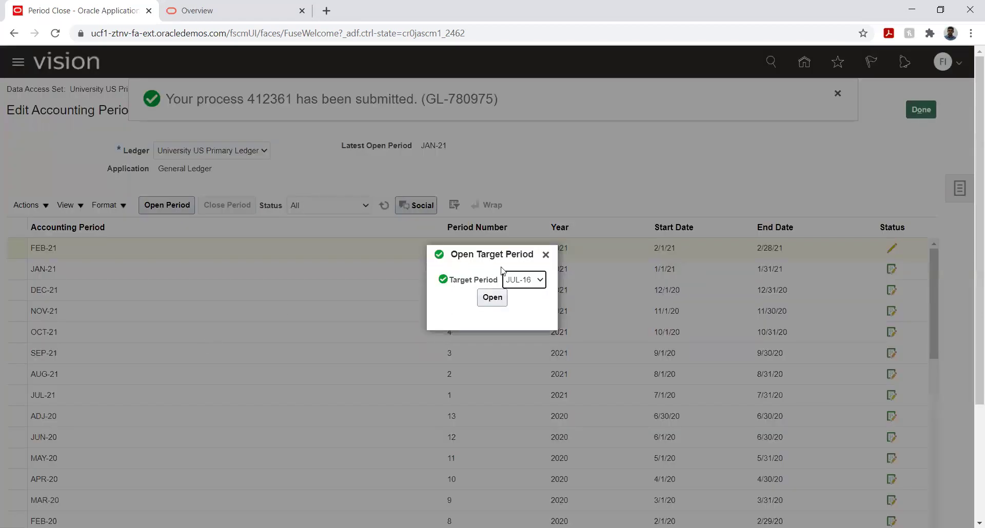
pyautogui.click(524, 280)
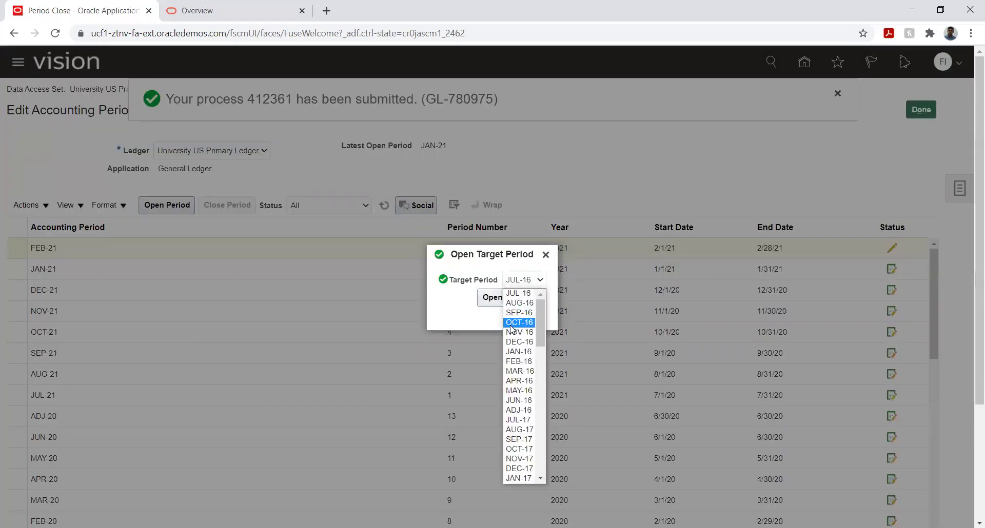
pyautogui.scroll(-10, 511, 330)
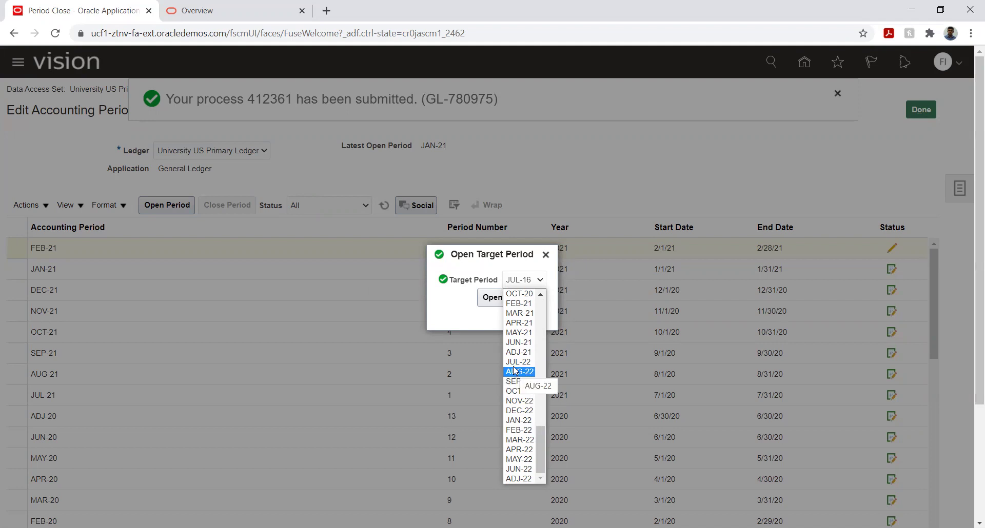
pyautogui.press('Up')
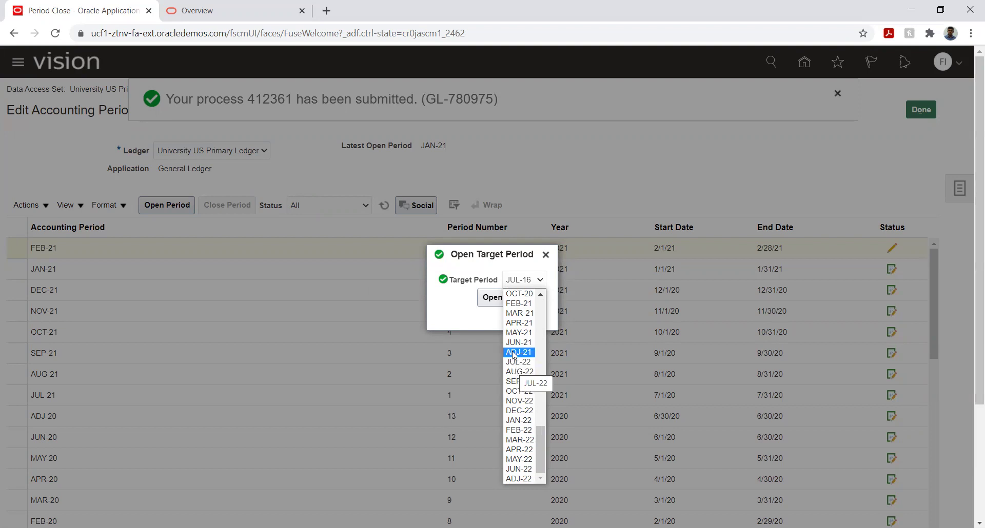
pyautogui.click(519, 323)
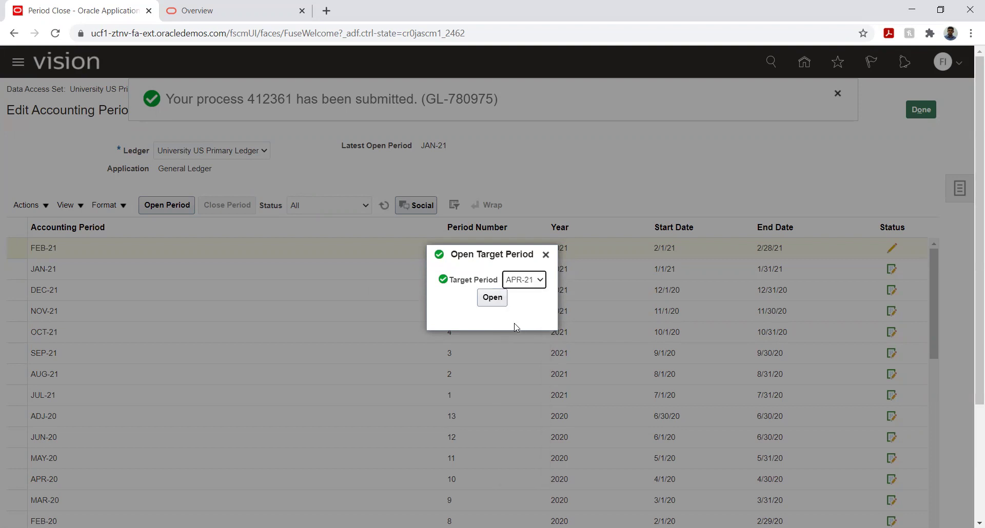
pyautogui.click(491, 300)
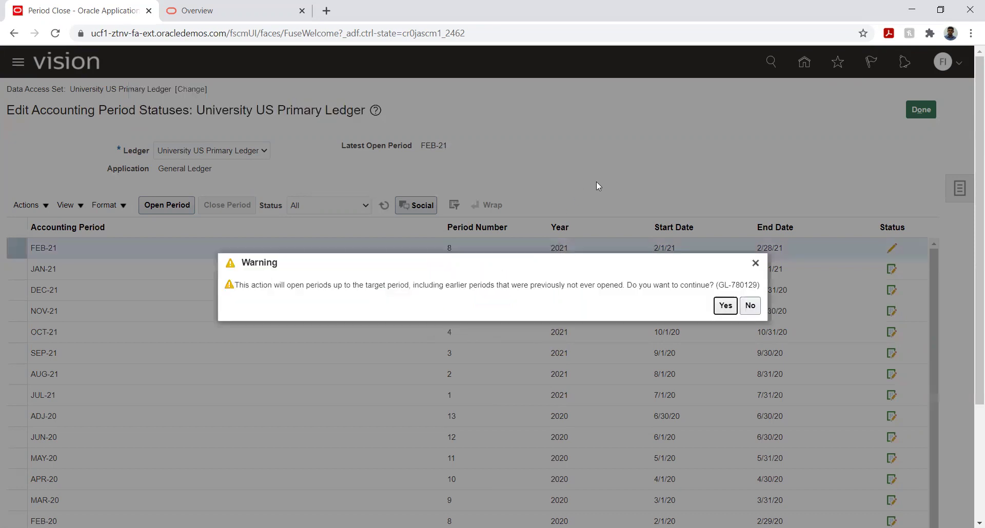
pyautogui.click(724, 306)
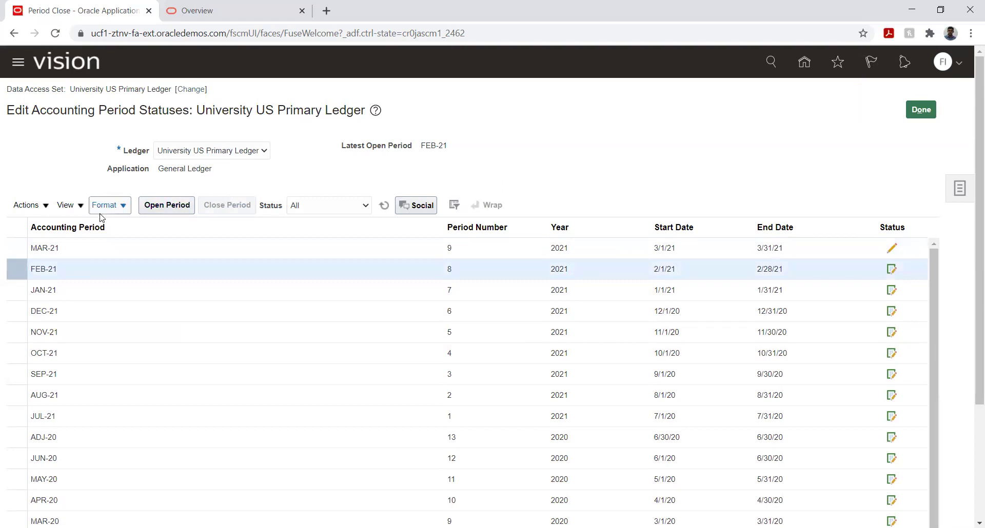
# Step: Refresh the period table so APR-21 shows as latest open period, status filter left at All
pyautogui.click(45, 207)
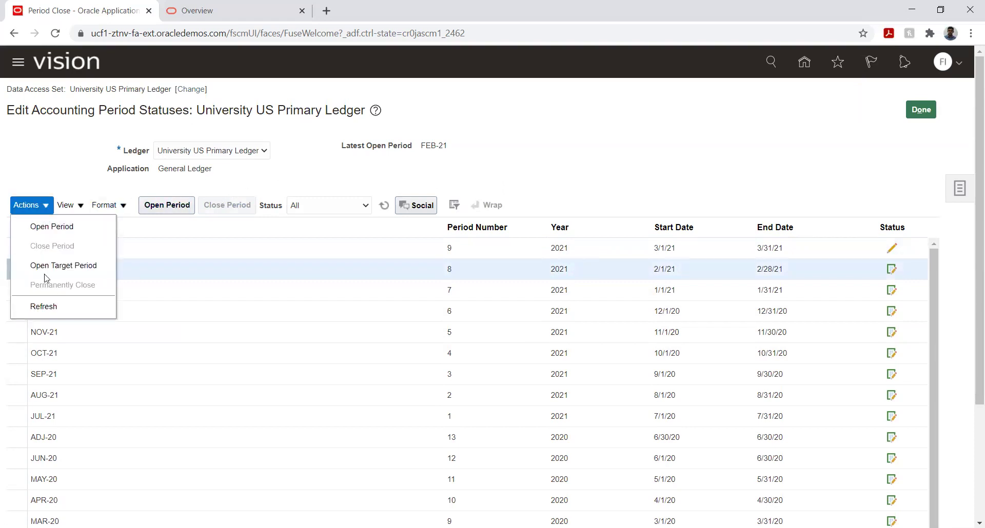
pyautogui.click(51, 307)
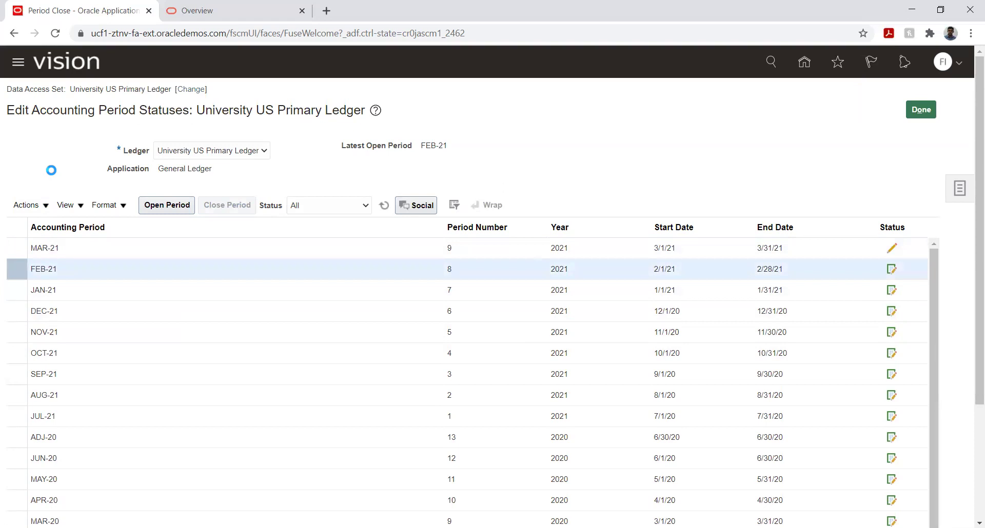
pyautogui.click(405, 204)
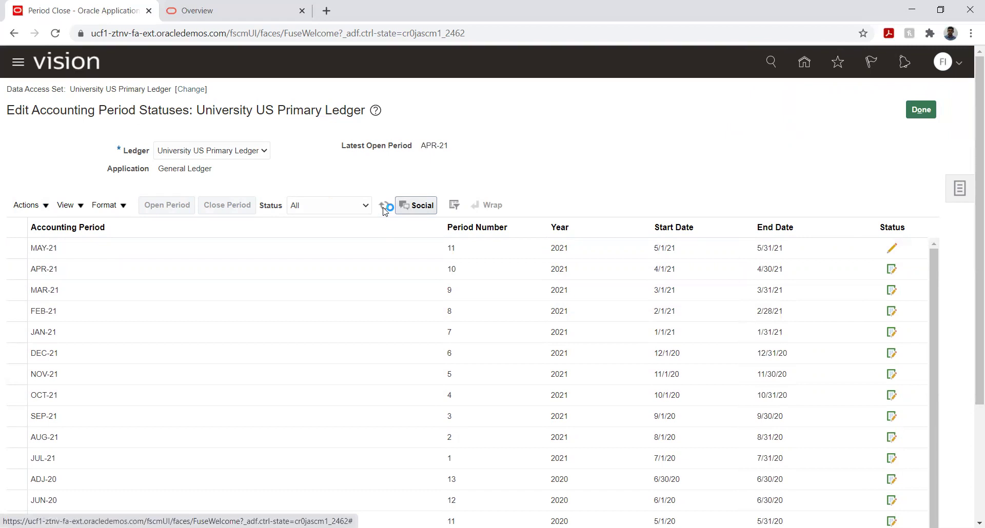
pyautogui.click(73, 271)
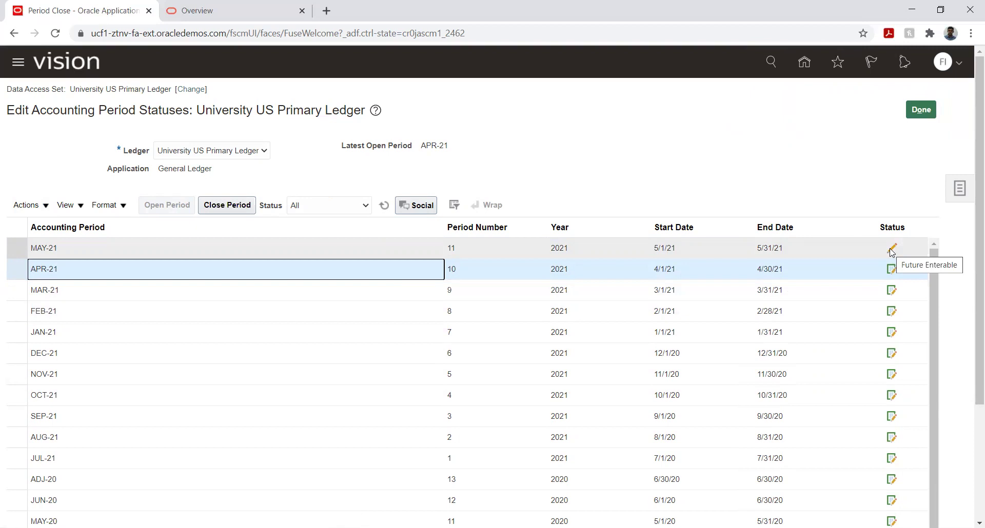
pyautogui.click(757, 171)
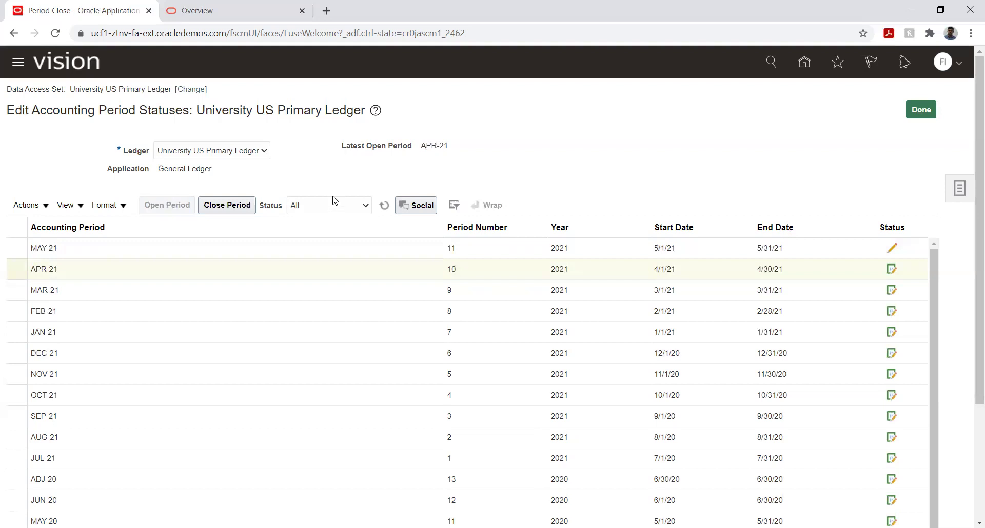
pyautogui.click(342, 212)
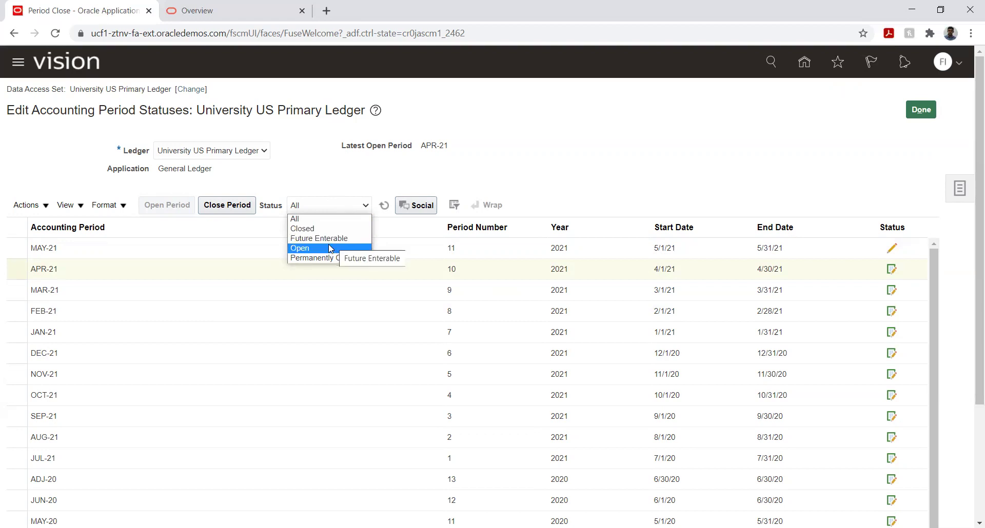
pyautogui.click(327, 182)
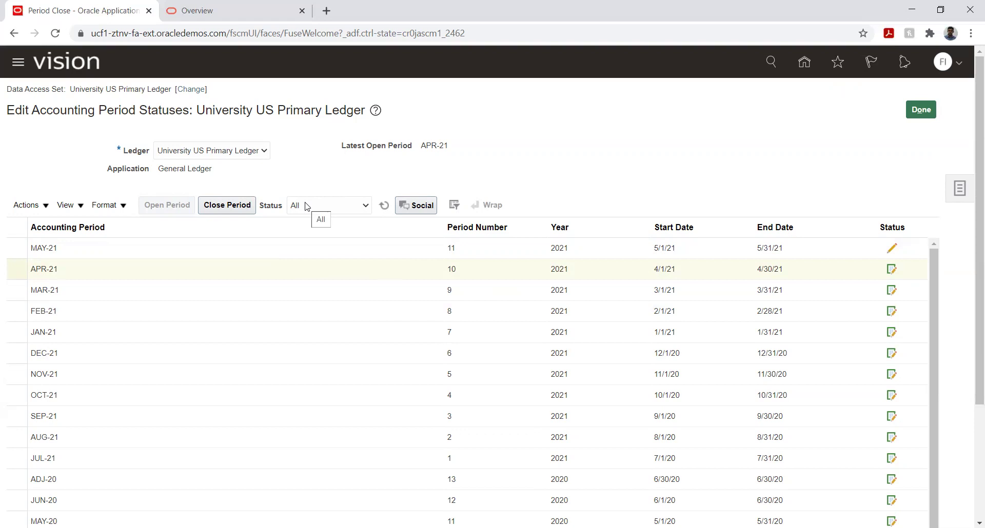
# Step: Close APR-21 and refresh to show it Closed, leaving MAR-21 as latest open period
pyautogui.click(99, 269)
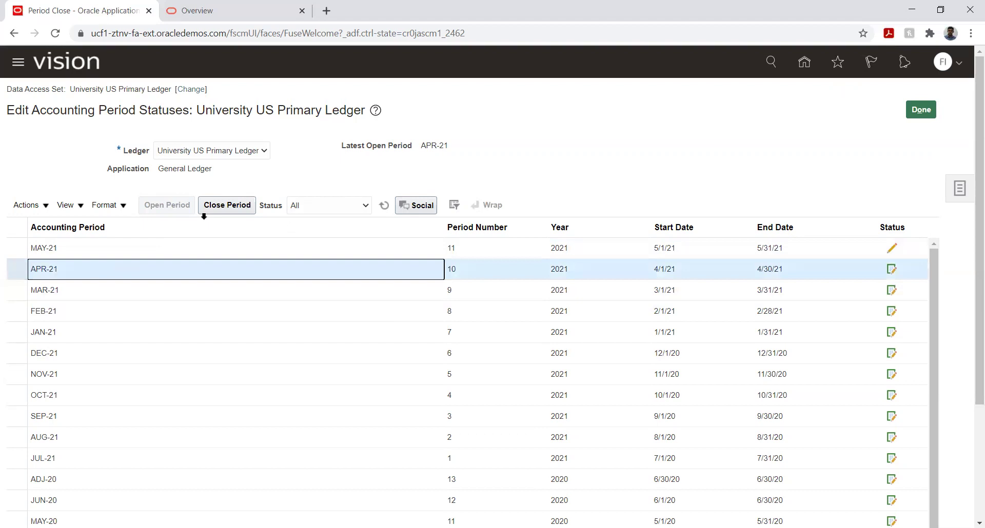
pyautogui.click(213, 204)
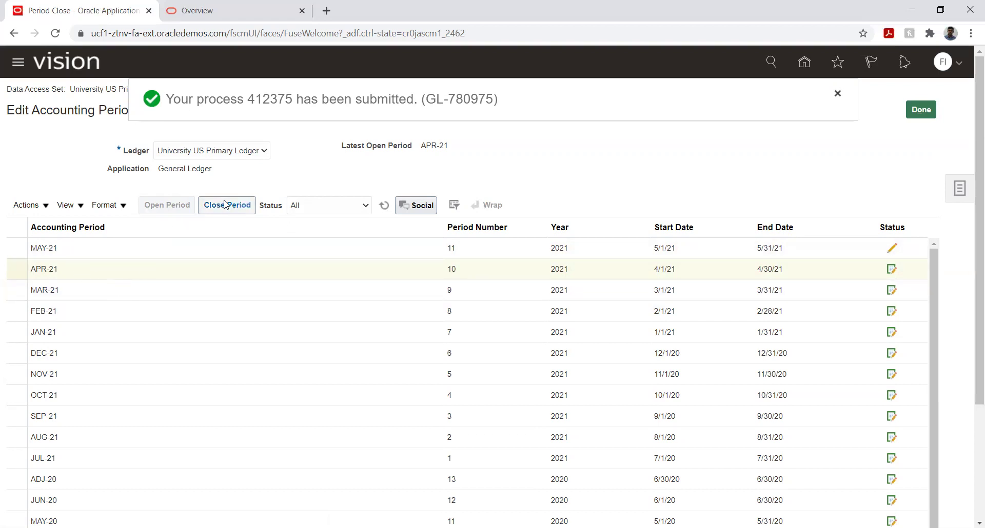
pyautogui.click(354, 206)
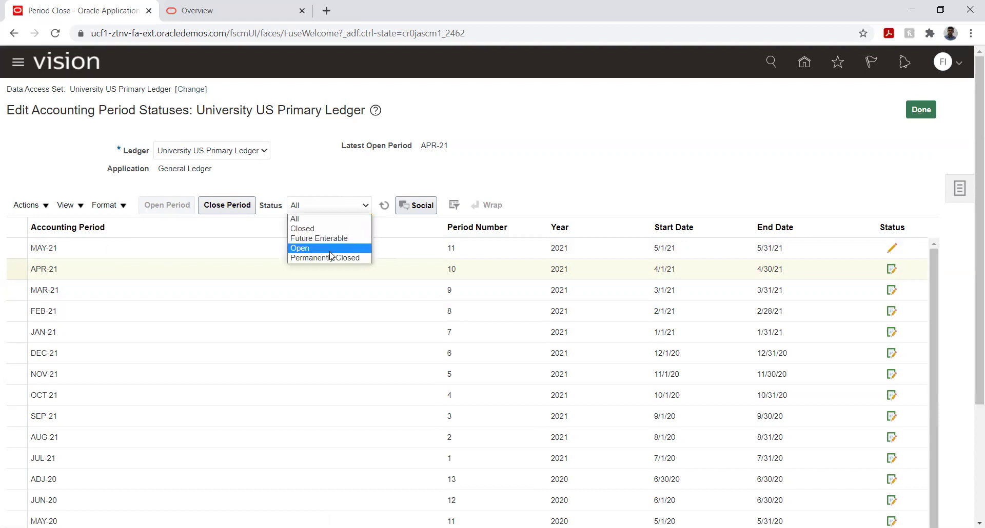
pyautogui.click(334, 181)
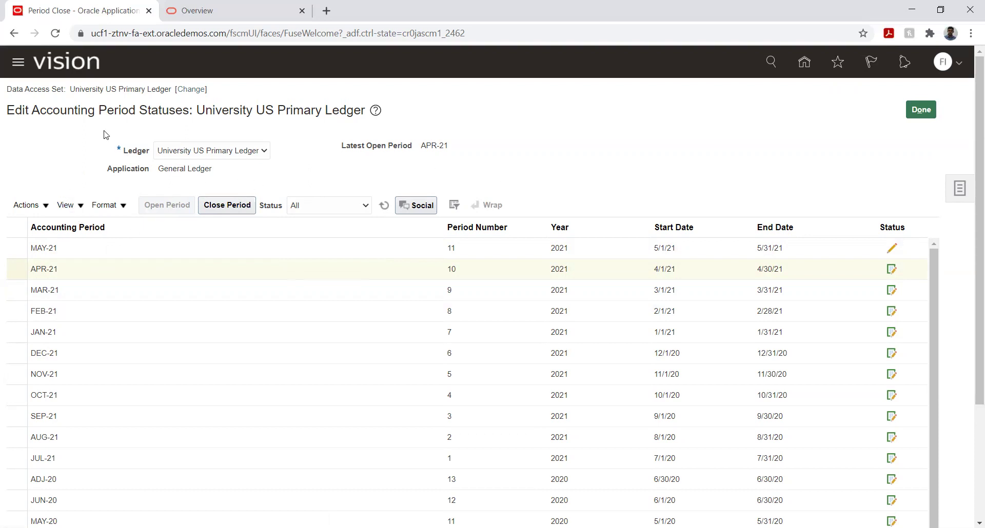
pyautogui.click(384, 206)
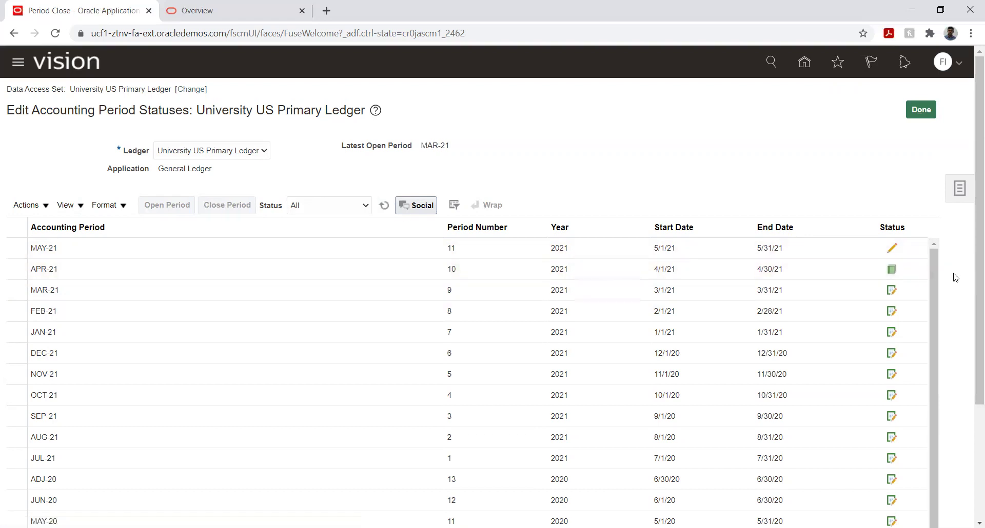
pyautogui.moveTo(893, 276)
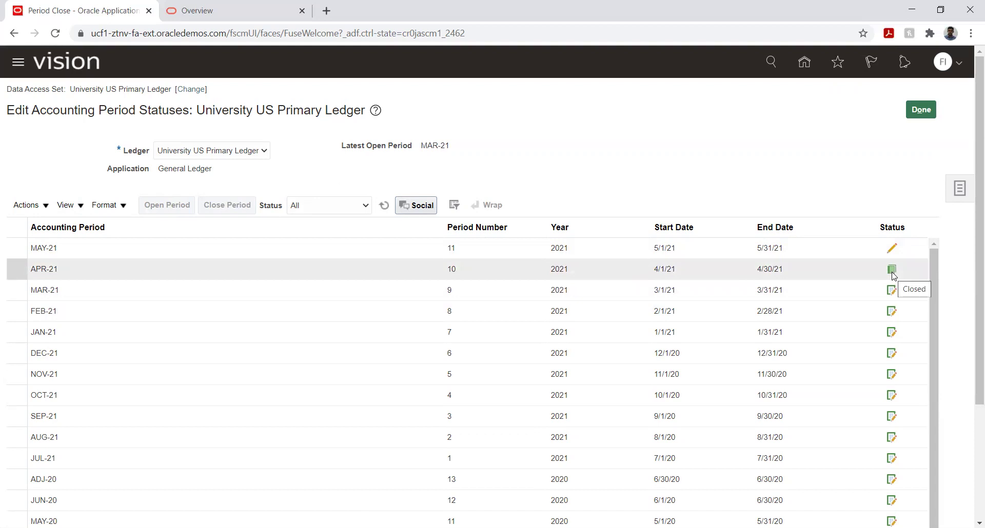
# Step: Reopen APR-21 and refresh to confirm it is the latest open period again
pyautogui.click(892, 272)
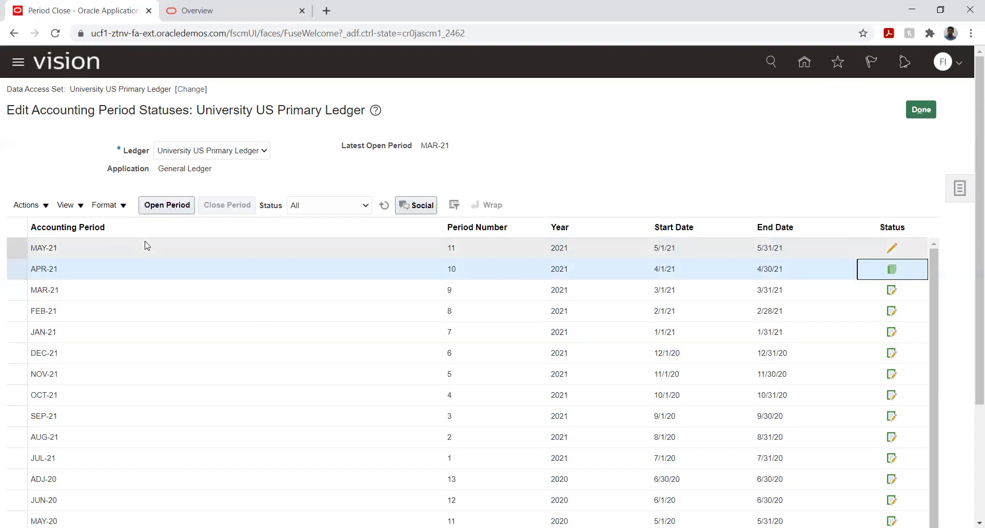
pyautogui.click(166, 205)
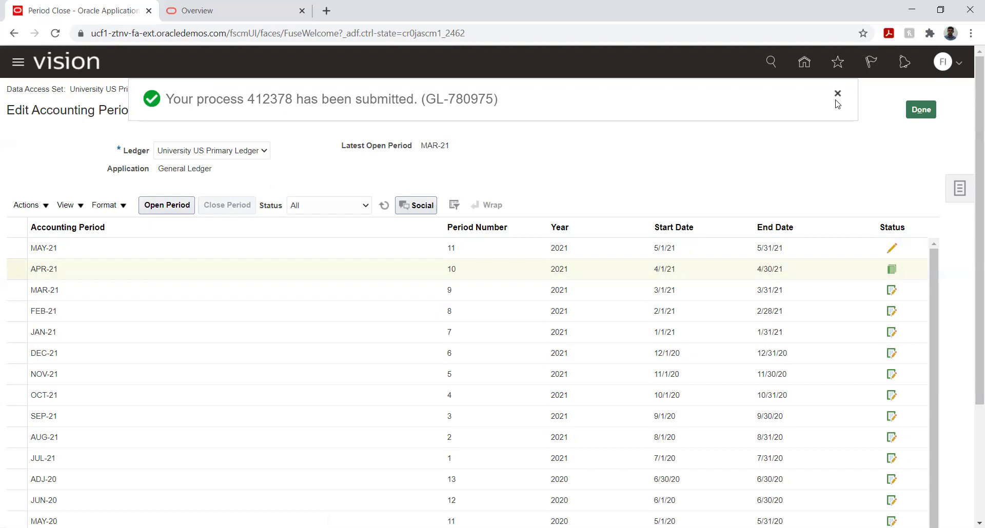
pyautogui.click(382, 211)
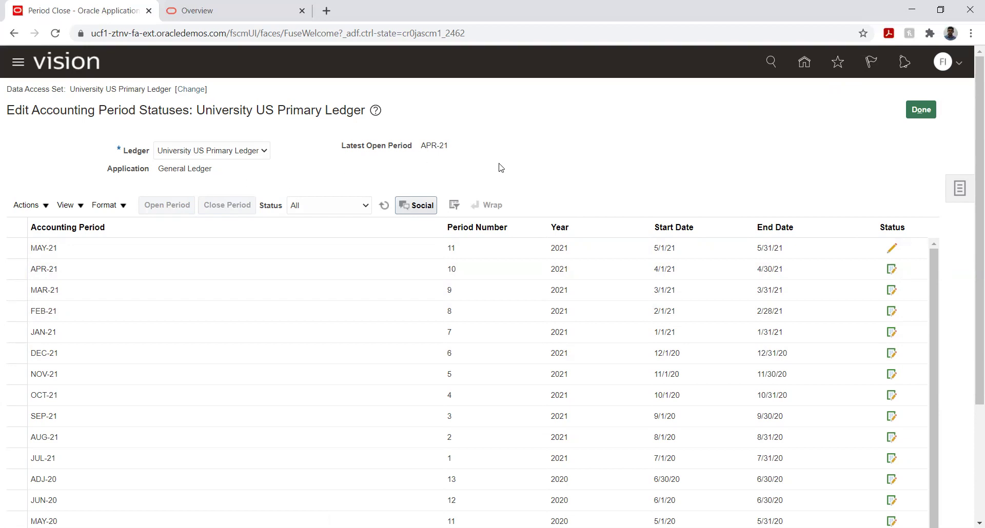
# Step: Highlight the General Ledger application and the latest open period APR-21 for emphasis
pyautogui.moveTo(213, 172); pyautogui.dragTo(157, 169)
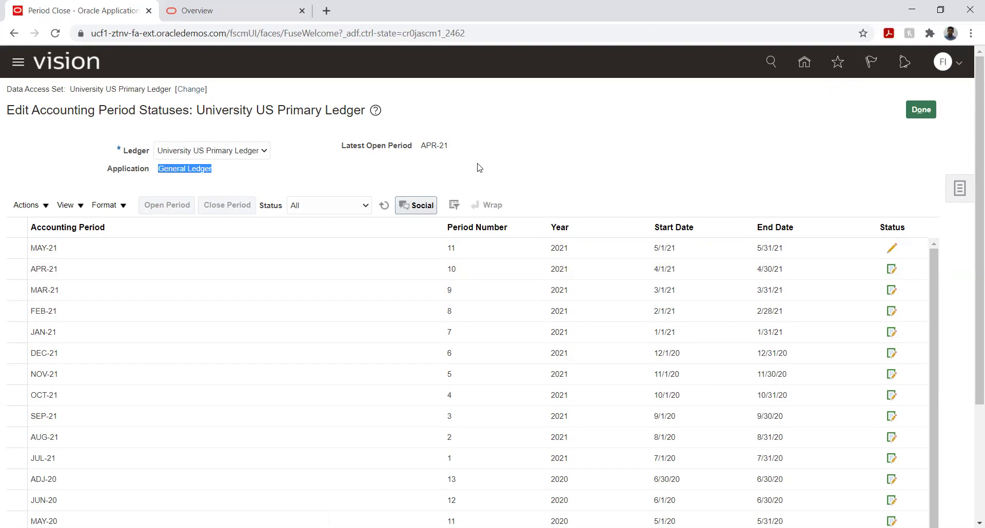
pyautogui.click(583, 167)
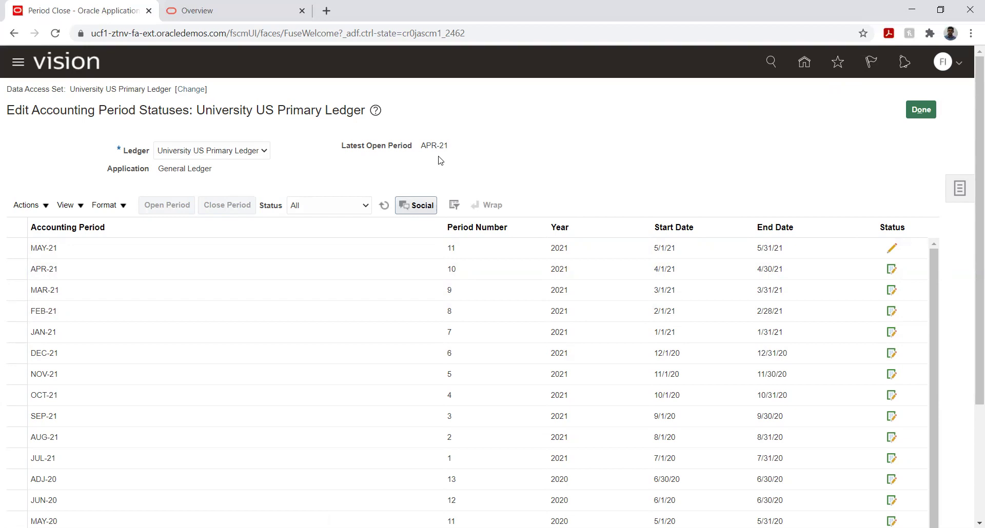
pyautogui.moveTo(420, 146); pyautogui.dragTo(459, 149)
pyautogui.click(459, 151)
pyautogui.moveTo(421, 146); pyautogui.dragTo(454, 148)
pyautogui.click(491, 169)
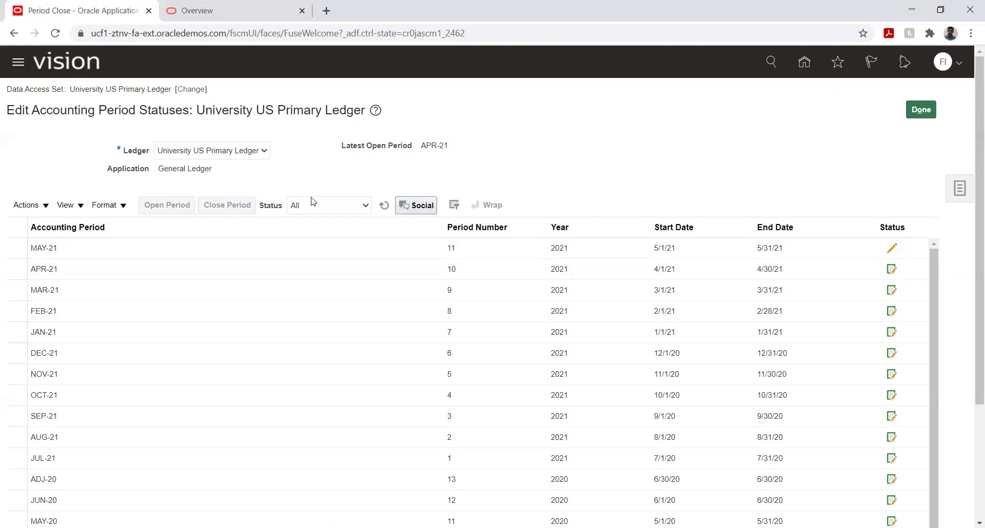